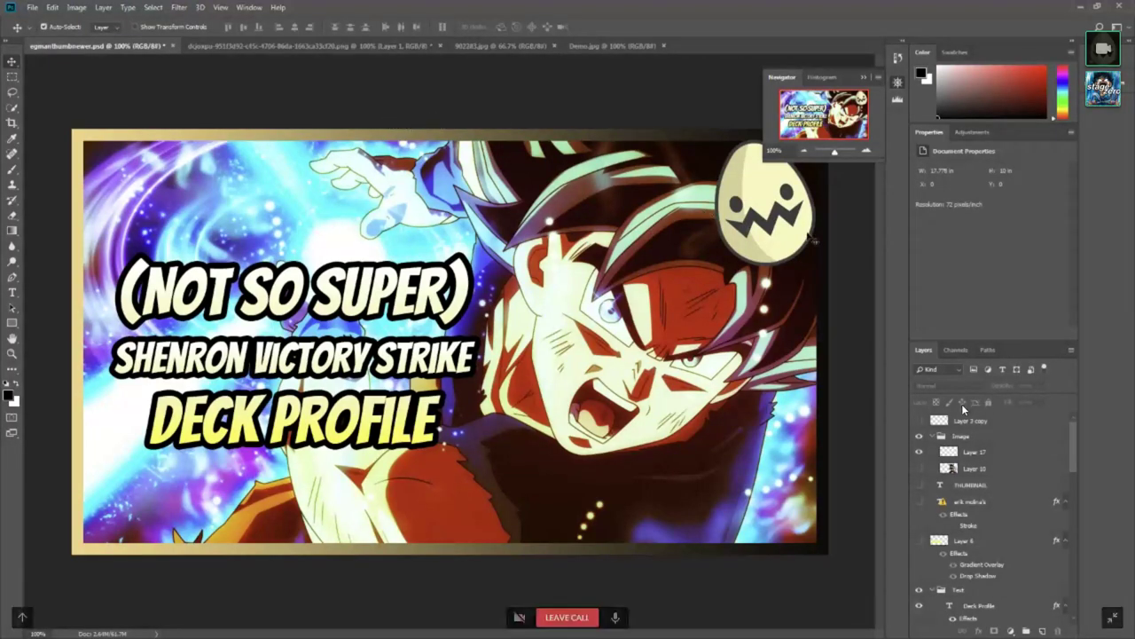
# Step: Select Gradient Map 1 and open its red-to-green gradient in the Gradient Editor
pyautogui.scroll(-5, 1056, 537)
pyautogui.scroll(-5, 1057, 533)
pyautogui.scroll(-5, 1064, 532)
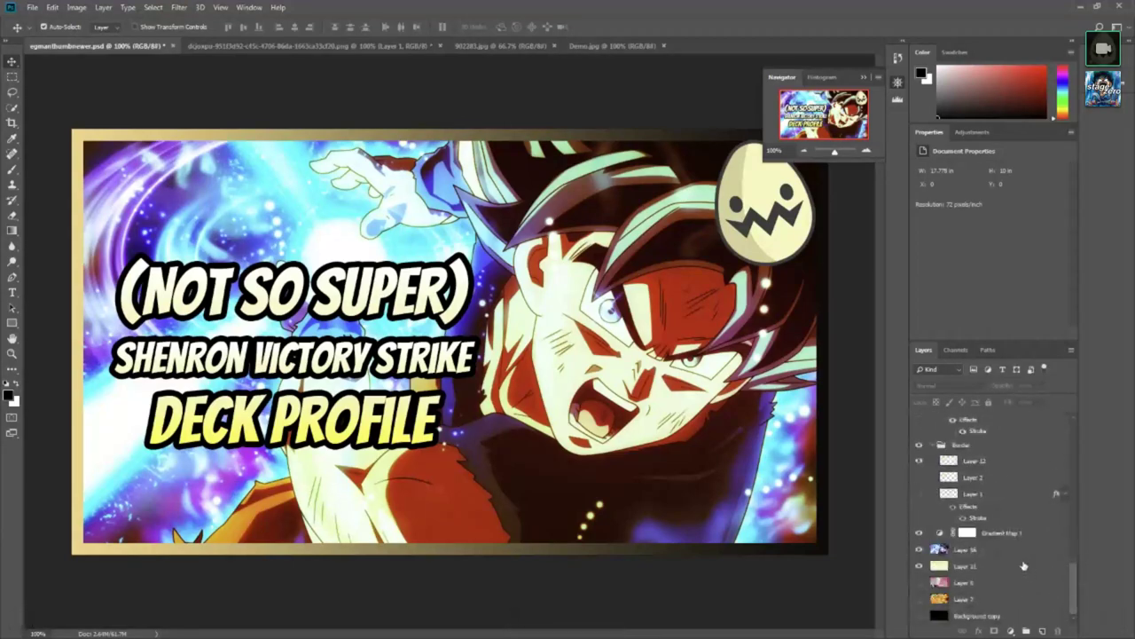
pyautogui.click(1017, 536)
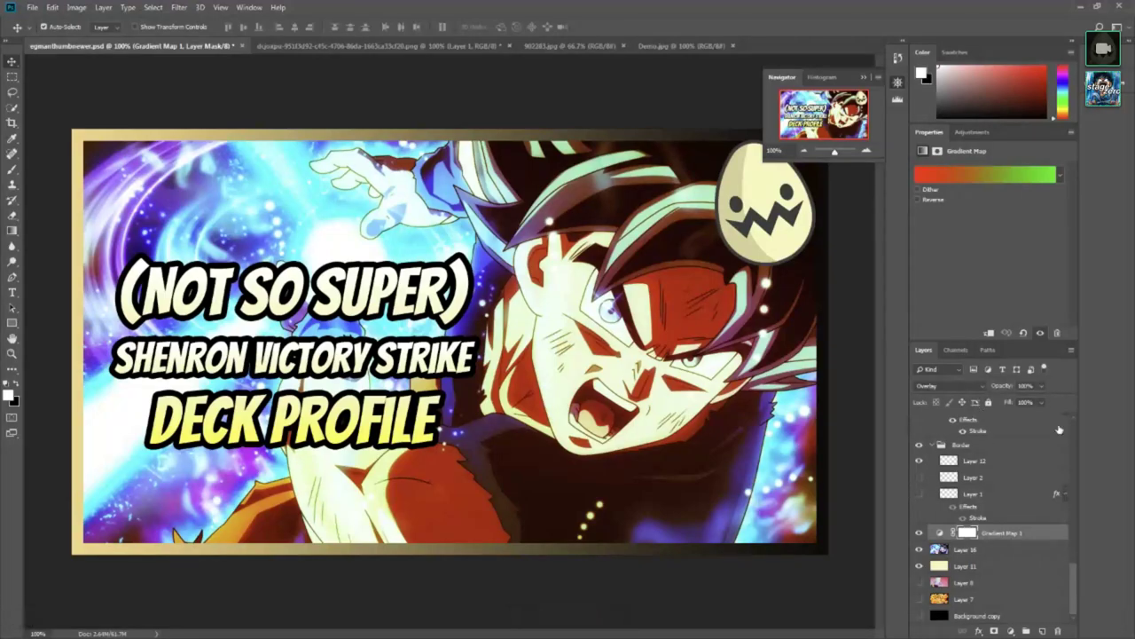
pyautogui.click(1060, 177)
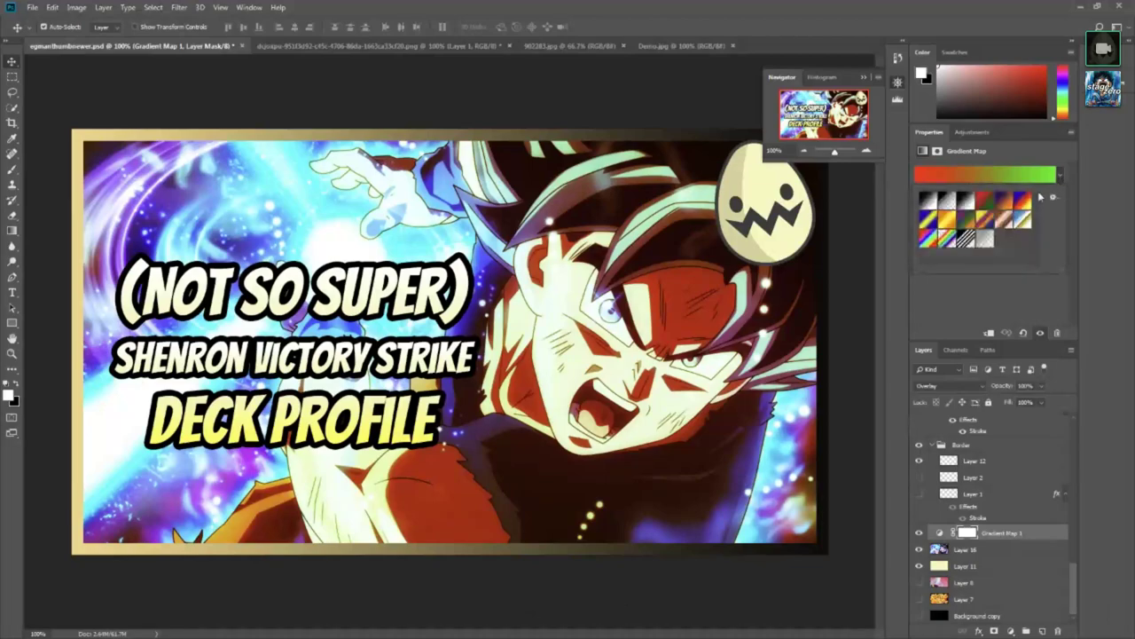
pyautogui.click(1059, 180)
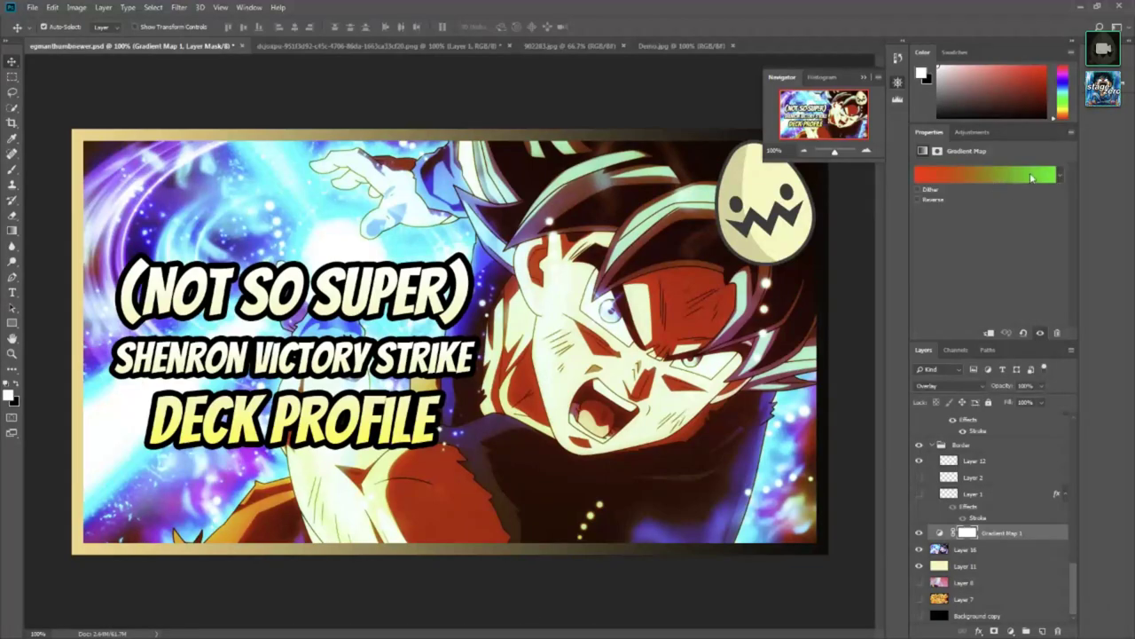
pyautogui.click(1034, 178)
# Step: Try changing the gradient's green right-hand colour stop to yellow
pyautogui.click(499, 380)
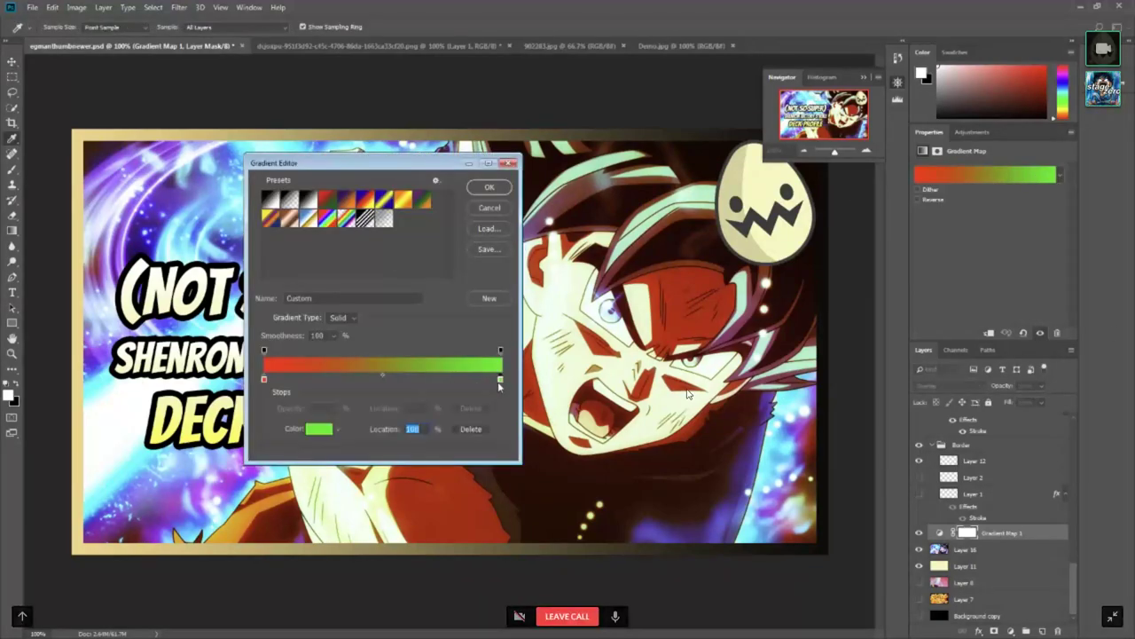
pyautogui.click(309, 432)
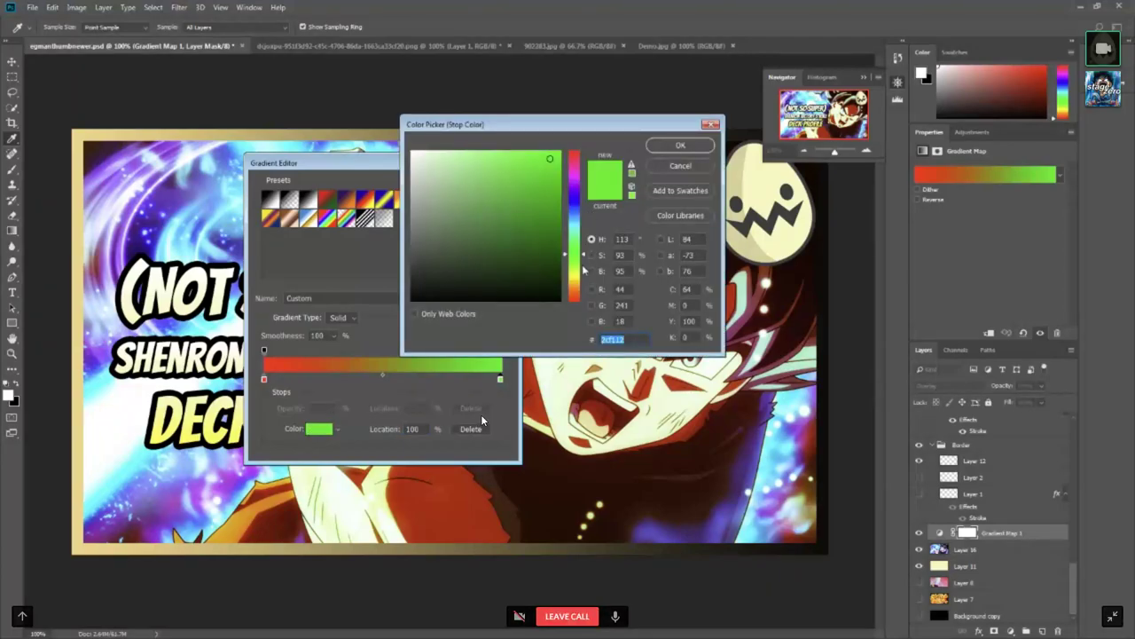
pyautogui.moveTo(584, 269); pyautogui.dragTo(578, 278)
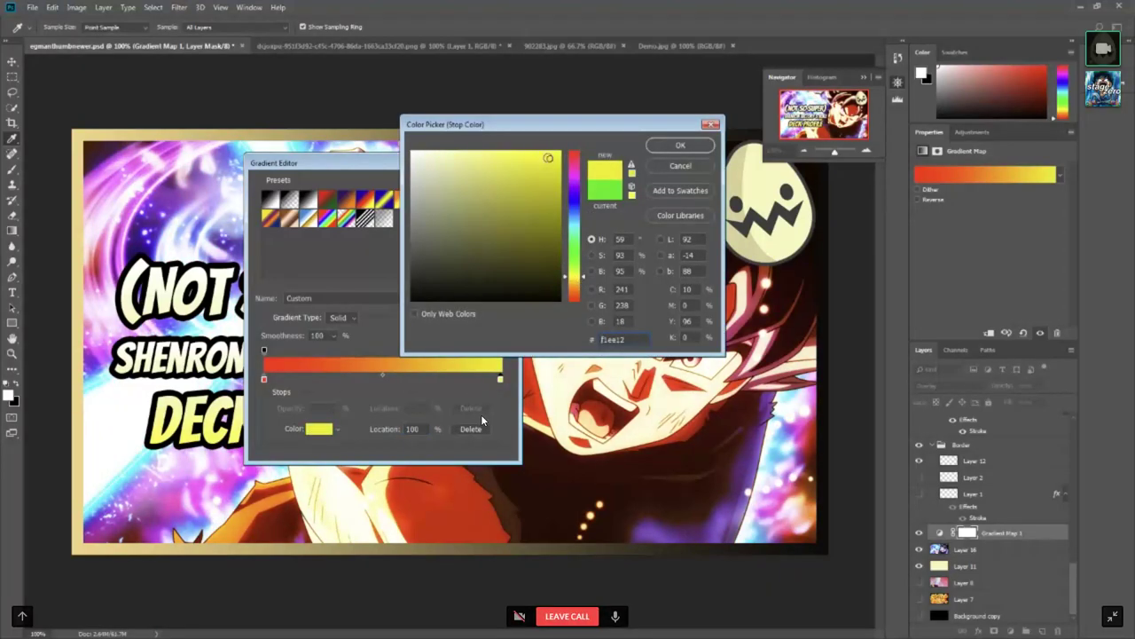
pyautogui.click(547, 157)
pyautogui.click(665, 146)
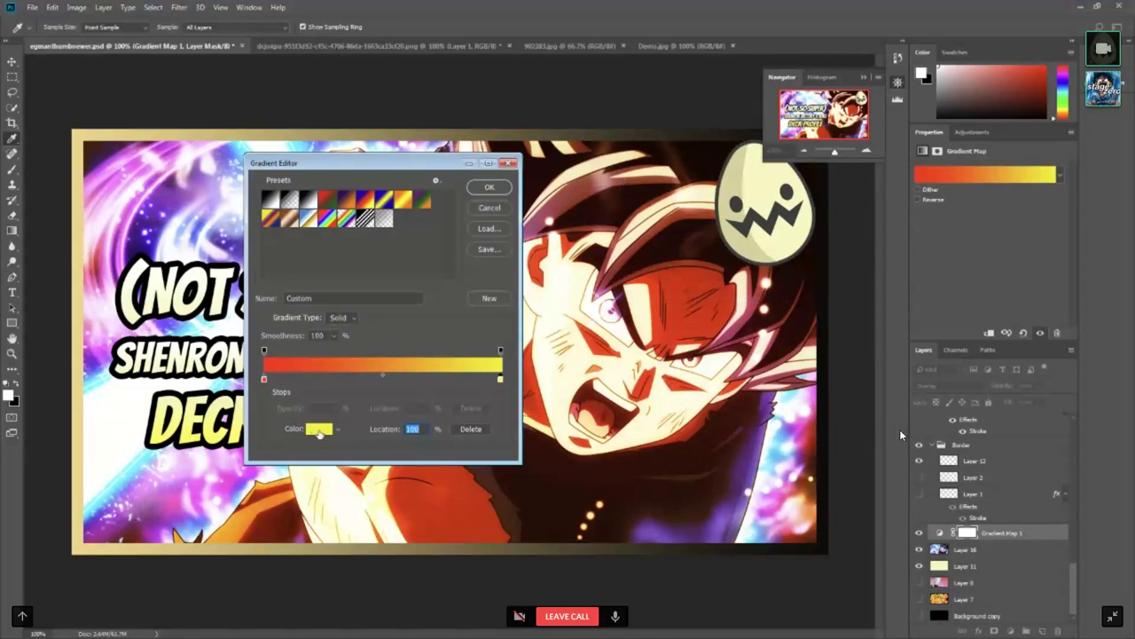
# Step: Try white (ffffff) for that stop, then cancel the Gradient Editor, keeping red-to-green
pyautogui.click(319, 429)
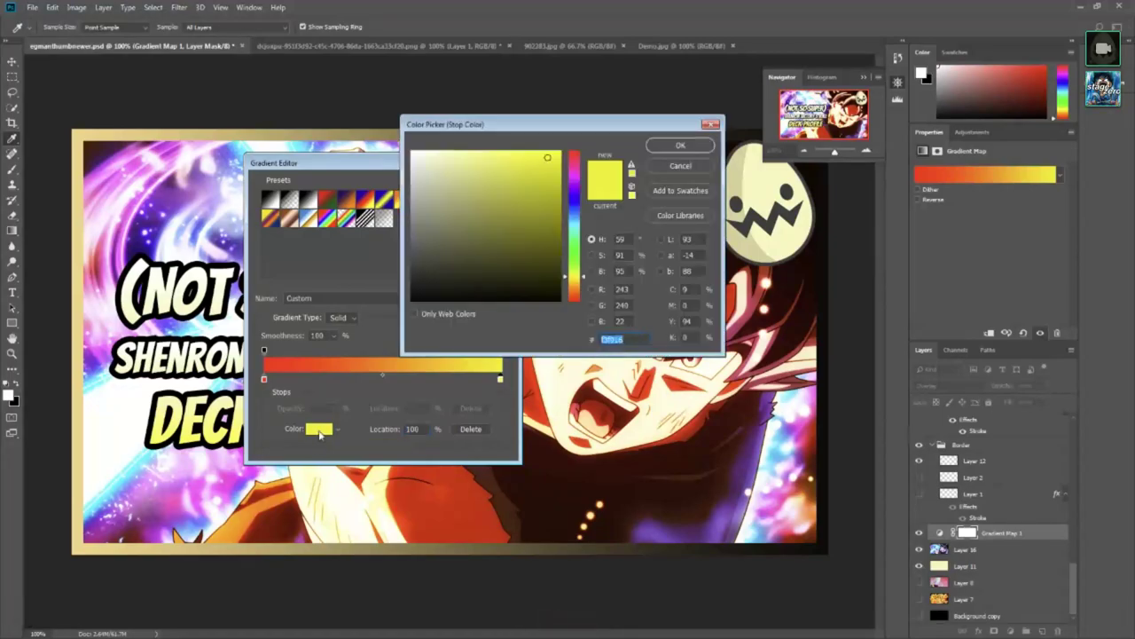
pyautogui.write('ffffff')
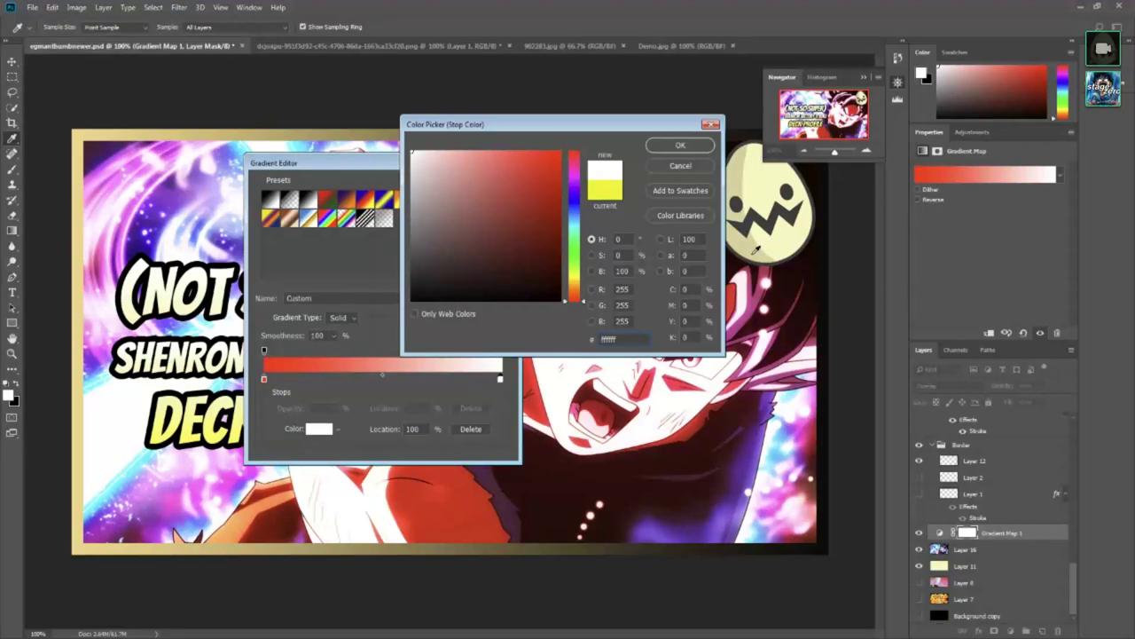
pyautogui.click(676, 147)
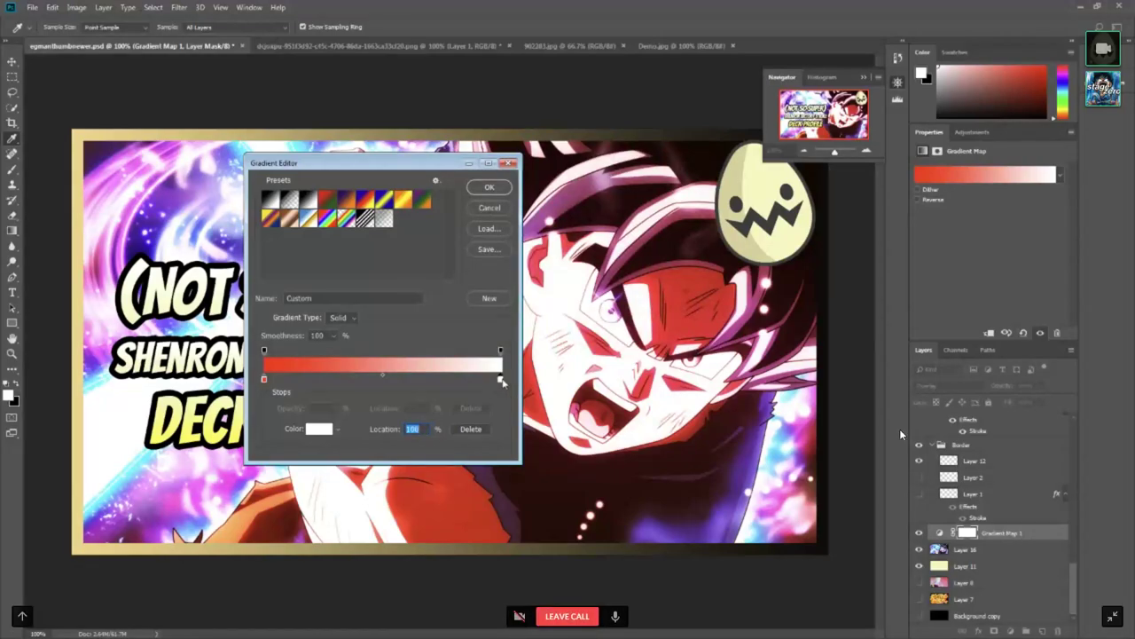
pyautogui.click(319, 429)
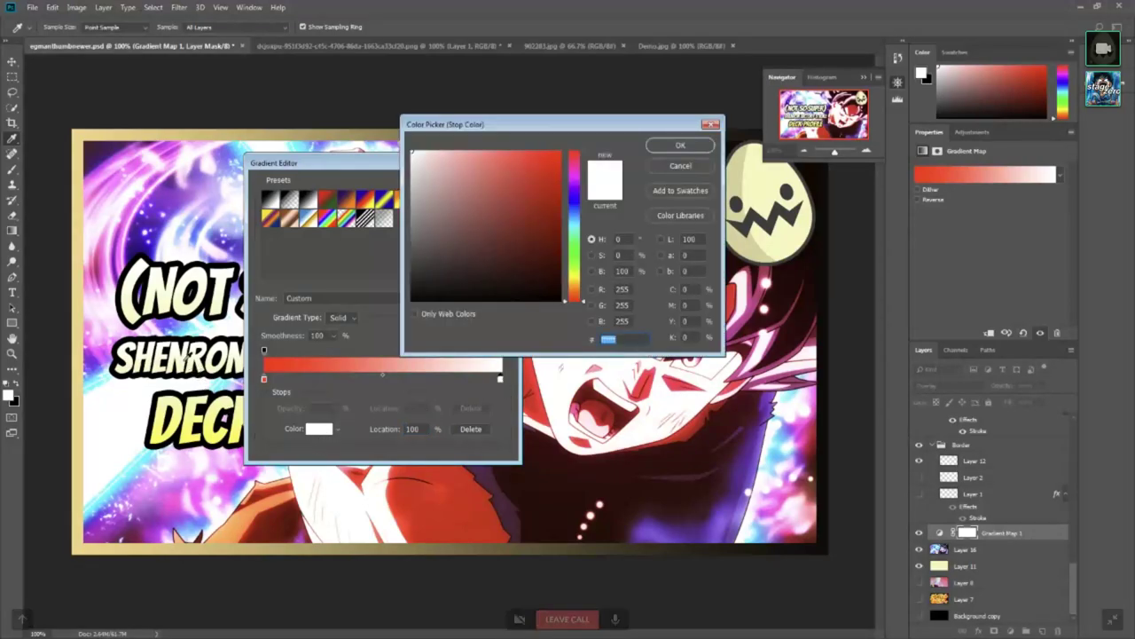
pyautogui.click(680, 145)
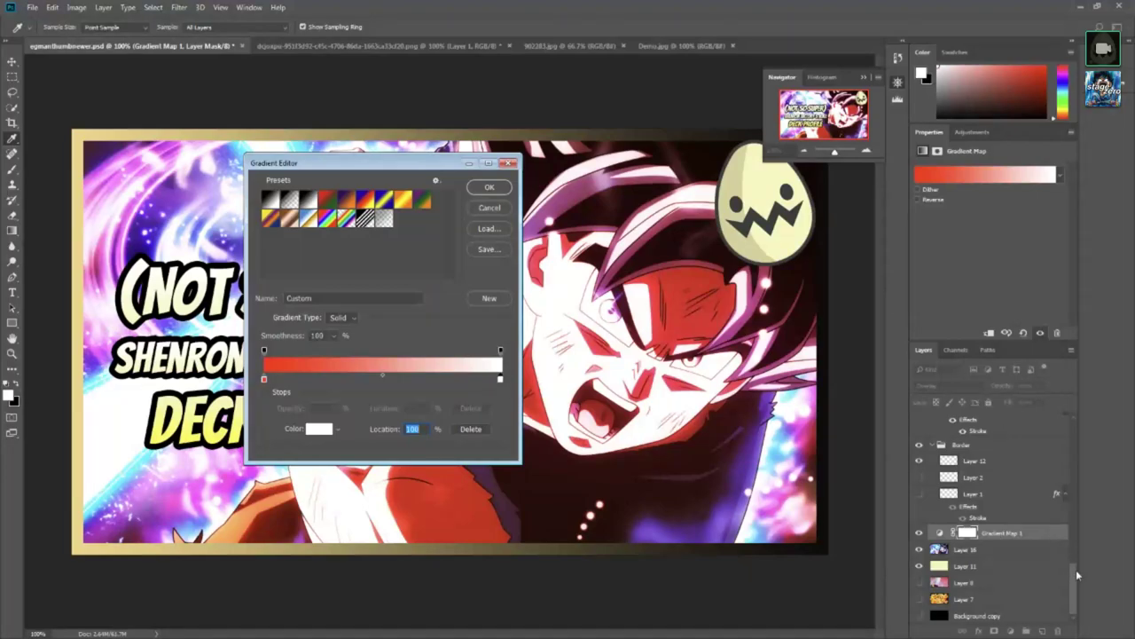
pyautogui.moveTo(1076, 572); pyautogui.dragTo(1076, 564)
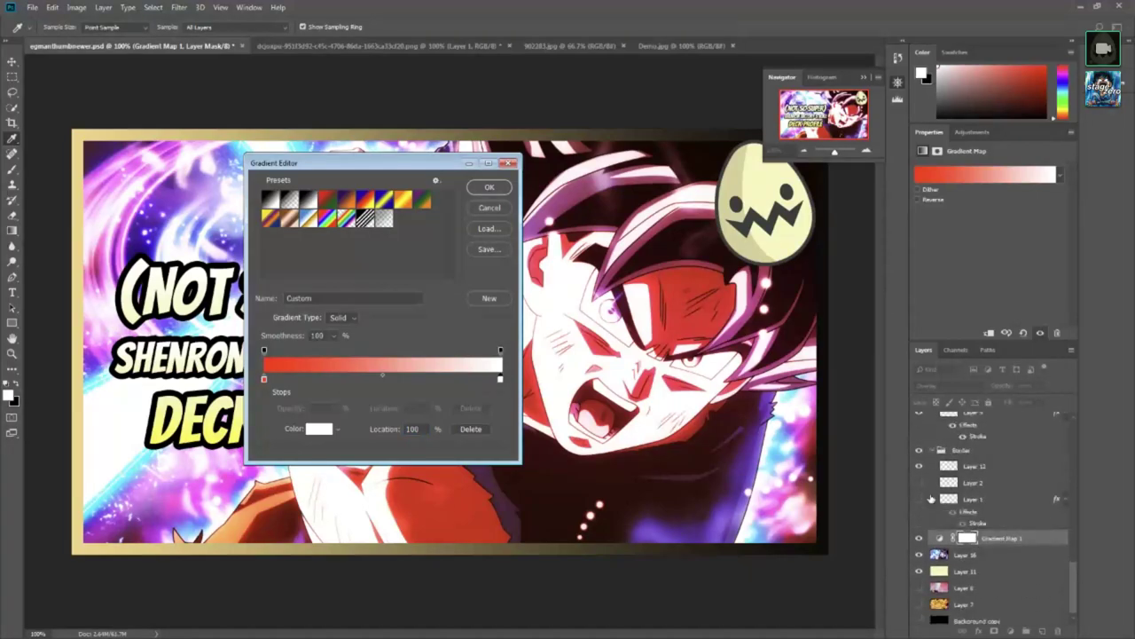
pyautogui.click(489, 207)
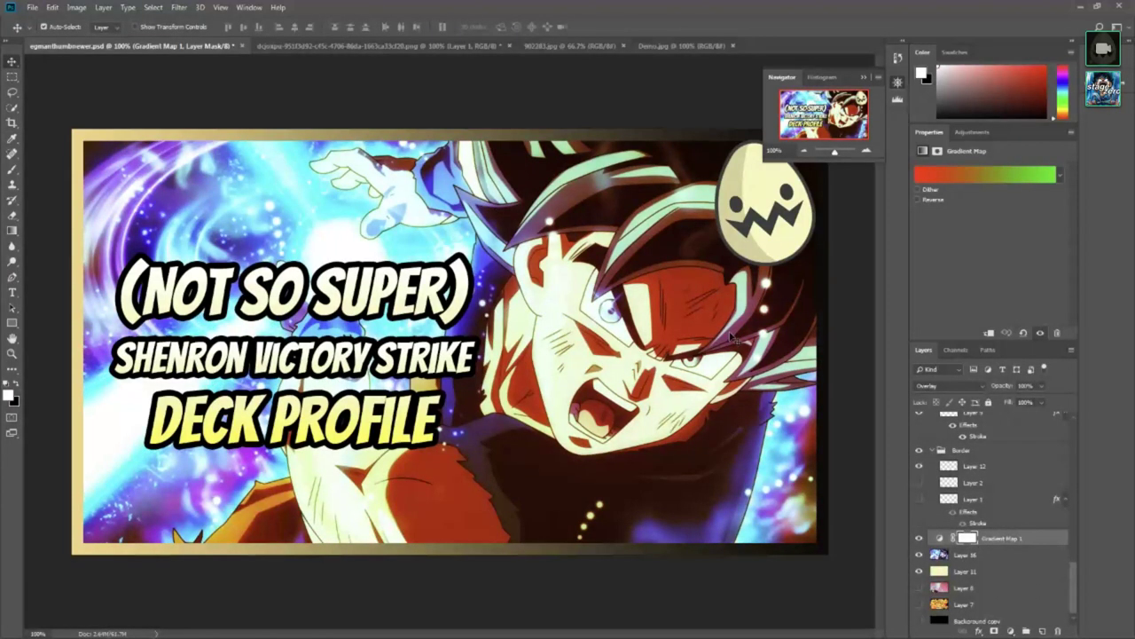
pyautogui.click(795, 247)
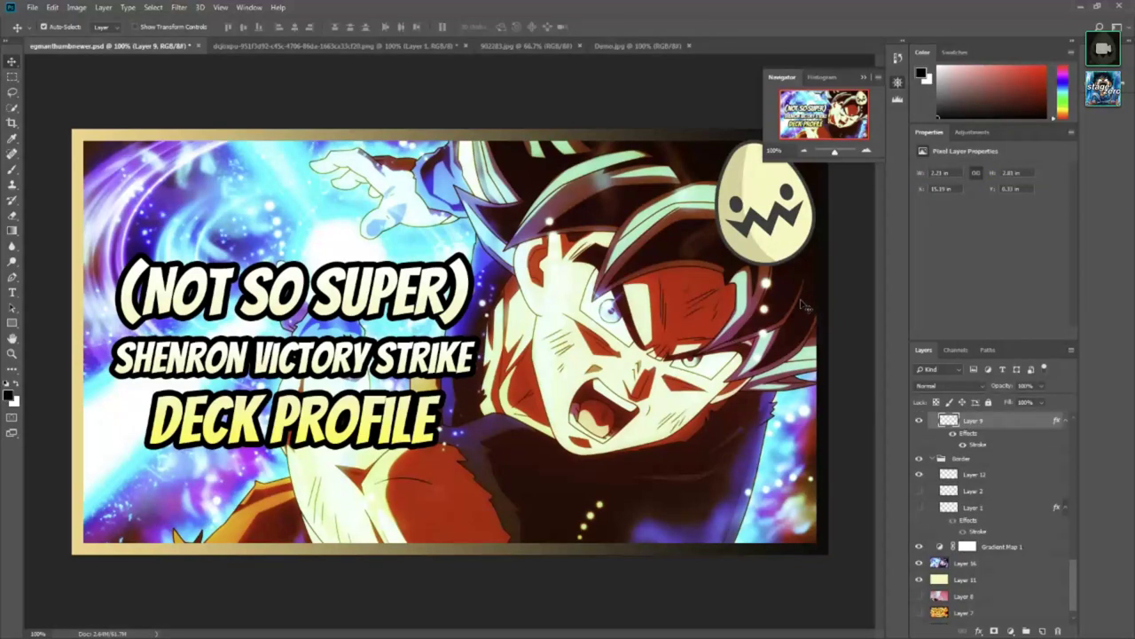
pyautogui.scroll(2, 1020, 479)
pyautogui.scroll(3, 1021, 479)
pyautogui.scroll(3, 1020, 479)
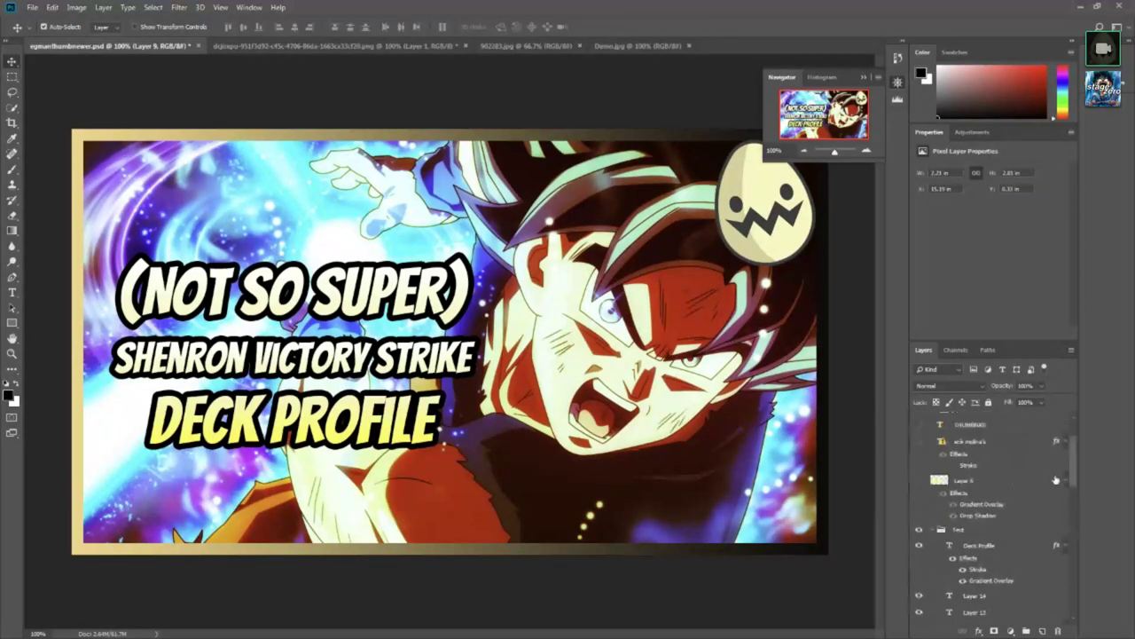
pyautogui.scroll(2, 1041, 477)
pyautogui.scroll(-3, 1013, 505)
pyautogui.scroll(-3, 1013, 505)
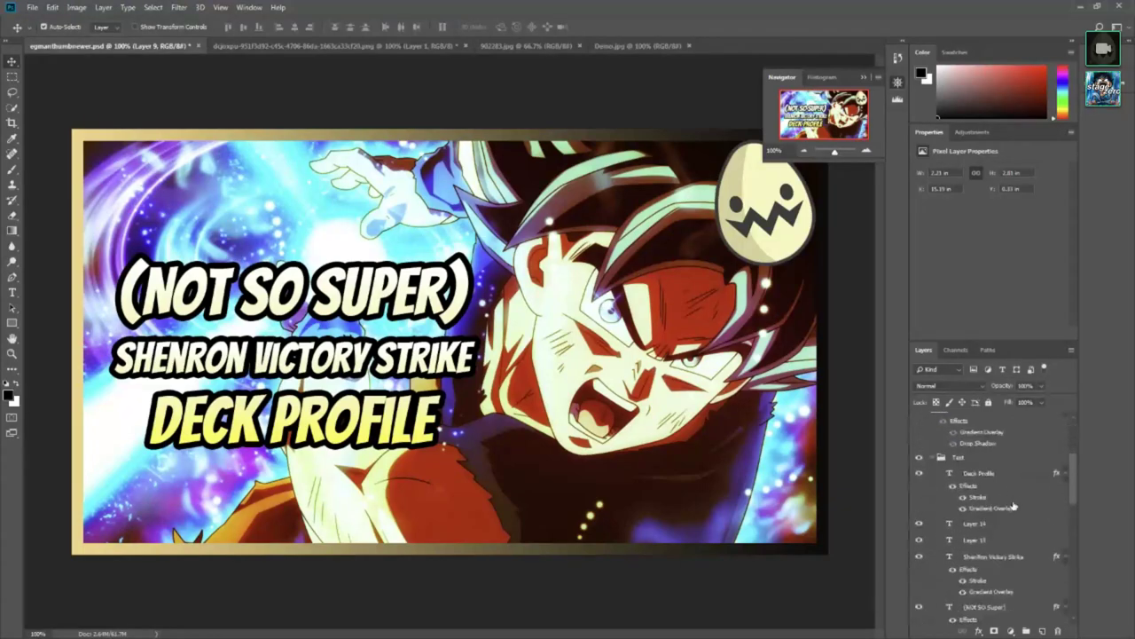
pyautogui.scroll(-3, 1013, 506)
pyautogui.scroll(-2, 1014, 505)
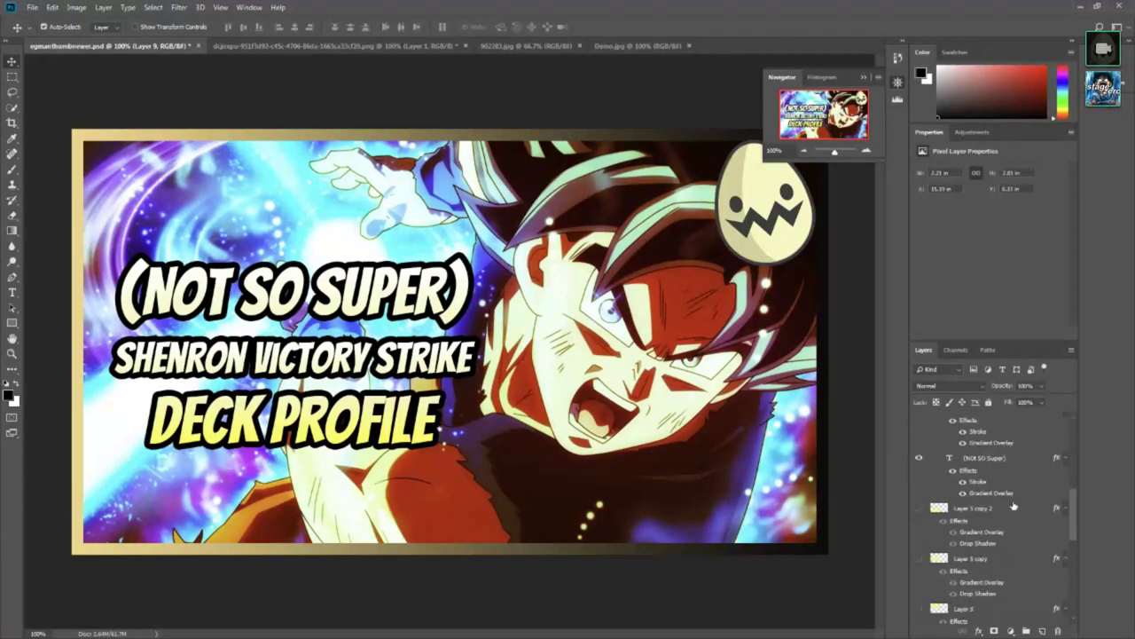
pyautogui.scroll(-1, 1014, 505)
pyautogui.scroll(-2, 1014, 506)
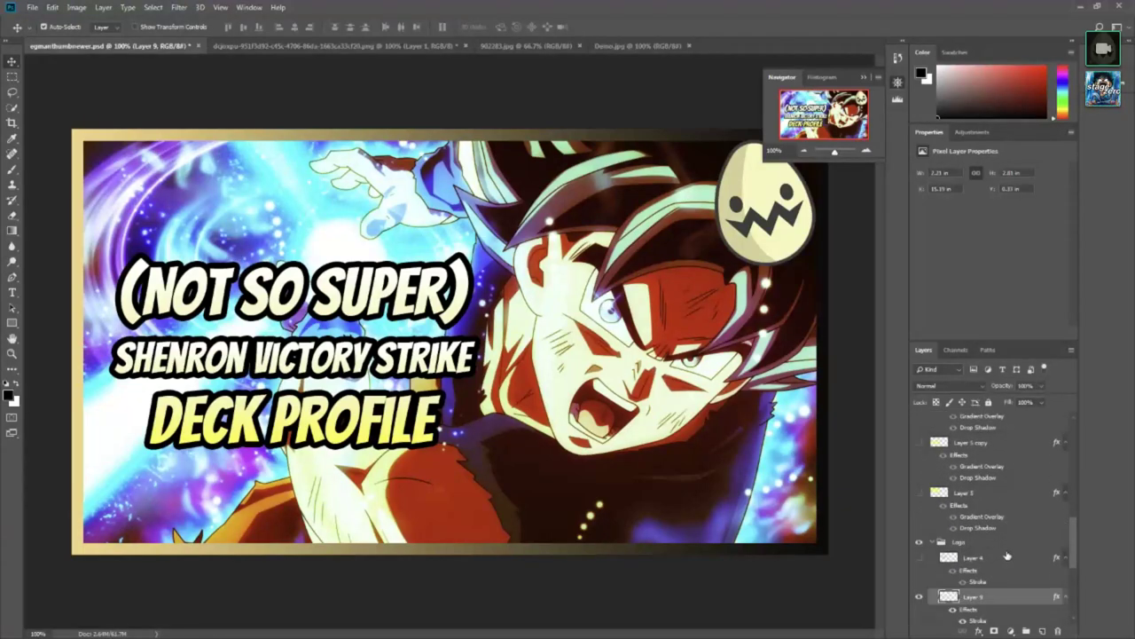
pyautogui.click(1007, 556)
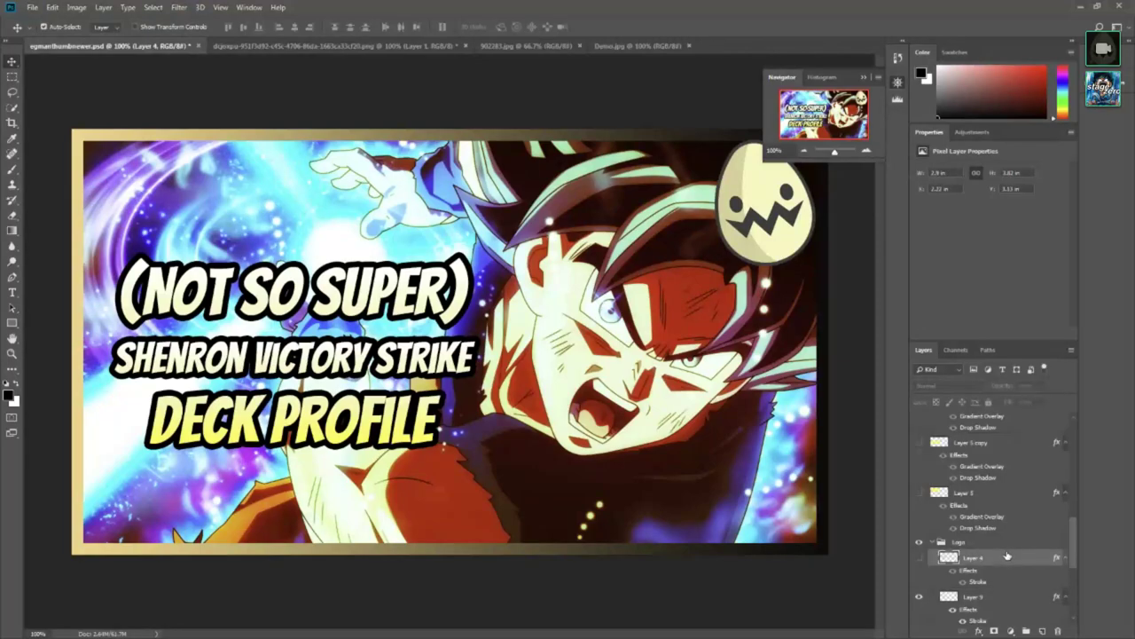
pyautogui.scroll(-2, 1007, 556)
pyautogui.click(998, 564)
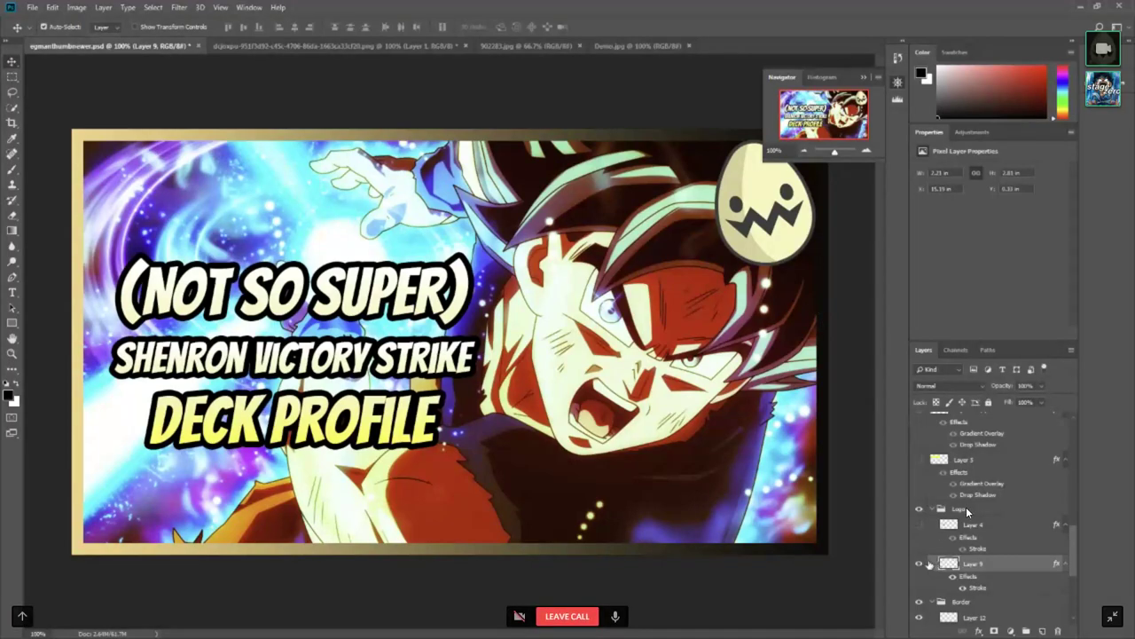
pyautogui.scroll(-1, 967, 512)
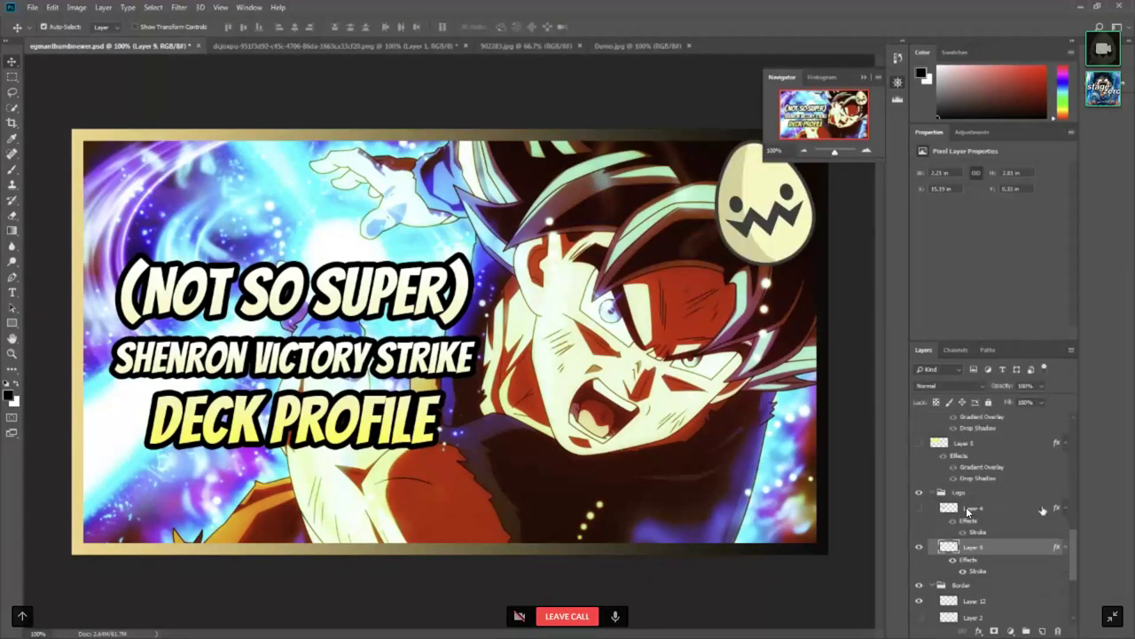
pyautogui.scroll(-4, 967, 512)
pyautogui.scroll(-5, 962, 524)
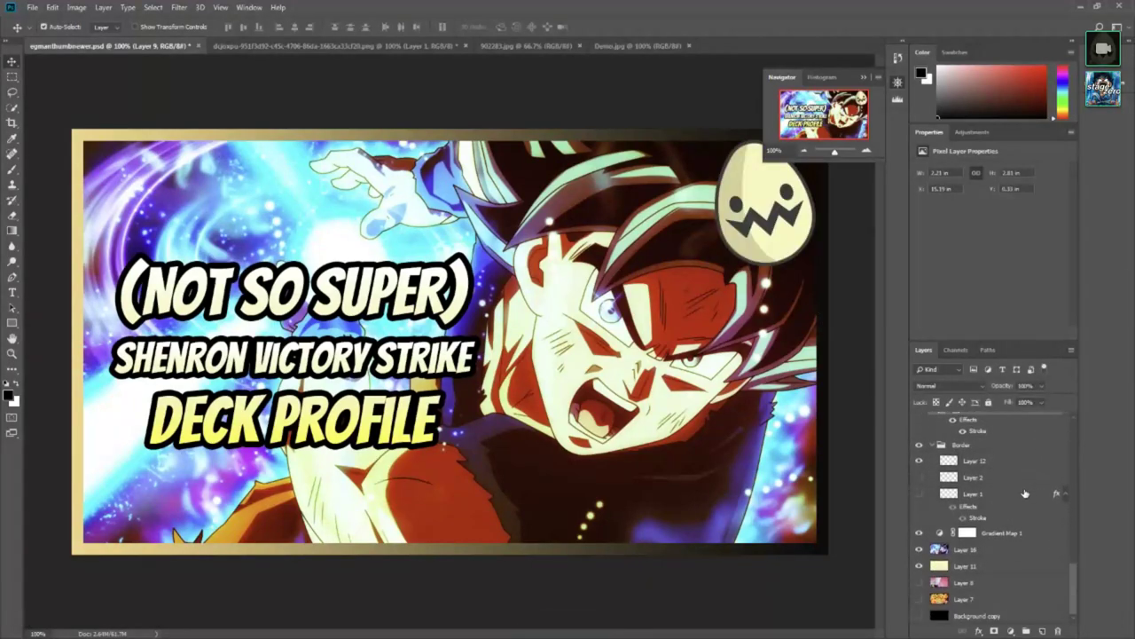
pyautogui.rightClick(957, 530)
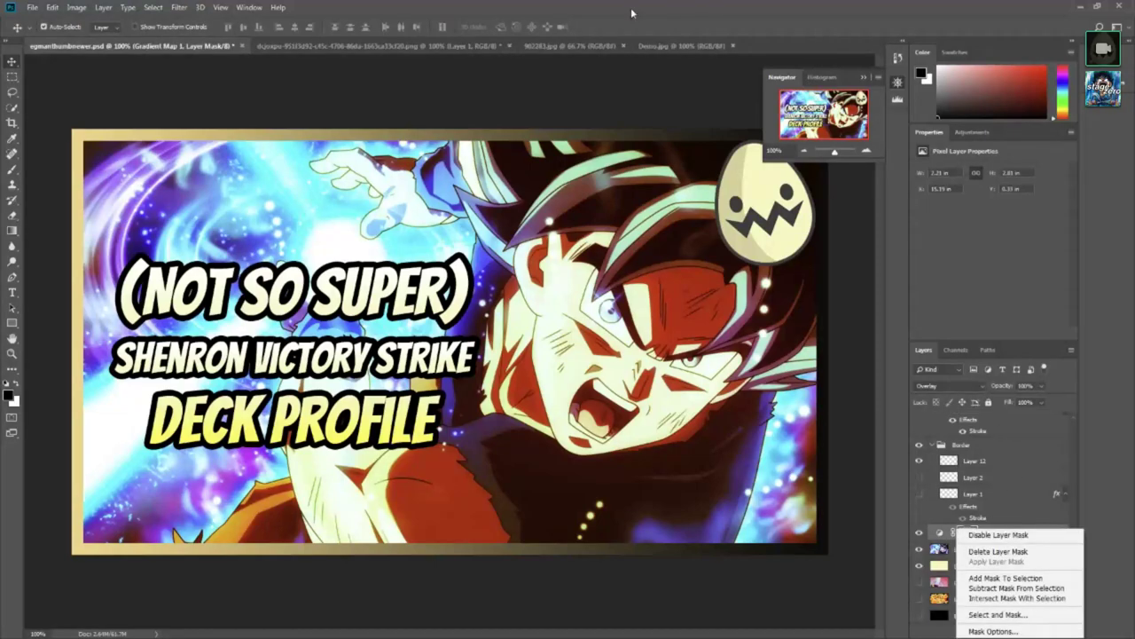
pyautogui.rightClick(1028, 531)
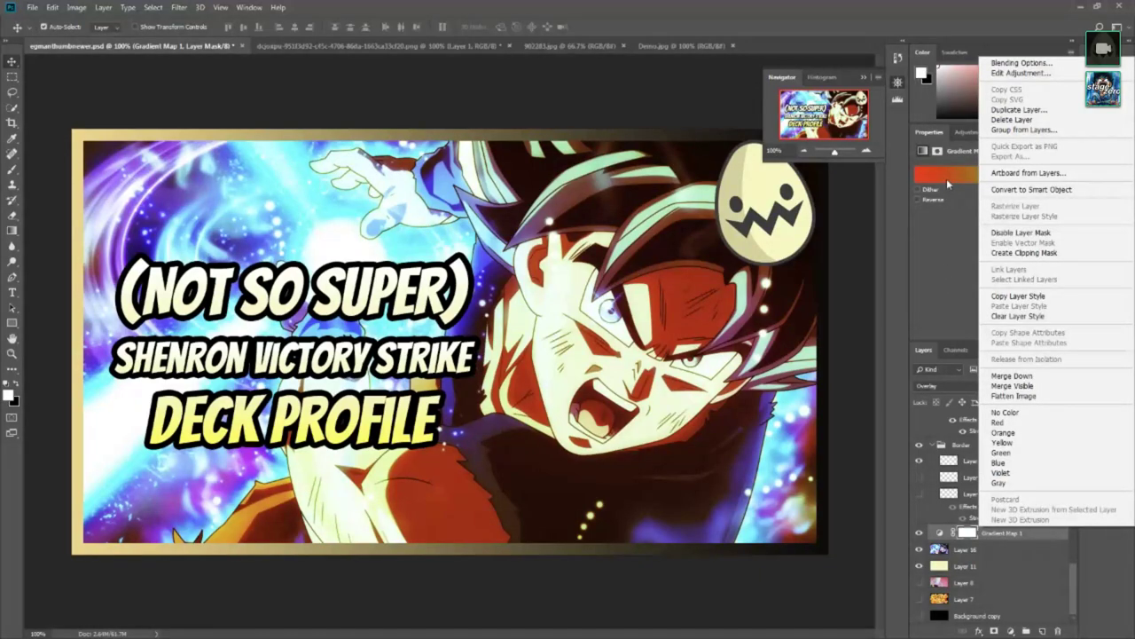
pyautogui.click(959, 252)
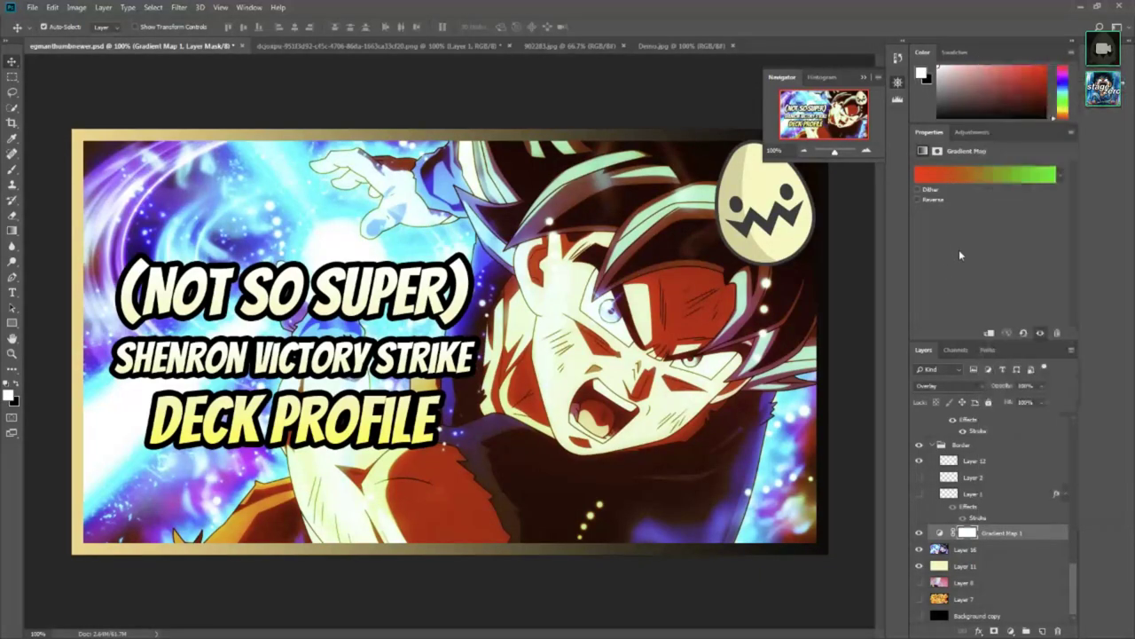
pyautogui.scroll(2, 1035, 535)
pyautogui.click(784, 236)
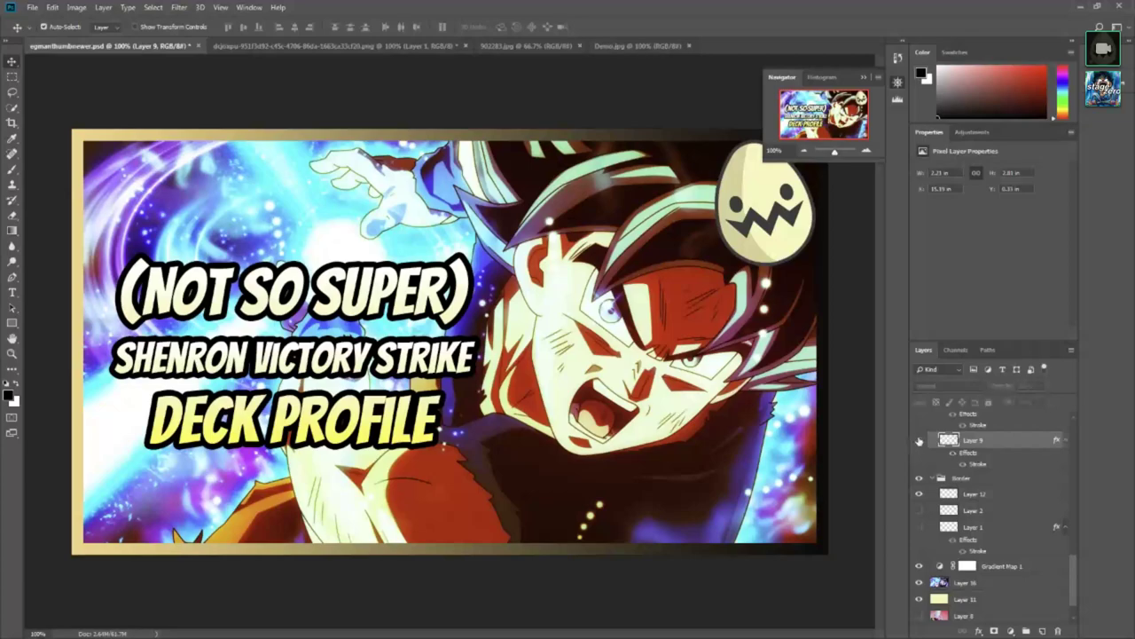
pyautogui.click(919, 440)
pyautogui.click(919, 440)
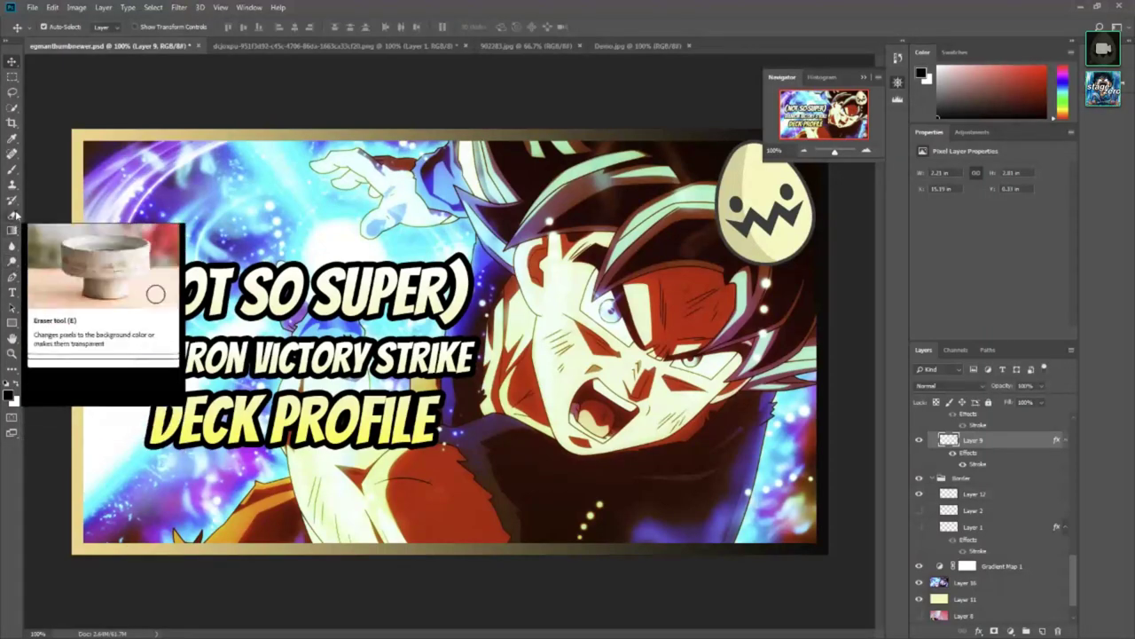
pyautogui.click(13, 139)
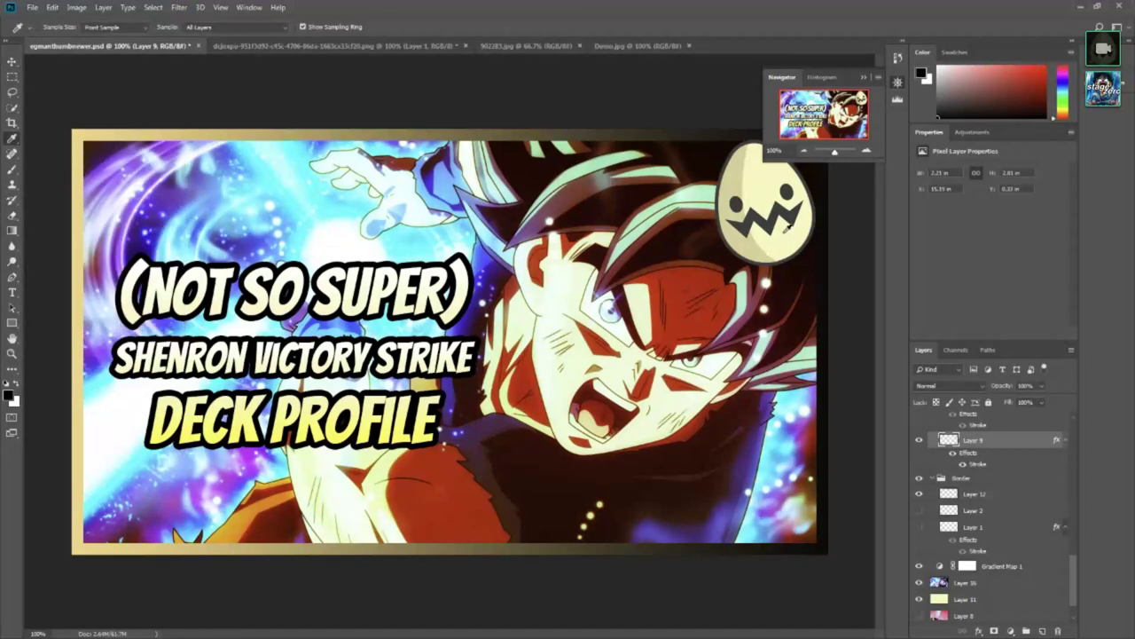
pyautogui.click(784, 238)
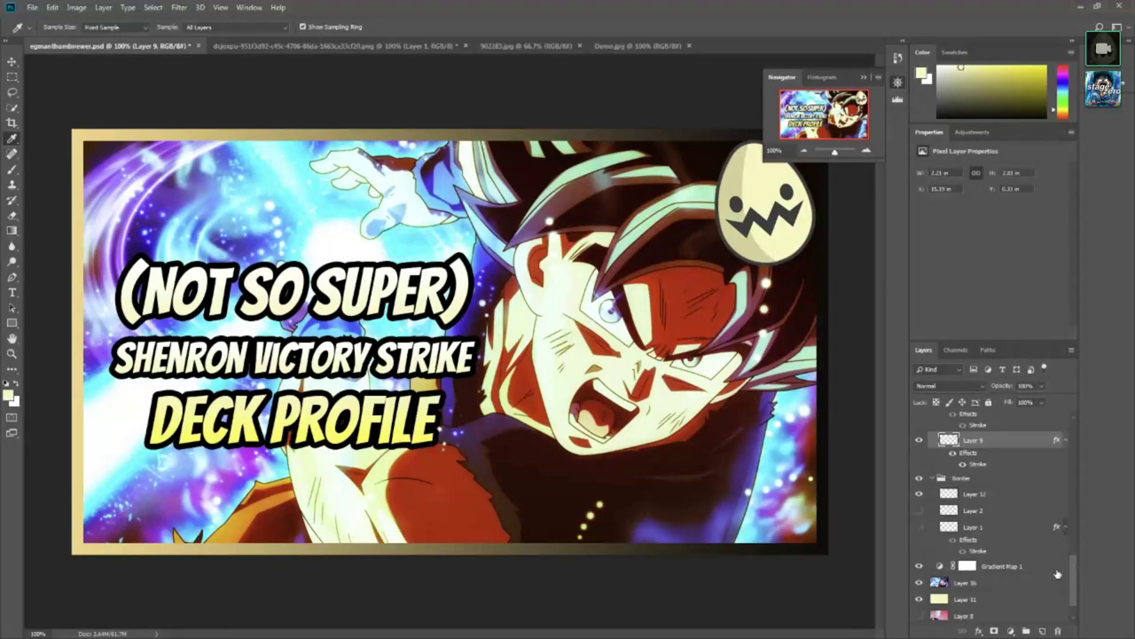
pyautogui.click(1000, 568)
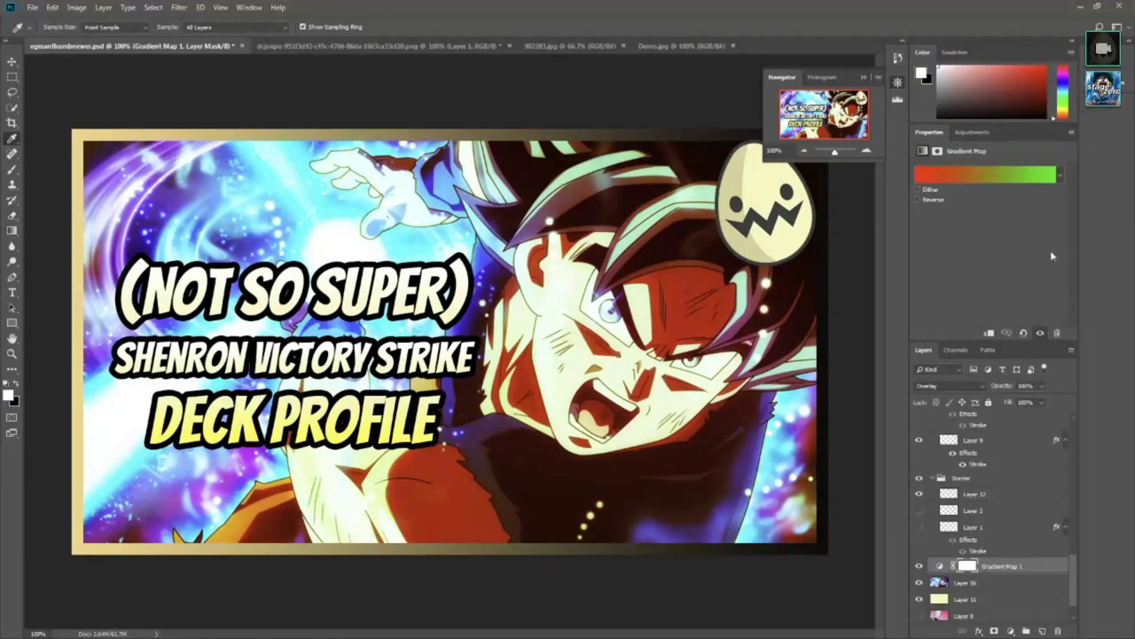
pyautogui.click(1058, 178)
pyautogui.click(999, 171)
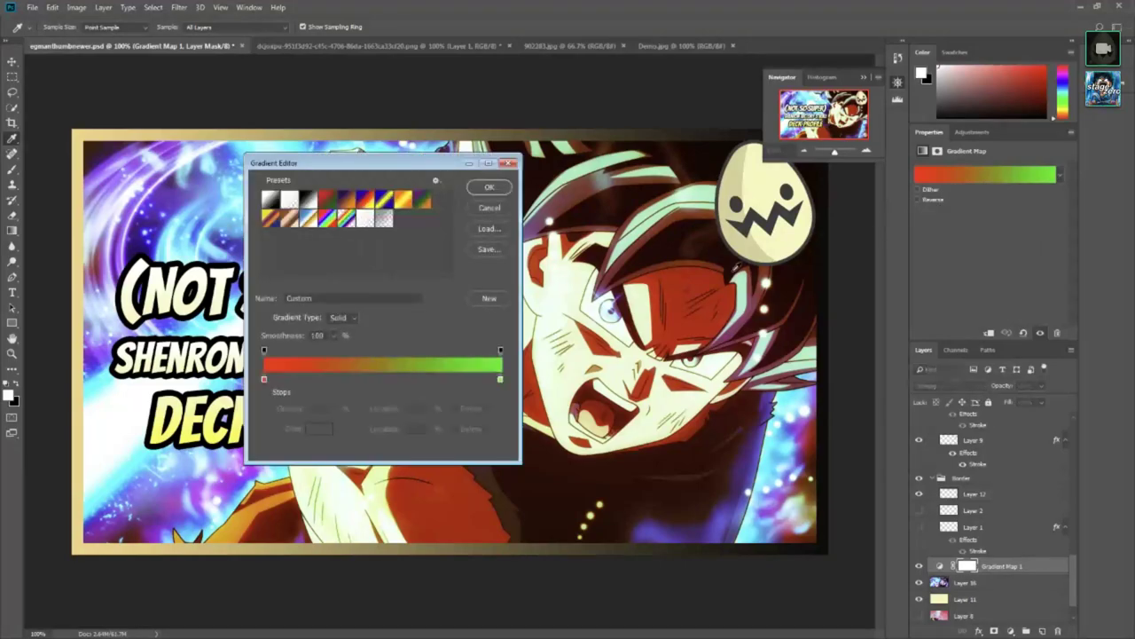
pyautogui.click(499, 380)
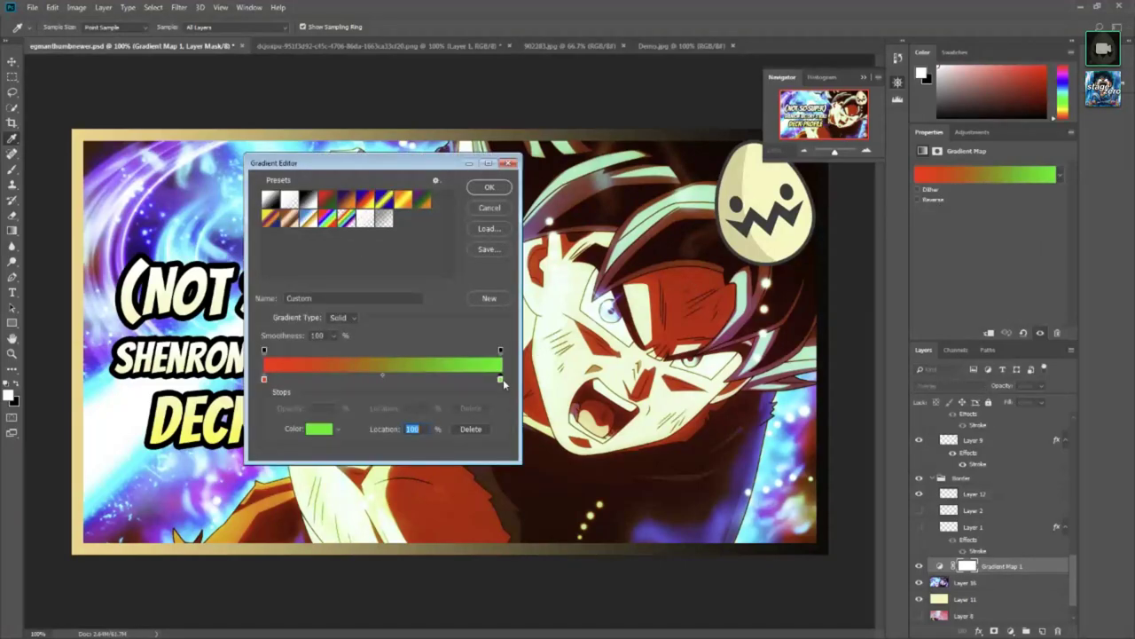
pyautogui.click(330, 430)
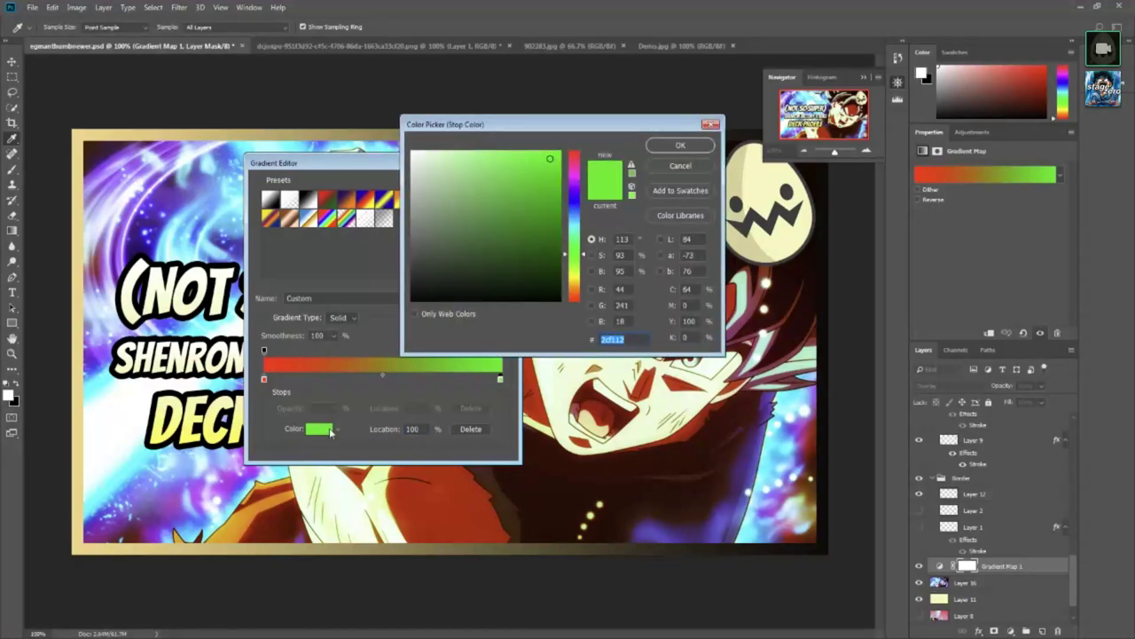
pyautogui.click(698, 151)
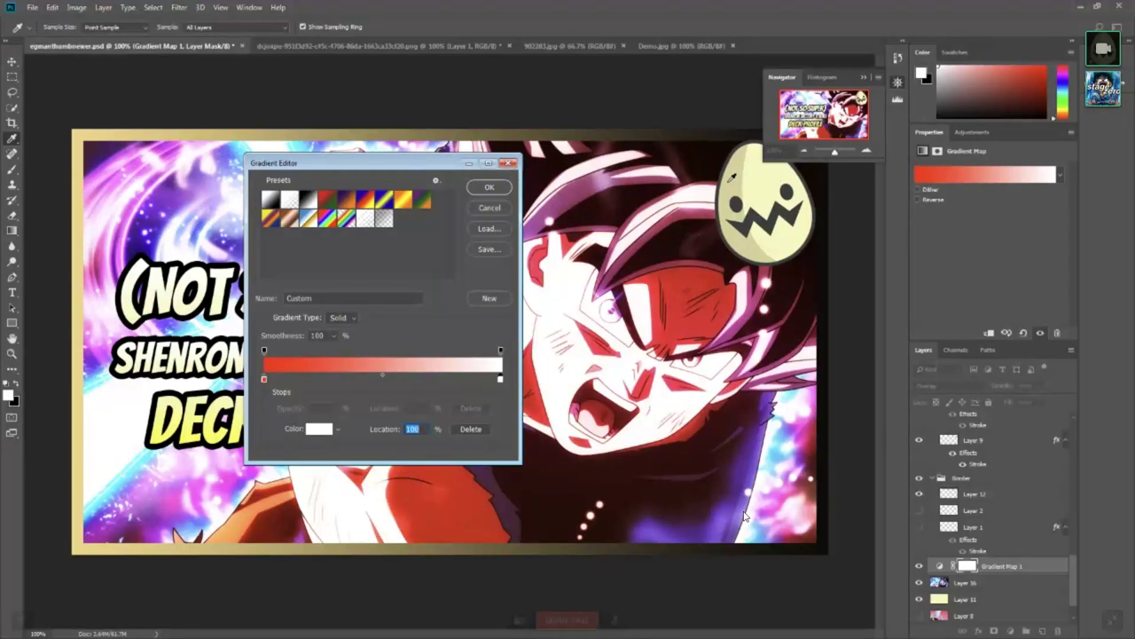
pyautogui.click(507, 163)
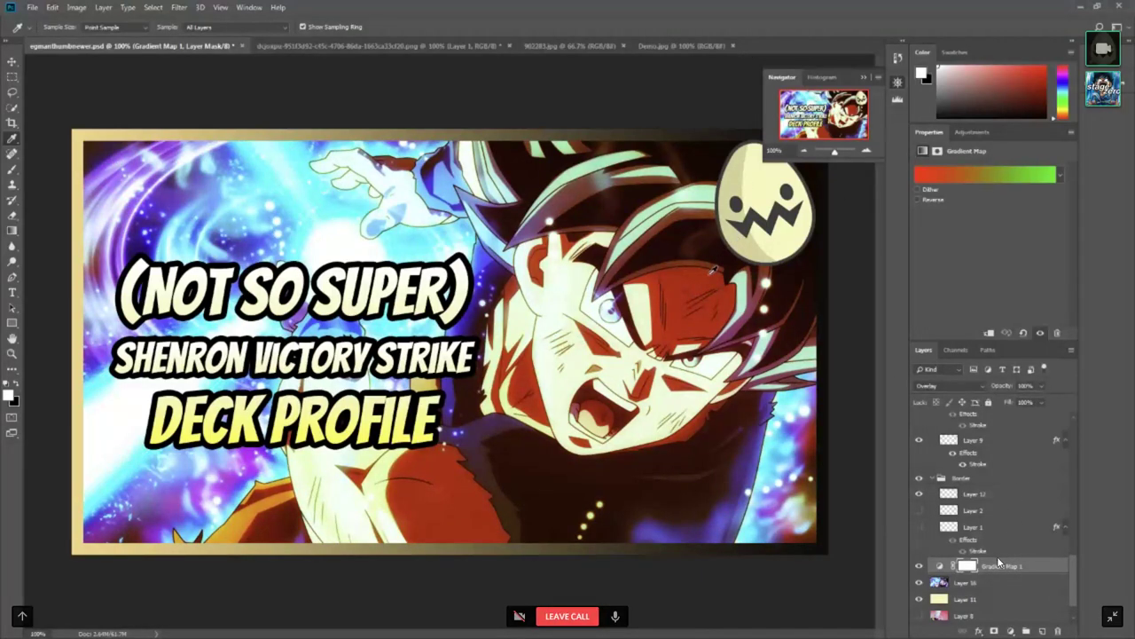
pyautogui.click(674, 46)
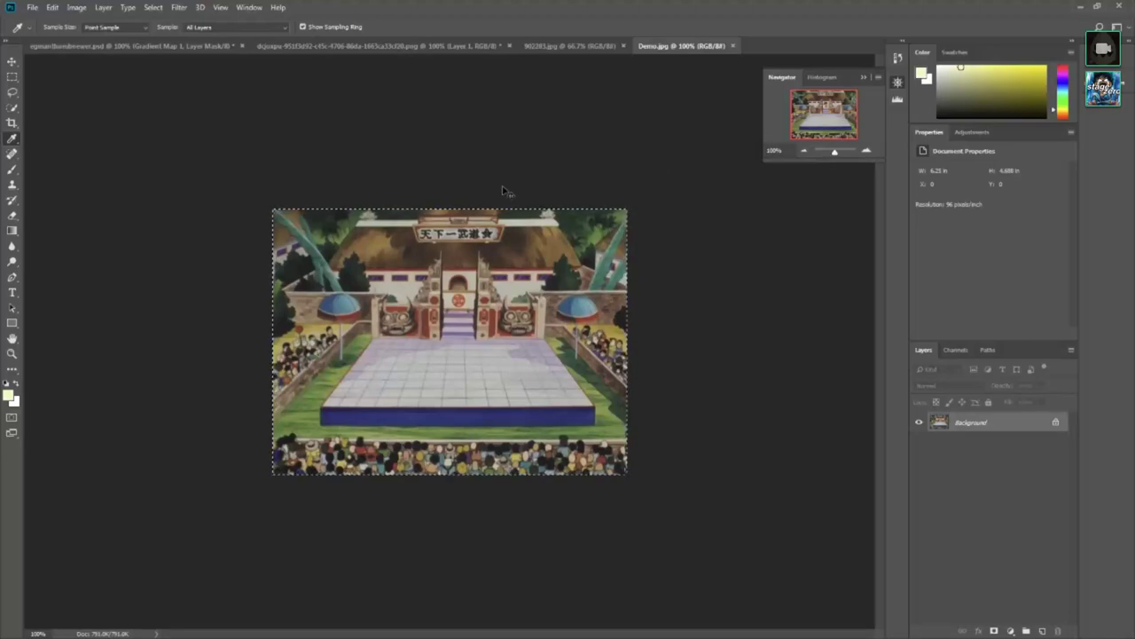
pyautogui.click(84, 46)
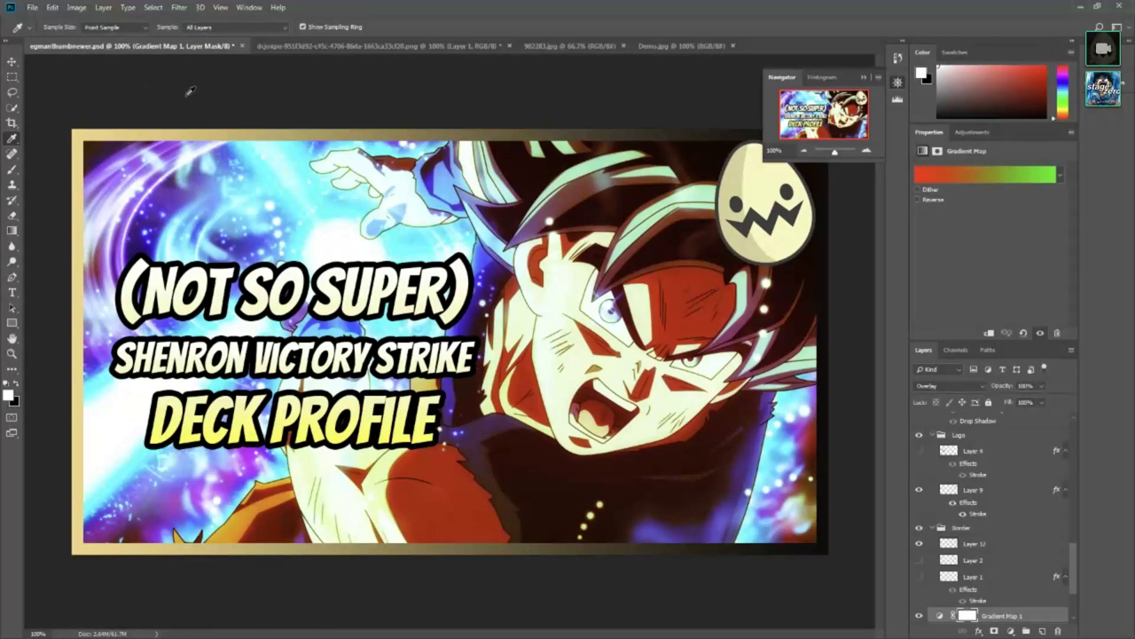
pyautogui.scroll(-3, 1058, 559)
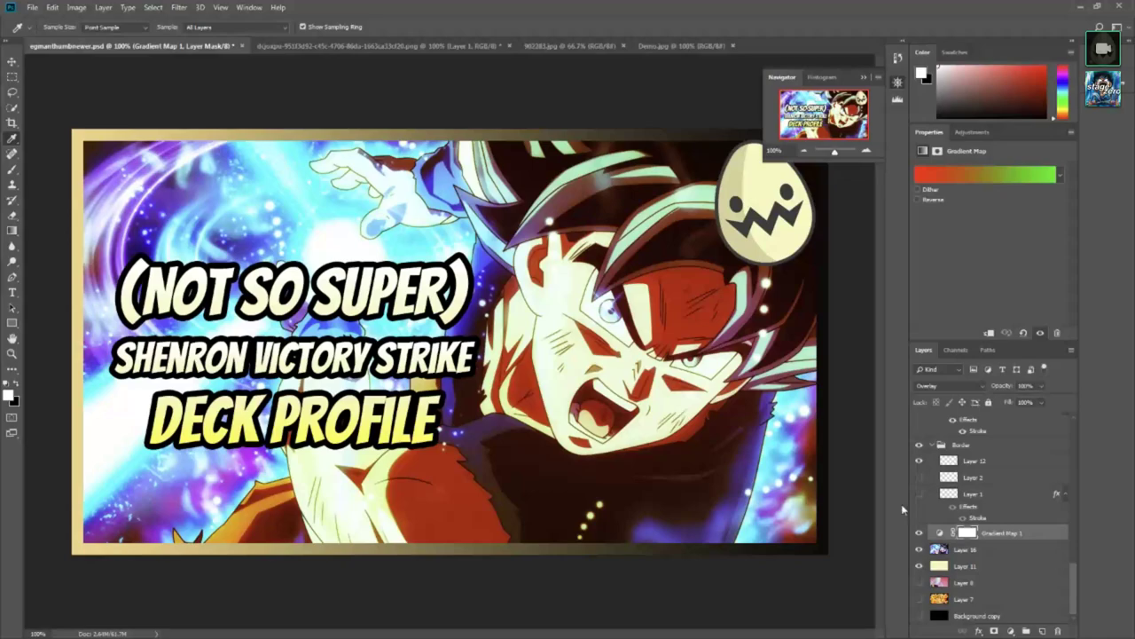
# Step: Paste the arena picture above Layer 16 as a new layer
pyautogui.click(12, 61)
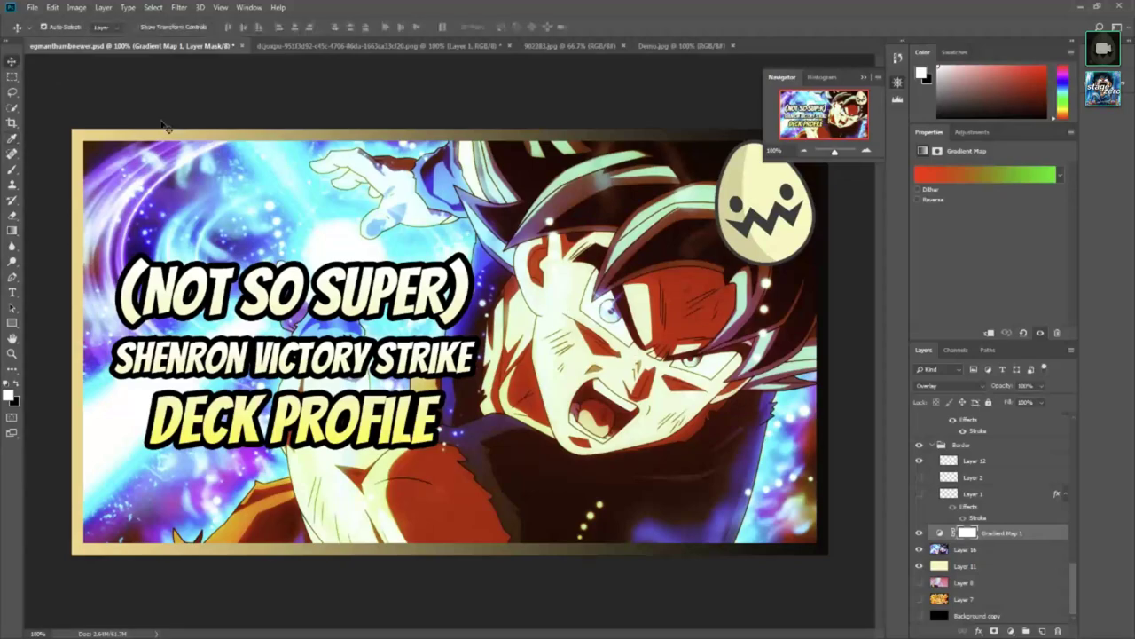
pyautogui.click(624, 429)
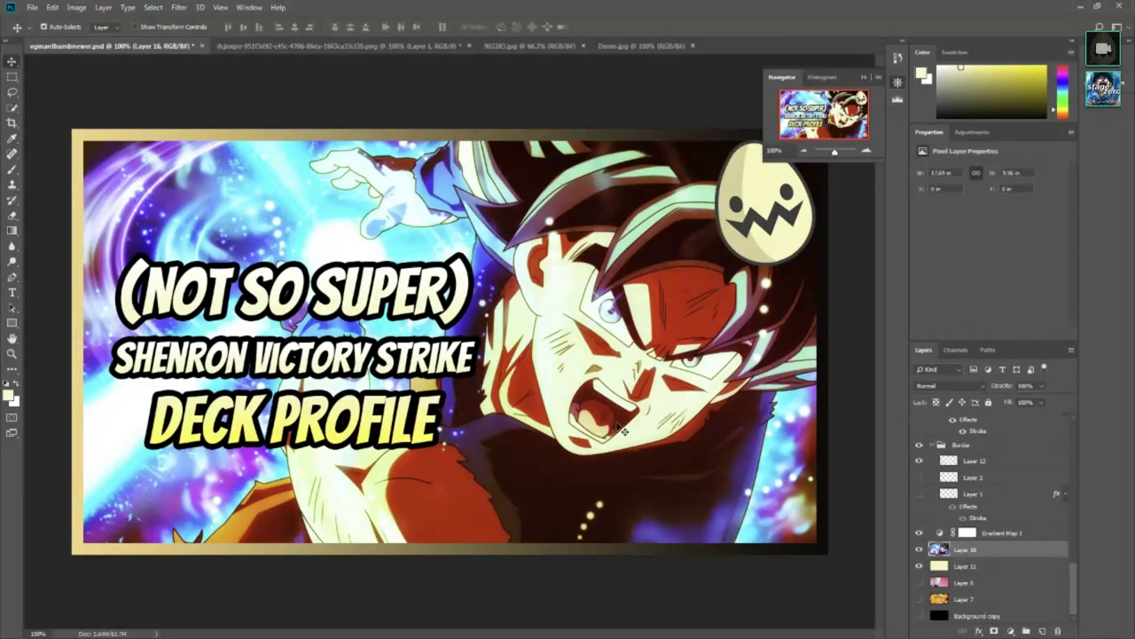
pyautogui.hotkey('ctrl', 'v')
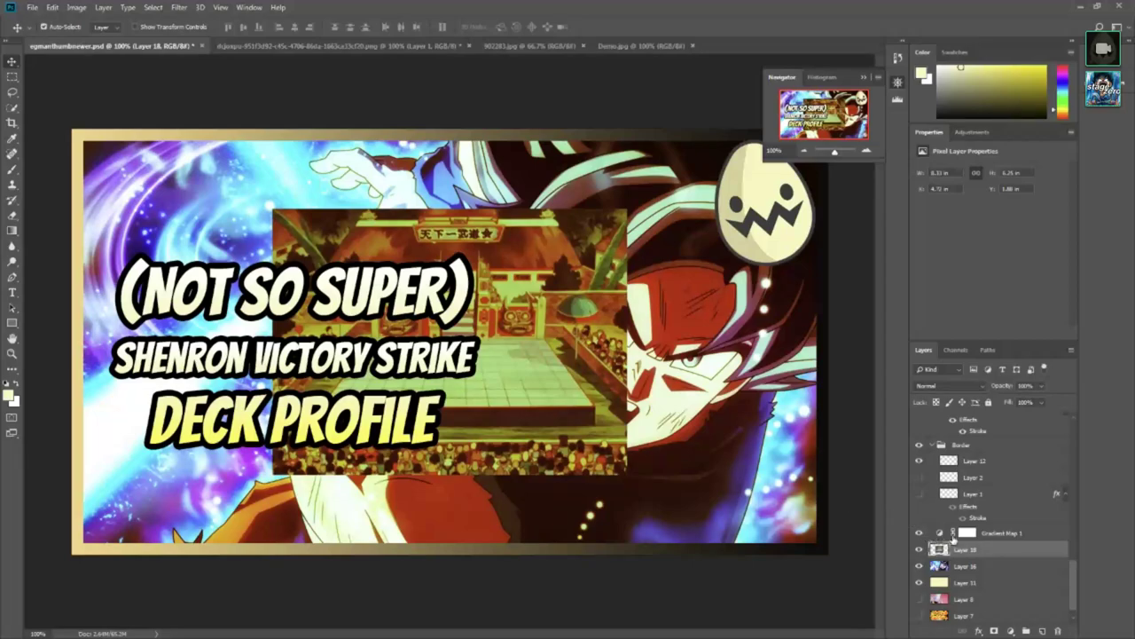
# Step: Hide Gradient Map 1, select Layer 18, and switch to Demo.jpg with the Rectangular Marquee
pyautogui.click(1016, 538)
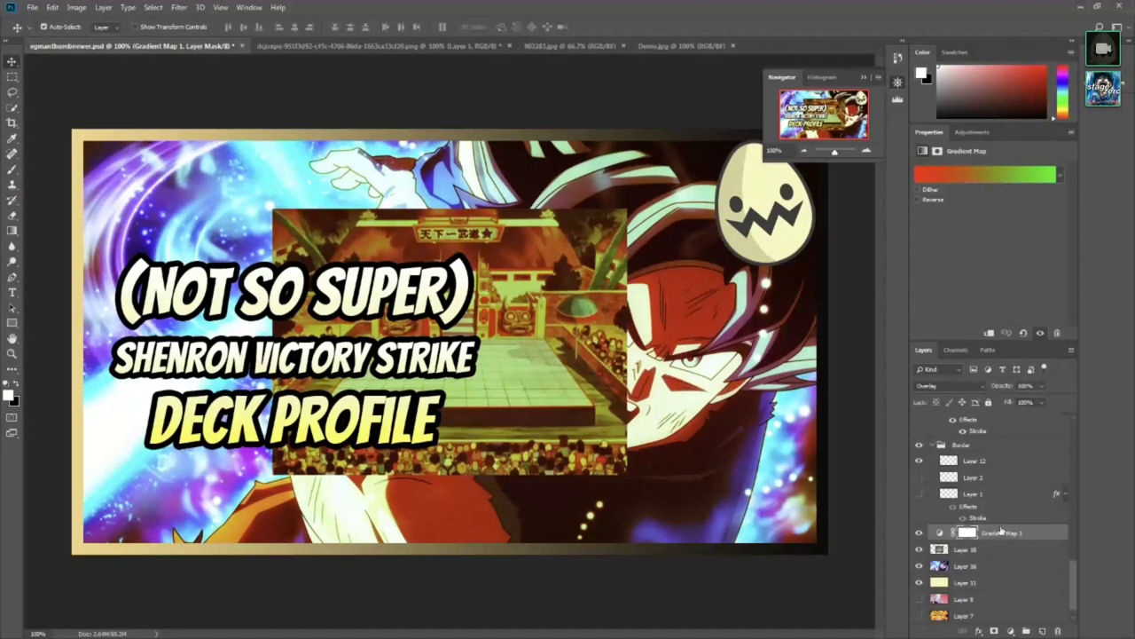
pyautogui.click(919, 532)
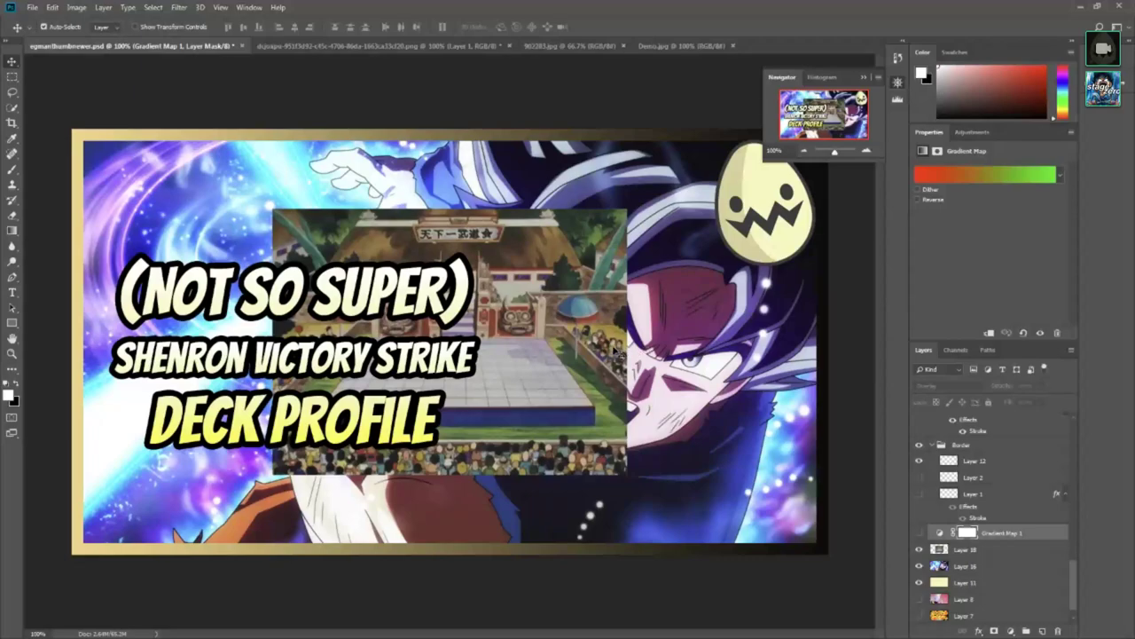
pyautogui.click(610, 372)
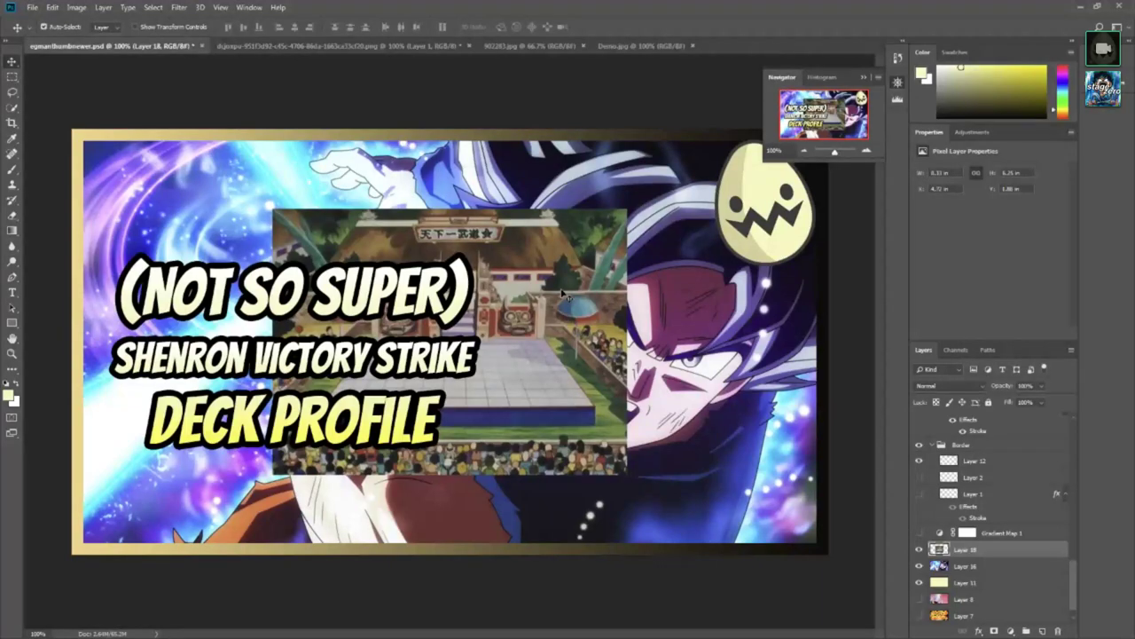
pyautogui.click(13, 78)
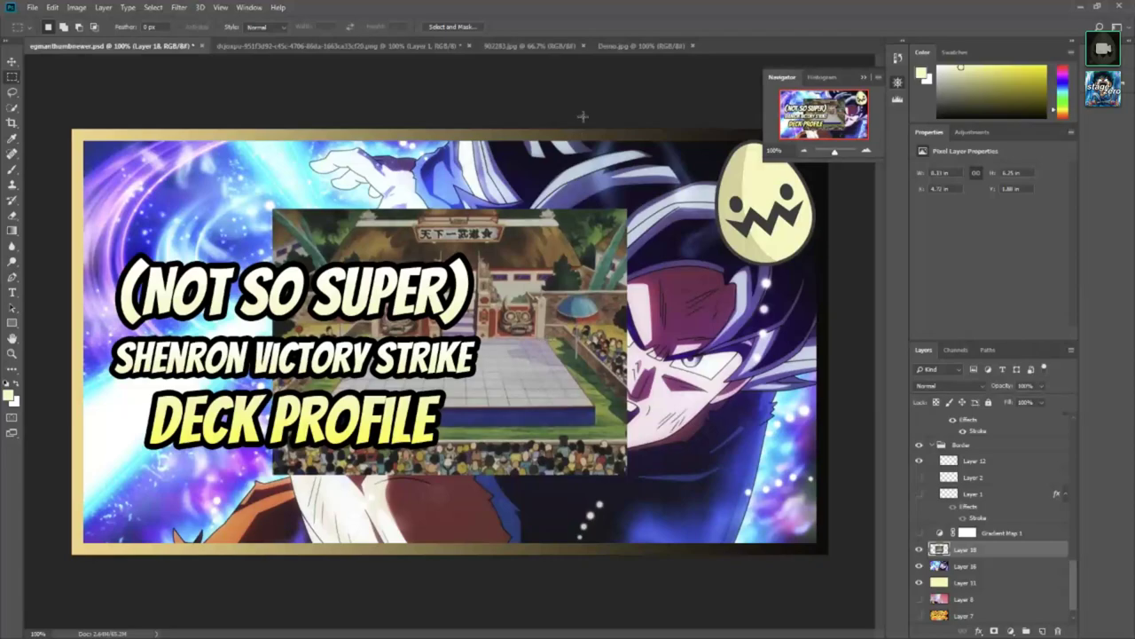
pyautogui.click(637, 46)
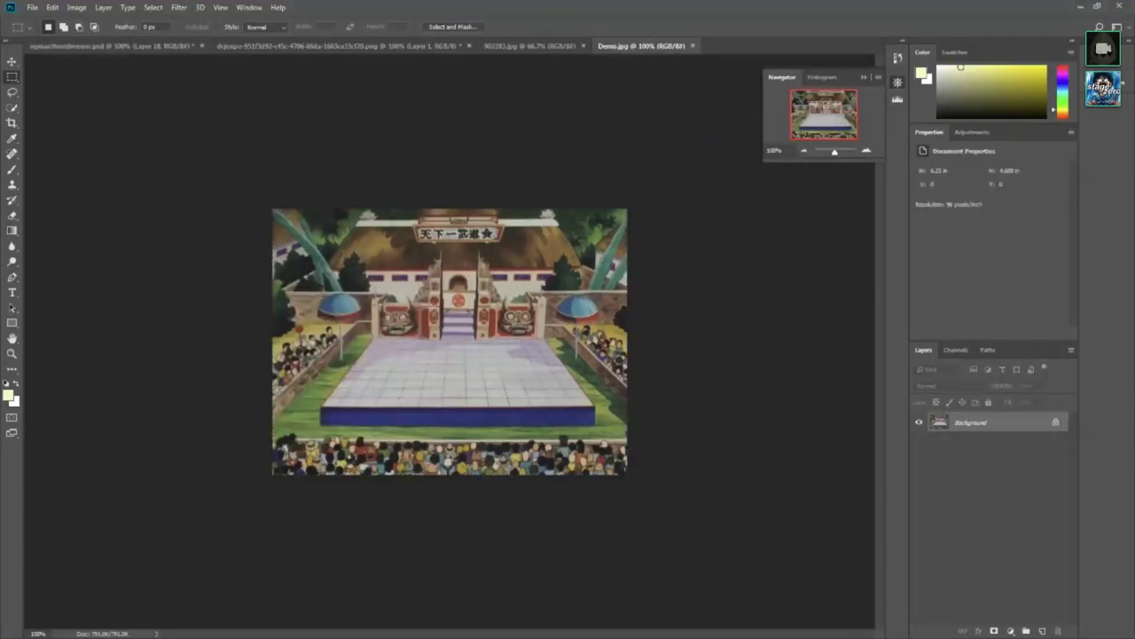
# Step: Marquee-select the entire arena image in Demo.jpg, then return to egmanthumbnewer.psd
pyautogui.moveTo(249, 191); pyautogui.dragTo(647, 508)
pyautogui.click(105, 43)
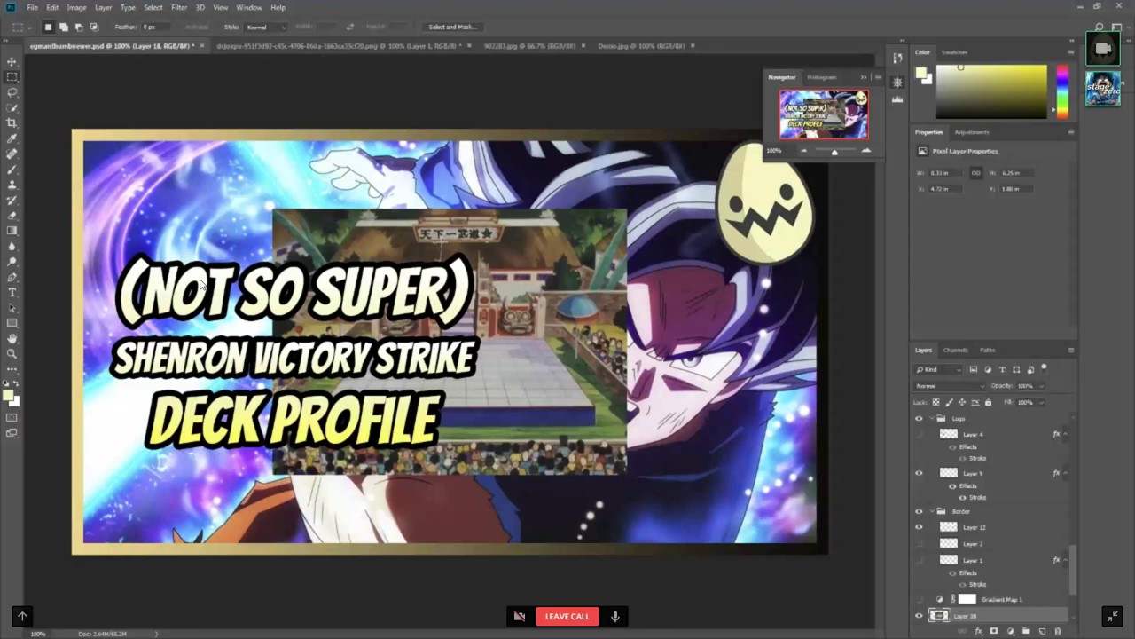
# Step: Move Layer 18 to the top-left and scale it to about 212.67% to fill the canvas
pyautogui.press('v')
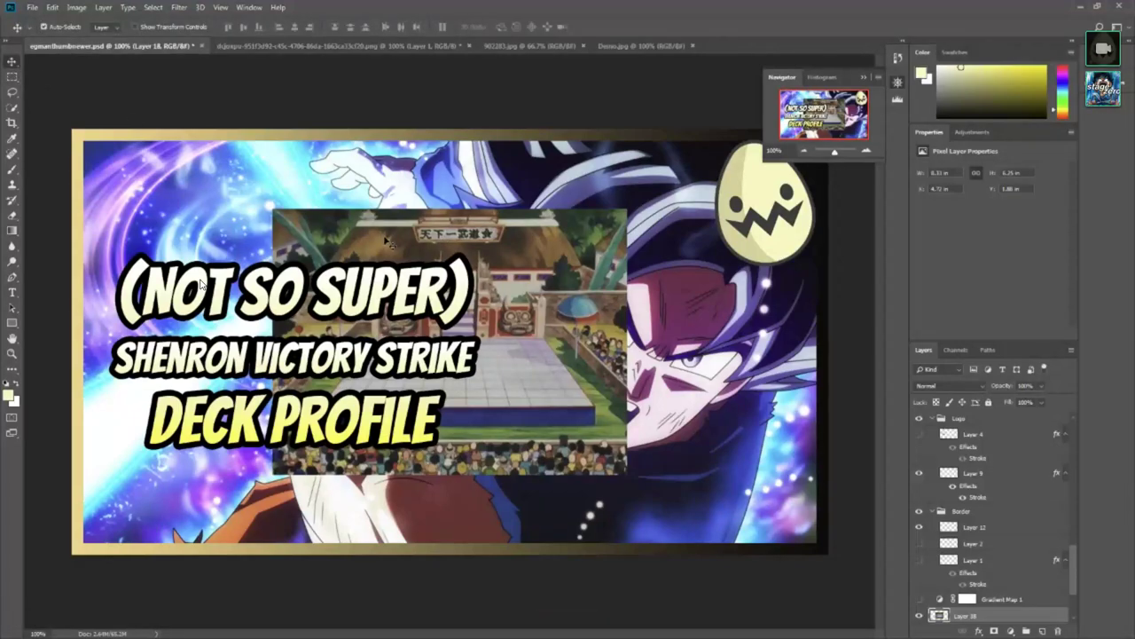
pyautogui.moveTo(388, 241); pyautogui.dragTo(181, 163)
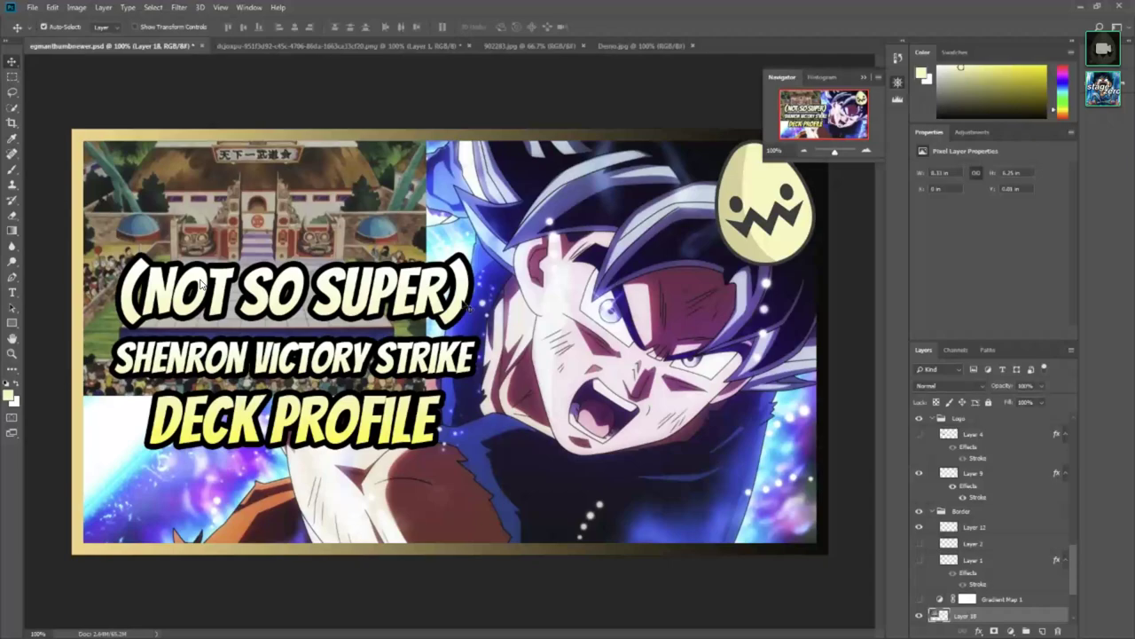
pyautogui.hotkey('ctrl', 't')
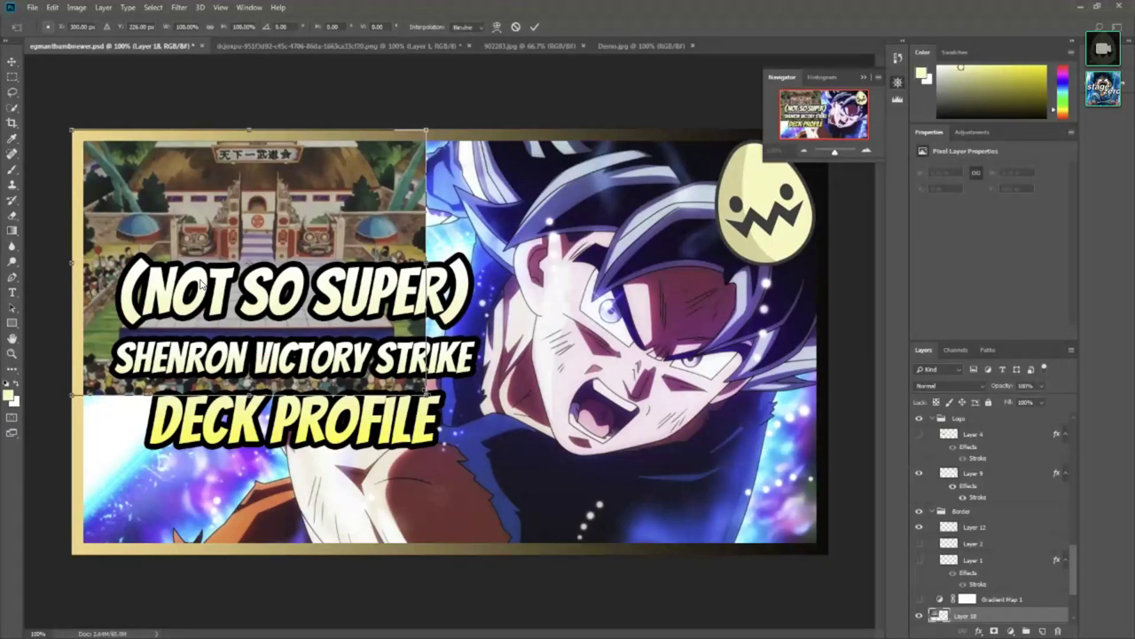
pyautogui.moveTo(426, 390)
pyautogui.mouseDown()
pyautogui.moveTo(797, 532)
pyautogui.moveTo(903, 594)
pyautogui.mouseUp()
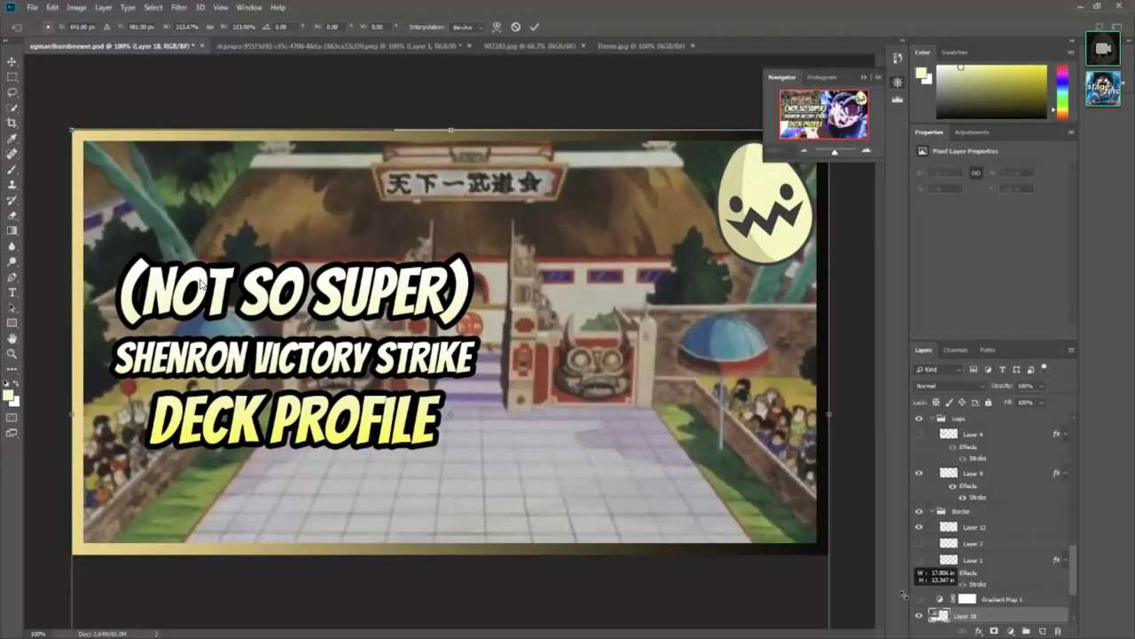
pyautogui.moveTo(903, 594); pyautogui.dragTo(907, 581)
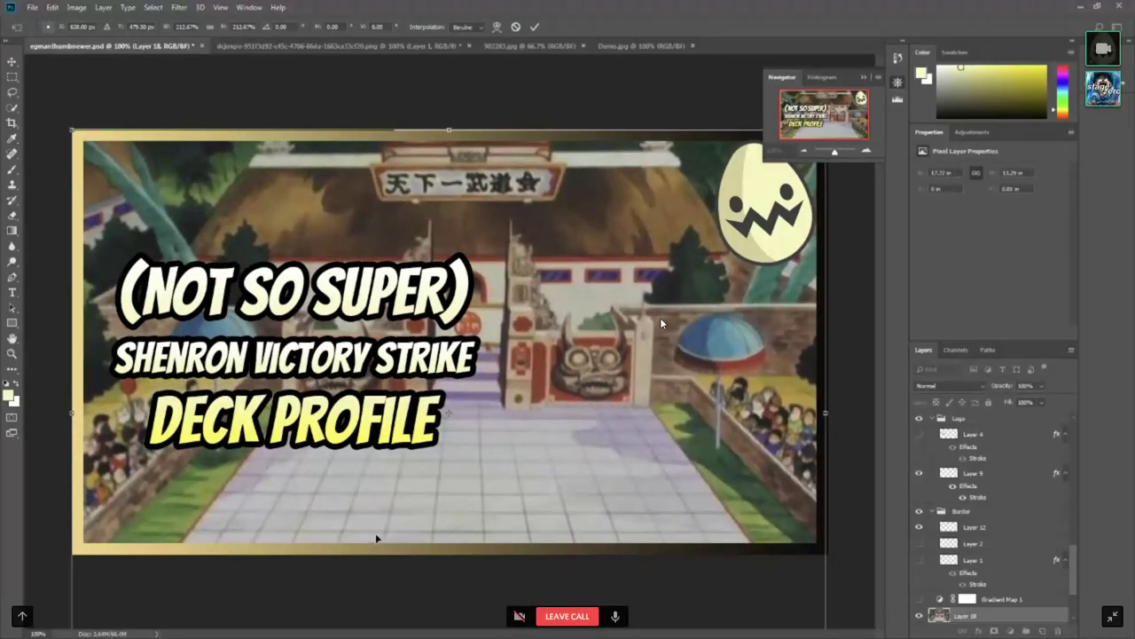
pyautogui.click(10, 64)
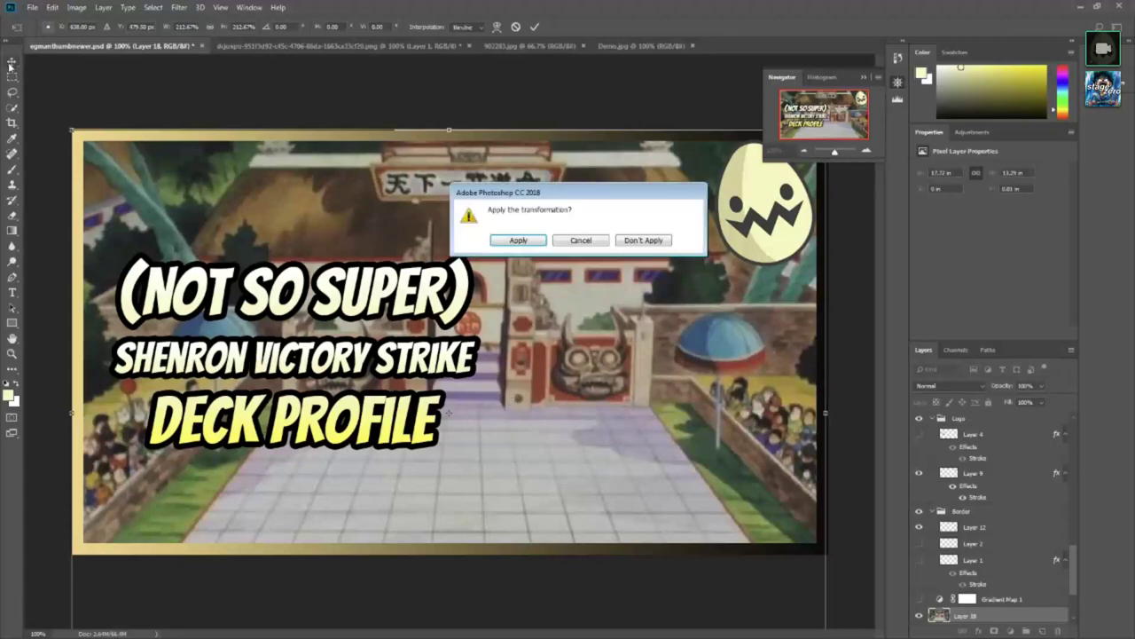
pyautogui.click(523, 241)
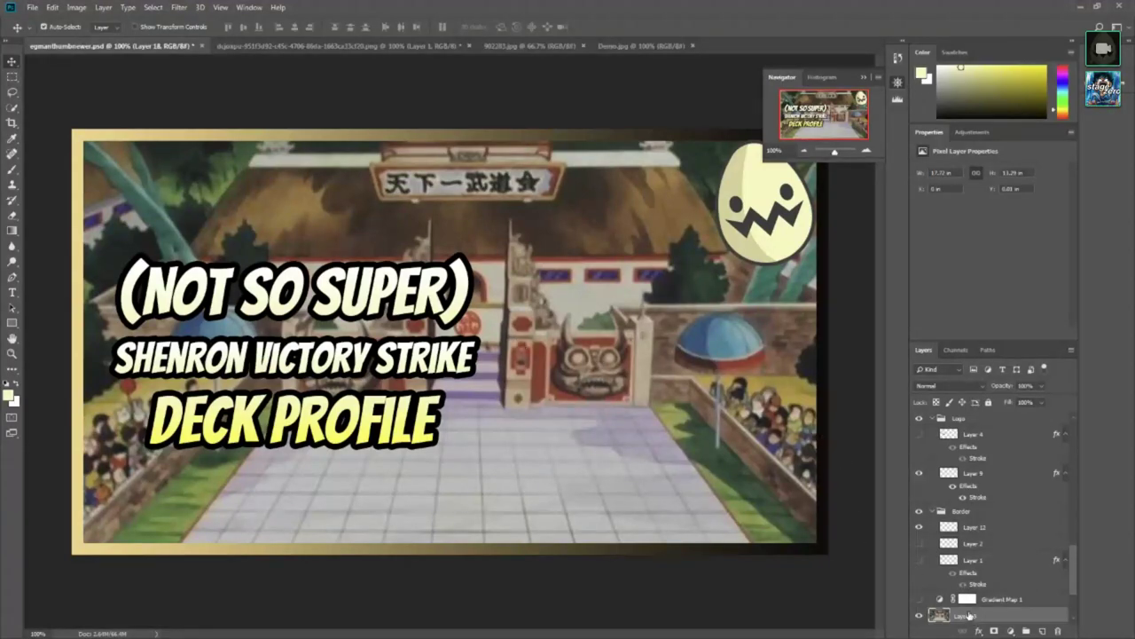
# Step: Open the Filter menu to reach the Blur filters for the arena layer
pyautogui.scroll(-3, 972, 612)
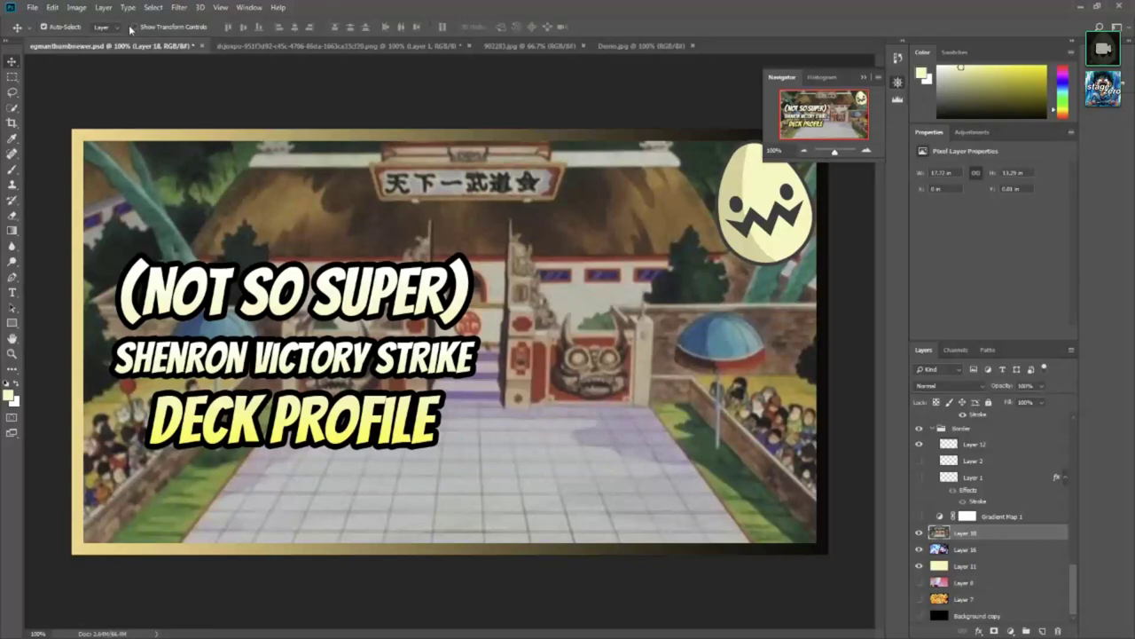
pyautogui.click(163, 9)
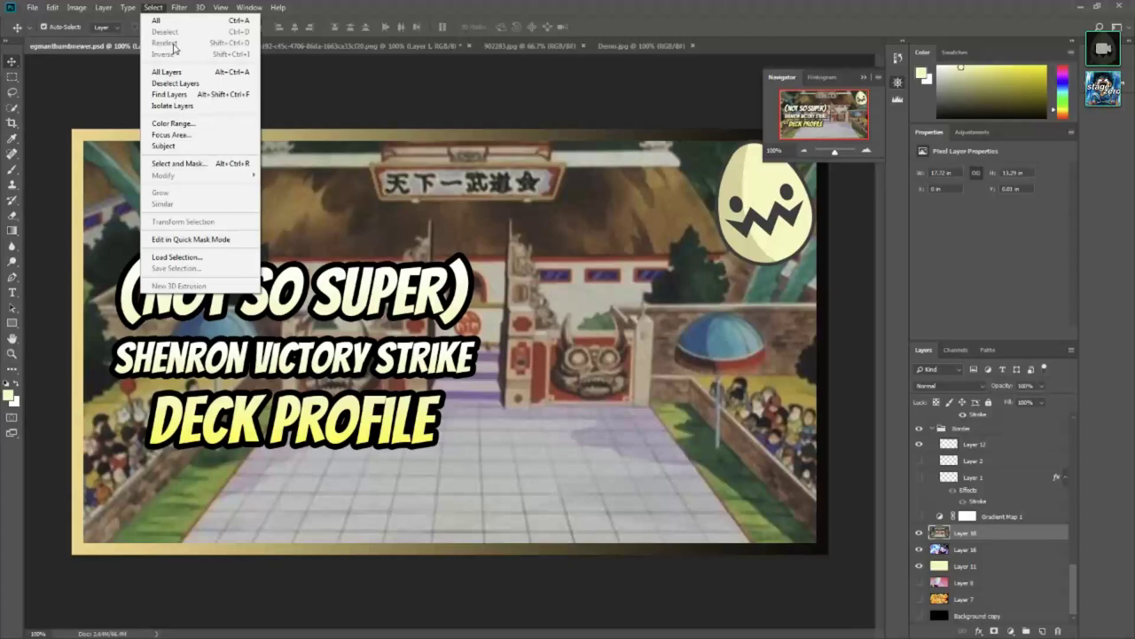
pyautogui.click(126, 81)
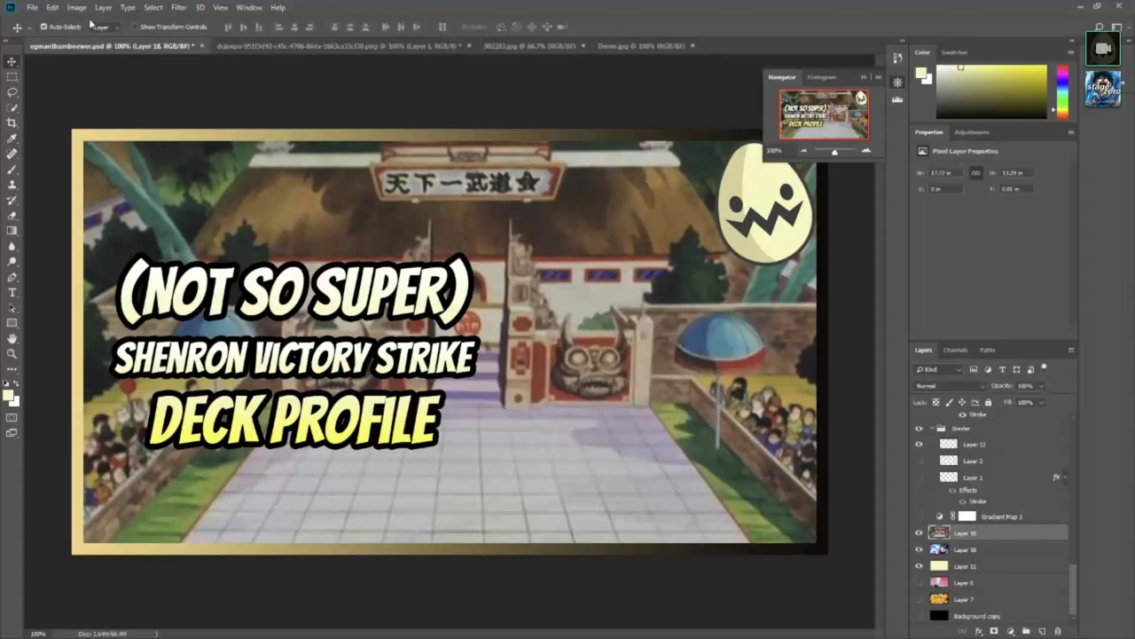
pyautogui.click(180, 7)
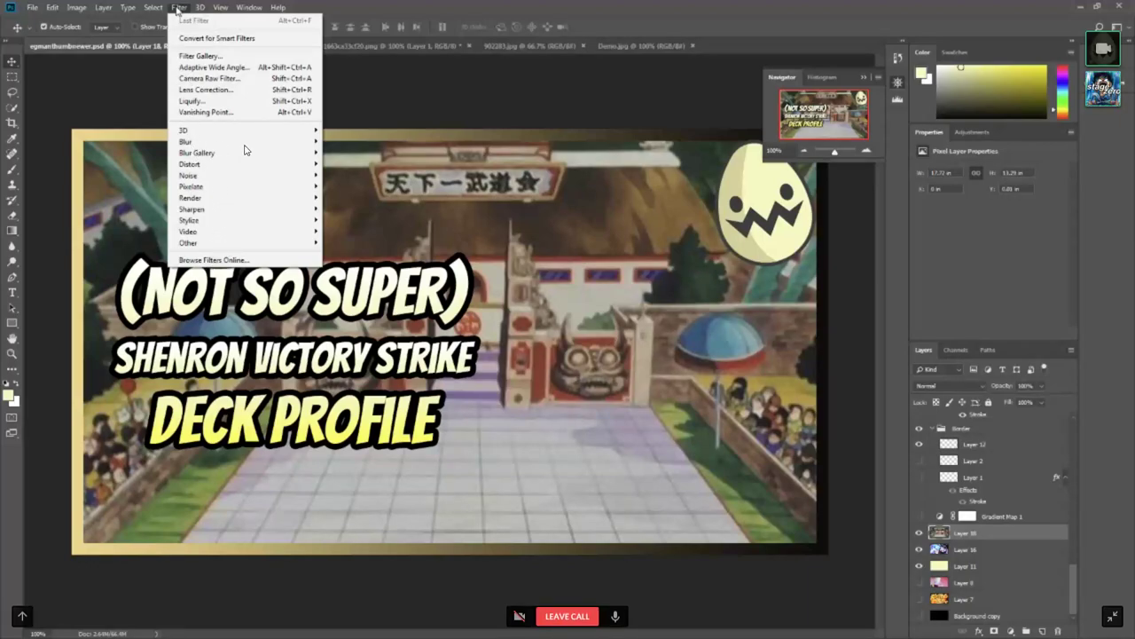
pyautogui.moveTo(186, 141)
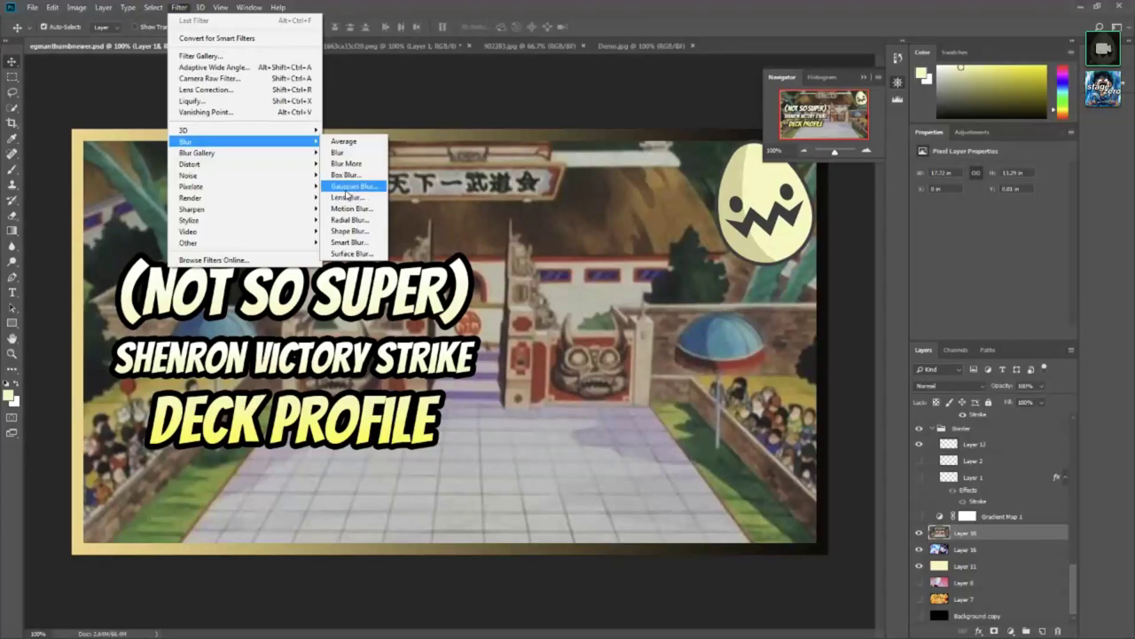
# Step: Open Gaussian Blur and check its preview on the roof, leaves and stairs
pyautogui.click(347, 190)
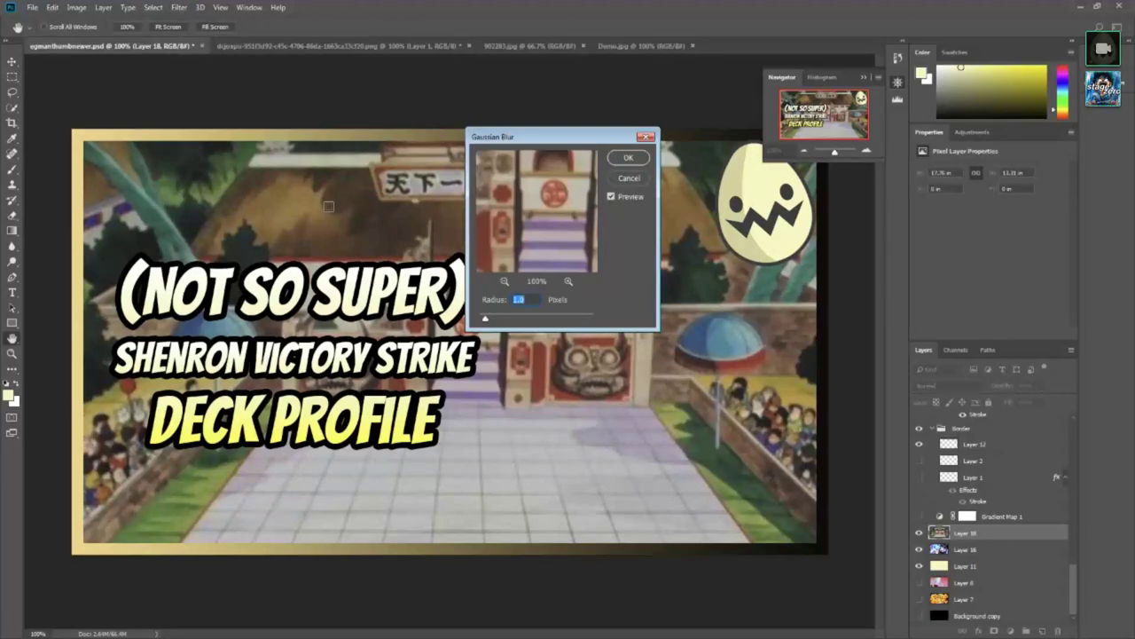
pyautogui.click(328, 206)
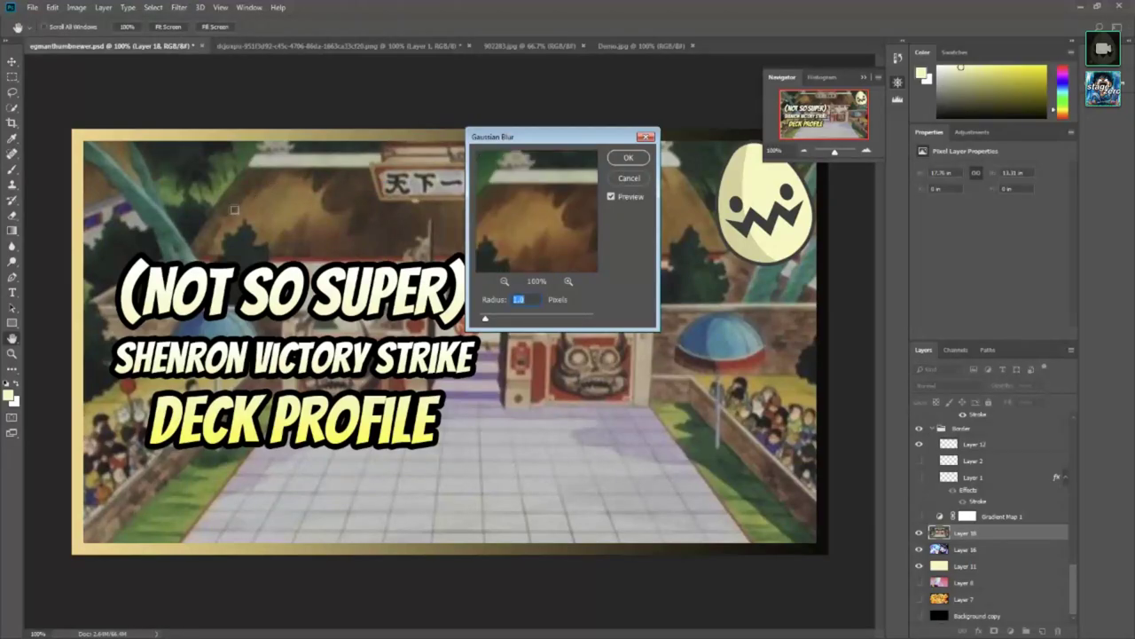
pyautogui.click(253, 178)
pyautogui.click(262, 202)
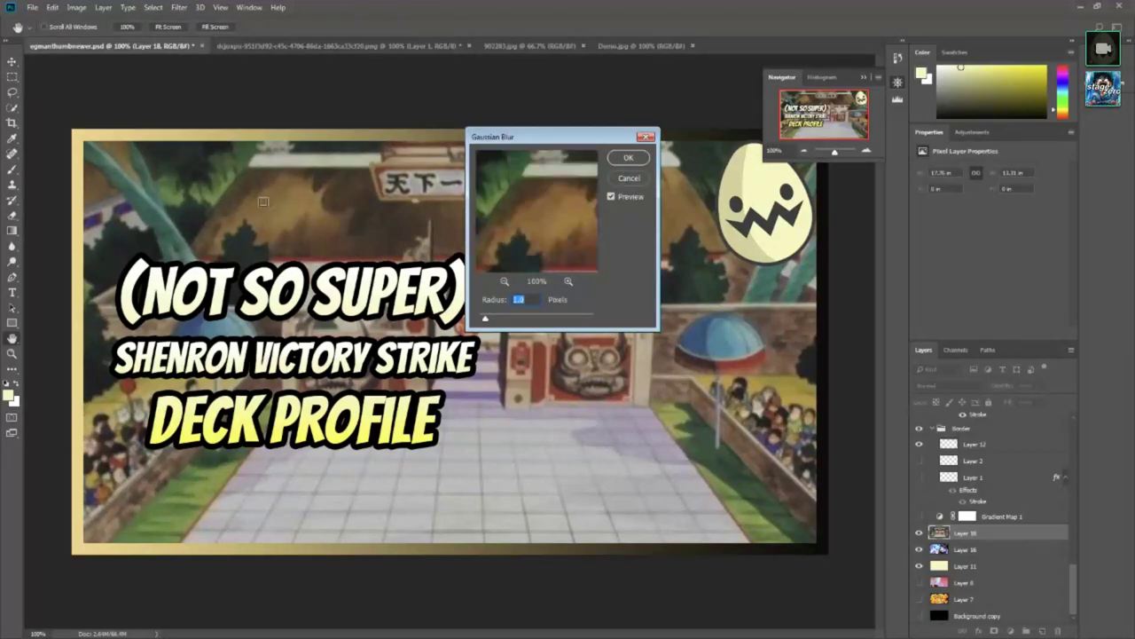
pyautogui.click(139, 169)
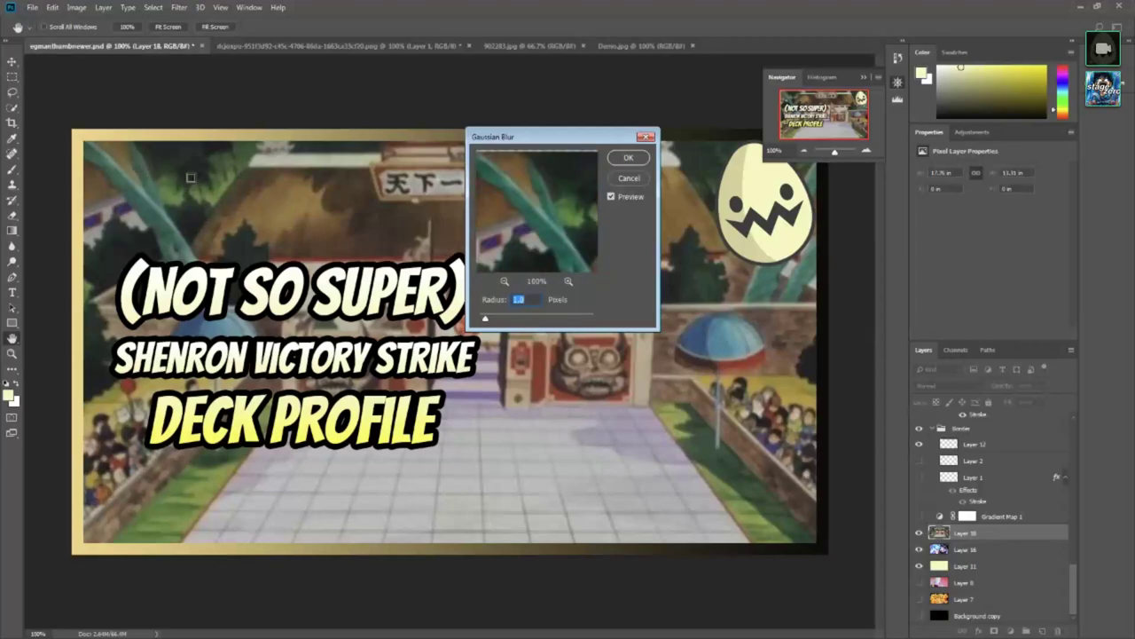
pyautogui.click(237, 201)
pyautogui.click(521, 364)
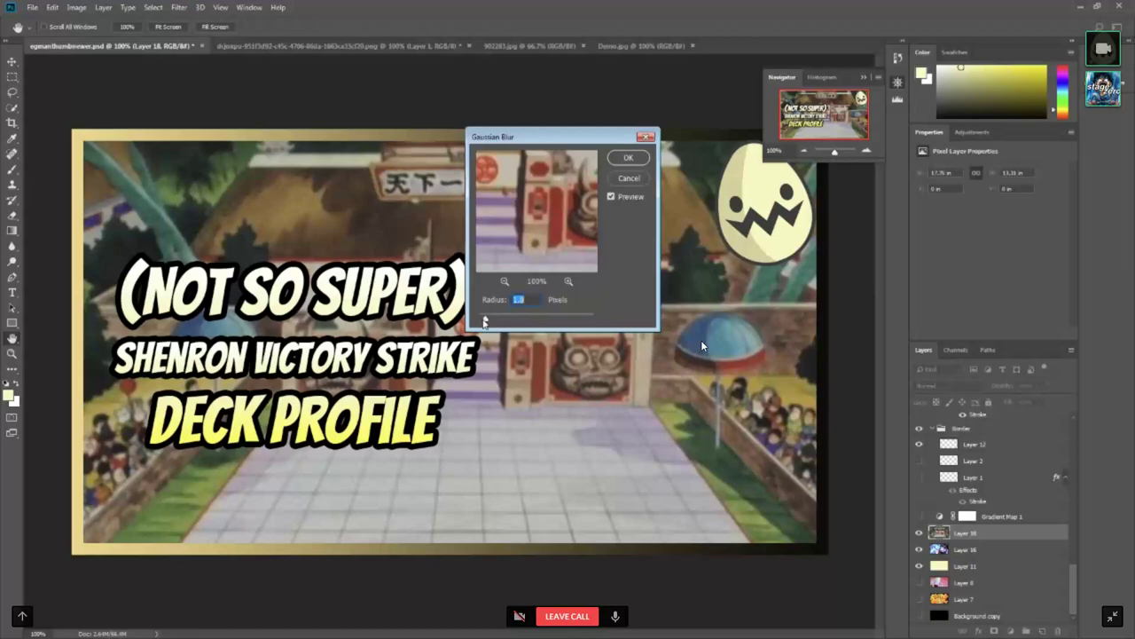
# Step: Set the Gaussian Blur radius to about 3.9 pixels and apply it
pyautogui.moveTo(485, 321); pyautogui.dragTo(521, 321)
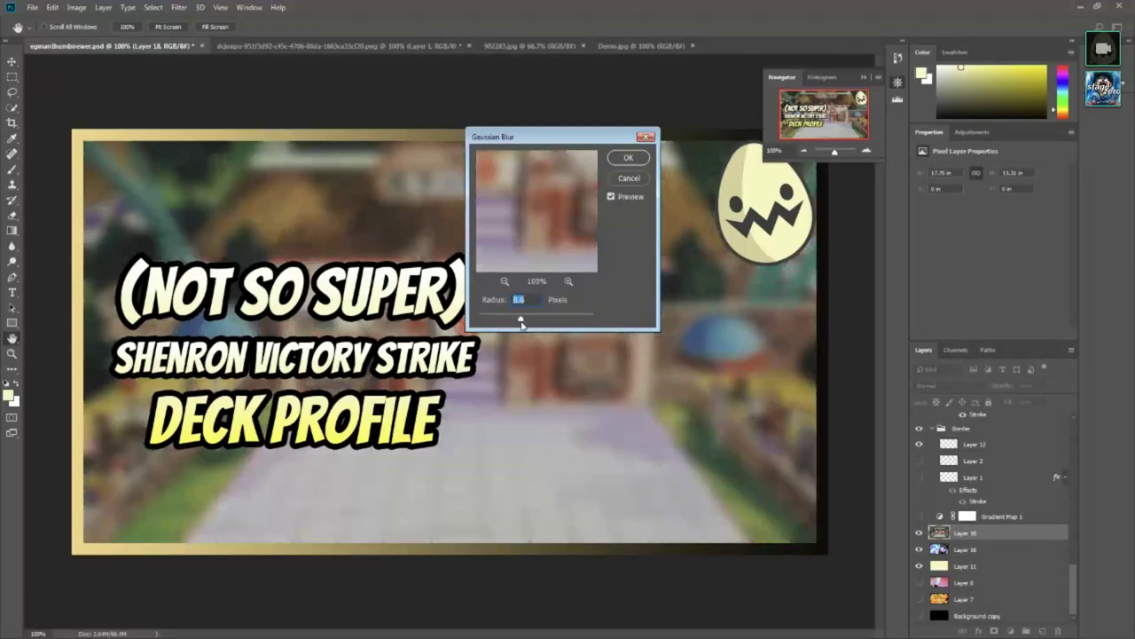
pyautogui.moveTo(539, 321)
pyautogui.mouseDown()
pyautogui.moveTo(551, 323)
pyautogui.moveTo(515, 321)
pyautogui.mouseUp()
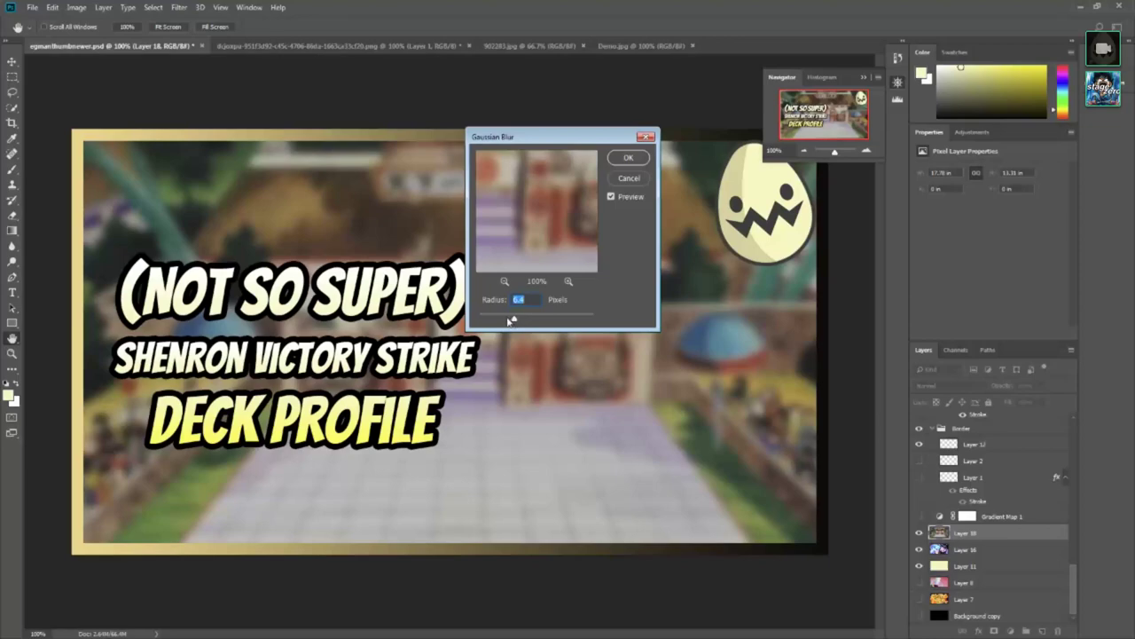
pyautogui.moveTo(512, 320); pyautogui.dragTo(508, 320)
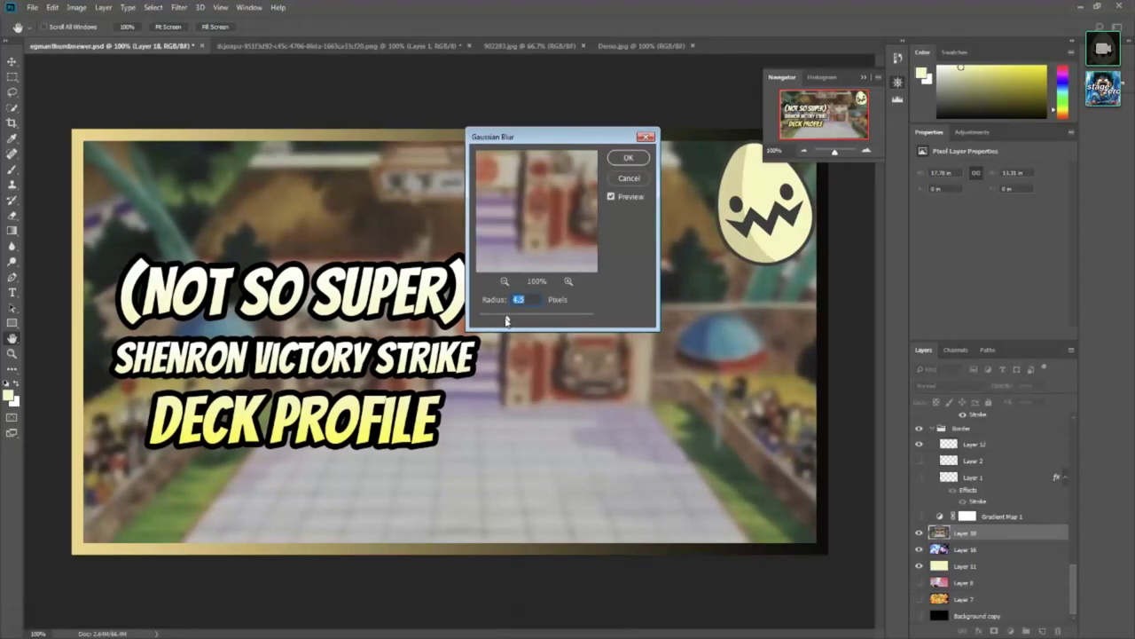
pyautogui.moveTo(508, 320); pyautogui.dragTo(502, 322)
pyautogui.moveTo(511, 366); pyautogui.dragTo(699, 327)
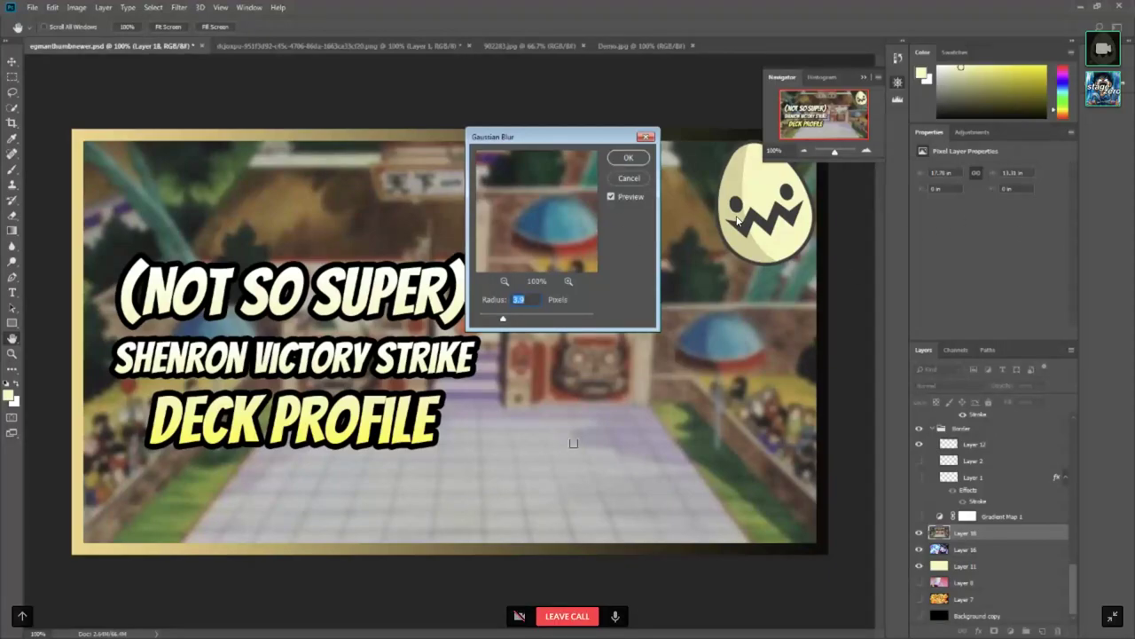
pyautogui.click(628, 158)
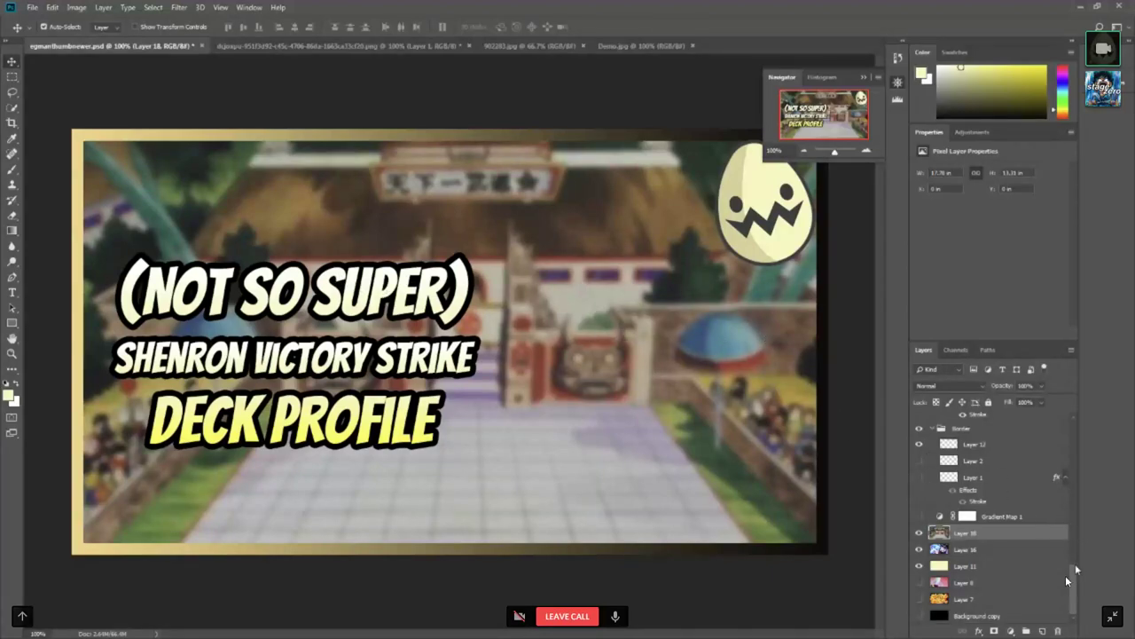
# Step: Find the Text group in the Layers panel and select the Deck Profile text layer
pyautogui.scroll(2, 1065, 574)
pyautogui.click(1004, 479)
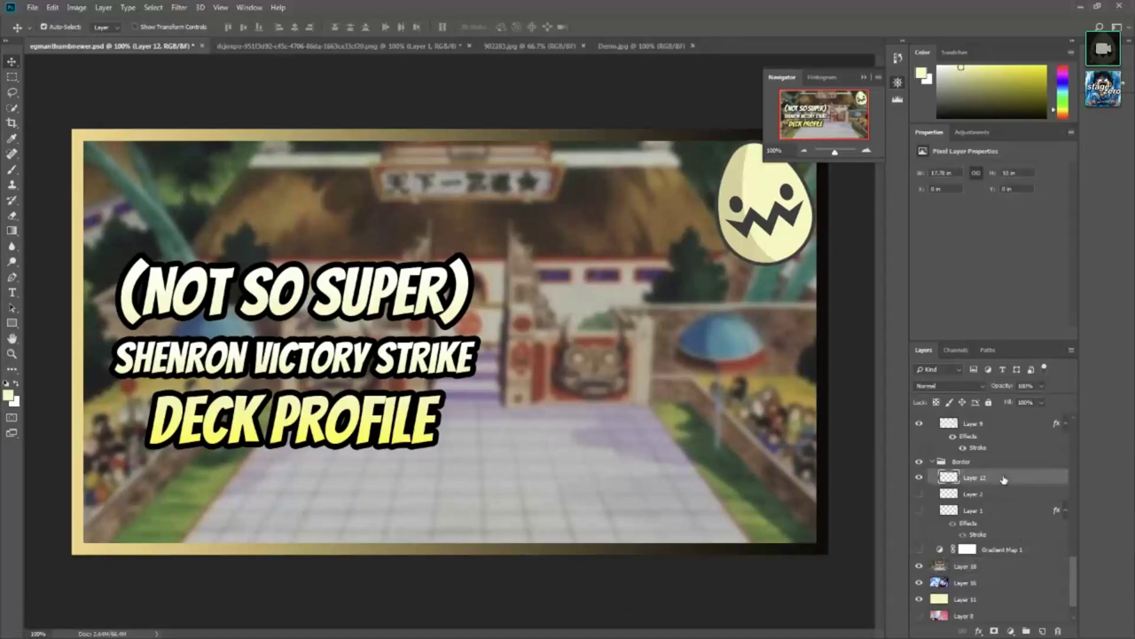
pyautogui.scroll(3, 998, 479)
pyautogui.scroll(3, 989, 479)
pyautogui.scroll(3, 981, 477)
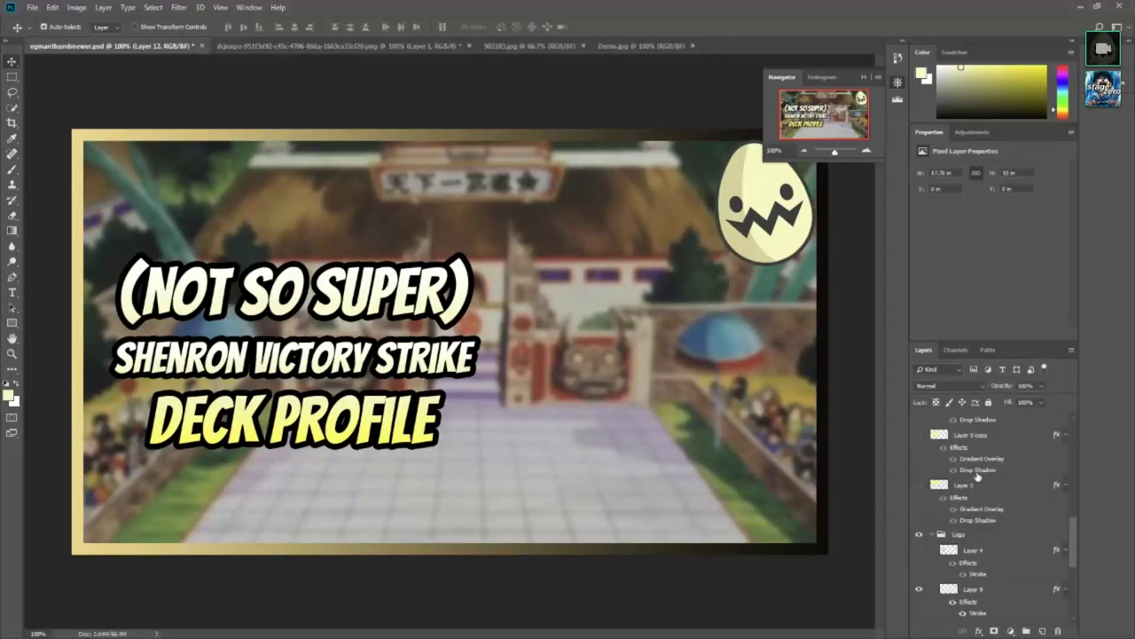
pyautogui.scroll(2, 977, 476)
pyautogui.scroll(2, 975, 474)
pyautogui.scroll(1, 975, 468)
pyautogui.scroll(2, 973, 463)
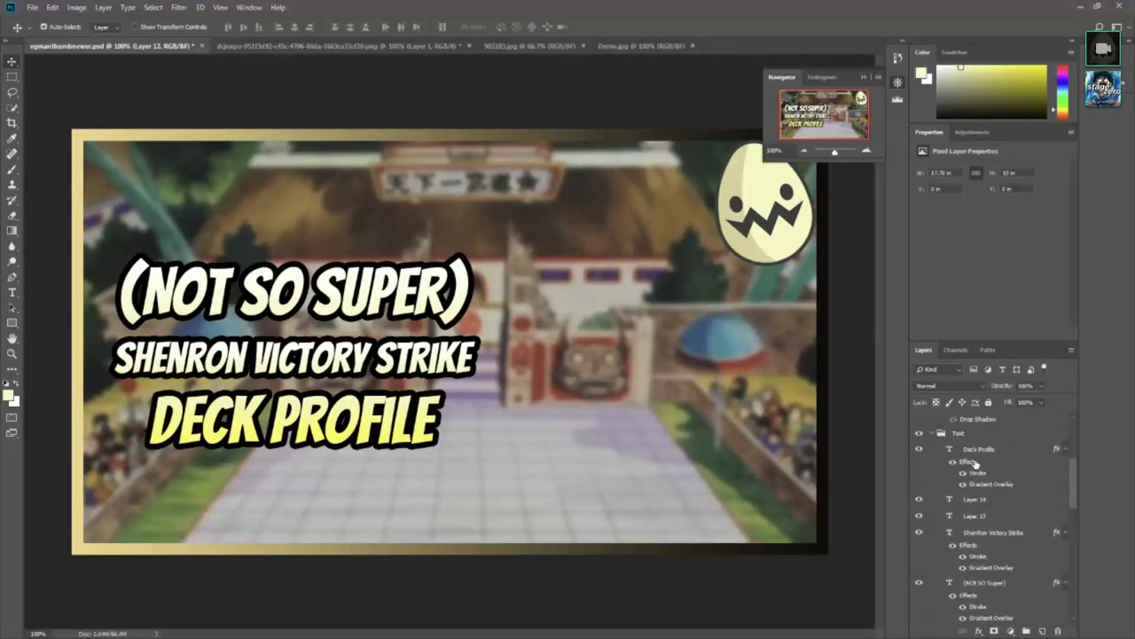
pyautogui.scroll(4, 973, 463)
pyautogui.scroll(4, 976, 475)
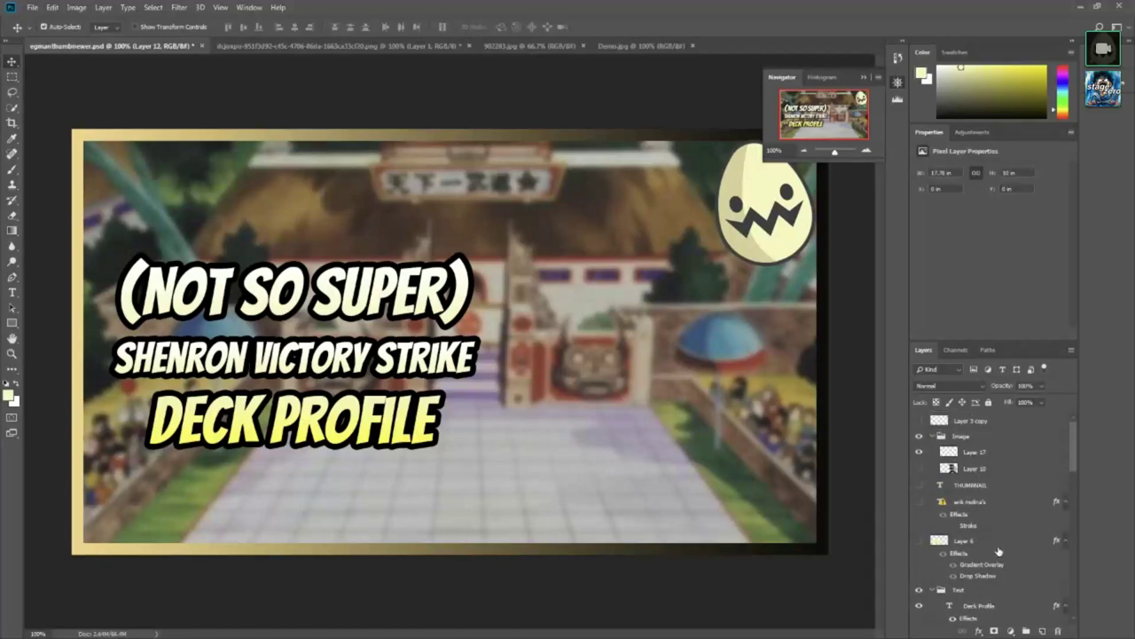
pyautogui.scroll(-2, 998, 550)
pyautogui.scroll(-3, 994, 532)
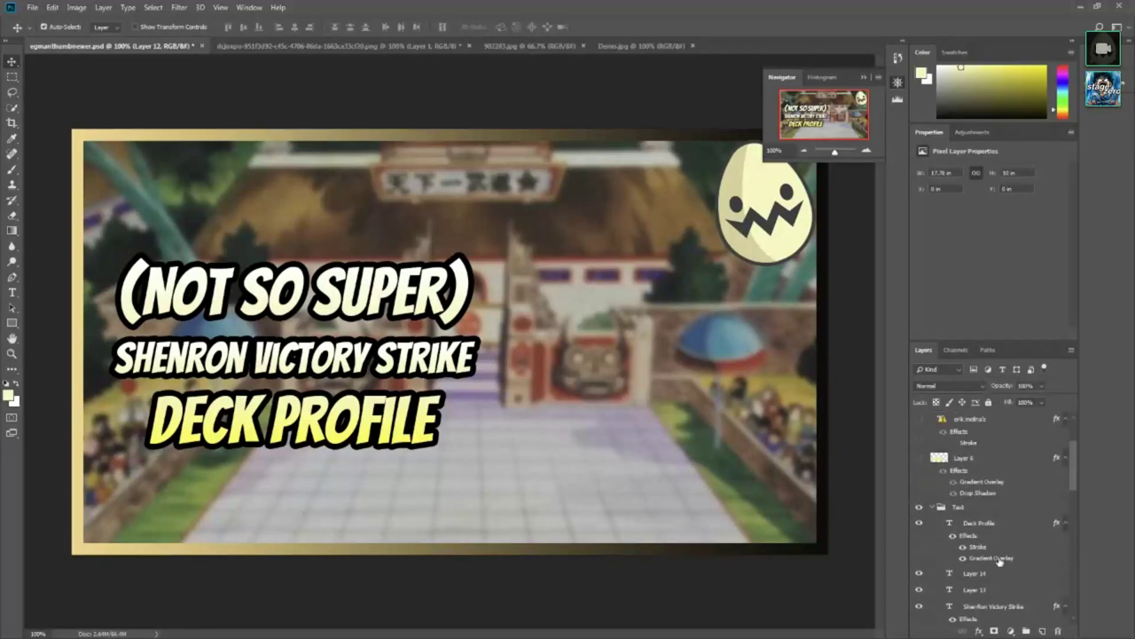
pyautogui.click(986, 511)
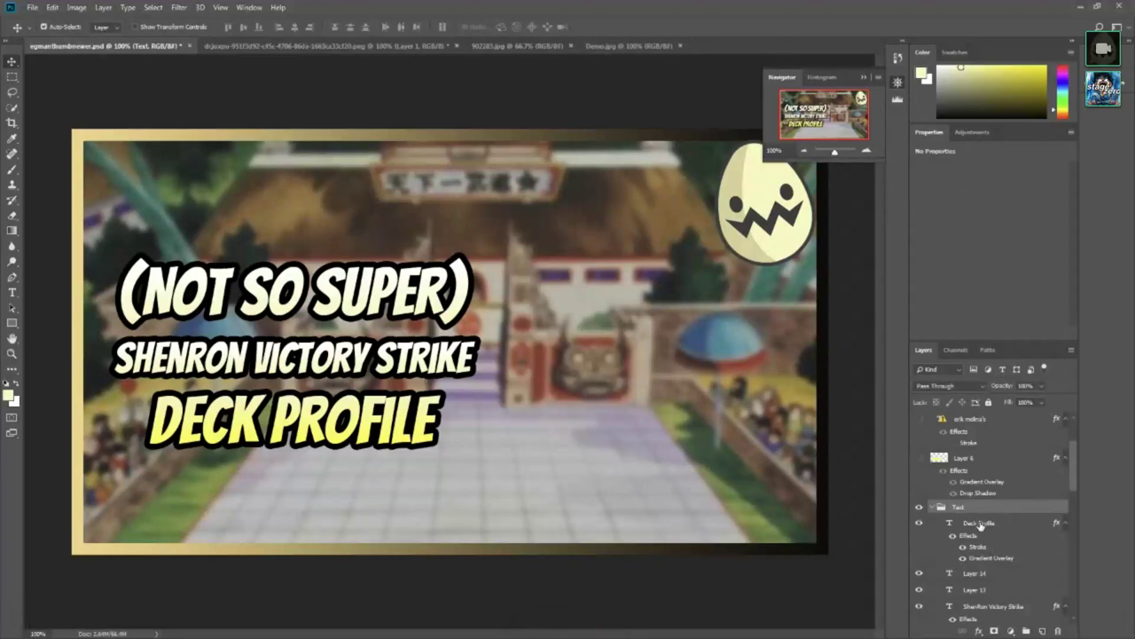
pyautogui.click(980, 525)
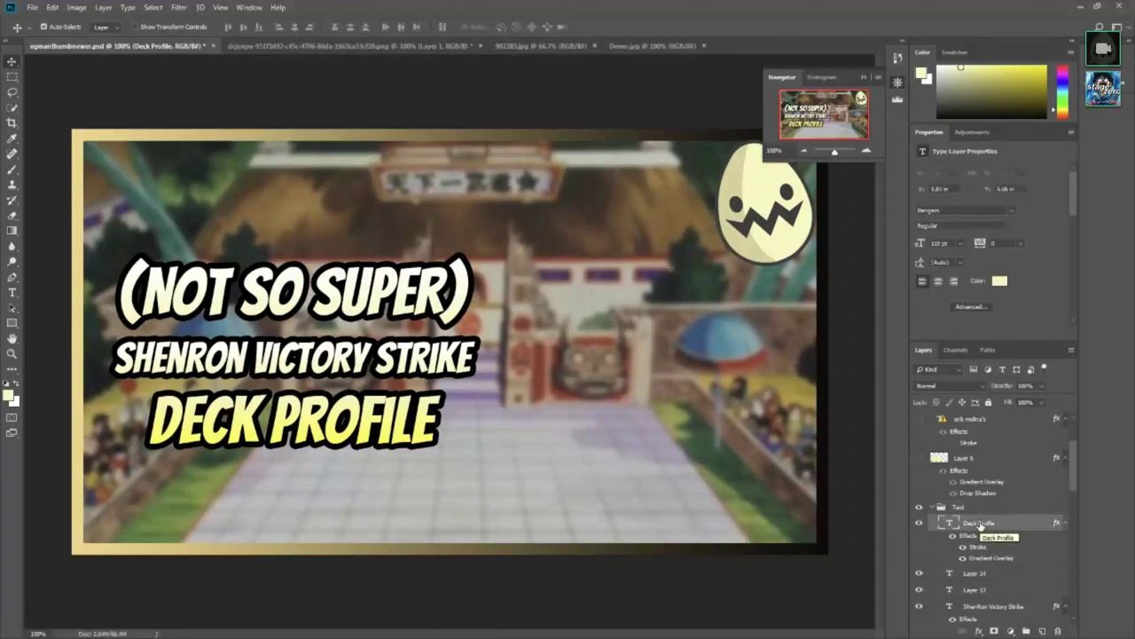
# Step: Add the (NOT SO Super) and Shenron Victory Strike layers to the selection
pyautogui.scroll(-2, 980, 525)
pyautogui.scroll(-1, 980, 525)
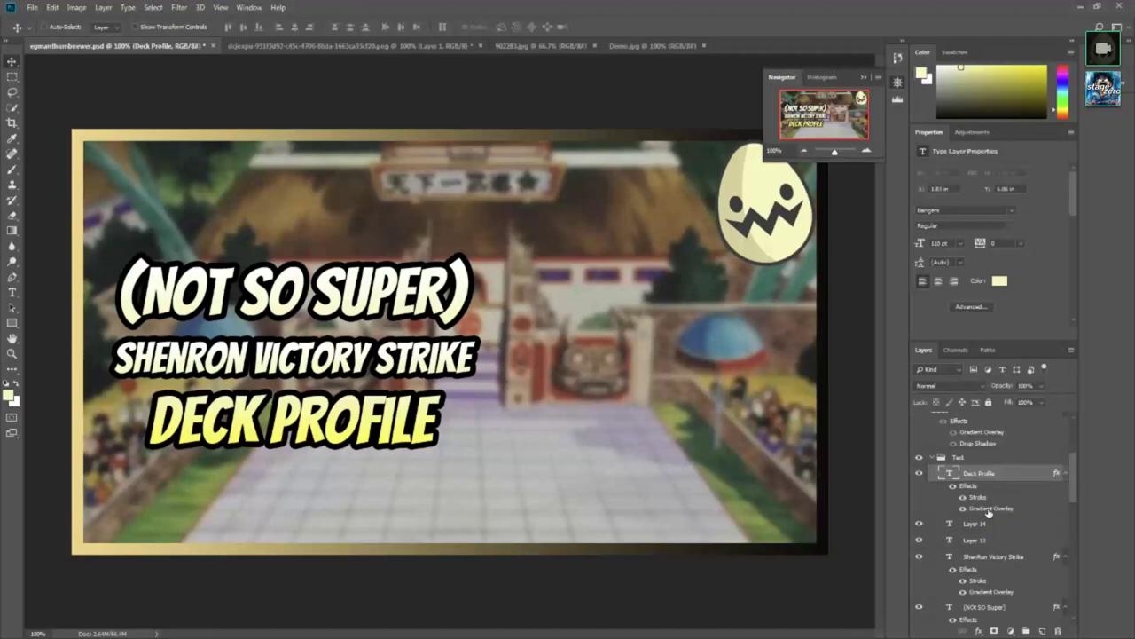
pyautogui.keyDown('ctrl'); pyautogui.click(991, 608); pyautogui.keyUp('ctrl')
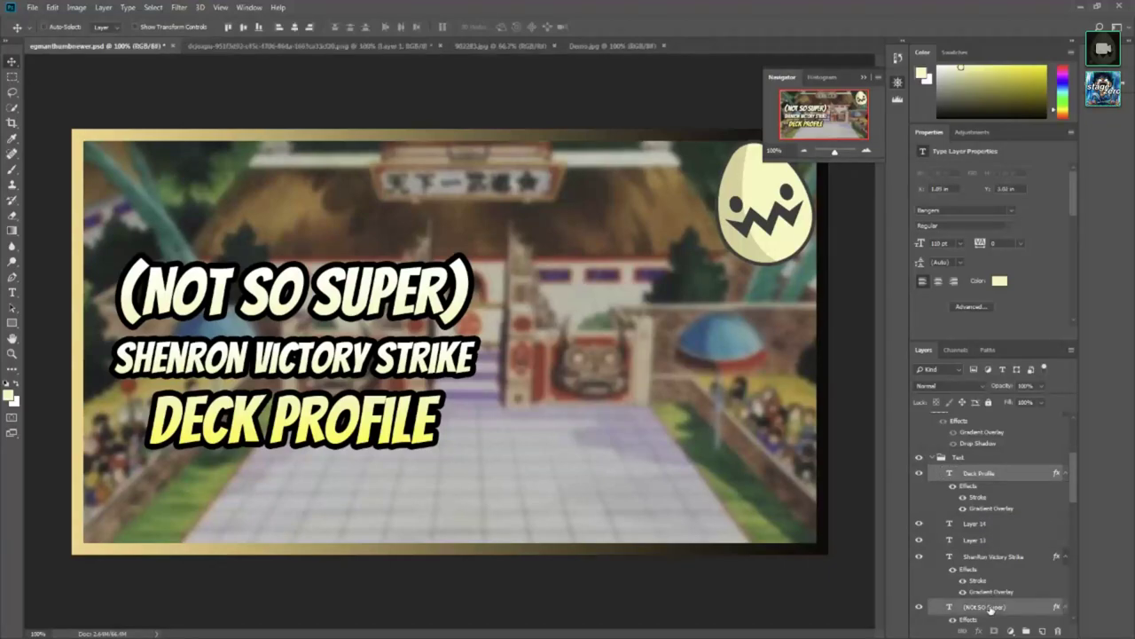
pyautogui.keyDown('ctrl'); pyautogui.click(981, 559); pyautogui.keyUp('ctrl')
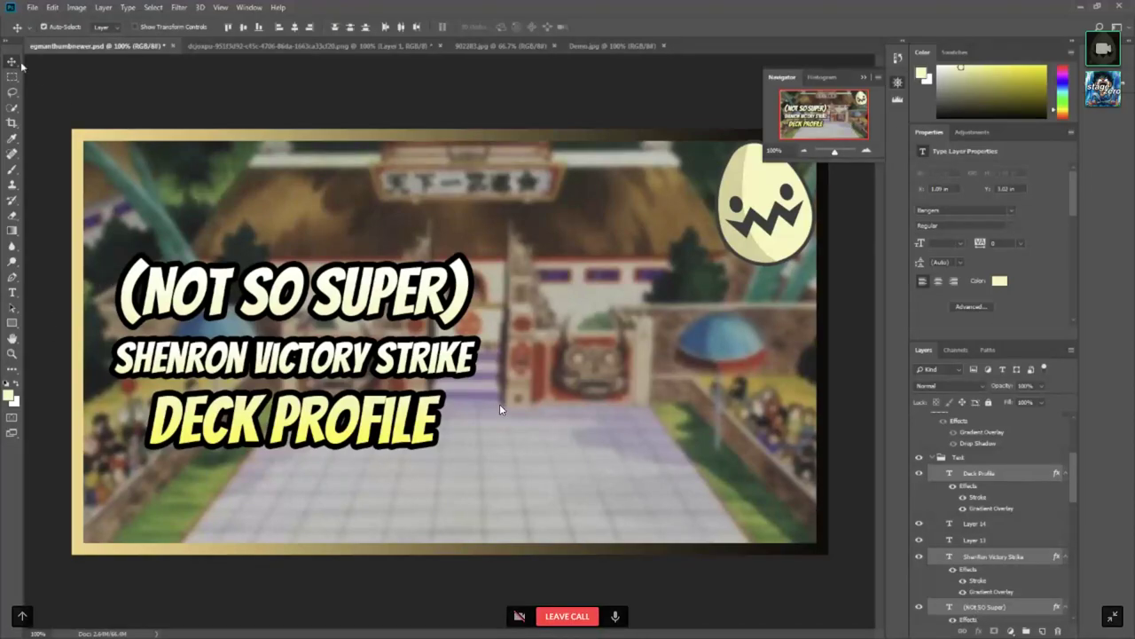
# Step: Drag the three selected title lines to the canvas centre, nudging slightly right and down
pyautogui.moveTo(266, 259)
pyautogui.mouseDown()
pyautogui.moveTo(439, 265)
pyautogui.moveTo(431, 289)
pyautogui.mouseUp()
pyautogui.moveTo(425, 289)
pyautogui.mouseDown()
pyautogui.moveTo(449, 306)
pyautogui.moveTo(439, 345)
pyautogui.moveTo(435, 282)
pyautogui.moveTo(438, 301)
pyautogui.mouseUp()
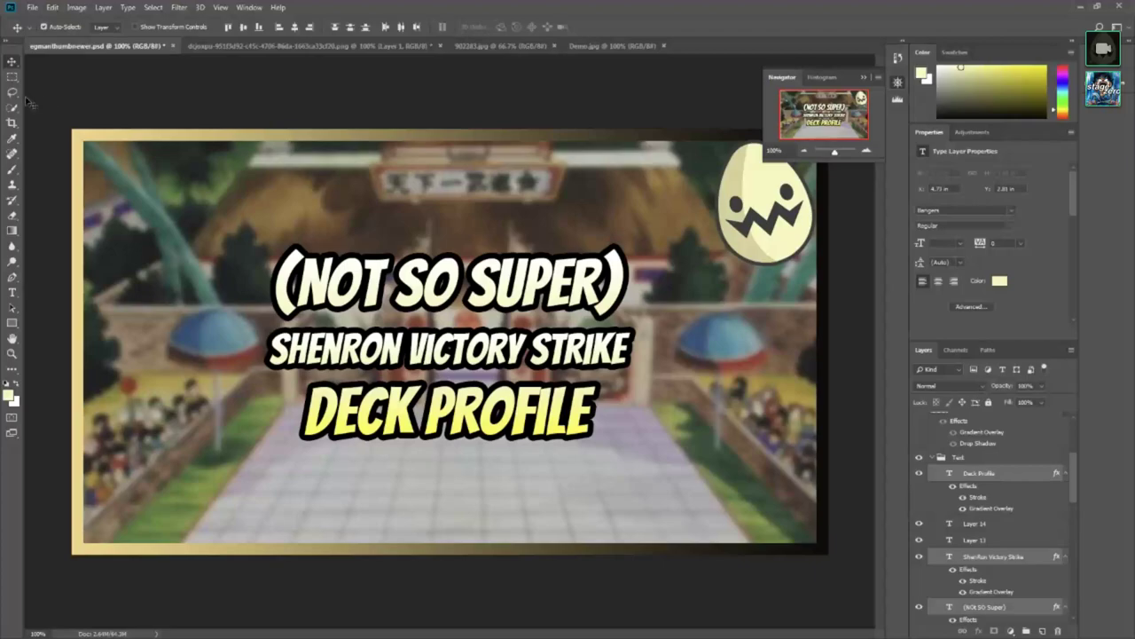
pyautogui.click(12, 292)
# Step: Replace the '(NOT SO SUPER)' title text with 'APRIL 28TH'
pyautogui.click(621, 282)
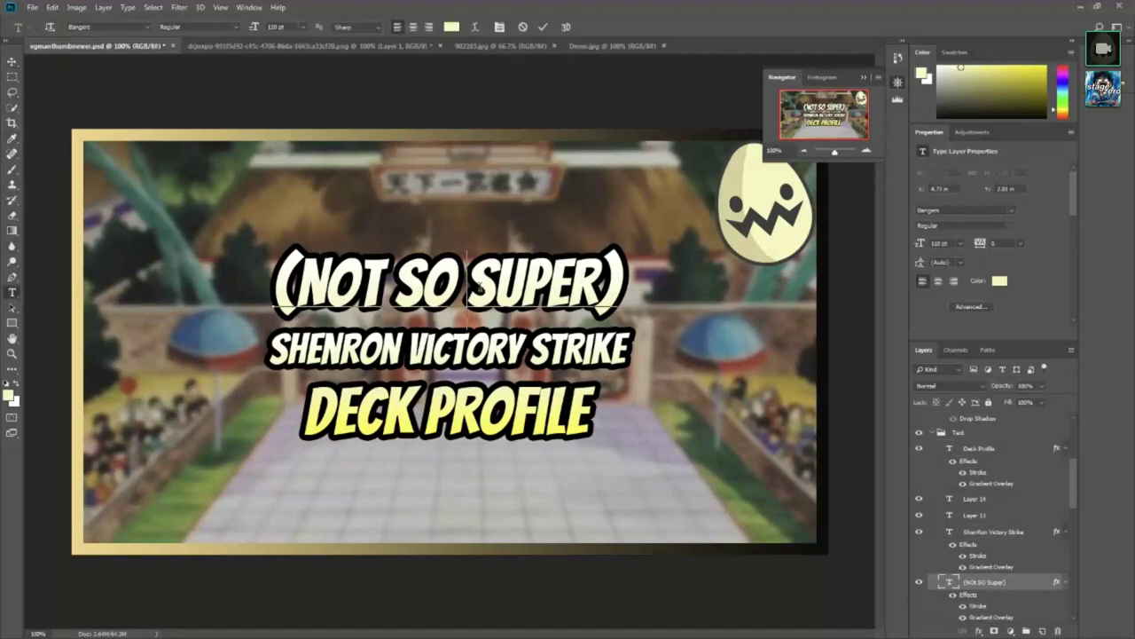
pyautogui.moveTo(625, 282); pyautogui.dragTo(170, 269)
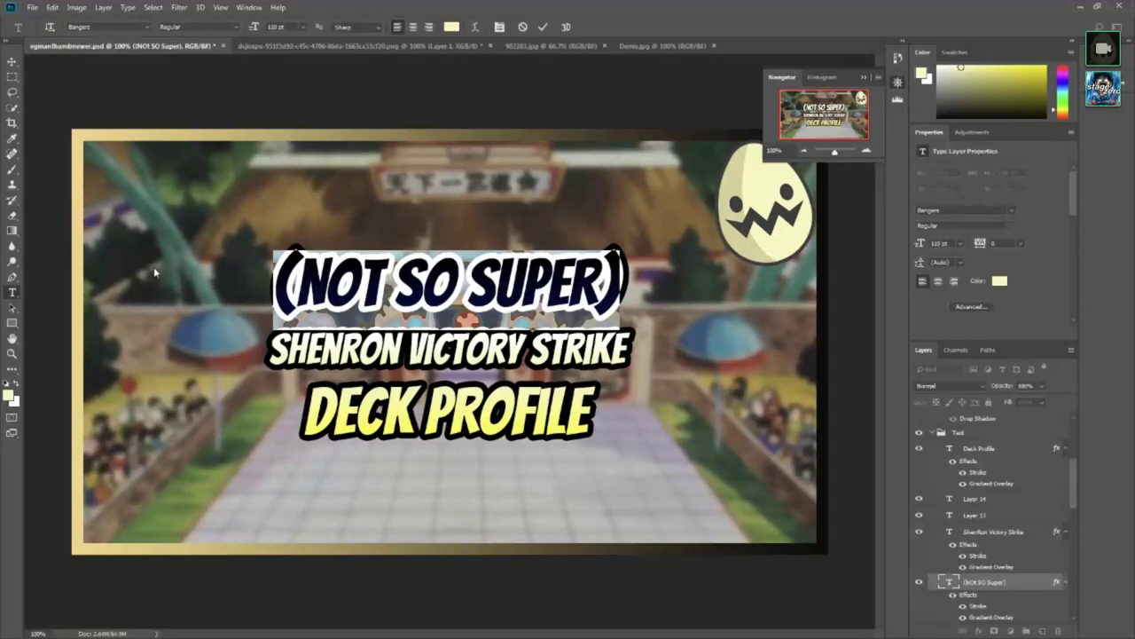
pyautogui.write('M')
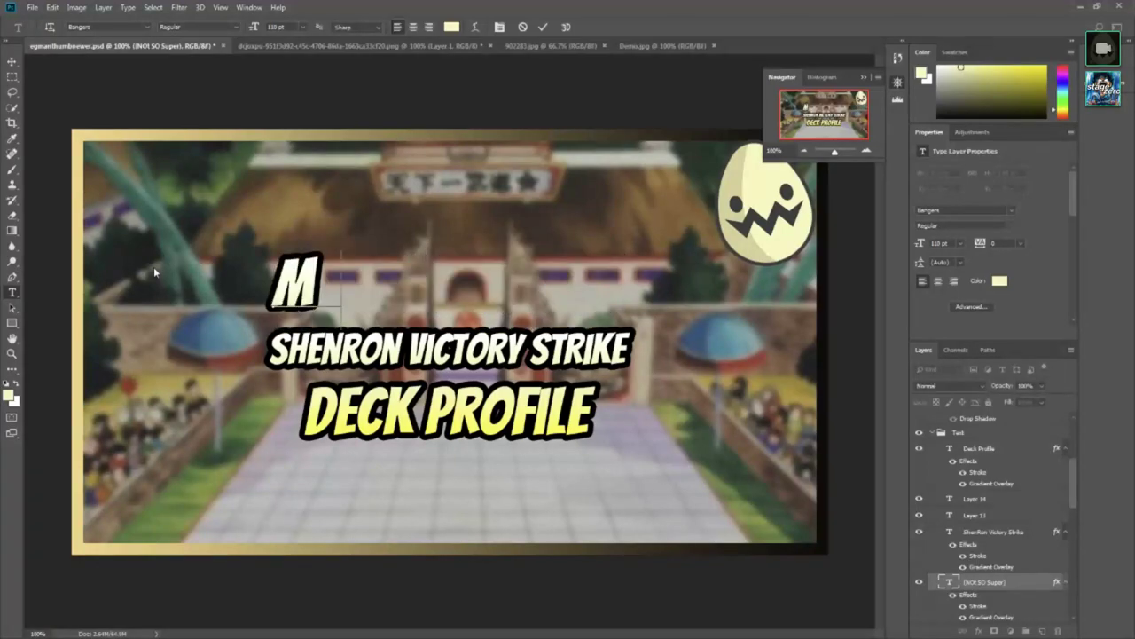
pyautogui.write('AY')
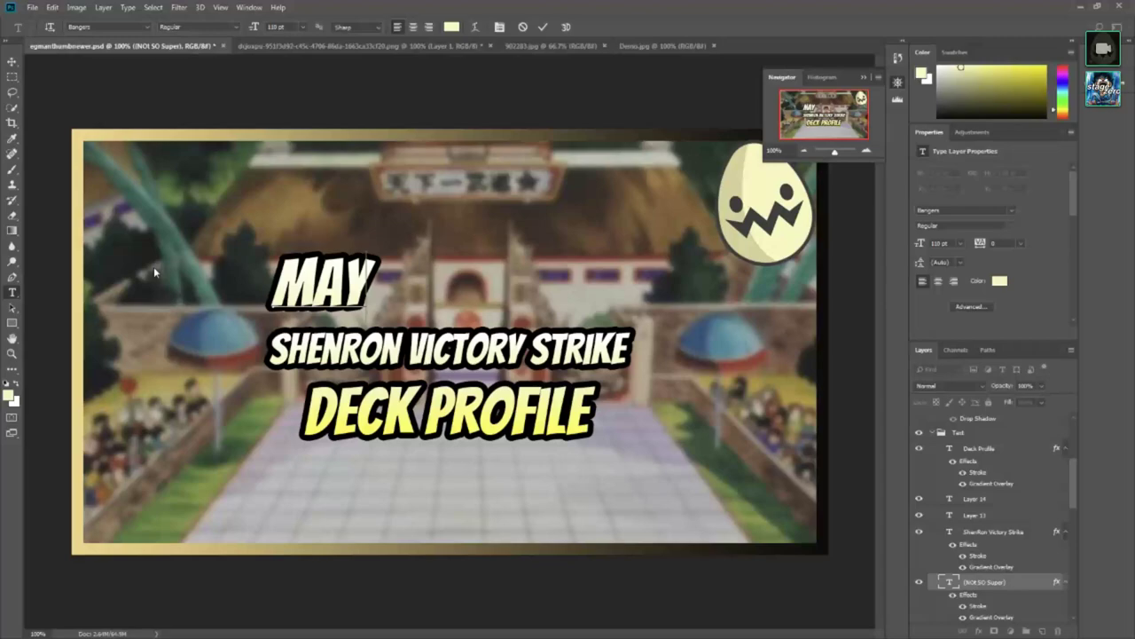
pyautogui.press('BackSpace')
pyautogui.press('BackSpace')
pyautogui.press('BackSpace')
pyautogui.write('APRI')
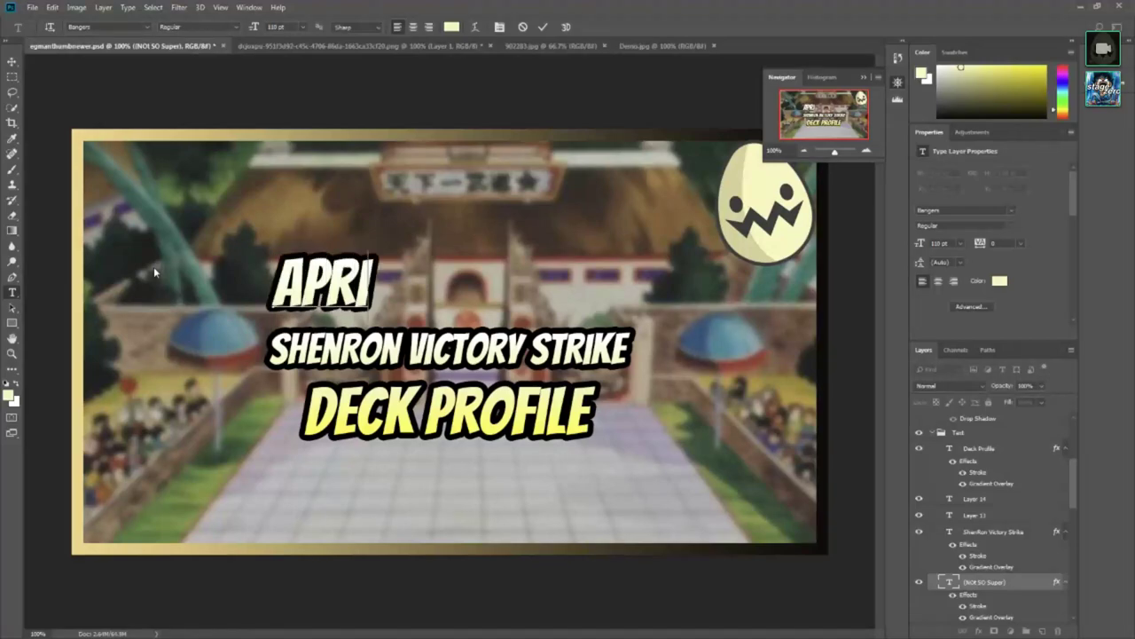
pyautogui.write('L')
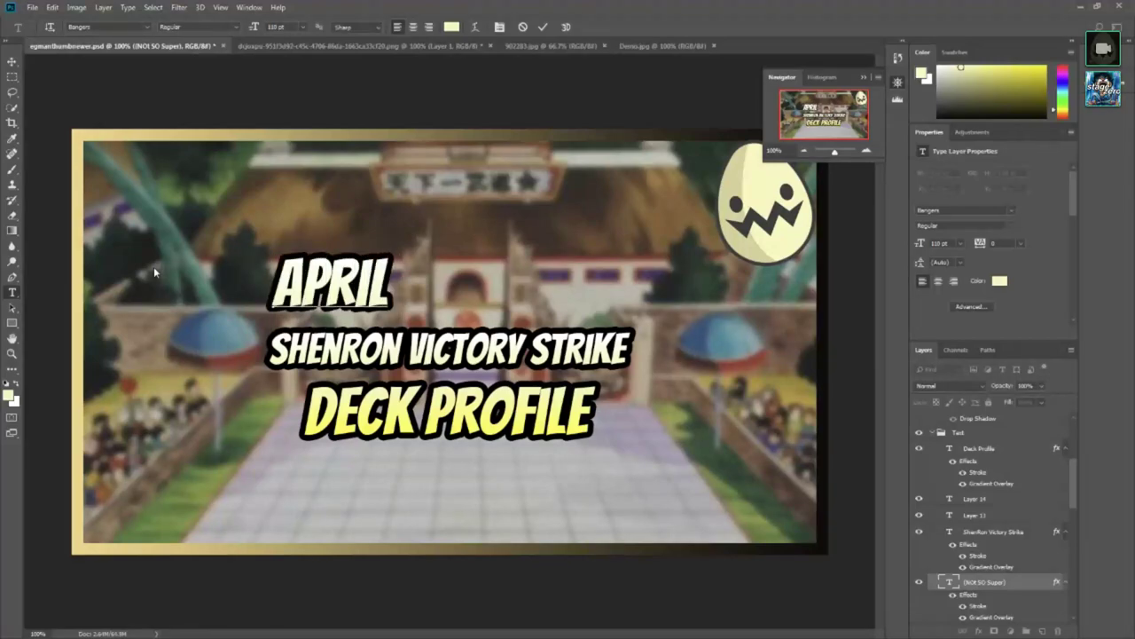
pyautogui.write(' 28TH')
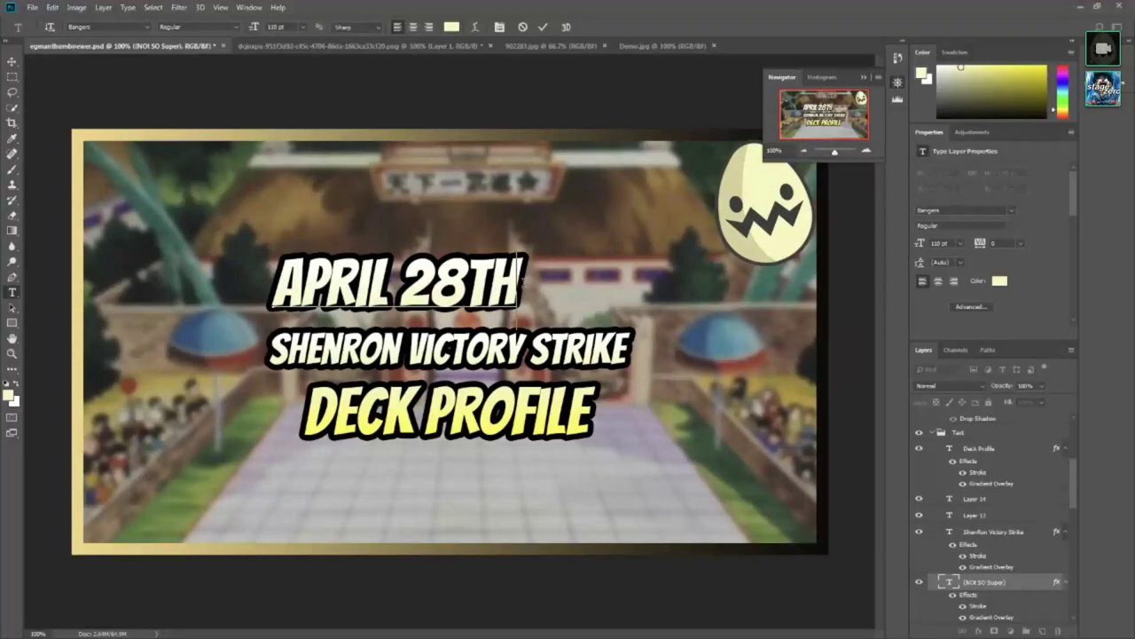
# Step: Add 'SEND HELP' after it, then delete it and commit the headline
pyautogui.write('SEN')
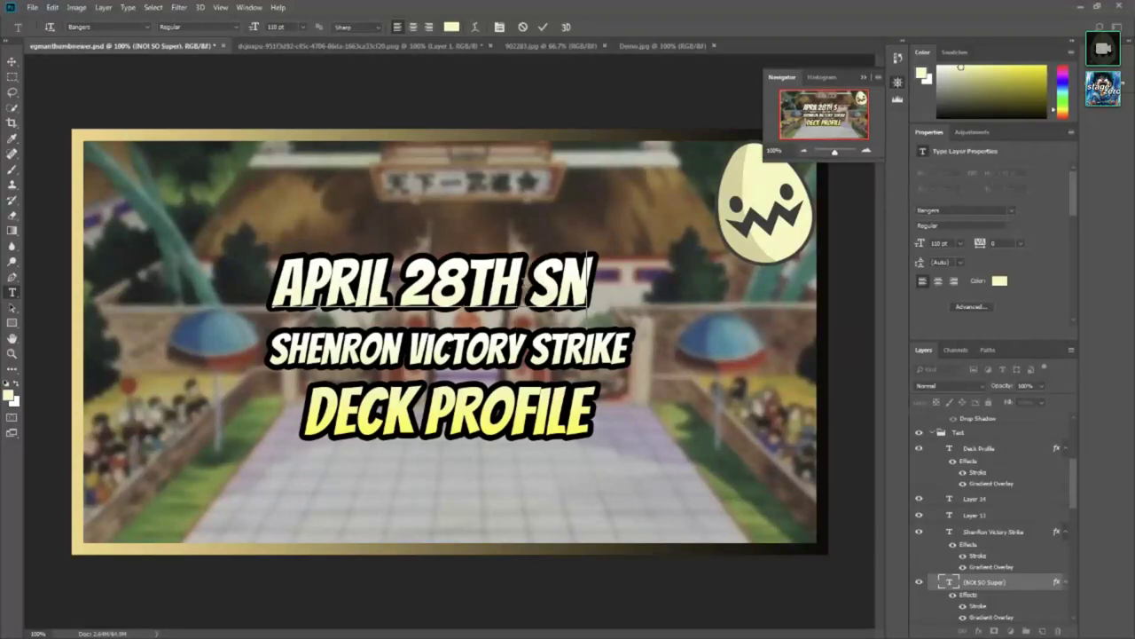
pyautogui.press('BackSpace')
pyautogui.write('END HELP')
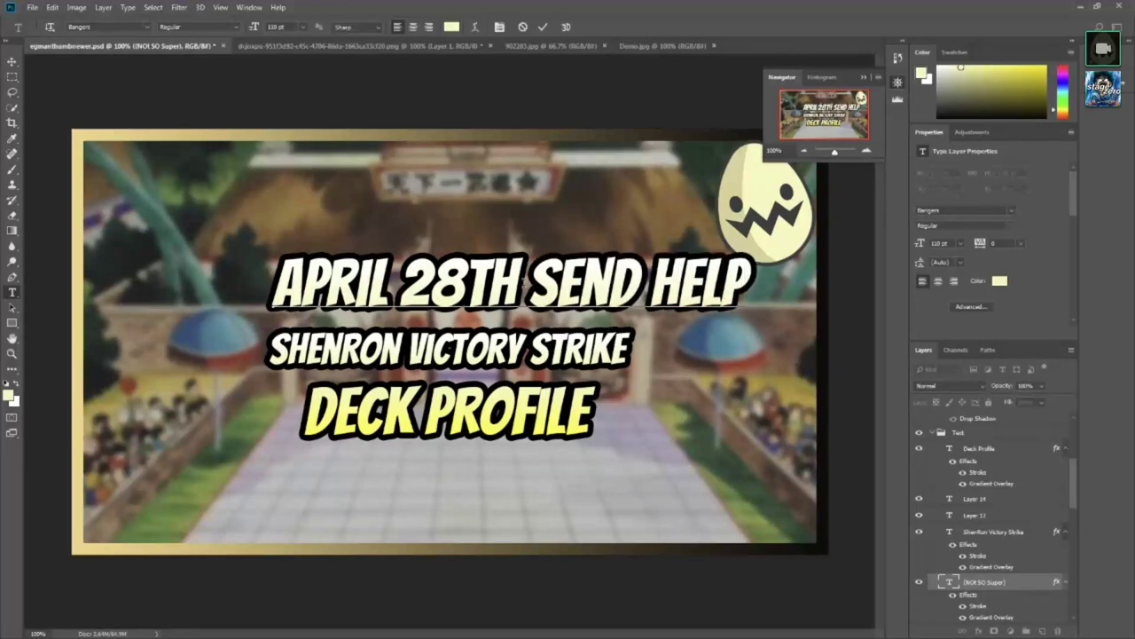
pyautogui.press('BackSpace')
pyautogui.press('BackSpace')
pyautogui.press('BackSpace')
pyautogui.press('BackSpace')
pyautogui.press('BackSpace')
pyautogui.press('BackSpace')
pyautogui.press('BackSpace')
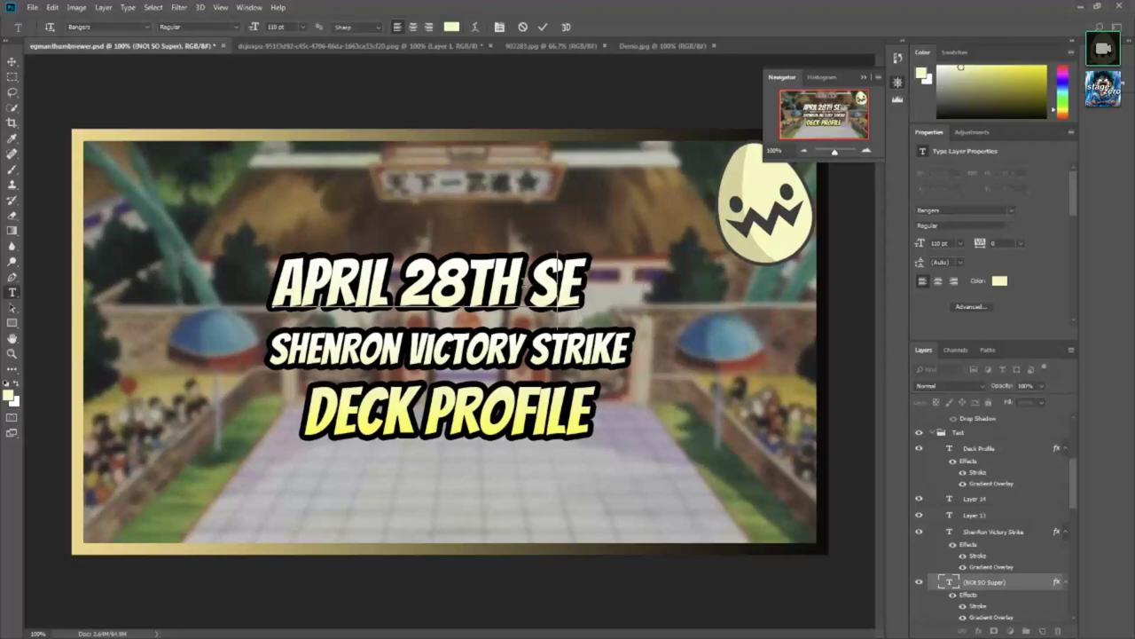
pyautogui.press('BackSpace')
pyautogui.press('BackSpace')
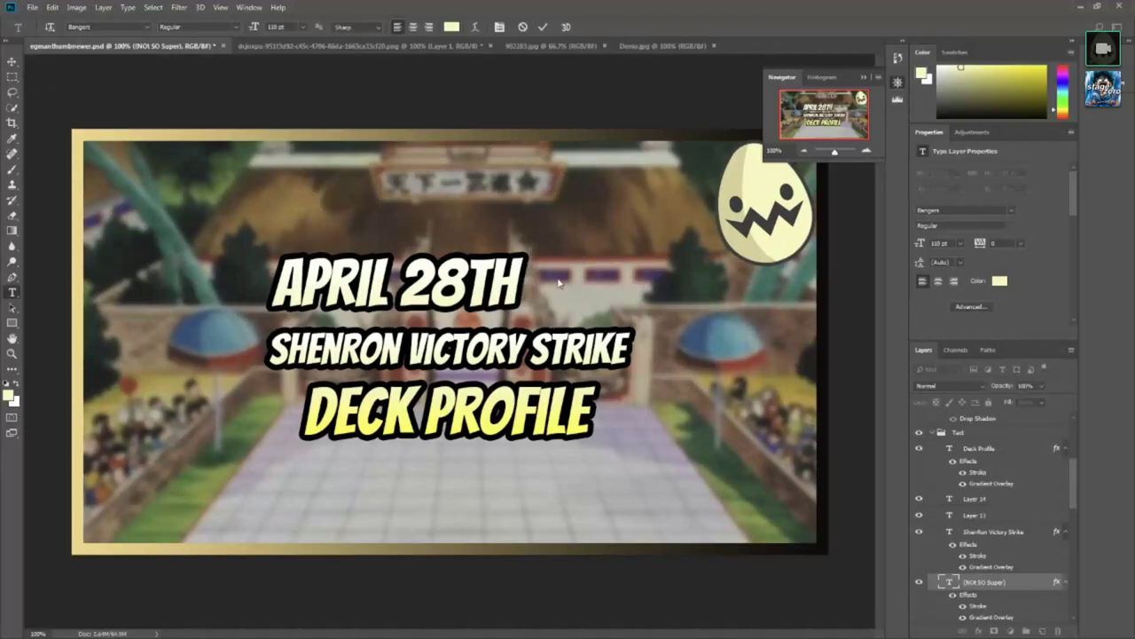
pyautogui.hotkey('ctrl', 'Return')
# Step: Append ' LIVESTREAM' so the headline reads 'APRIL 28TH LIVESTREAM', and commit
pyautogui.click(519, 293)
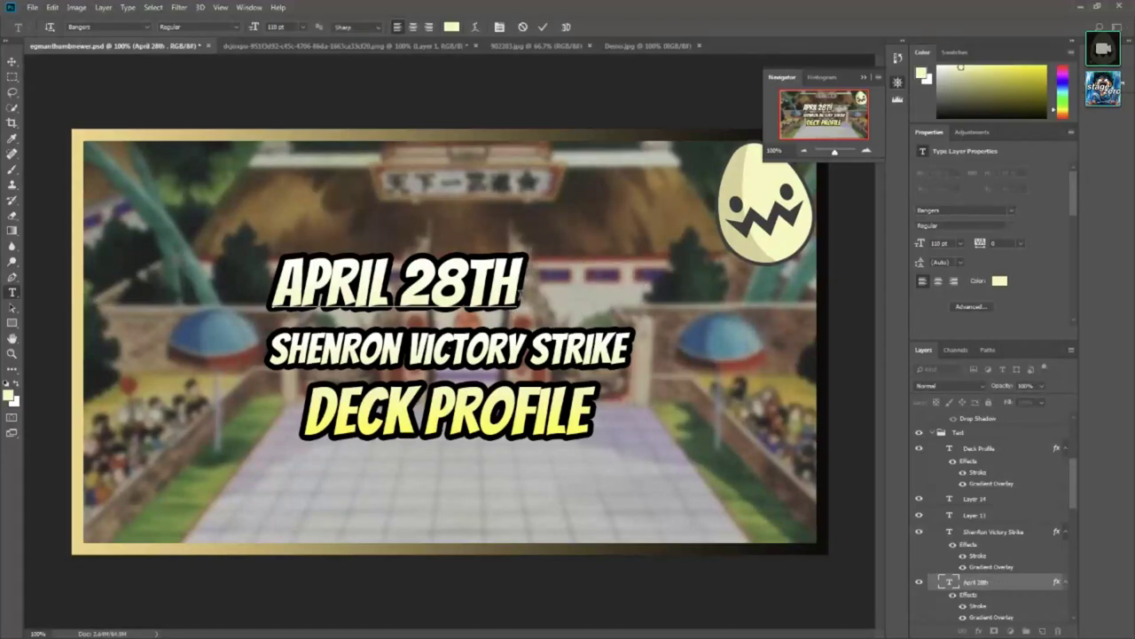
pyautogui.write(' LIVESTR')
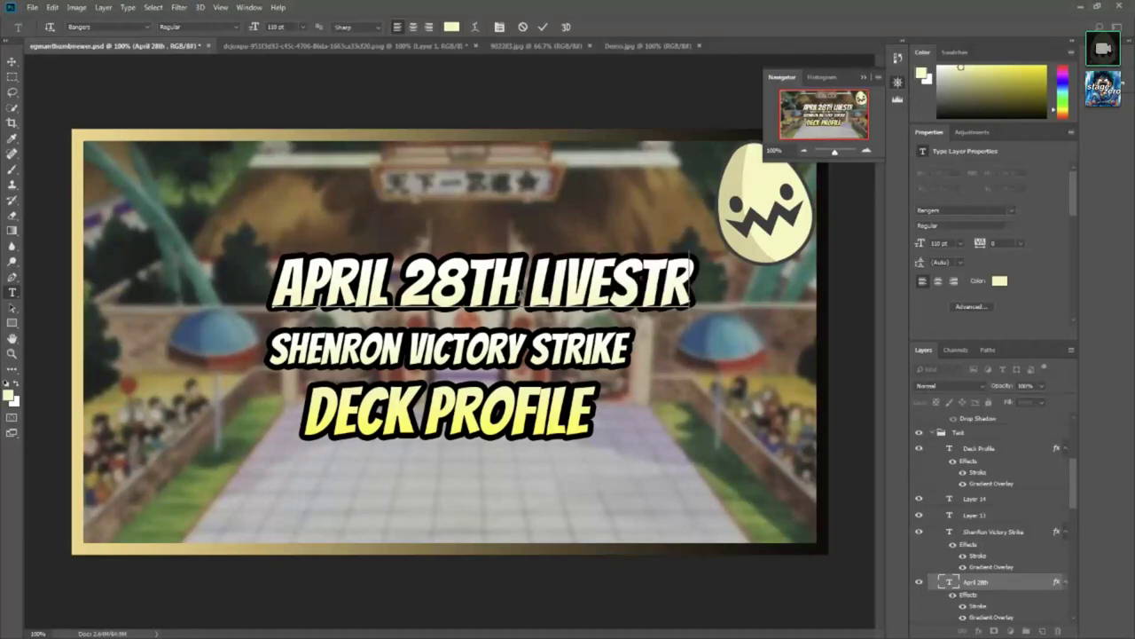
pyautogui.write('EAM')
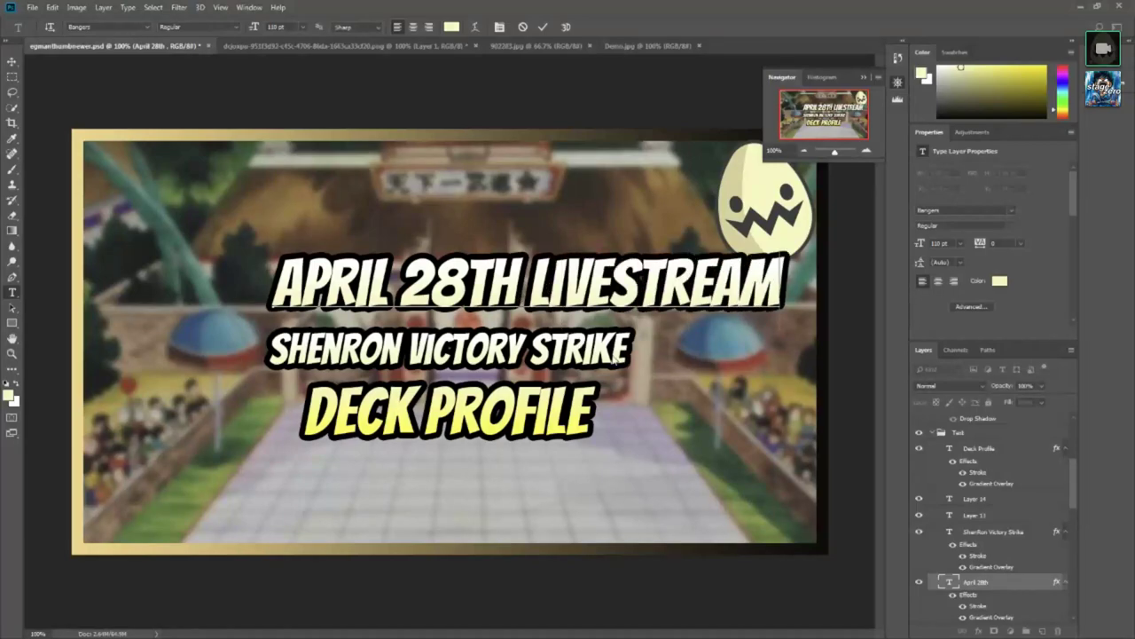
pyautogui.click(626, 353)
pyautogui.moveTo(632, 352); pyautogui.dragTo(104, 354)
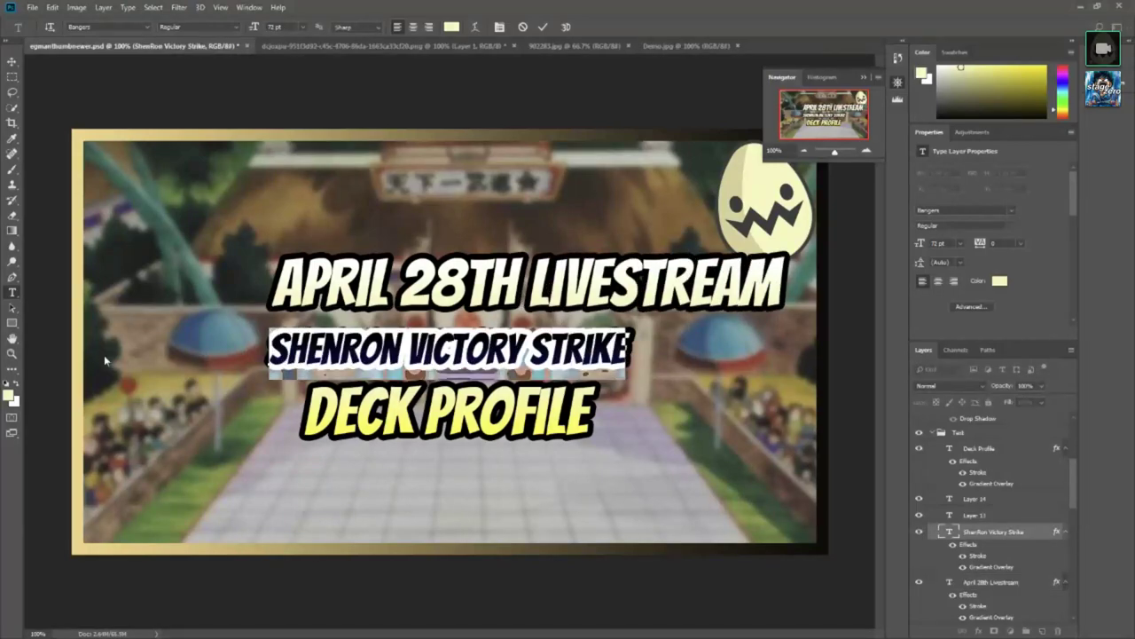
# Step: Type MULTI-COLOR EXPANSION SET TESTING as the second title line, correcting a typo
pyautogui.write('MUL')
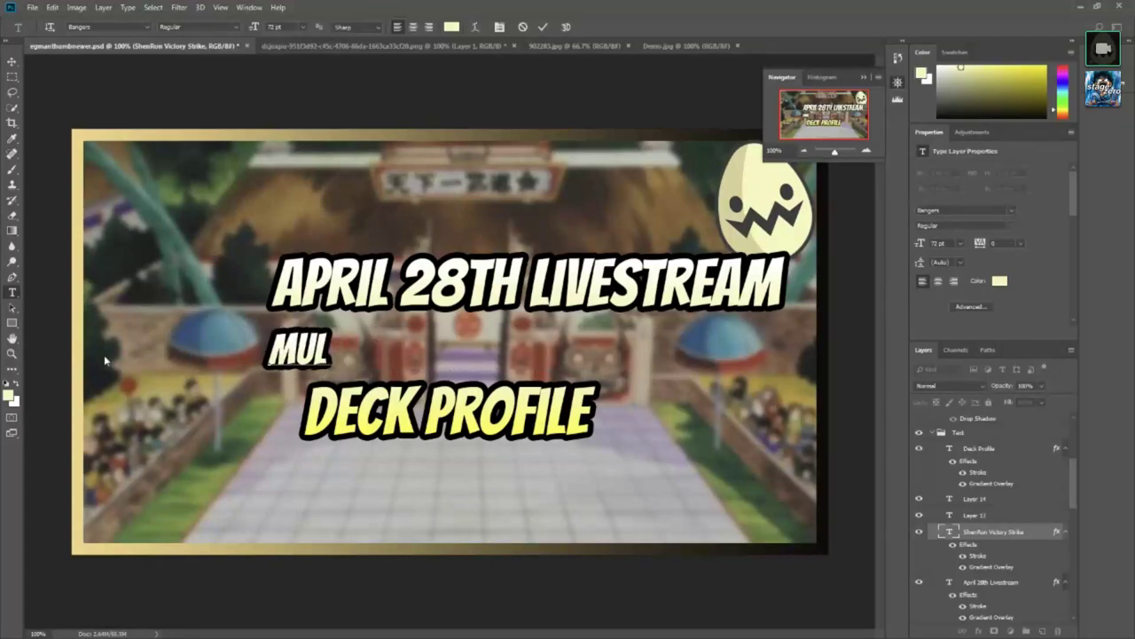
pyautogui.write('TI-COLOR E')
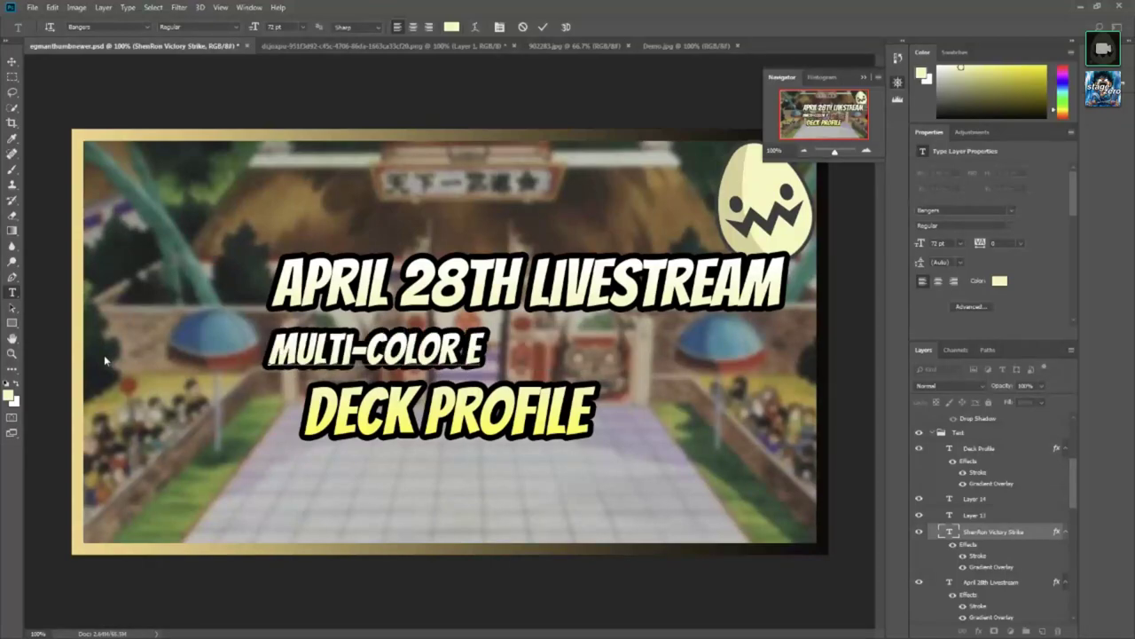
pyautogui.write('XIAN')
pyautogui.press('BackSpace')
pyautogui.press('BackSpace')
pyautogui.press('BackSpace')
pyautogui.write('PA')
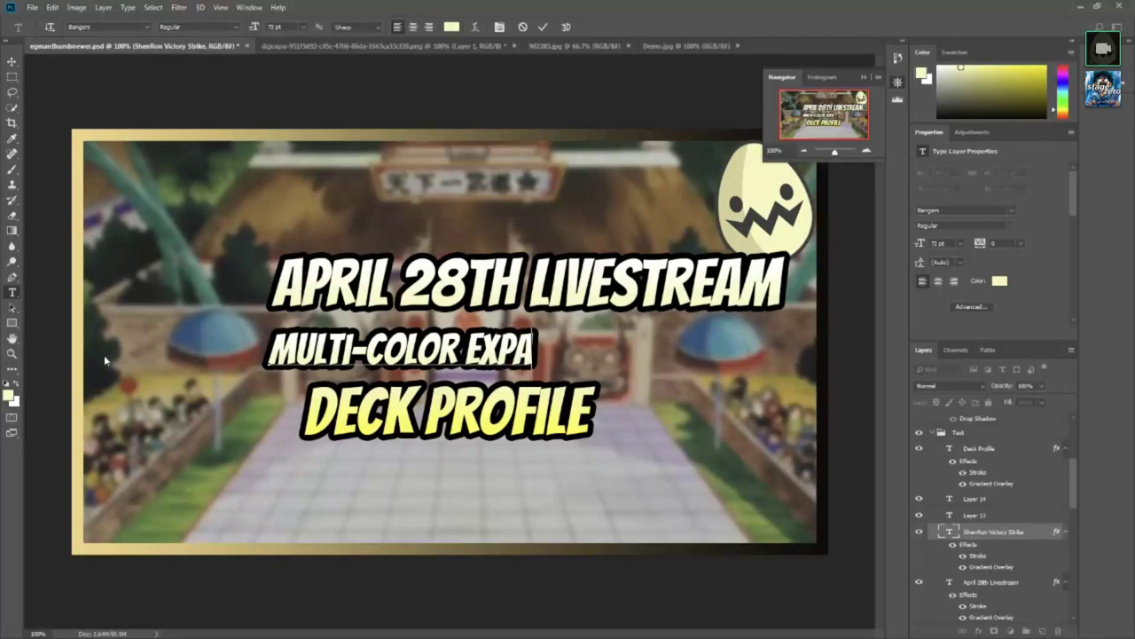
pyautogui.write('NSION SET')
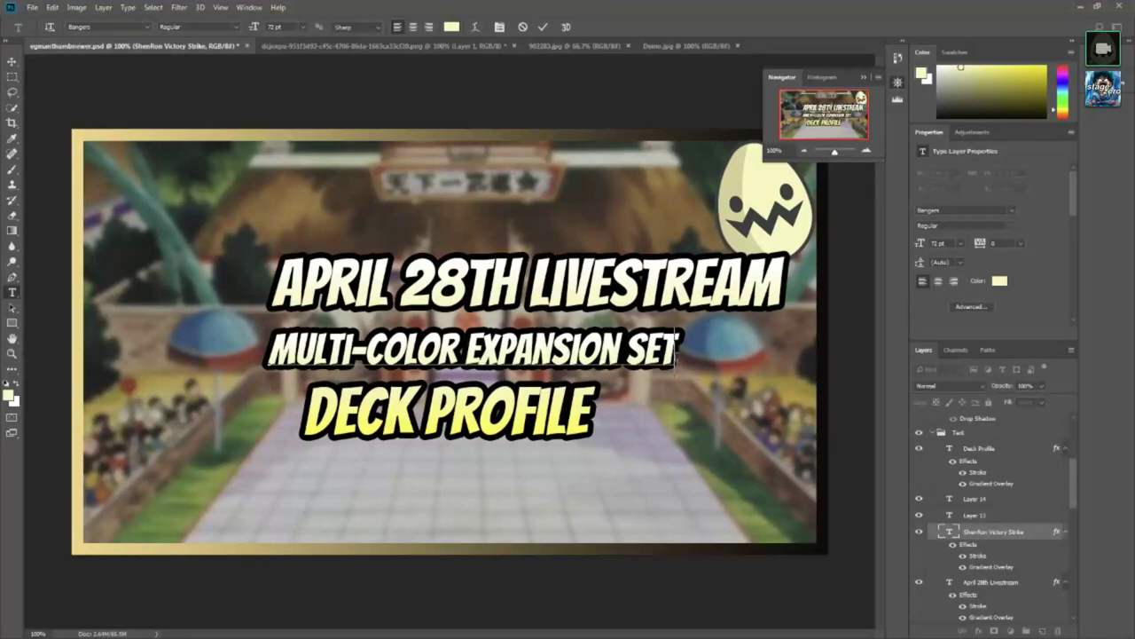
pyautogui.write(' TESTING')
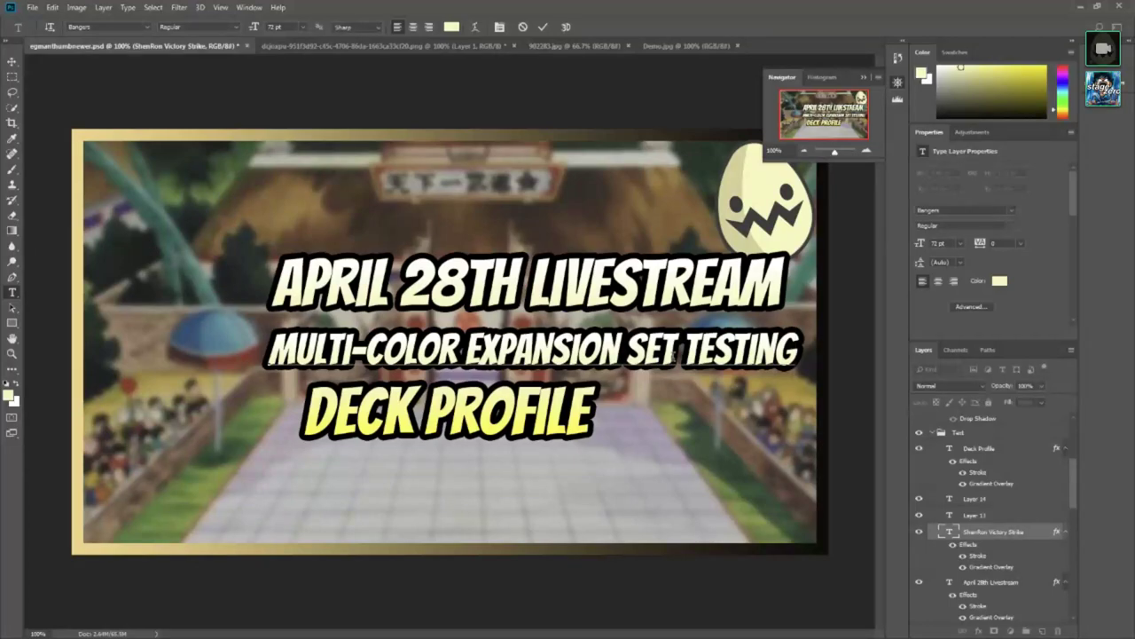
# Step: Delete LIVESTREAM so the headline reads APRIL 28TH, and commit it
pyautogui.click(543, 280)
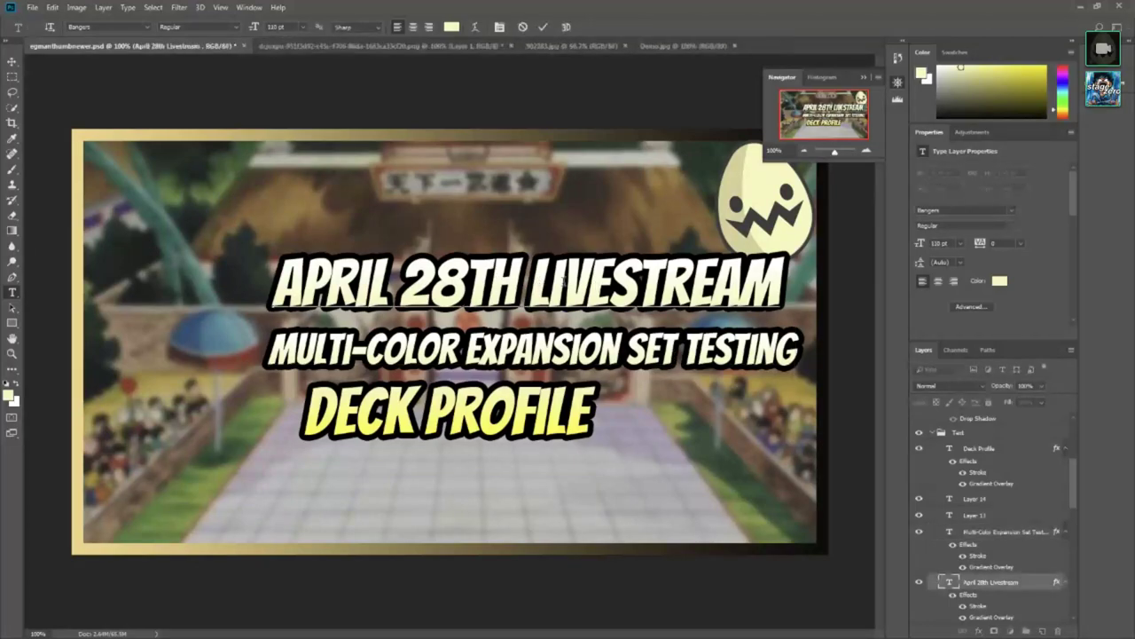
pyautogui.moveTo(792, 289); pyautogui.dragTo(529, 291)
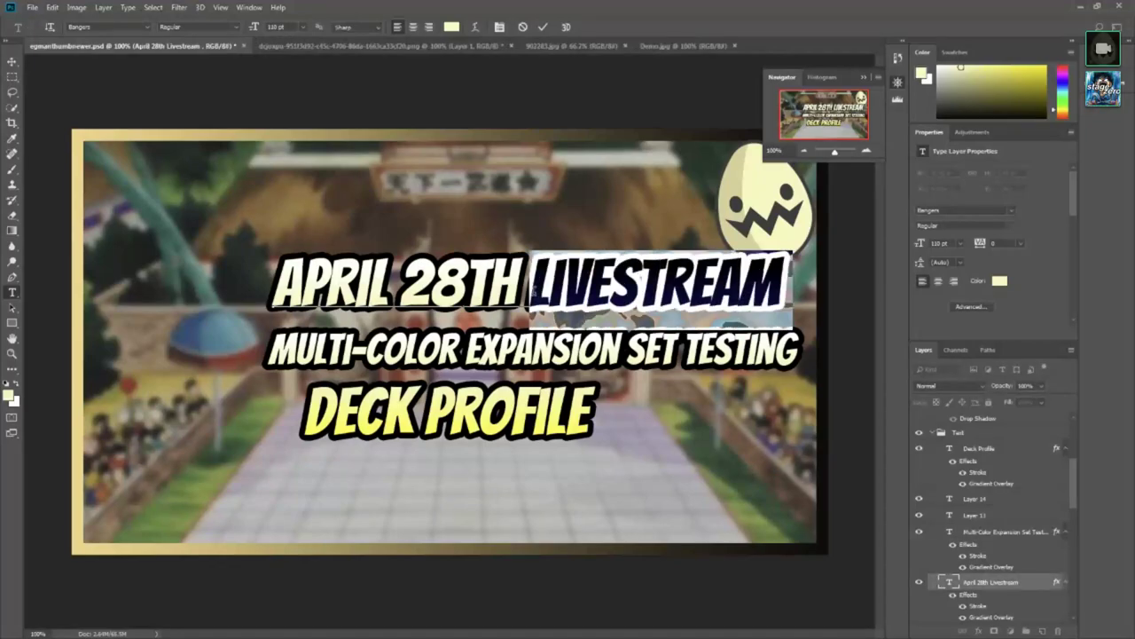
pyautogui.press('BackSpace')
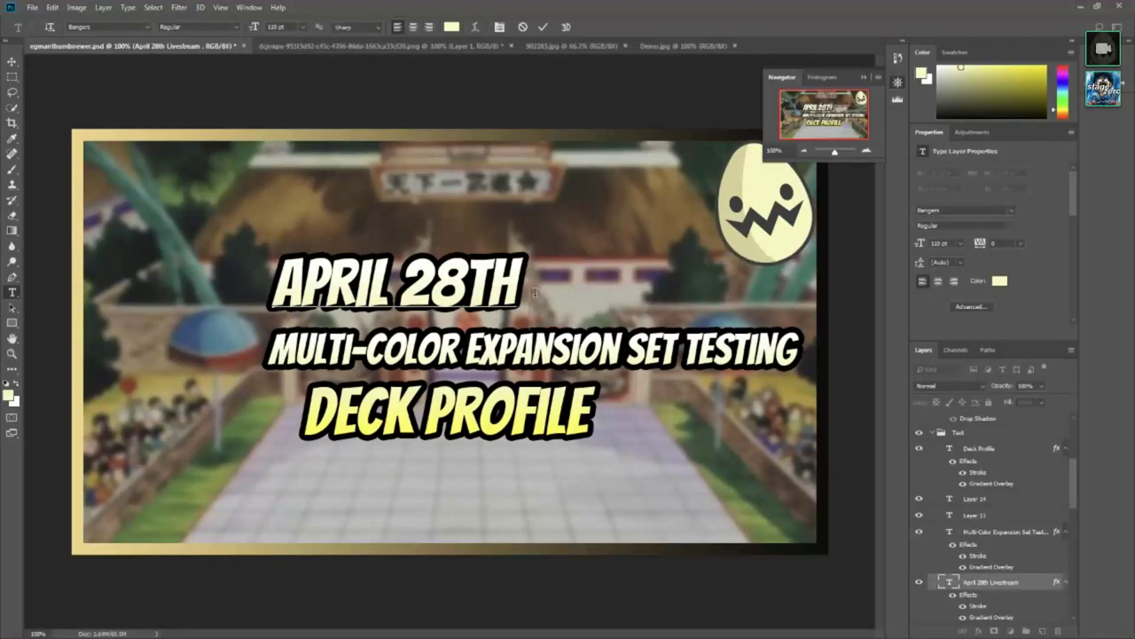
pyautogui.click(544, 422)
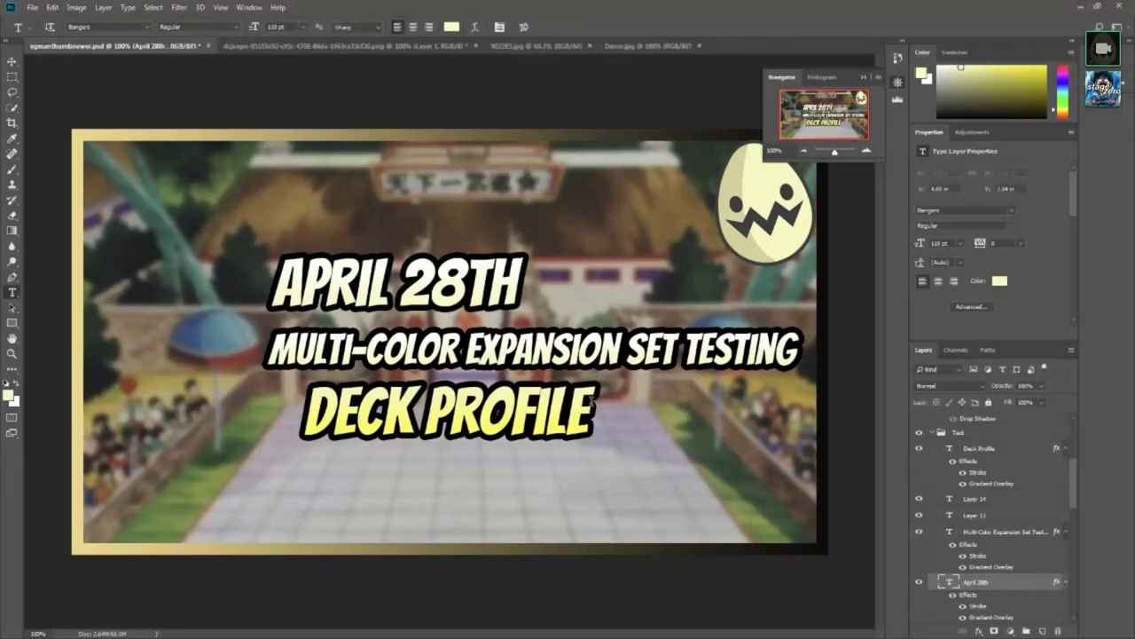
# Step: Replace the DECK PROFILE text with UNTAP LIVESTREAM and commit it
pyautogui.click(591, 410)
pyautogui.moveTo(591, 410); pyautogui.dragTo(247, 407)
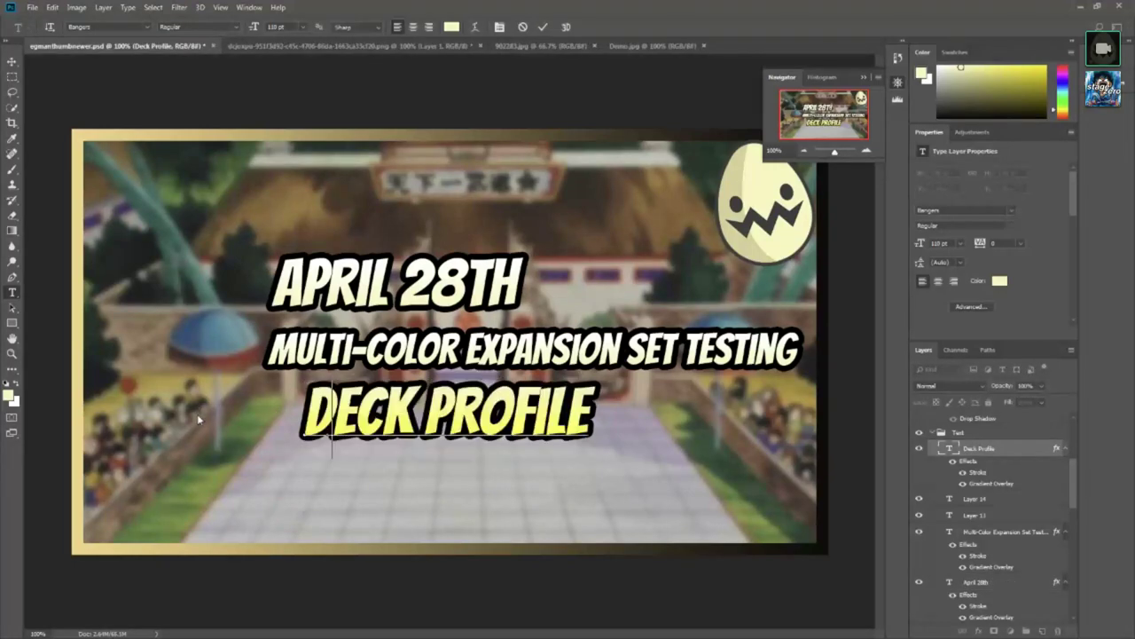
pyautogui.write('UNTAP L')
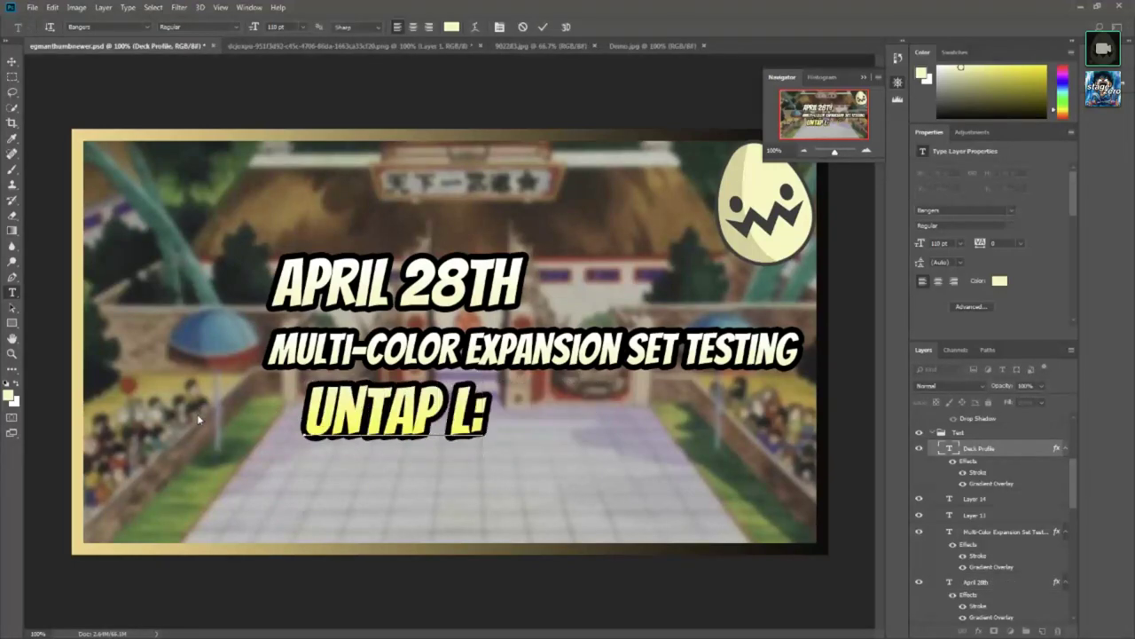
pyautogui.write('IVES')
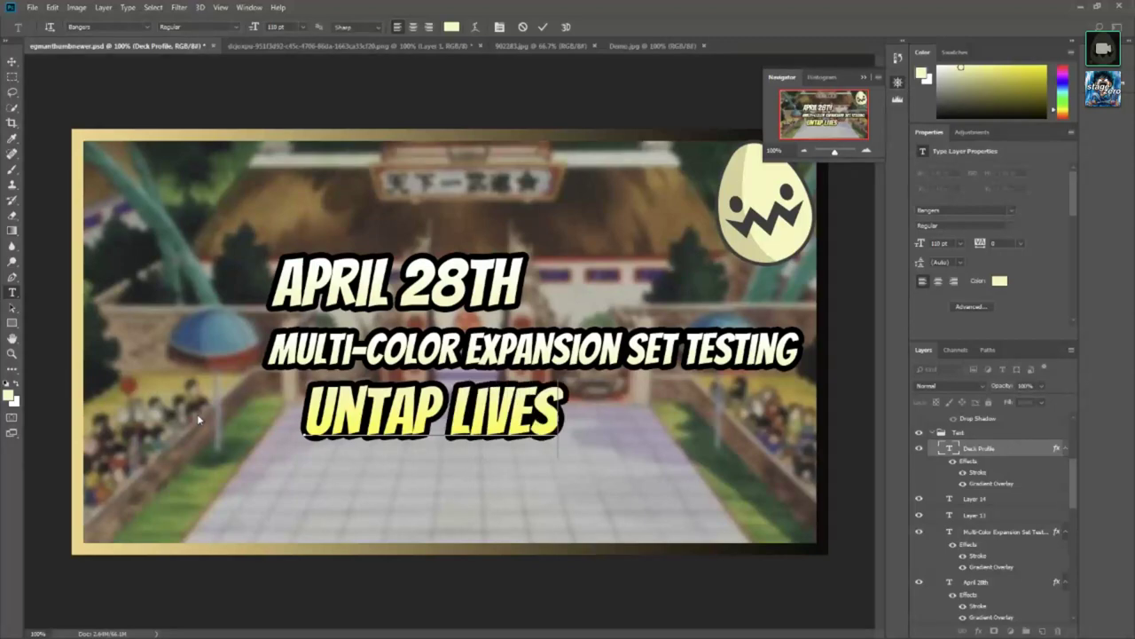
pyautogui.write('TREAM')
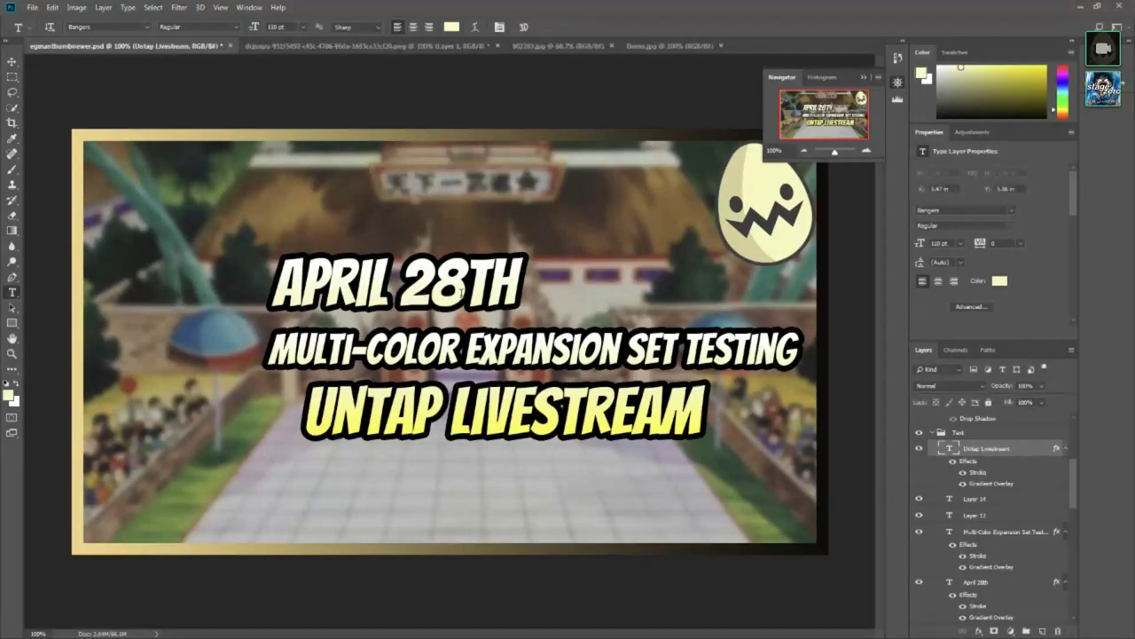
pyautogui.click(460, 293)
# Step: Drag APRIL 28TH, the MULTI-COLOR line and UNTAP LIVESTREAM horizontally to centre them
pyautogui.click(12, 61)
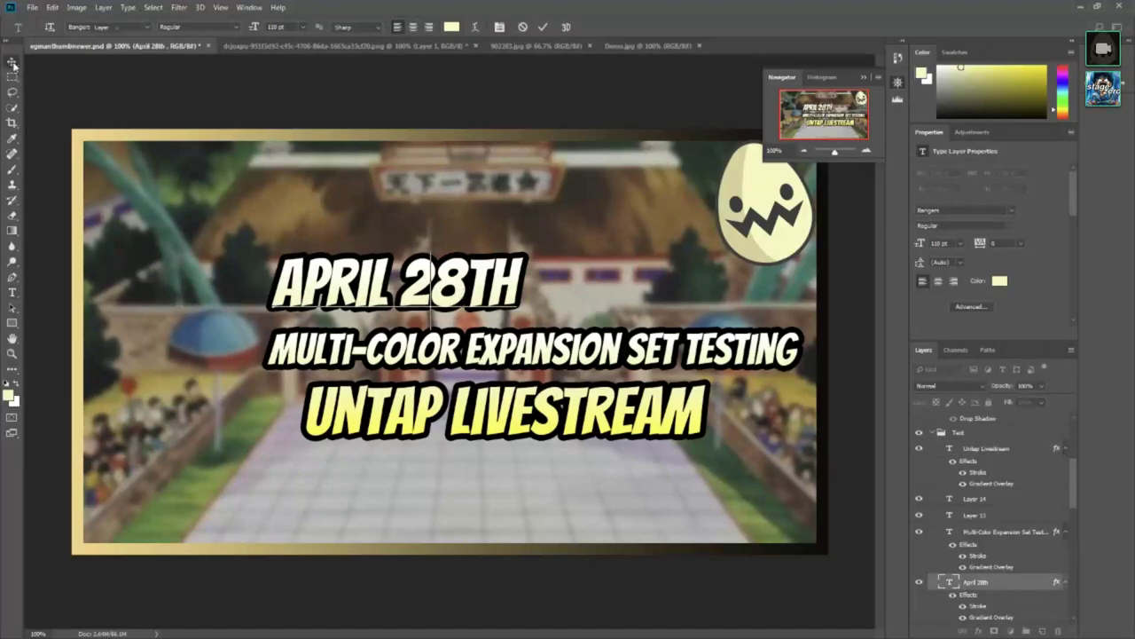
pyautogui.moveTo(433, 281); pyautogui.dragTo(487, 280)
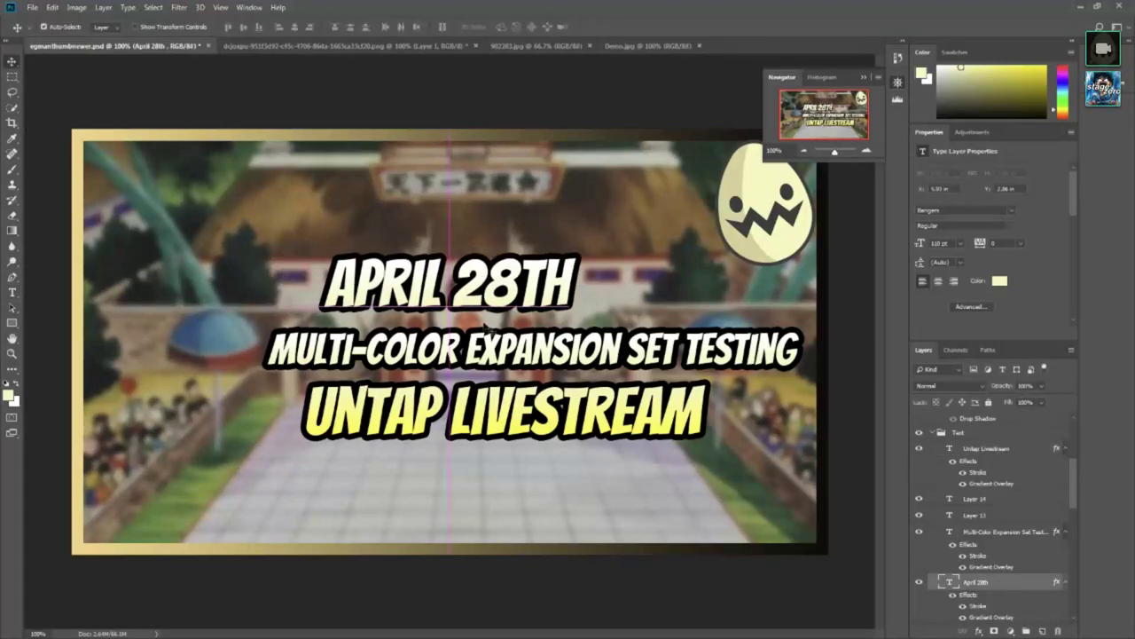
pyautogui.moveTo(540, 337); pyautogui.dragTo(456, 336)
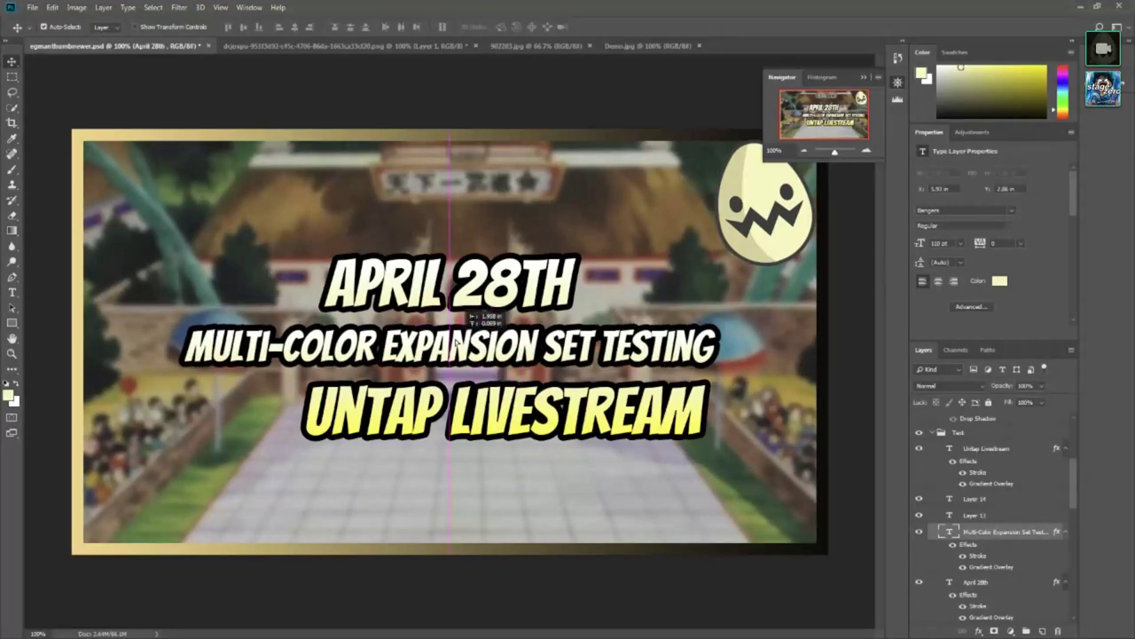
pyautogui.moveTo(455, 340); pyautogui.dragTo(456, 342)
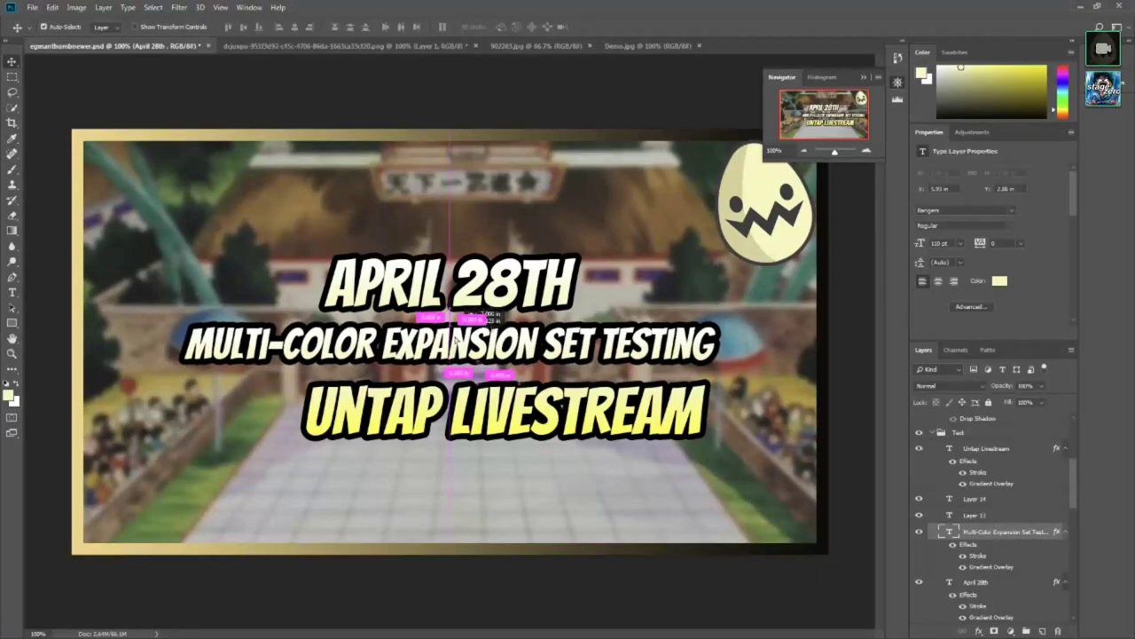
pyautogui.moveTo(479, 417); pyautogui.dragTo(414, 406)
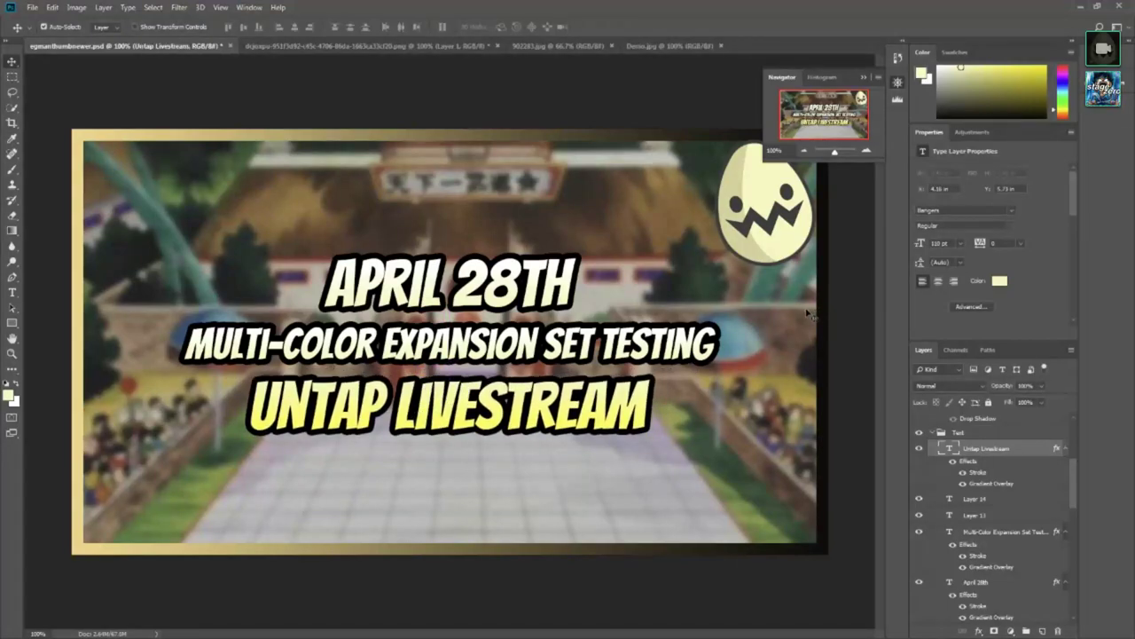
# Step: Make the MULTI-COLOR line the active layer, then select and deselect the whole canvas
pyautogui.click(547, 353)
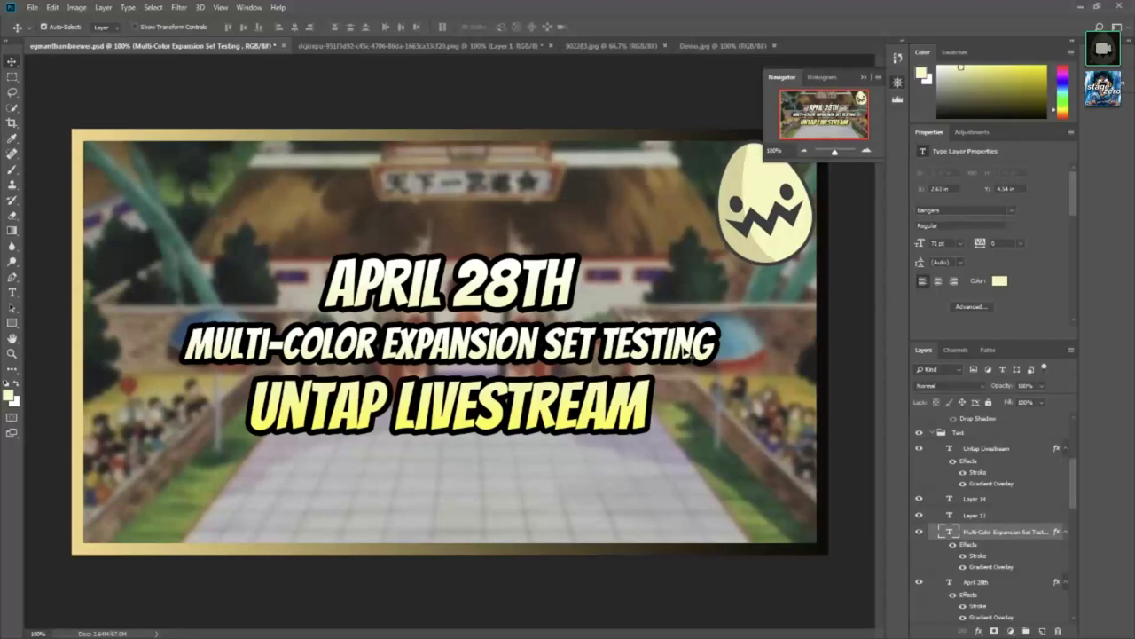
pyautogui.hotkey('ctrl', 'a')
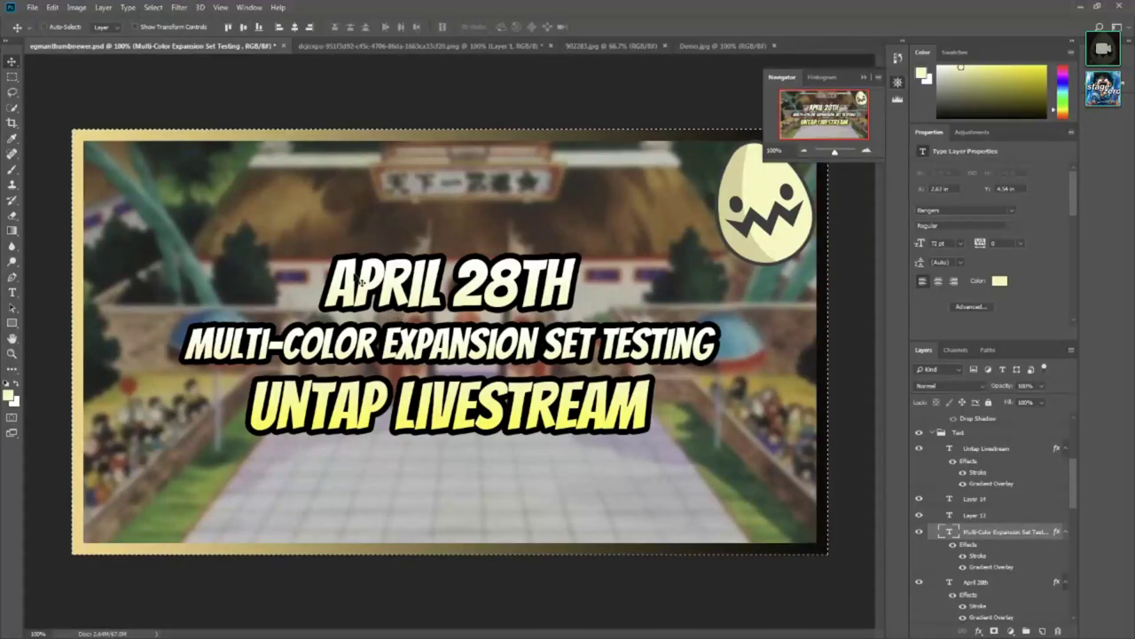
pyautogui.hotkey('ctrl', 'd')
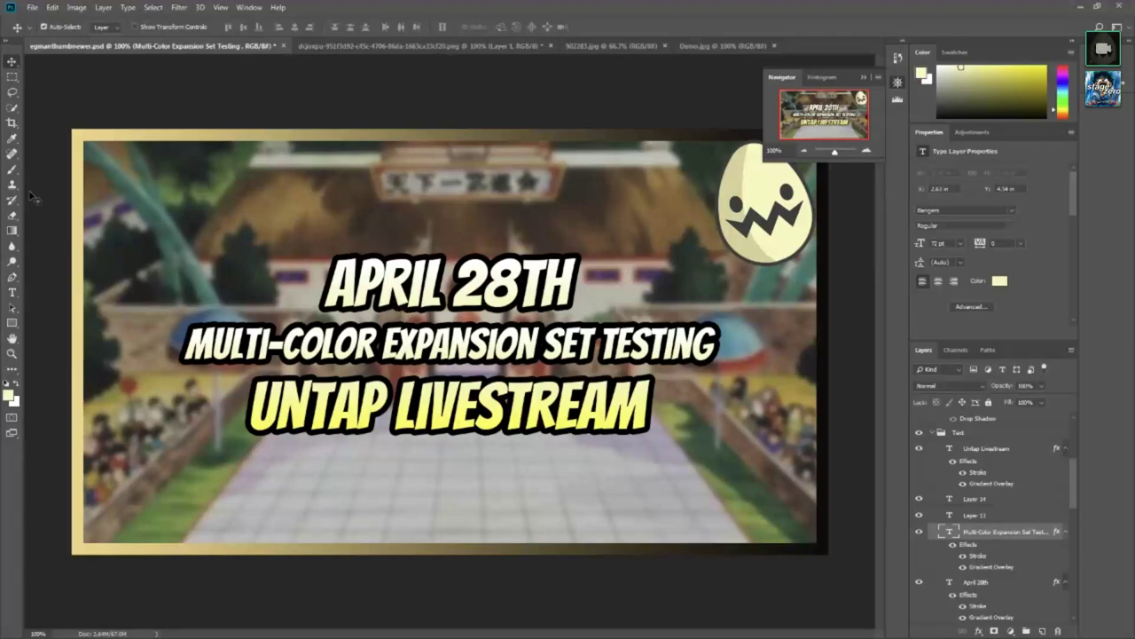
pyautogui.click(11, 292)
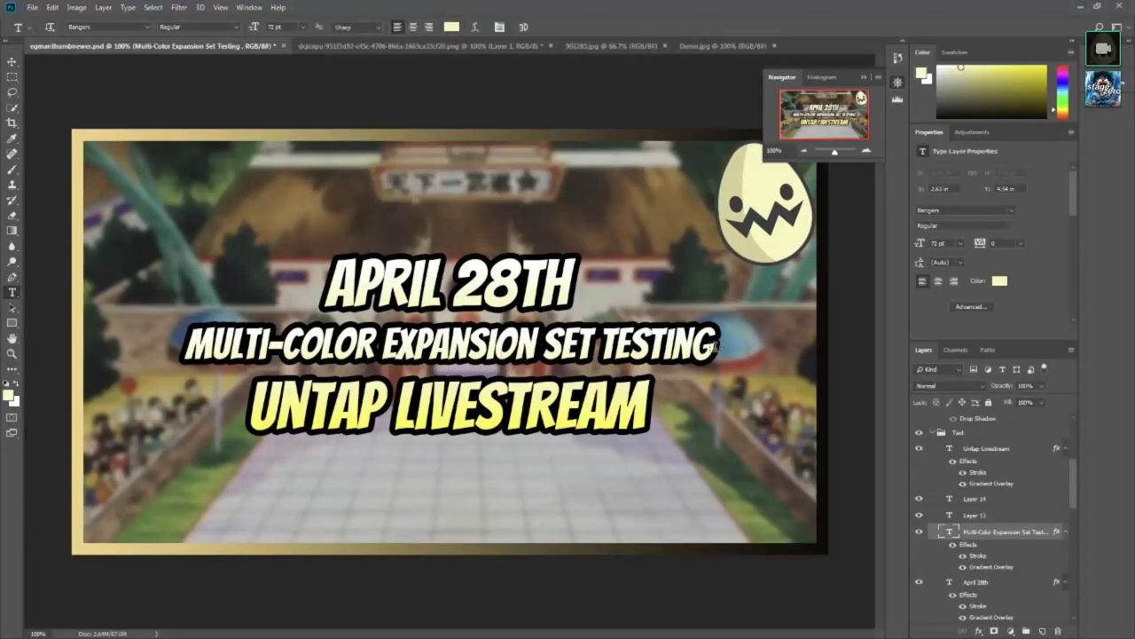
# Step: Try a 420 pt font size on the MULTI-COLOR line, then undo it
pyautogui.moveTo(716, 346); pyautogui.dragTo(156, 346)
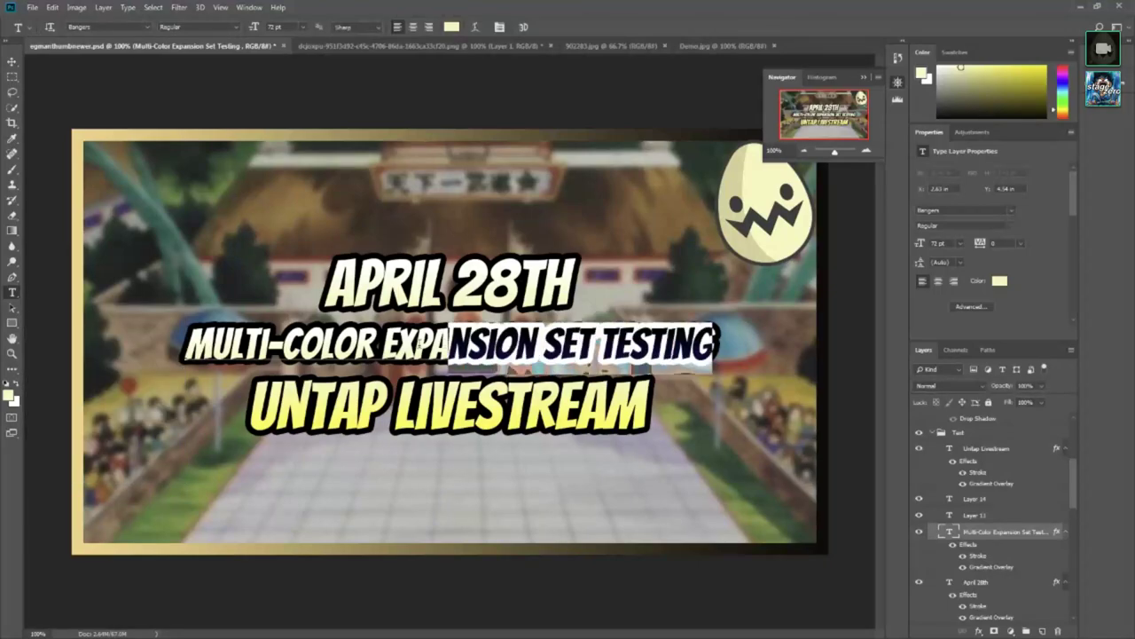
pyautogui.click(277, 27)
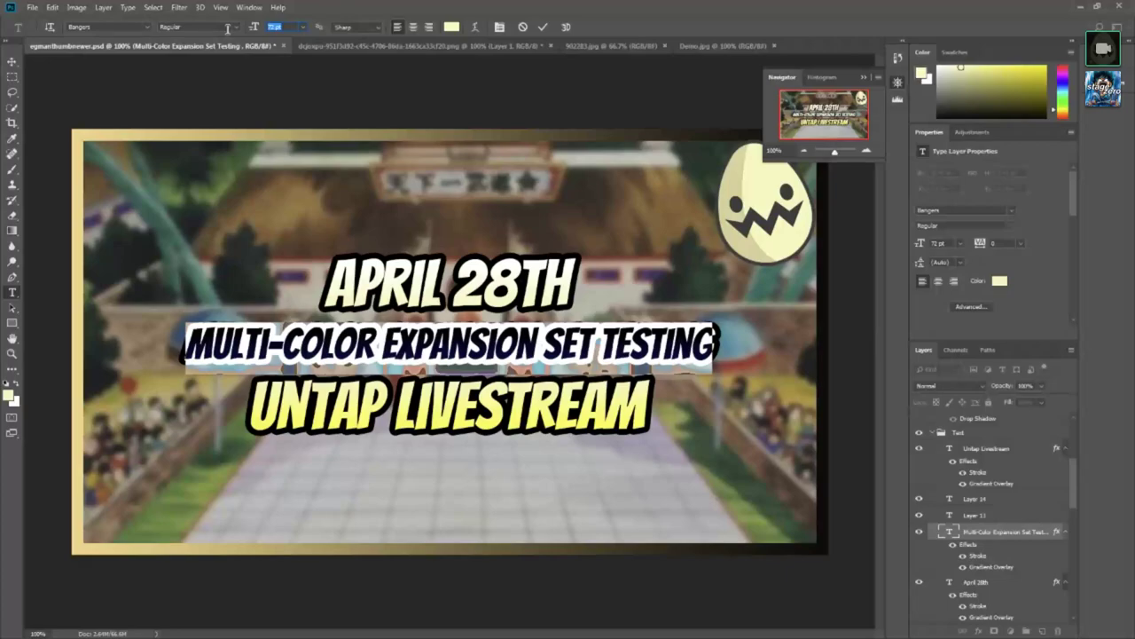
pyautogui.write('420')
pyautogui.press('Return')
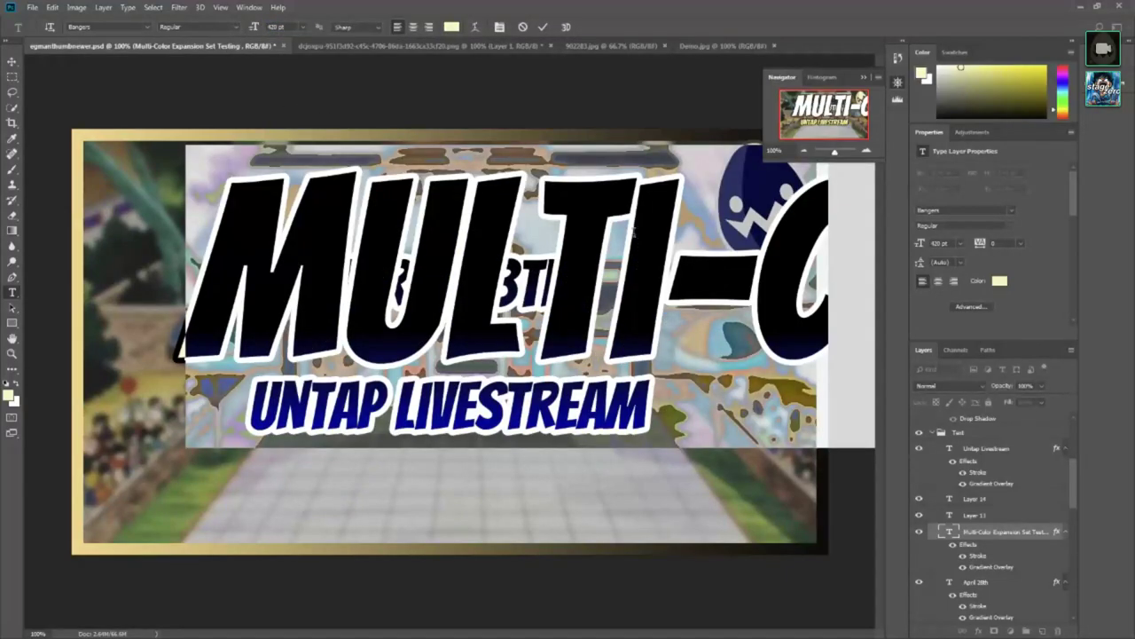
pyautogui.hotkey('ctrl', 'z')
# Step: Resize the MULTI-COLOR EXPANSION SET TESTING text to 110 pt
pyautogui.click(285, 27)
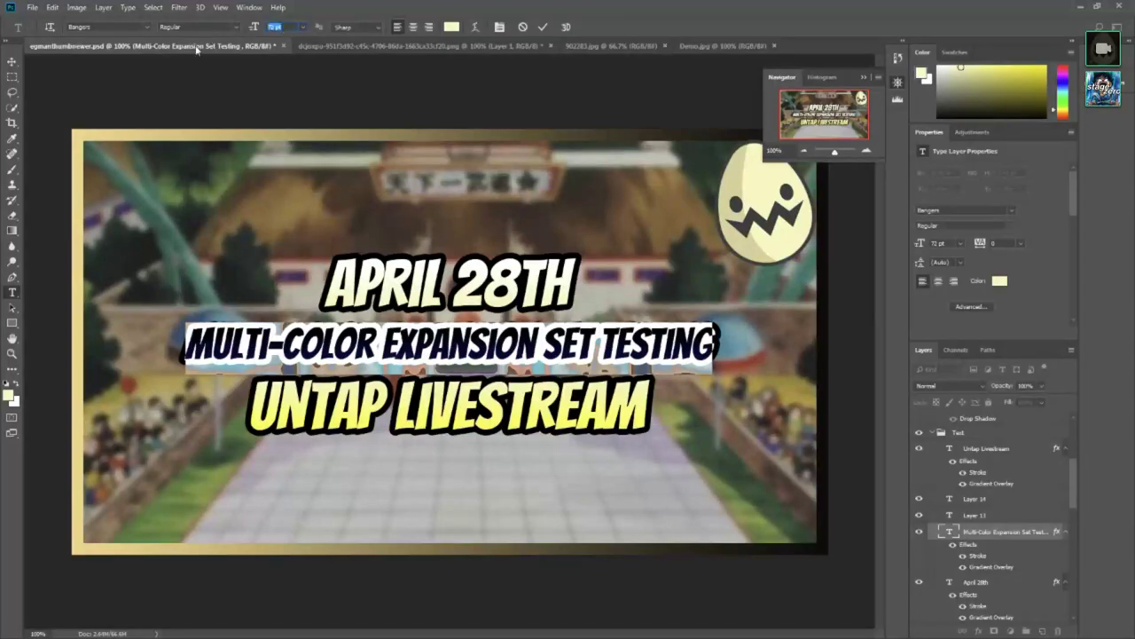
pyautogui.write('8')
pyautogui.write('00')
pyautogui.press('Return')
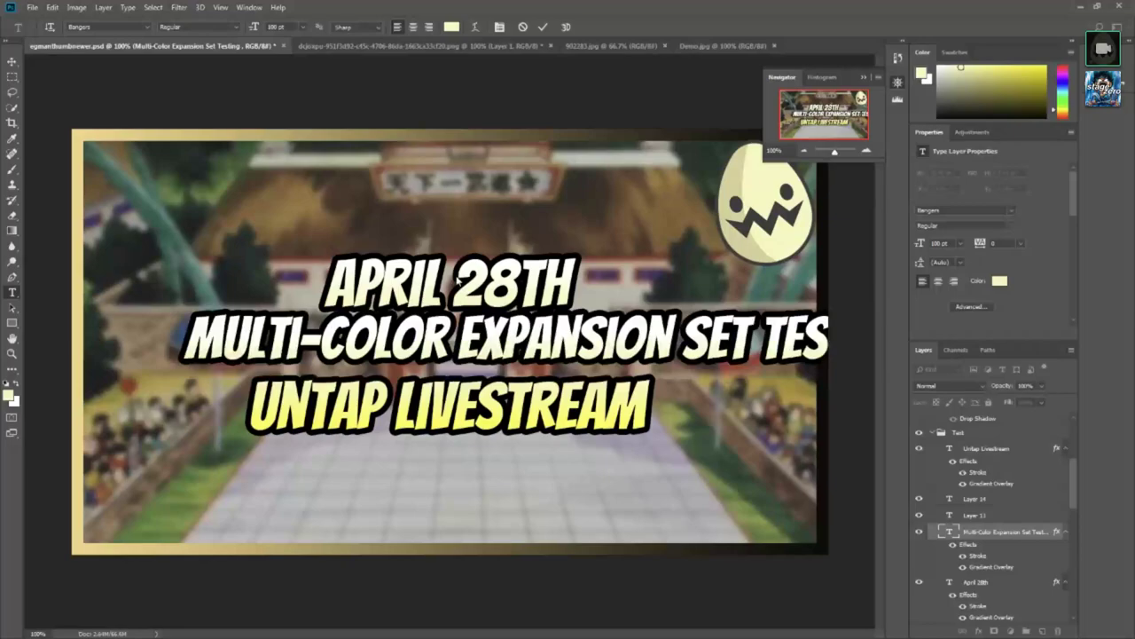
pyautogui.click(460, 280)
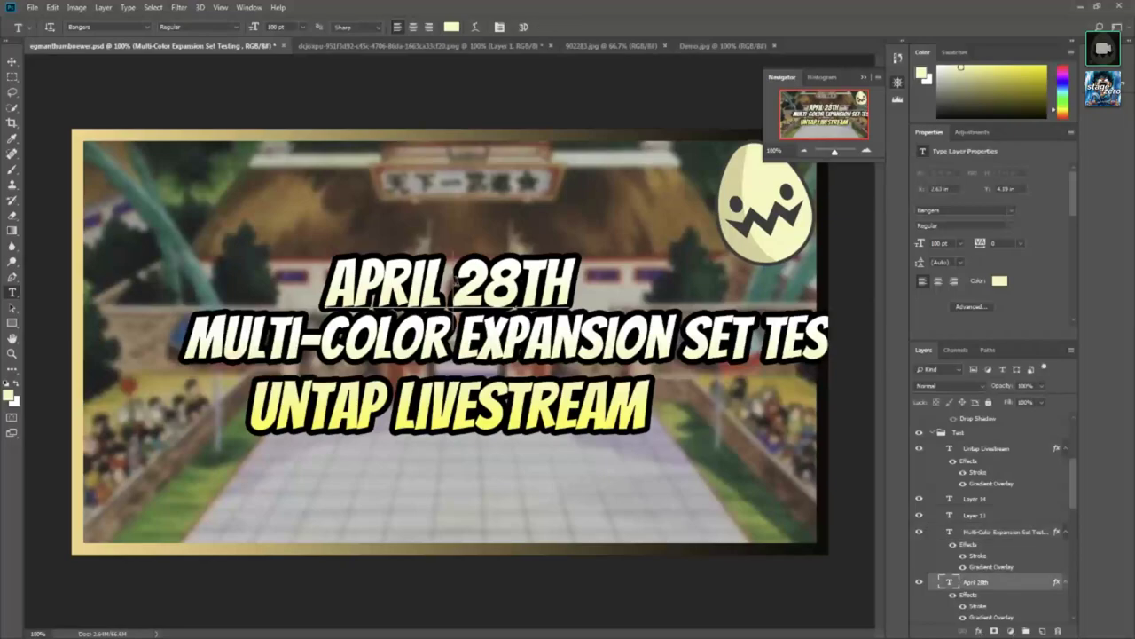
pyautogui.click(186, 335)
pyautogui.hotkey('ctrl', 'a')
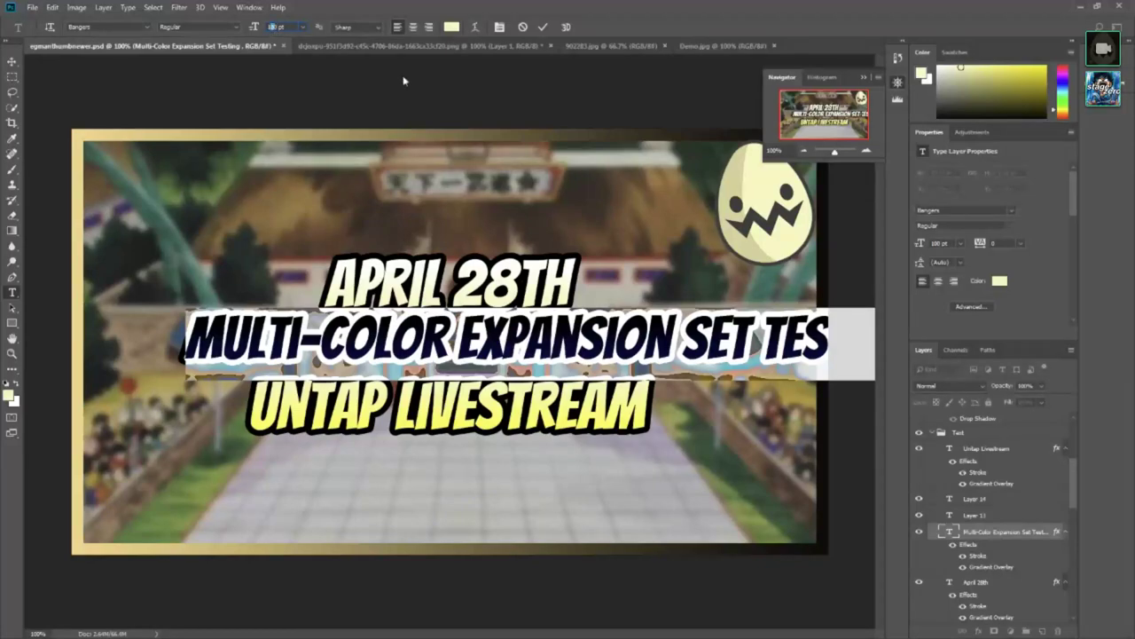
pyautogui.write('110')
pyautogui.press('Return')
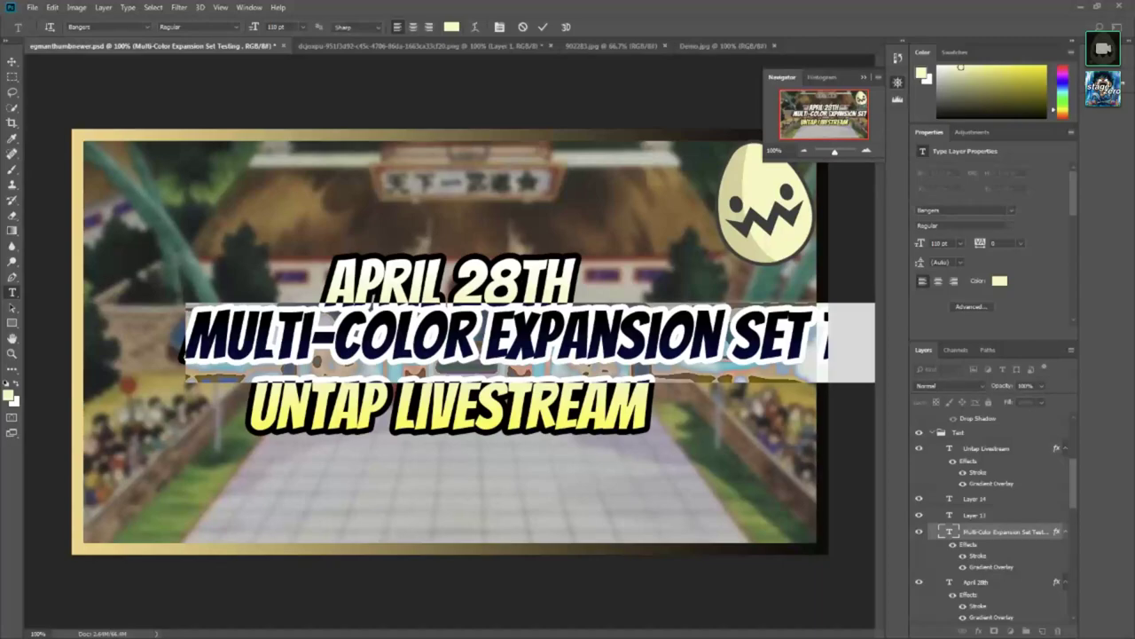
pyautogui.click(431, 355)
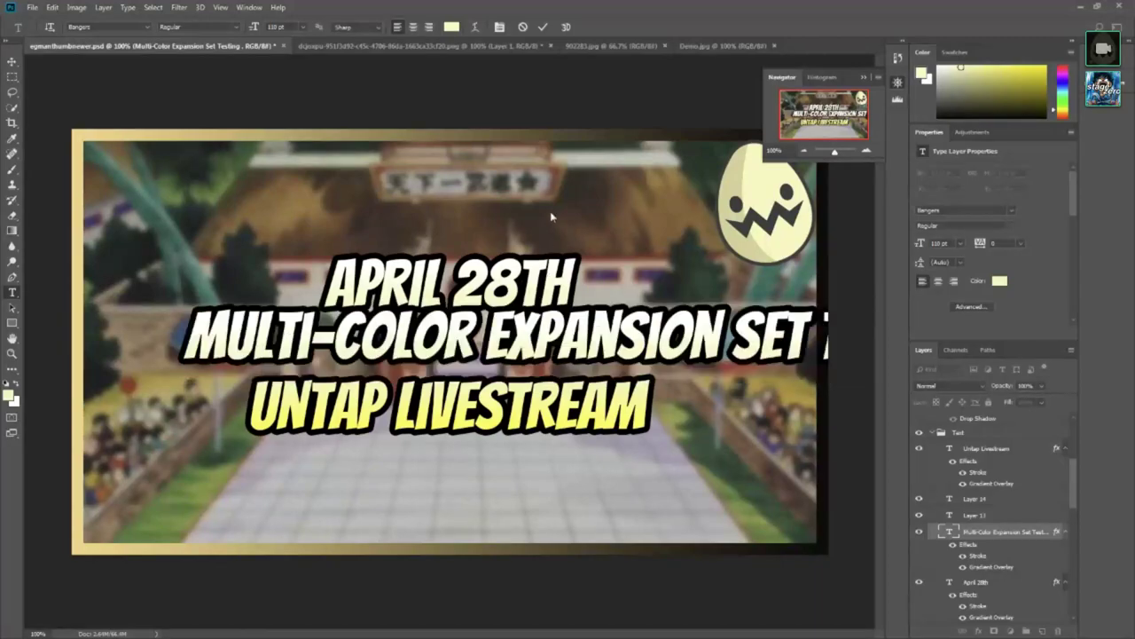
# Step: Slide the MULTI-COLOR line left so it spans the thumbnail width
pyautogui.click(11, 61)
pyautogui.moveTo(527, 341)
pyautogui.mouseDown()
pyautogui.moveTo(418, 341)
pyautogui.moveTo(525, 350)
pyautogui.mouseUp()
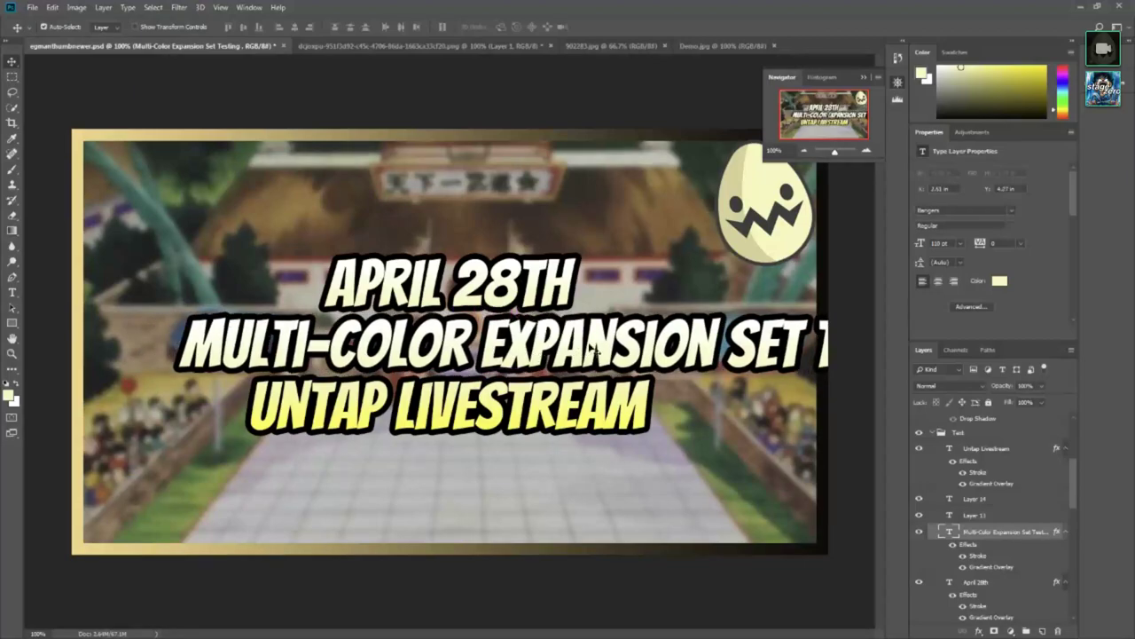
pyautogui.moveTo(526, 350)
pyautogui.mouseDown()
pyautogui.moveTo(332, 341)
pyautogui.moveTo(561, 339)
pyautogui.moveTo(374, 339)
pyautogui.mouseUp()
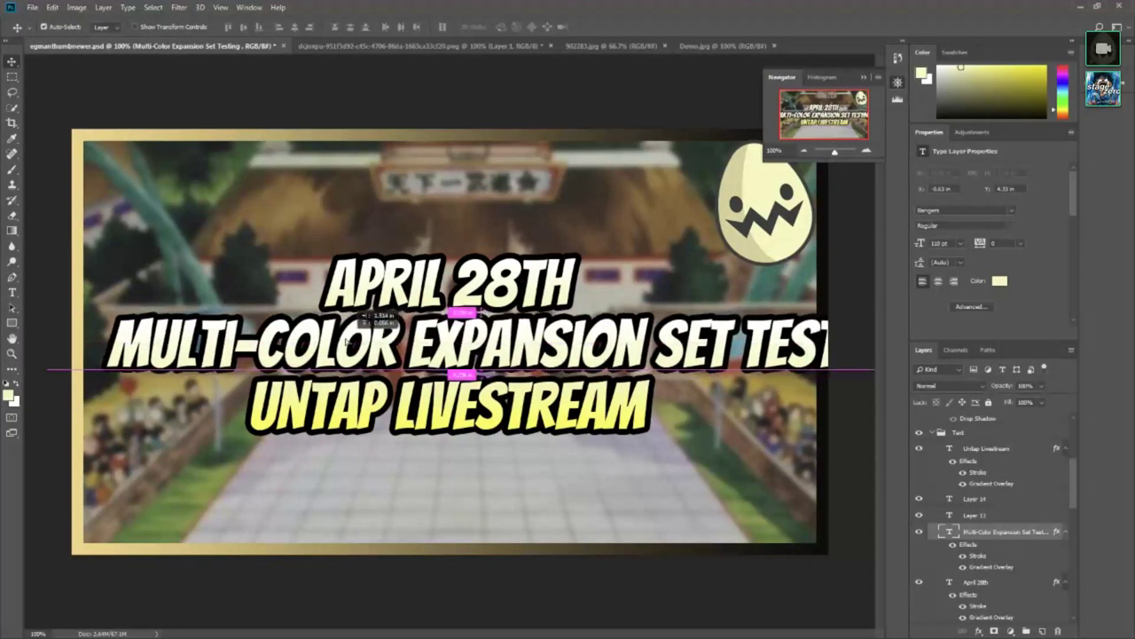
pyautogui.moveTo(375, 339); pyautogui.dragTo(326, 341)
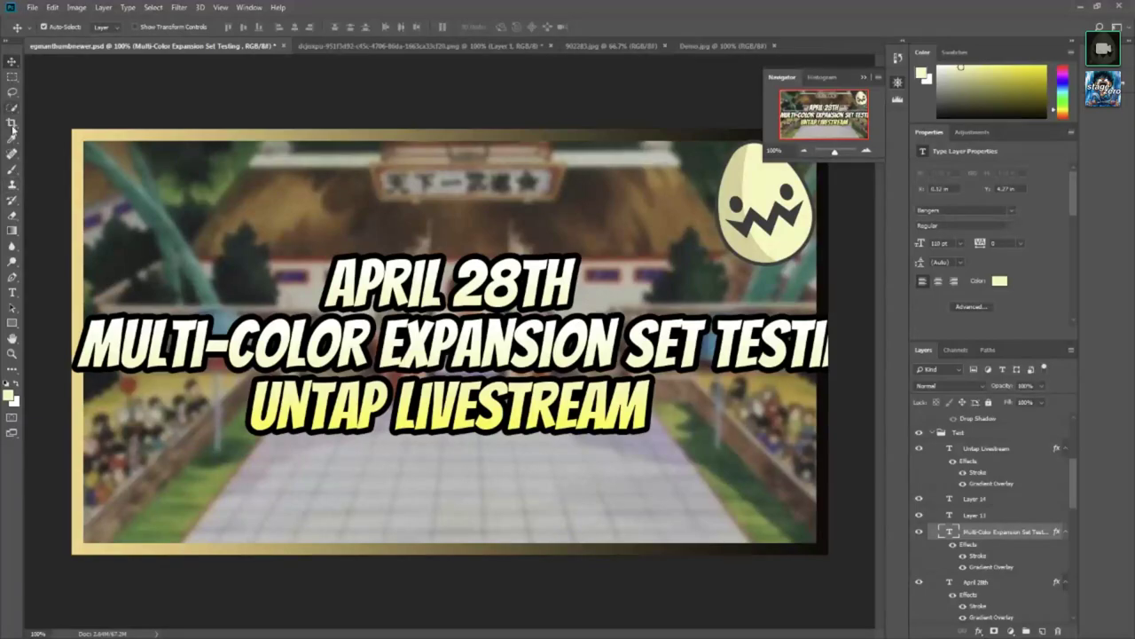
pyautogui.click(11, 292)
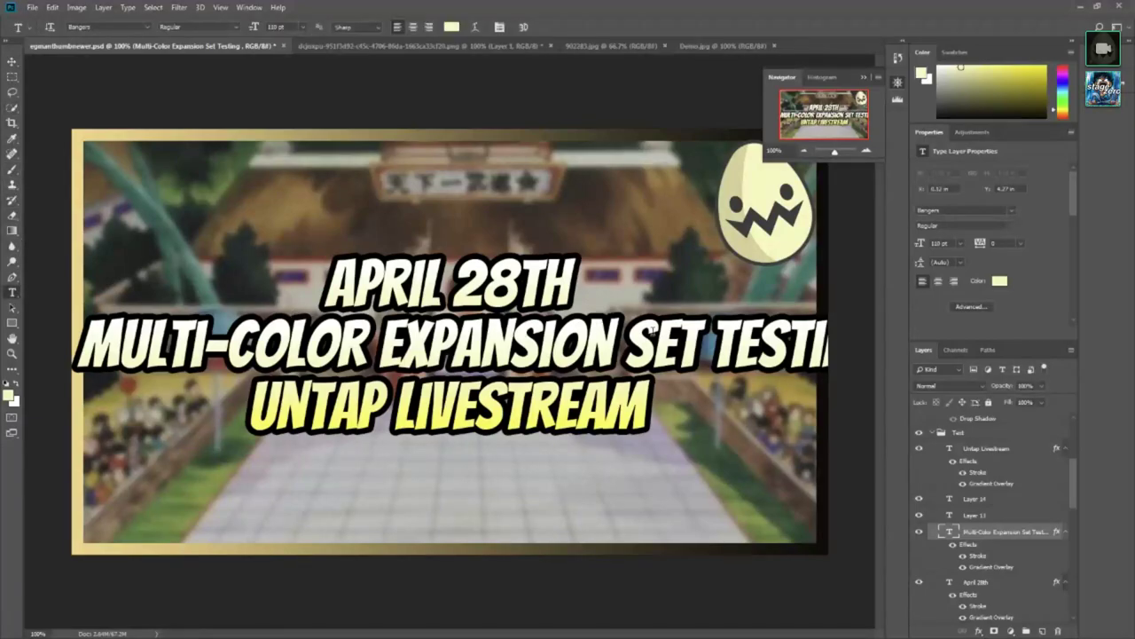
# Step: Delete TESTING, recentre MULTI-COLOR EXPANSION SET, and paste the saxophone image as a layer
pyautogui.doubleClick(763, 342)
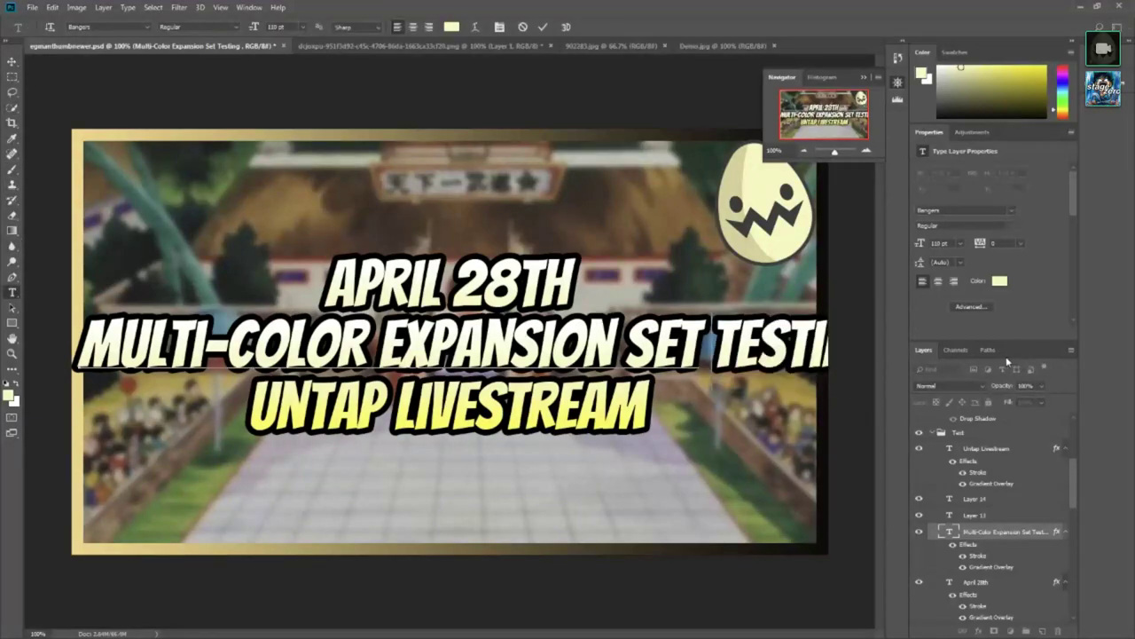
pyautogui.press('BackSpace')
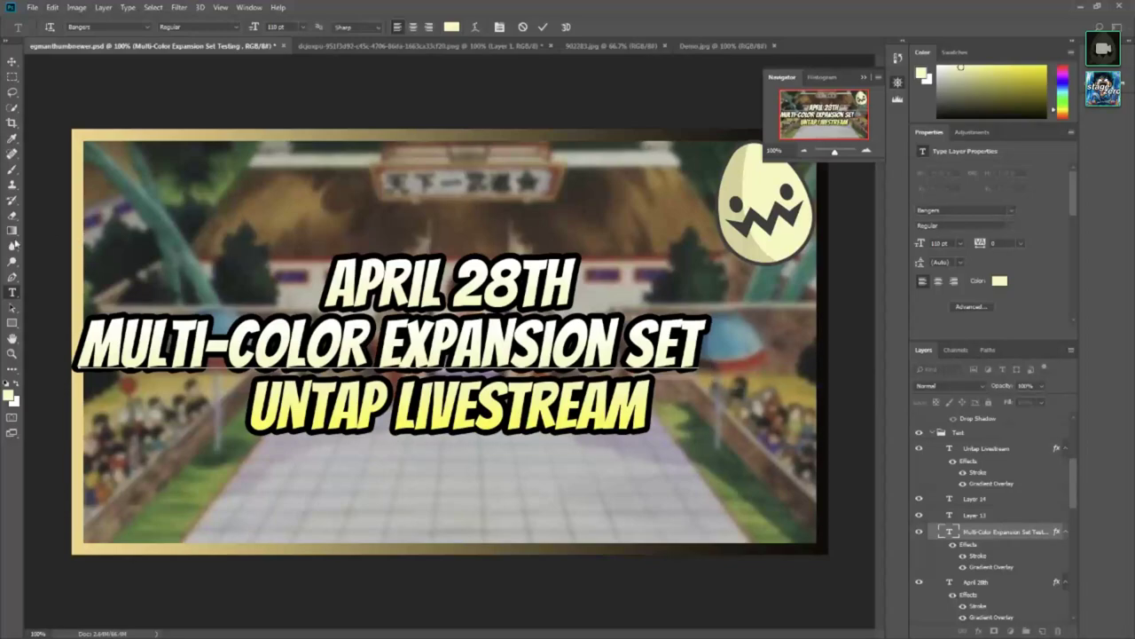
pyautogui.click(12, 61)
pyautogui.moveTo(408, 348); pyautogui.dragTo(503, 346)
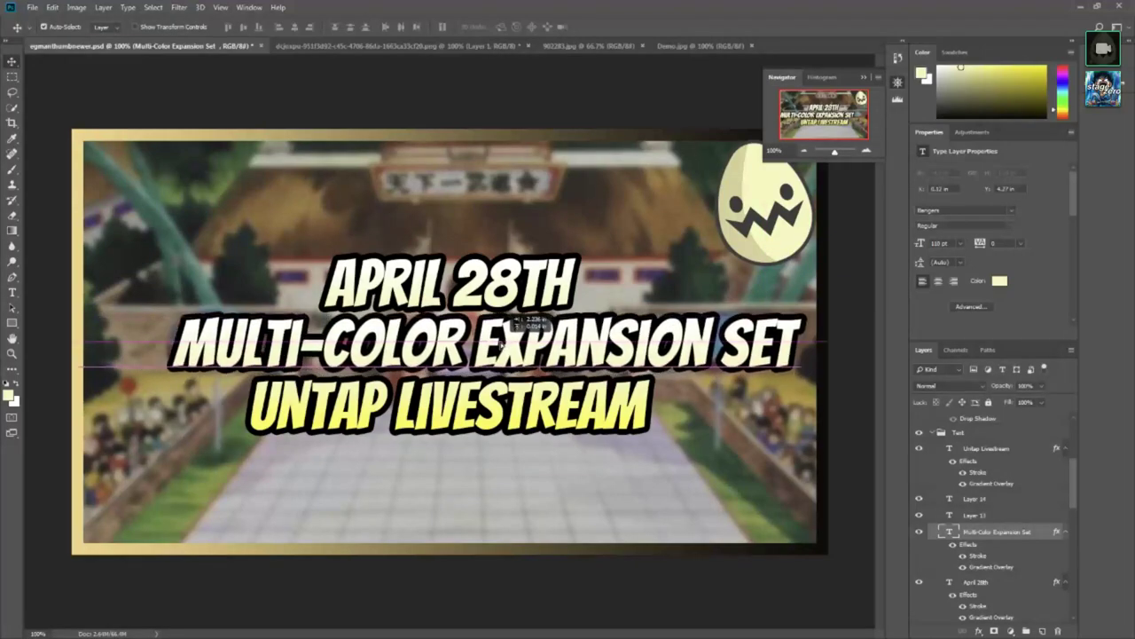
pyautogui.moveTo(501, 341); pyautogui.dragTo(479, 337)
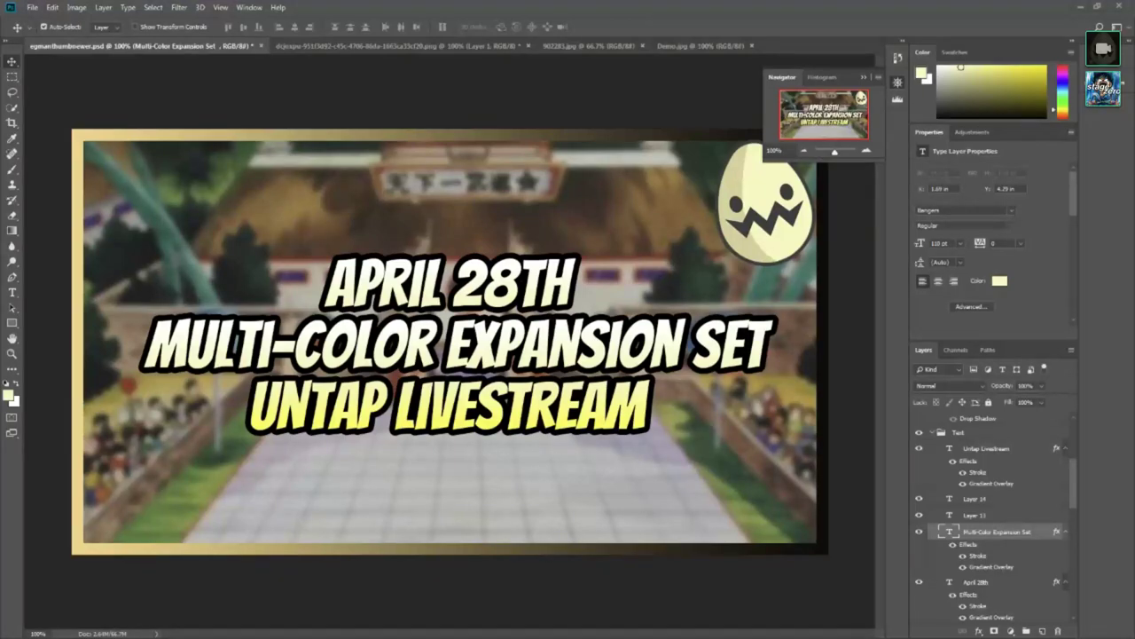
pyautogui.hotkey('ctrl', 'v')
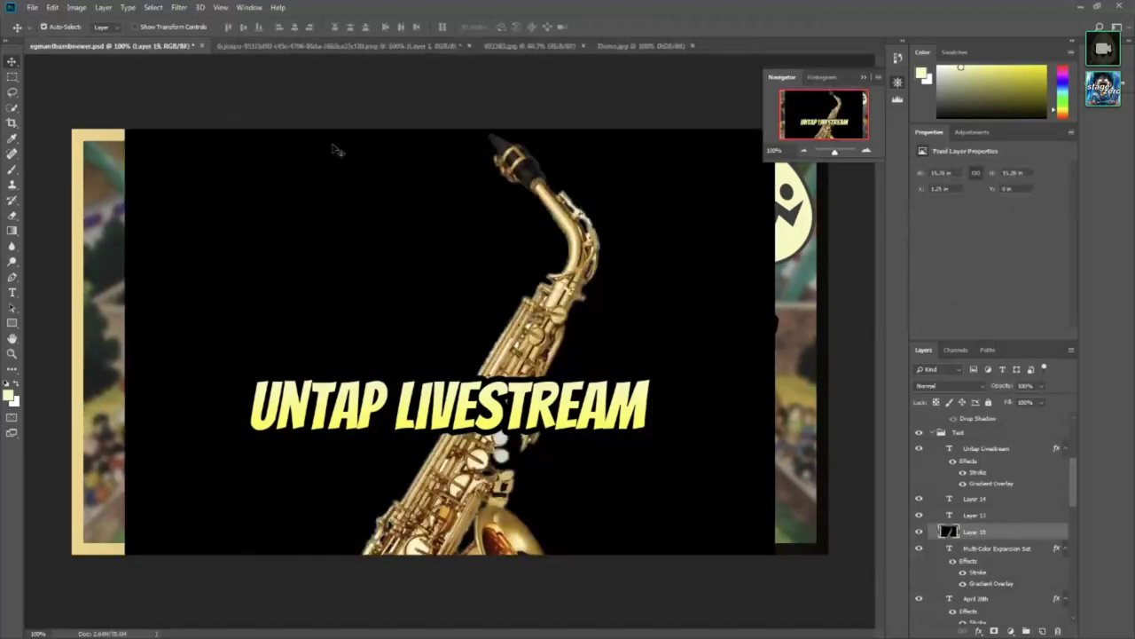
# Step: Position the saxophone layer and try Multiply, Darken, then Normal blend modes
pyautogui.moveTo(429, 258); pyautogui.dragTo(426, 254)
pyautogui.rightClick(1016, 536)
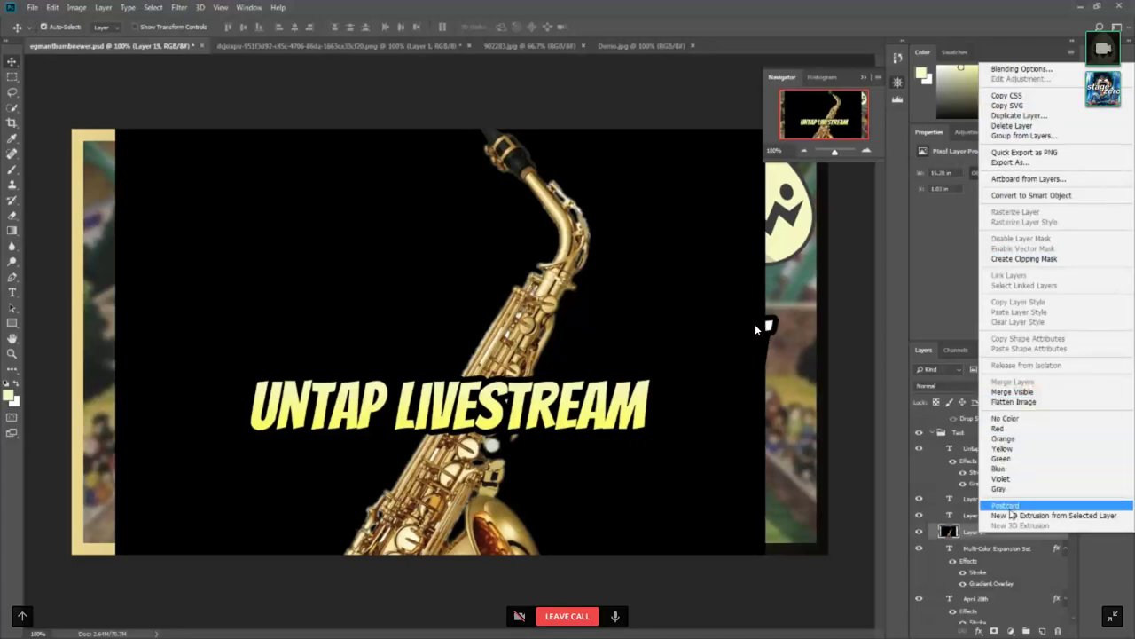
pyautogui.click(988, 541)
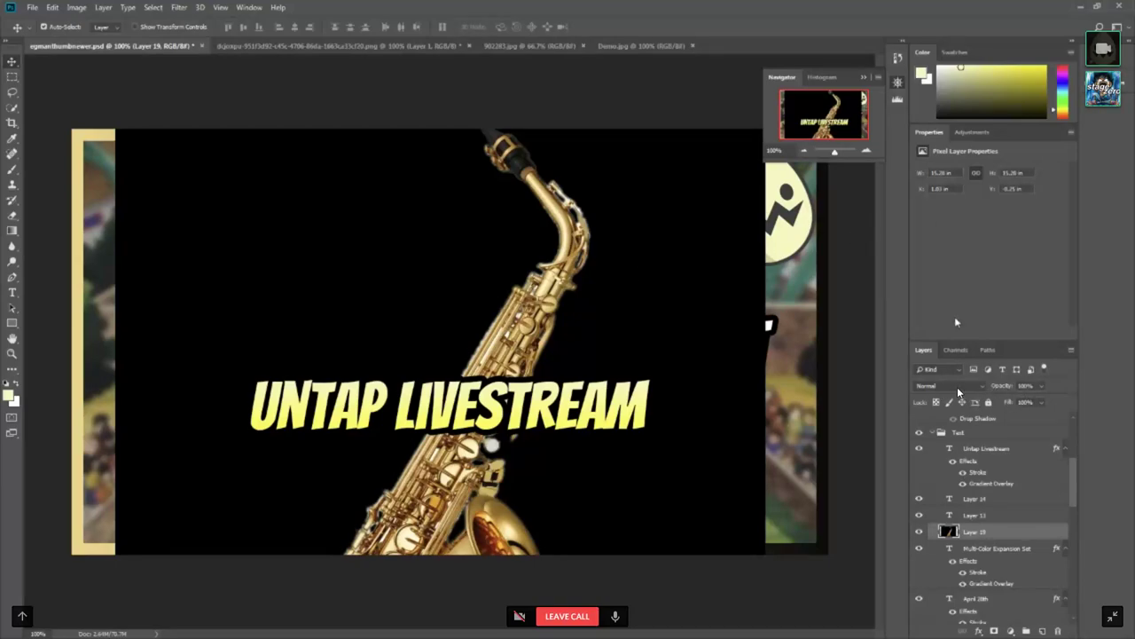
pyautogui.click(962, 388)
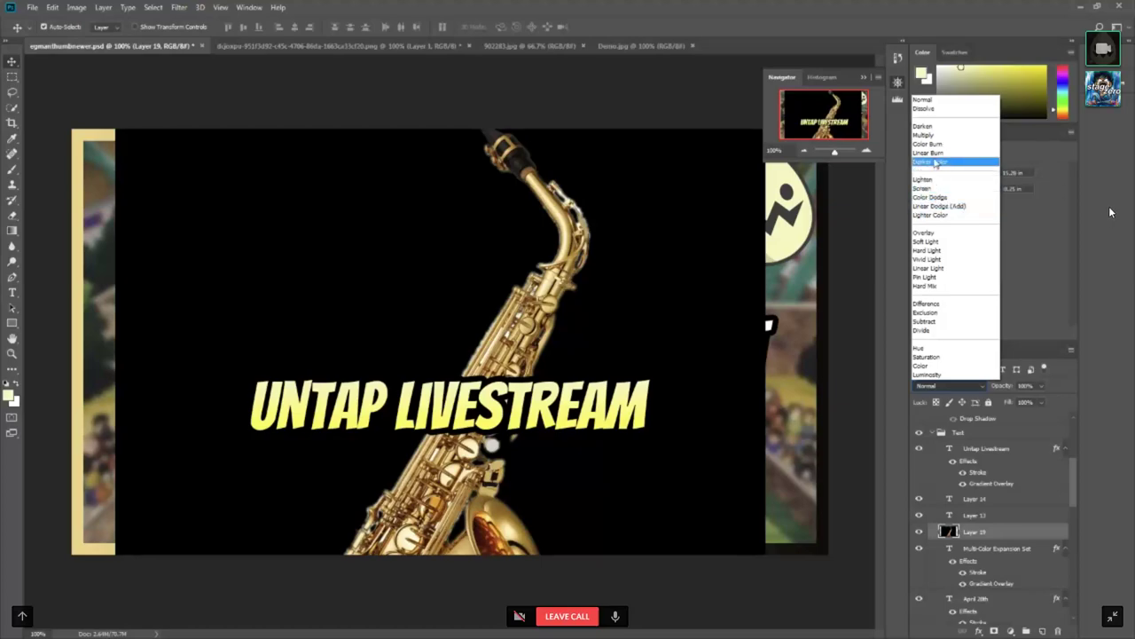
pyautogui.click(931, 136)
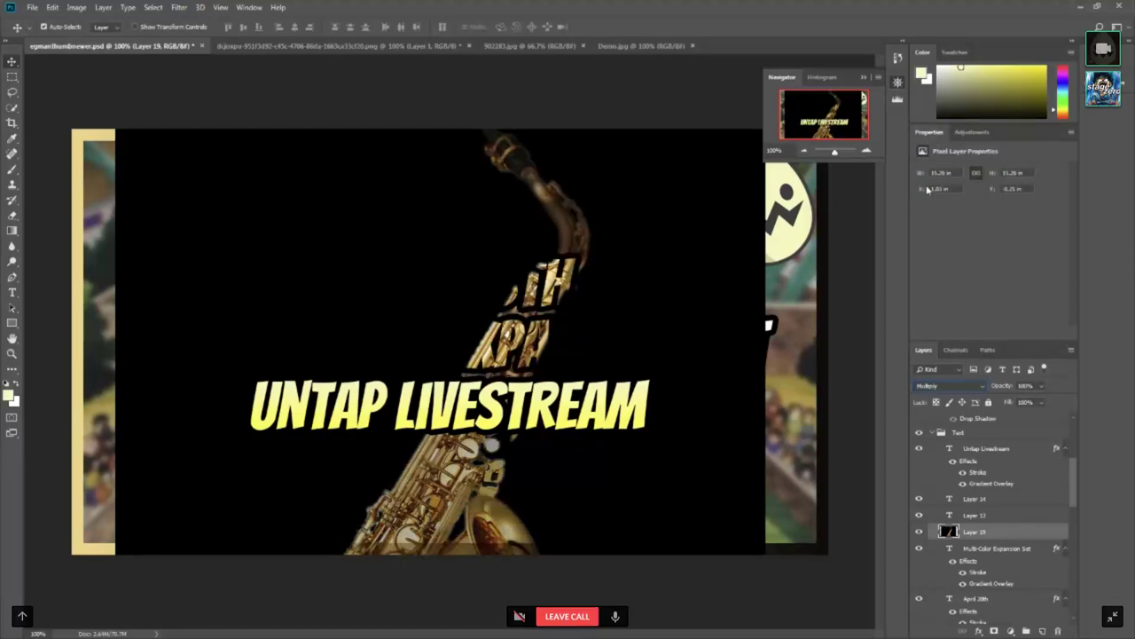
pyautogui.click(948, 386)
pyautogui.click(927, 127)
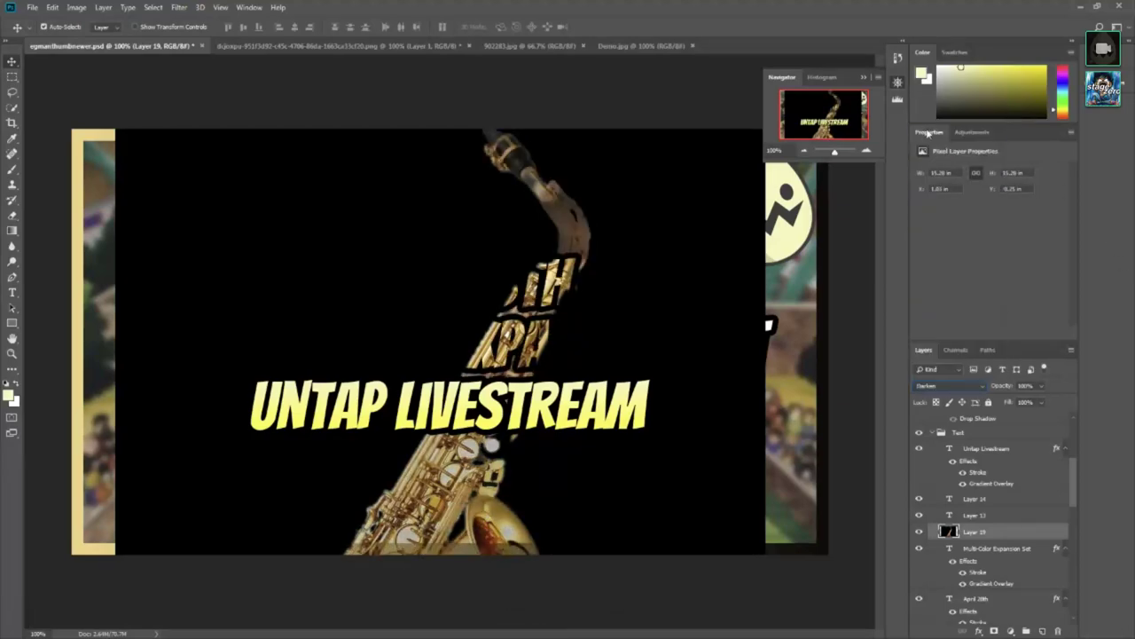
pyautogui.click(942, 385)
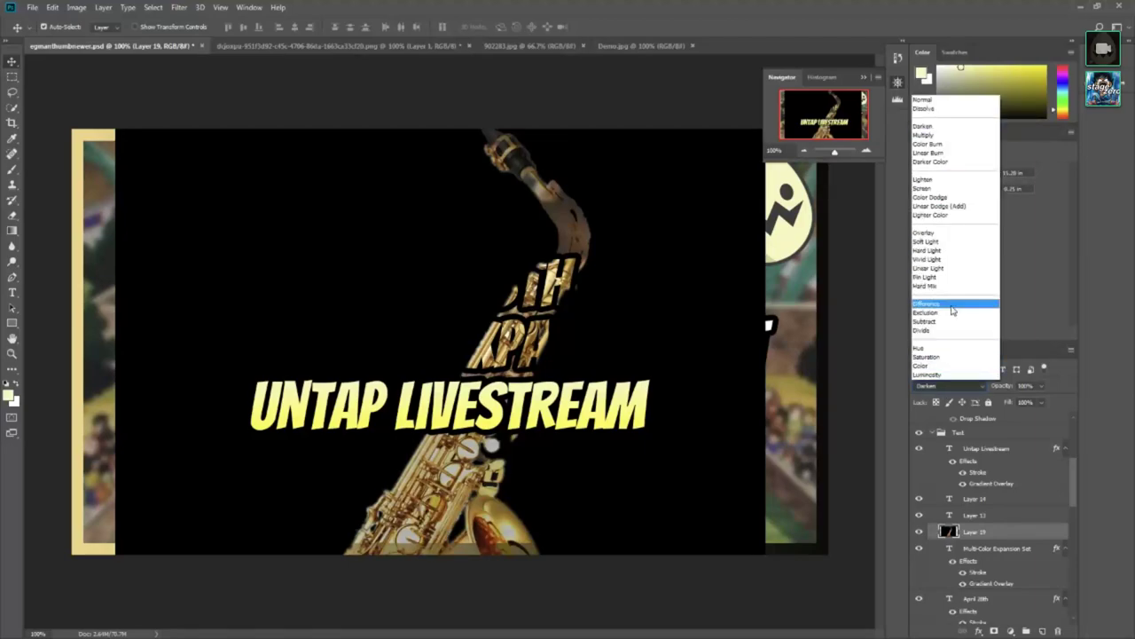
pyautogui.click(927, 102)
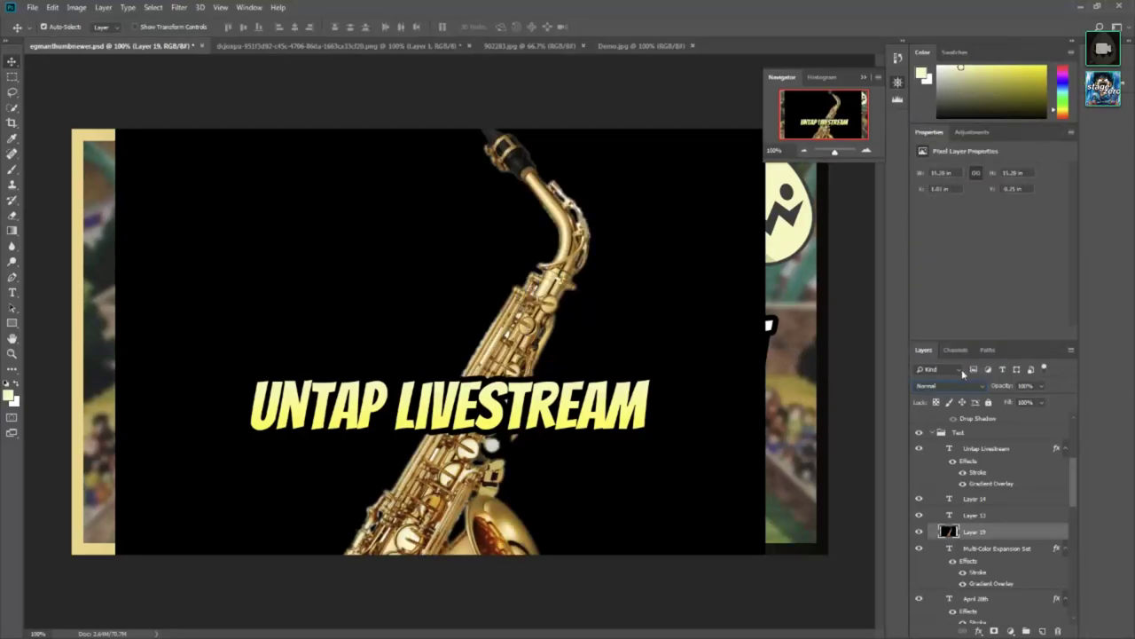
# Step: Preview further saxophone blend modes such as Subtract and Hue, then go to the browser
pyautogui.press('Down')
pyautogui.press('Down')
pyautogui.press('Down')
pyautogui.press('Down')
pyautogui.press('Down')
pyautogui.press('Down')
pyautogui.press('Down')
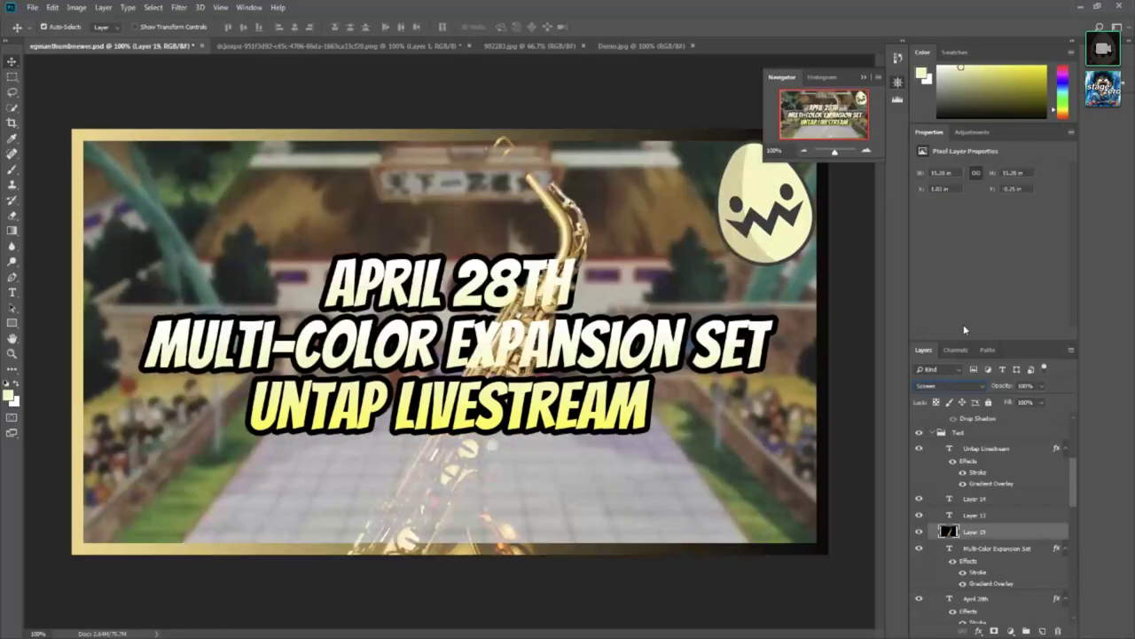
pyautogui.press('Down')
pyautogui.press('Down')
pyautogui.press('Down')
pyautogui.press('Down')
pyautogui.press('Down')
pyautogui.hotkey('shift', '+')
pyautogui.hotkey('shift', '+')
pyautogui.hotkey('shift', '+')
pyautogui.hotkey('shift', '+')
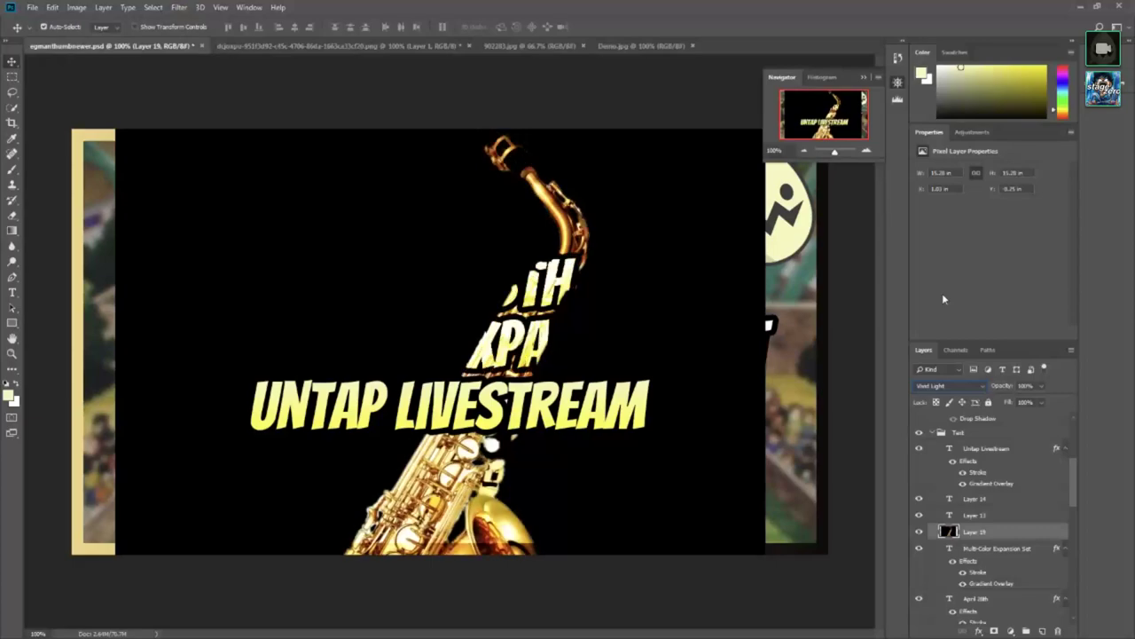
pyautogui.hotkey('shift', '+')
pyautogui.hotkey('shift', '+')
pyautogui.hotkey('shift', '+')
pyautogui.hotkey('shift', '+')
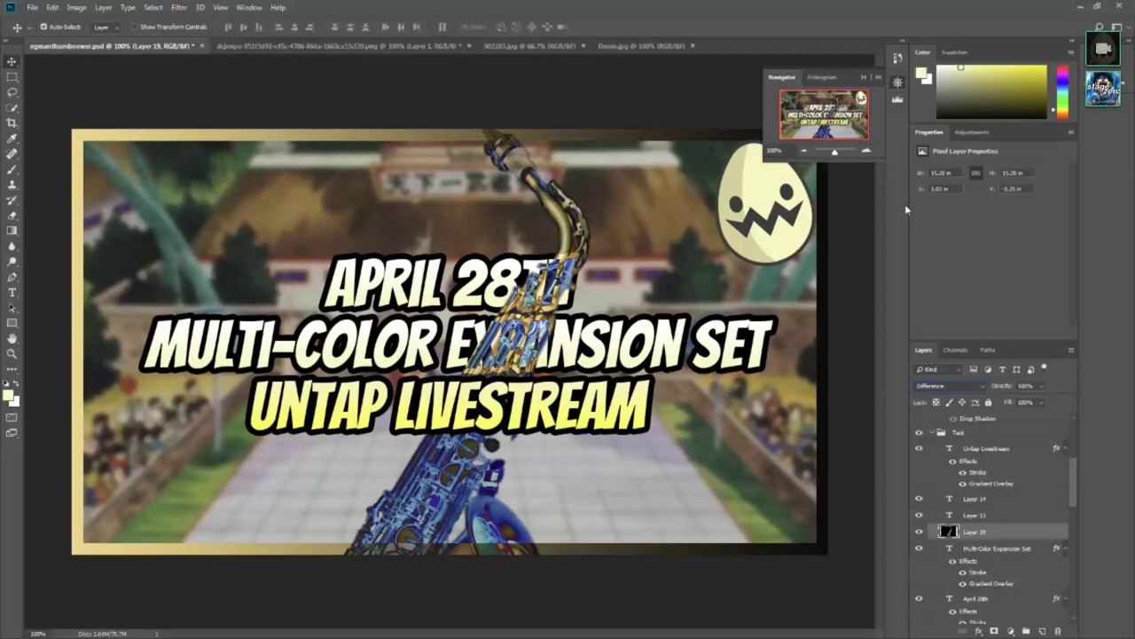
pyautogui.hotkey('shift', '+')
pyautogui.hotkey('shift', '+')
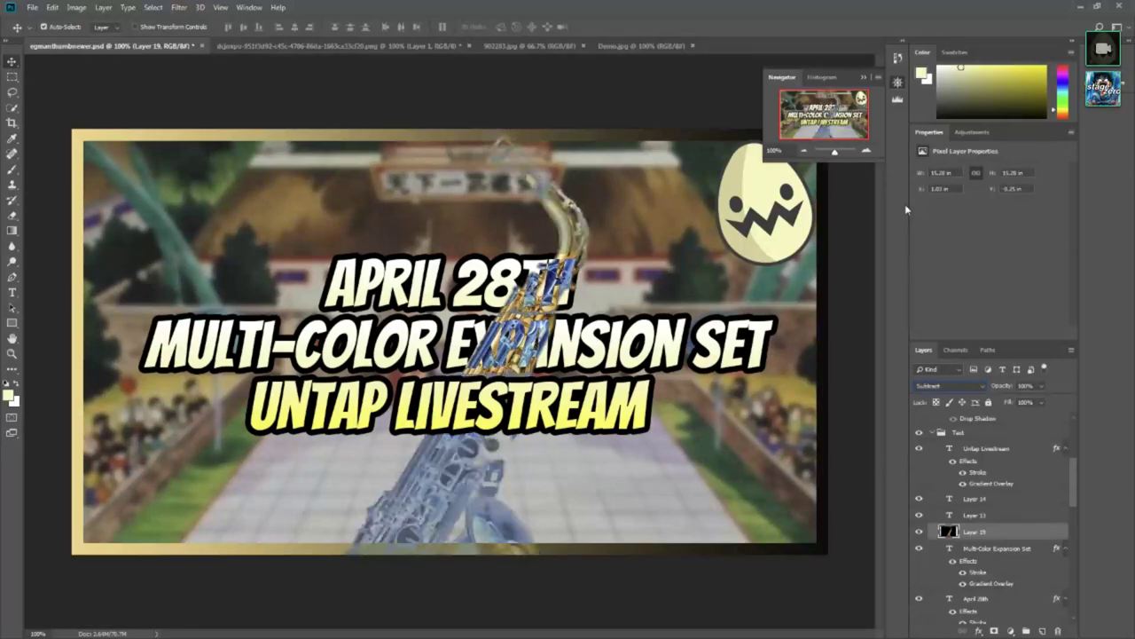
pyautogui.hotkey('shift', '+')
pyautogui.hotkey('shift', '+')
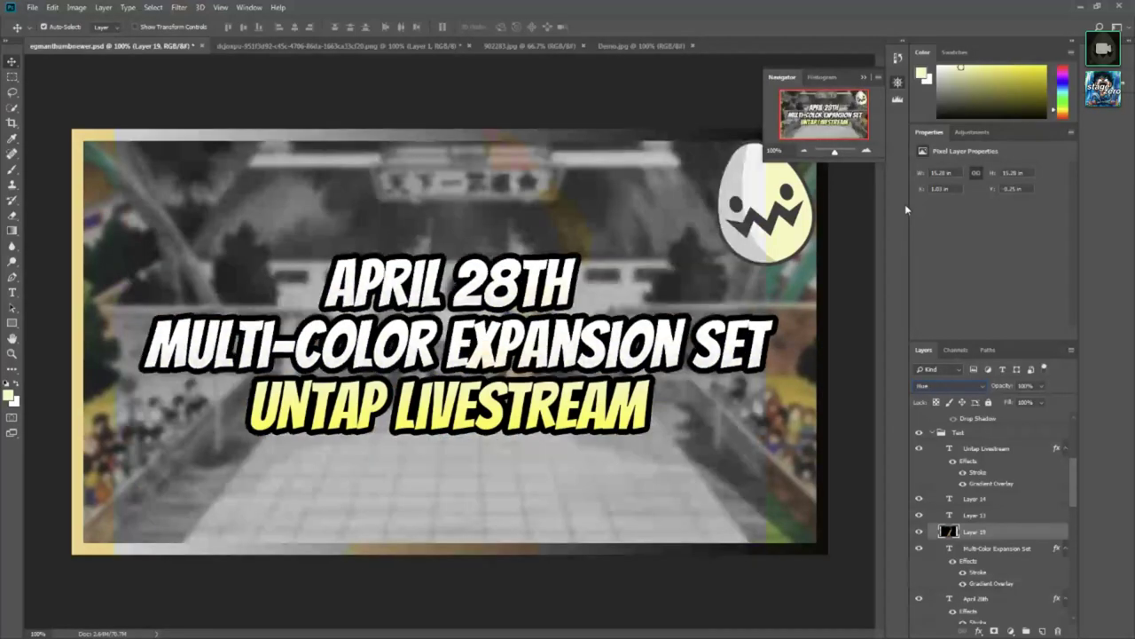
pyautogui.hotkey('shift', '+')
pyautogui.hotkey('shift', '+')
pyautogui.hotkey('shift', '+')
pyautogui.hotkey('shift', '-')
pyautogui.hotkey('shift', '-')
pyautogui.hotkey('shift', '-')
pyautogui.hotkey('shift', '-')
pyautogui.hotkey('shift', '-')
pyautogui.hotkey('shift', '-')
pyautogui.hotkey('shift', '-')
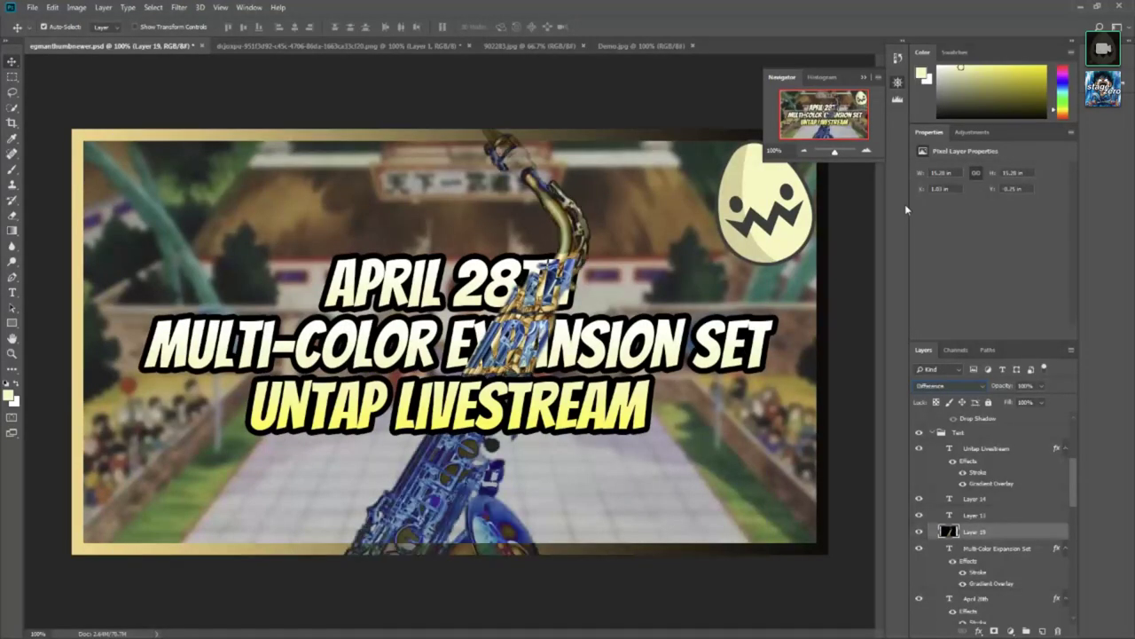
pyautogui.hotkey('shift', '-')
pyautogui.hotkey('shift', '-')
pyautogui.hotkey('shift', '-')
pyautogui.hotkey('shift', '-')
pyautogui.hotkey('shift', '-')
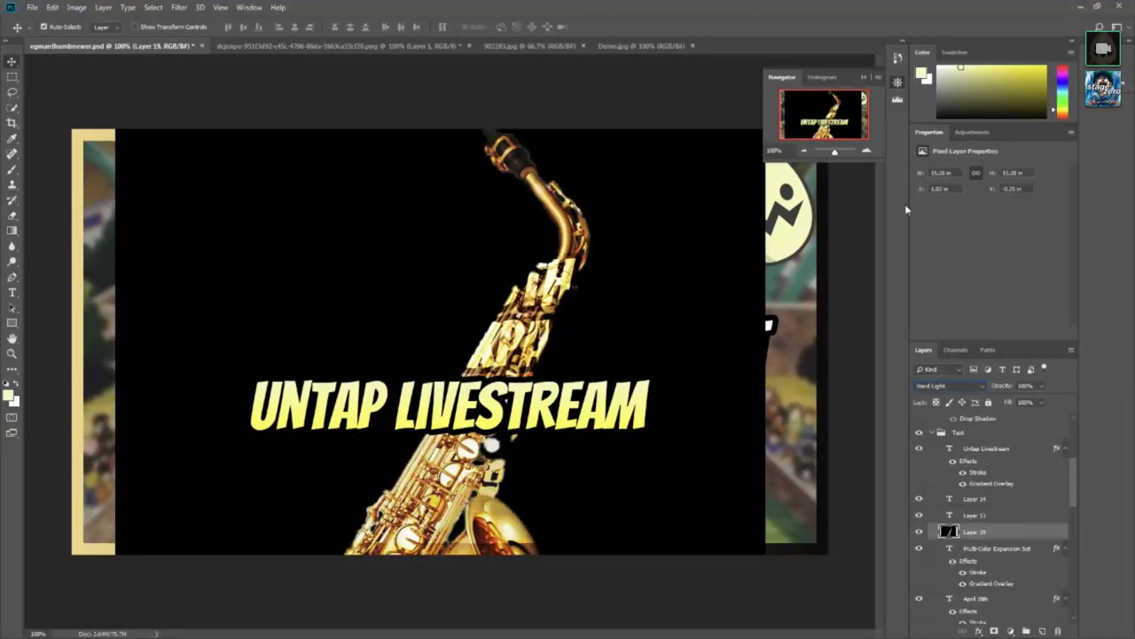
pyautogui.hotkey('shift', '-')
pyautogui.hotkey('shift', '-')
pyautogui.hotkey('shift', '-')
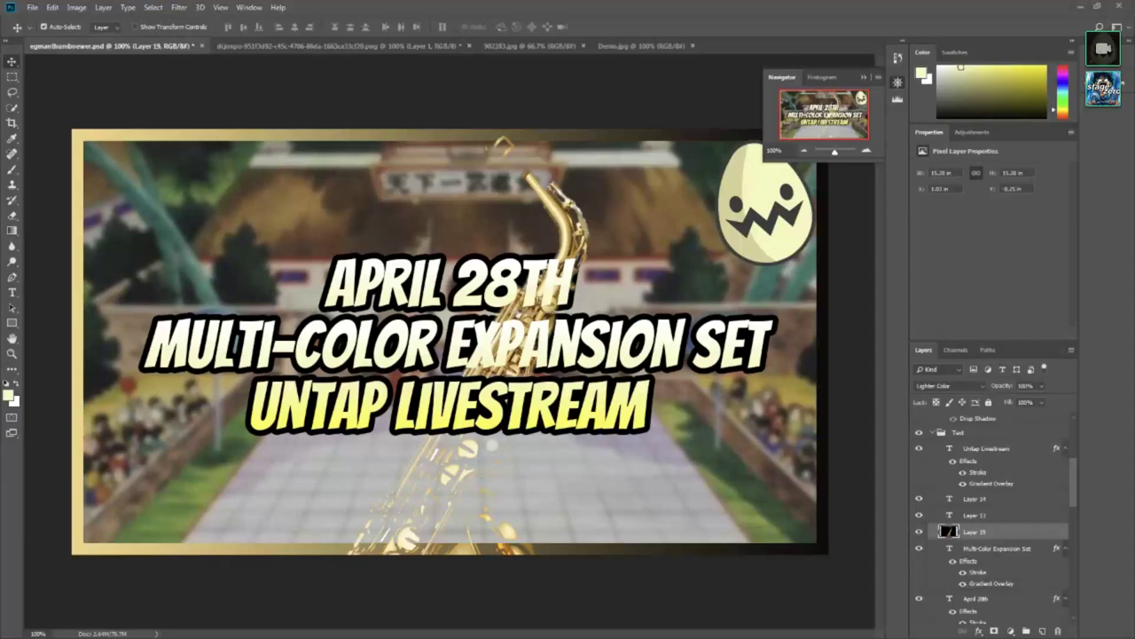
pyautogui.hotkey('alt', 'Tab')
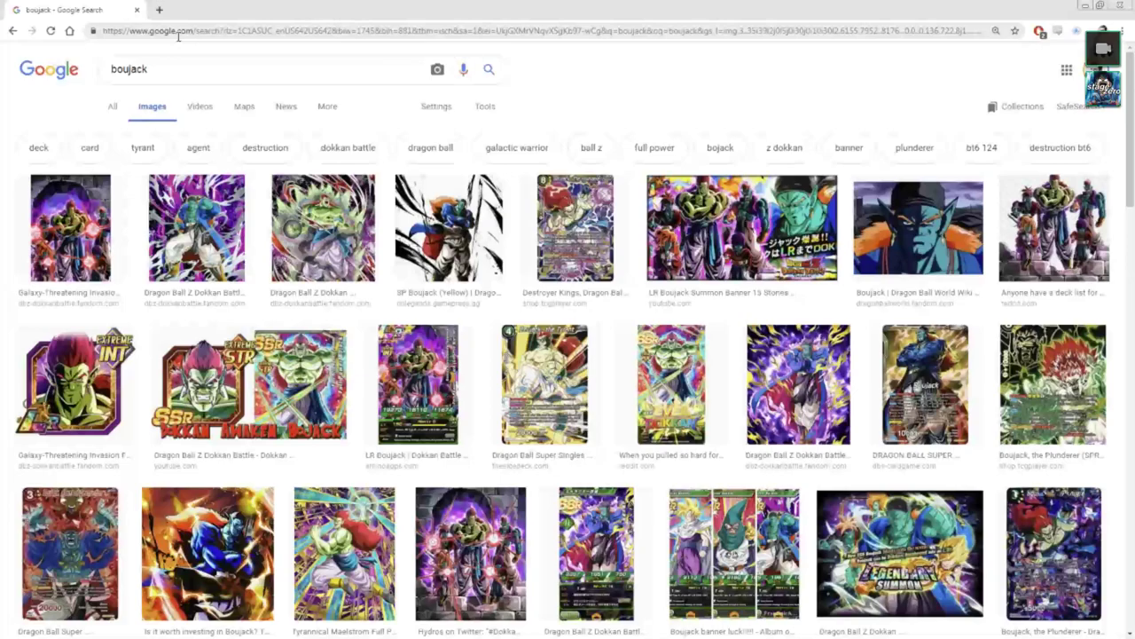
# Step: Browse the boujack web and image search results
pyautogui.click(113, 107)
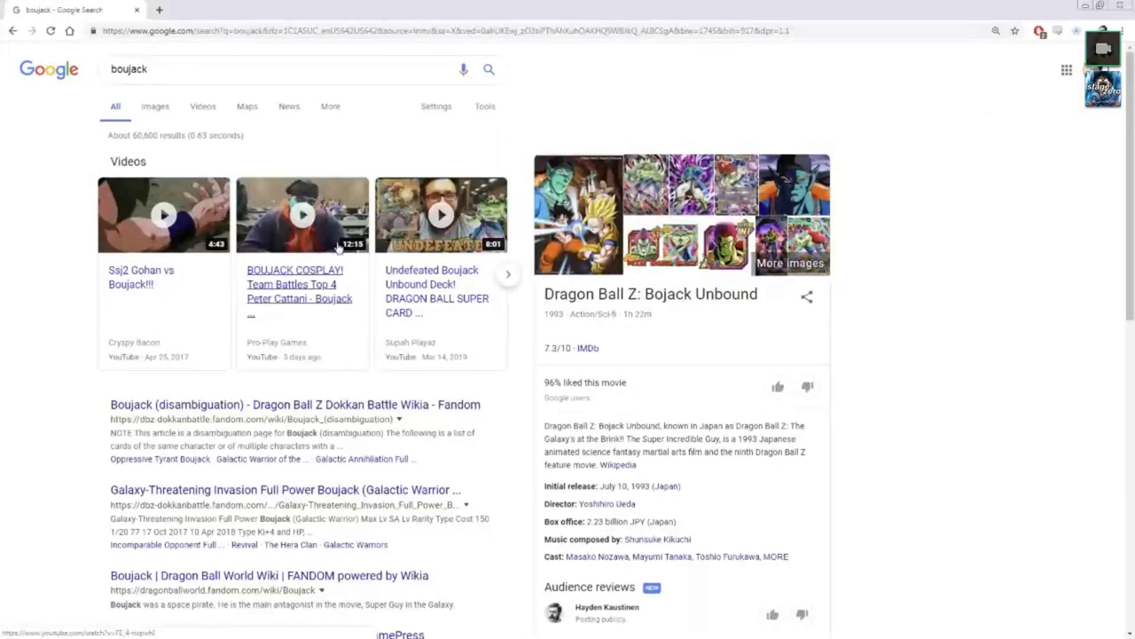
pyautogui.click(155, 106)
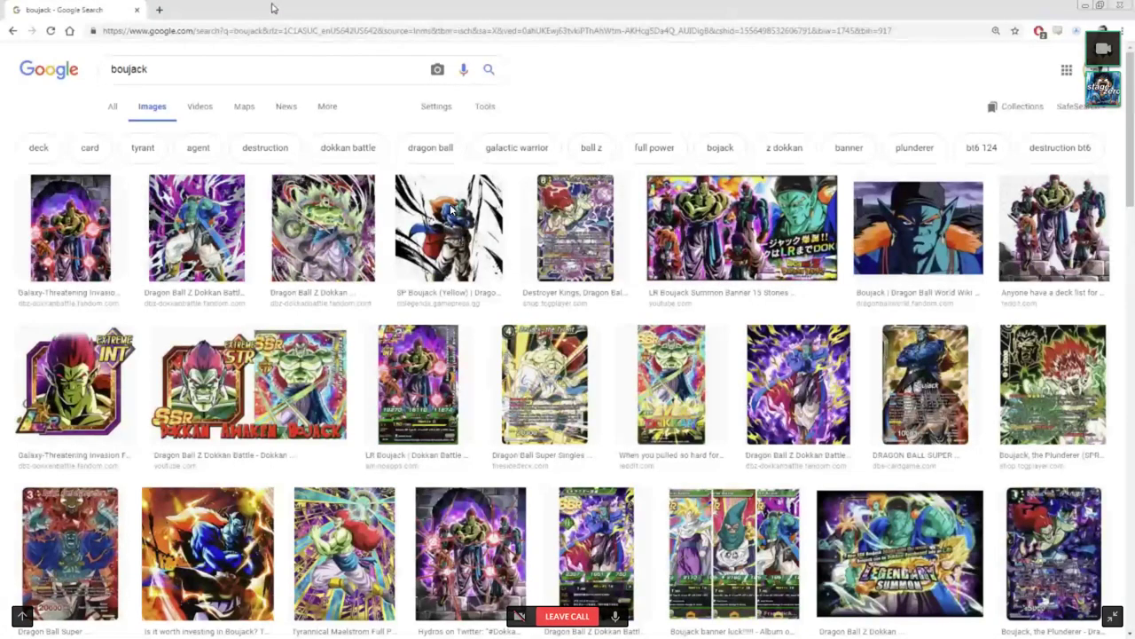
pyautogui.scroll(-2, 351, 298)
pyautogui.scroll(-3, 351, 298)
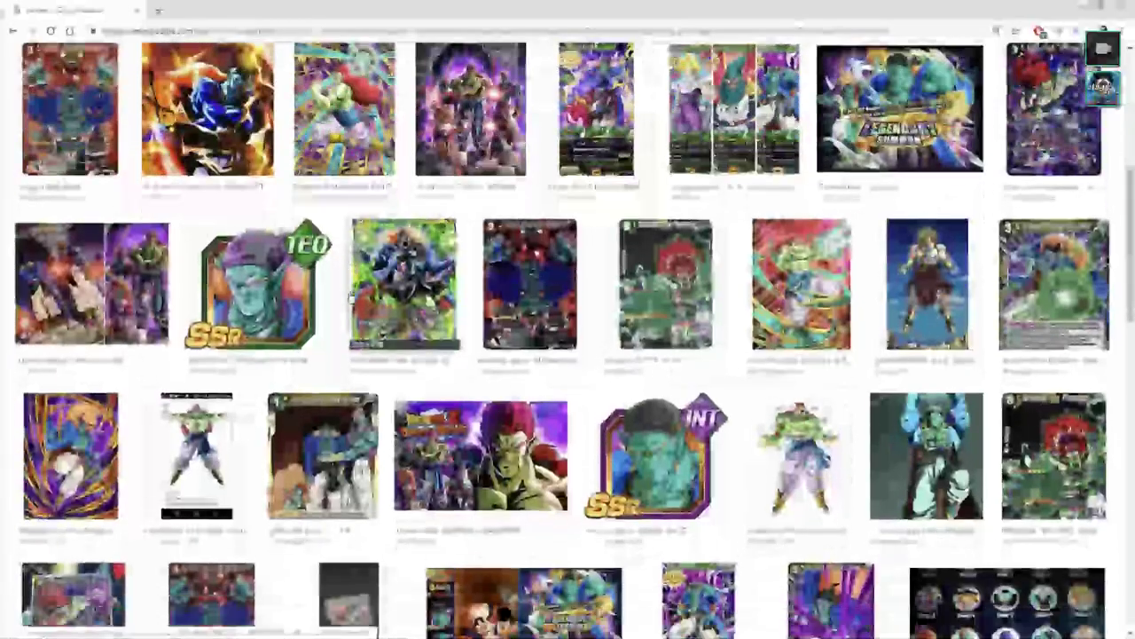
pyautogui.scroll(-2, 352, 298)
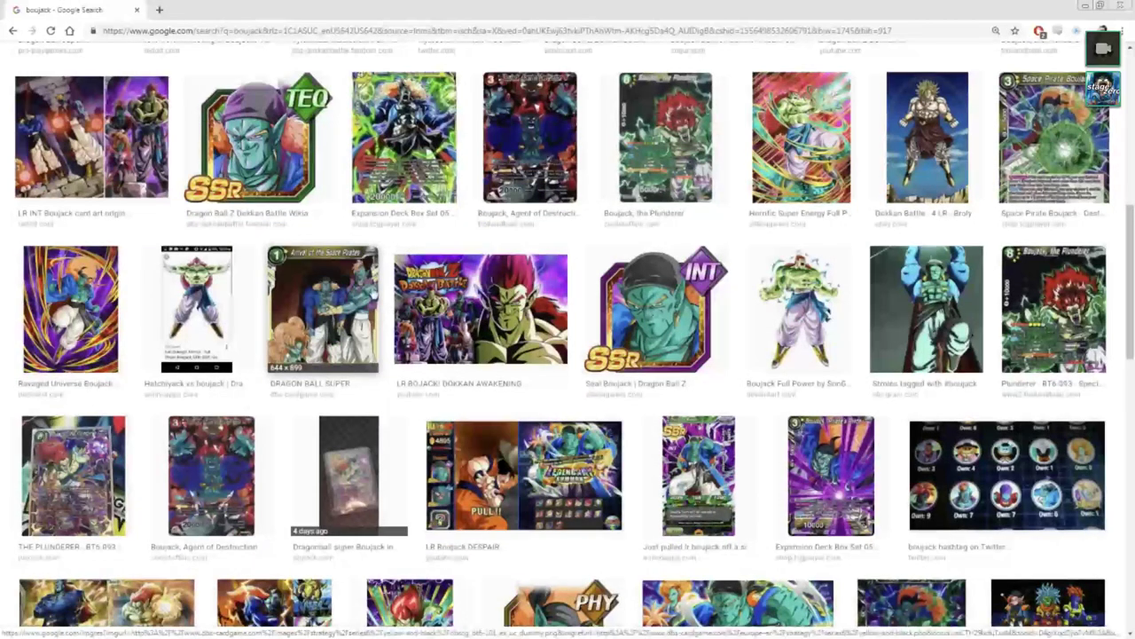
pyautogui.scroll(3, 351, 299)
pyautogui.scroll(5, 351, 298)
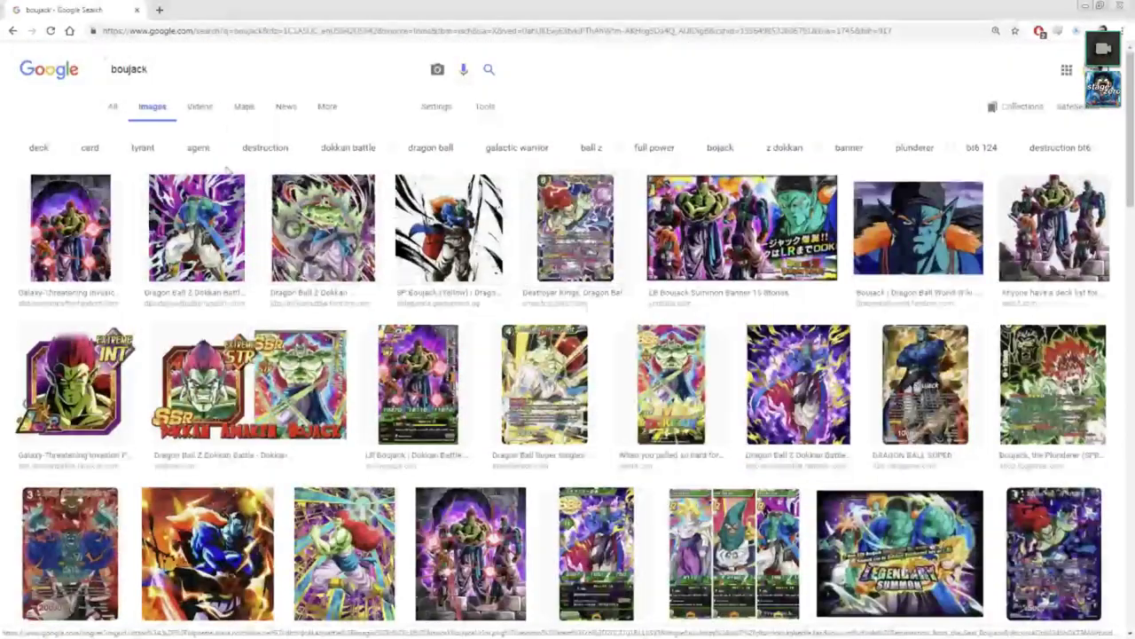
# Step: Search 'boujack transparent' and preview the wide Dragon Ball Legends Boujack banner
pyautogui.click(190, 73)
pyautogui.write('tran')
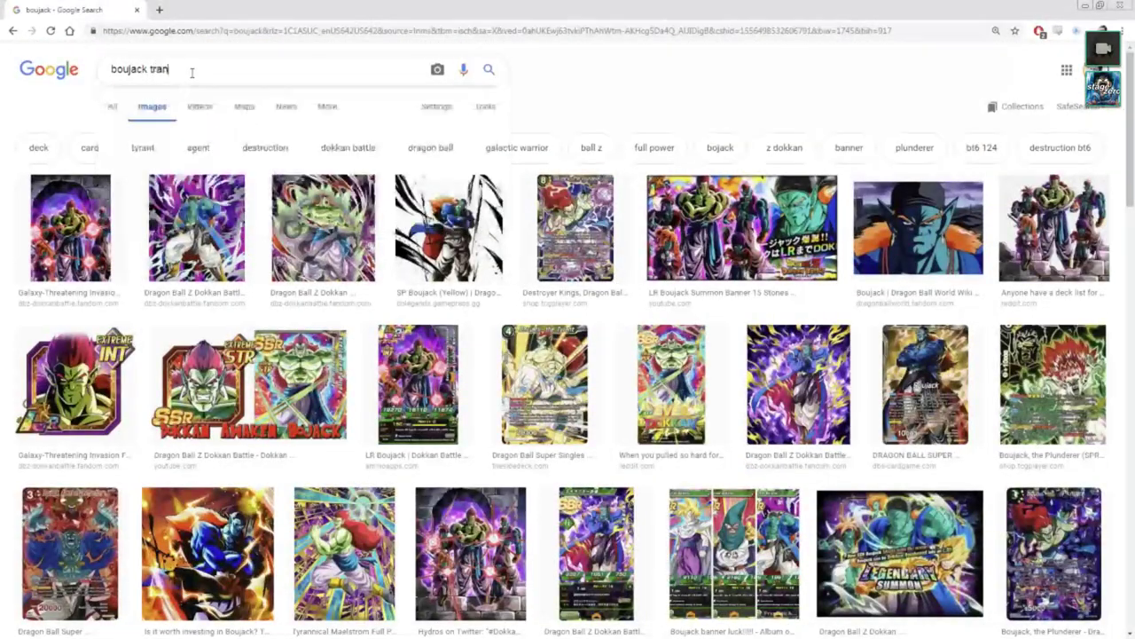
pyautogui.write('sparent')
pyautogui.press('Return')
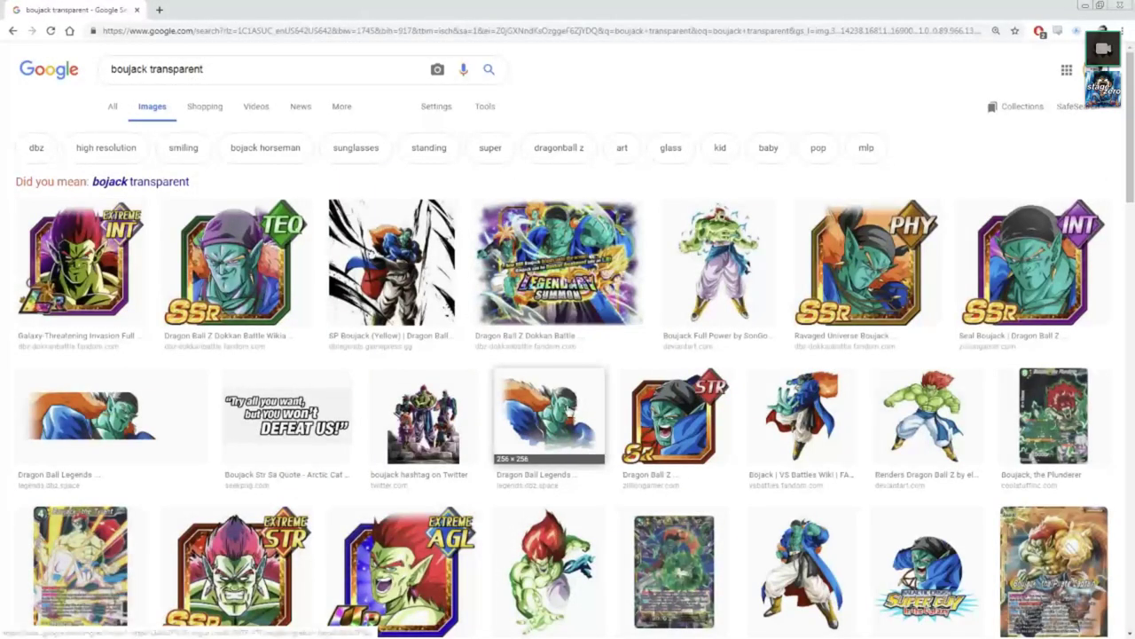
pyautogui.click(550, 417)
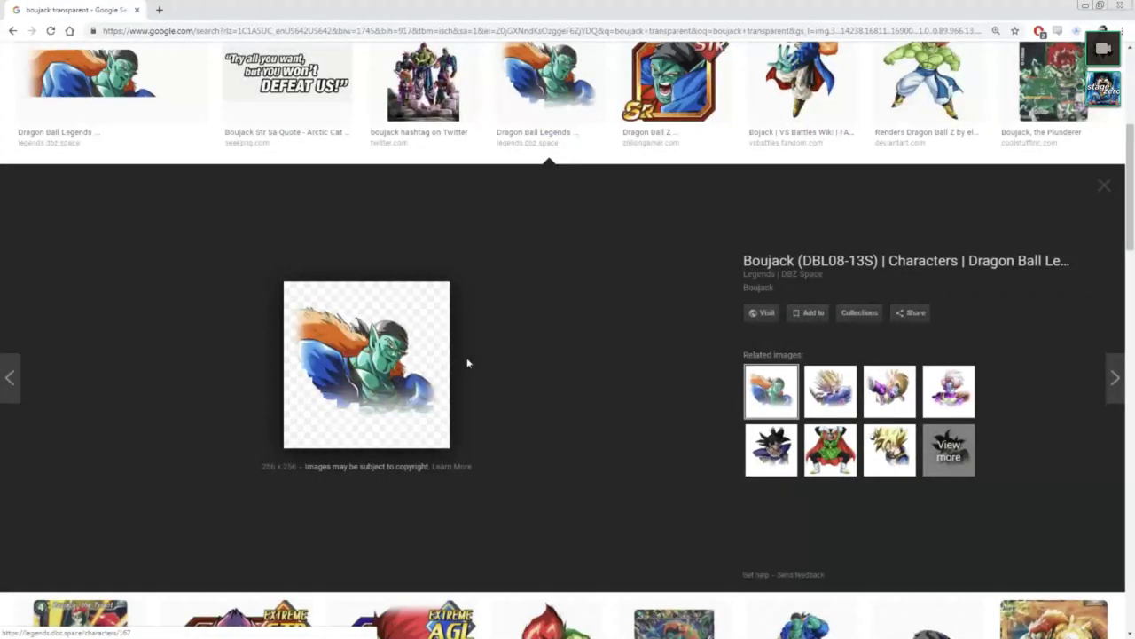
pyautogui.click(1100, 187)
pyautogui.click(106, 80)
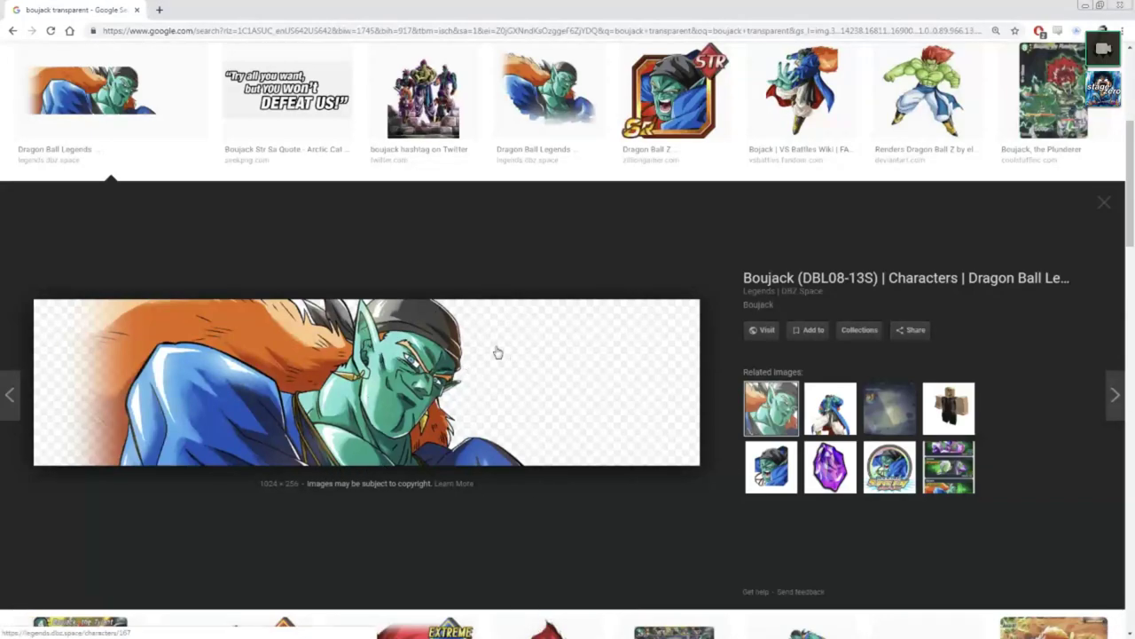
pyautogui.hotkey('alt', 'Tab')
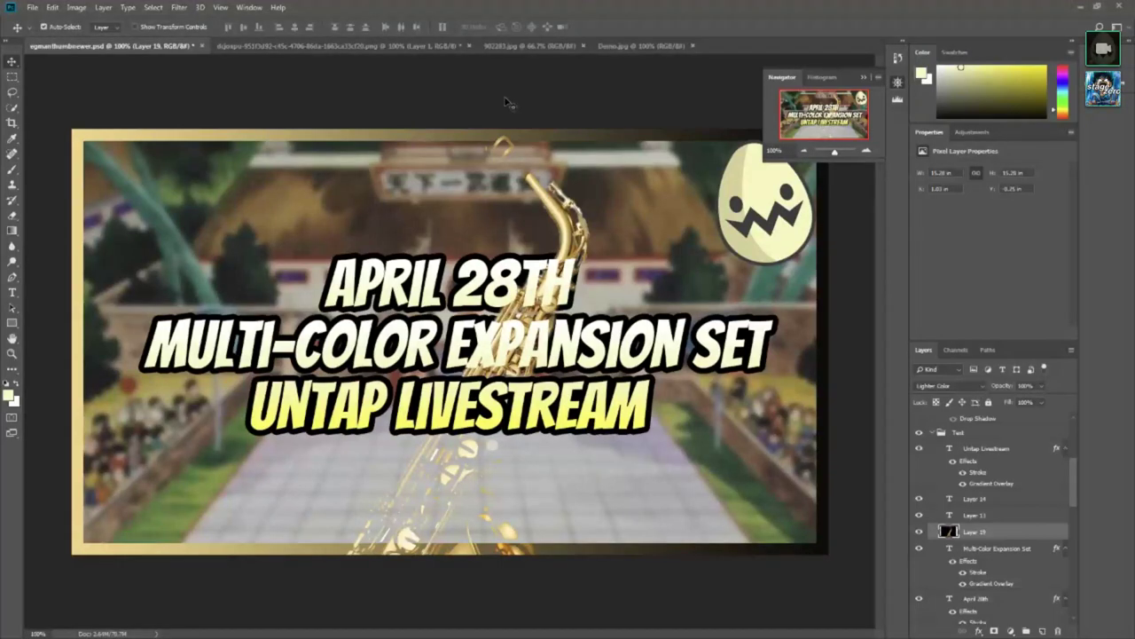
# Step: Paste into Photoshop, delete the unwanted saxophone layer, and return to the Boujack preview
pyautogui.hotkey('ctrl', 'v')
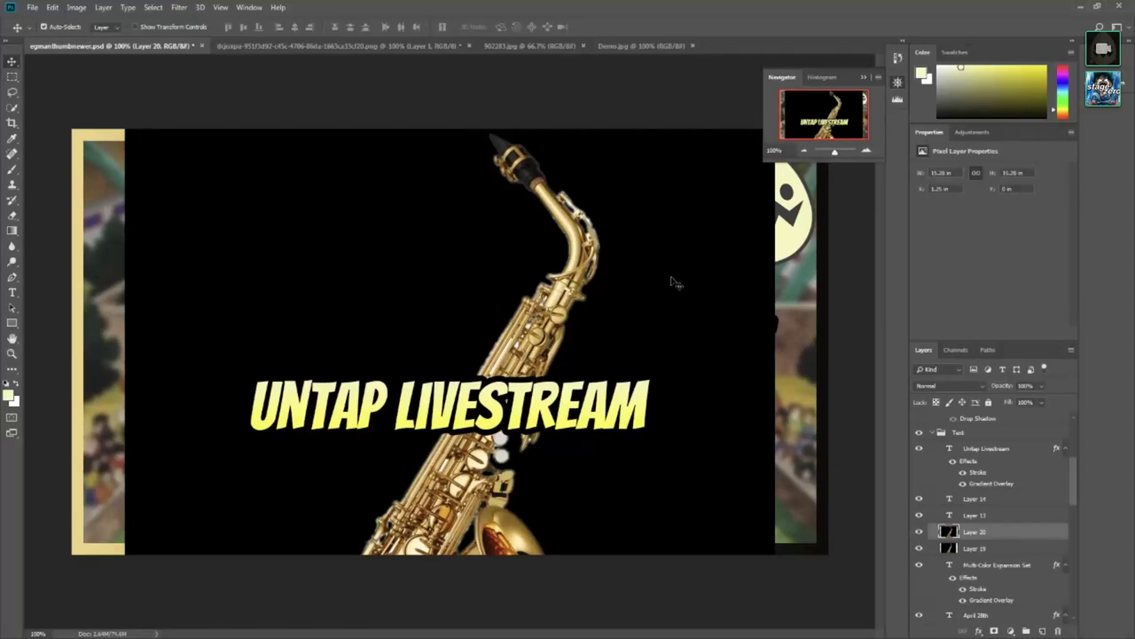
pyautogui.press('Delete')
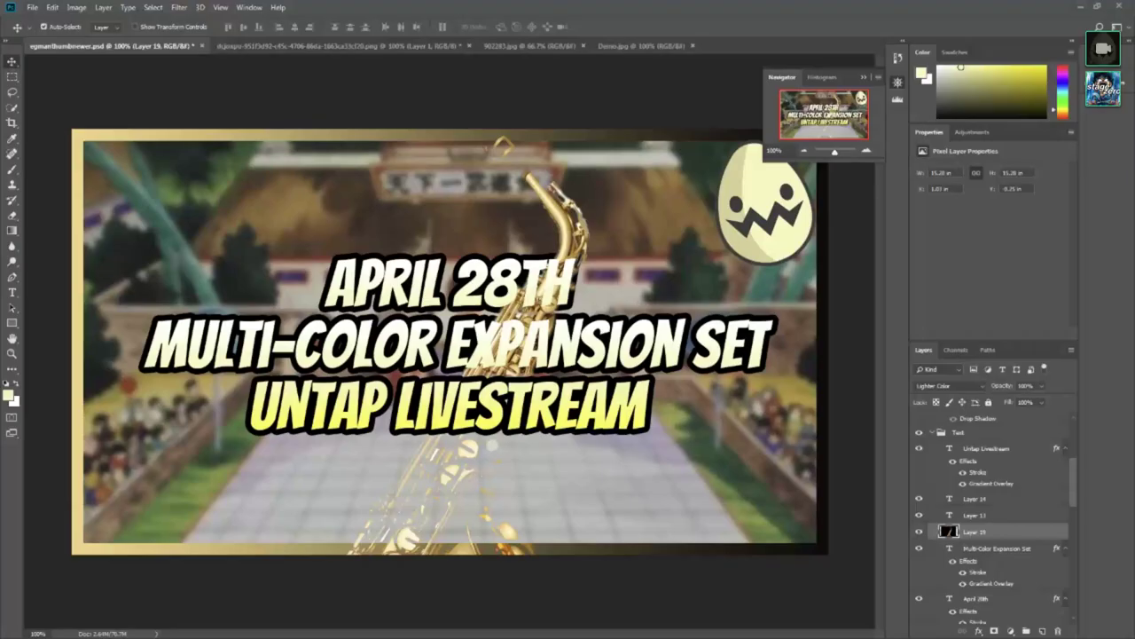
pyautogui.hotkey('alt', 'Tab')
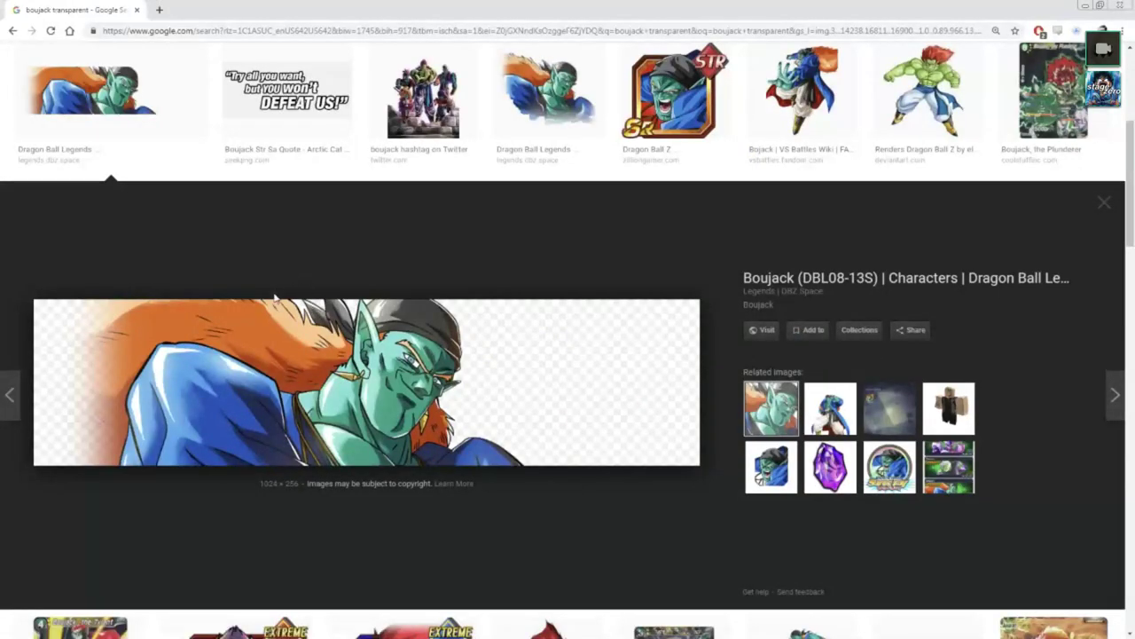
# Step: Copy the wide Boujack preview image and switch back to Photoshop
pyautogui.rightClick(238, 349)
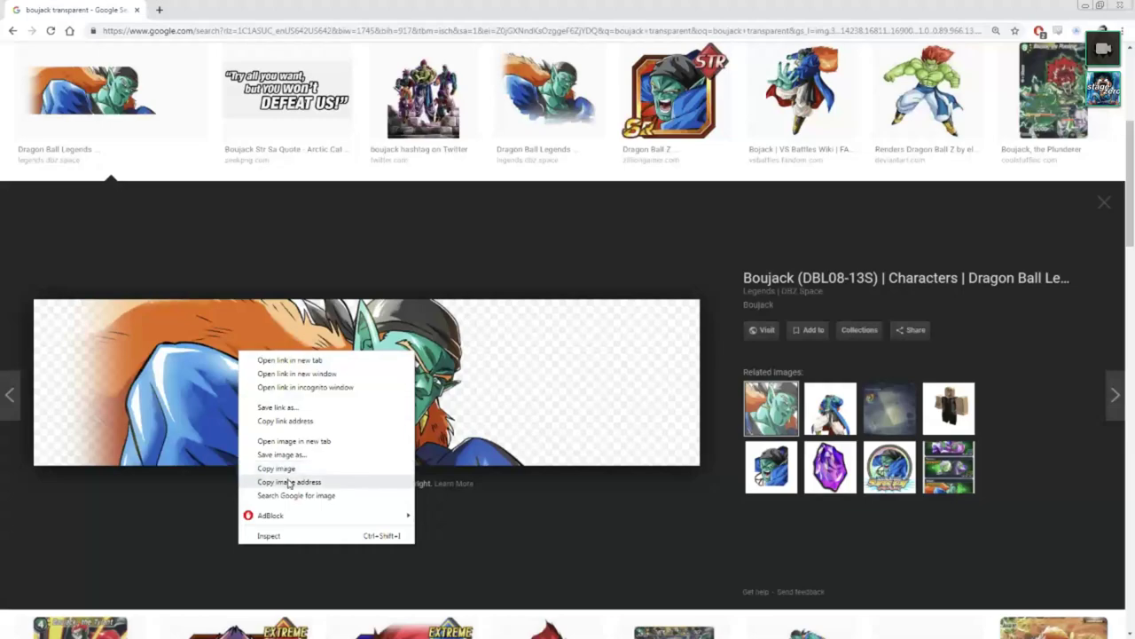
pyautogui.click(277, 468)
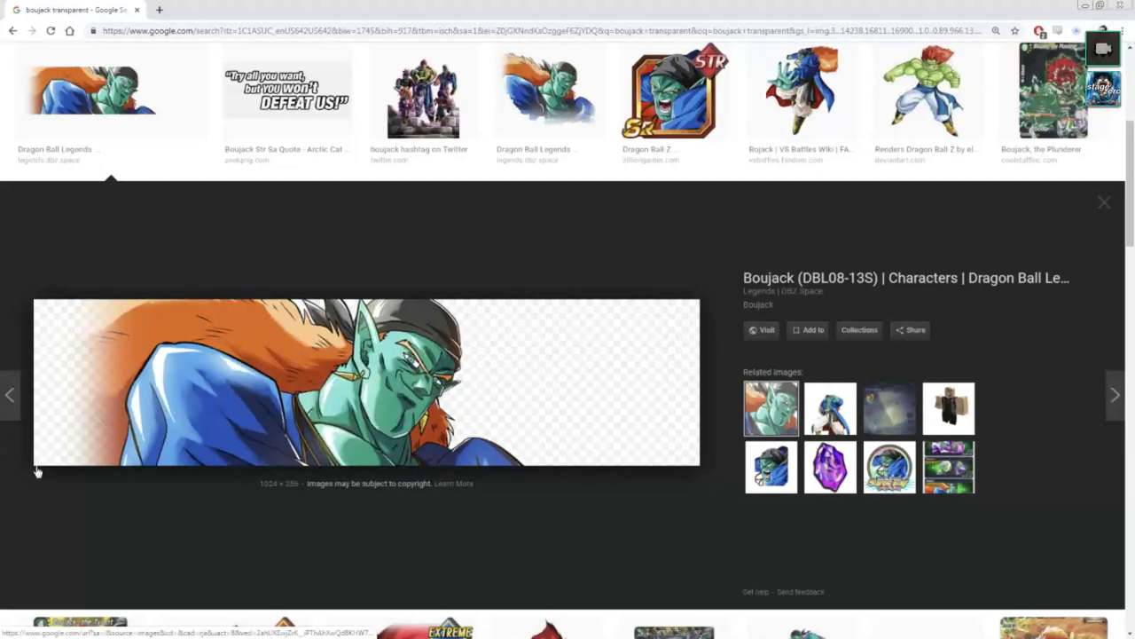
pyautogui.hotkey('alt', 'Tab')
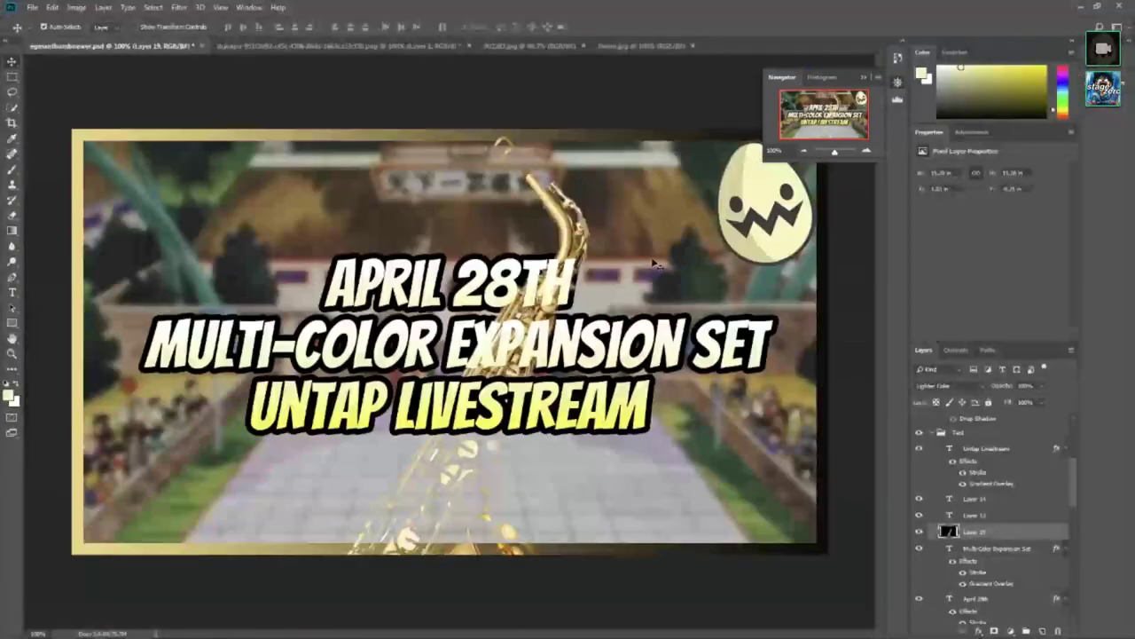
# Step: Paste the Boujack artwork as Layer 20 and try Difference and Soft Light blending
pyautogui.hotkey('ctrl', 'v')
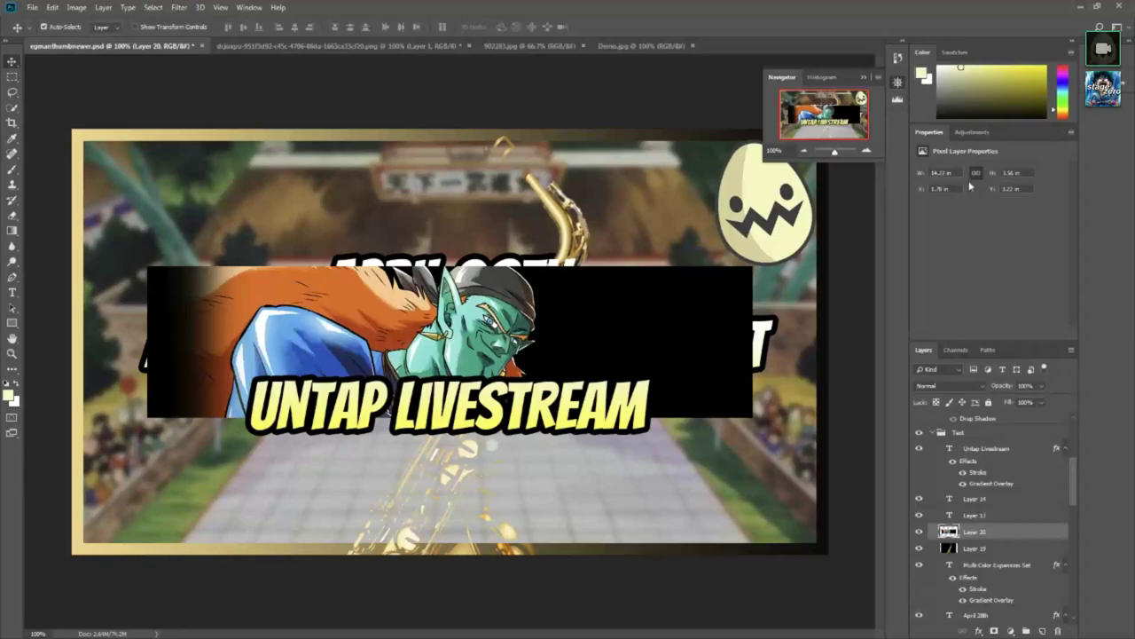
pyautogui.click(948, 385)
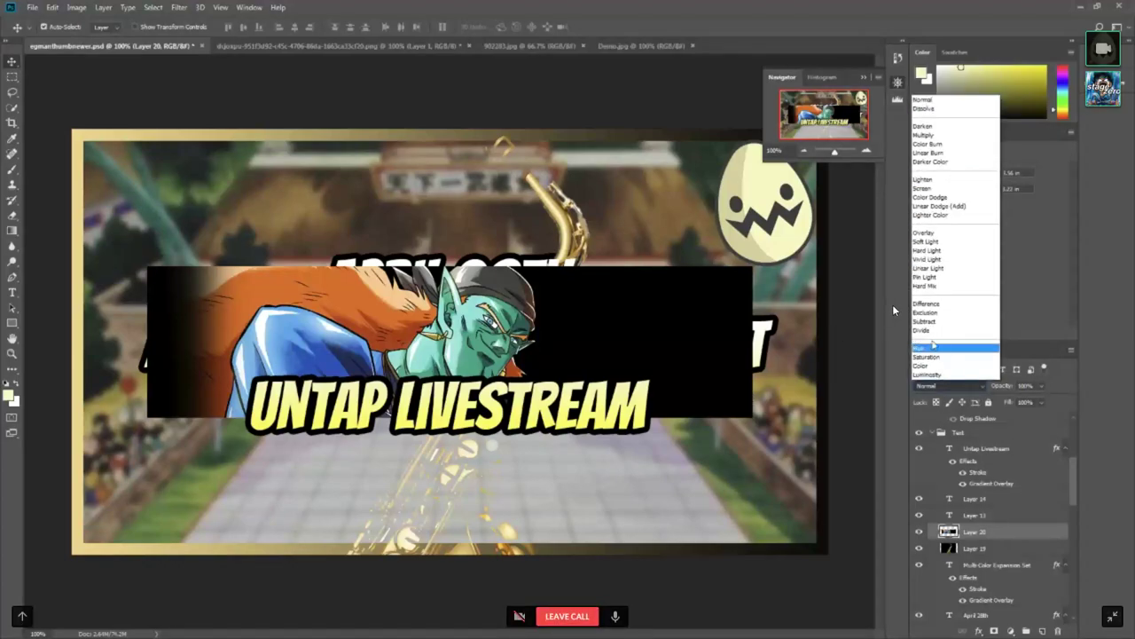
pyautogui.click(935, 304)
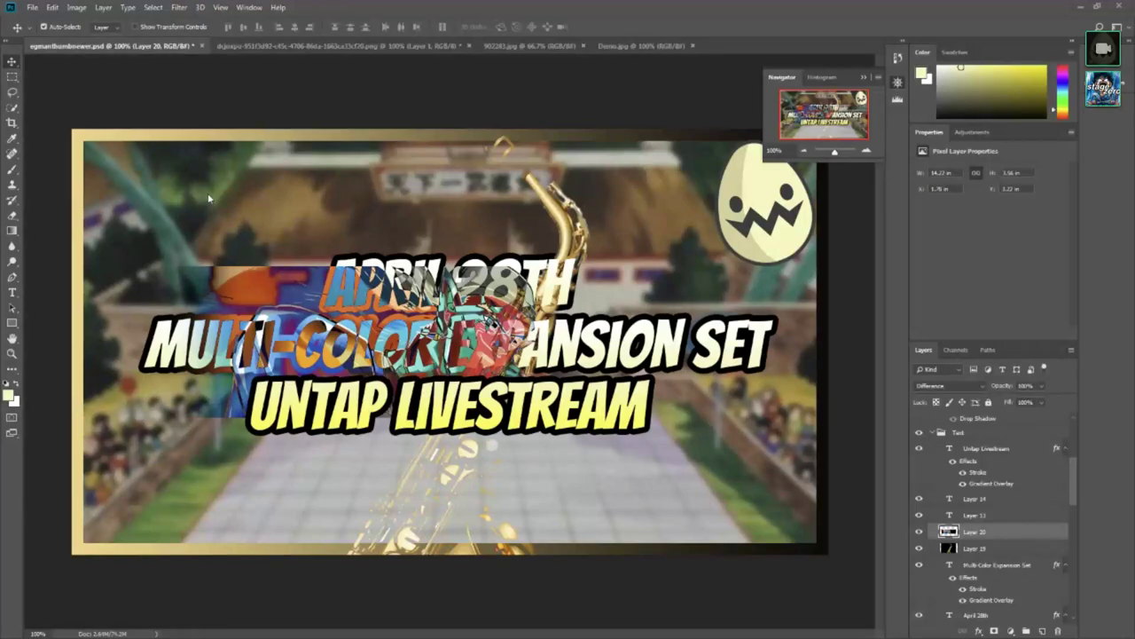
pyautogui.click(941, 387)
pyautogui.click(927, 242)
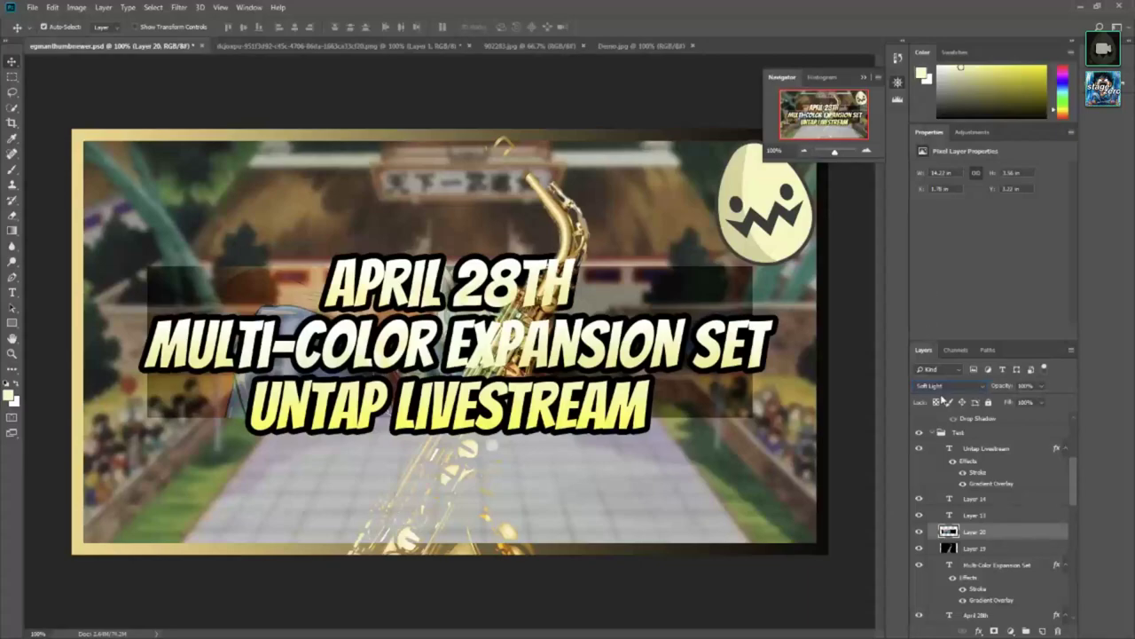
# Step: Step through neighbouring blend modes on the Boujack layer, ending on Exclusion
pyautogui.press('Up')
pyautogui.press('Up')
pyautogui.press('Up')
pyautogui.press('Up')
pyautogui.press('Up')
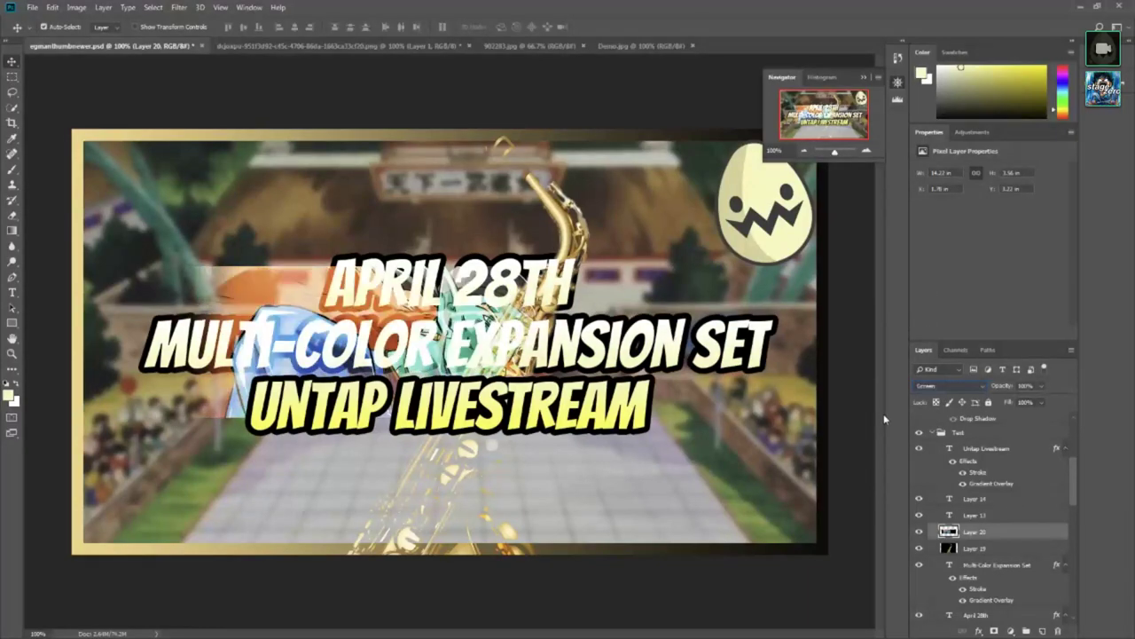
pyautogui.press('Up')
pyautogui.press('Up')
pyautogui.press('Down')
pyautogui.press('Down')
pyautogui.press('Down')
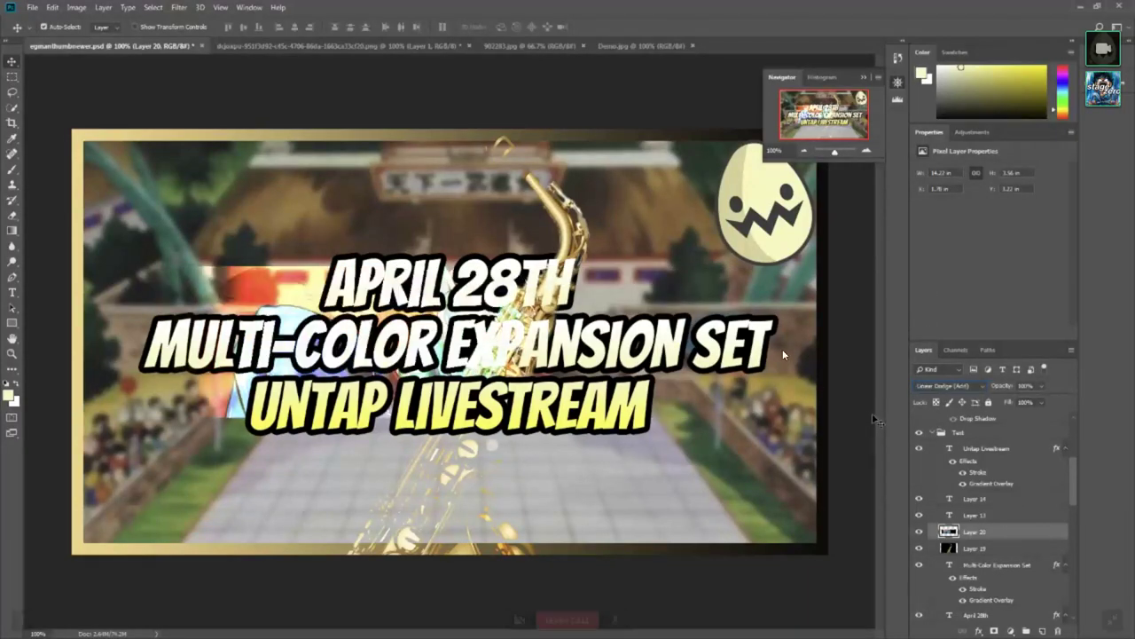
pyautogui.press('Down')
pyautogui.press('Down')
pyautogui.press('Down')
pyautogui.press('Down')
pyautogui.press('Down')
pyautogui.press('Down')
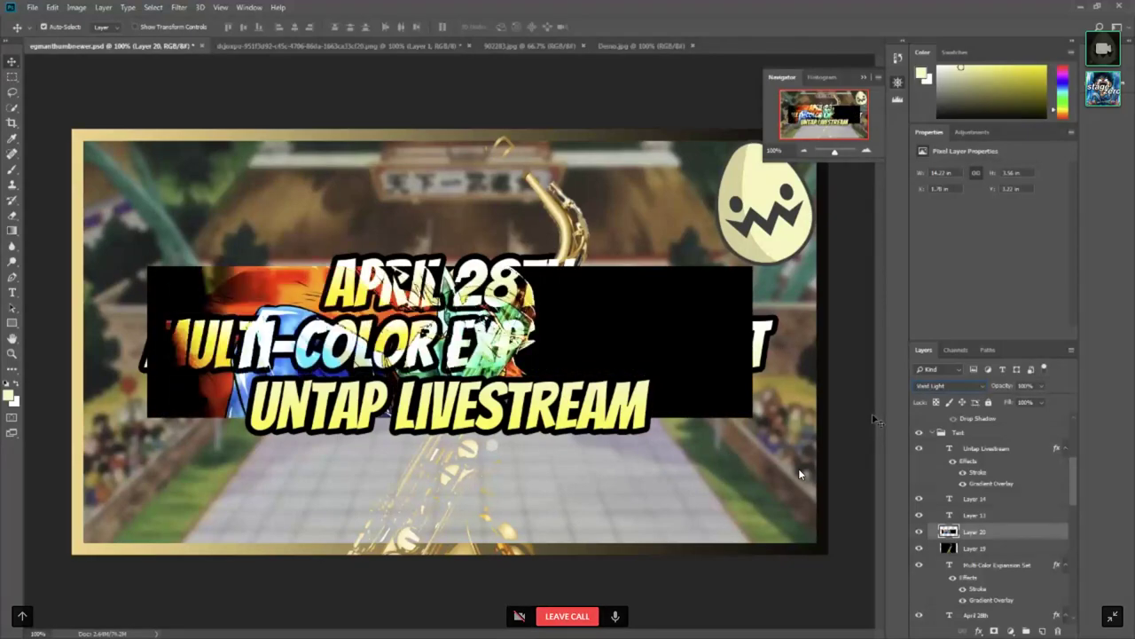
pyautogui.press('Down')
pyautogui.press('Down')
pyautogui.press('Down')
pyautogui.press('Down')
pyautogui.press('Down')
pyautogui.press('Down')
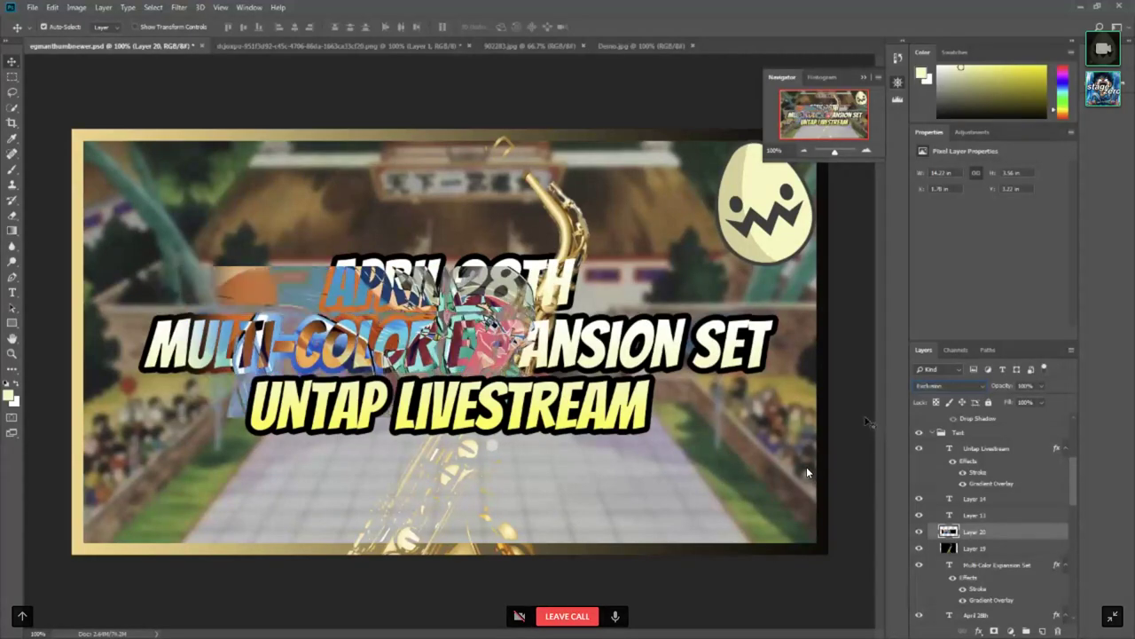
pyautogui.press('Down')
pyautogui.press('Down')
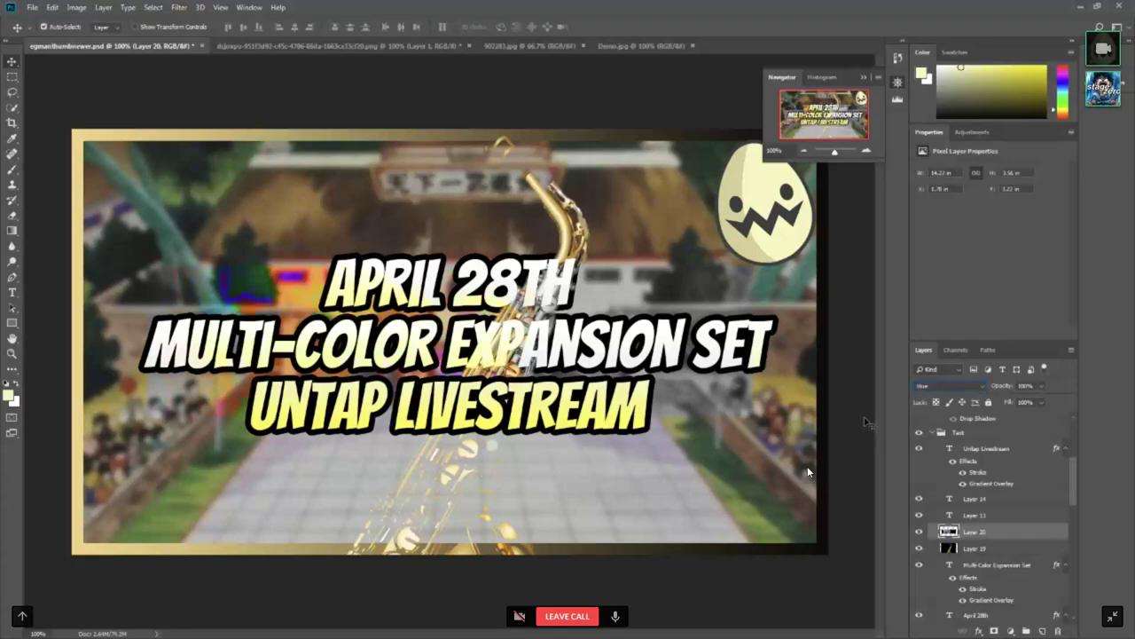
# Step: Move the Boujack artwork up-left over the arena and try Subtract blending
pyautogui.moveTo(492, 325); pyautogui.dragTo(333, 229)
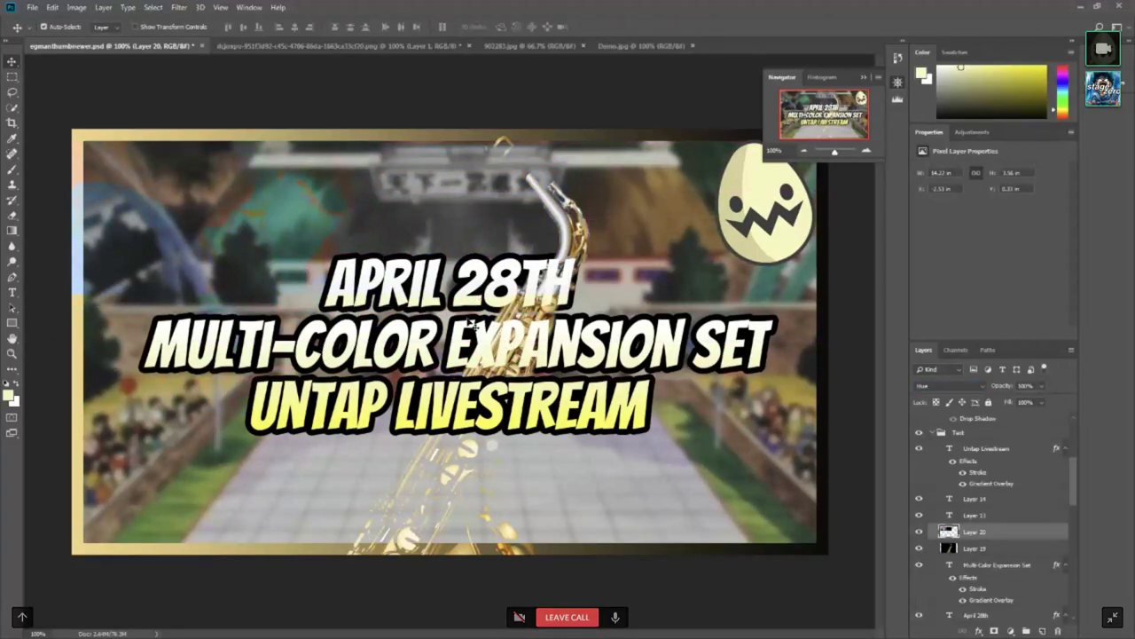
pyautogui.moveTo(321, 219); pyautogui.dragTo(418, 225)
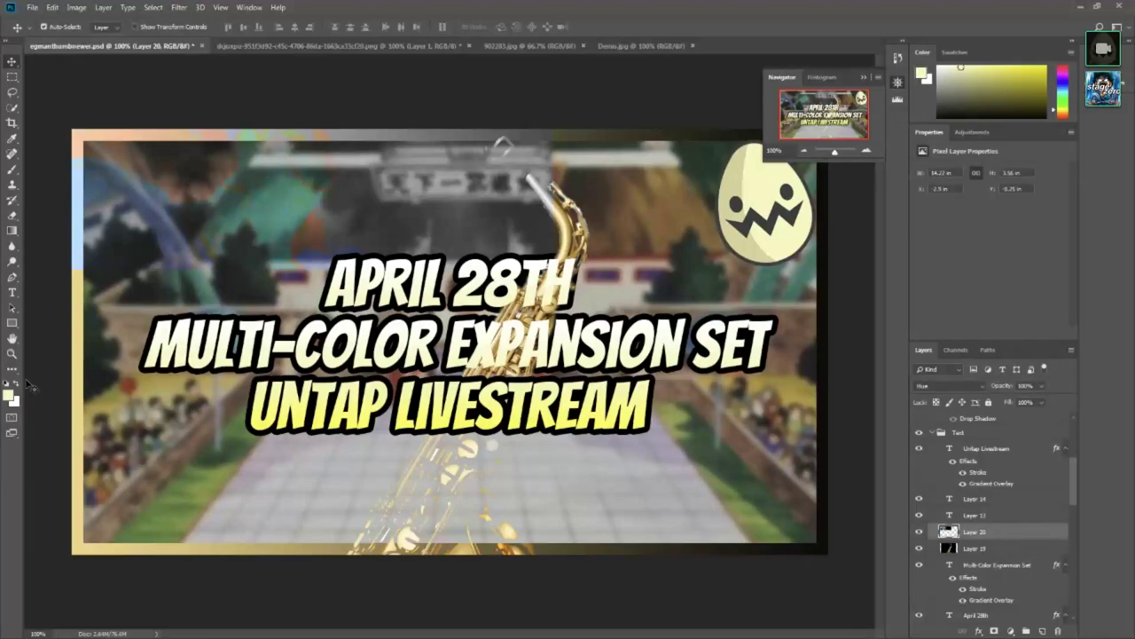
pyautogui.click(971, 386)
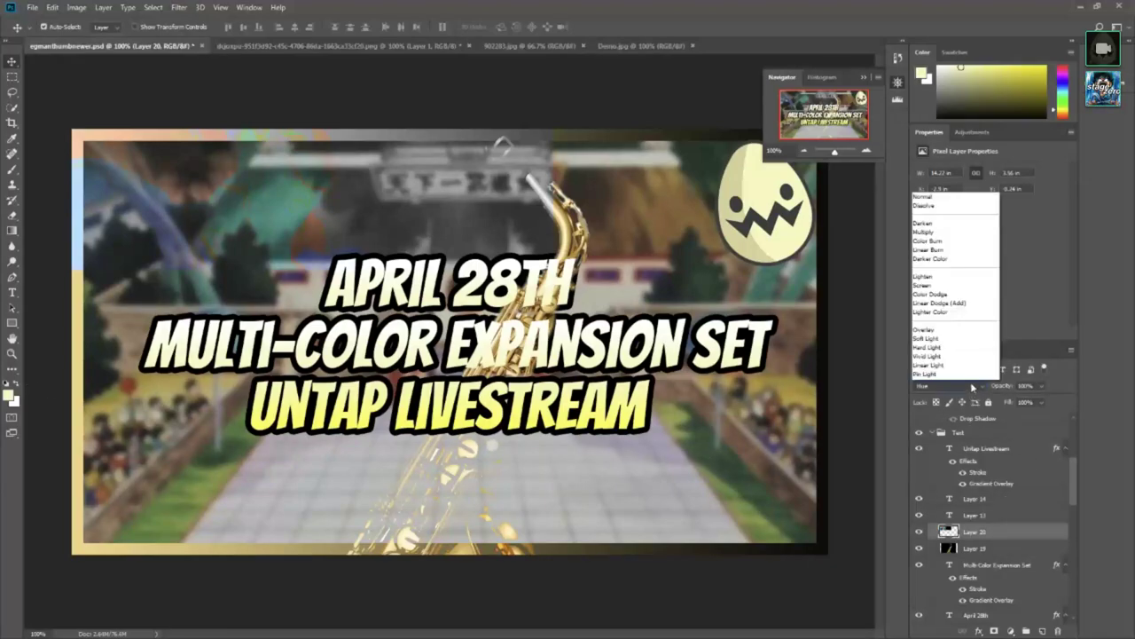
# Step: Cycle through blend modes like Hard Mix and Pin Light, settling on Hue
pyautogui.scroll(1, 972, 387)
pyautogui.scroll(1, 973, 386)
pyautogui.scroll(1, 973, 387)
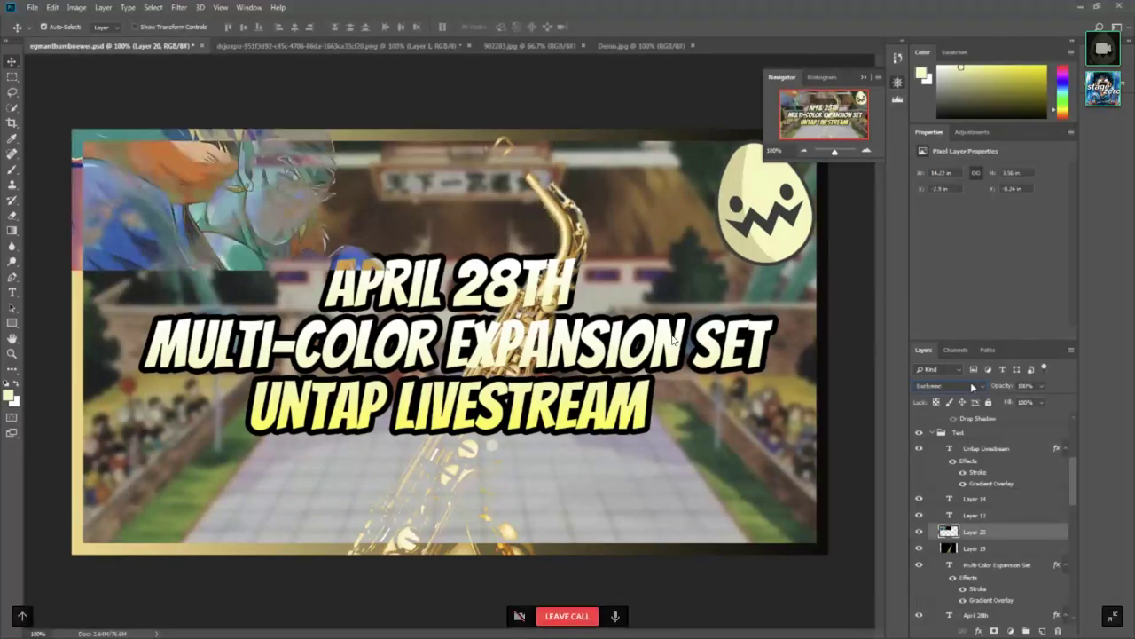
pyautogui.scroll(1, 973, 387)
pyautogui.scroll(1, 974, 387)
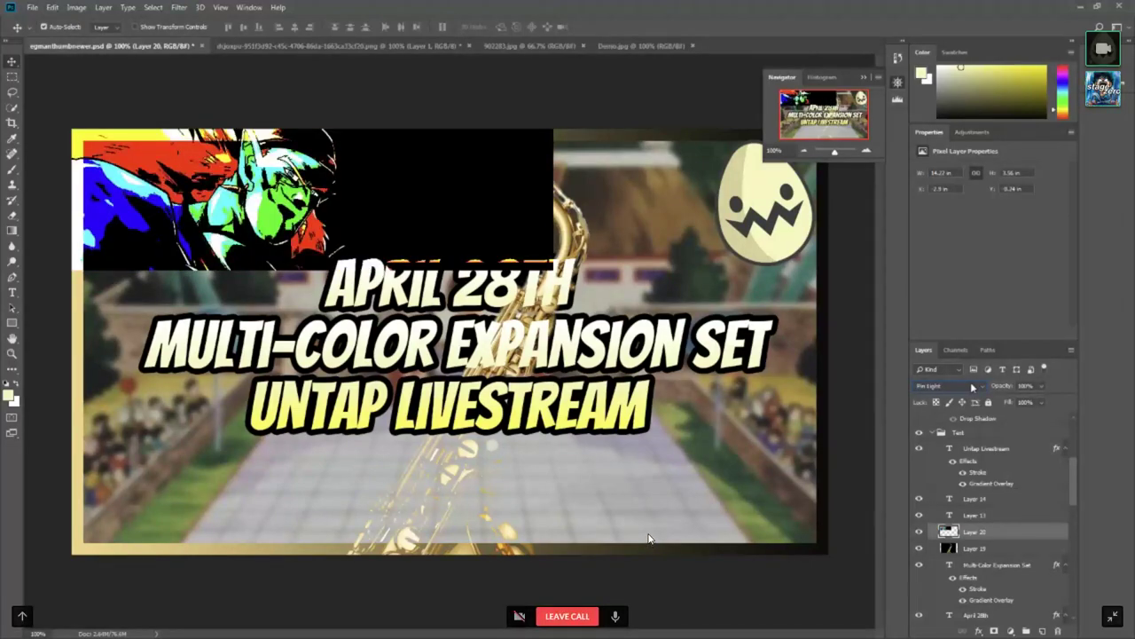
pyautogui.scroll(-1, 972, 387)
pyautogui.scroll(-1, 972, 387)
pyautogui.scroll(-1, 972, 387)
pyautogui.scroll(-1, 972, 386)
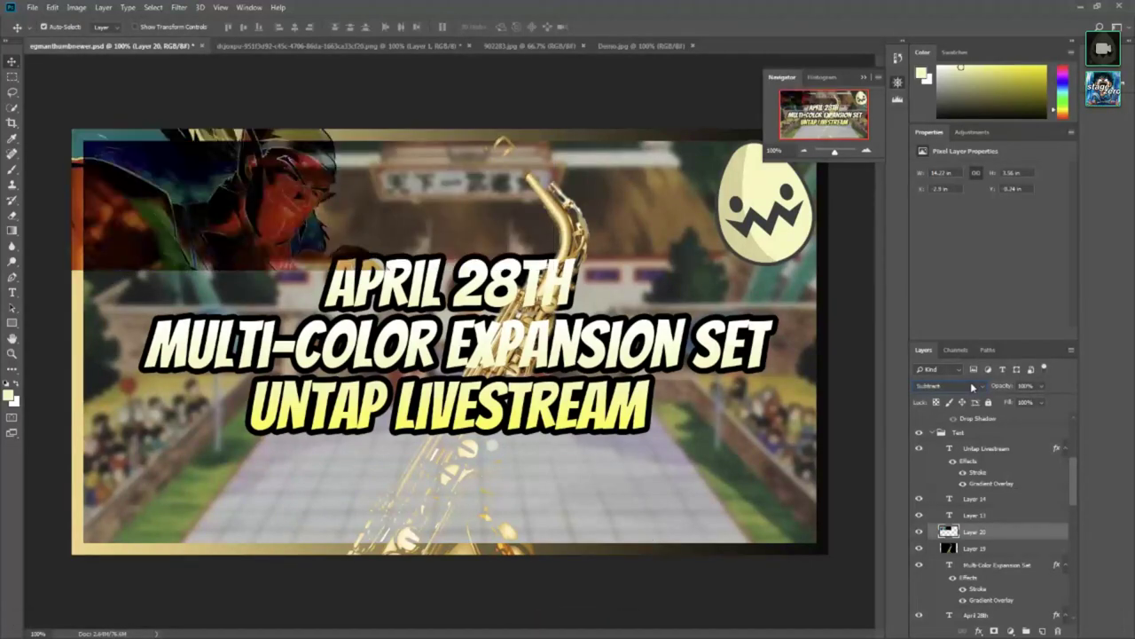
pyautogui.scroll(-1, 973, 387)
pyautogui.scroll(-1, 973, 387)
pyautogui.scroll(-1, 972, 386)
pyautogui.scroll(1, 972, 386)
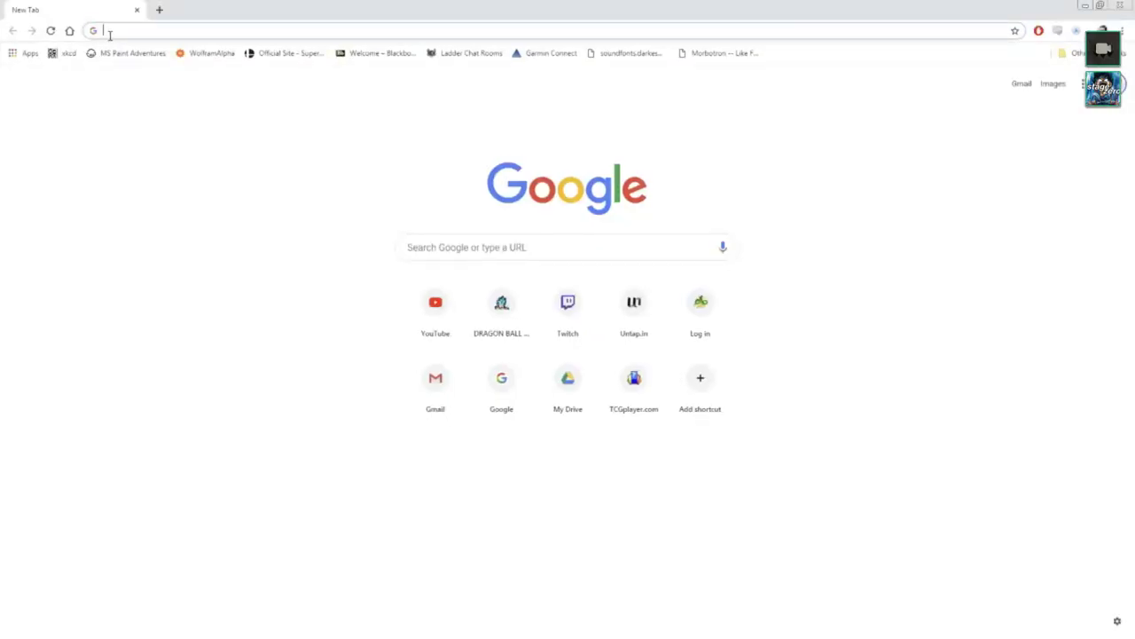
# Step: Go to YouTube and search for 'boujack hd'
pyautogui.write('yout')
pyautogui.press('Return')
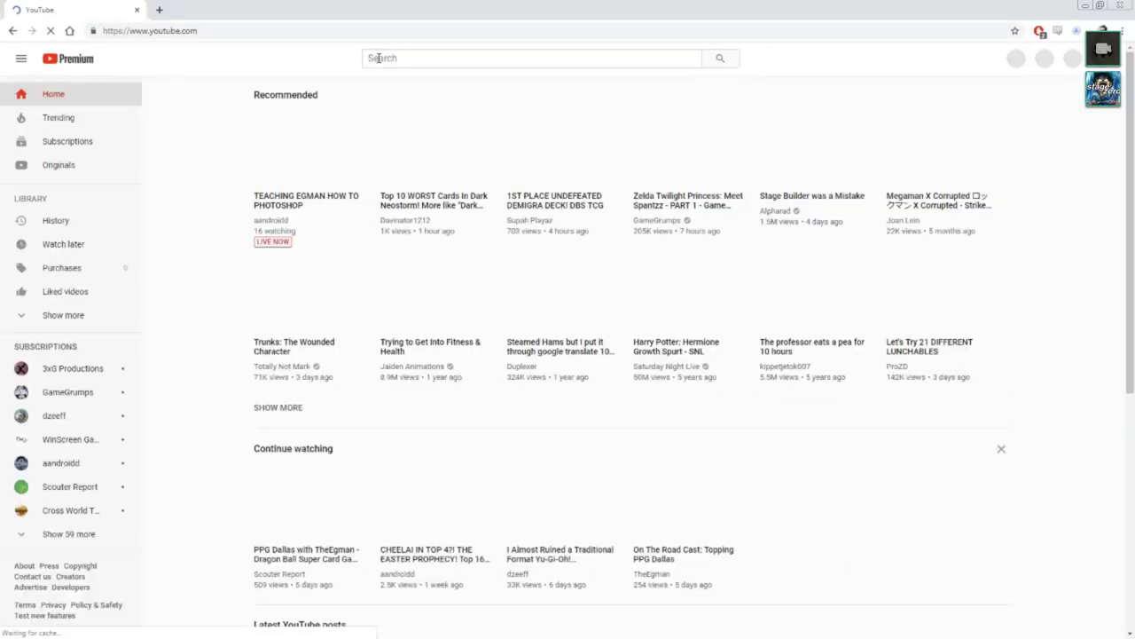
pyautogui.click(378, 58)
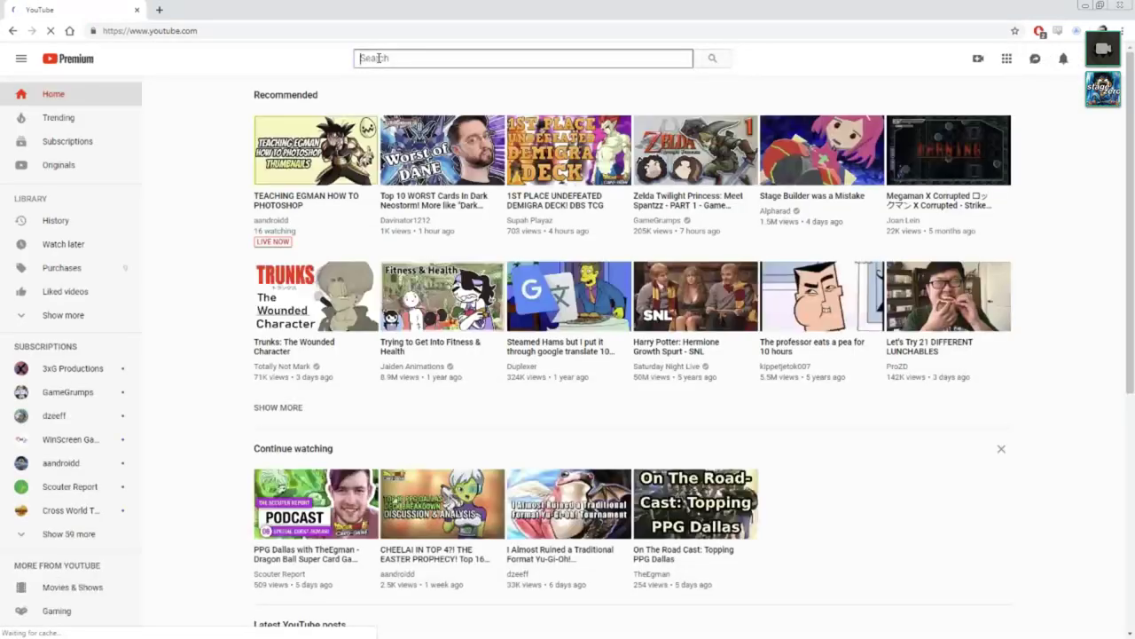
pyautogui.write('bou')
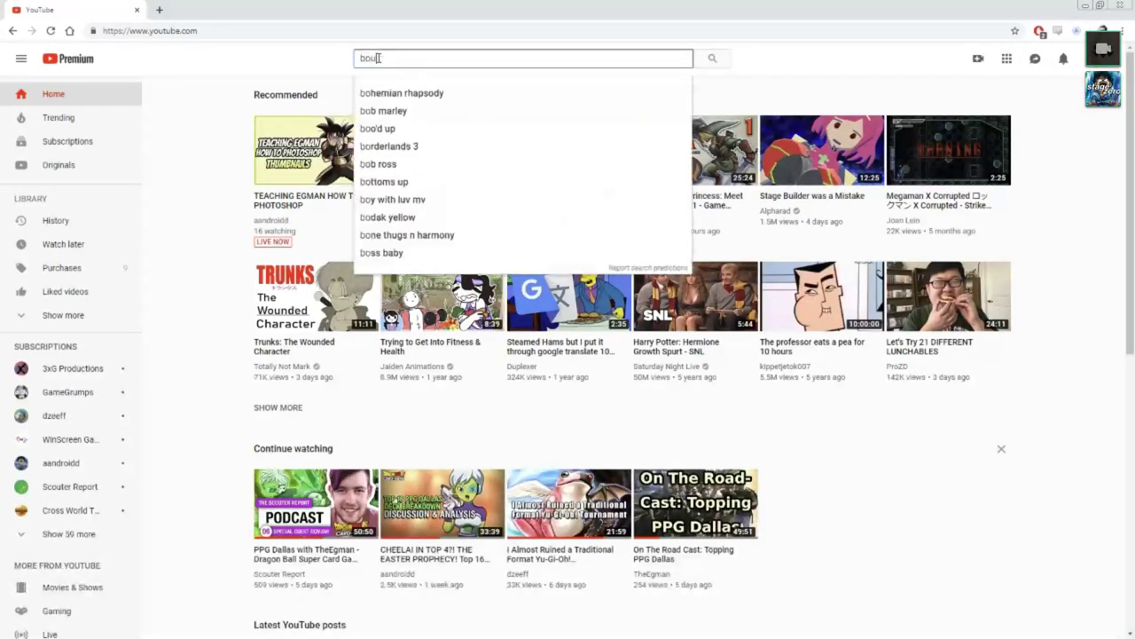
pyautogui.write('jack ')
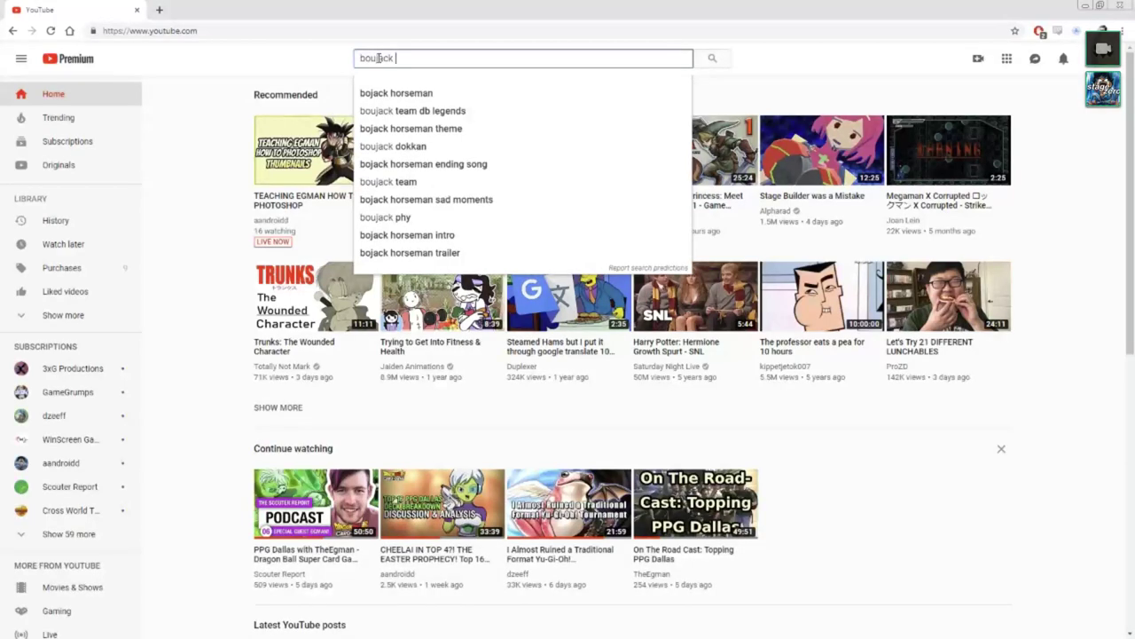
pyautogui.write('h')
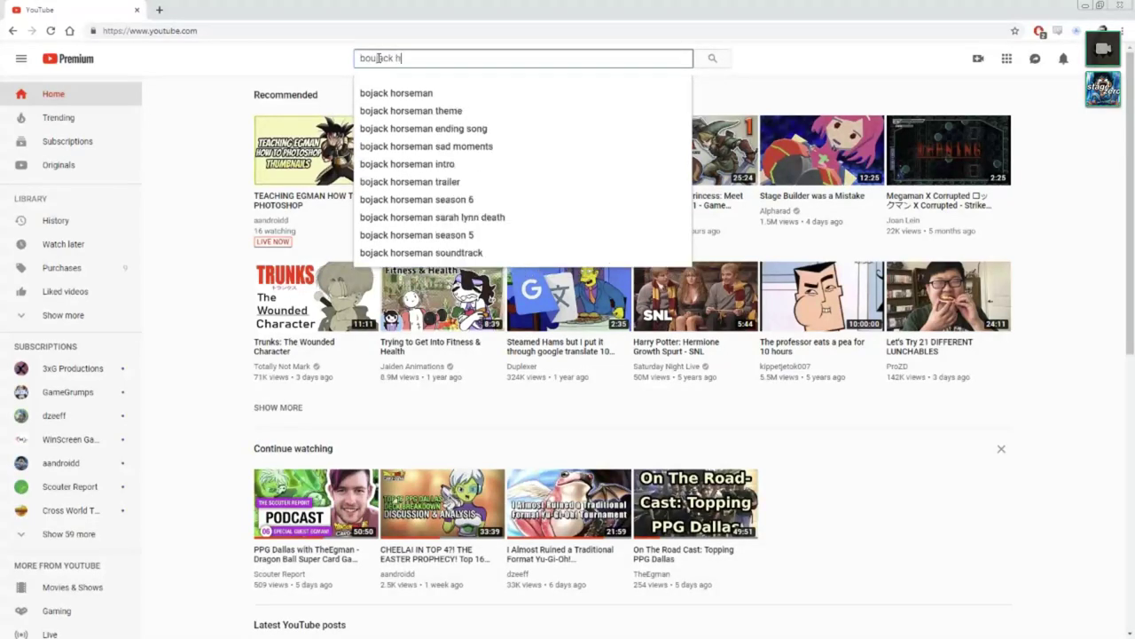
pyautogui.write('d')
pyautogui.press('Return')
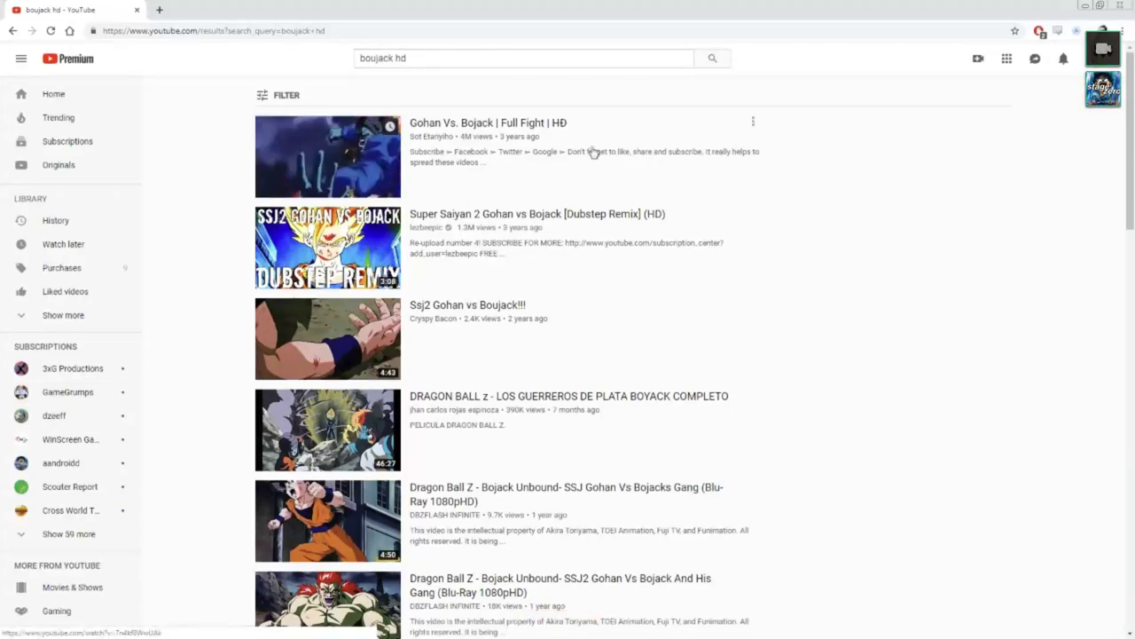
pyautogui.moveTo(470, 130)
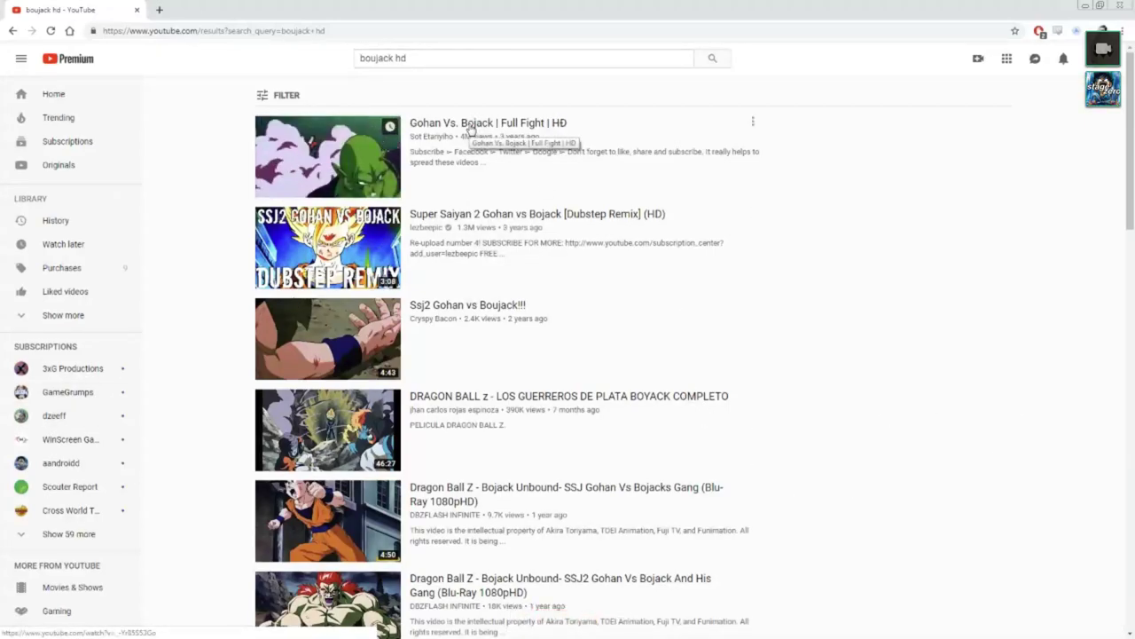
# Step: Open 'Gohan Vs. Bojack | Full Fight | HD', skip ahead to 12:38, and pause on Bojack
pyautogui.click(470, 124)
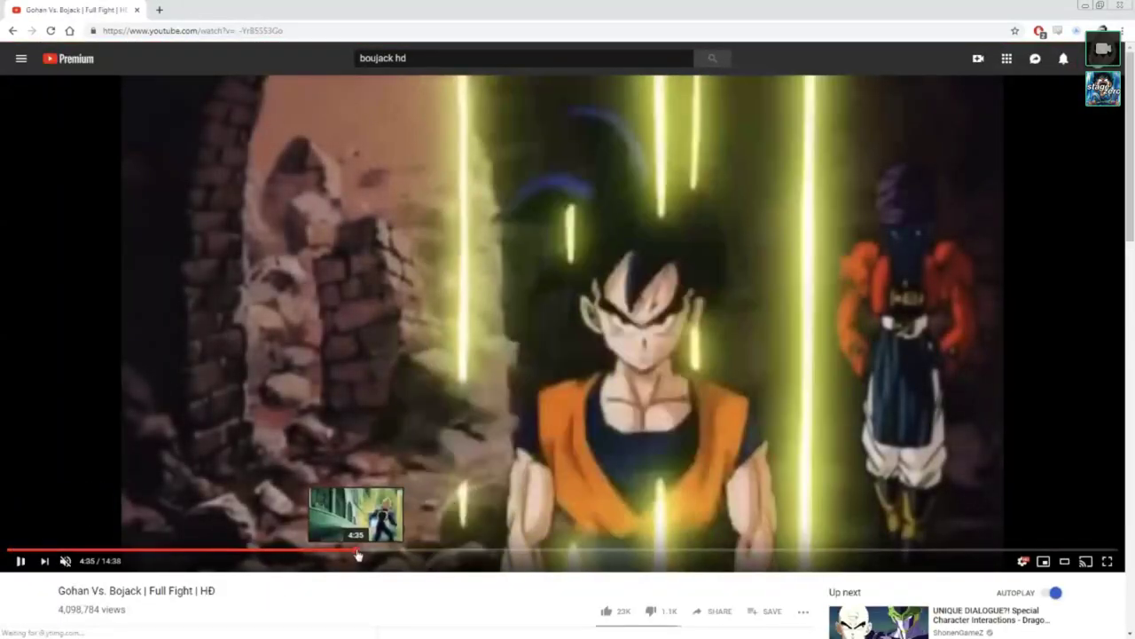
pyautogui.click(358, 551)
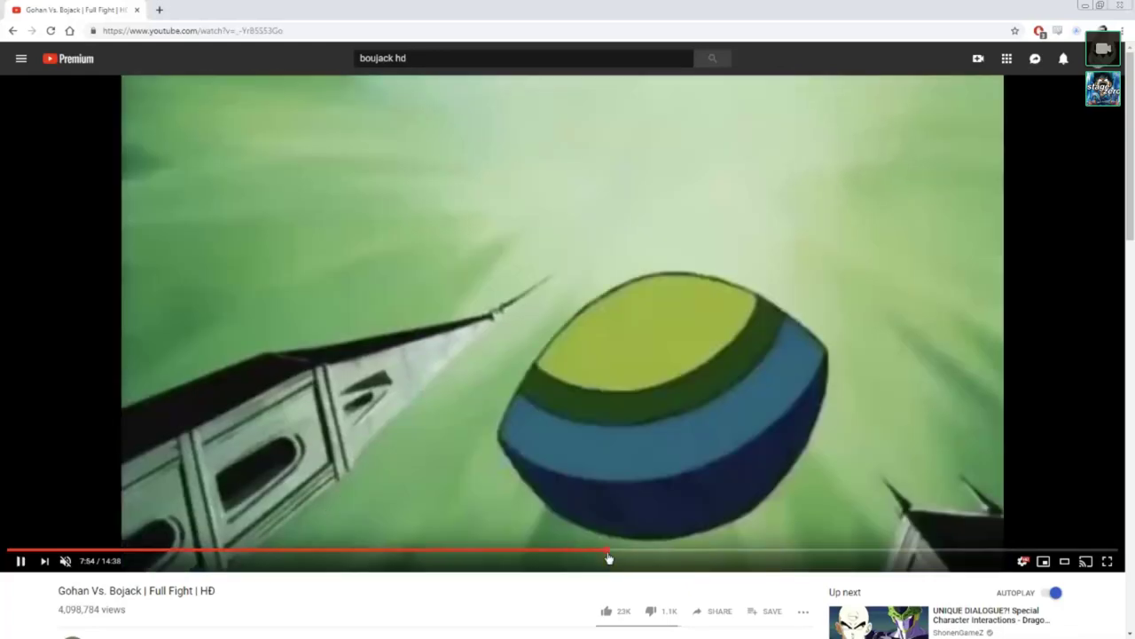
pyautogui.click(607, 551)
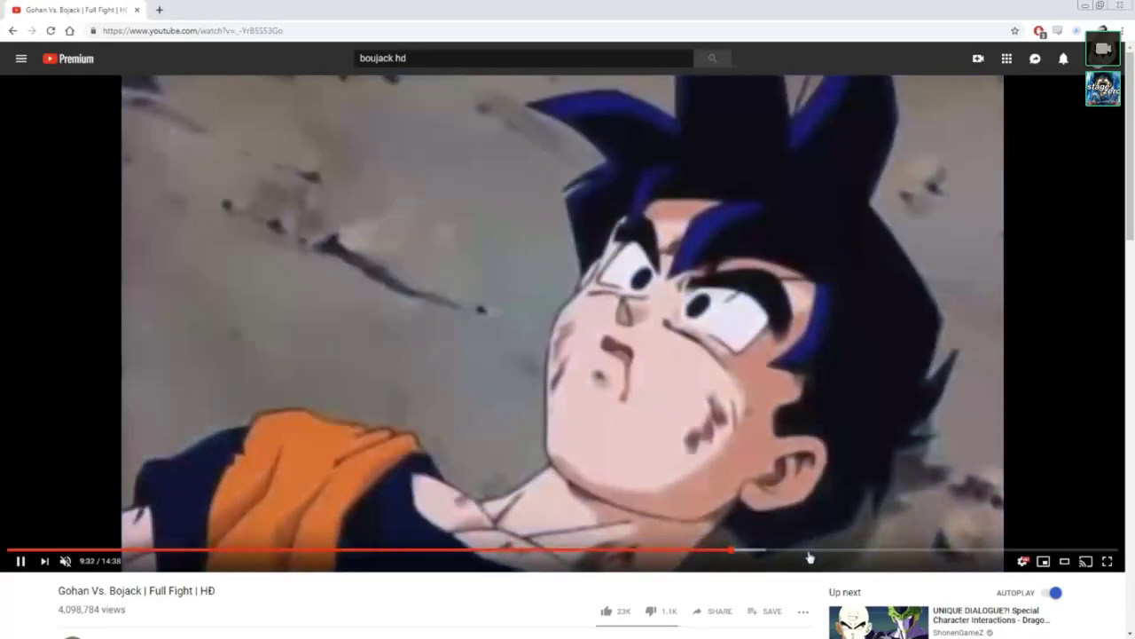
pyautogui.click(877, 551)
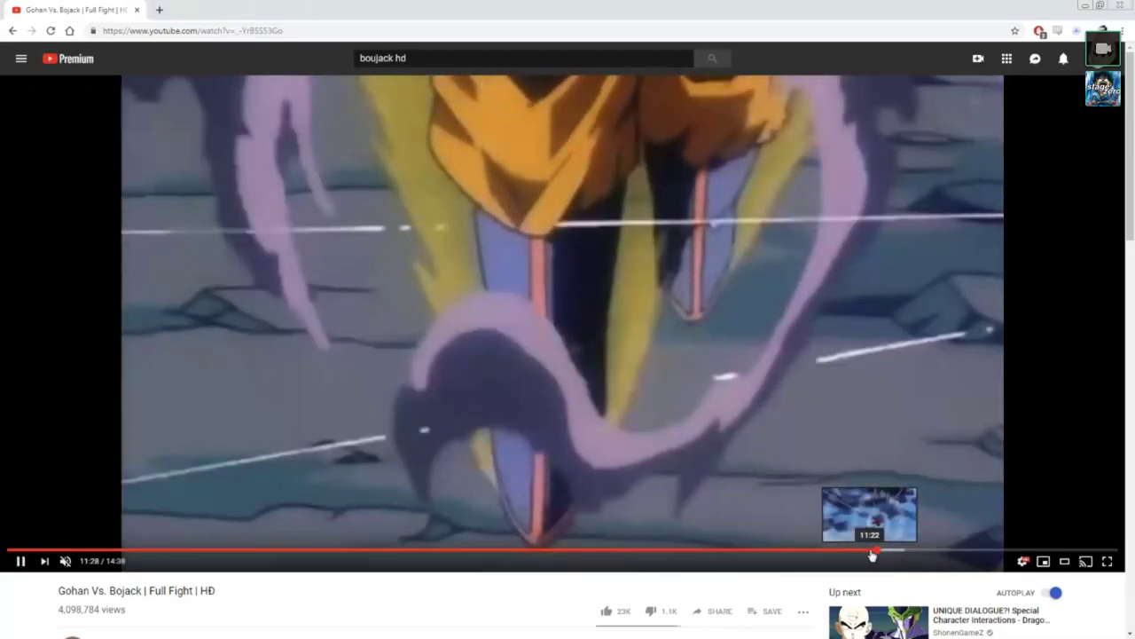
pyautogui.press('Left')
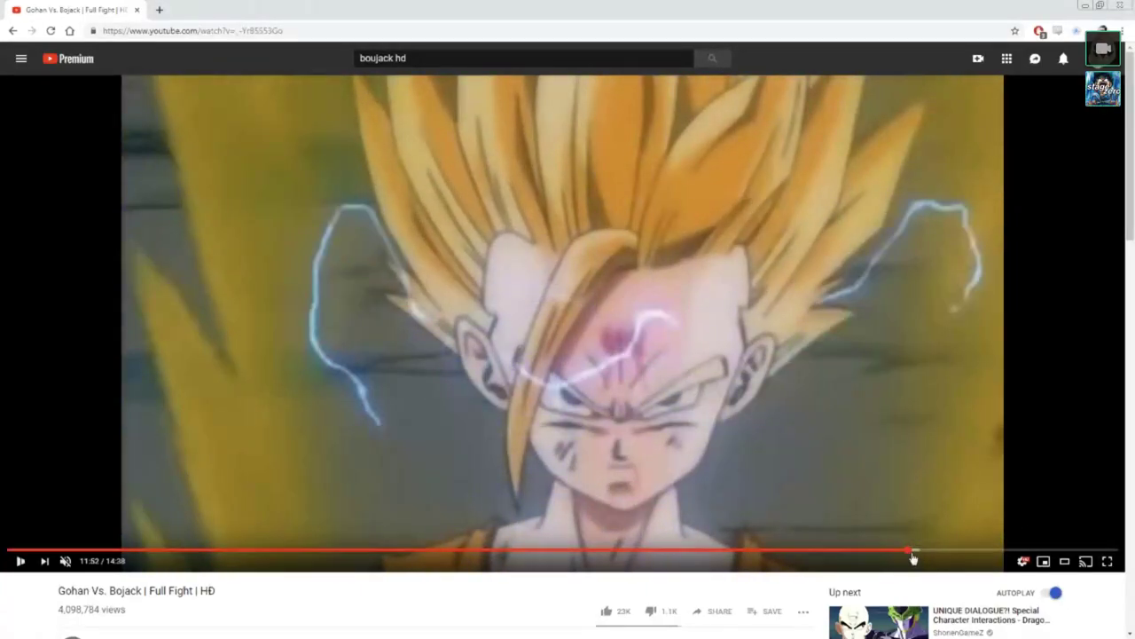
pyautogui.click(923, 552)
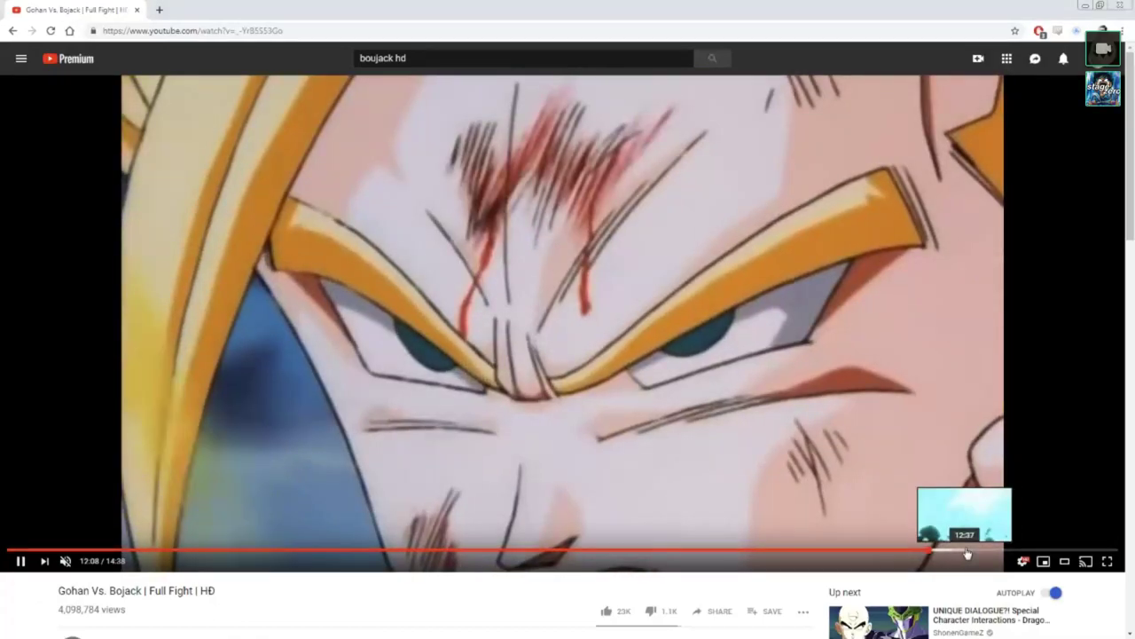
pyautogui.click(967, 553)
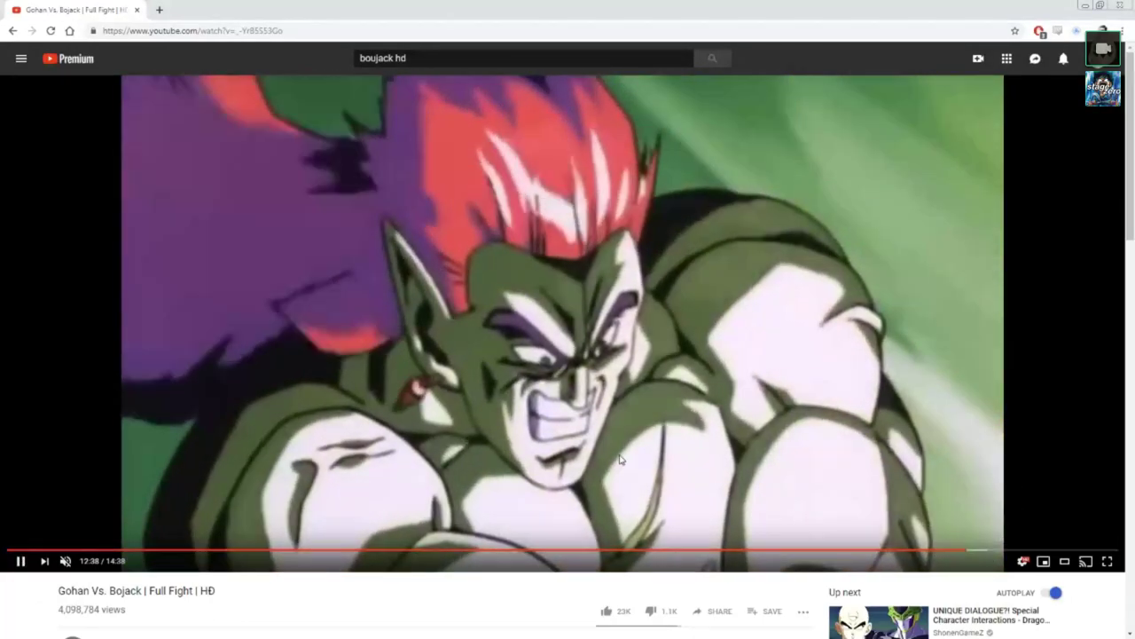
pyautogui.click(615, 456)
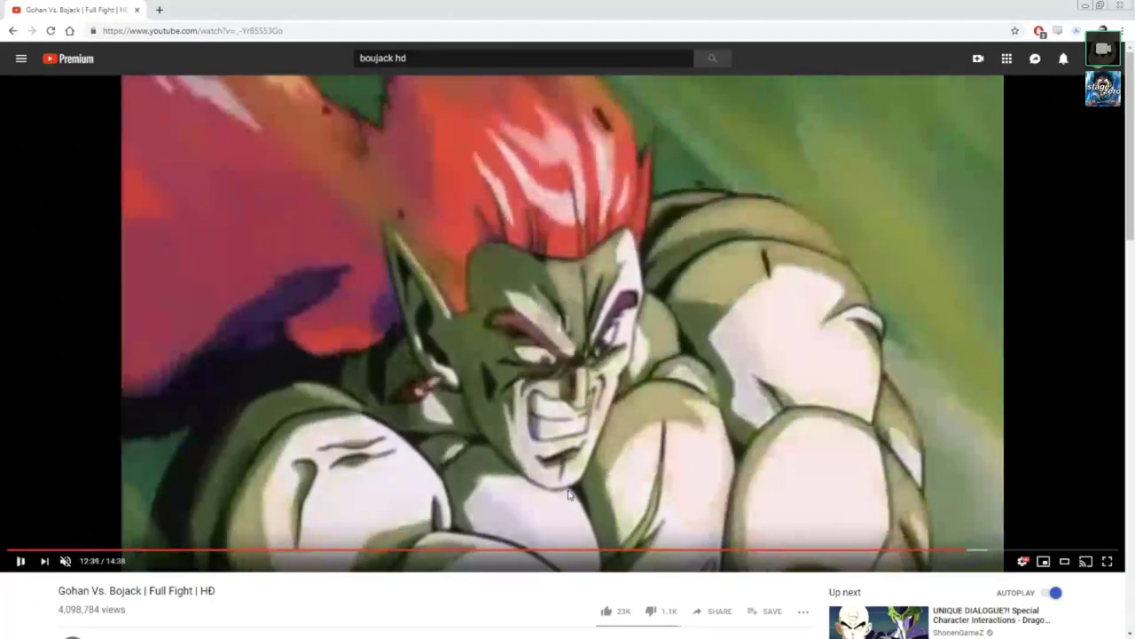
# Step: Review the 5:23 and 4:47 scenes, pause at 5:13, then open a new tab
pyautogui.click(995, 554)
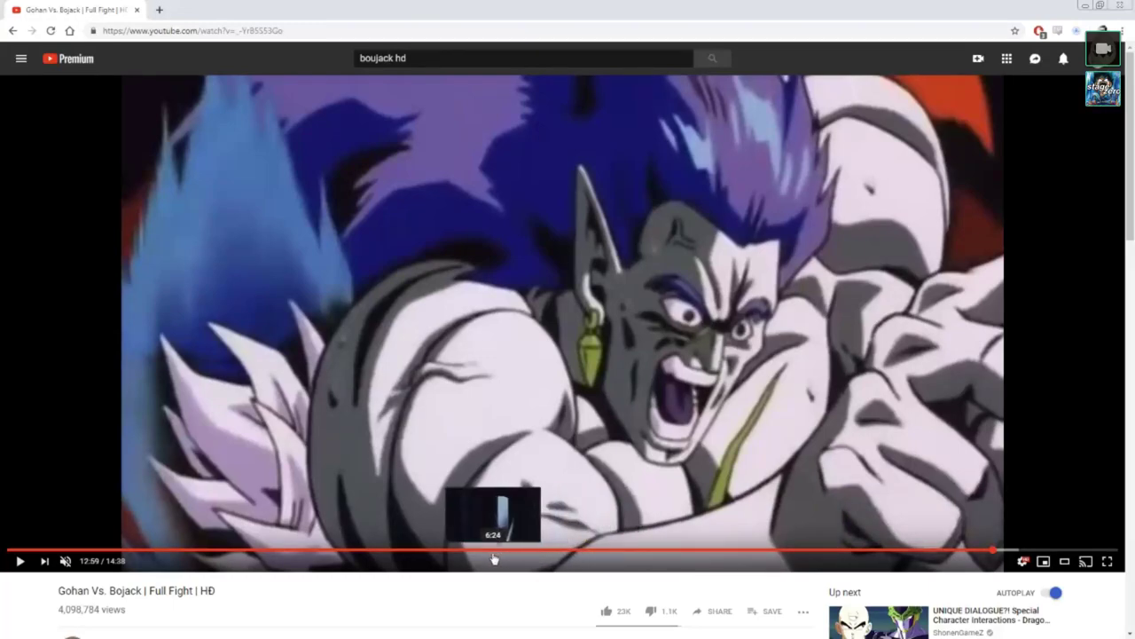
pyautogui.click(416, 559)
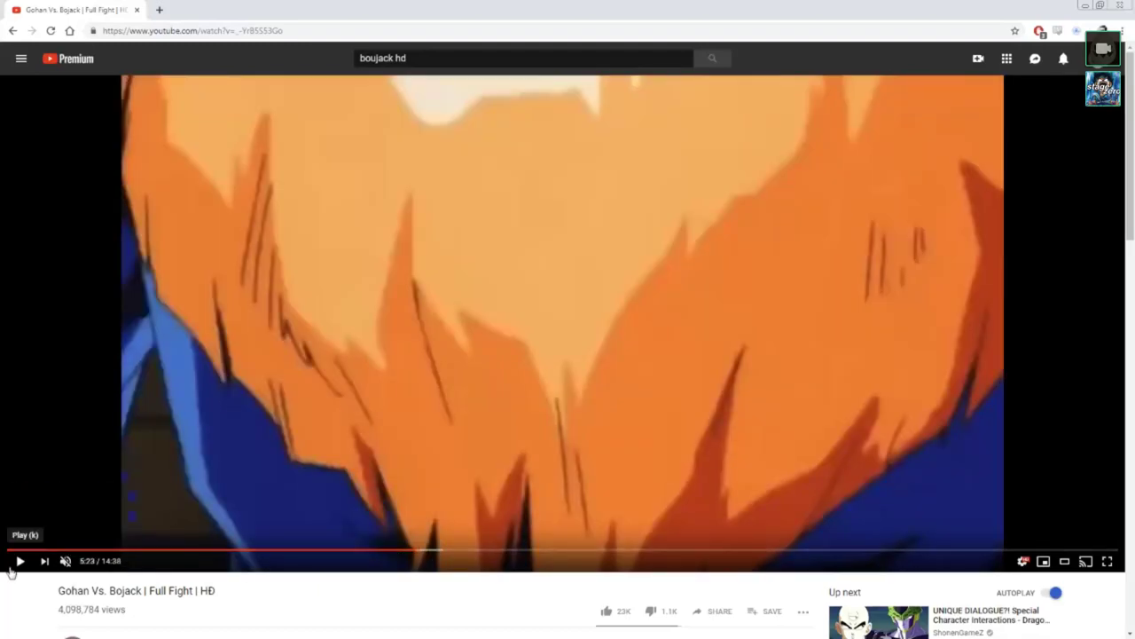
pyautogui.click(16, 568)
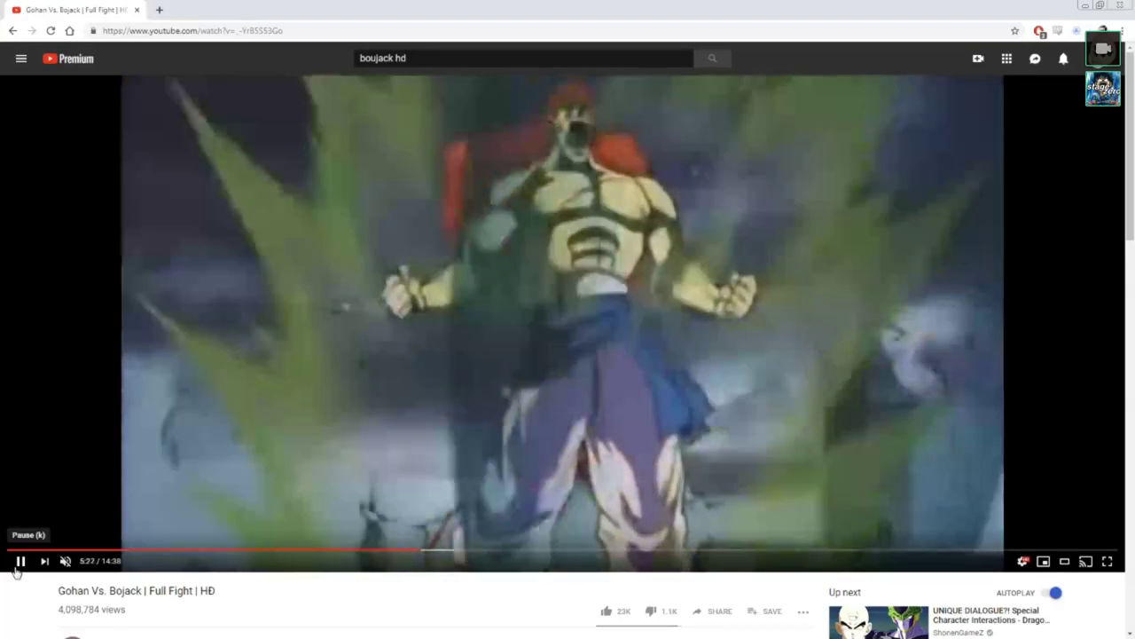
pyautogui.click(16, 571)
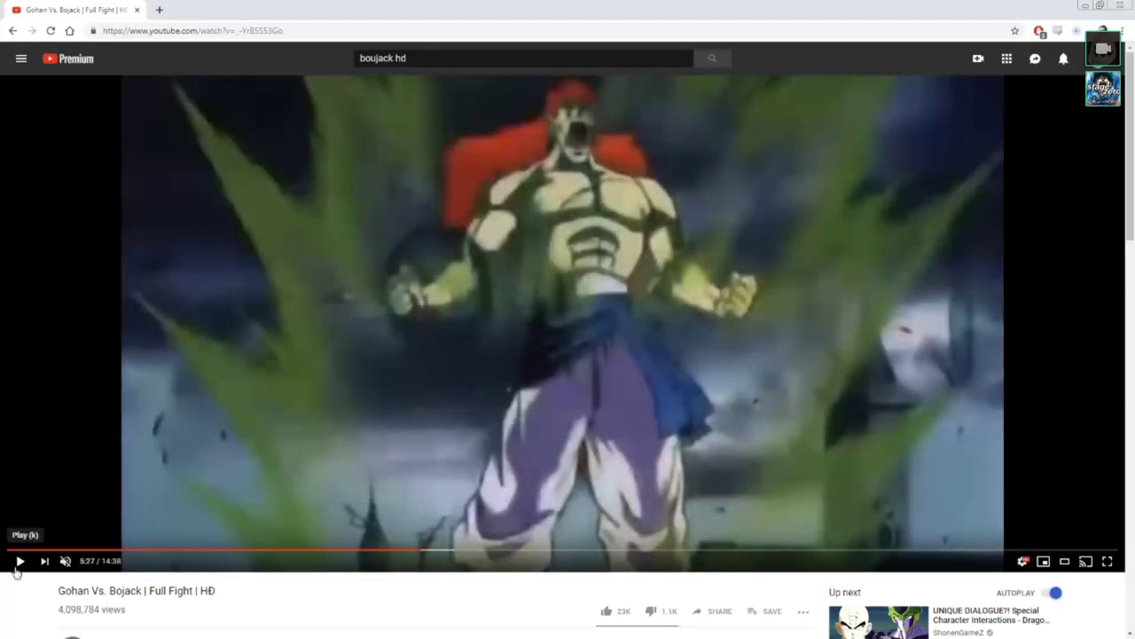
pyautogui.click(16, 568)
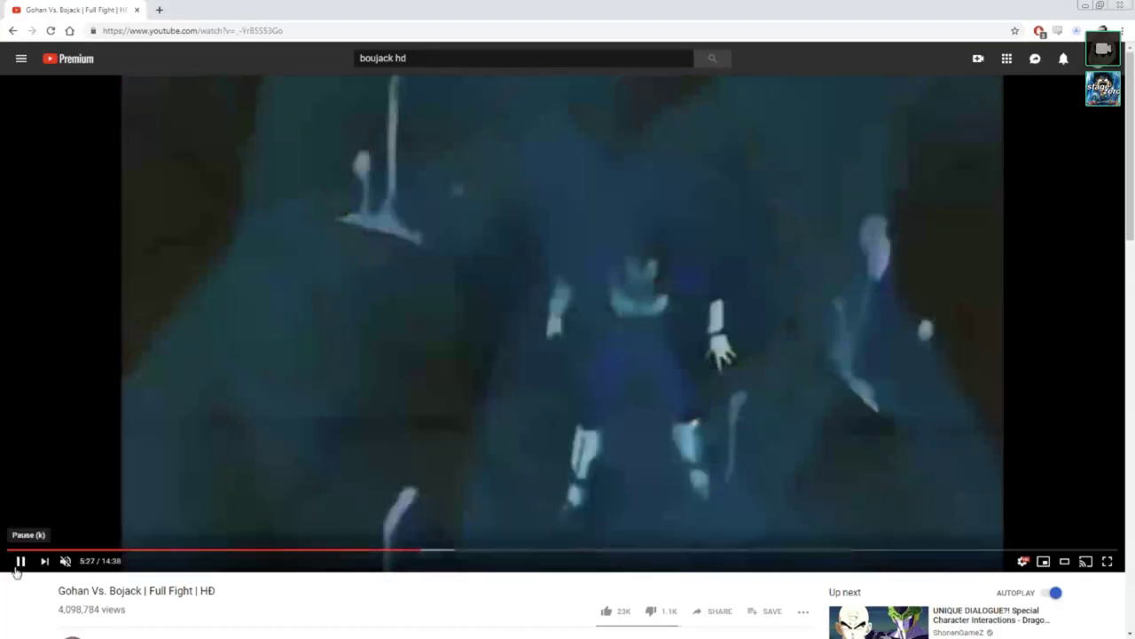
pyautogui.moveTo(414, 551)
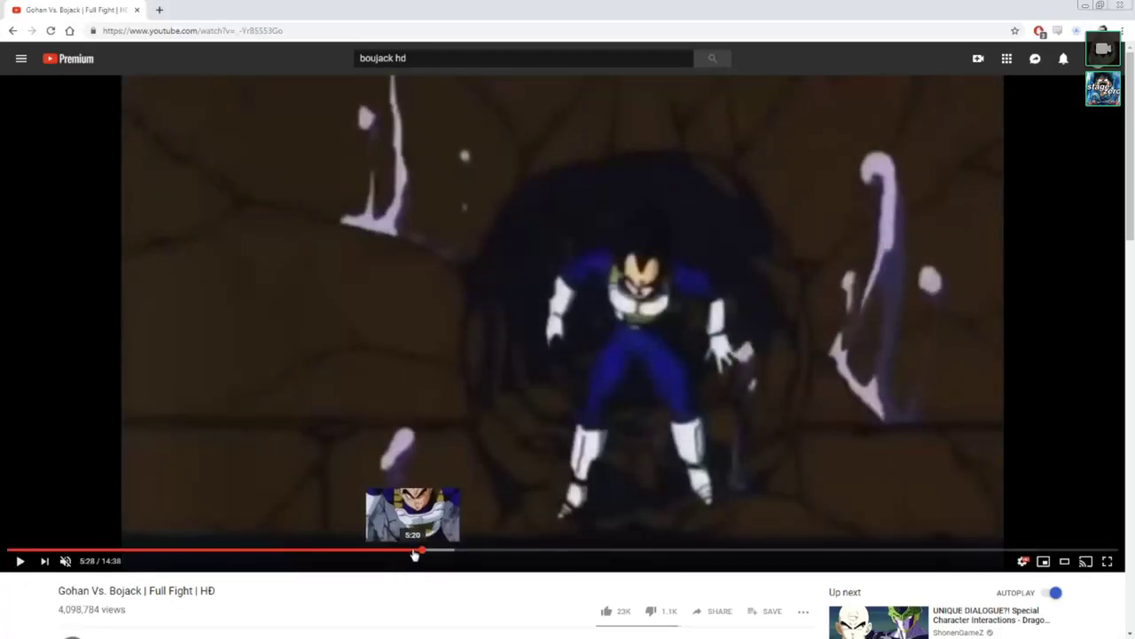
pyautogui.click(373, 554)
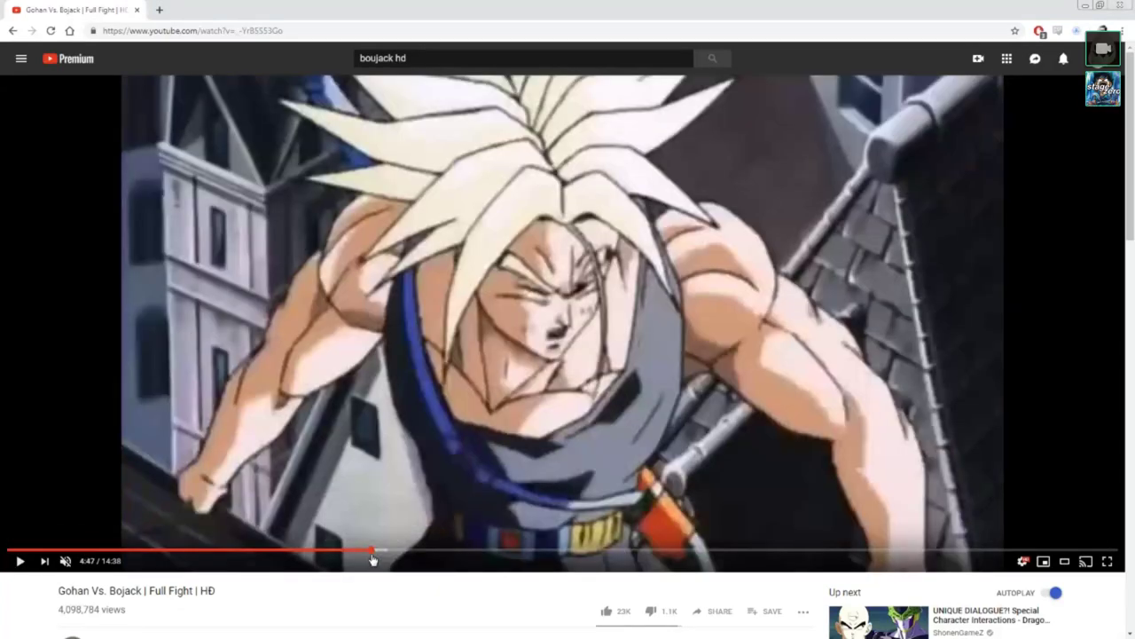
pyautogui.click(14, 566)
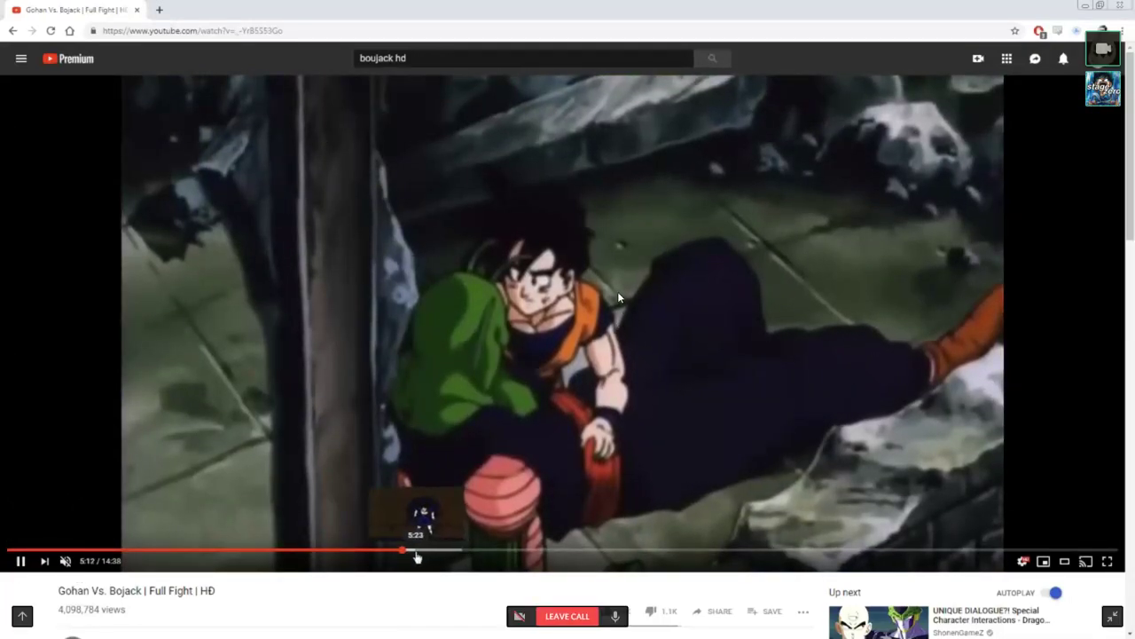
pyautogui.click(21, 559)
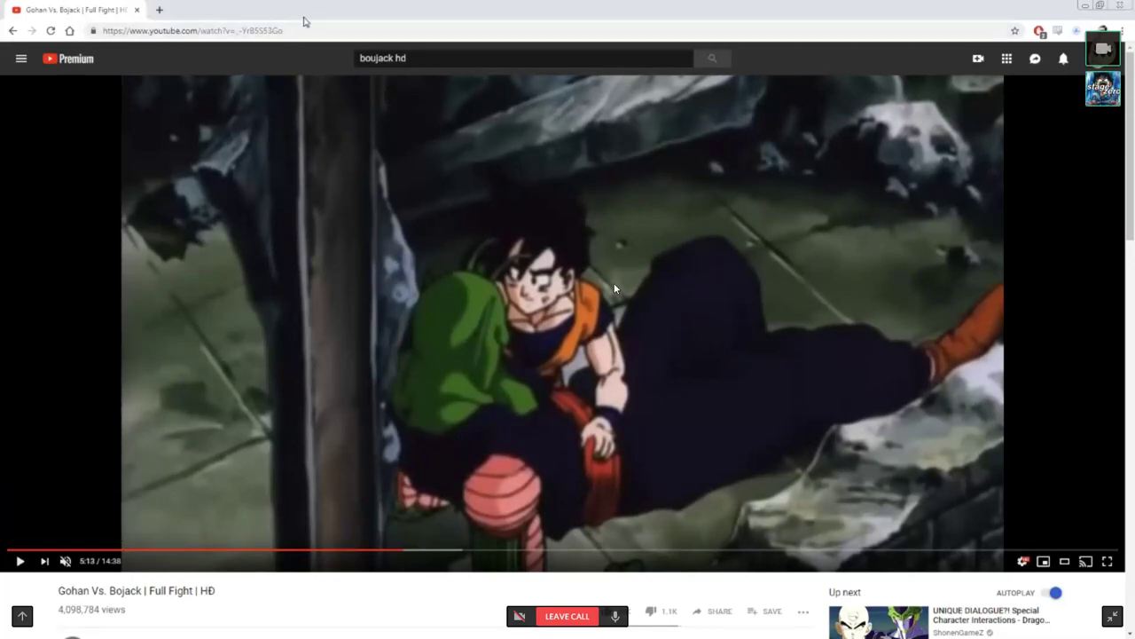
pyautogui.click(157, 11)
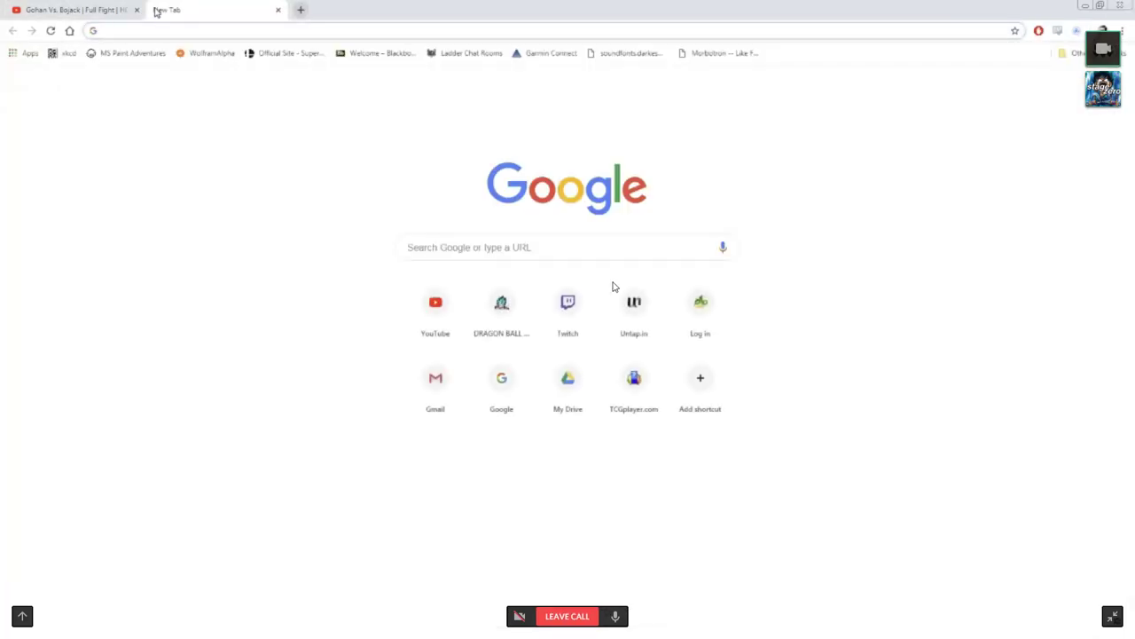
# Step: Go to Google Images and search for 'boujack movie image'
pyautogui.write('images')
pyautogui.press('Return')
pyautogui.write('b')
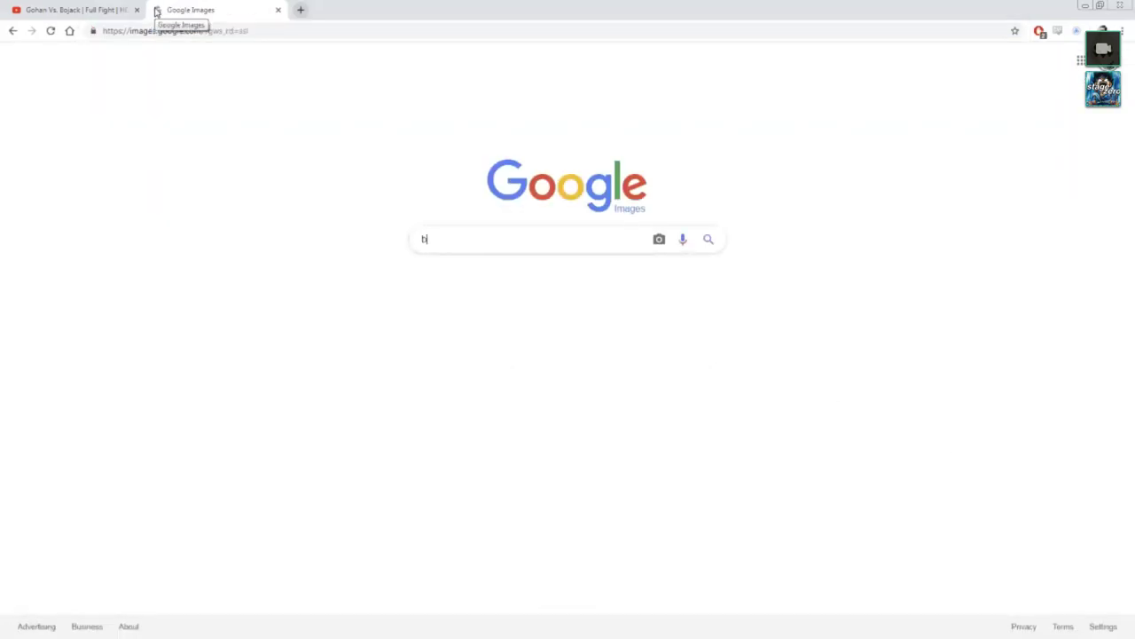
pyautogui.write('oujack move')
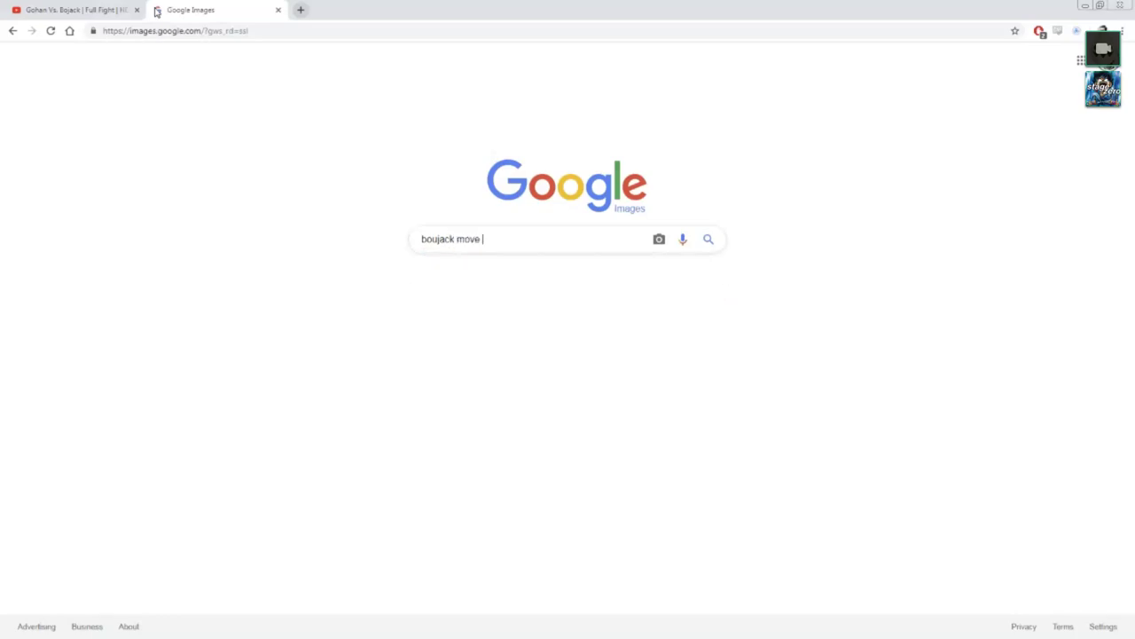
pyautogui.press('BackSpace')
pyautogui.press('BackSpace')
pyautogui.write('ie image')
pyautogui.press('Return')
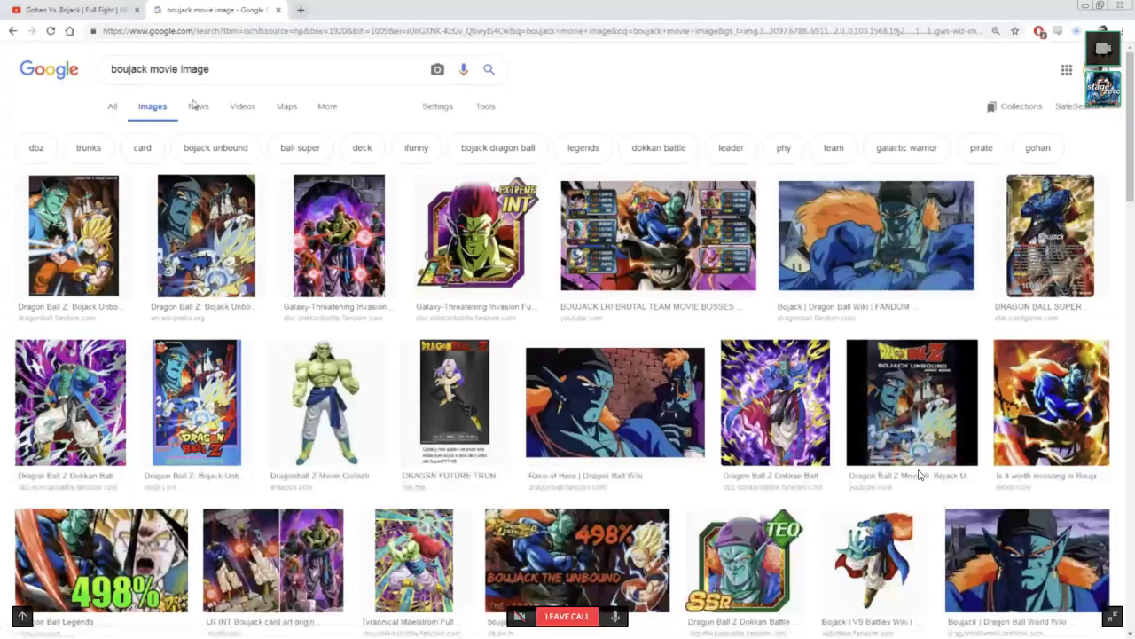
# Step: Preview and close the Dragonball Z figure and blue Bojack figure images
pyautogui.click(341, 381)
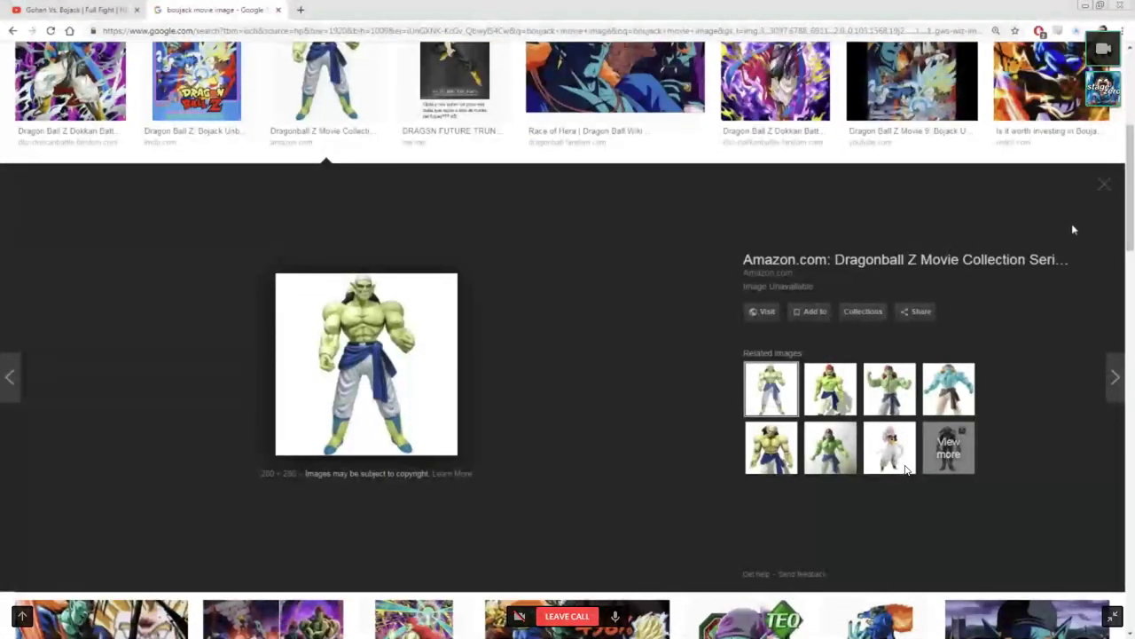
pyautogui.click(1104, 184)
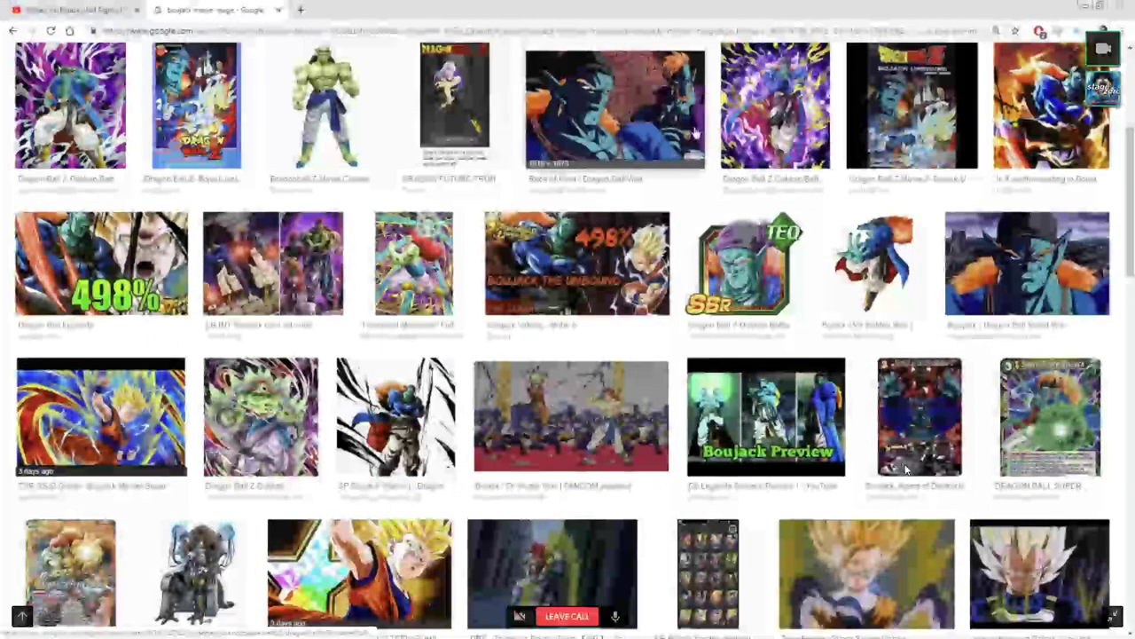
pyautogui.click(301, 93)
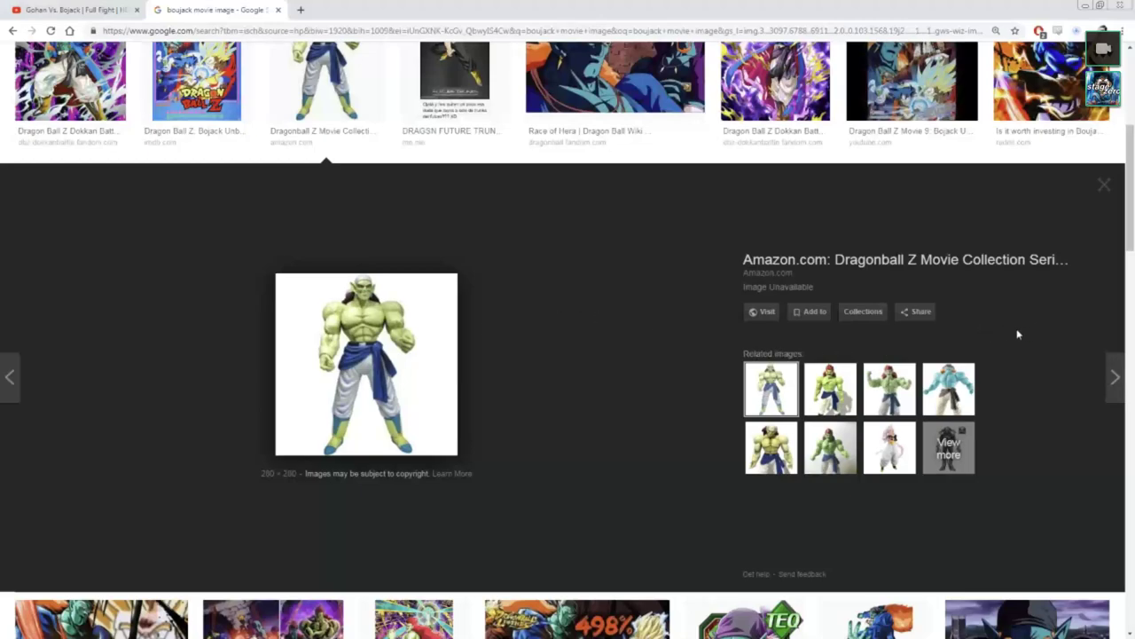
pyautogui.click(961, 401)
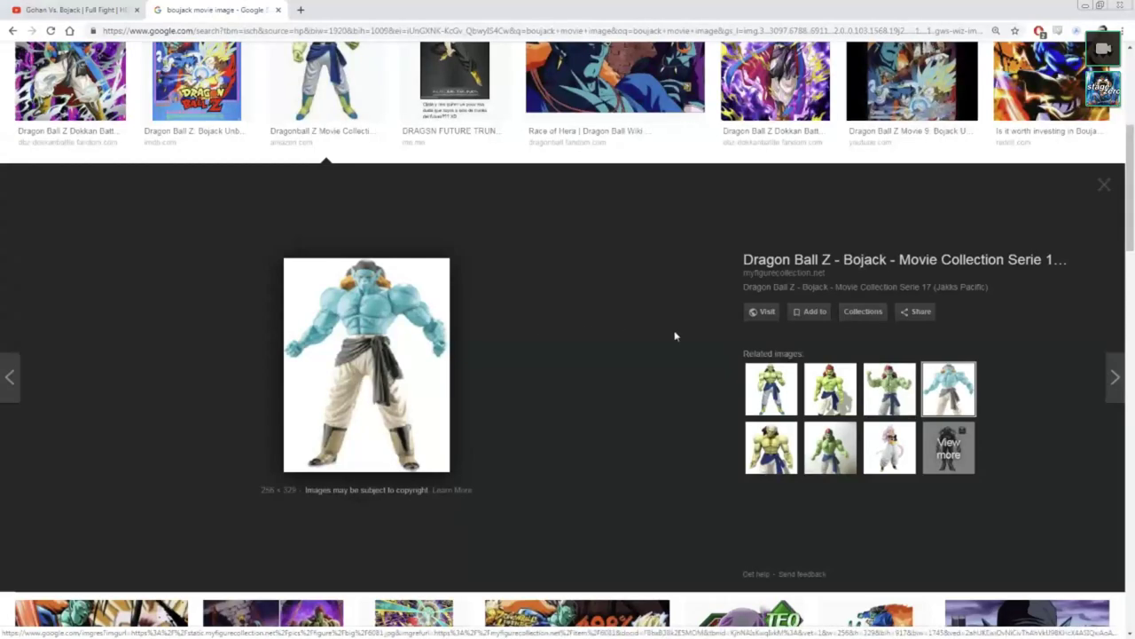
pyautogui.click(1110, 192)
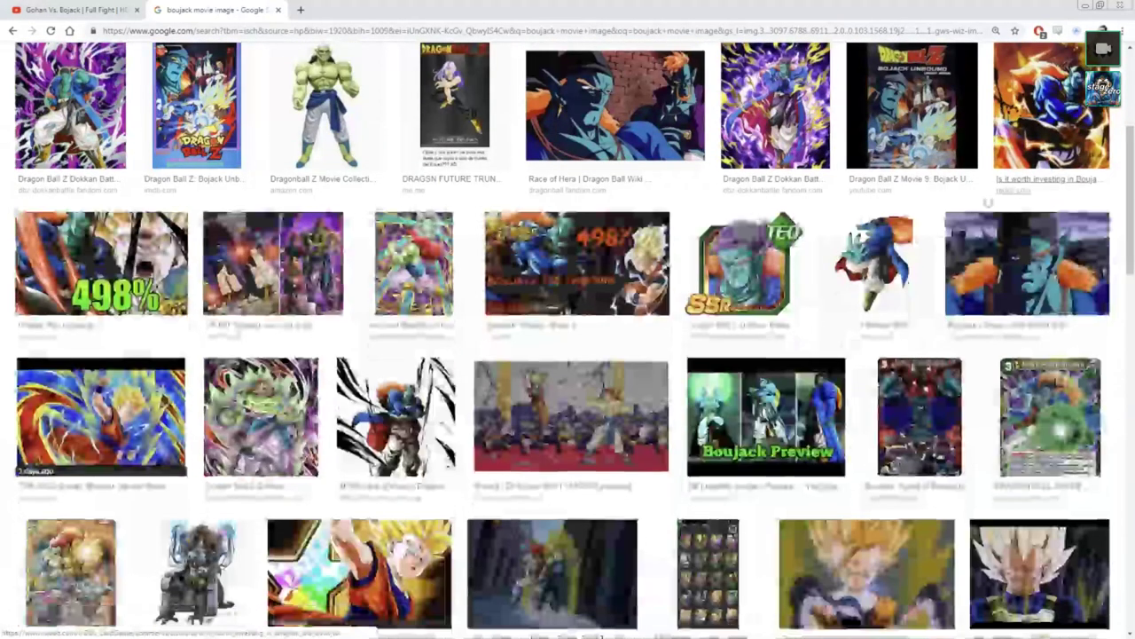
# Step: Scroll down to preview and close the Bojack vs. Perfect Cell and Hydros artwork images
pyautogui.scroll(2, 424, 302)
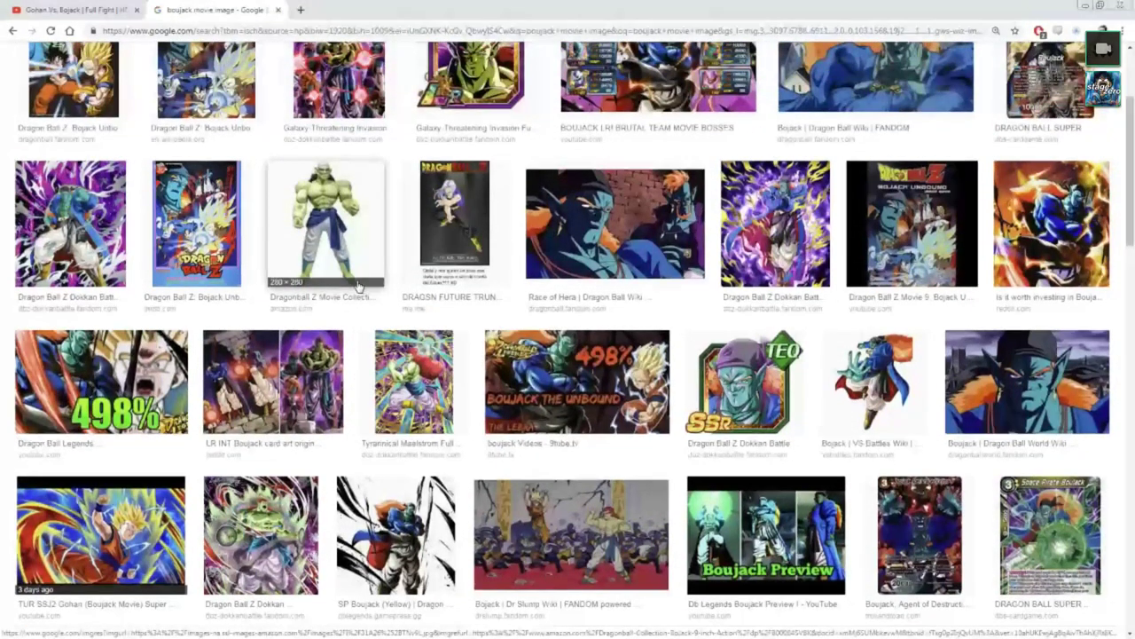
pyautogui.scroll(-4, 590, 246)
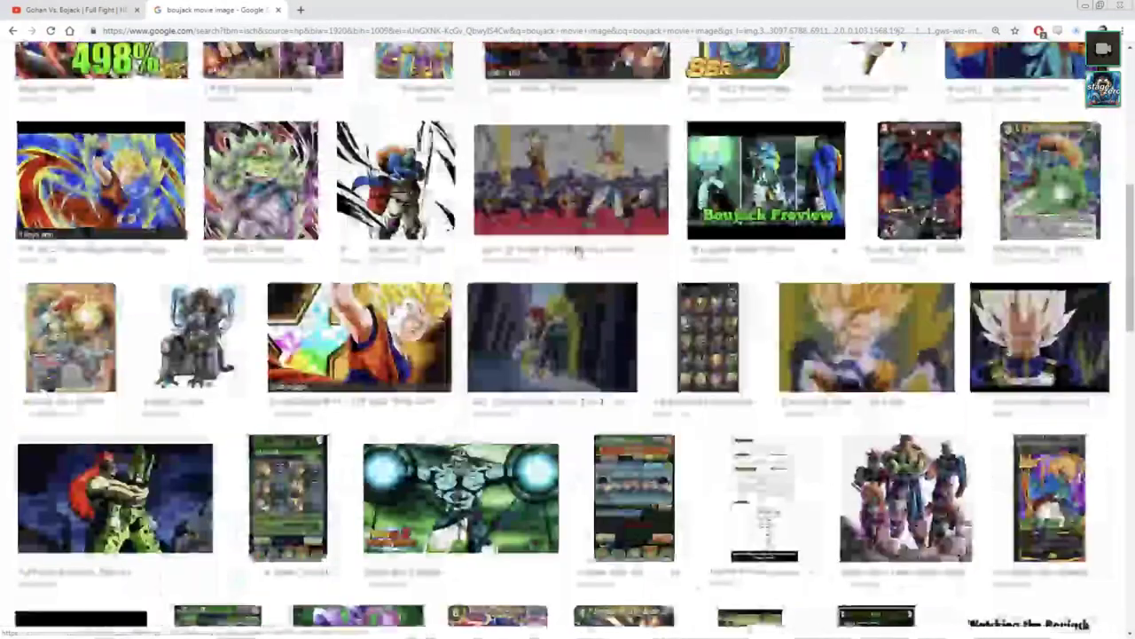
pyautogui.scroll(-1, 577, 251)
pyautogui.scroll(-1, 571, 255)
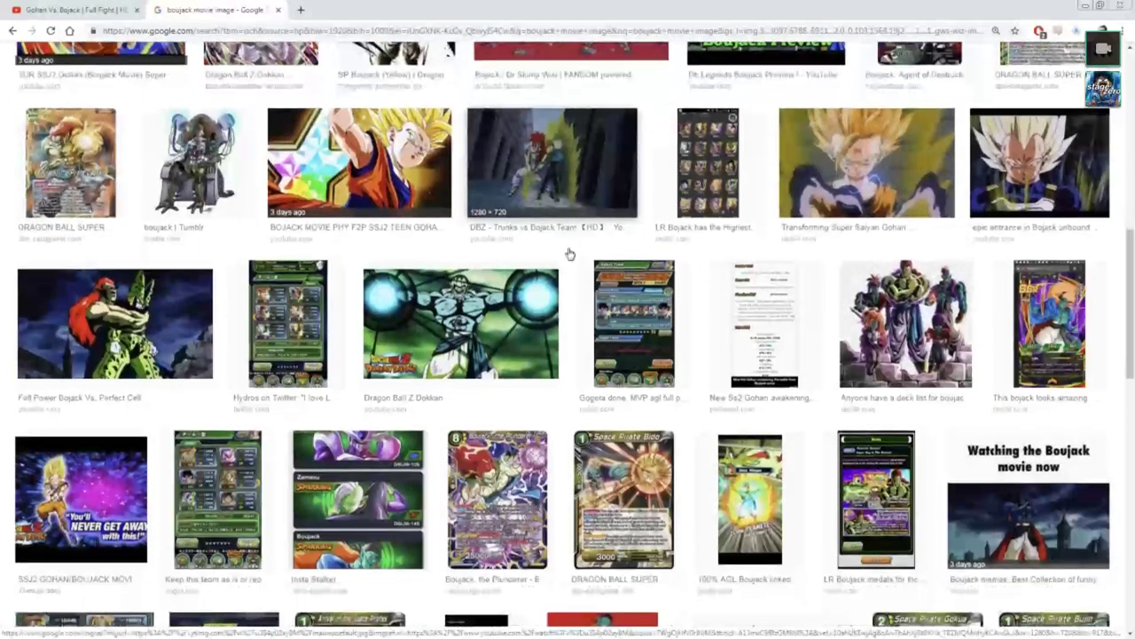
pyautogui.click(140, 328)
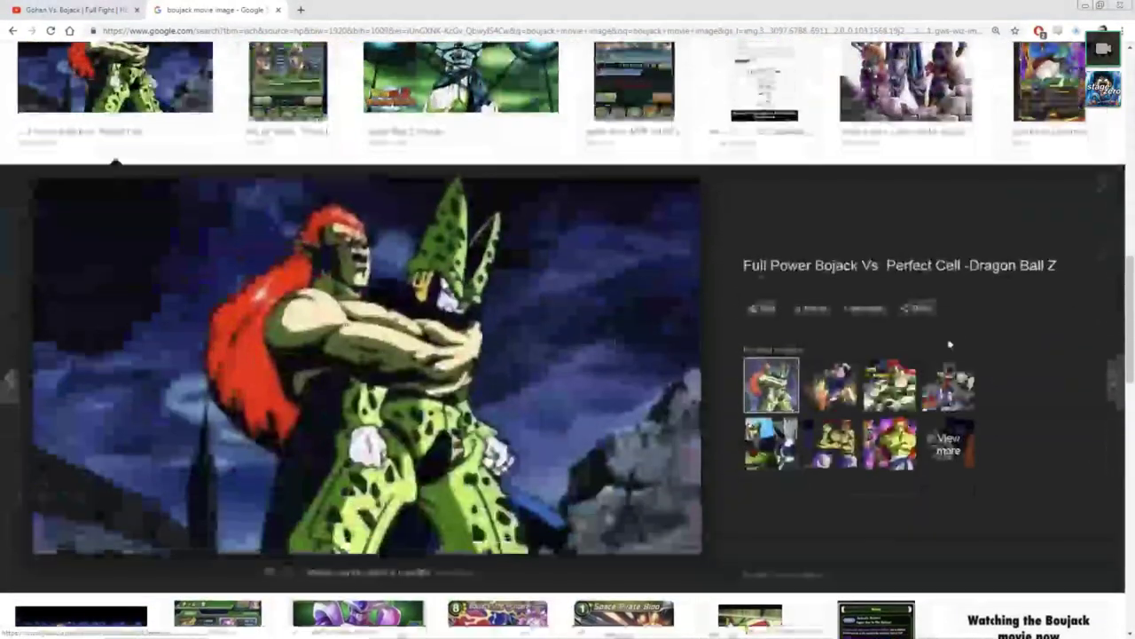
pyautogui.click(1104, 184)
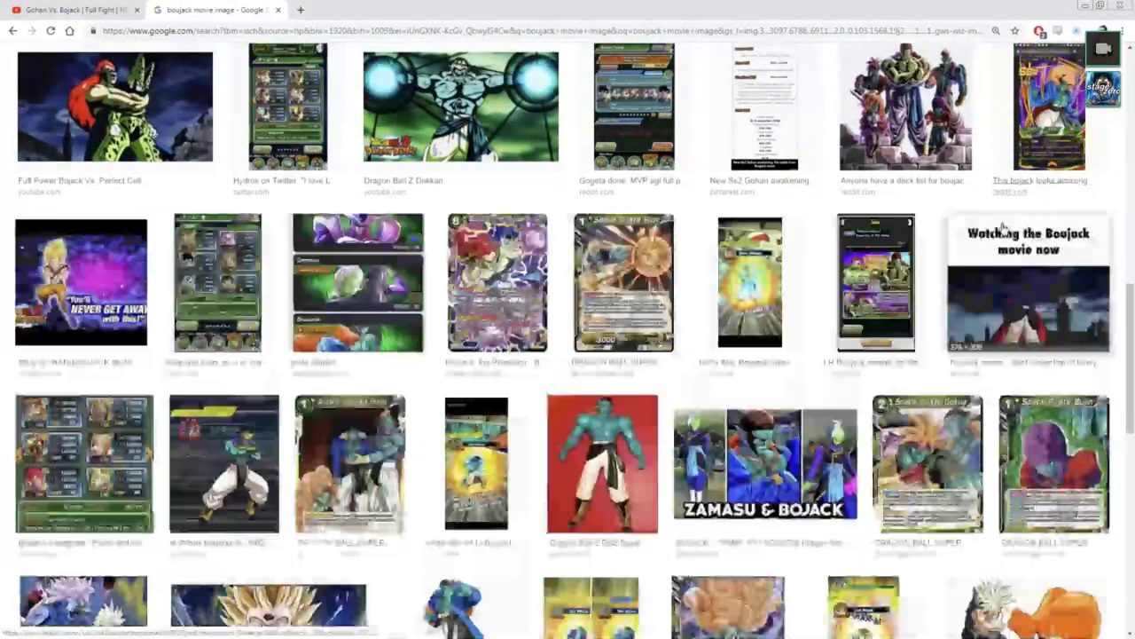
pyautogui.scroll(-2, 346, 269)
pyautogui.scroll(-1, 346, 268)
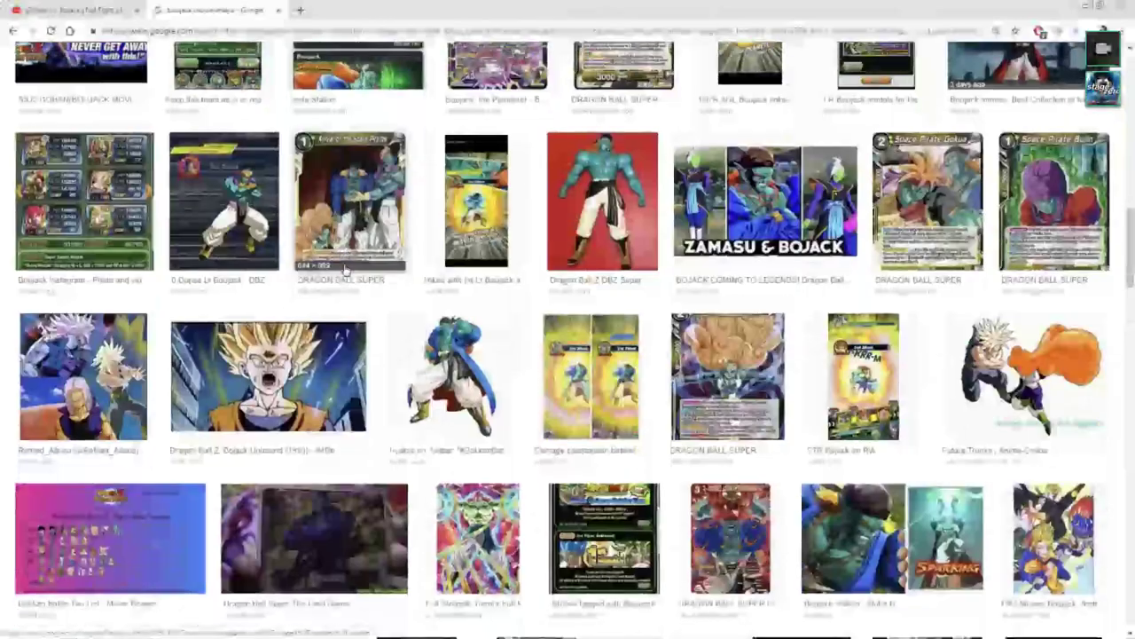
pyautogui.click(458, 326)
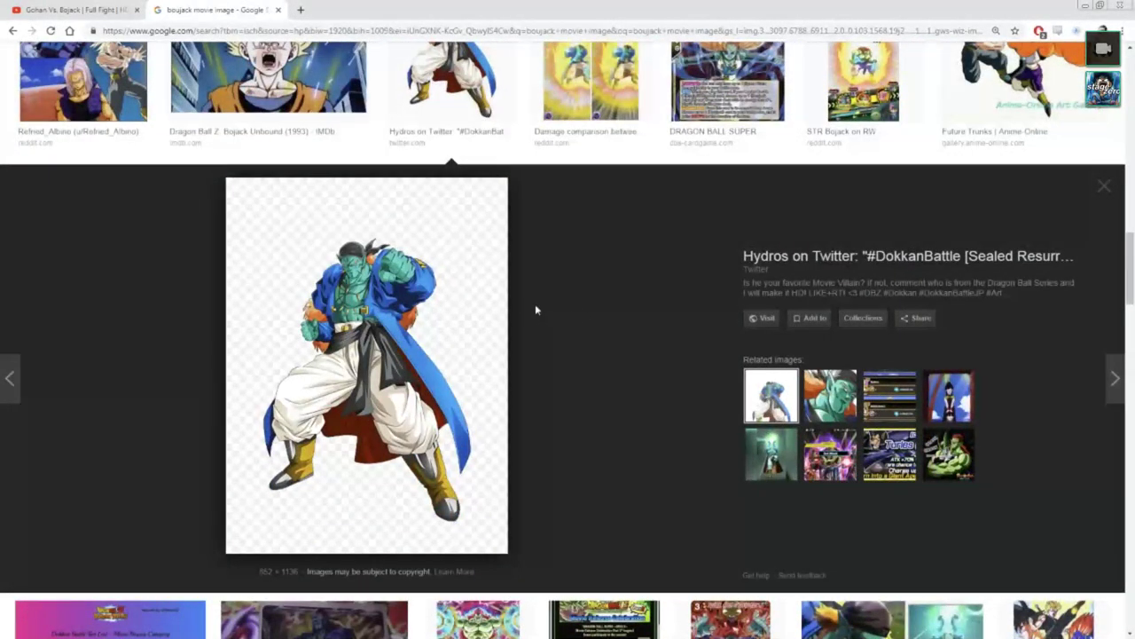
pyautogui.click(1103, 186)
# Step: Preview the Boujack memes image, return to the top of results, and exit full-screen stream
pyautogui.scroll(2, 621, 173)
pyautogui.scroll(2, 799, 221)
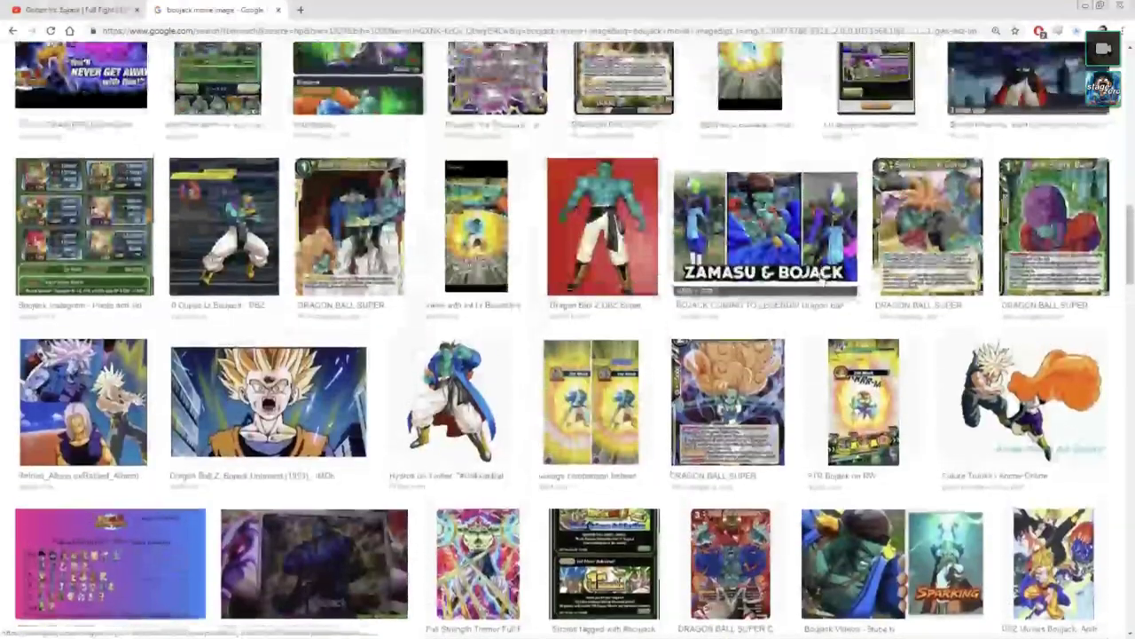
pyautogui.scroll(2, 976, 204)
pyautogui.click(1033, 199)
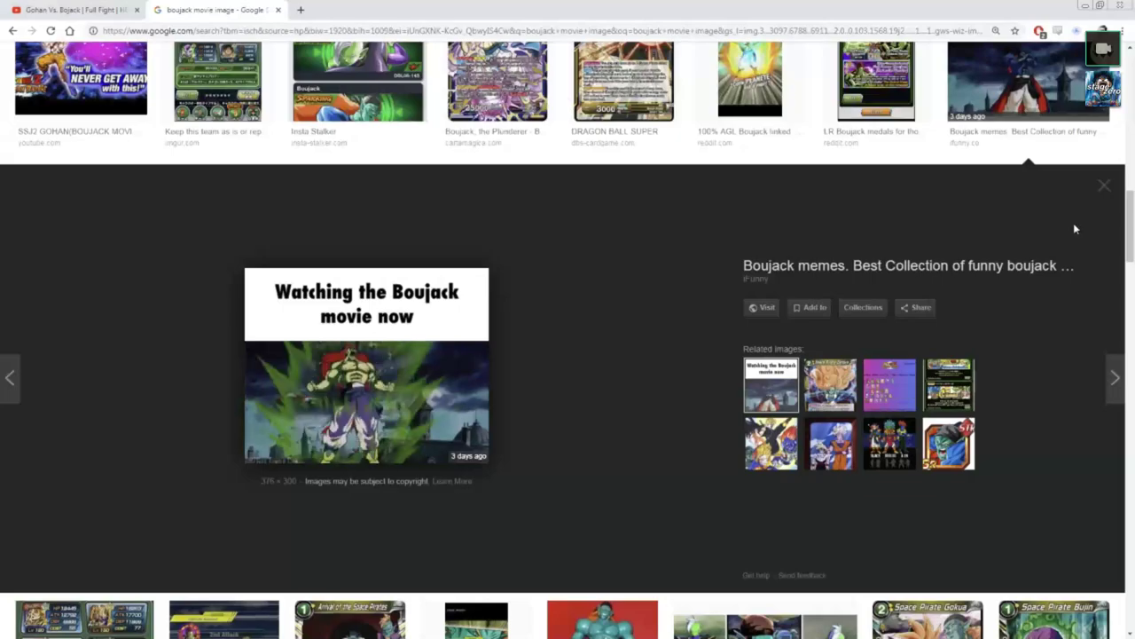
pyautogui.click(1104, 186)
pyautogui.scroll(2, 1051, 201)
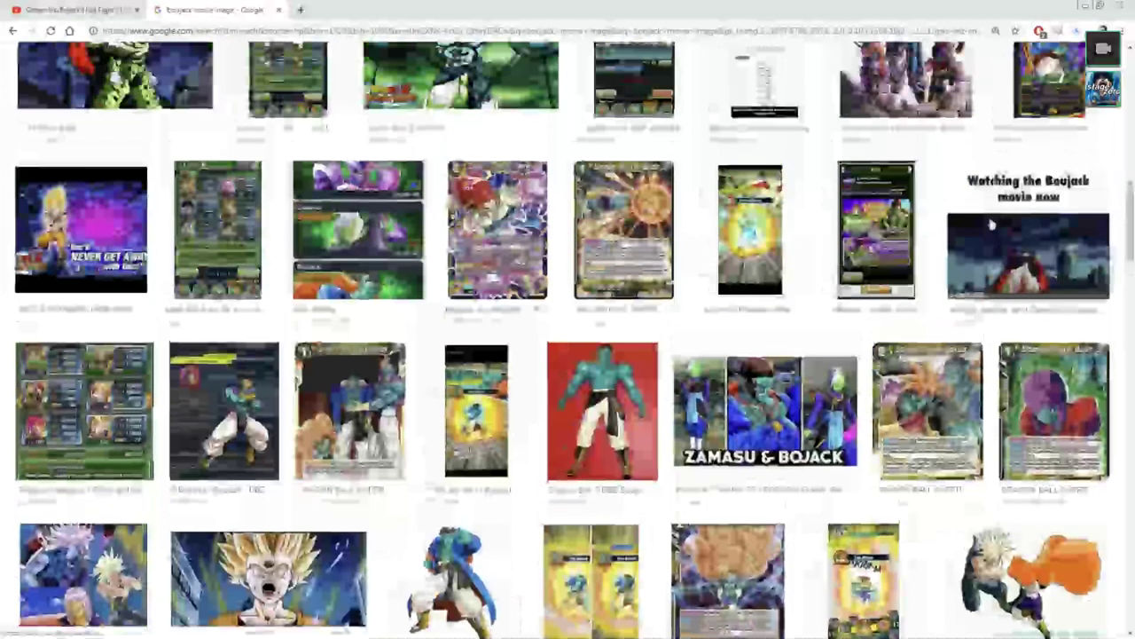
pyautogui.scroll(2, 1051, 202)
pyautogui.scroll(2, 1051, 201)
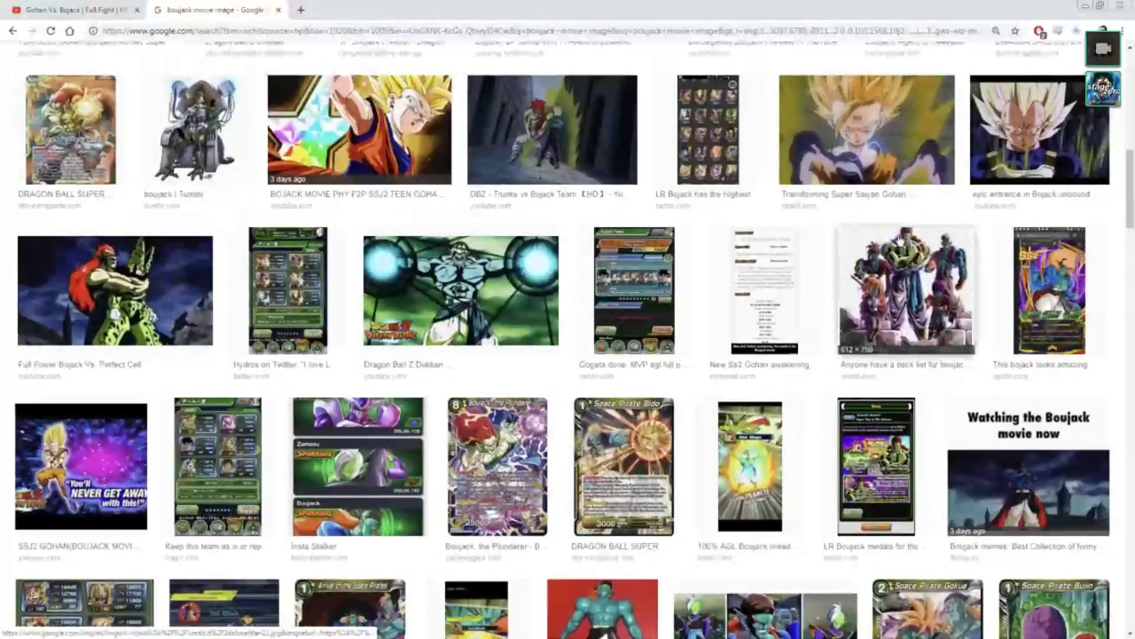
pyautogui.scroll(2, 892, 248)
pyautogui.scroll(1, 891, 249)
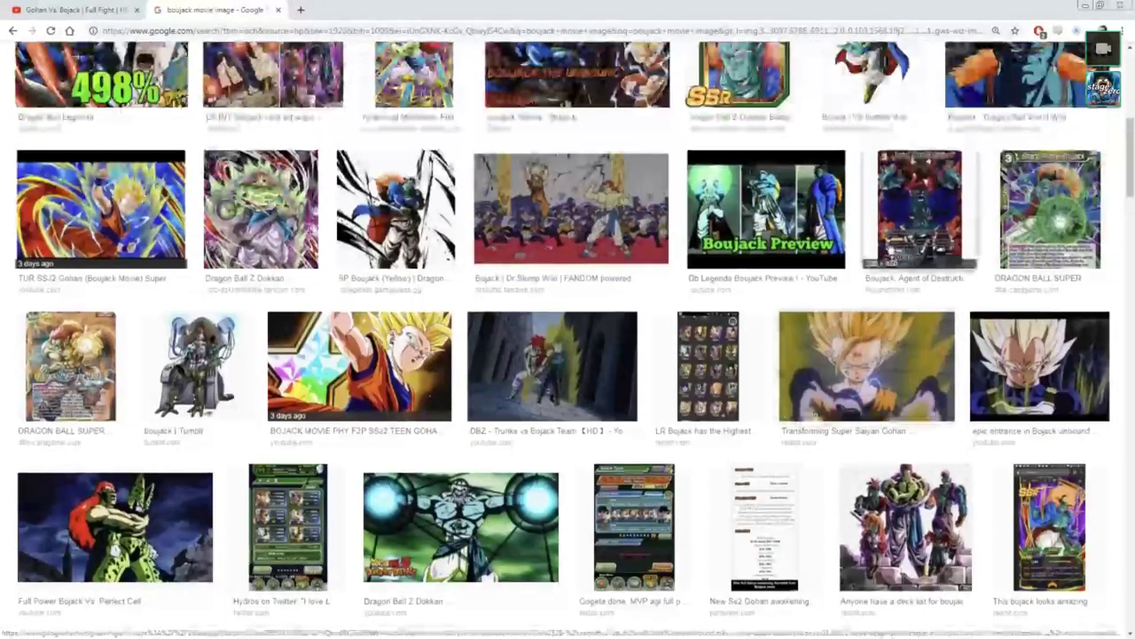
pyautogui.scroll(2, 887, 248)
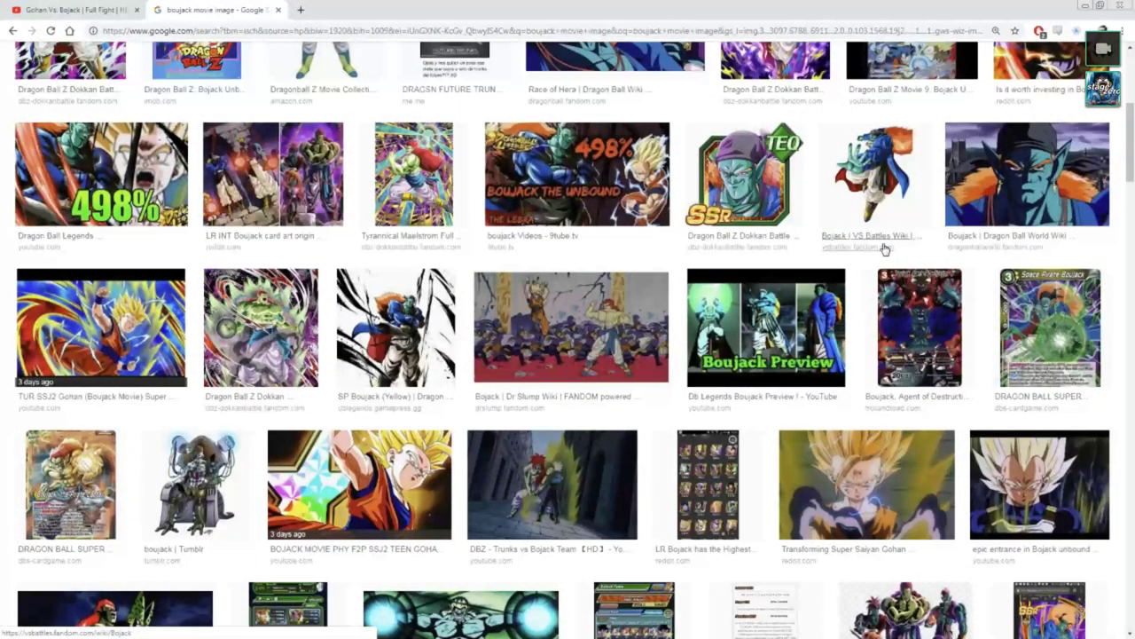
pyautogui.scroll(2, 884, 248)
pyautogui.scroll(3, 883, 250)
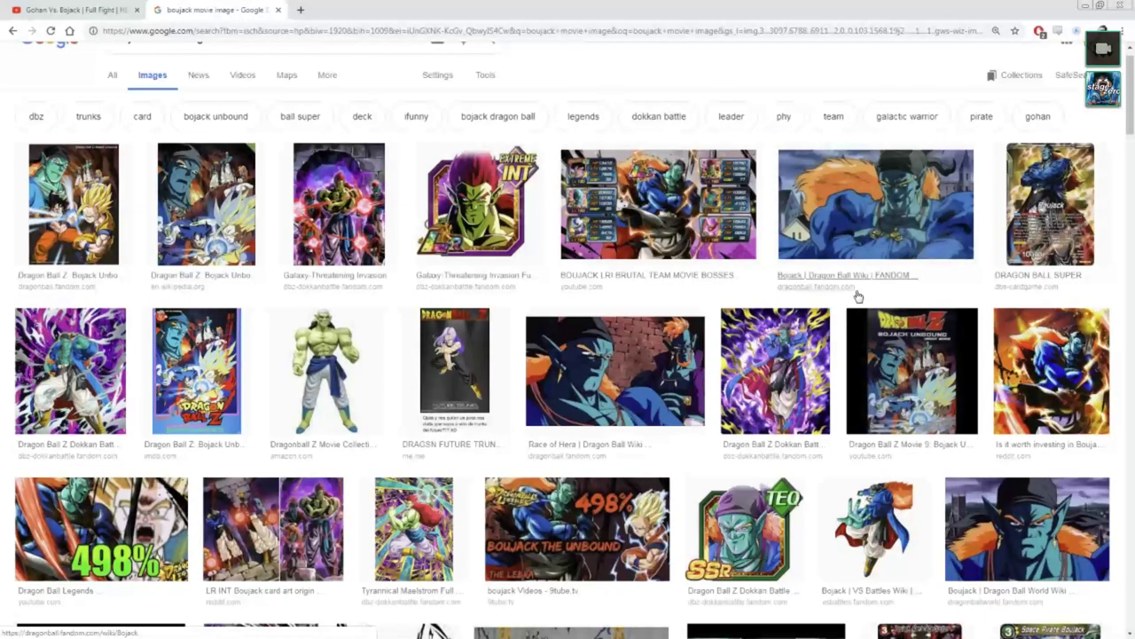
pyautogui.press('Escape')
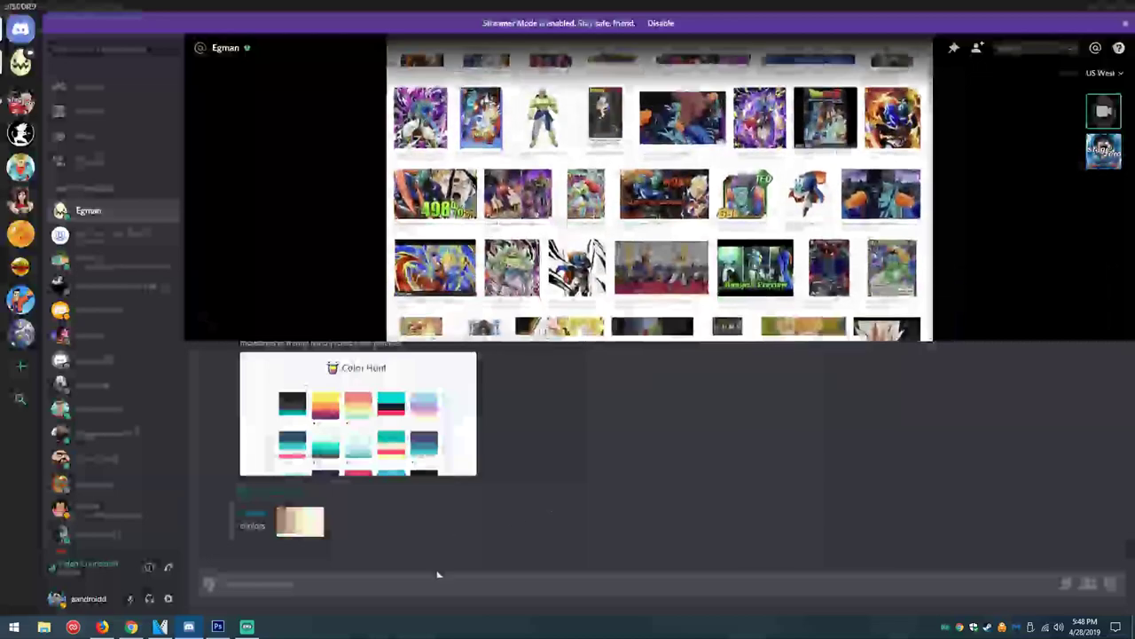
# Step: Paste and send maxresdefault.png in the Discord chat, then make the stream full screen
pyautogui.hotkey('ctrl', 'v')
pyautogui.press('Return')
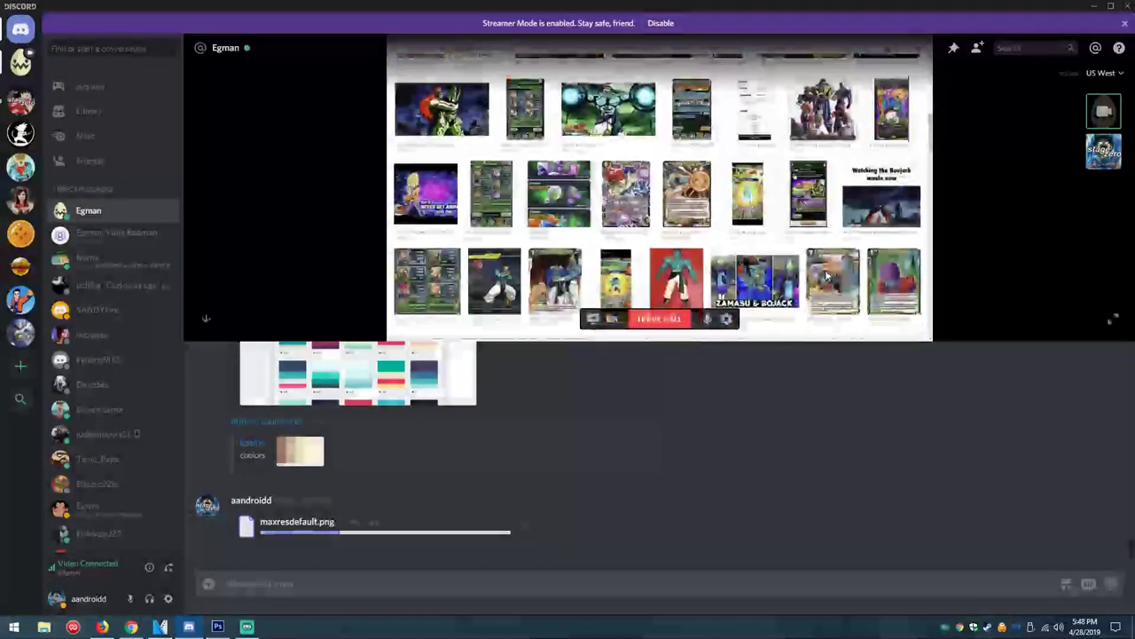
pyautogui.click(1113, 319)
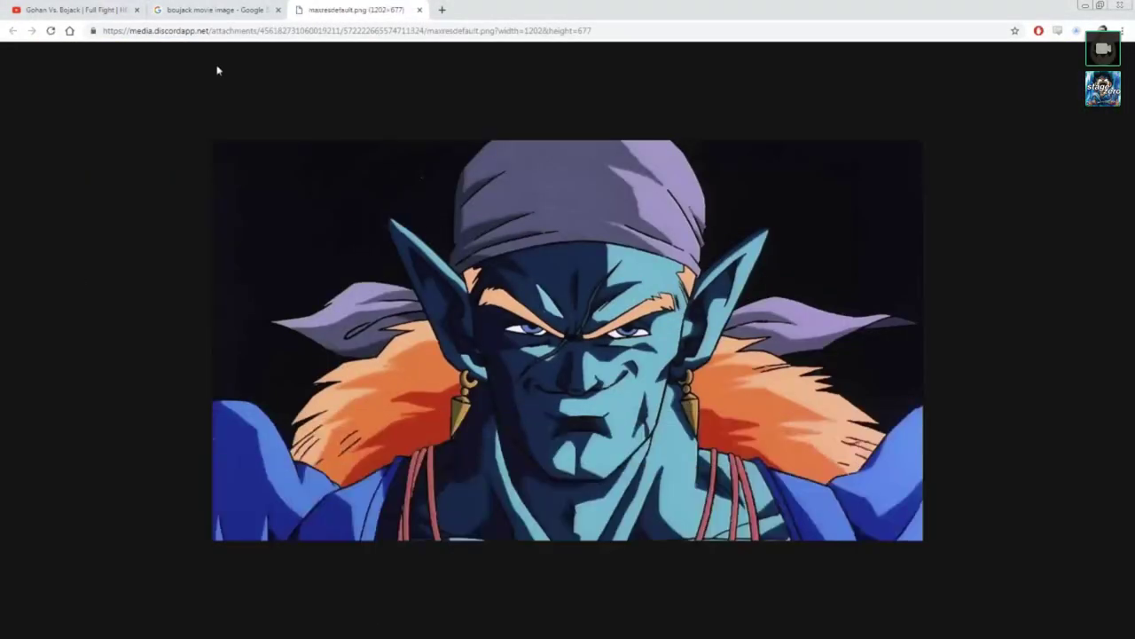
# Step: Copy the Bojack close-up image from the maxresdefault.png tab
pyautogui.rightClick(289, 206)
pyautogui.click(317, 237)
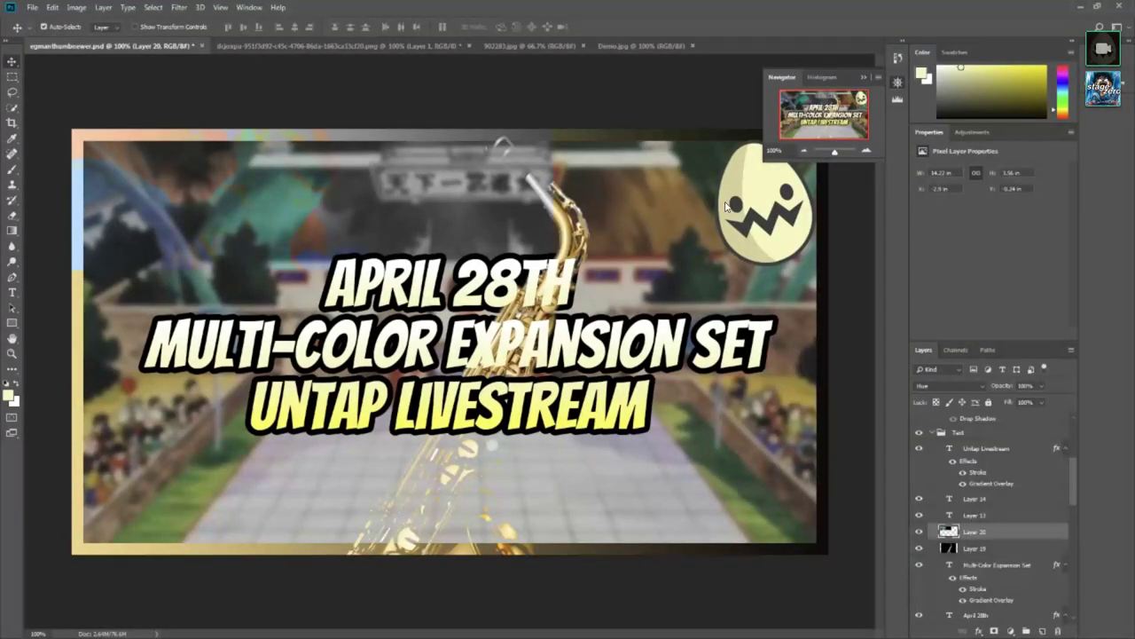
# Step: Create a 1202×677 document from the clipboard preset and paste the Bojack close-up as Layer 1
pyautogui.click(33, 8)
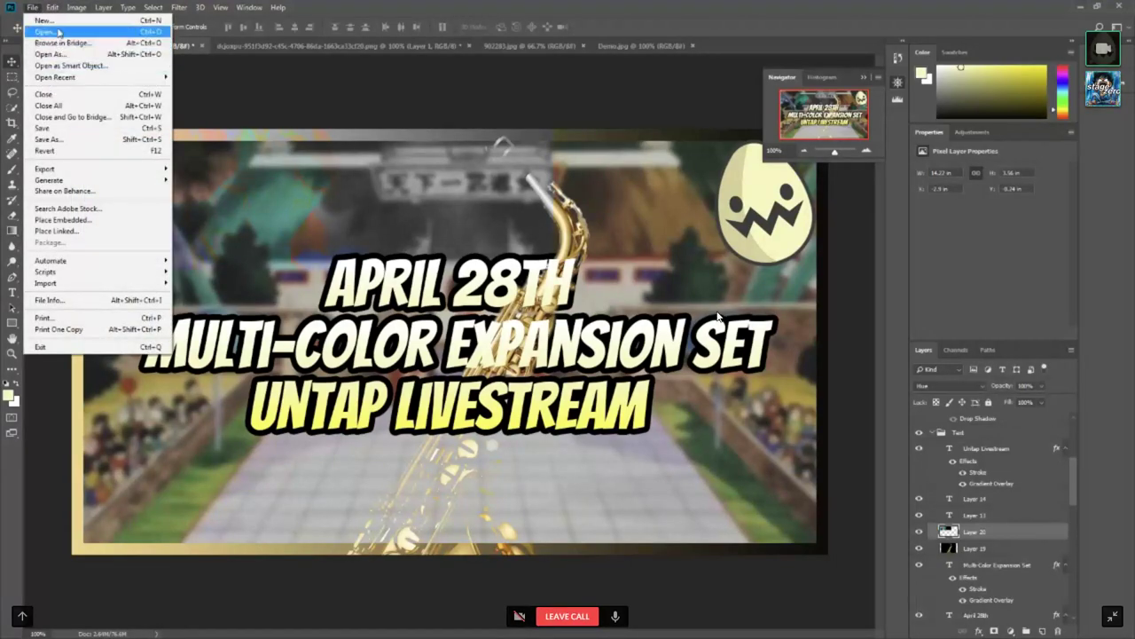
pyautogui.click(58, 32)
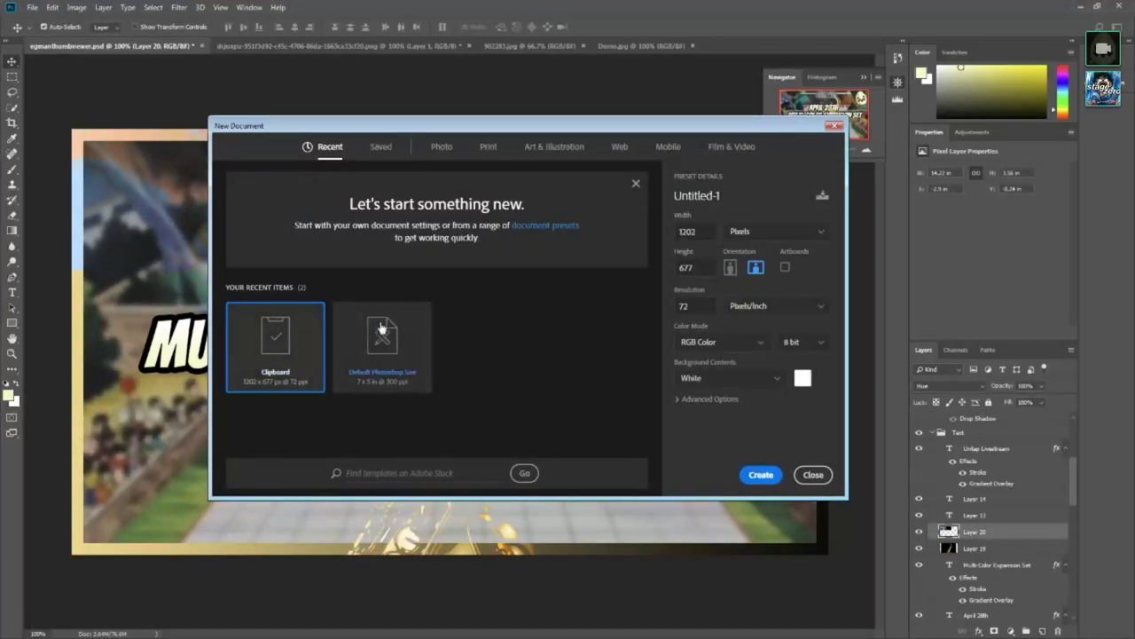
pyautogui.click(756, 475)
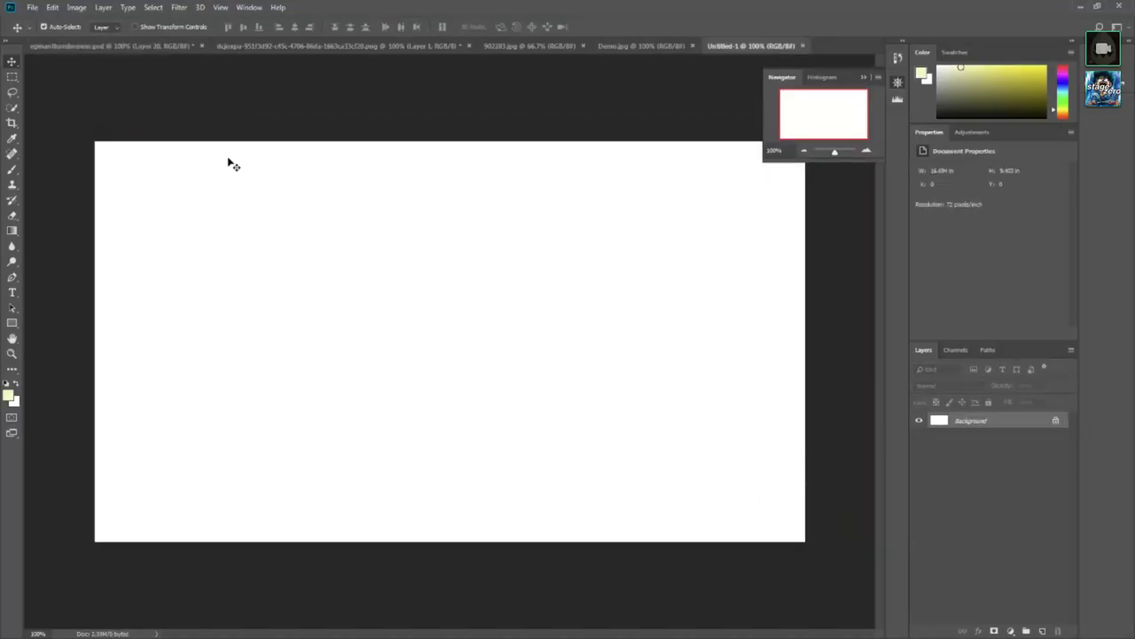
pyautogui.hotkey('ctrl', 'v')
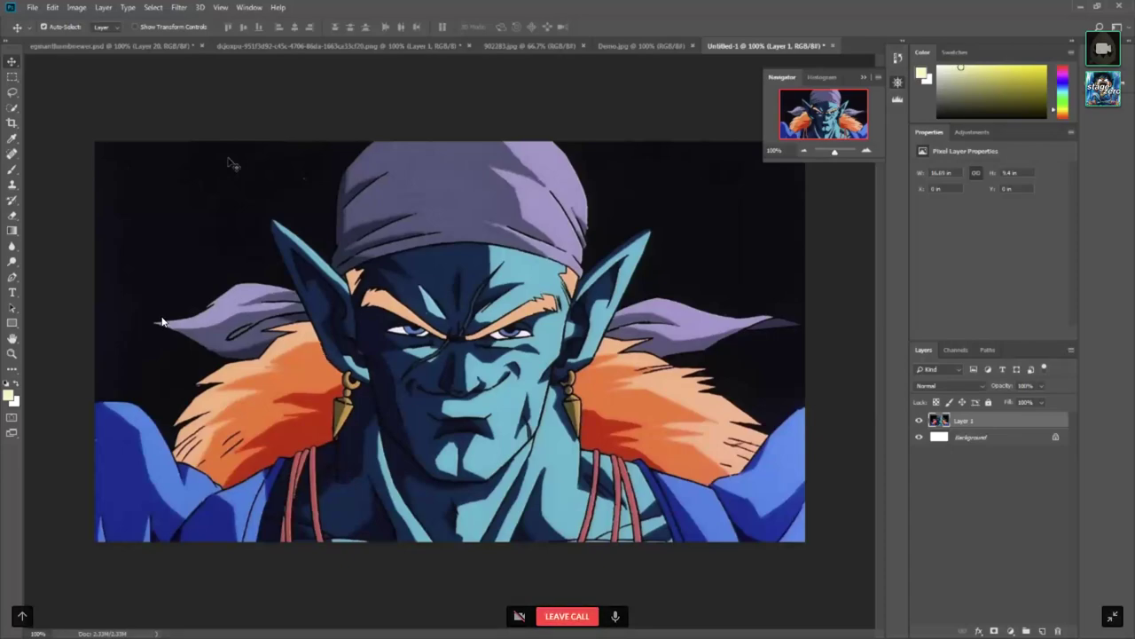
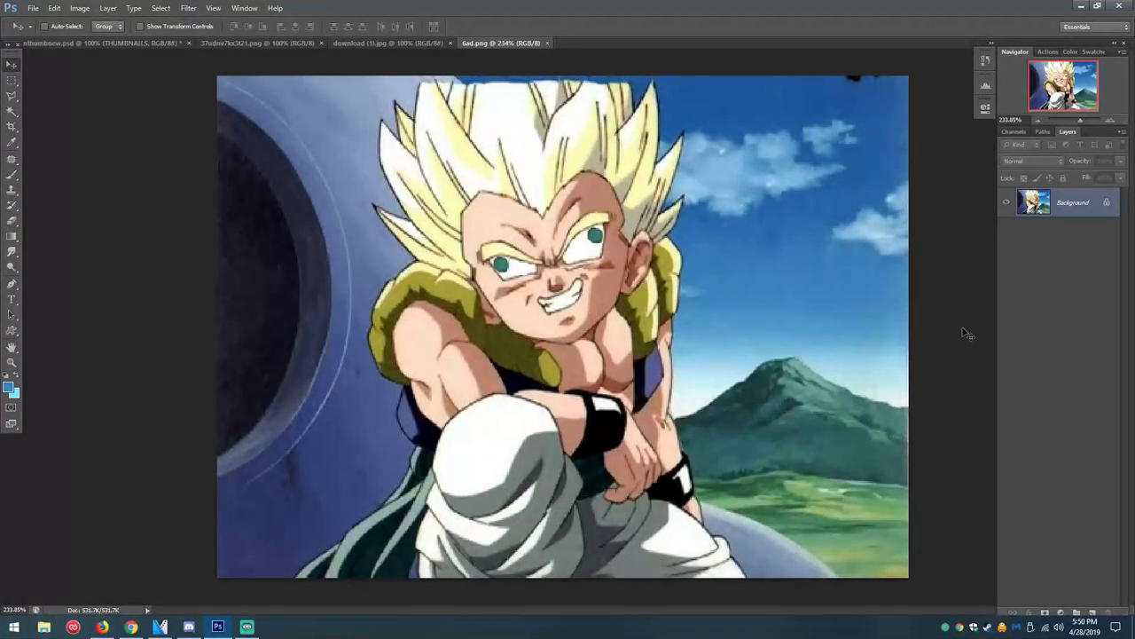
# Step: Hide and restore the panels, then select the Pen Tool in path mode
pyautogui.press('Tab')
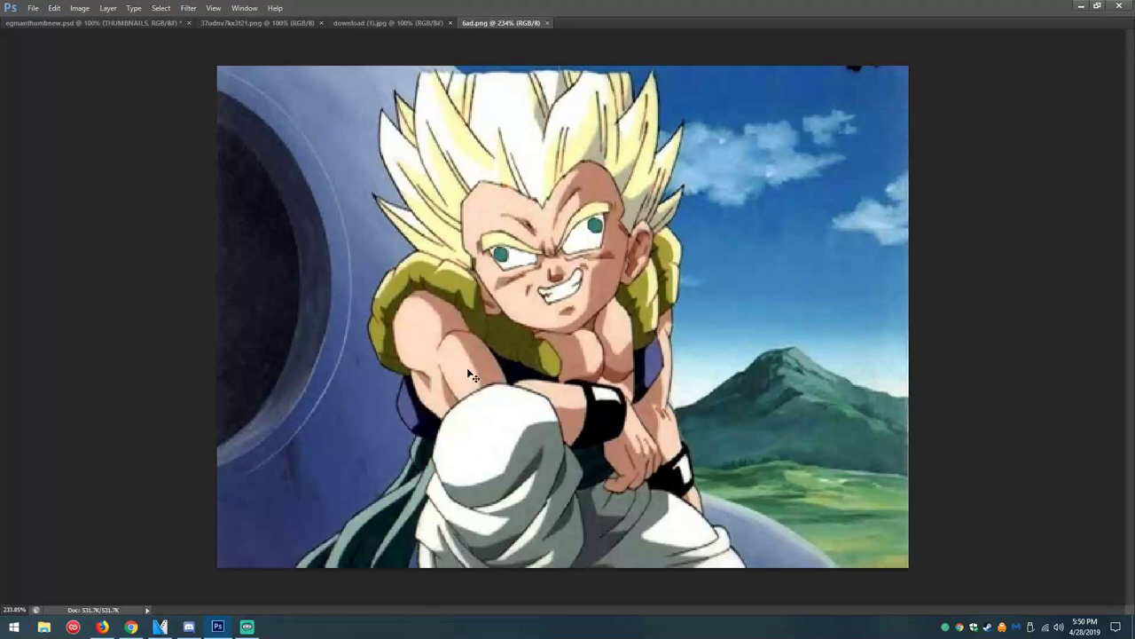
pyautogui.press('Tab')
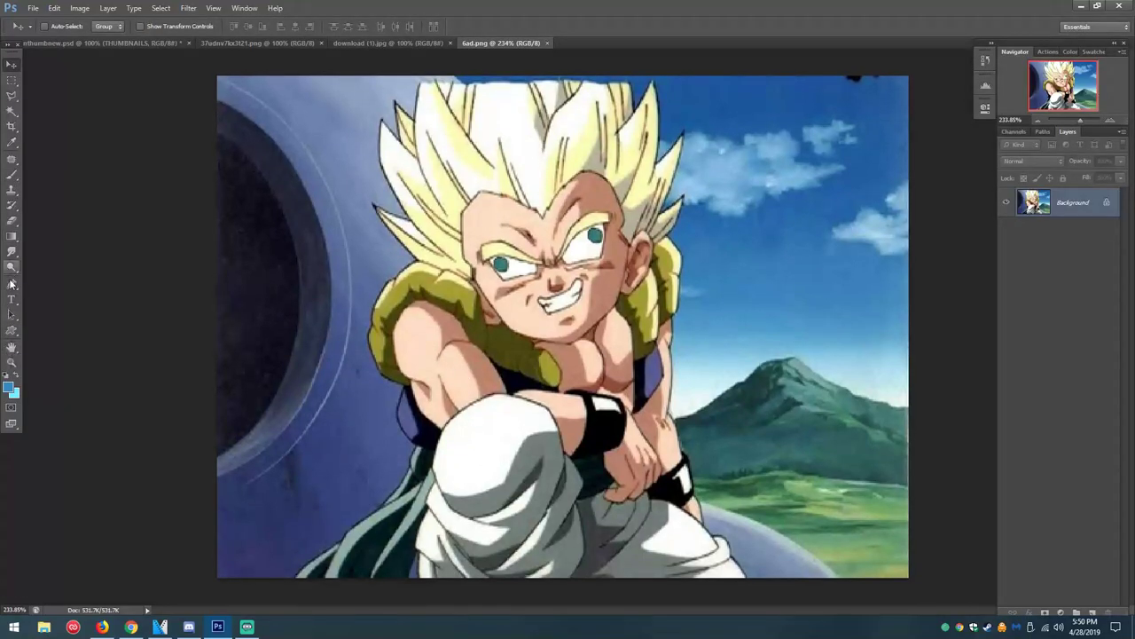
pyautogui.click(12, 284)
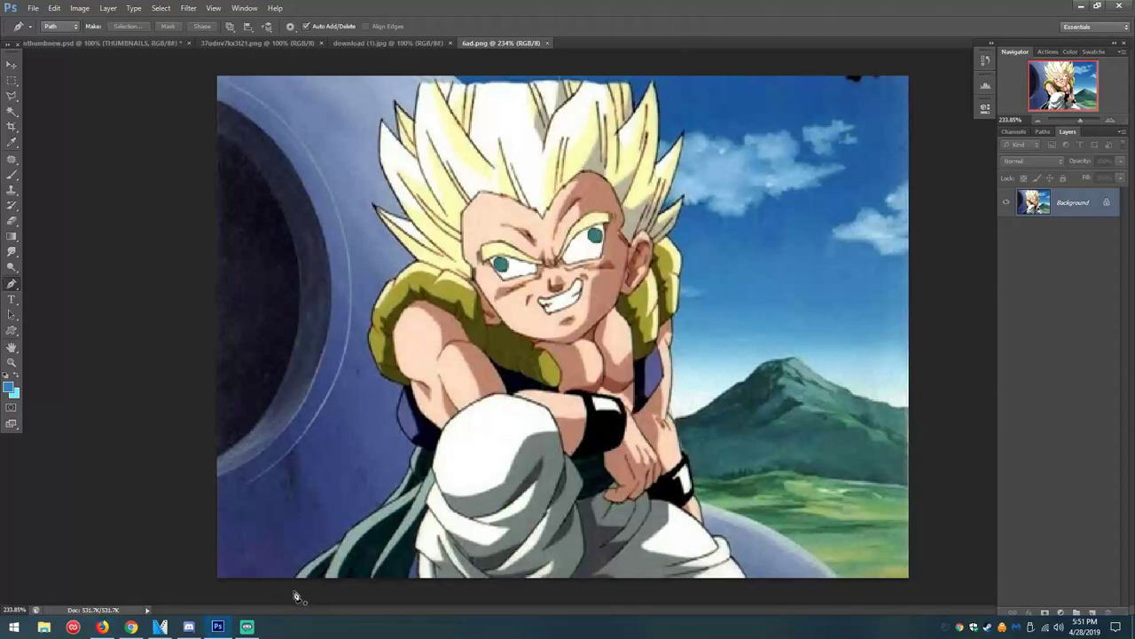
# Step: Zoom to about 807% on the lower-left hair at the image's bottom edge
pyautogui.scroll(2, 313, 570)
pyautogui.scroll(4, 313, 570)
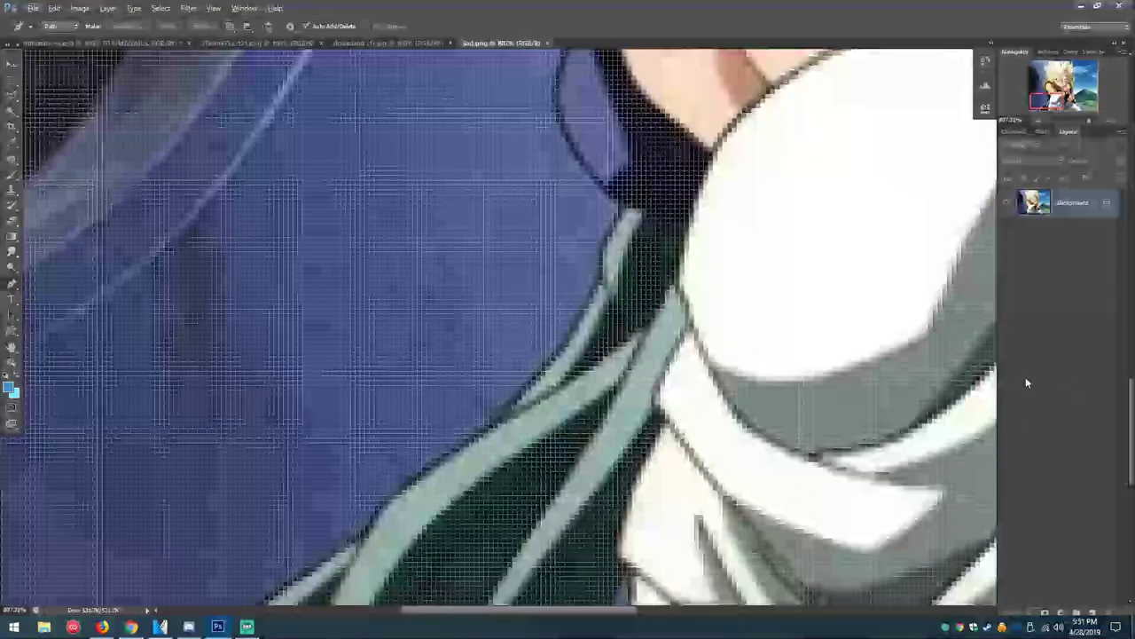
pyautogui.scroll(-1, 324, 497)
pyautogui.scroll(3, 266, 461)
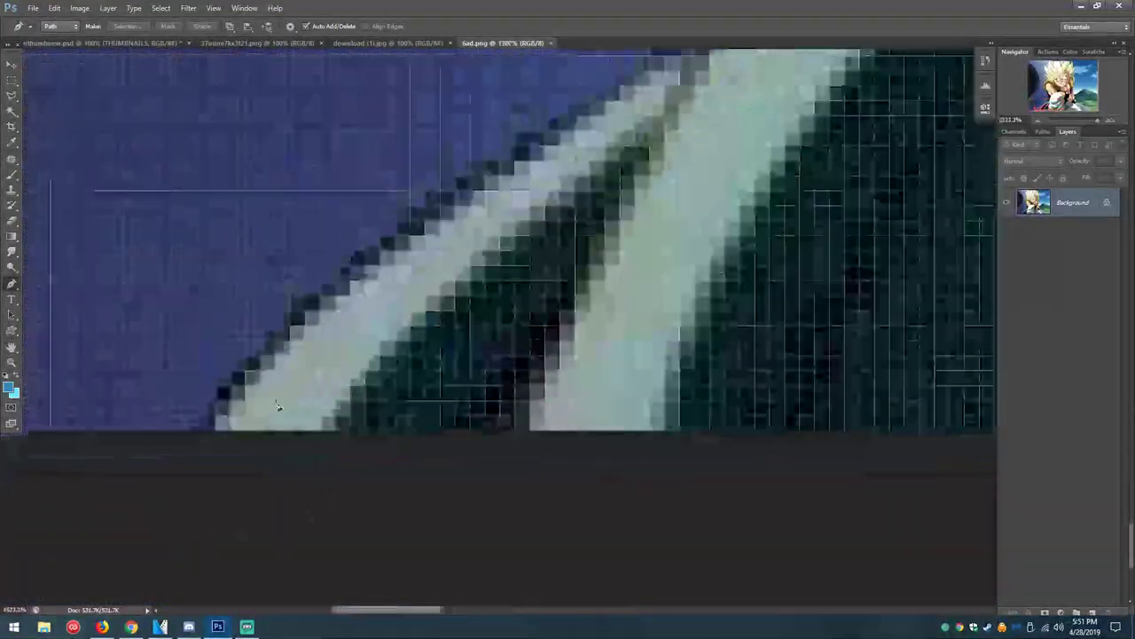
pyautogui.scroll(2, 407, 424)
pyautogui.scroll(-3, 407, 424)
pyautogui.scroll(-2, 375, 376)
pyautogui.scroll(-2, 388, 261)
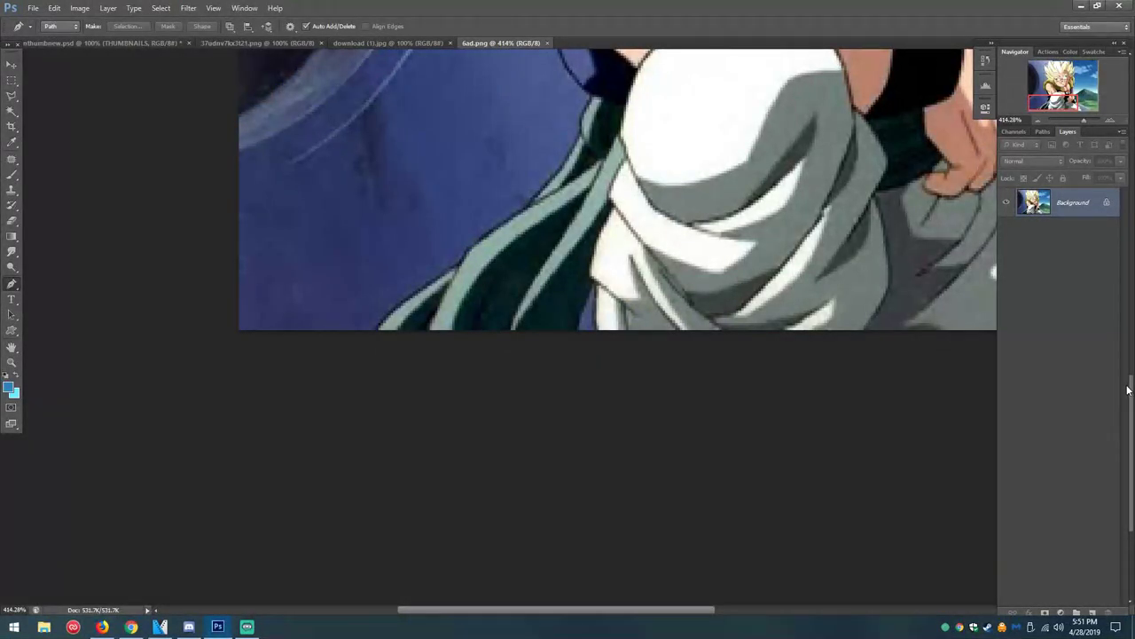
pyautogui.scroll(2, 623, 471)
pyautogui.scroll(3, 618, 477)
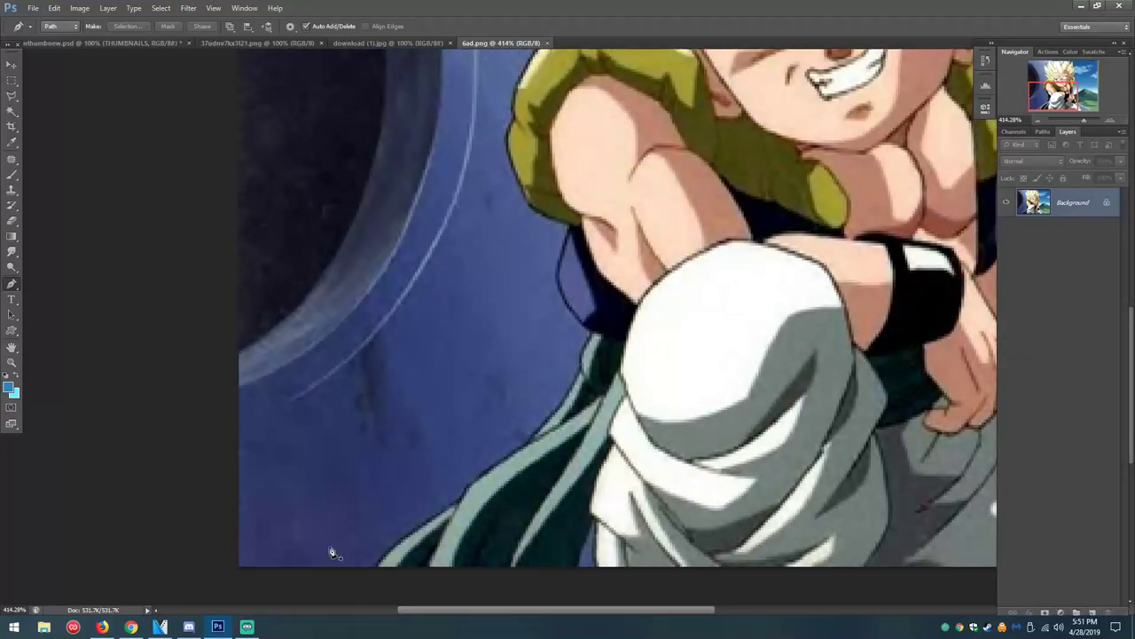
pyautogui.scroll(1, 404, 569)
pyautogui.scroll(1, 400, 572)
pyautogui.scroll(1, 399, 532)
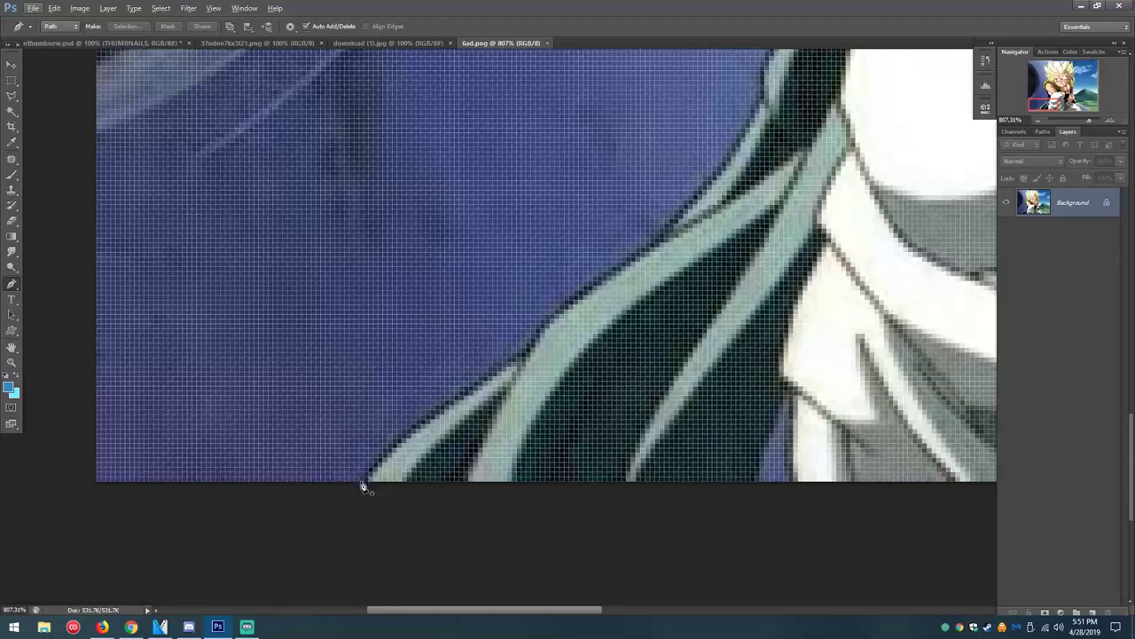
# Step: Make a polygonal lasso selection around the dark hair strand at the bottom edge
pyautogui.click(11, 95)
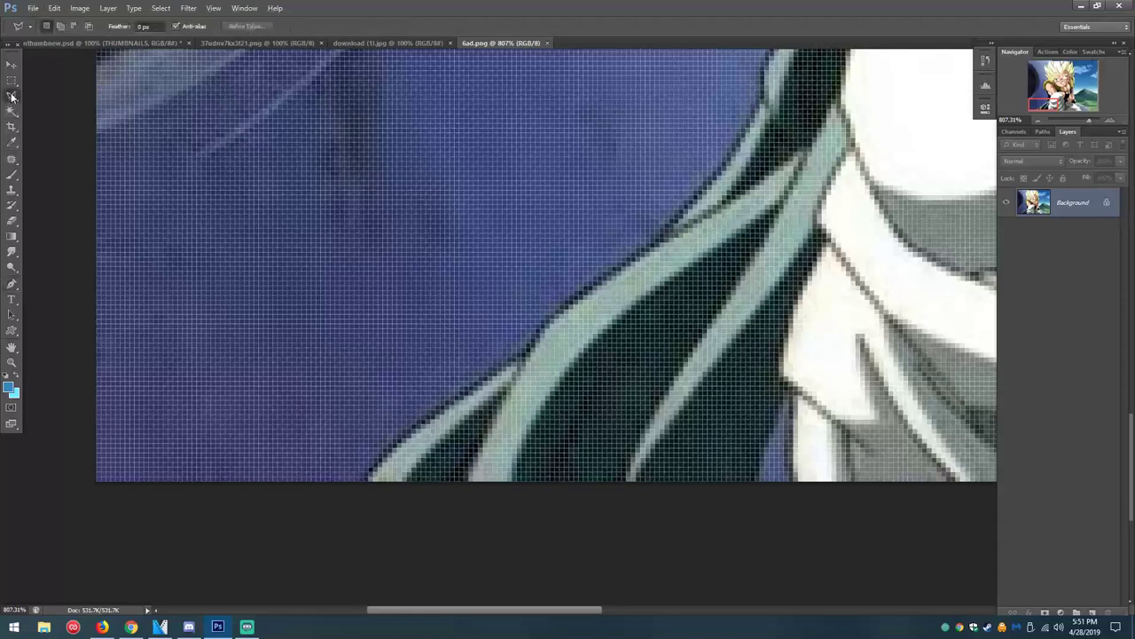
pyautogui.rightClick(11, 95)
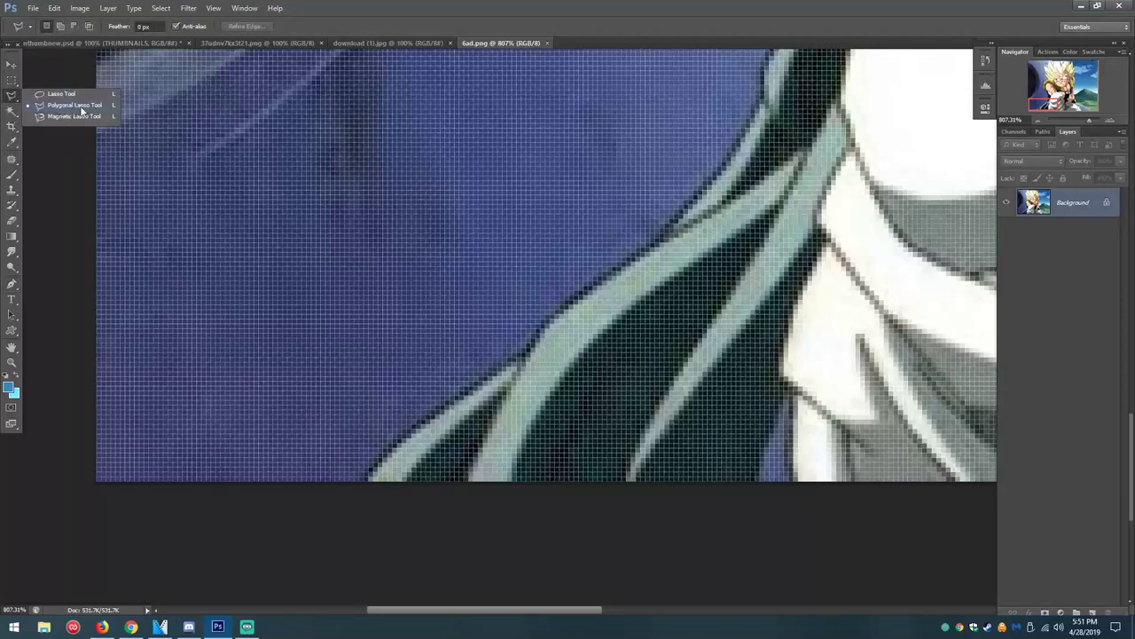
pyautogui.click(74, 104)
pyautogui.click(359, 481)
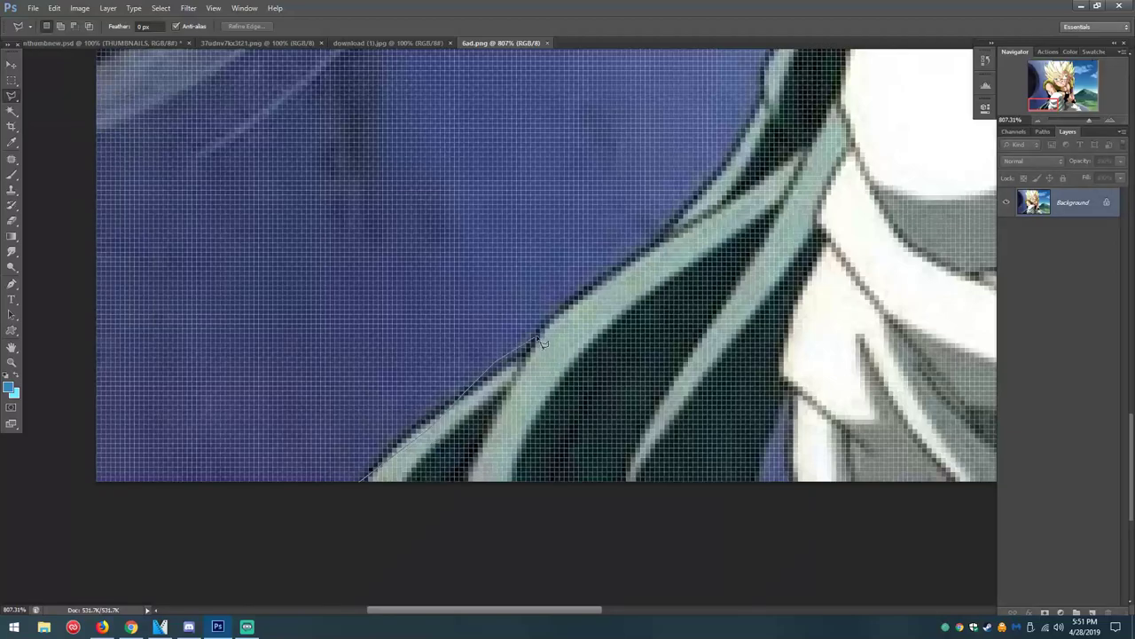
pyautogui.click(811, 182)
pyautogui.click(816, 395)
pyautogui.click(674, 541)
pyautogui.click(479, 513)
pyautogui.click(364, 481)
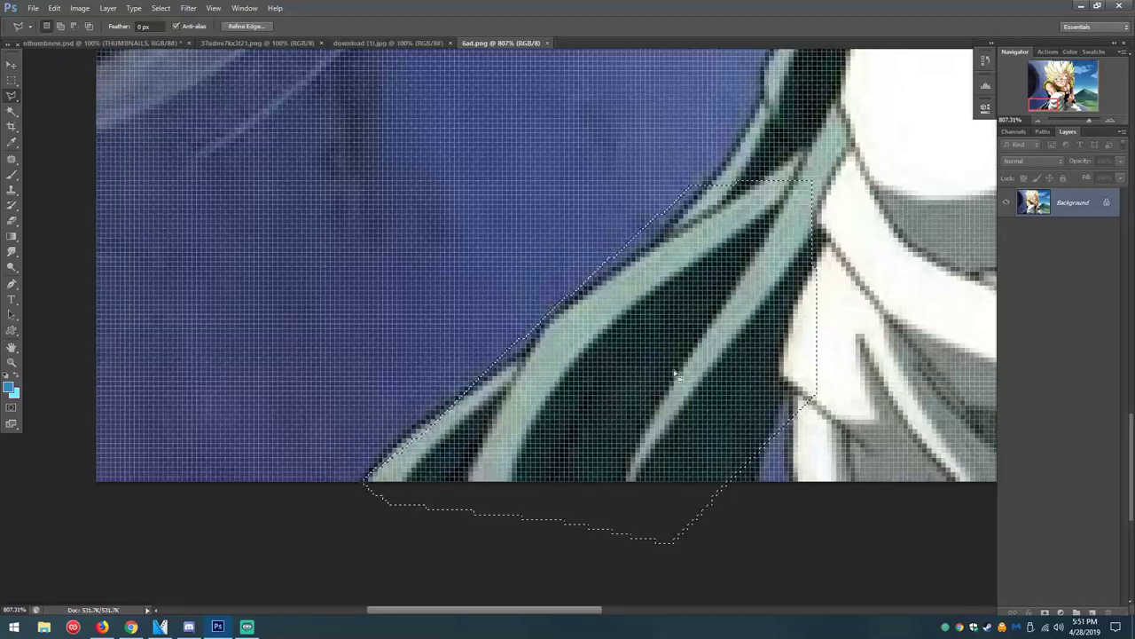
# Step: Fill the selection with black, then undo the fill and the selection
pyautogui.hotkey('shift', 'F5')
pyautogui.click(793, 181)
pyautogui.hotkey('ctrl', 'd')
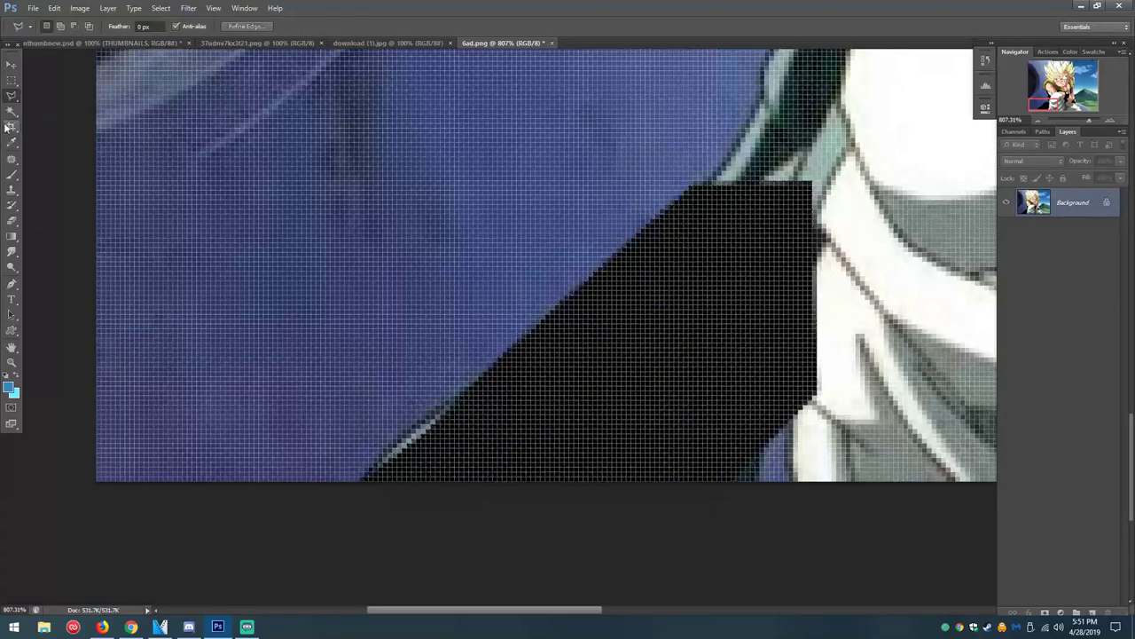
pyautogui.hotkey('ctrl', 'z')
pyautogui.hotkey('ctrl', 'alt', 'z')
pyautogui.hotkey('ctrl', 'd')
# Step: Duplicate the Background layer as Background copy and delete the original Background
pyautogui.rightClick(1073, 204)
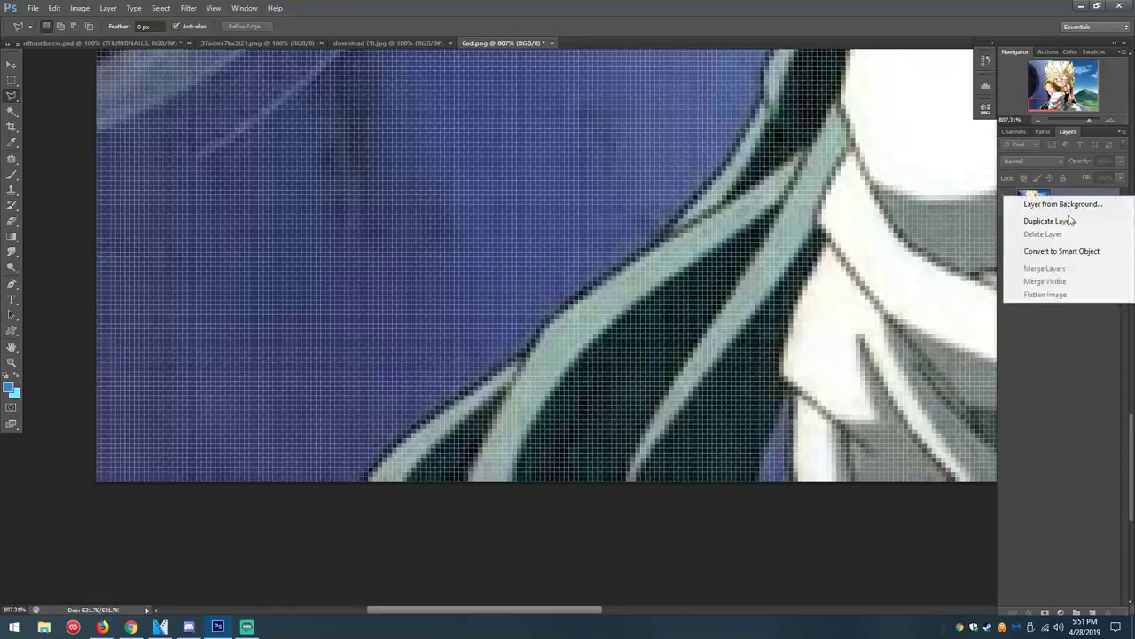
pyautogui.click(1071, 220)
pyautogui.press('Return')
pyautogui.rightClick(1069, 237)
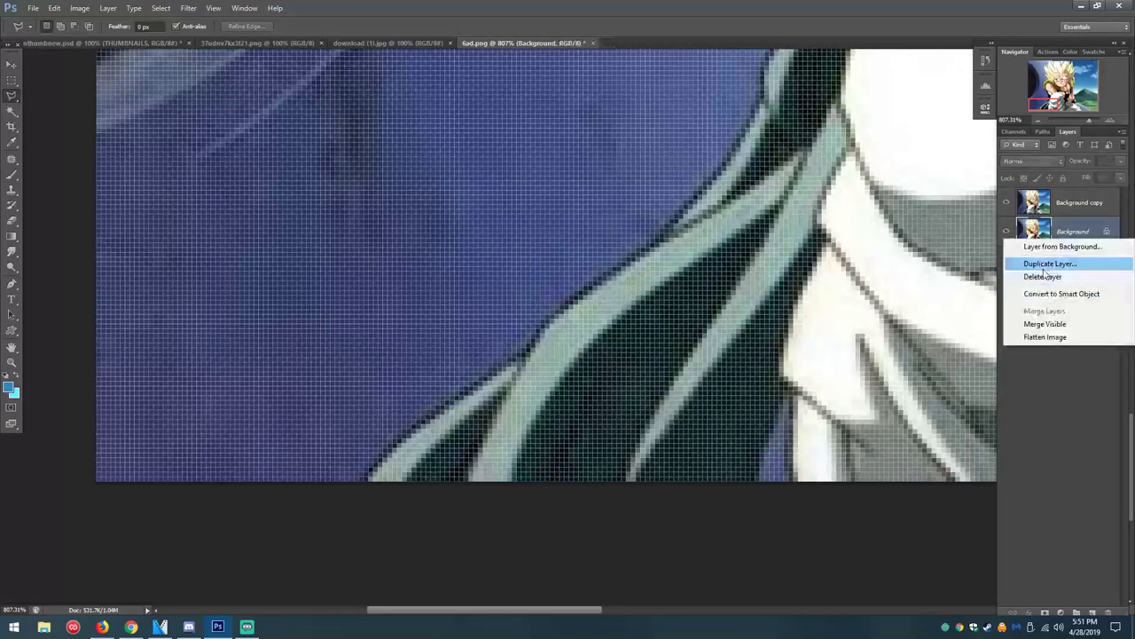
pyautogui.click(1043, 276)
# Step: Start a pen path at the image's bottom edge and trace up the hair strand's edge
pyautogui.click(12, 284)
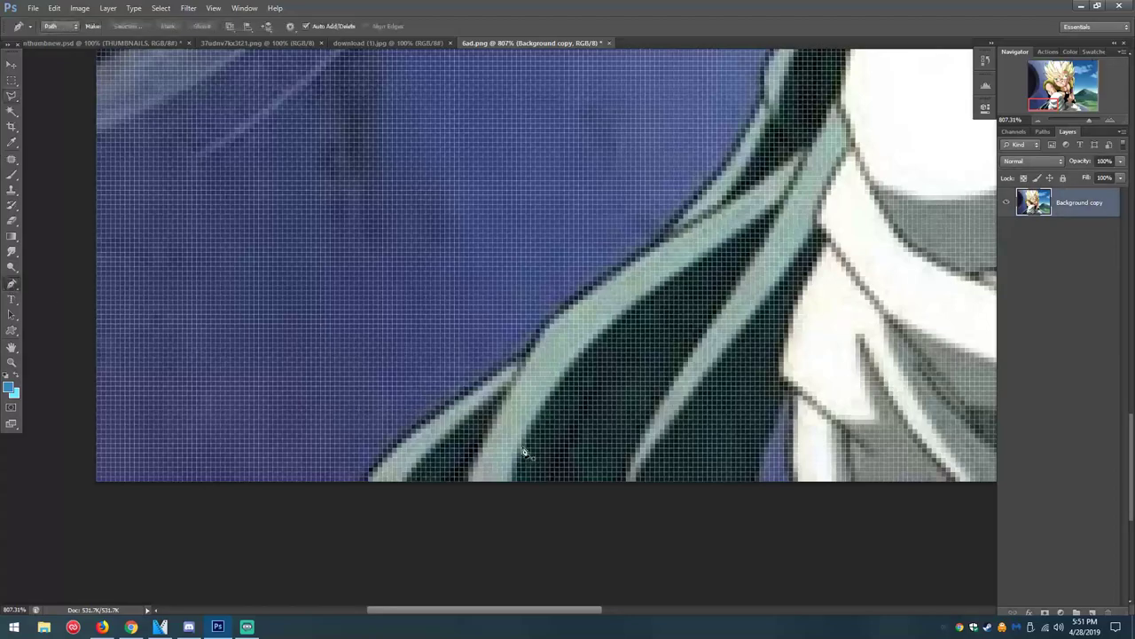
pyautogui.click(524, 453)
pyautogui.click(363, 483)
pyautogui.click(393, 449)
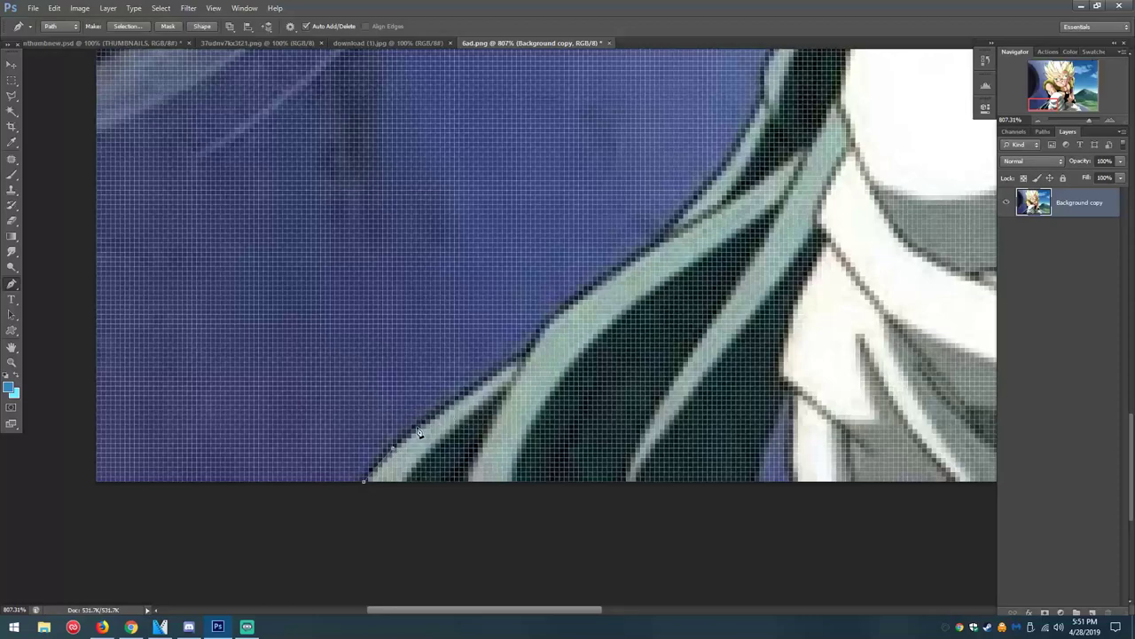
pyautogui.click(460, 396)
pyautogui.click(499, 372)
pyautogui.click(527, 348)
pyautogui.click(648, 249)
pyautogui.scroll(2, 760, 113)
pyautogui.scroll(3, 723, 240)
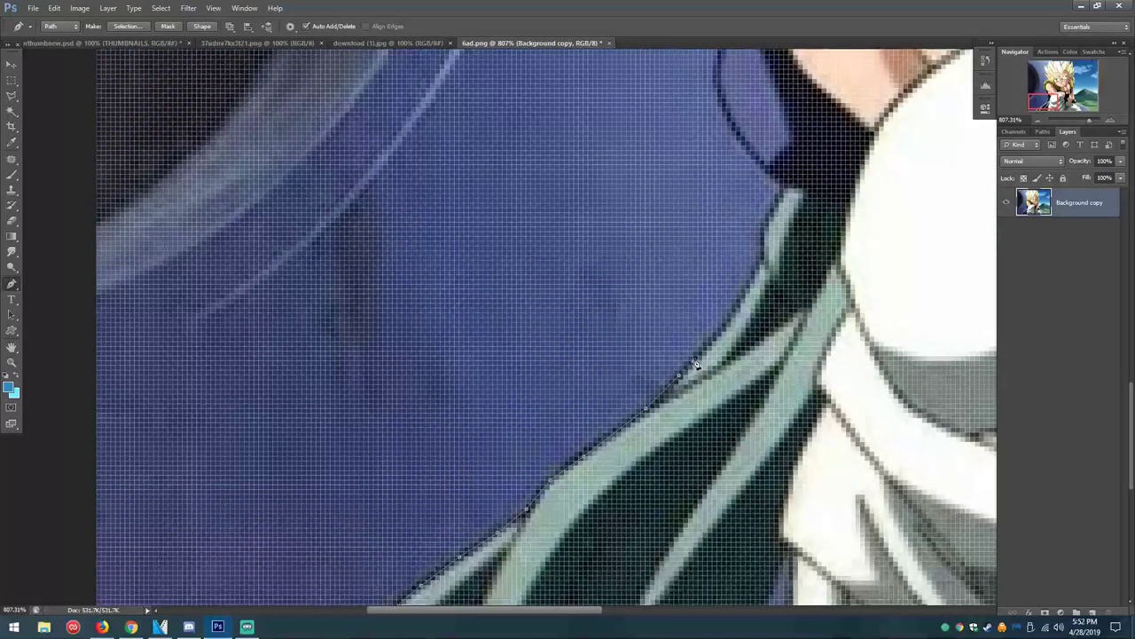
# Step: Continue the path up toward the arm and around its outline
pyautogui.click(762, 264)
pyautogui.click(761, 238)
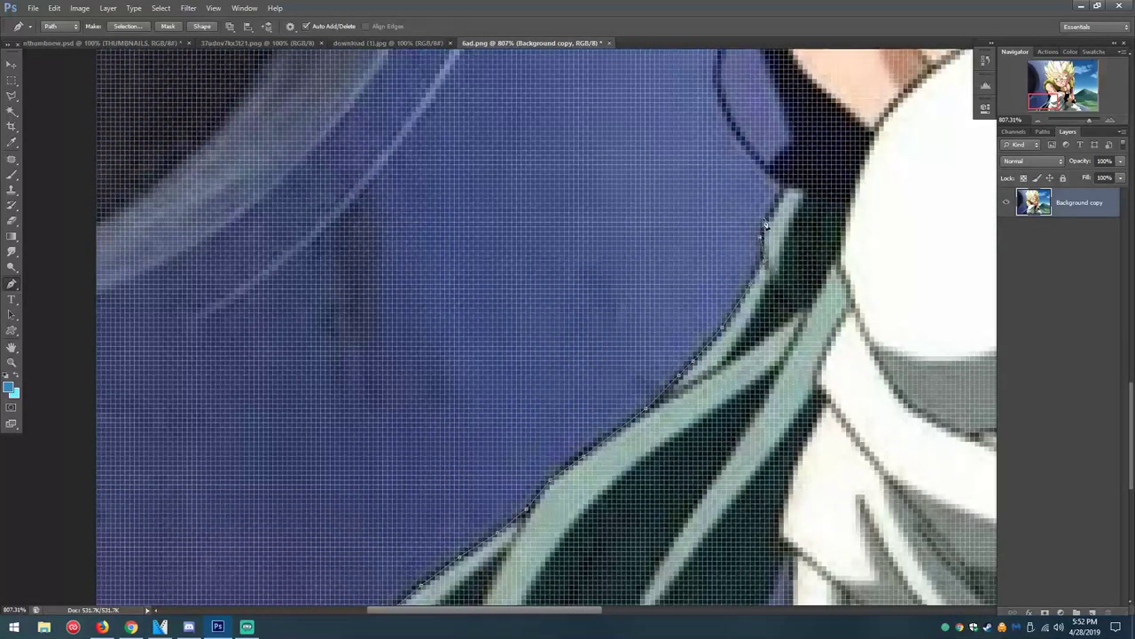
pyautogui.click(775, 169)
pyautogui.scroll(4, 736, 160)
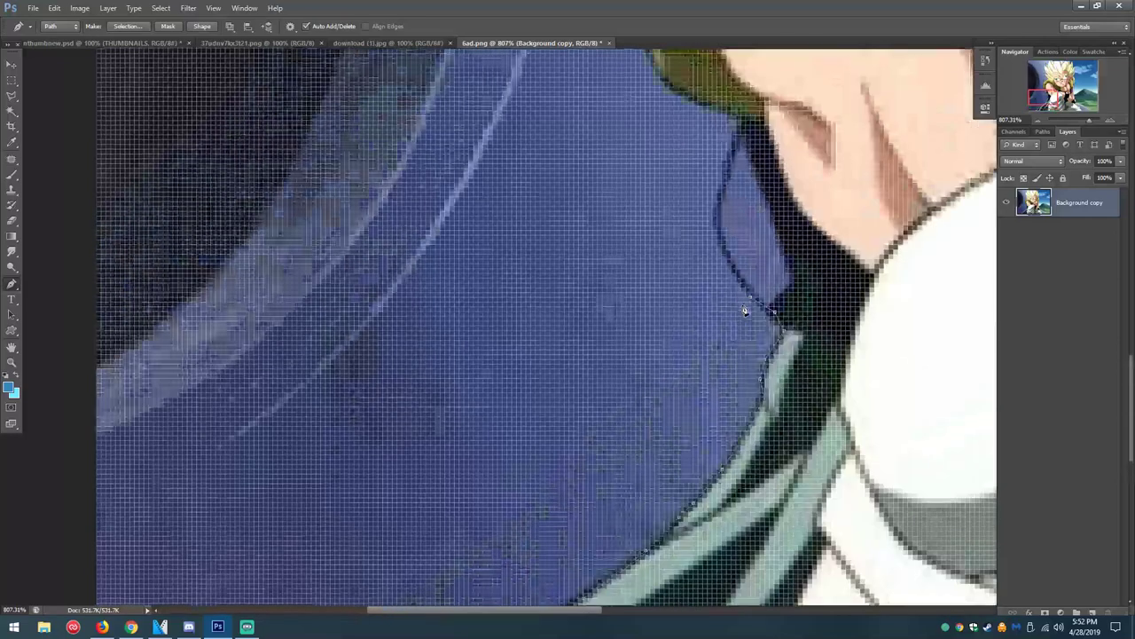
pyautogui.click(718, 199)
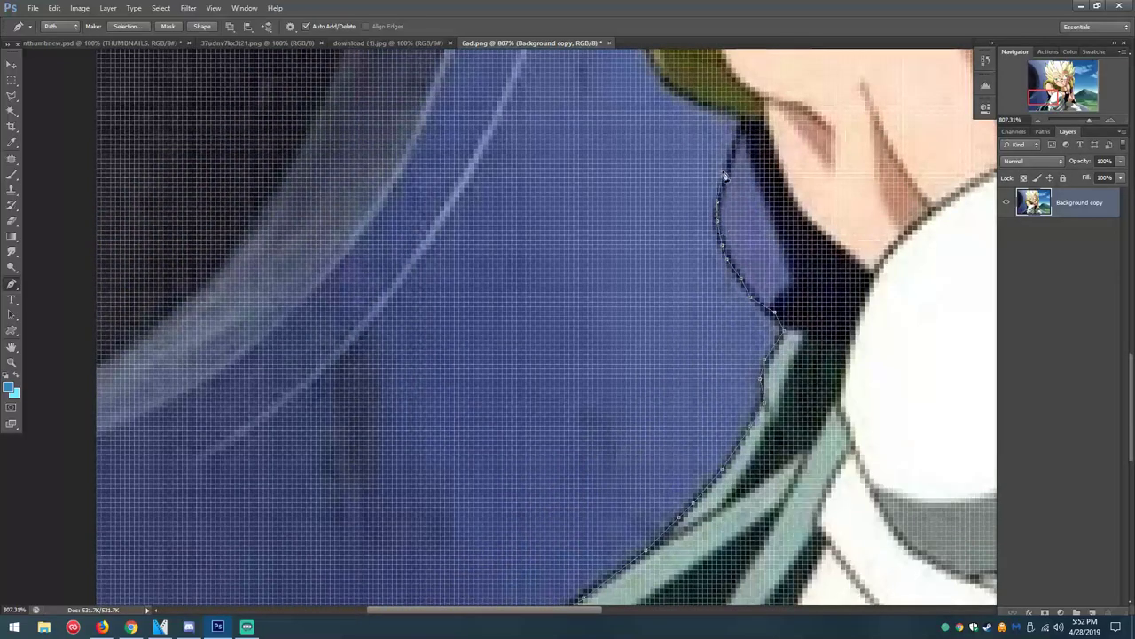
pyautogui.click(742, 121)
pyautogui.scroll(6, 629, 363)
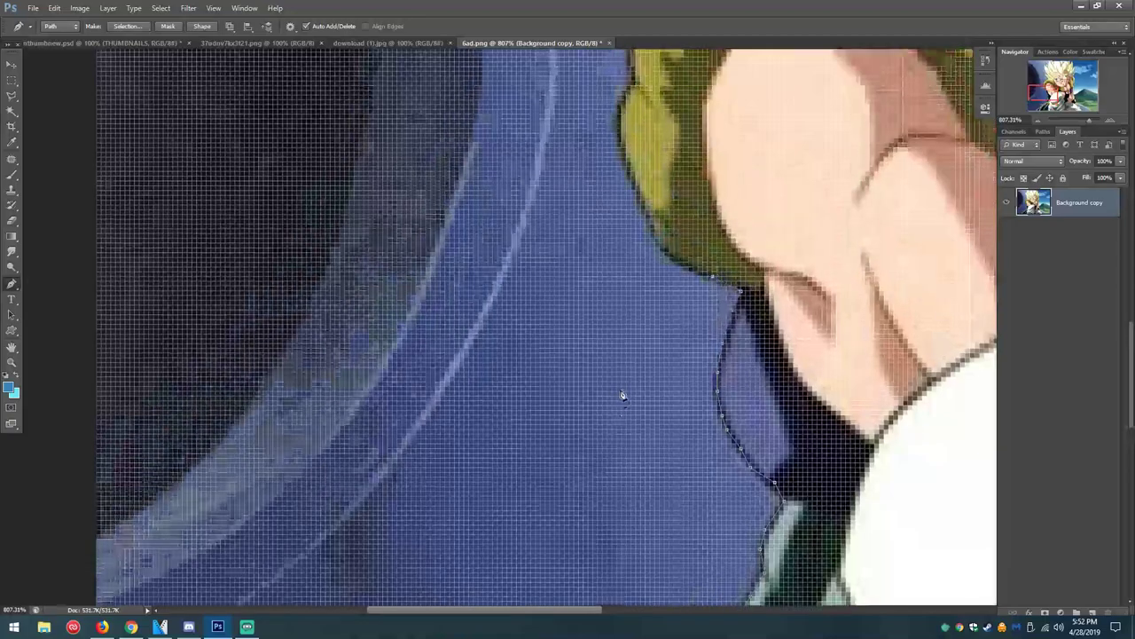
# Step: Extend the path up the hair's left edge with curved anchors to a spike tip
pyautogui.click(712, 343)
pyautogui.scroll(-5, 656, 328)
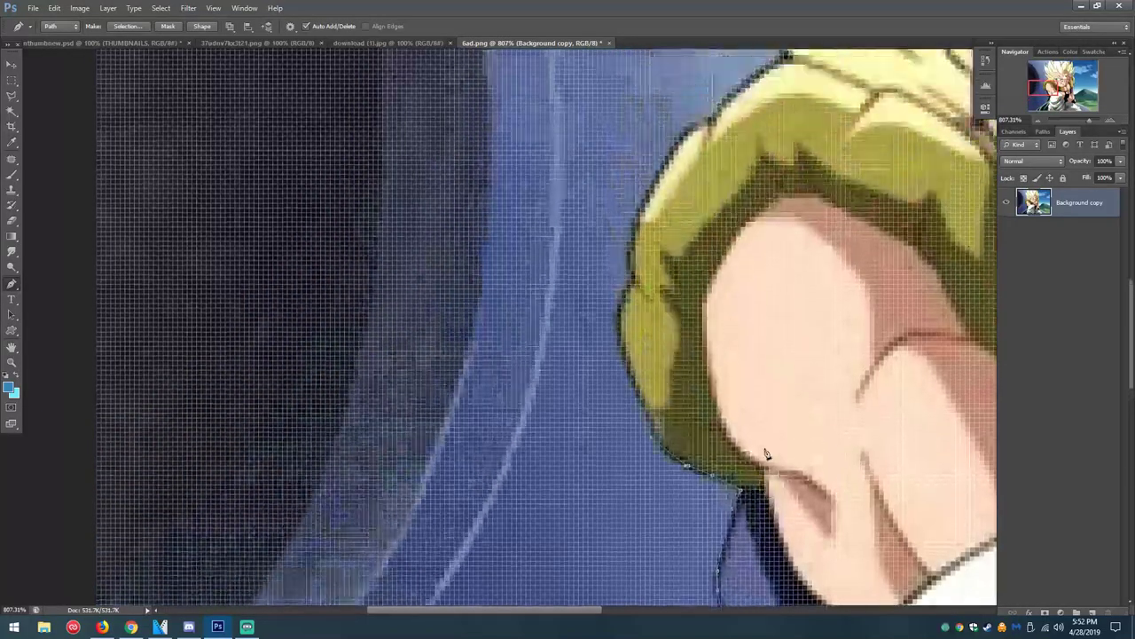
pyautogui.click(670, 374)
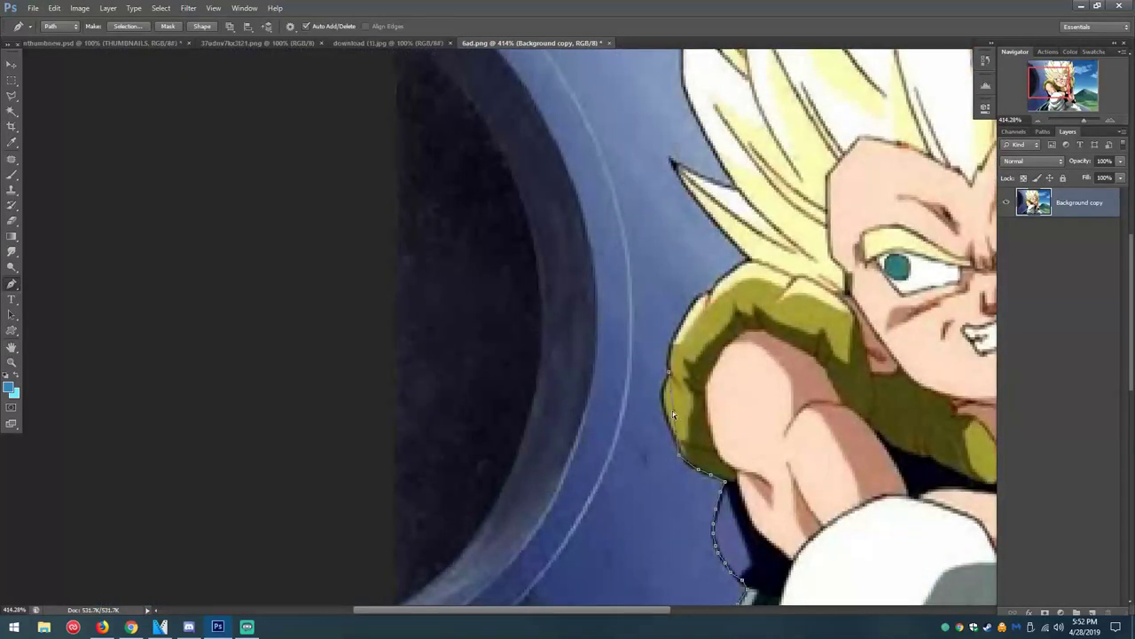
pyautogui.click(663, 400)
pyautogui.moveTo(688, 317); pyautogui.dragTo(700, 303)
pyautogui.click(671, 167)
pyautogui.scroll(3, 664, 357)
pyautogui.moveTo(685, 231); pyautogui.dragTo(686, 199)
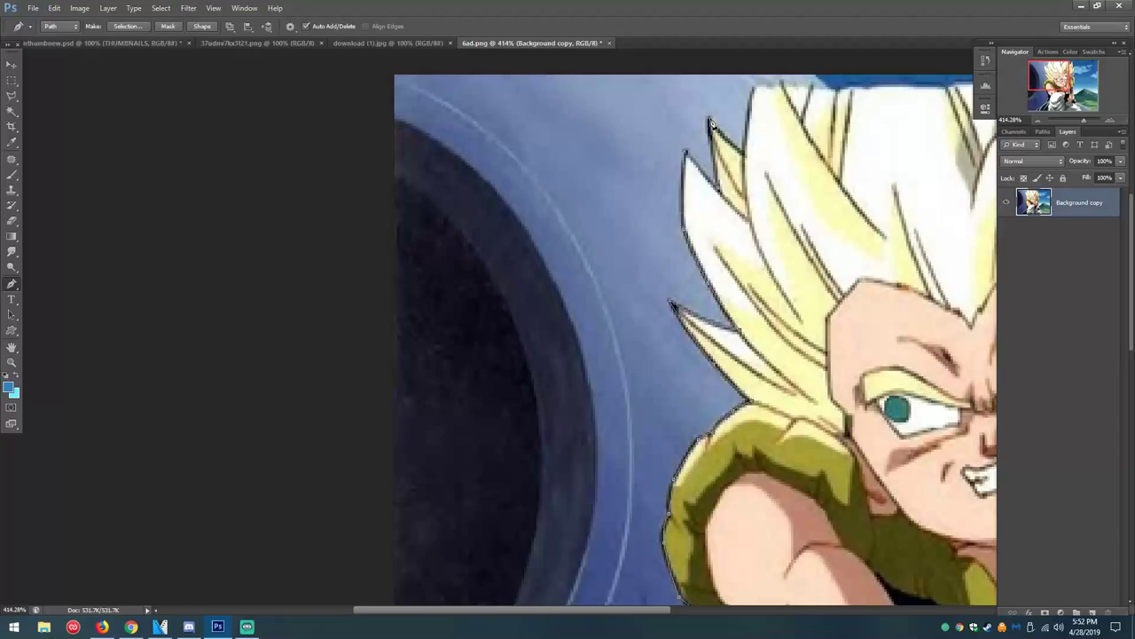
# Step: Trace the path across the top of the hair and down the right spikes
pyautogui.click(745, 156)
pyautogui.click(816, 60)
pyautogui.moveTo(621, 610); pyautogui.dragTo(709, 610)
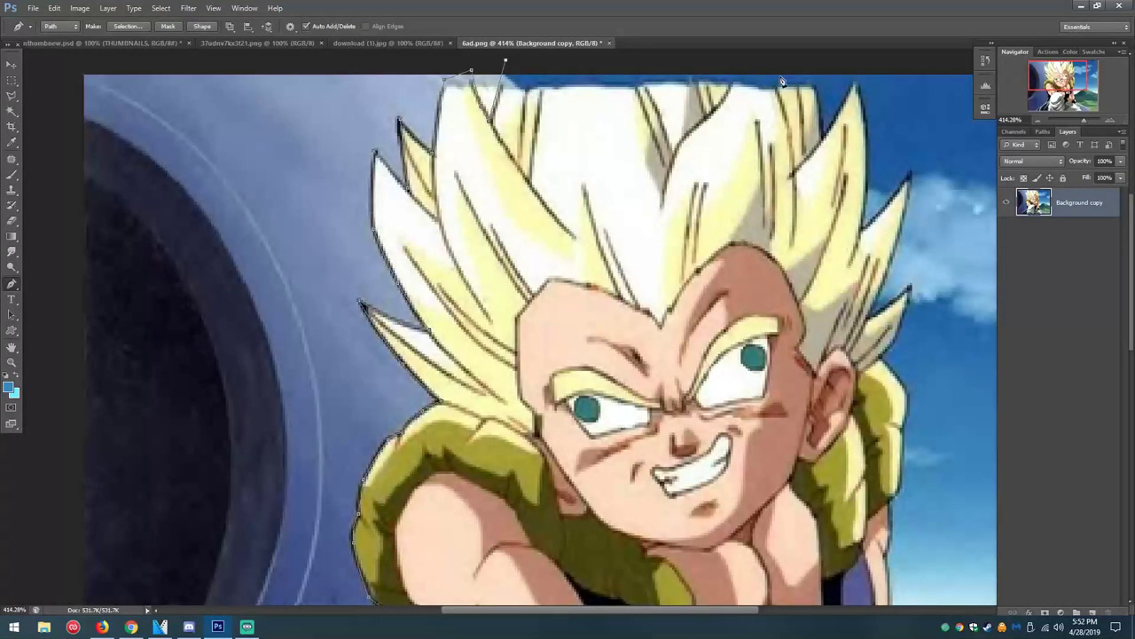
pyautogui.click(811, 67)
pyautogui.click(856, 71)
pyautogui.moveTo(858, 162); pyautogui.dragTo(859, 195)
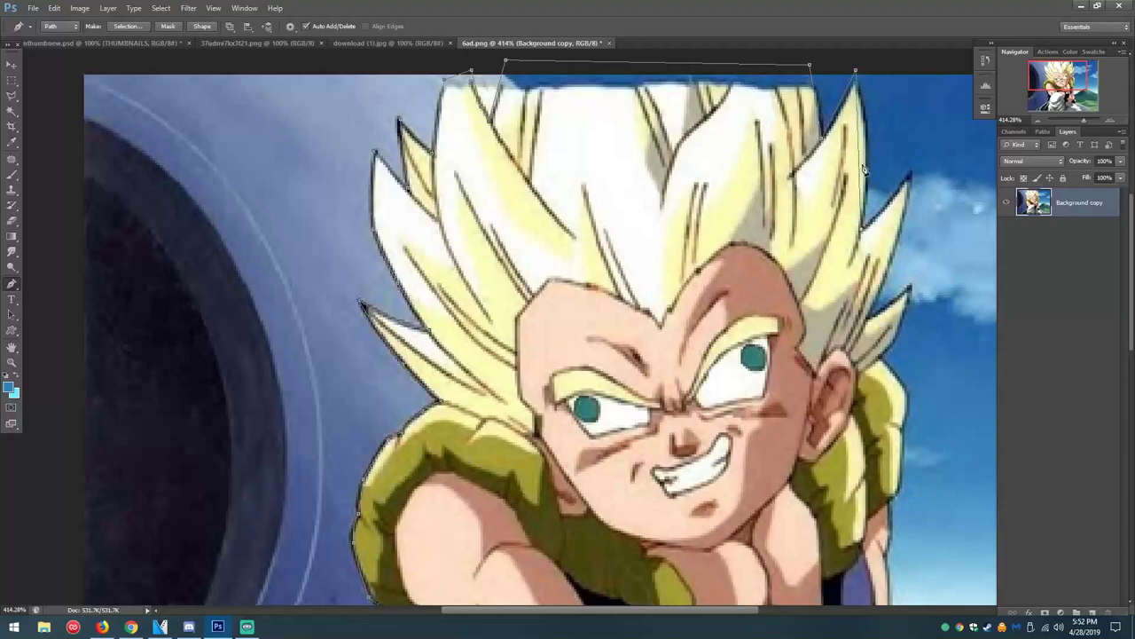
pyautogui.click(910, 171)
pyautogui.click(867, 236)
pyautogui.click(867, 164)
pyautogui.moveTo(913, 187); pyautogui.dragTo(911, 210)
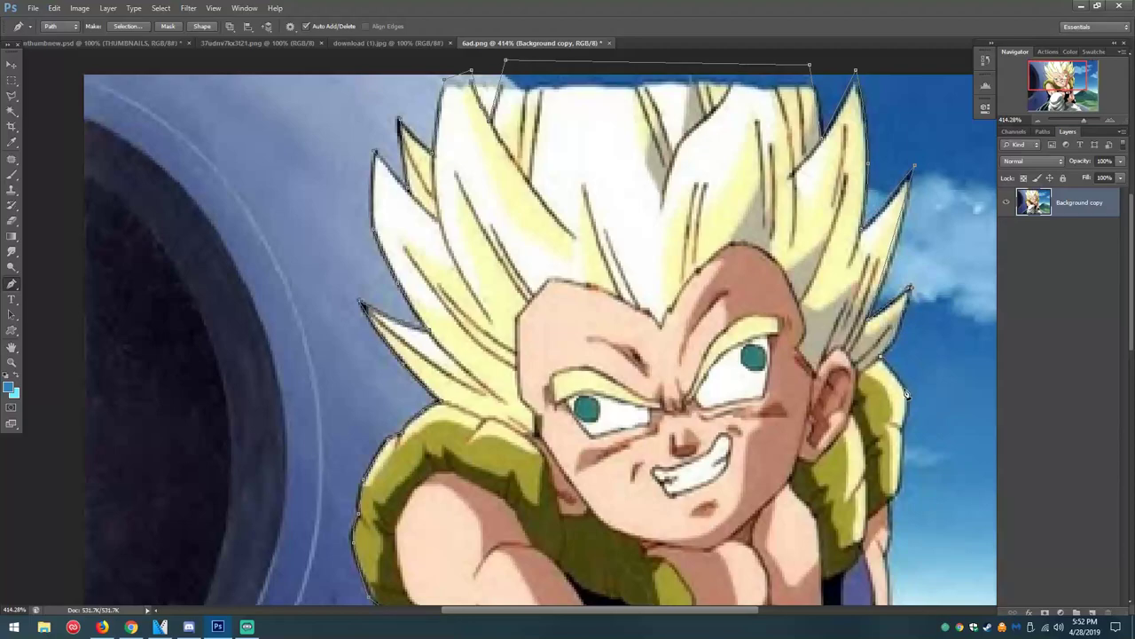
# Step: Run the path down the wristband, along the bottom edge, and close it at the start
pyautogui.scroll(-3, 922, 359)
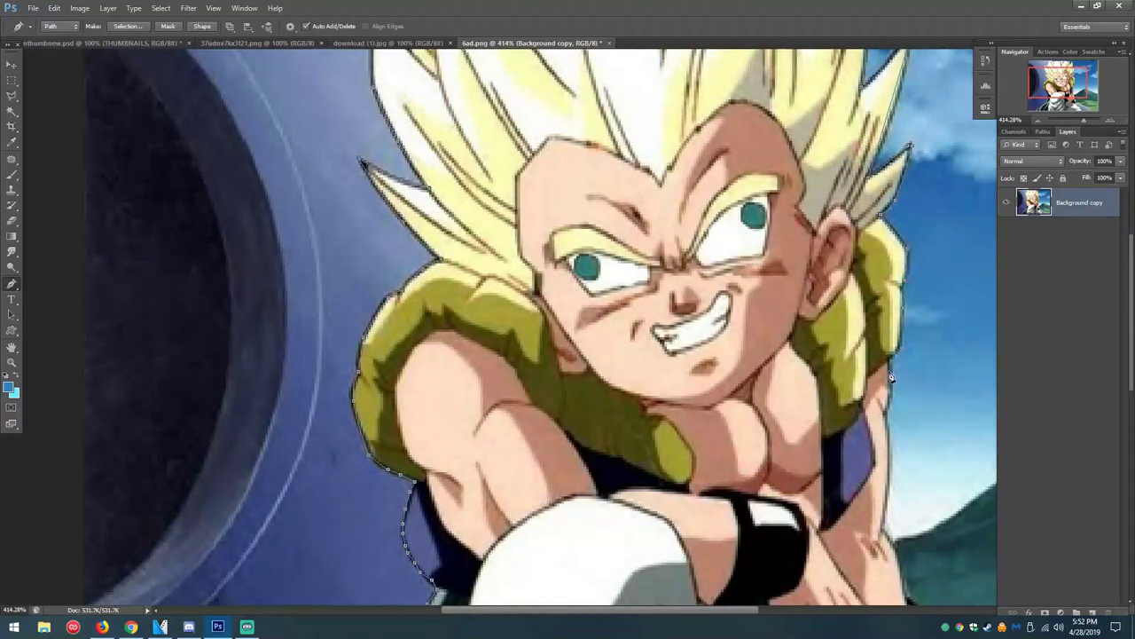
pyautogui.scroll(-3, 891, 372)
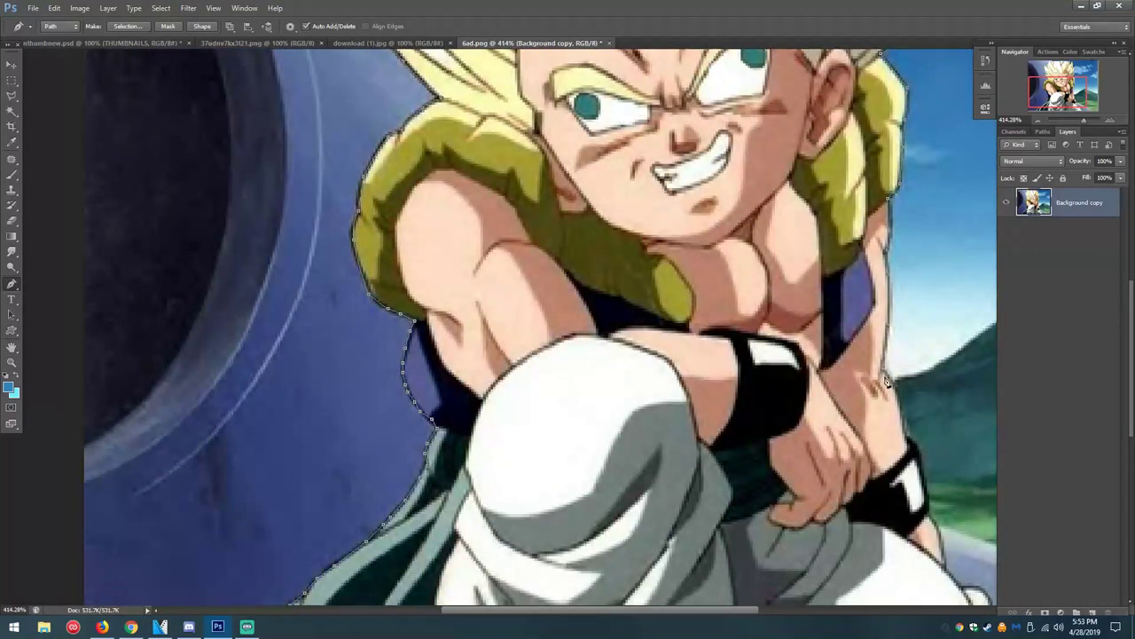
pyautogui.scroll(-2, 914, 391)
pyautogui.click(913, 350)
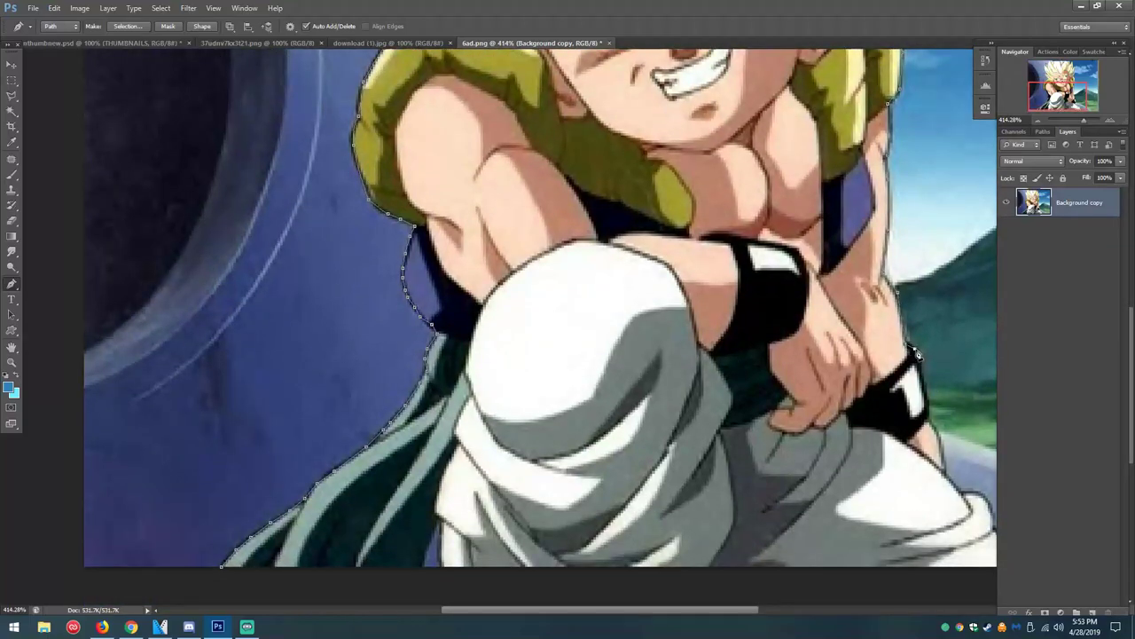
pyautogui.click(923, 374)
pyautogui.click(930, 405)
pyautogui.click(948, 468)
pyautogui.hscroll(3, 978, 572)
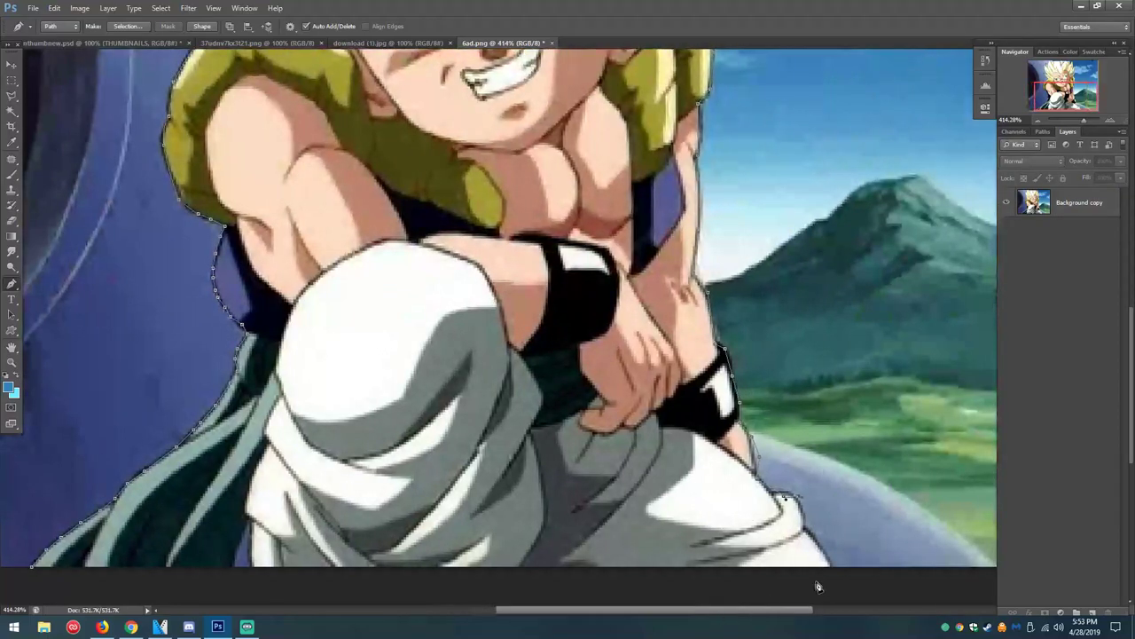
pyautogui.click(814, 581)
pyautogui.hotkey('ctrl', 'z')
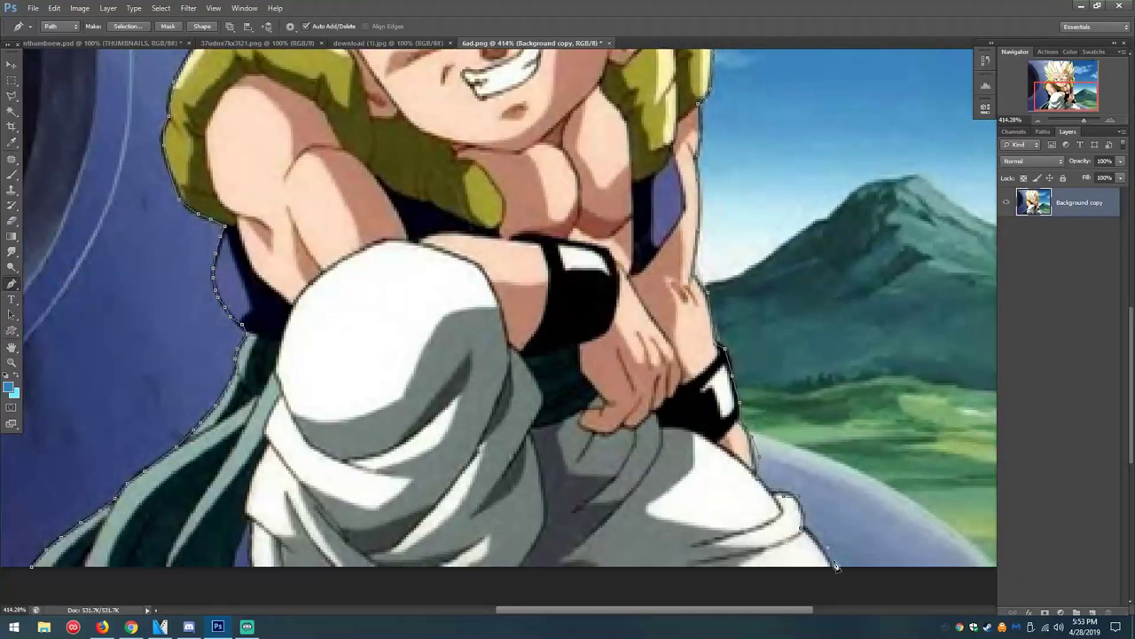
pyautogui.click(847, 581)
pyautogui.click(29, 585)
pyautogui.click(31, 565)
# Step: Convert the closed path into a selection with 0 feather radius
pyautogui.rightClick(539, 282)
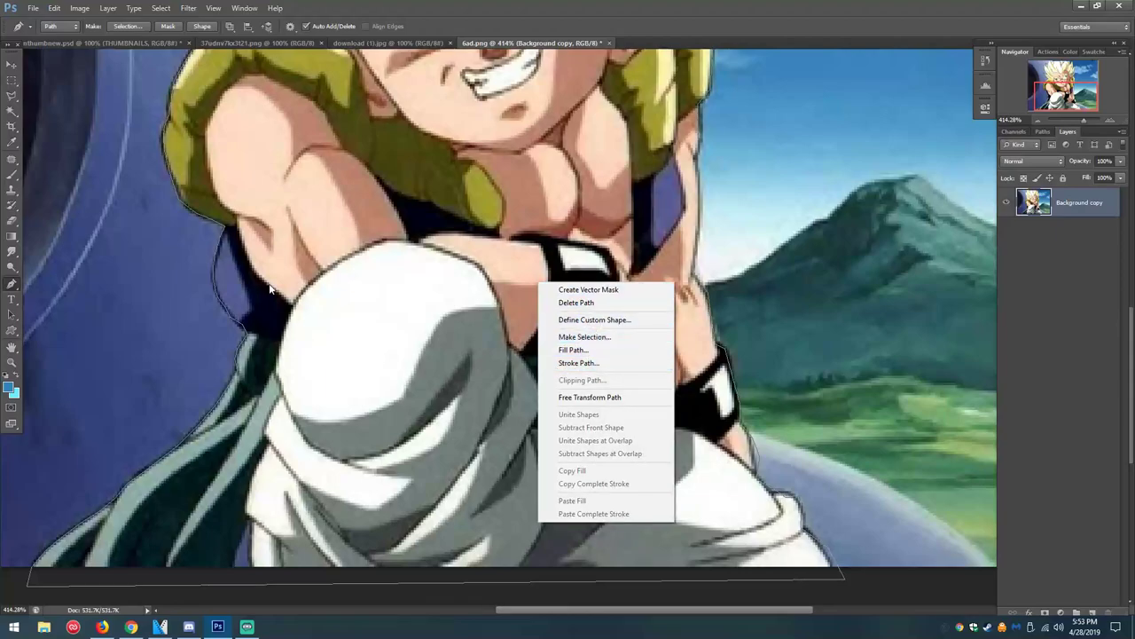
pyautogui.click(612, 337)
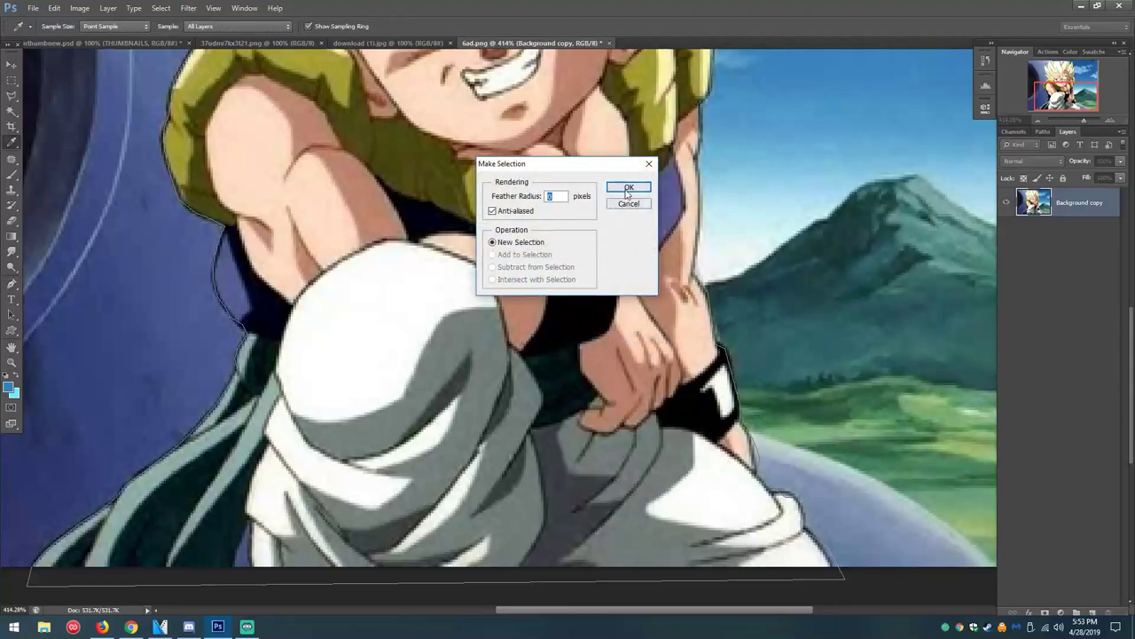
pyautogui.click(627, 188)
pyautogui.scroll(2, 737, 333)
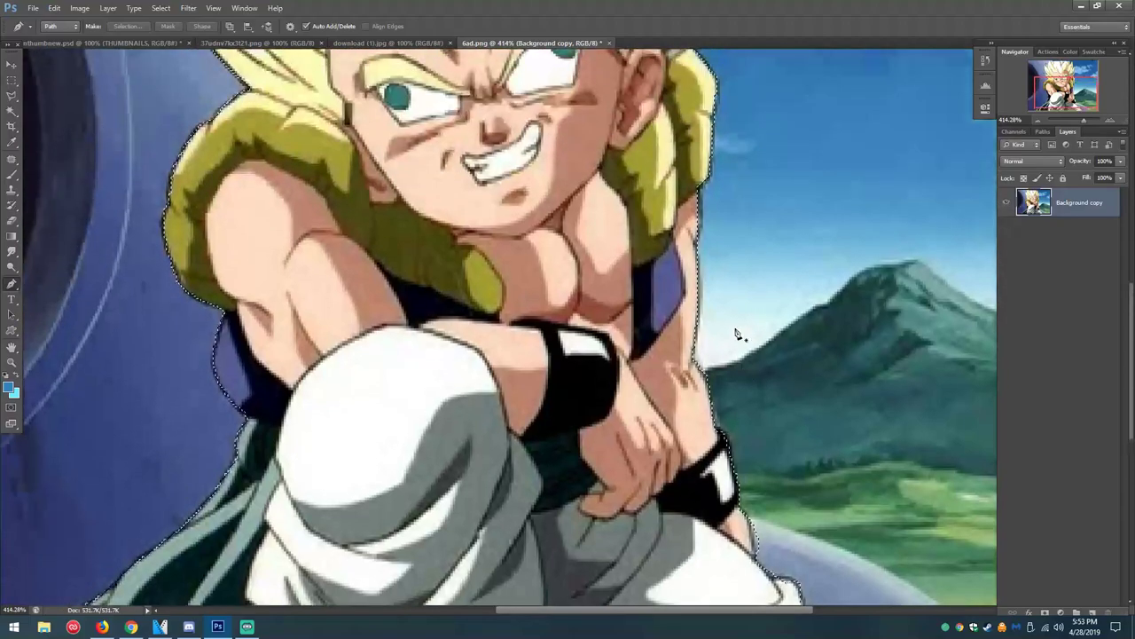
pyautogui.scroll(4, 736, 333)
pyautogui.scroll(1, 675, 335)
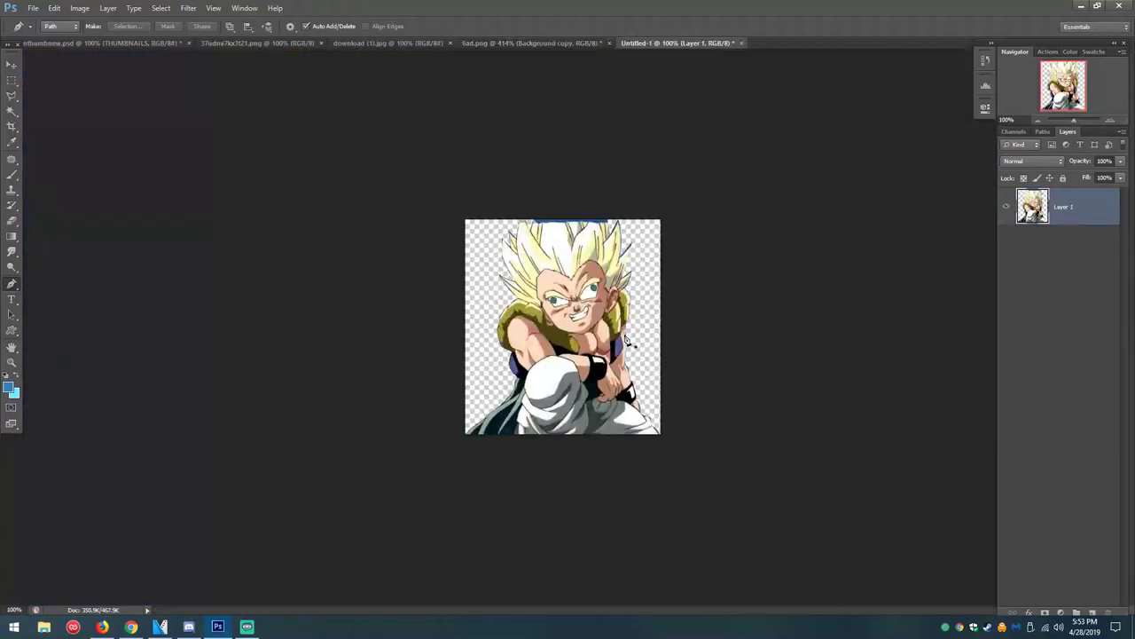
pyautogui.click(11, 65)
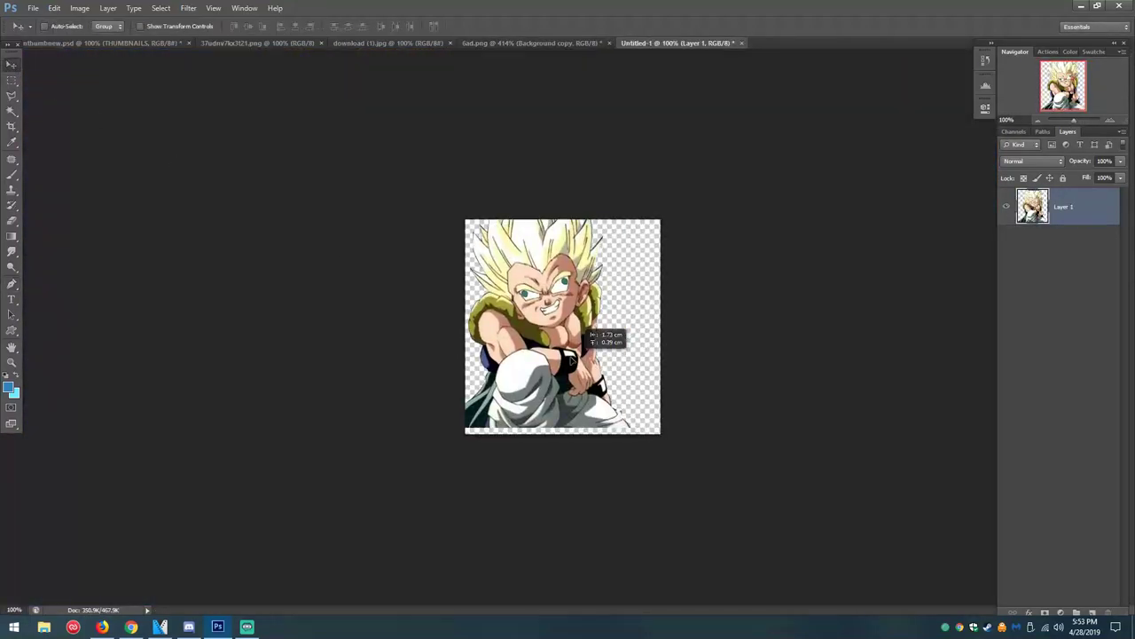
# Step: Move Layer 1's cut-out character about 150 px up and zoom in on it
pyautogui.moveTo(621, 351)
pyautogui.mouseDown()
pyautogui.moveTo(610, 219)
pyautogui.moveTo(514, 352)
pyautogui.moveTo(596, 417)
pyautogui.moveTo(643, 350)
pyautogui.moveTo(630, 364)
pyautogui.moveTo(618, 357)
pyautogui.mouseUp()
pyautogui.scroll(2, 618, 356)
pyautogui.scroll(3, 613, 363)
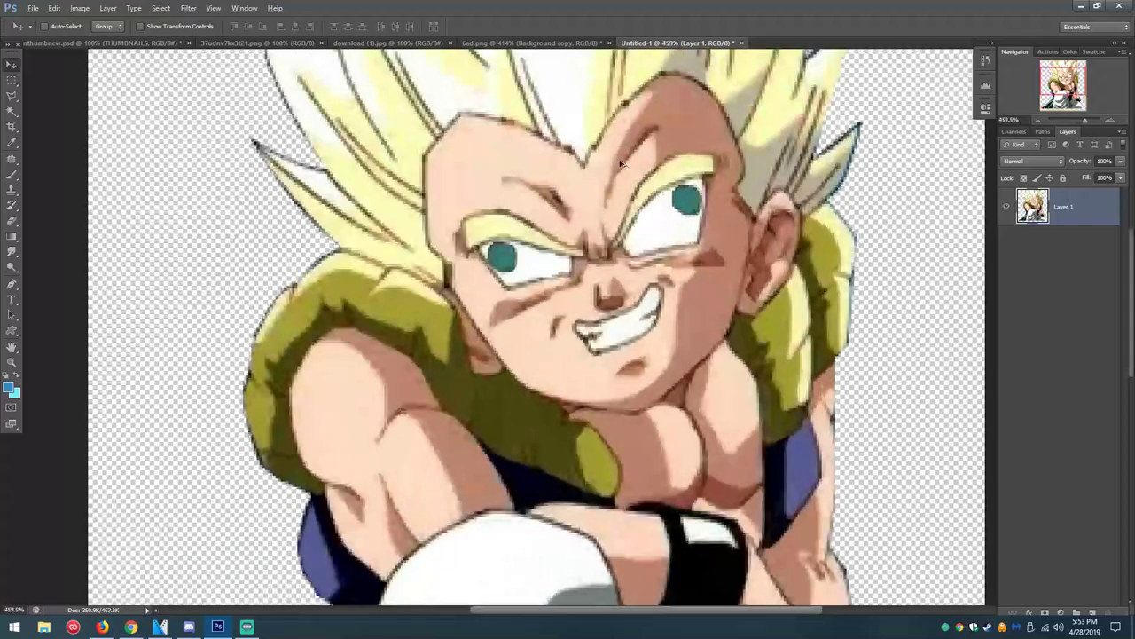
pyautogui.scroll(3, 595, 390)
pyautogui.scroll(2, 578, 408)
pyautogui.press('alt')
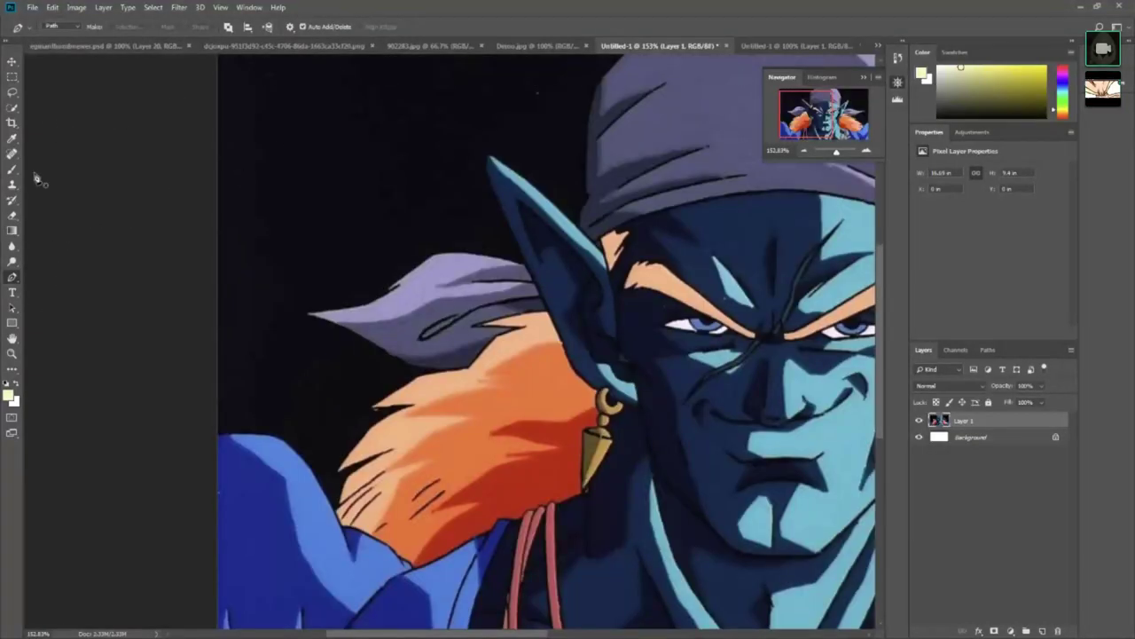
# Step: Zoom in and shift the blue character's layer so it covers the white strip at left
pyautogui.click(38, 633)
pyautogui.moveTo(841, 155); pyautogui.dragTo(839, 152)
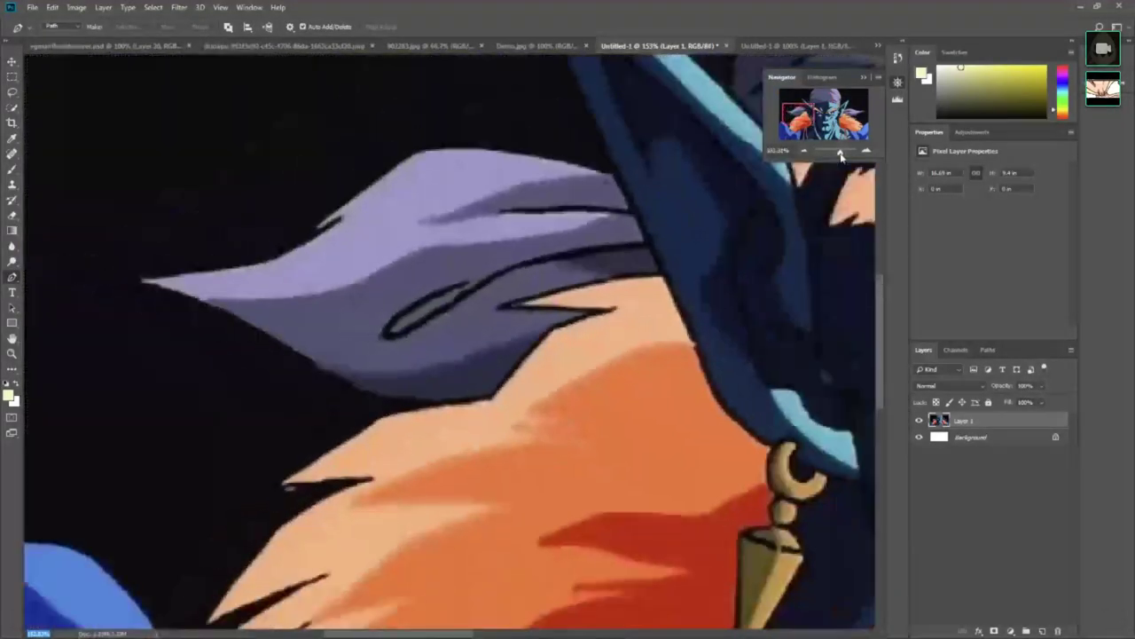
pyautogui.press('v')
pyautogui.moveTo(205, 297); pyautogui.dragTo(261, 259)
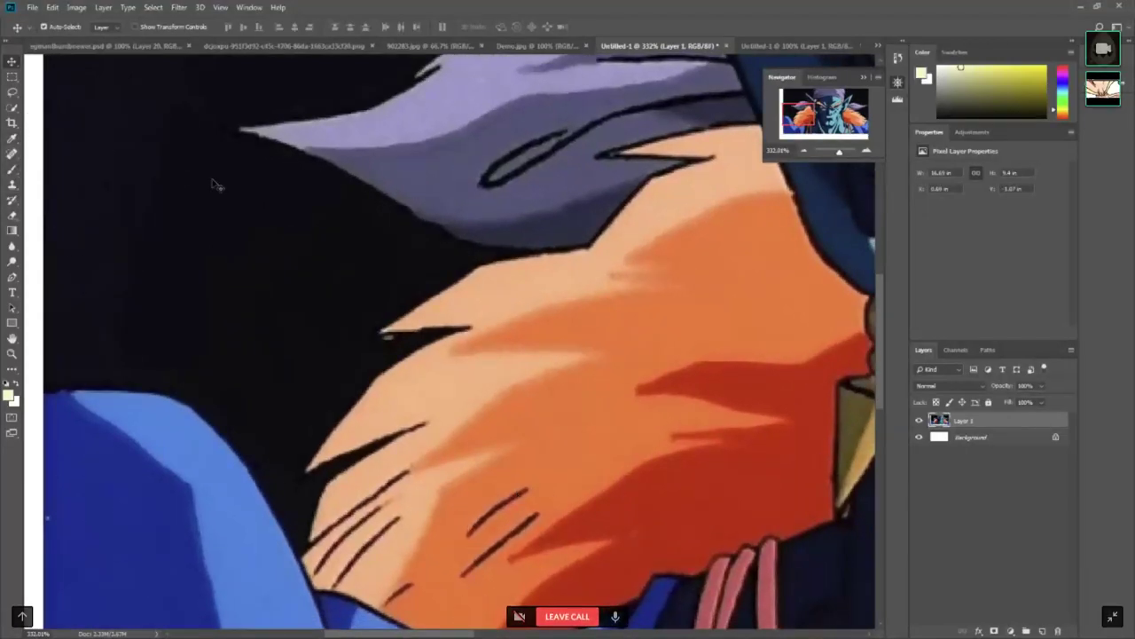
pyautogui.moveTo(268, 278); pyautogui.dragTo(237, 264)
pyautogui.hscroll(2, 234, 268)
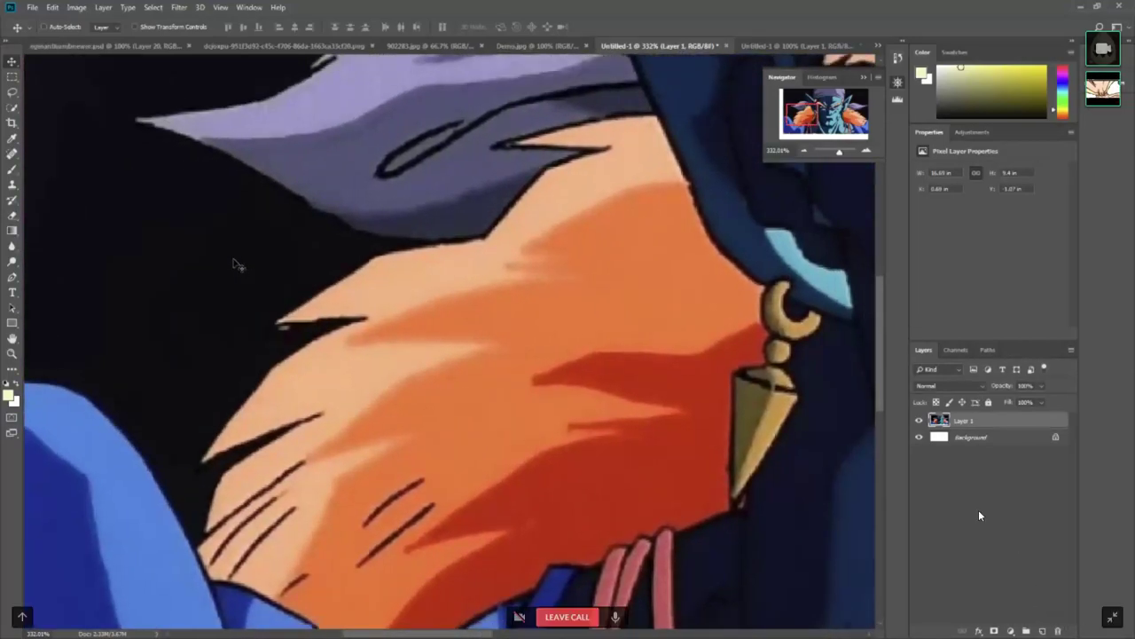
pyautogui.hscroll(-1, 238, 265)
pyautogui.scroll(2, 238, 264)
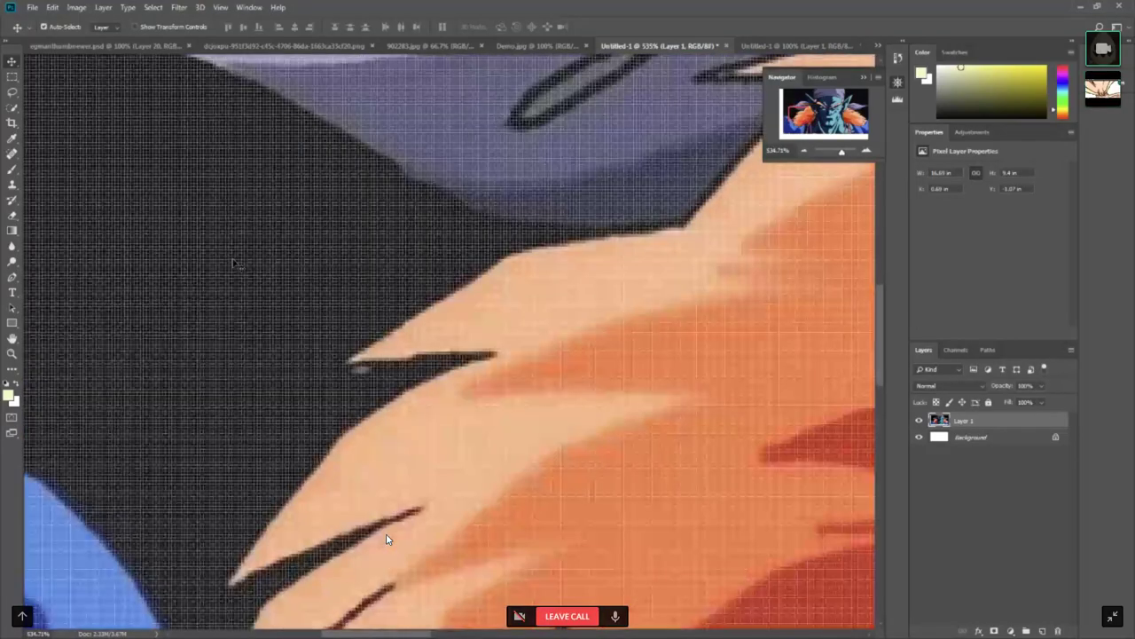
pyautogui.scroll(-3, 238, 264)
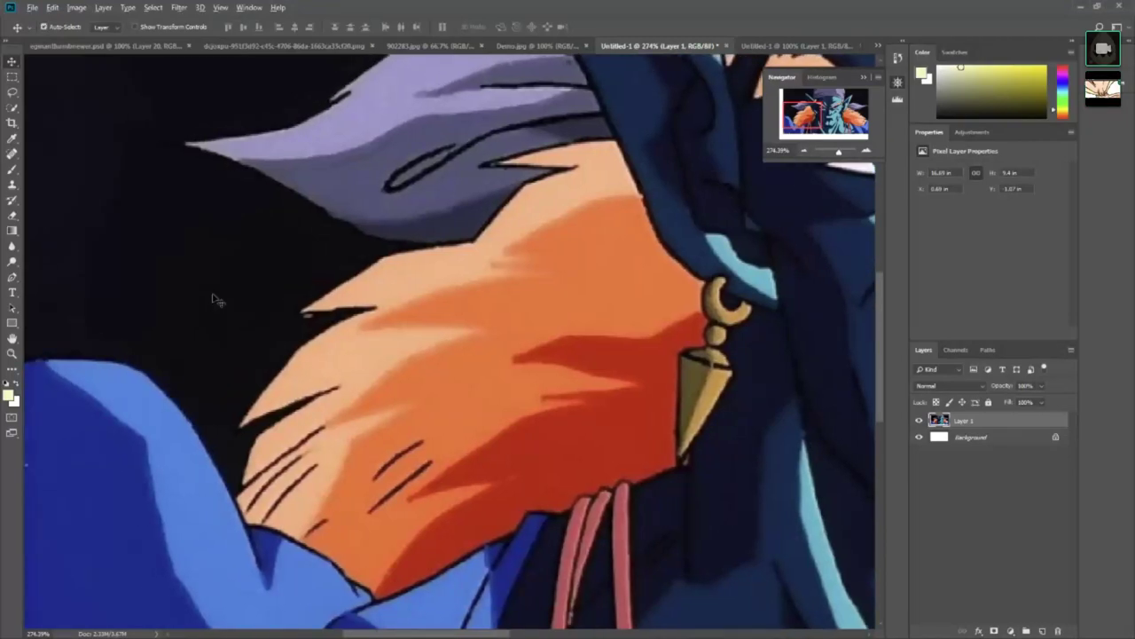
pyautogui.scroll(-2, 213, 300)
pyautogui.scroll(-1, 213, 299)
pyautogui.scroll(-1, 213, 300)
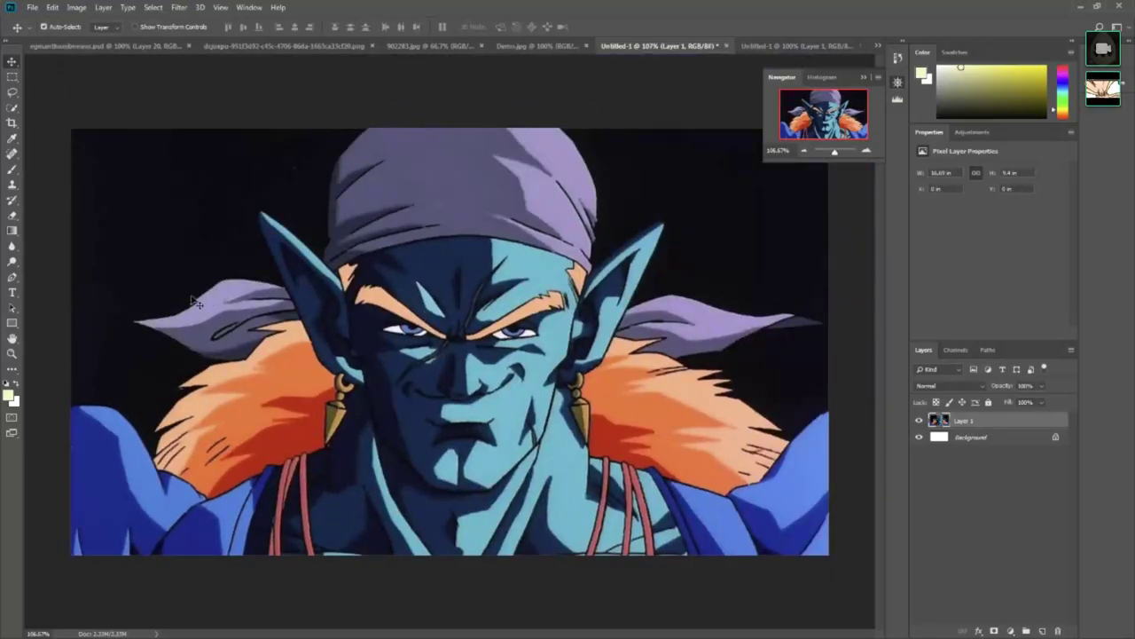
# Step: Try another up-right move of the layer, undo it, and pan to check framing
pyautogui.click(47, 280)
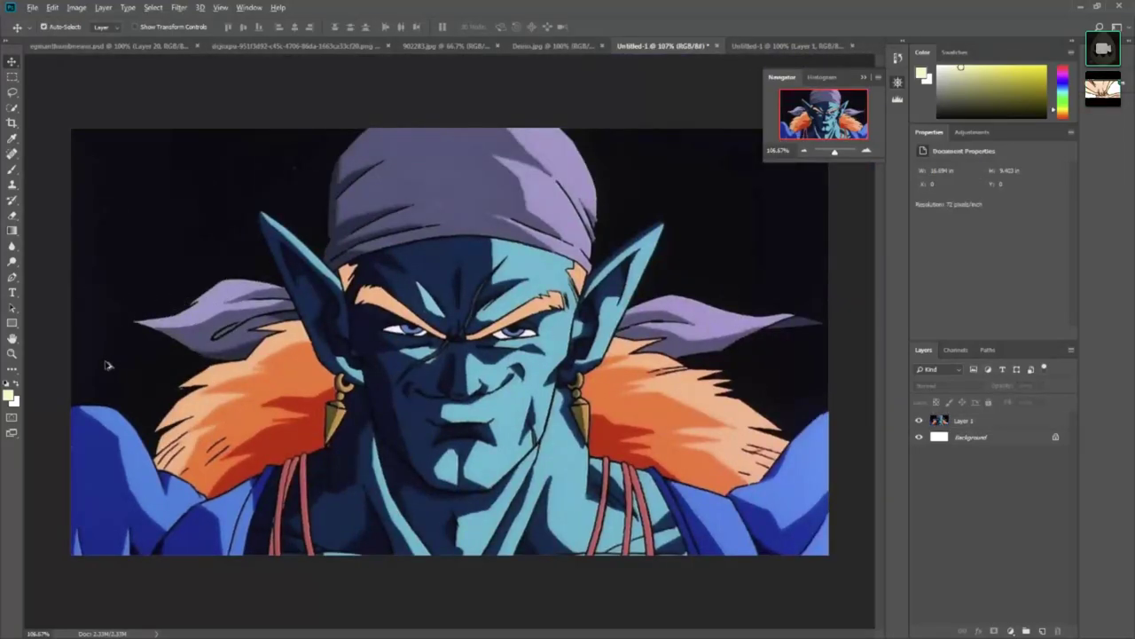
pyautogui.scroll(1, 105, 364)
pyautogui.scroll(1, 104, 365)
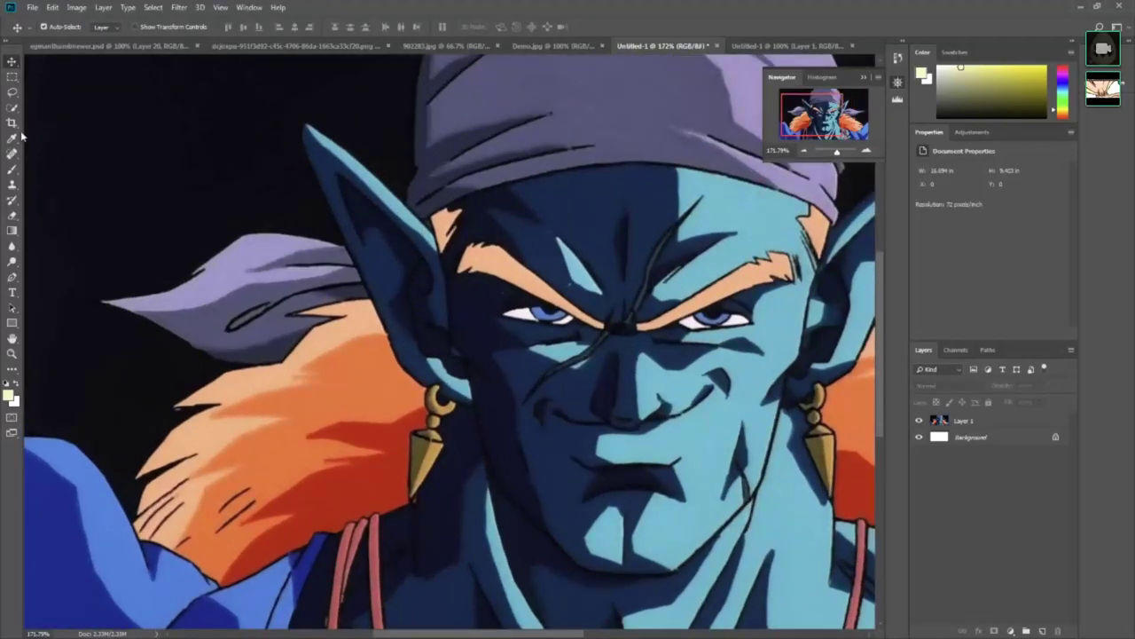
pyautogui.moveTo(147, 353); pyautogui.dragTo(213, 305)
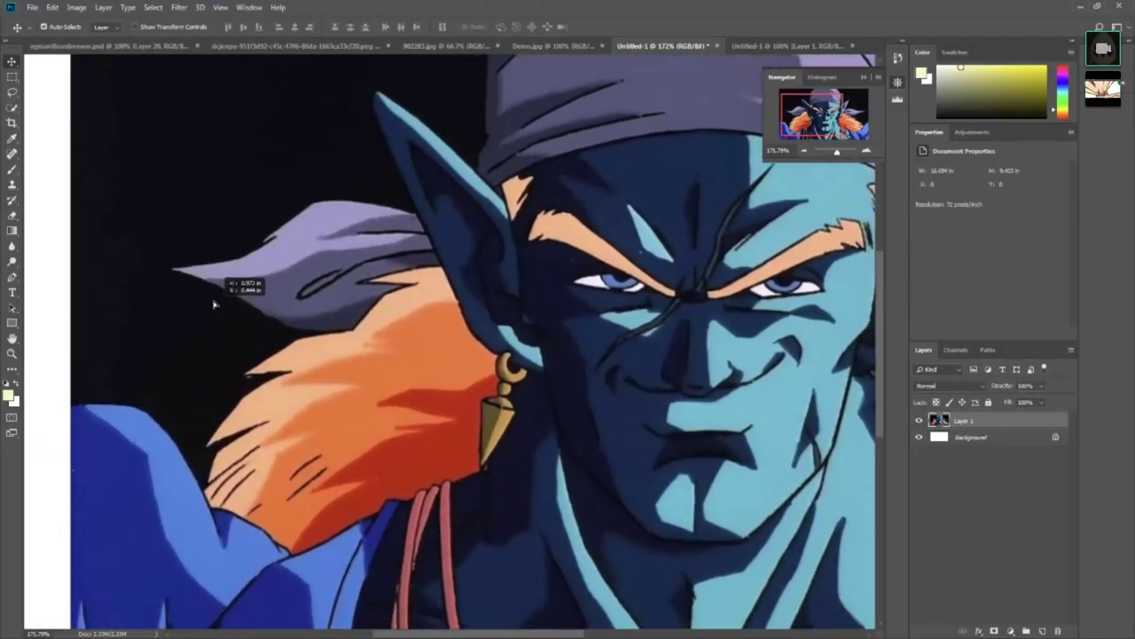
pyautogui.hotkey('ctrl', 'z')
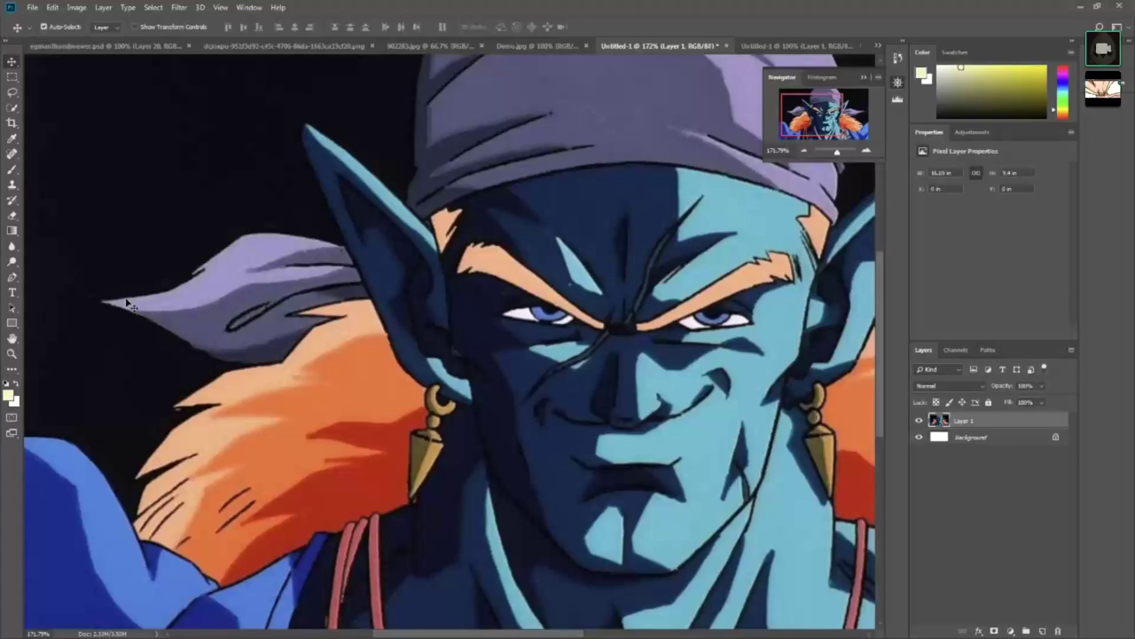
pyautogui.scroll(-1, 217, 486)
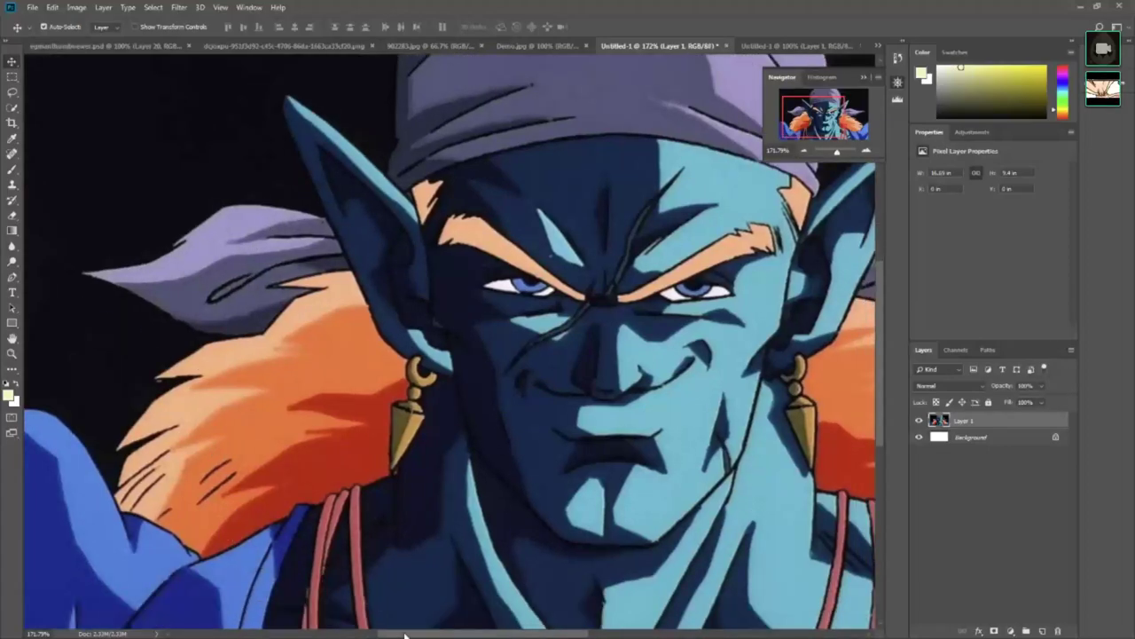
pyautogui.moveTo(404, 635); pyautogui.dragTo(382, 634)
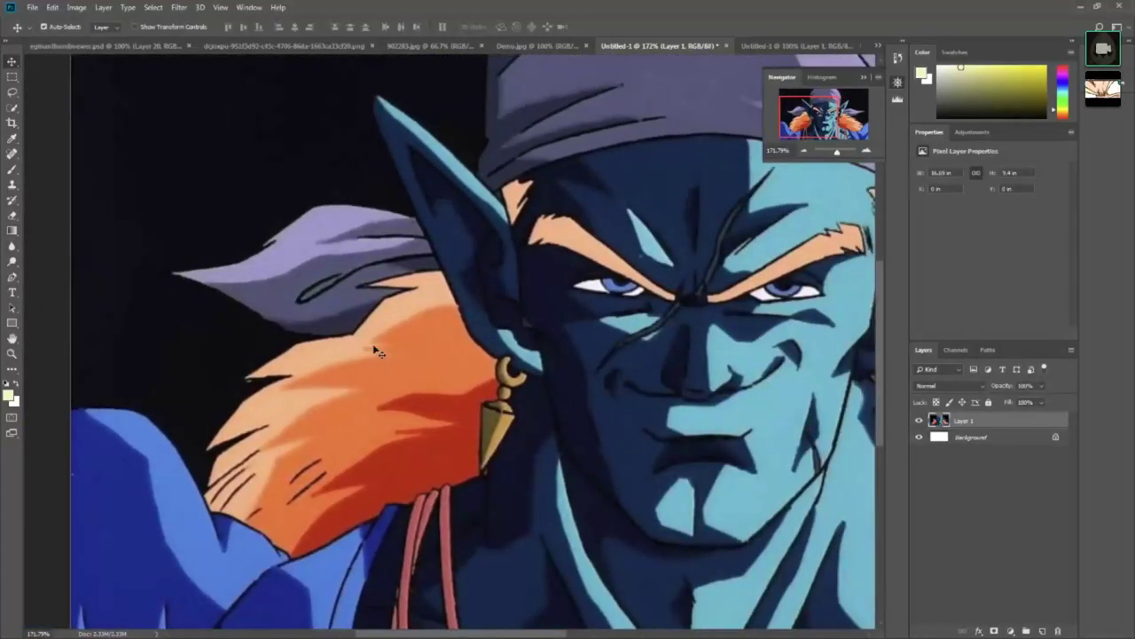
pyautogui.hscroll(3, 142, 244)
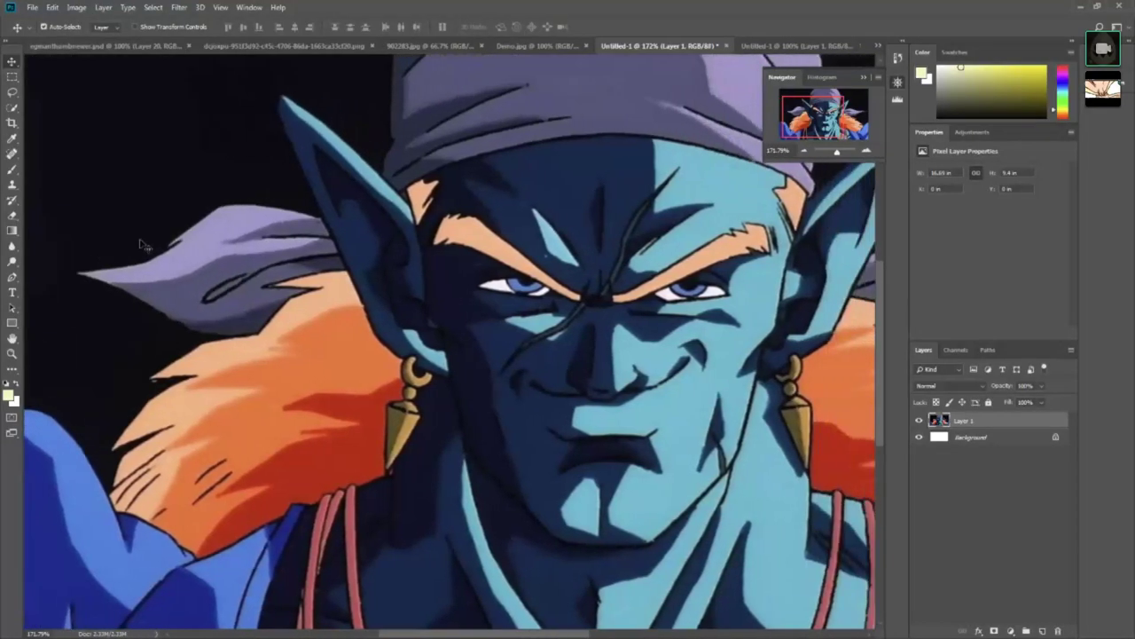
pyautogui.hscroll(1, 142, 244)
pyautogui.moveTo(429, 635); pyautogui.dragTo(392, 625)
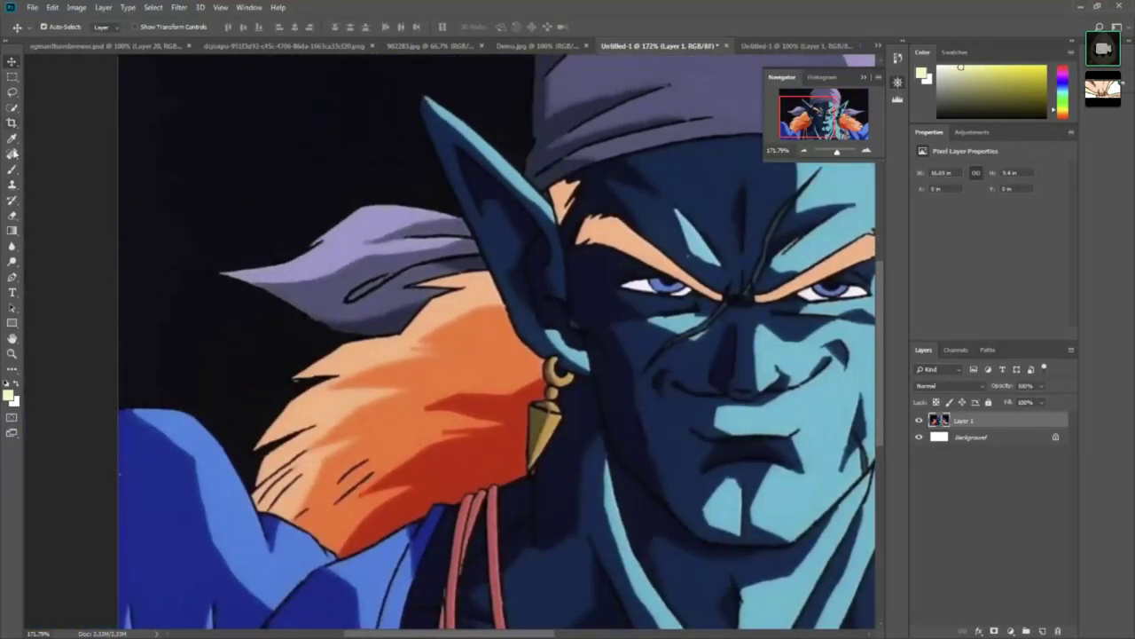
# Step: Place the first pen anchor at the blue shoulder's corner, replacing a mistaken curved start
pyautogui.click(12, 277)
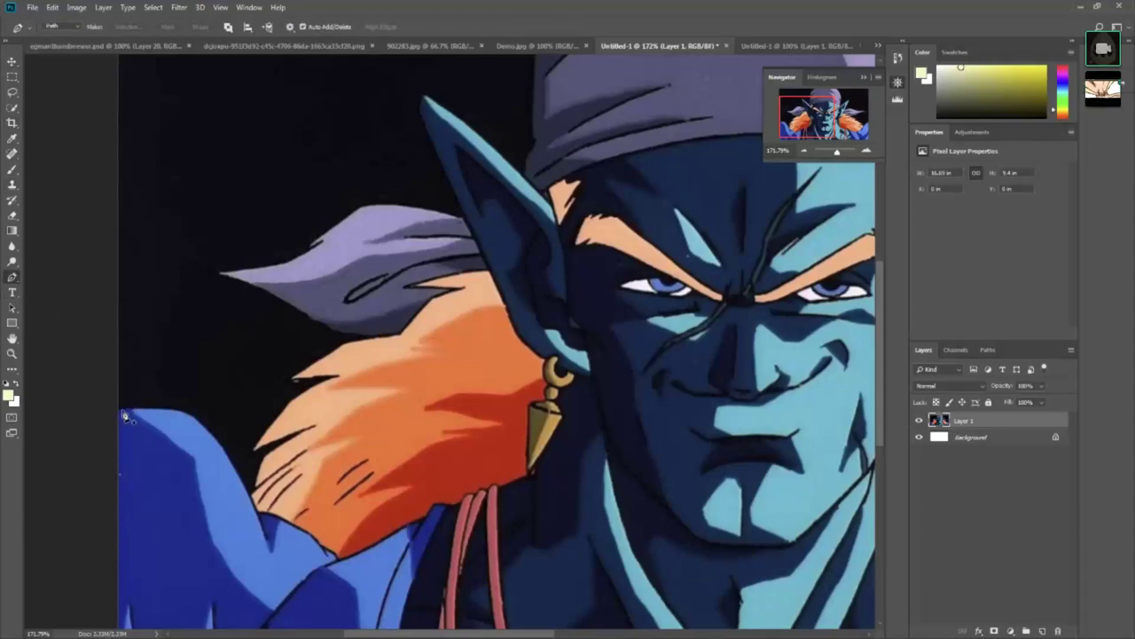
pyautogui.moveTo(118, 408); pyautogui.dragTo(157, 408)
pyautogui.hotkey('ctrl', 'z')
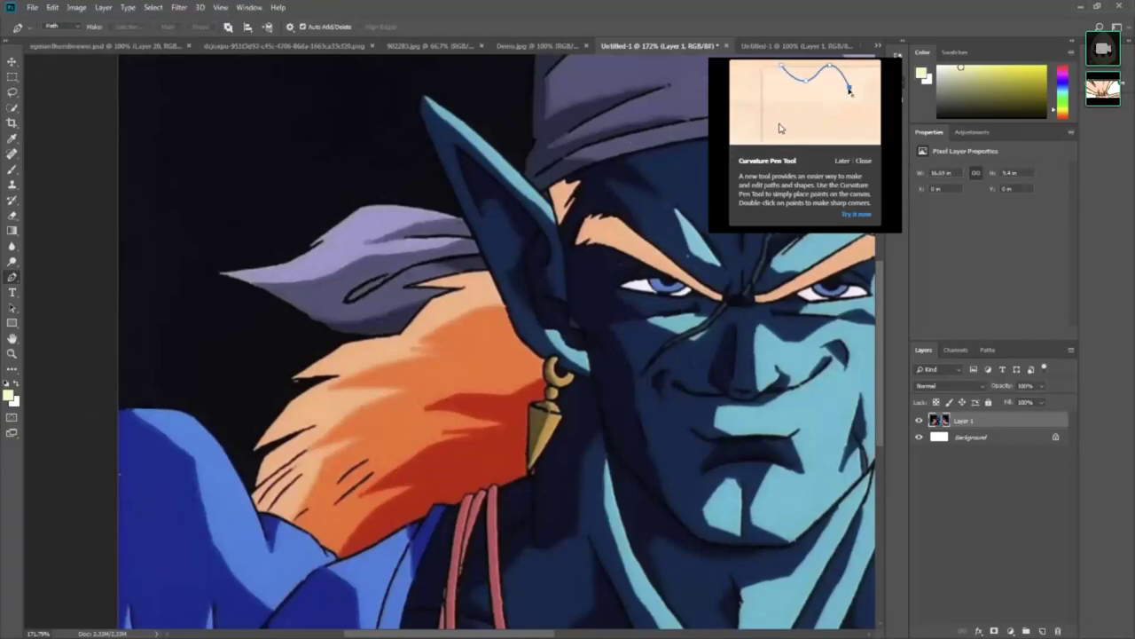
pyautogui.click(120, 410)
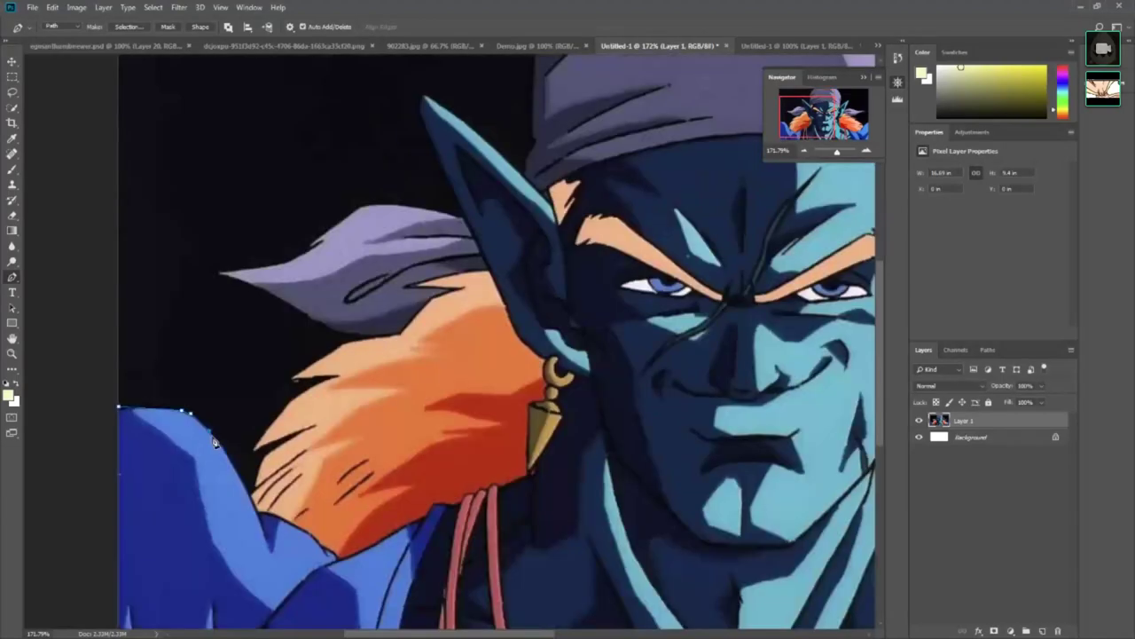
pyautogui.scroll(1, 219, 446)
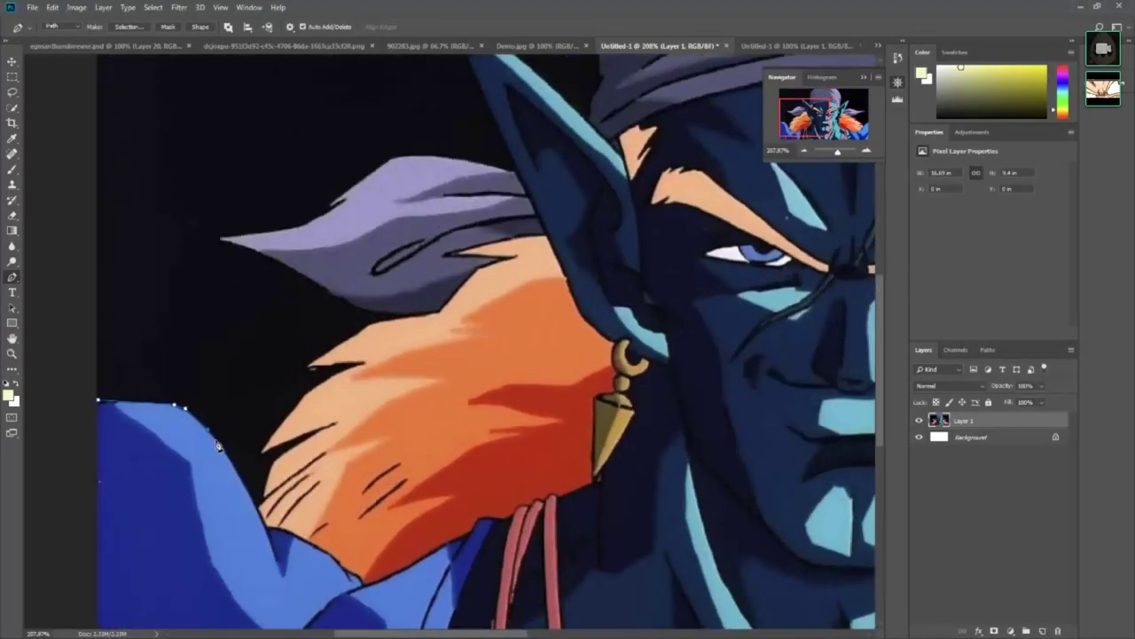
pyautogui.scroll(1, 219, 446)
pyautogui.scroll(1, 219, 446)
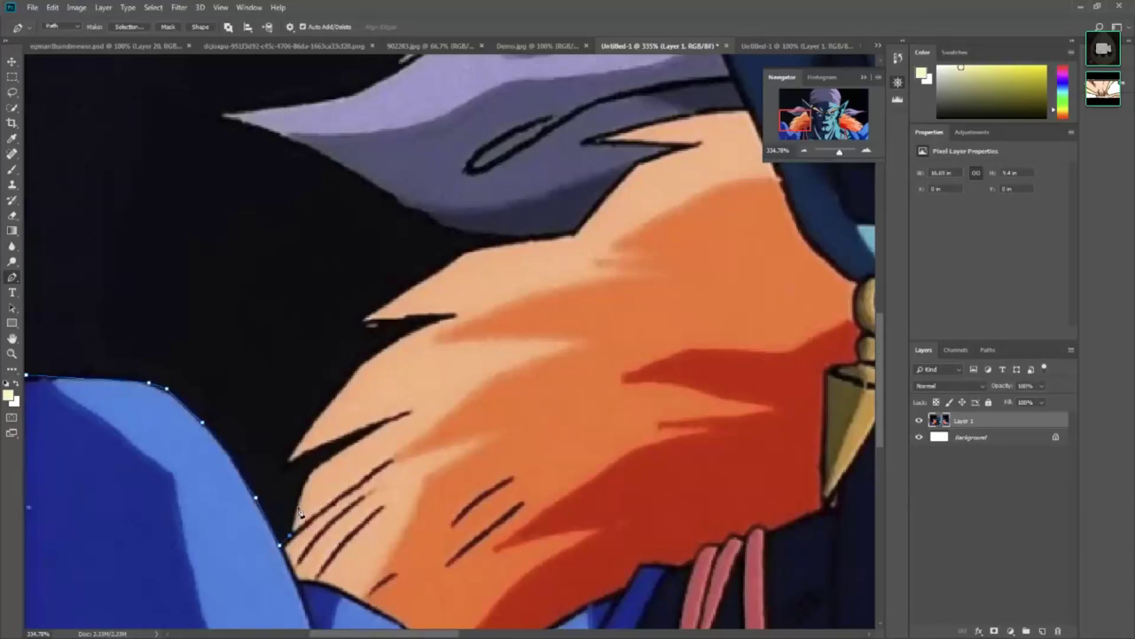
# Step: Trace pen anchors up the orange fur's spiky edge, in and out of each spike
pyautogui.click(304, 479)
pyautogui.click(328, 458)
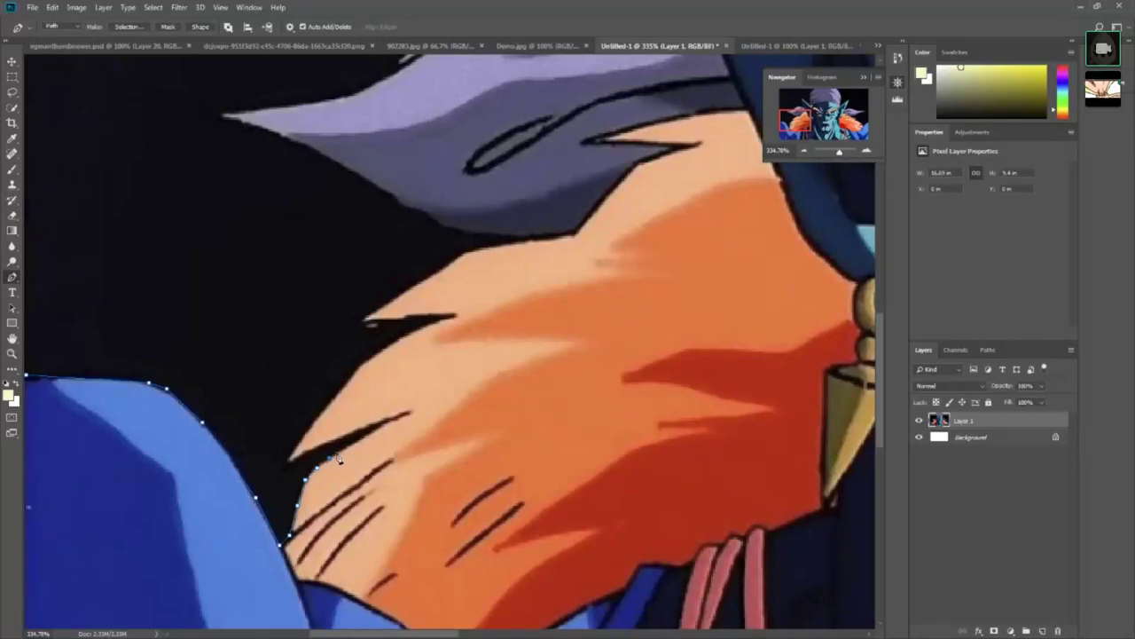
pyautogui.click(406, 414)
pyautogui.click(288, 464)
pyautogui.click(399, 346)
pyautogui.click(364, 322)
pyautogui.click(525, 237)
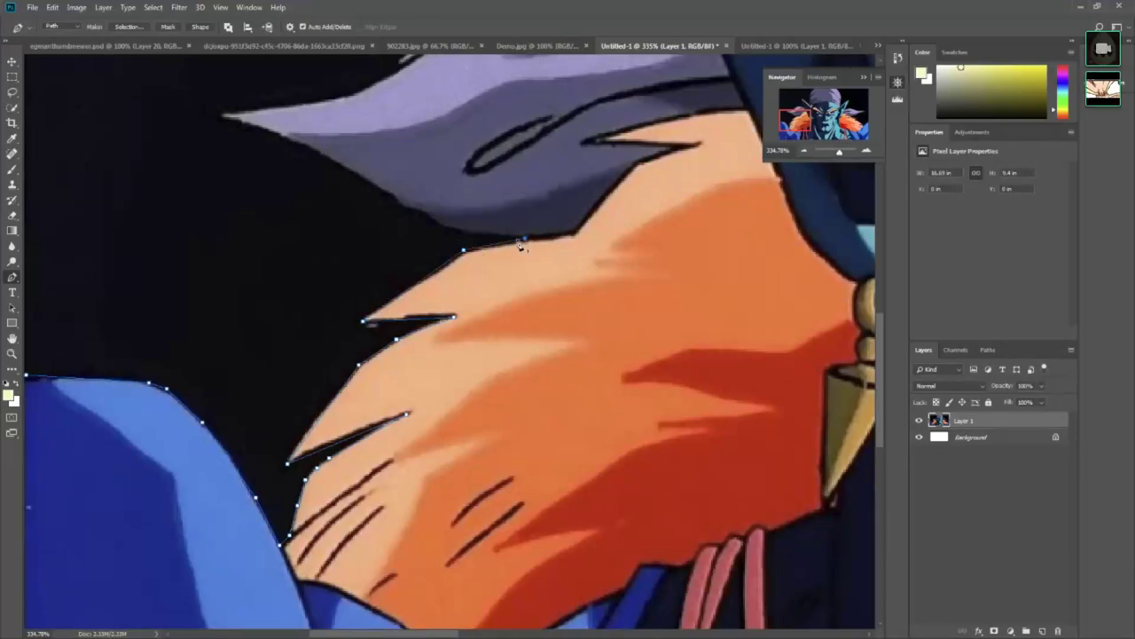
pyautogui.click(444, 229)
# Step: Remove the stray last anchor and nudge the fur spike points into place
pyautogui.hotkey('ctrl', 'z')
pyautogui.moveTo(361, 325); pyautogui.dragTo(355, 325)
pyautogui.moveTo(360, 326); pyautogui.dragTo(355, 325)
pyautogui.moveTo(443, 318); pyautogui.dragTo(452, 320)
# Step: Extend the path along the bandana's lower edge toward its tip
pyautogui.click(465, 234)
pyautogui.click(440, 225)
pyautogui.click(424, 212)
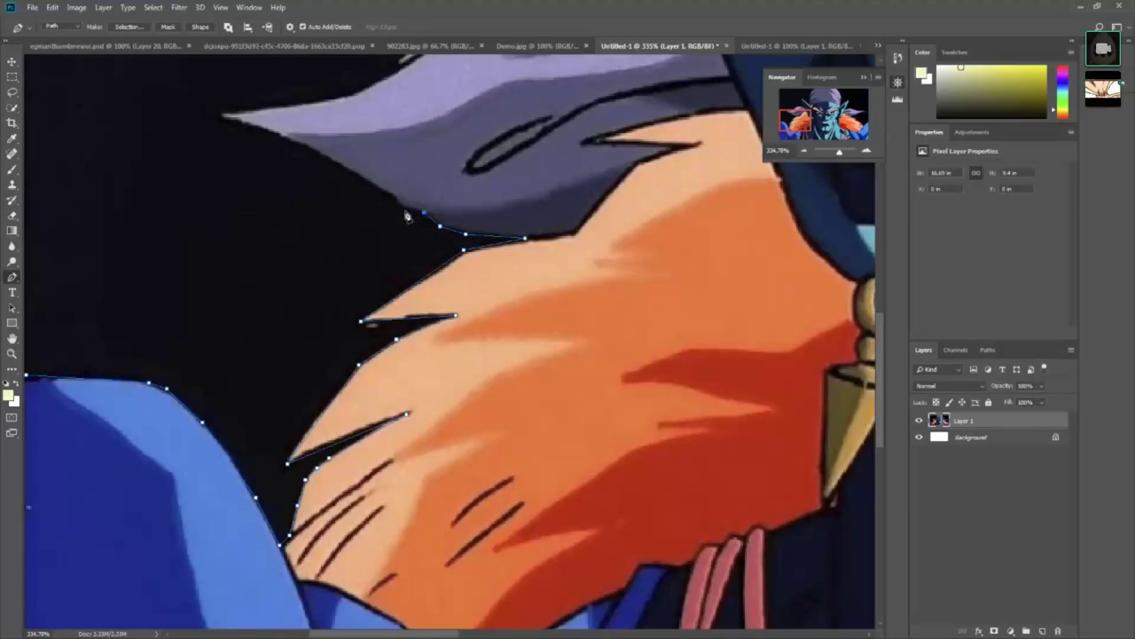
pyautogui.click(405, 210)
pyautogui.click(393, 195)
# Step: Trace anchors along the purple hat edge to its left-pointing tip, replacing a misplaced point
pyautogui.click(281, 139)
pyautogui.hotkey('ctrl', 'z')
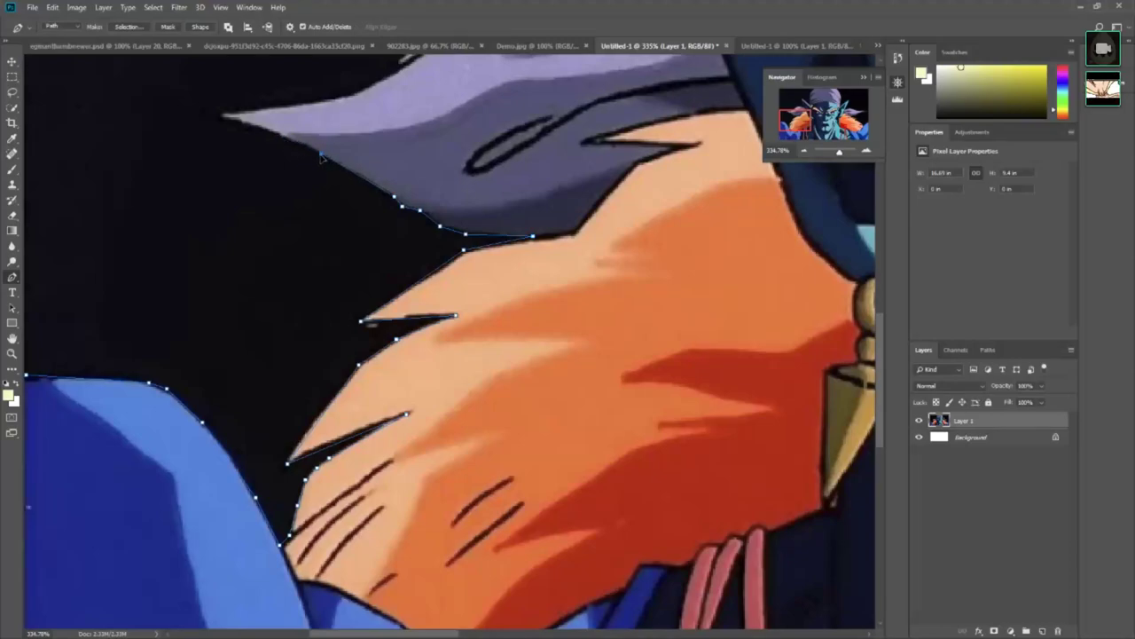
pyautogui.click(321, 156)
pyautogui.click(285, 136)
pyautogui.click(339, 96)
pyautogui.moveTo(880, 382); pyautogui.dragTo(879, 322)
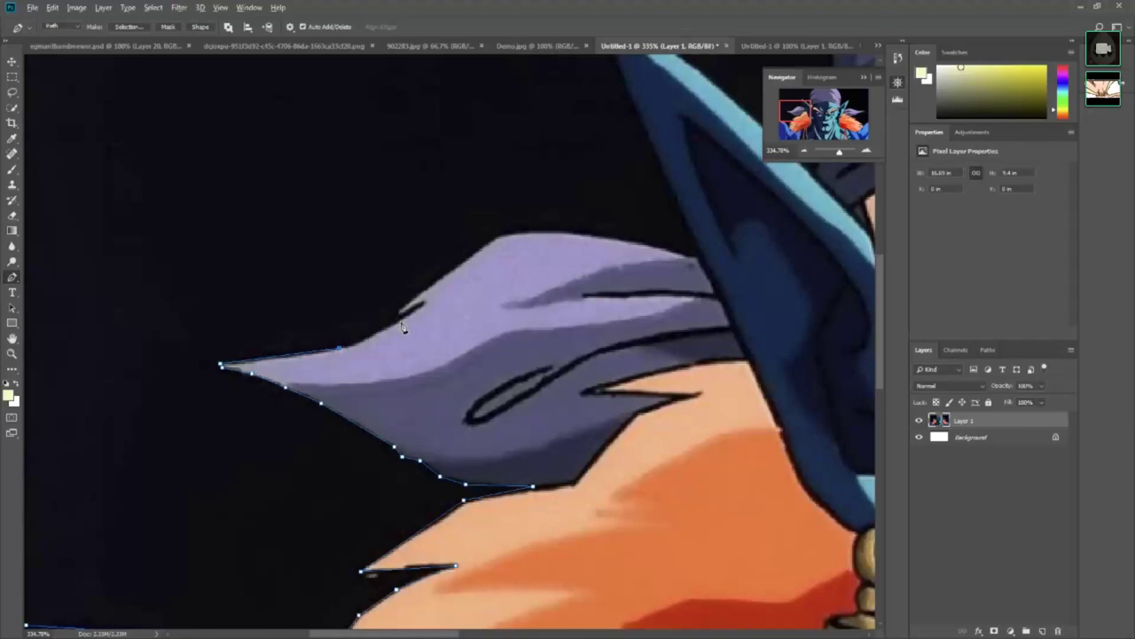
# Step: Zoom in and place anchors up the purple hair's upper edge to its top
pyautogui.scroll(2, 402, 327)
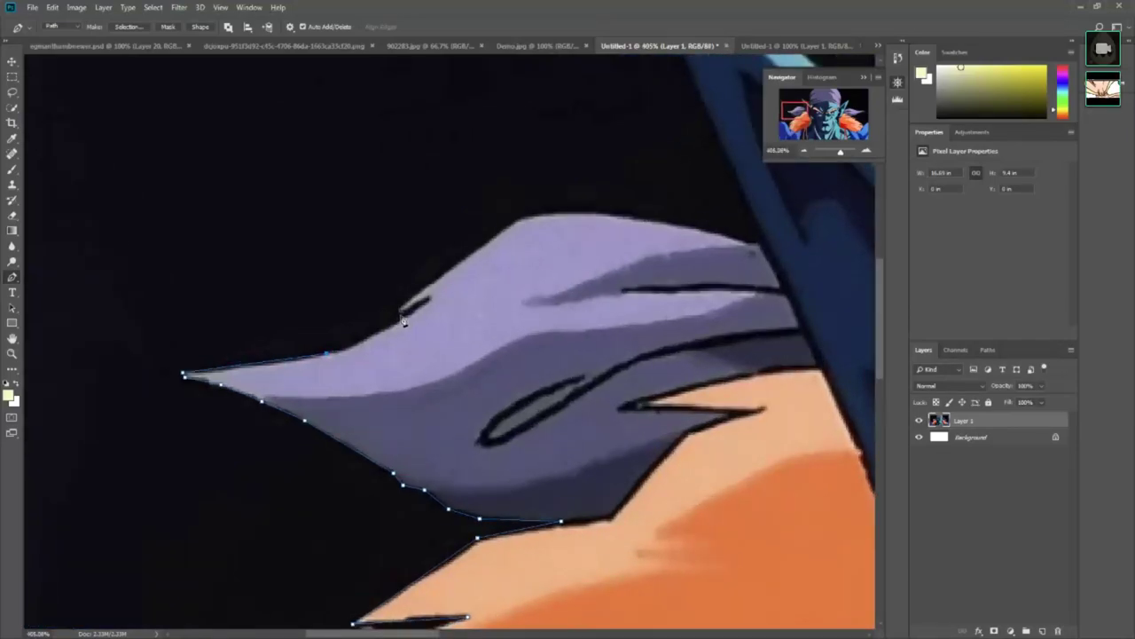
pyautogui.click(403, 316)
pyautogui.hotkey('ctrl', 'z')
pyautogui.click(403, 317)
pyautogui.click(396, 305)
pyautogui.click(519, 218)
# Step: Continue the path along the hair's top to the blue ear's base and up its edge
pyautogui.click(592, 212)
pyautogui.click(690, 224)
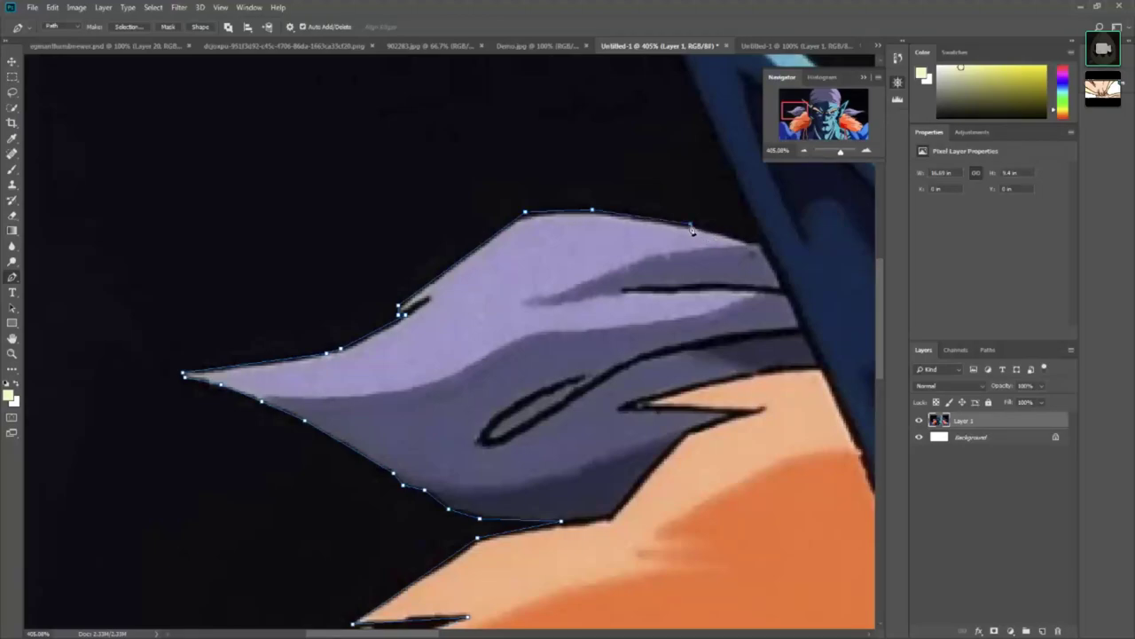
pyautogui.click(746, 240)
pyautogui.click(762, 240)
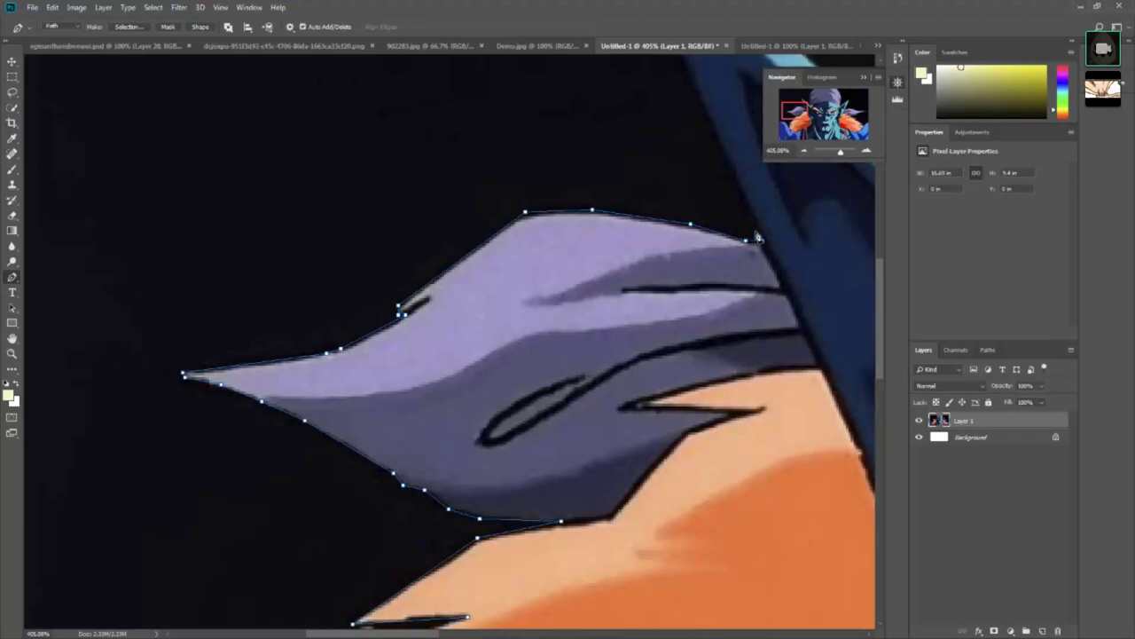
pyautogui.click(682, 65)
pyautogui.moveTo(877, 281); pyautogui.dragTo(879, 233)
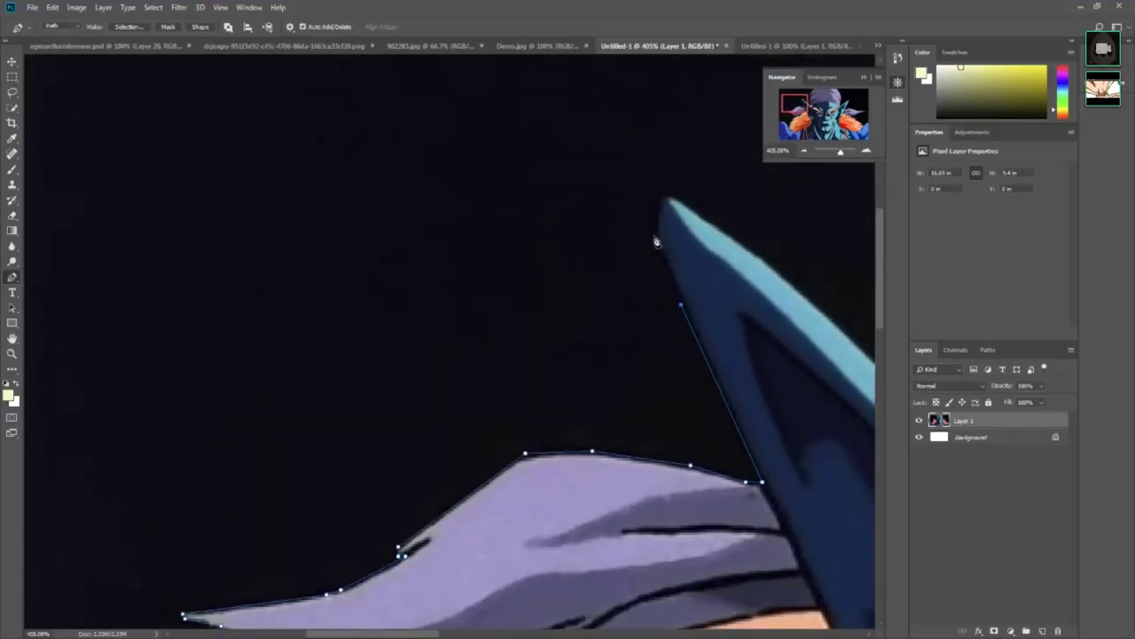
# Step: Run the path up the blue ear to its pointed tip
pyautogui.click(654, 233)
pyautogui.click(659, 194)
pyautogui.click(671, 194)
pyautogui.moveTo(410, 636); pyautogui.dragTo(462, 632)
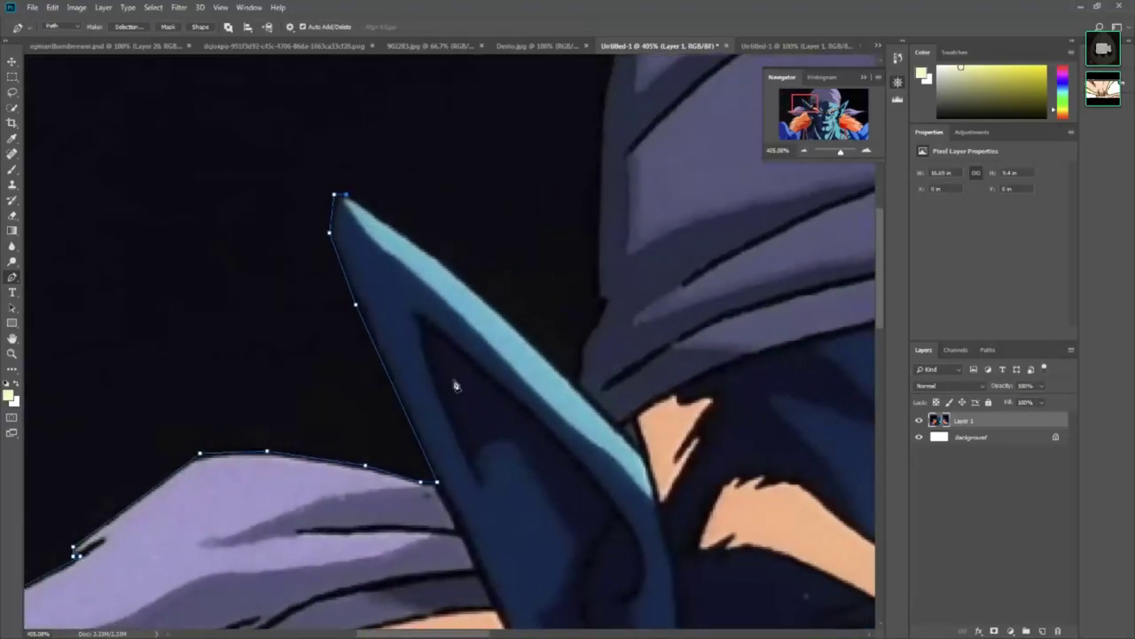
# Step: Curve the path down the ear's far side and straight up the headpiece edge, adjusting anchors
pyautogui.click(433, 255)
pyautogui.click(573, 382)
pyautogui.moveTo(574, 382); pyautogui.dragTo(576, 346)
pyautogui.click(599, 301)
pyautogui.click(596, 106)
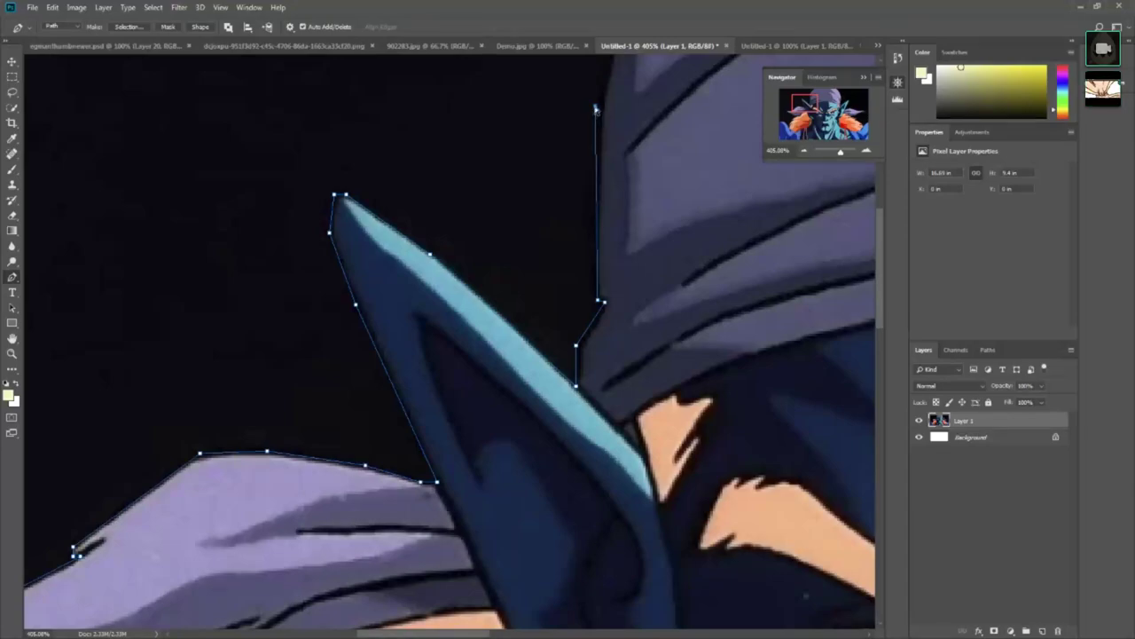
pyautogui.moveTo(596, 105); pyautogui.dragTo(599, 106)
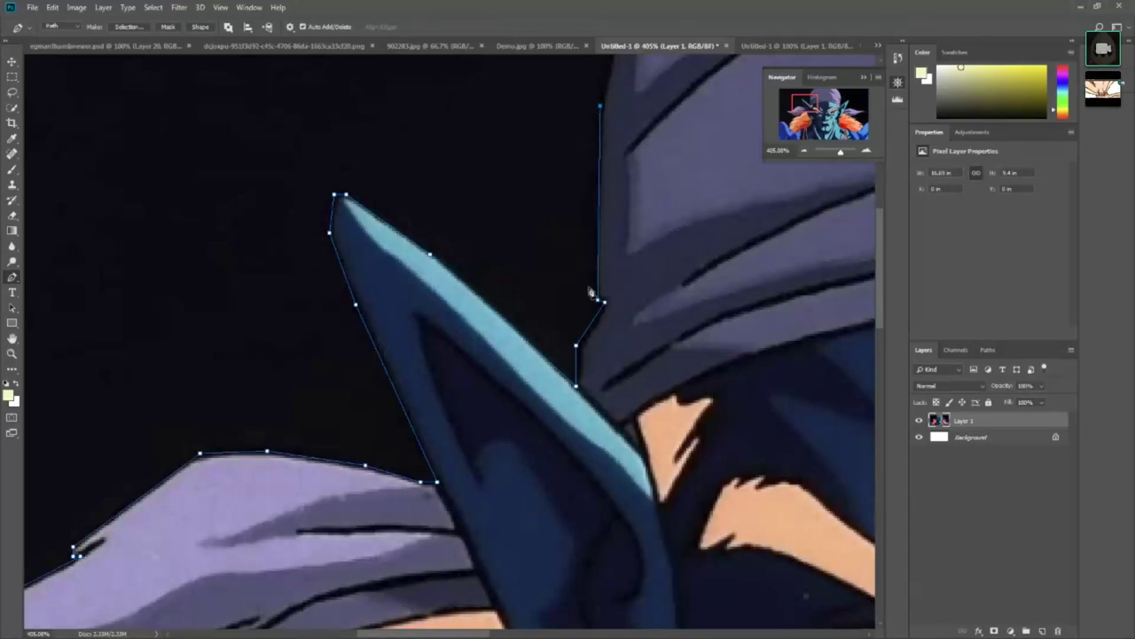
pyautogui.moveTo(599, 302); pyautogui.dragTo(595, 301)
# Step: Place and reposition anchors along the headpiece edge up to the canvas top
pyautogui.scroll(5, 616, 293)
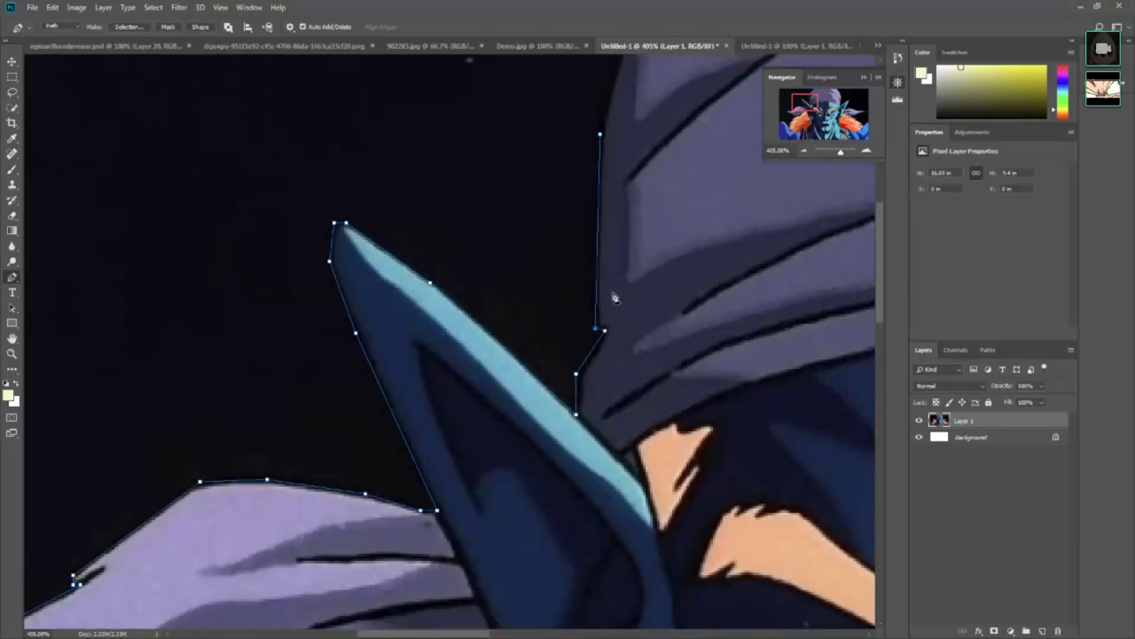
pyautogui.scroll(4, 616, 285)
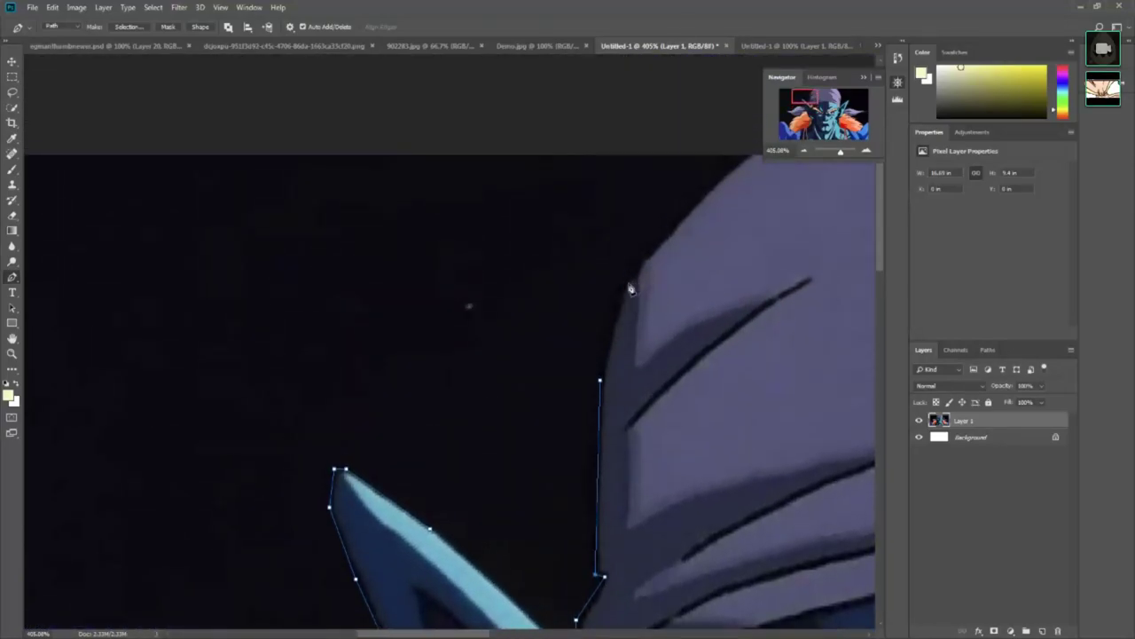
pyautogui.click(626, 290)
pyautogui.click(743, 158)
pyautogui.moveTo(751, 158); pyautogui.dragTo(695, 200)
pyautogui.moveTo(699, 200); pyautogui.dragTo(645, 259)
pyautogui.click(750, 157)
pyautogui.moveTo(741, 158); pyautogui.dragTo(719, 180)
pyautogui.click(752, 156)
pyautogui.moveTo(357, 634); pyautogui.dragTo(491, 635)
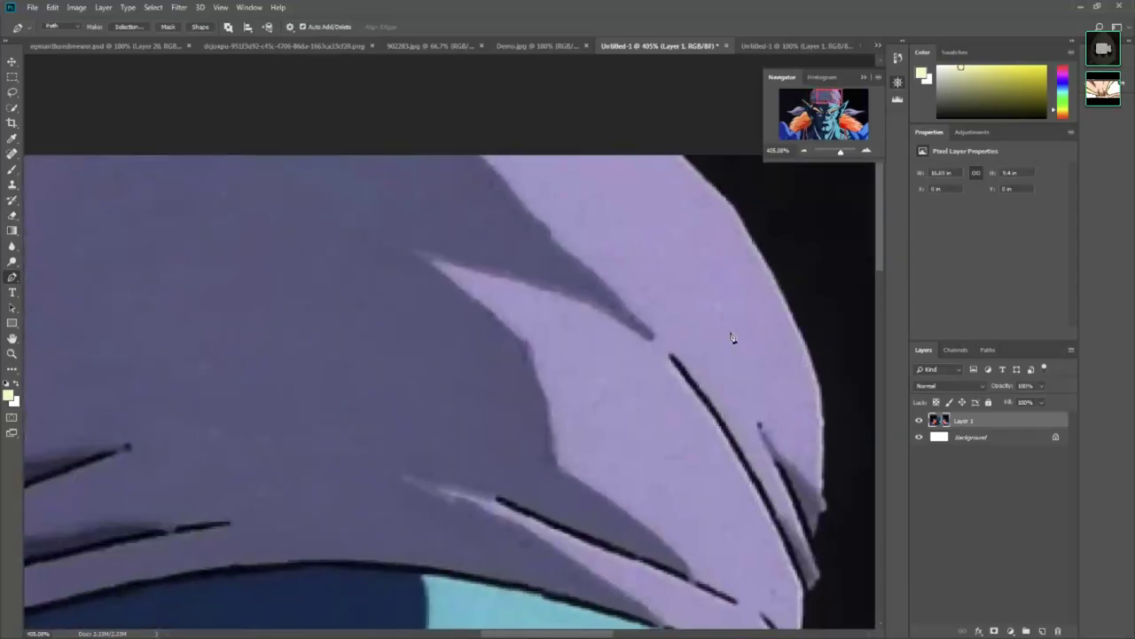
# Step: Run the path along the canvas top and down the purple hair's right edge
pyautogui.click(682, 156)
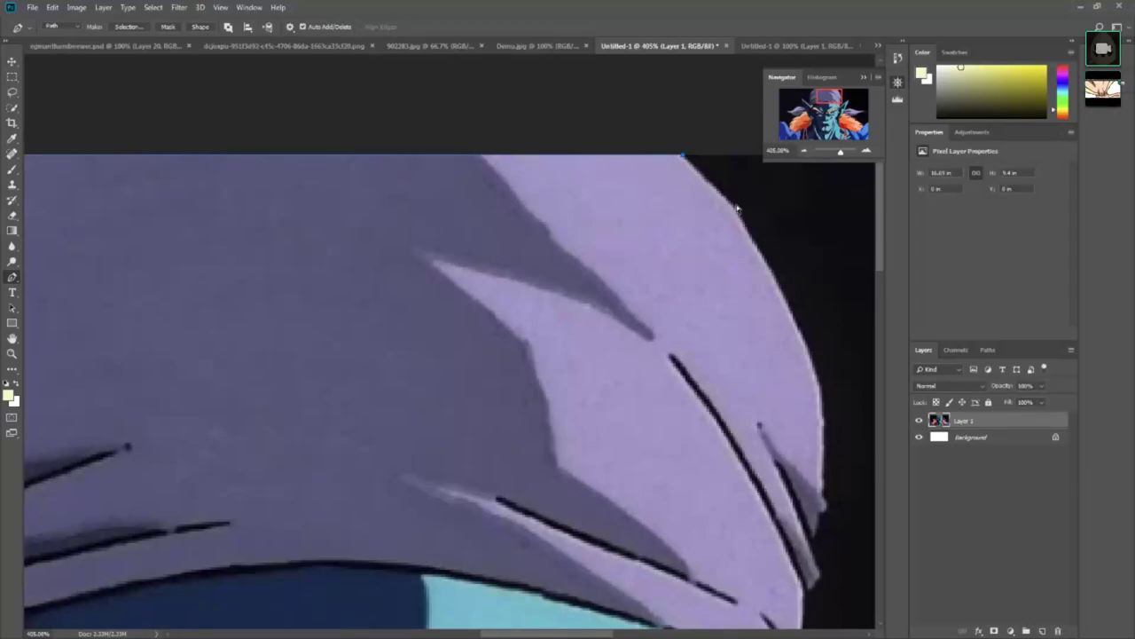
pyautogui.click(736, 205)
pyautogui.click(788, 303)
pyautogui.click(823, 383)
pyautogui.click(824, 498)
pyautogui.scroll(-1, 843, 510)
pyautogui.scroll(-2, 846, 487)
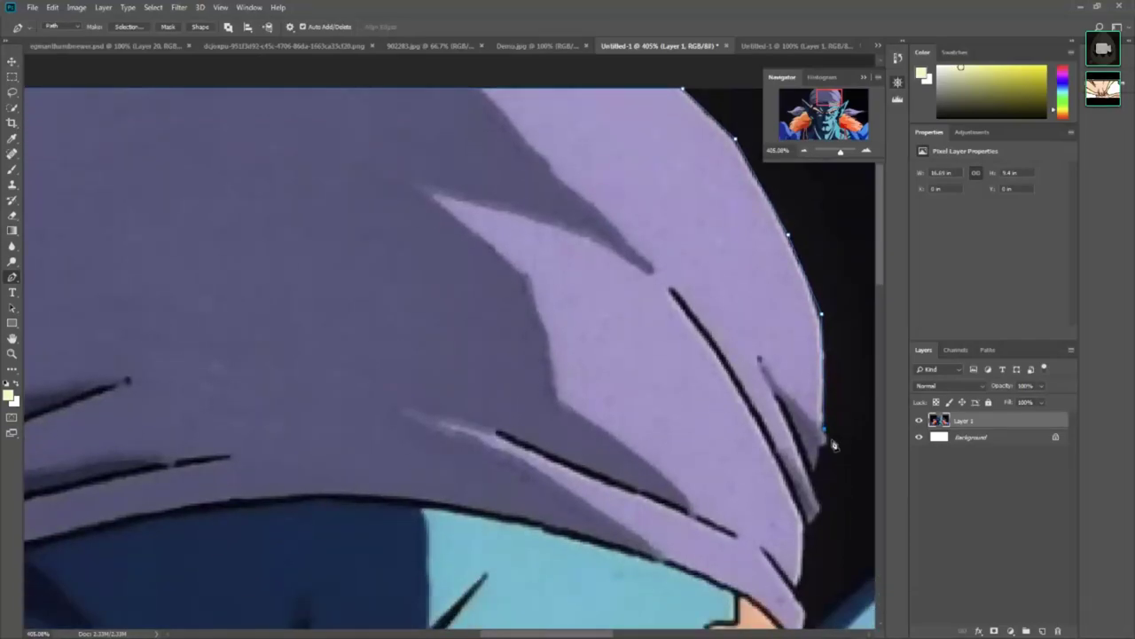
pyautogui.moveTo(827, 436); pyautogui.dragTo(831, 455)
# Step: Continue anchors down the hair's edge to where it meets the second blue ear
pyautogui.scroll(-1, 853, 511)
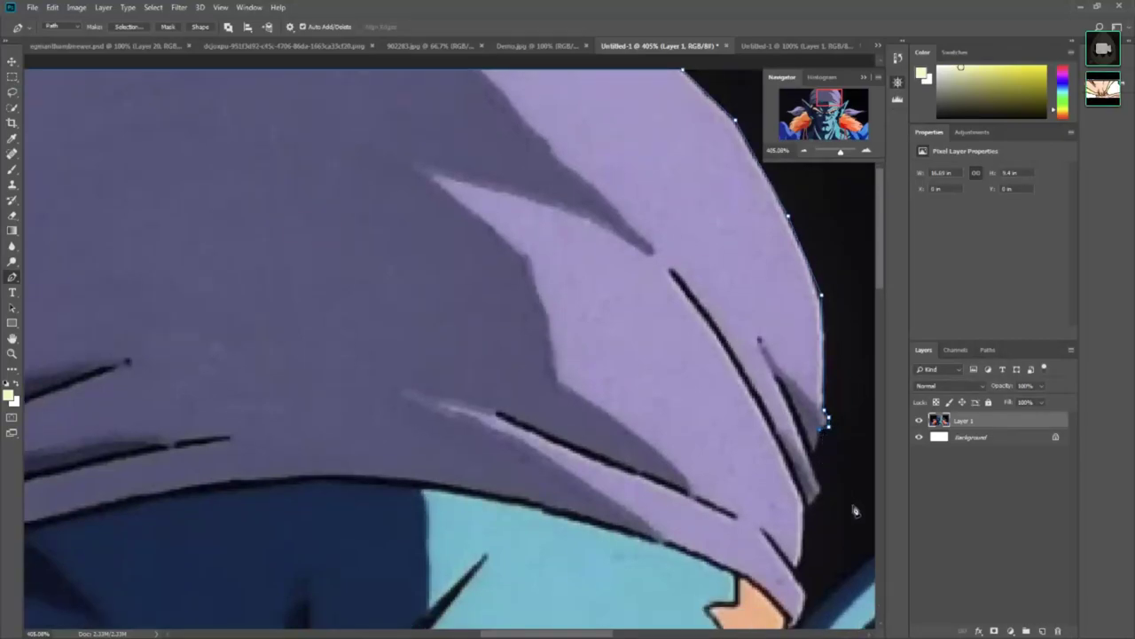
pyautogui.hscroll(5, 792, 614)
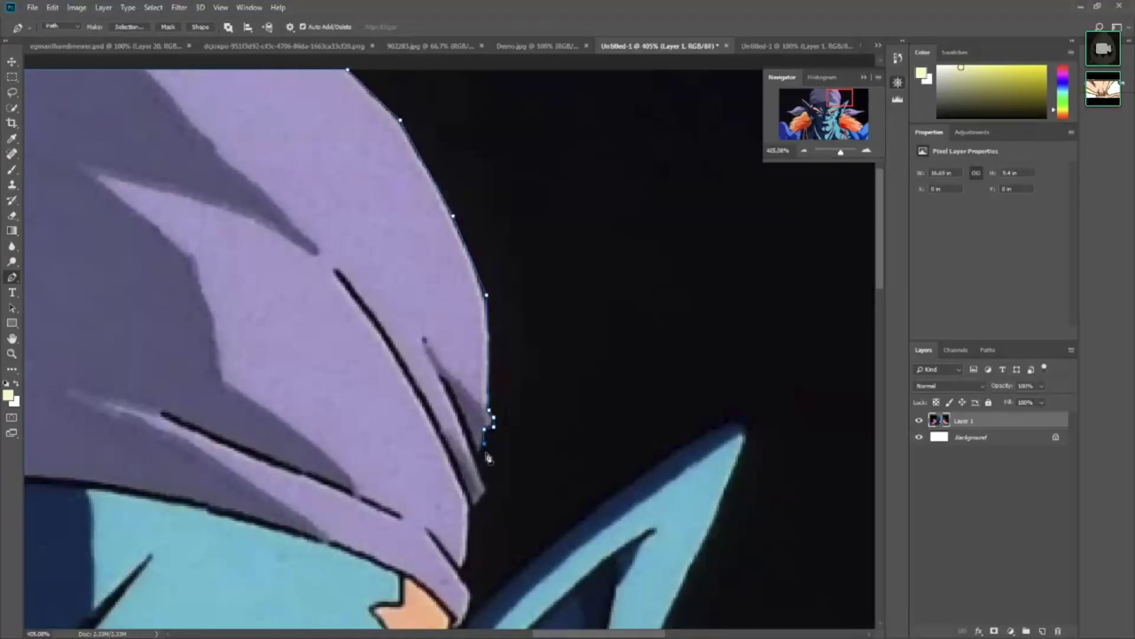
pyautogui.click(482, 465)
pyautogui.click(488, 487)
pyautogui.click(472, 509)
pyautogui.click(466, 558)
pyautogui.click(461, 573)
pyautogui.scroll(-1, 472, 533)
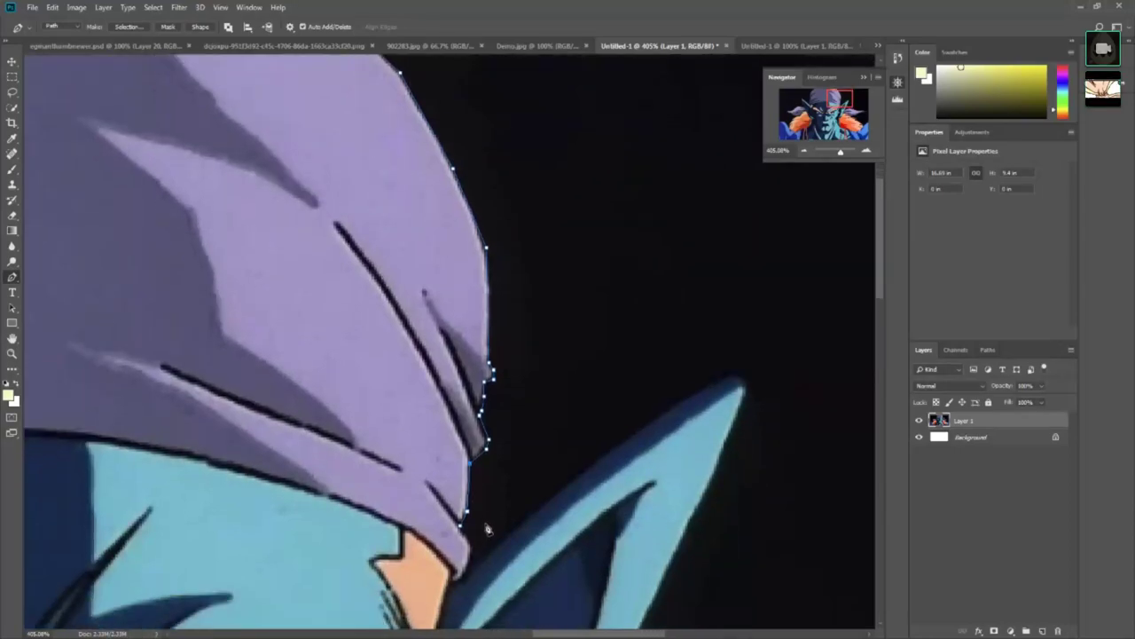
pyautogui.scroll(-1, 497, 528)
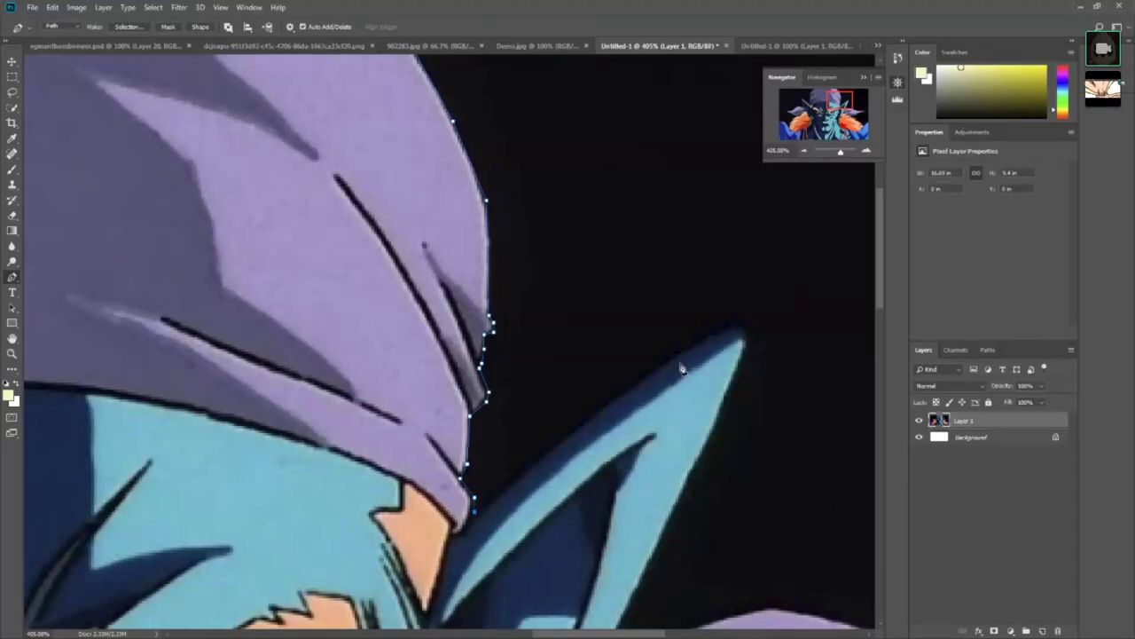
# Step: Climb the second blue ear's edge to its tip, replacing a misplaced anchor, and add one past it
pyautogui.click(574, 435)
pyautogui.click(698, 343)
pyautogui.hotkey('ctrl', 'z')
pyautogui.click(667, 358)
pyautogui.click(731, 324)
pyautogui.click(743, 326)
pyautogui.hscroll(3, 639, 364)
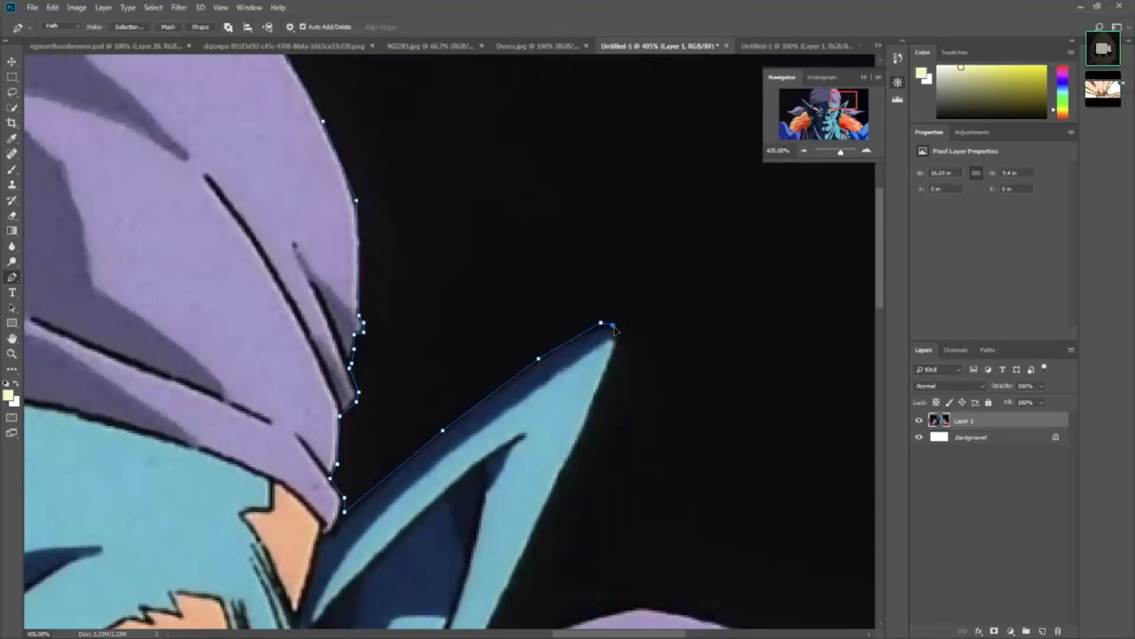
pyautogui.click(617, 331)
pyautogui.scroll(-1, 563, 482)
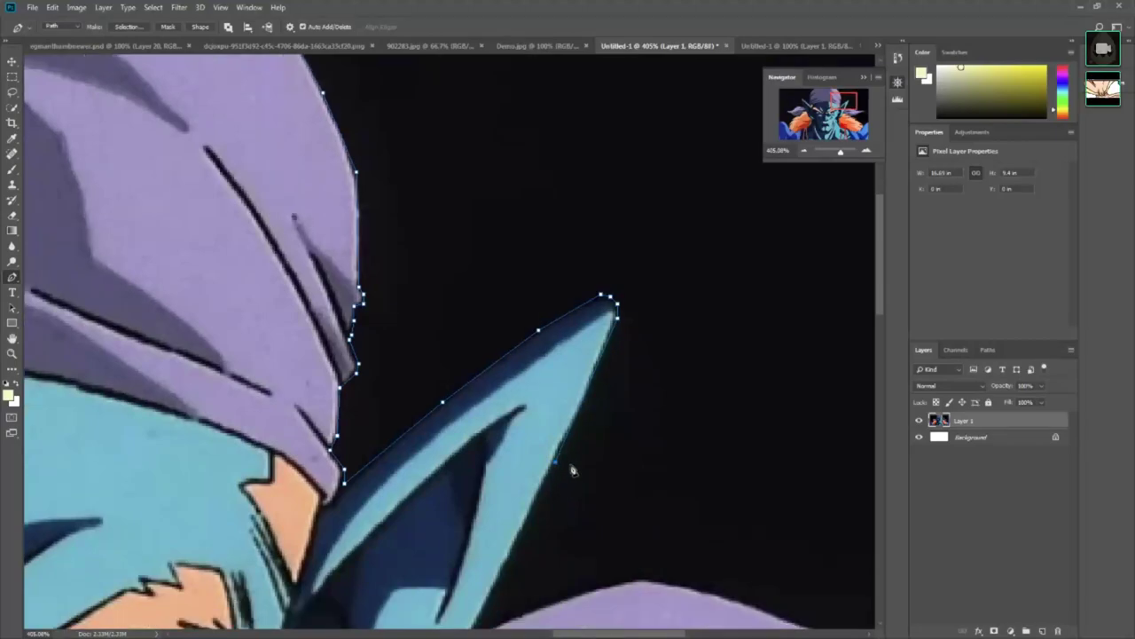
pyautogui.scroll(-2, 573, 469)
pyautogui.scroll(-2, 578, 456)
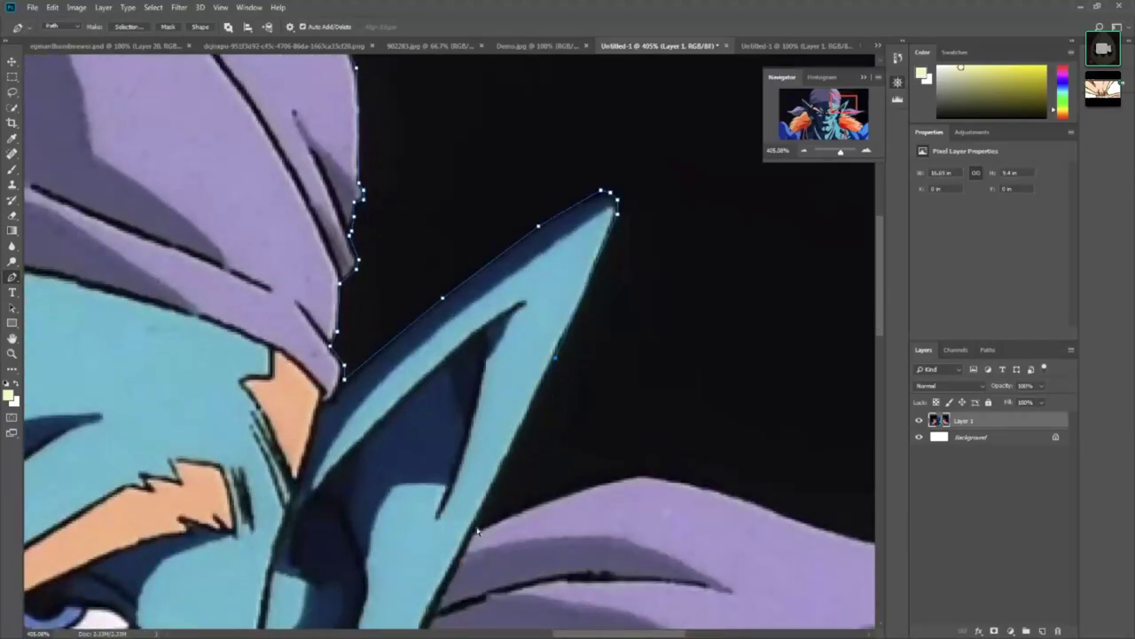
# Step: Resume the path from its end anchor and trace down the ear onto the purple shape's edge
pyautogui.press('Escape')
pyautogui.click(545, 378)
pyautogui.click(555, 359)
pyautogui.click(477, 533)
pyautogui.click(569, 493)
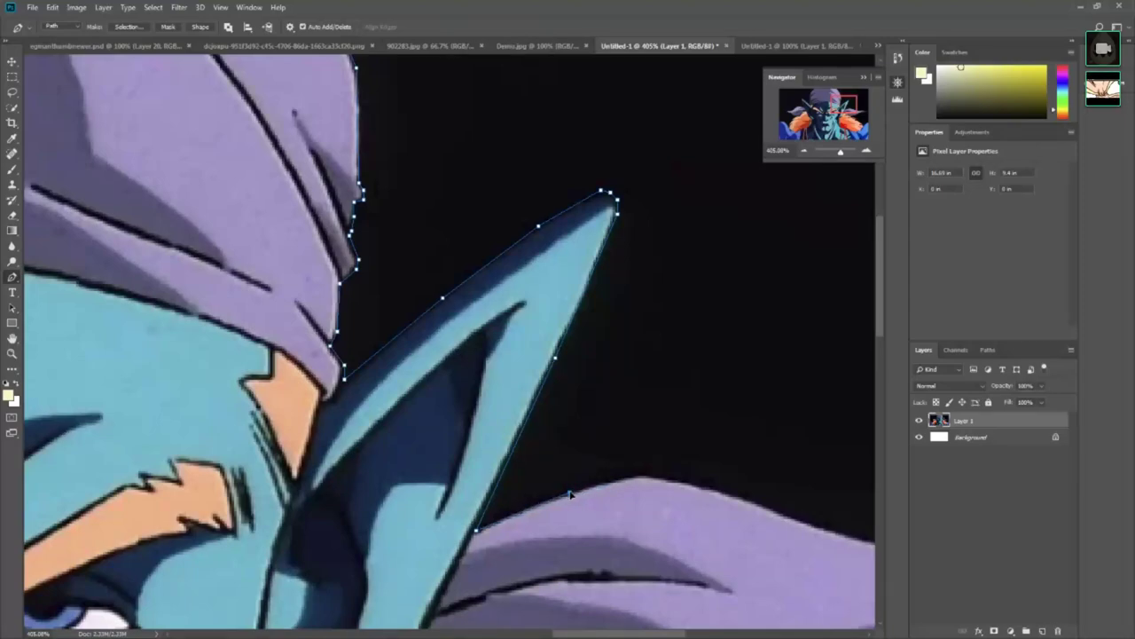
pyautogui.click(642, 478)
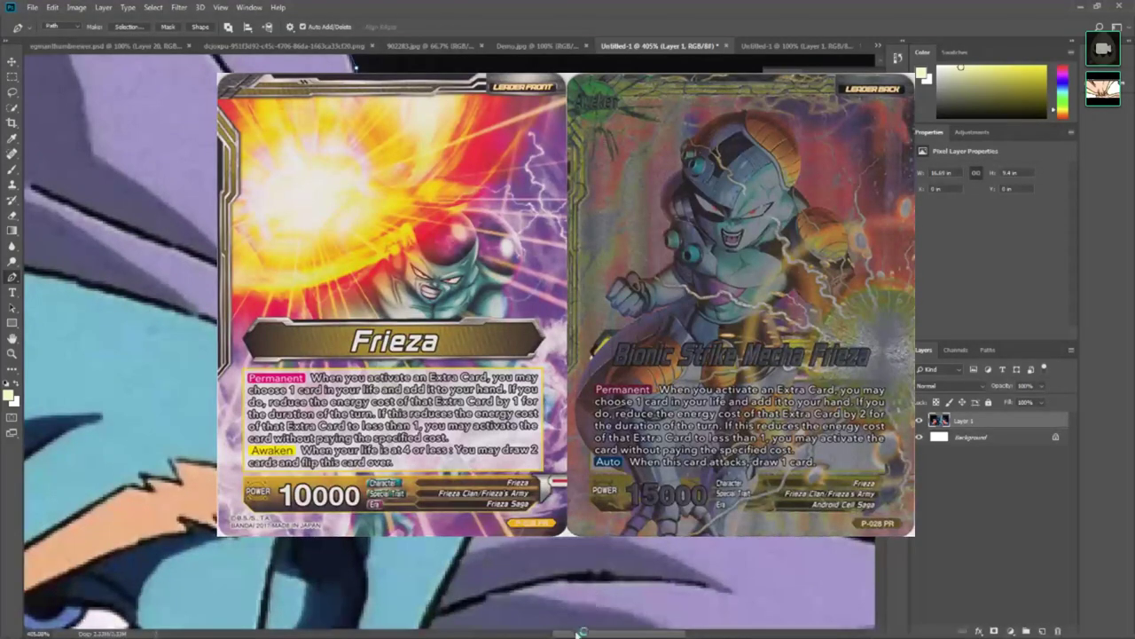
# Step: Carry the path out to the purple shape's pointed right tip and back along its underside
pyautogui.hscroll(3, 599, 589)
pyautogui.hscroll(2, 603, 582)
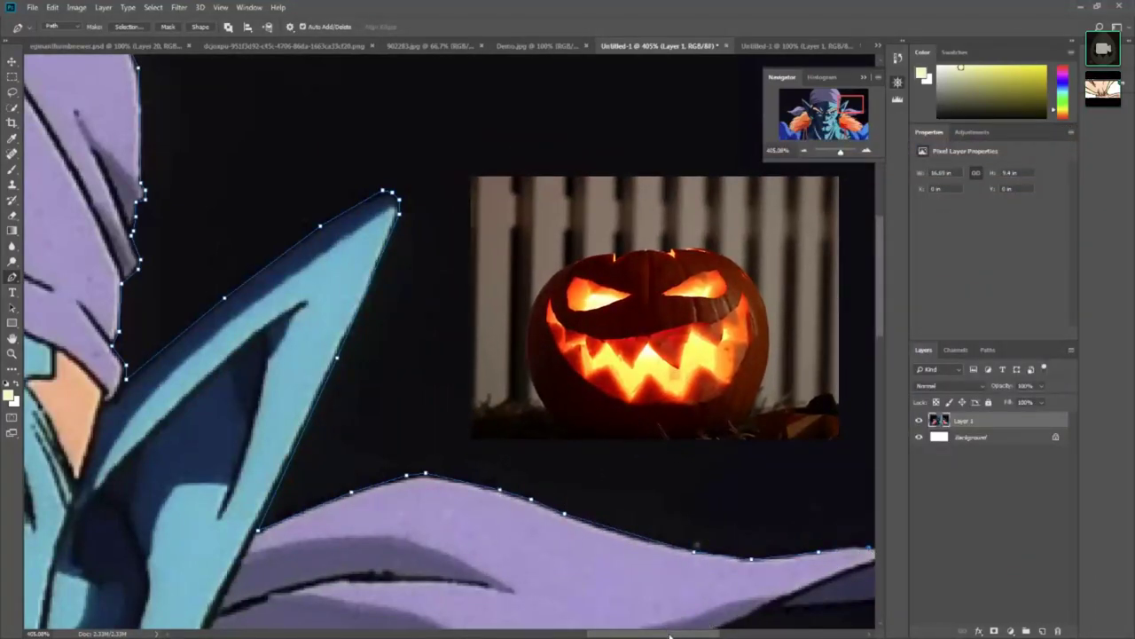
pyautogui.moveTo(870, 552); pyautogui.dragTo(596, 555)
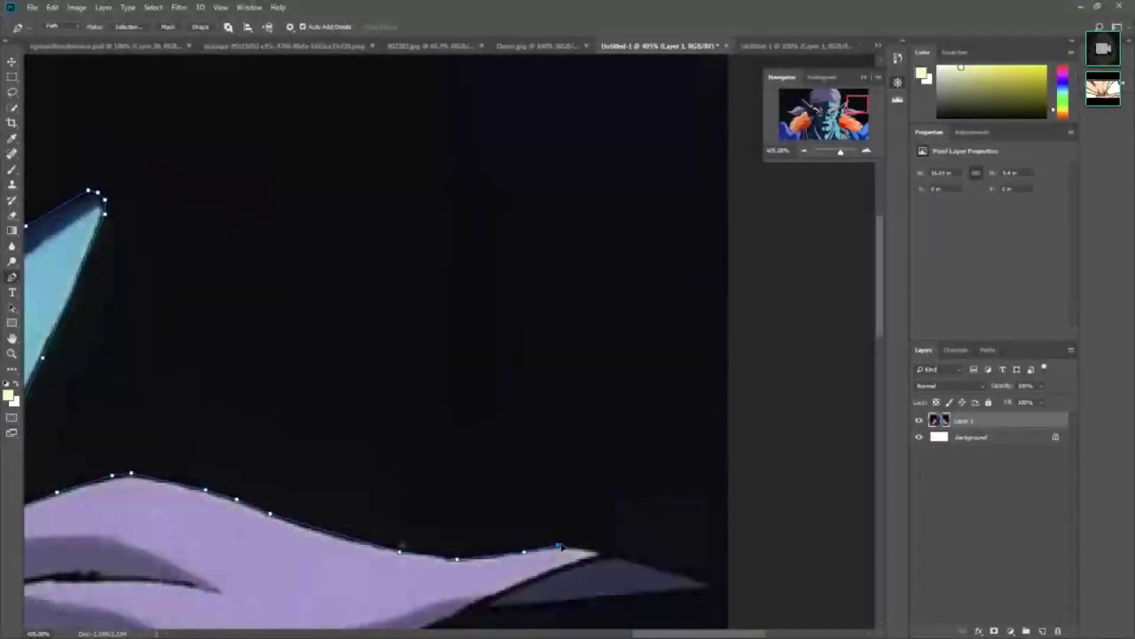
pyautogui.click(599, 553)
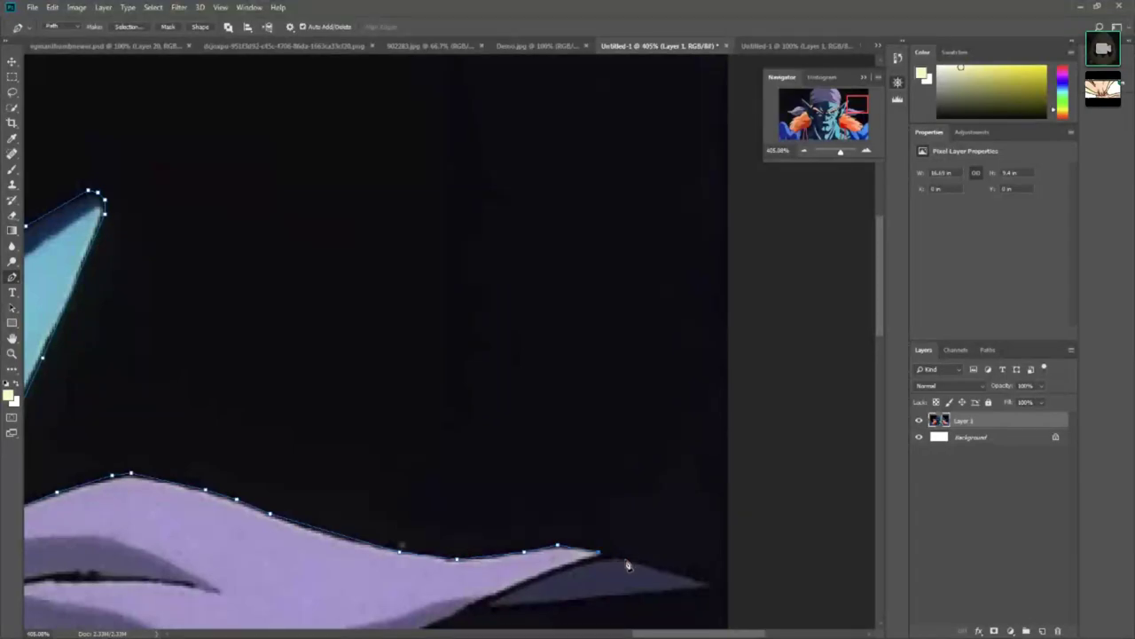
pyautogui.click(713, 586)
pyautogui.click(472, 613)
pyautogui.scroll(-1, 631, 603)
pyautogui.scroll(-2, 621, 601)
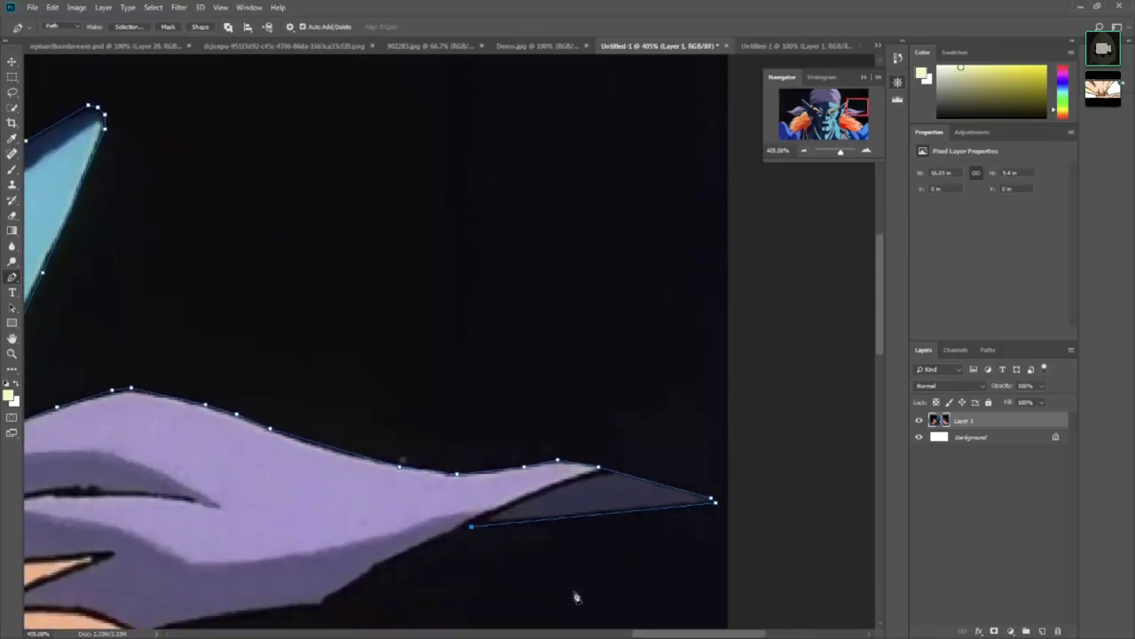
pyautogui.scroll(-1, 576, 597)
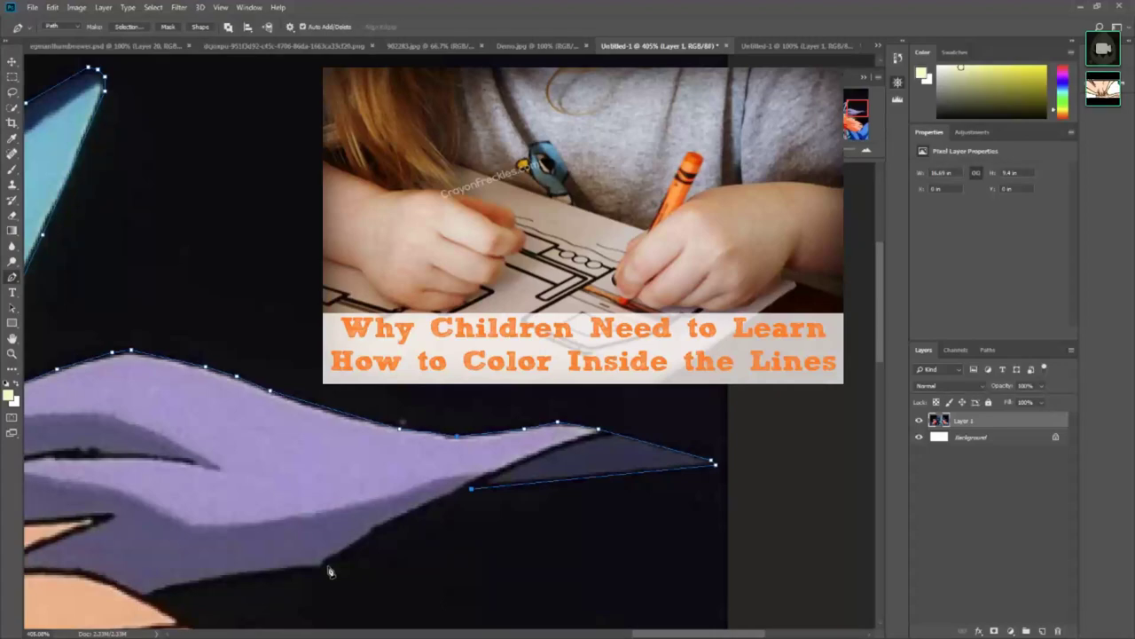
# Step: Trace the purple hair's underside and zigzag anchors along the dark hair spikes over the face
pyautogui.click(327, 568)
pyautogui.click(150, 594)
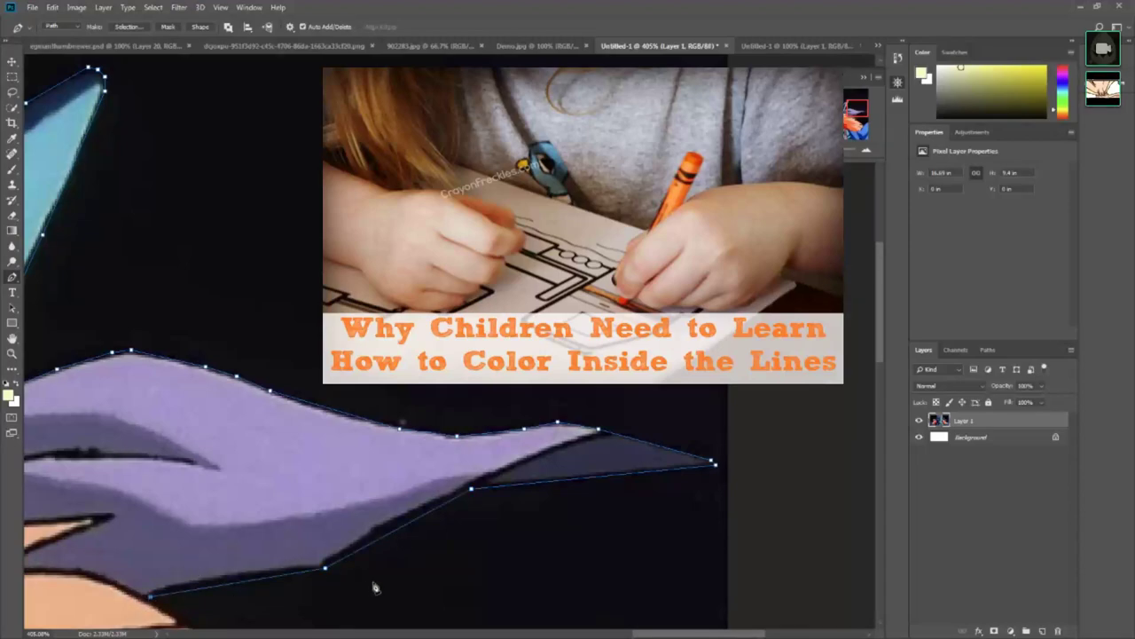
pyautogui.scroll(-3, 293, 559)
pyautogui.click(197, 545)
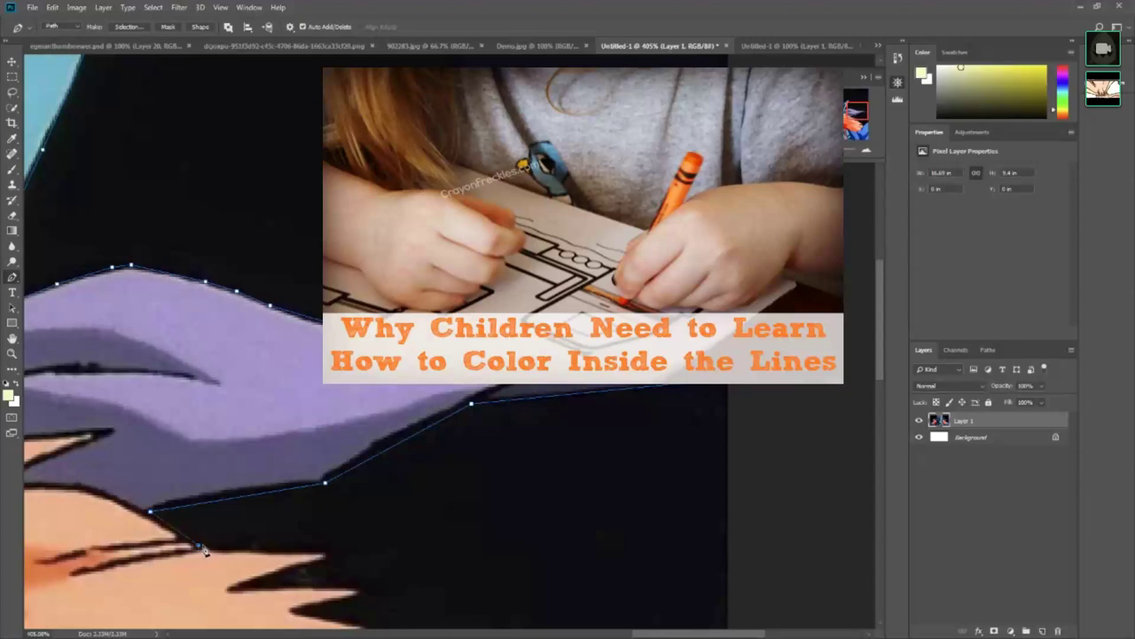
pyautogui.click(328, 557)
pyautogui.click(232, 590)
pyautogui.click(354, 592)
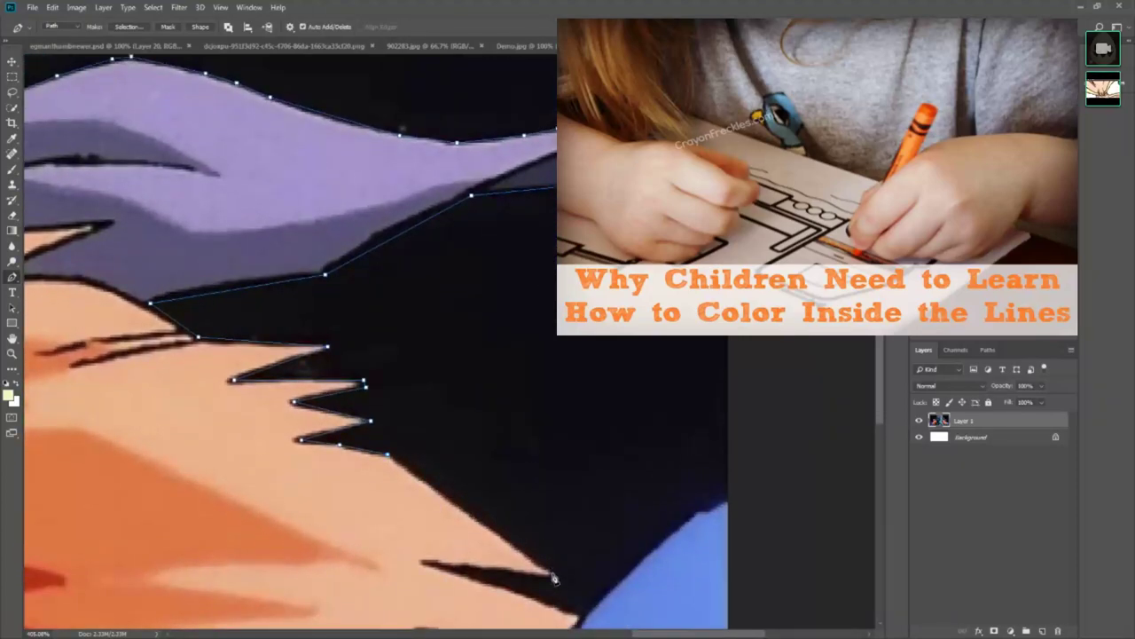
# Step: Add anchors along the dark hair edge and down the character's right side to the canvas bottom
pyautogui.click(552, 574)
pyautogui.scroll(-3, 581, 619)
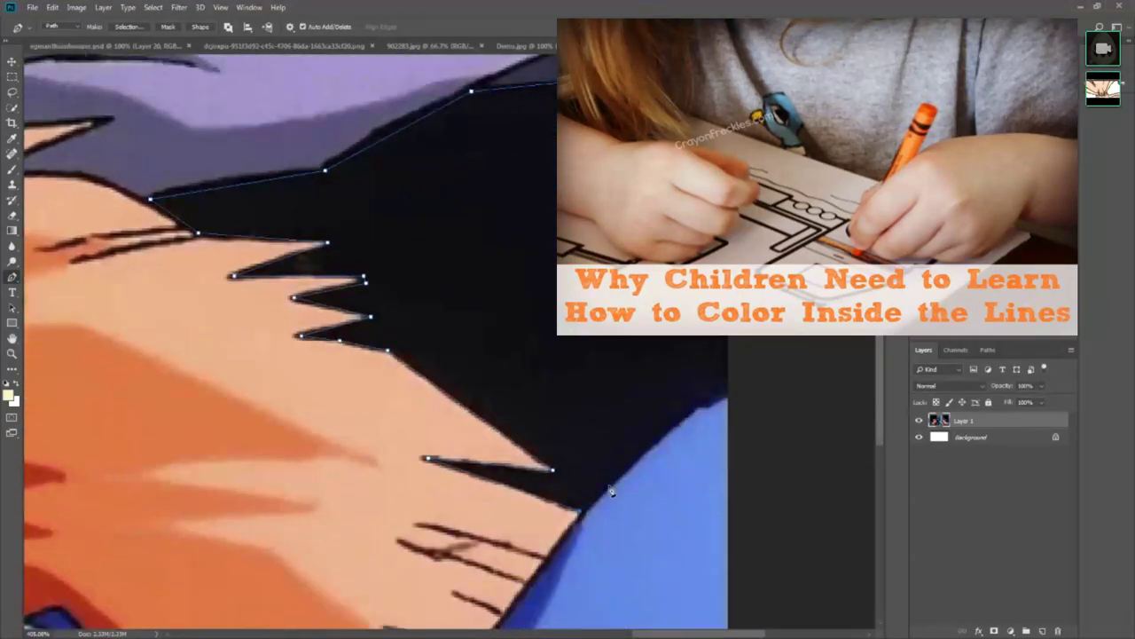
pyautogui.click(695, 410)
pyautogui.scroll(-1, 841, 400)
pyautogui.scroll(-1, 857, 398)
pyautogui.scroll(-1, 857, 408)
pyautogui.scroll(-1, 852, 413)
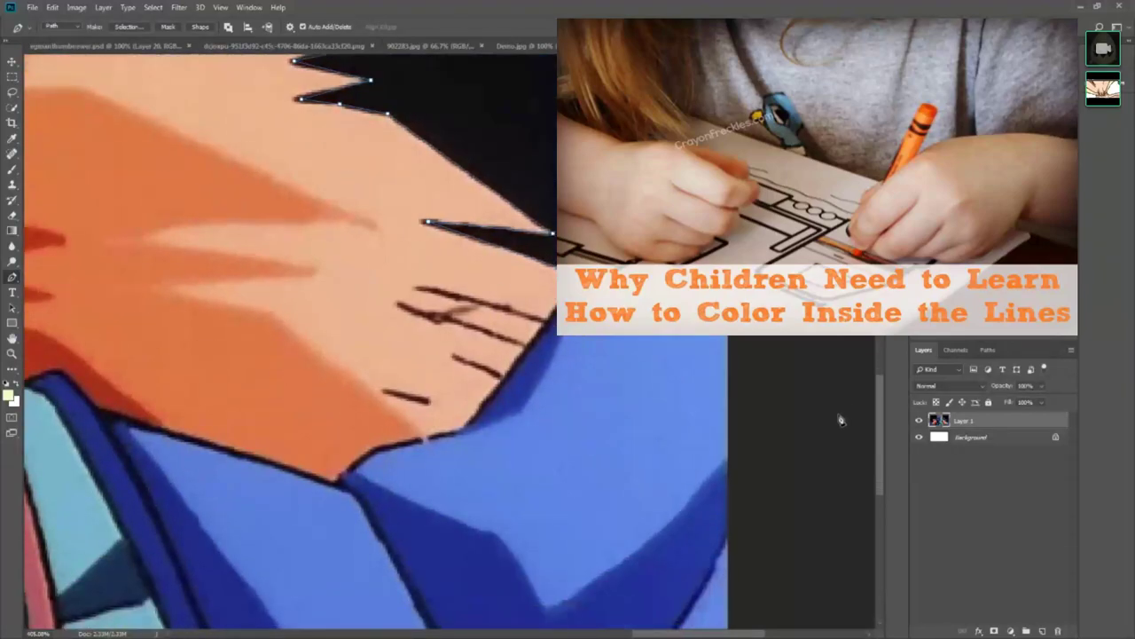
pyautogui.scroll(-1, 841, 424)
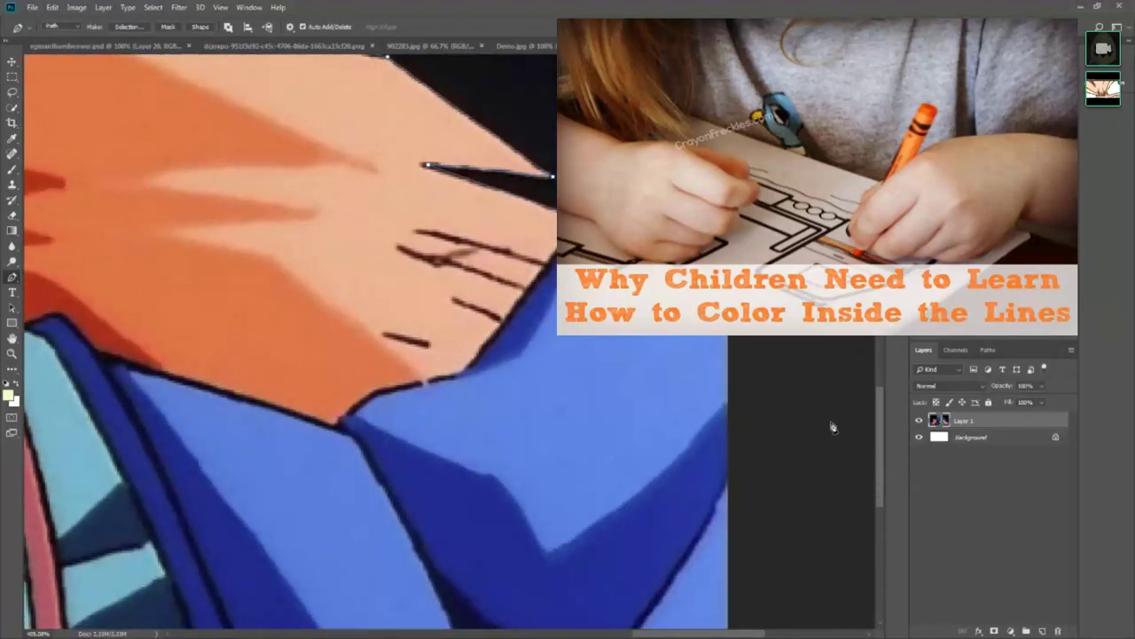
pyautogui.scroll(-1, 768, 453)
pyautogui.scroll(-1, 745, 515)
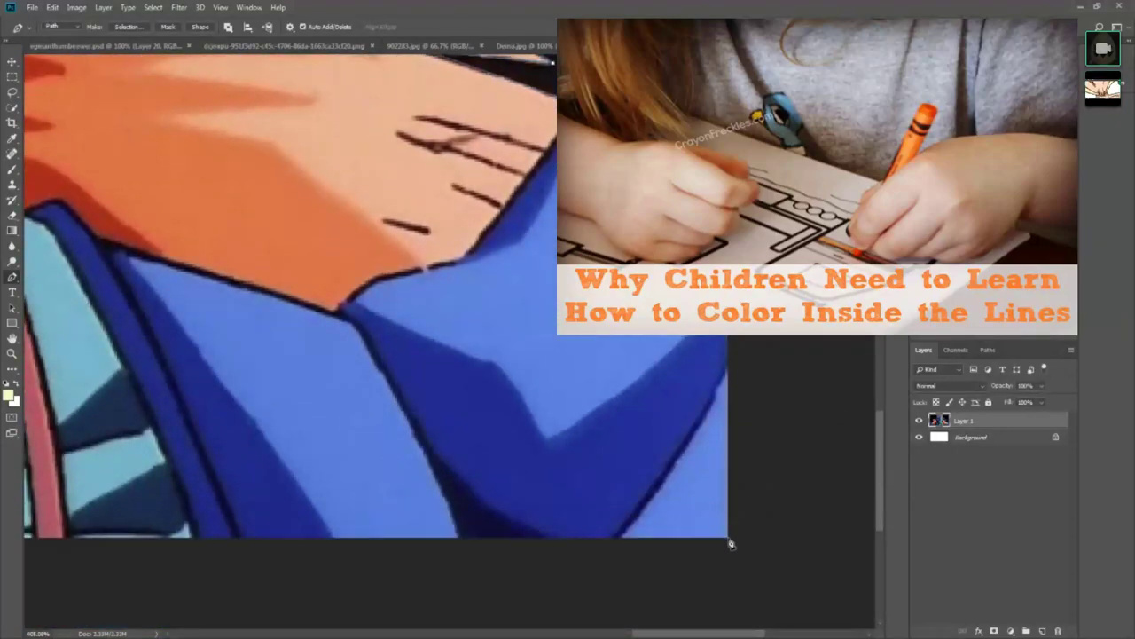
pyautogui.moveTo(657, 632); pyautogui.dragTo(279, 633)
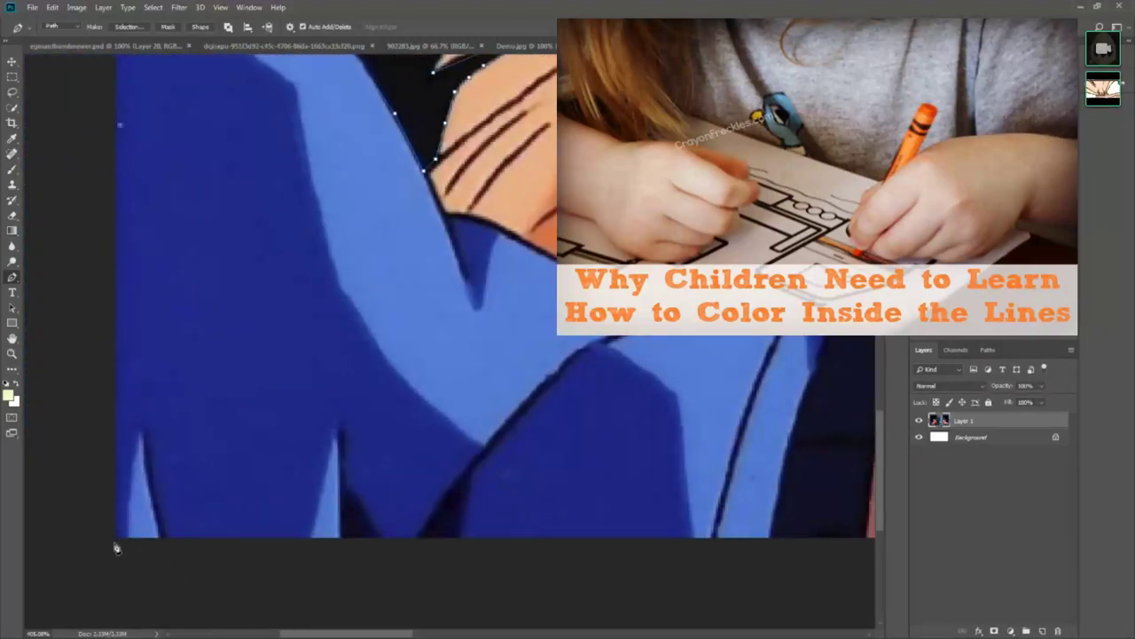
# Step: Close the path on its starting anchor and scroll to review the full outline
pyautogui.scroll(1, 119, 319)
pyautogui.scroll(2, 119, 302)
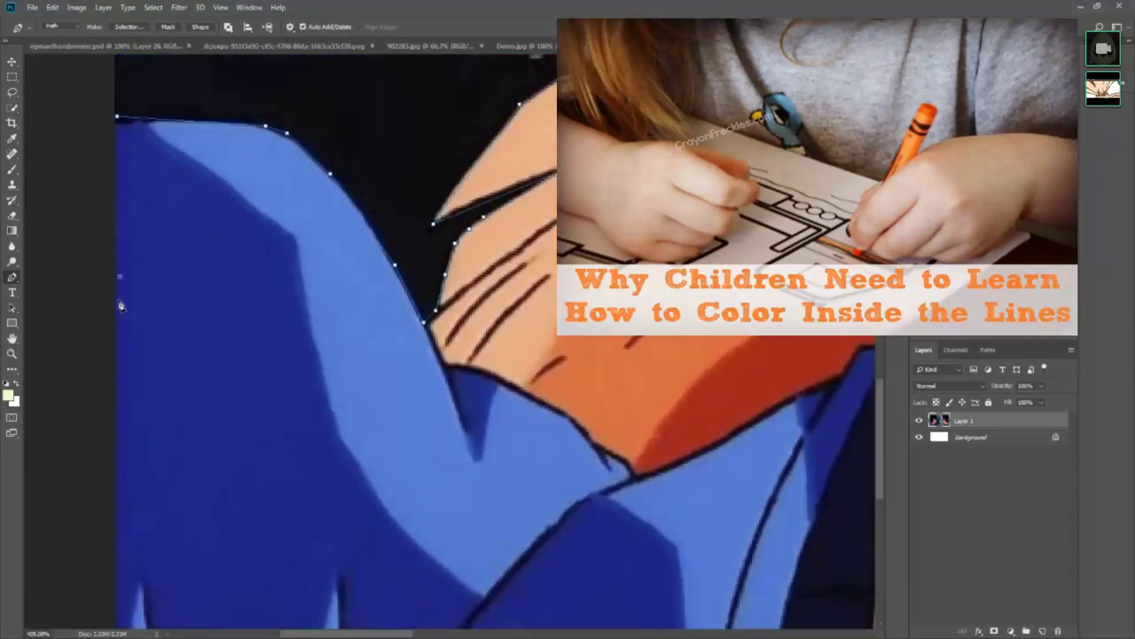
pyautogui.click(116, 117)
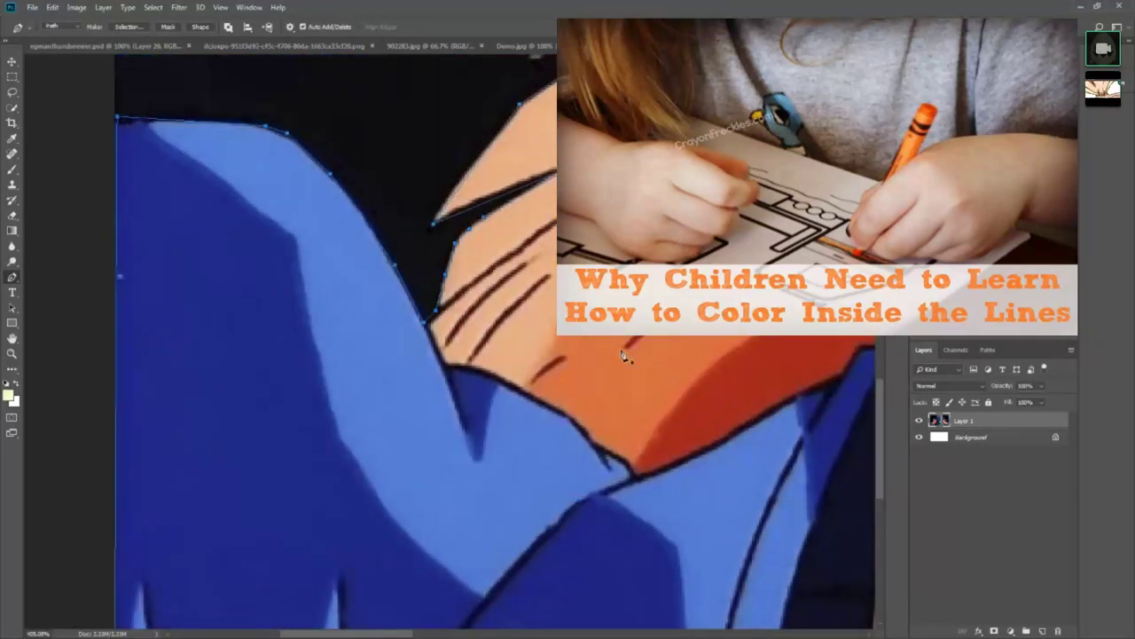
pyautogui.scroll(-1, 639, 376)
pyautogui.scroll(-2, 639, 376)
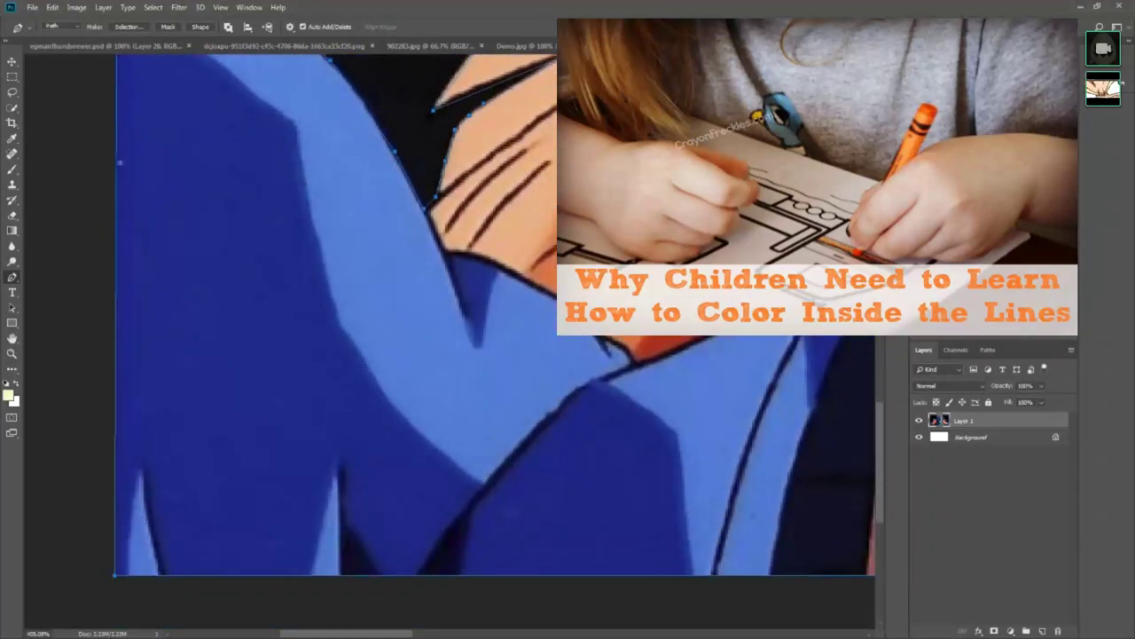
pyautogui.scroll(-2, 462, 355)
pyautogui.scroll(-2, 461, 355)
pyautogui.scroll(-2, 461, 354)
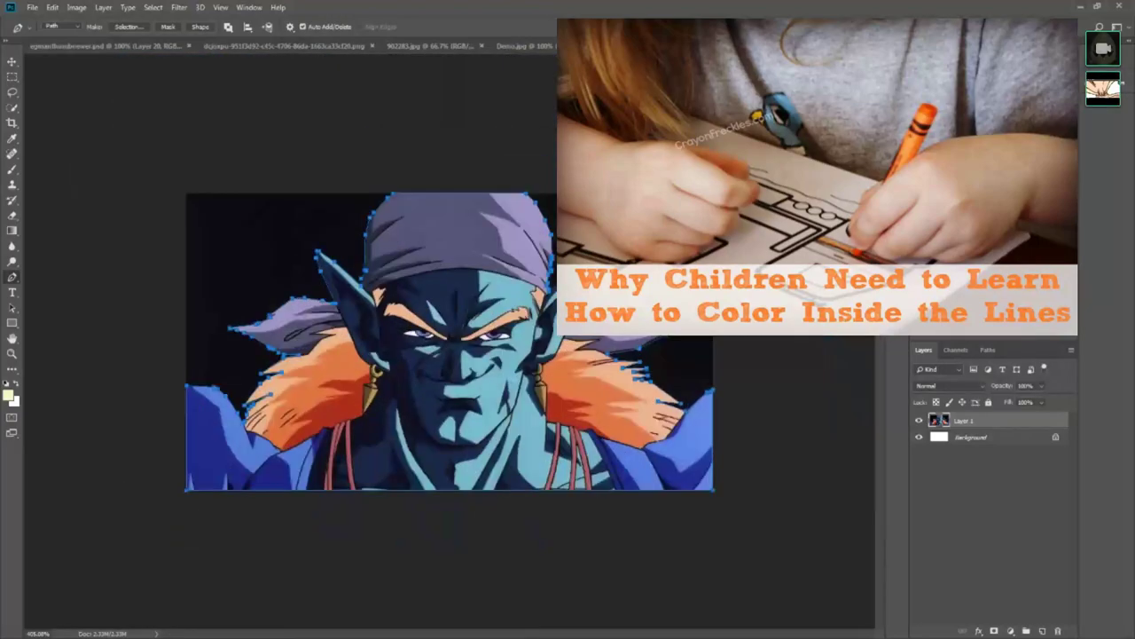
pyautogui.scroll(3, 461, 355)
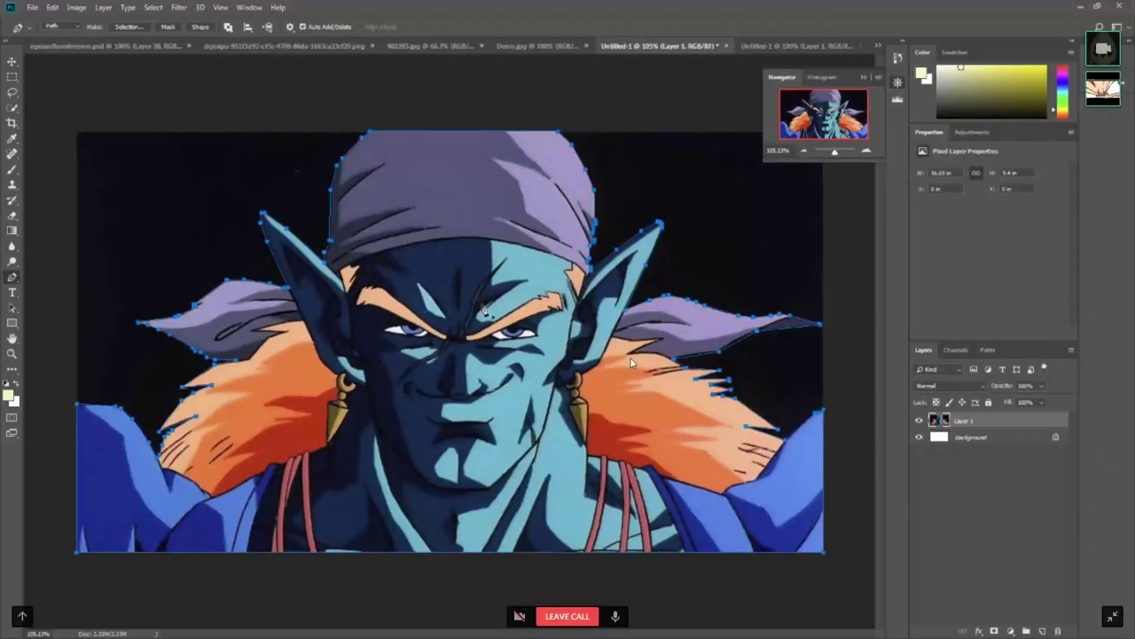
# Step: Convert the character path into a selection and start a new 1202 × 677 document
pyautogui.rightClick(484, 308)
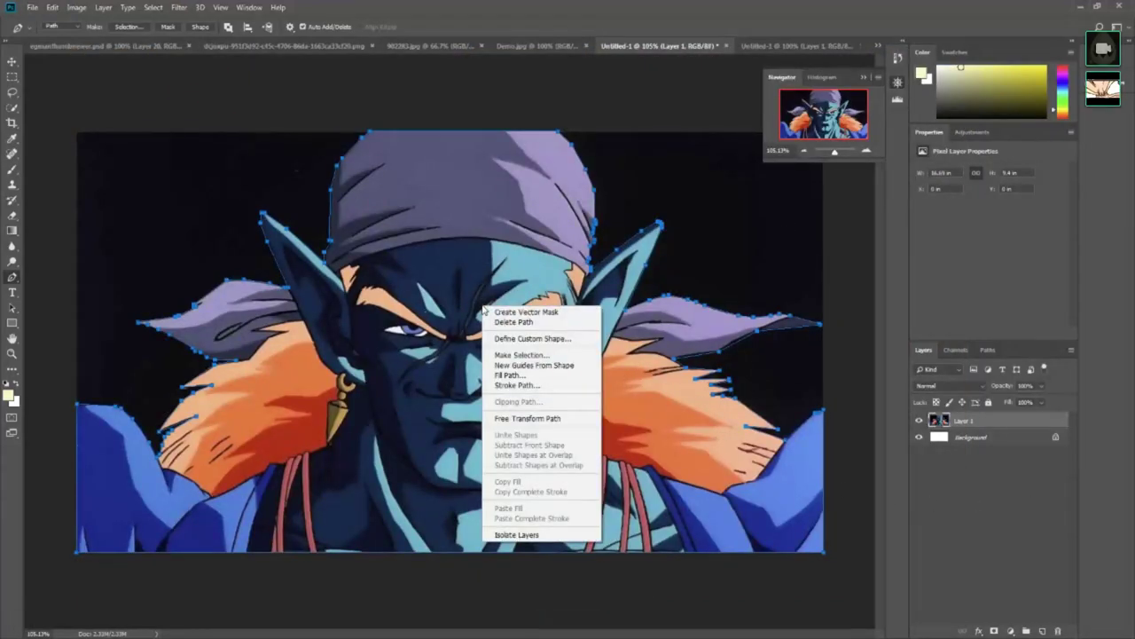
pyautogui.click(520, 354)
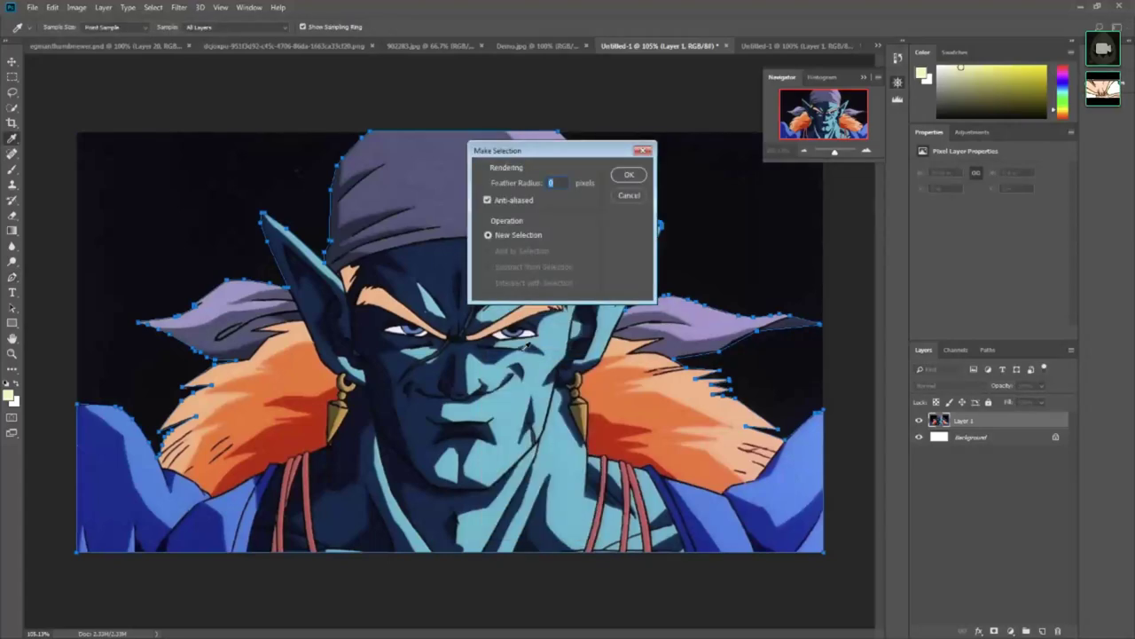
pyautogui.click(622, 173)
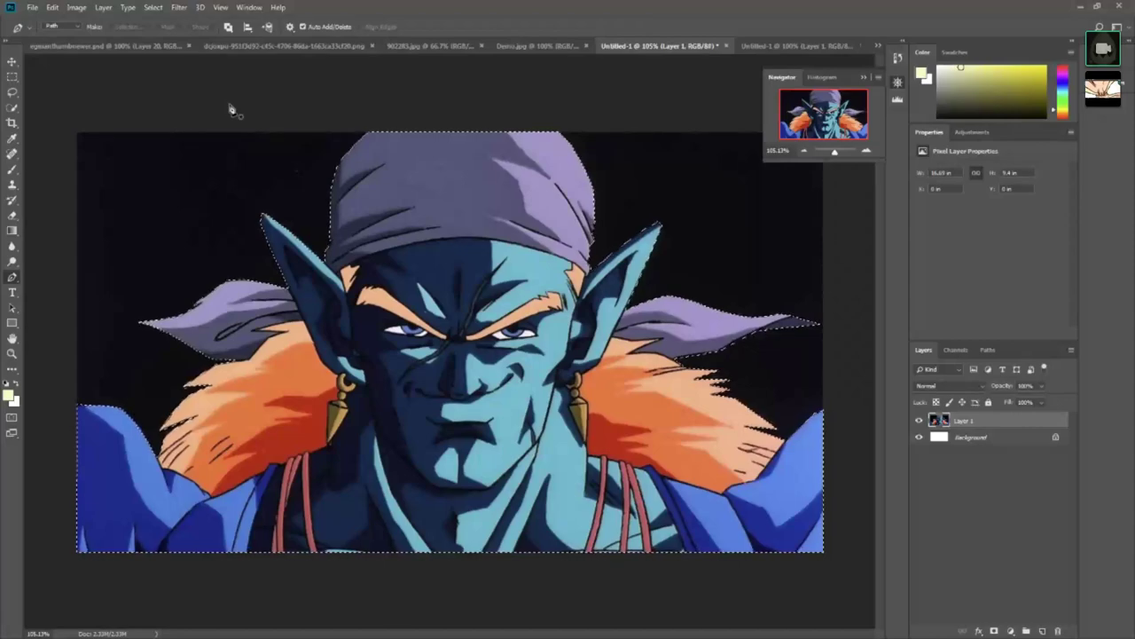
pyautogui.hotkey('ctrl', 'n')
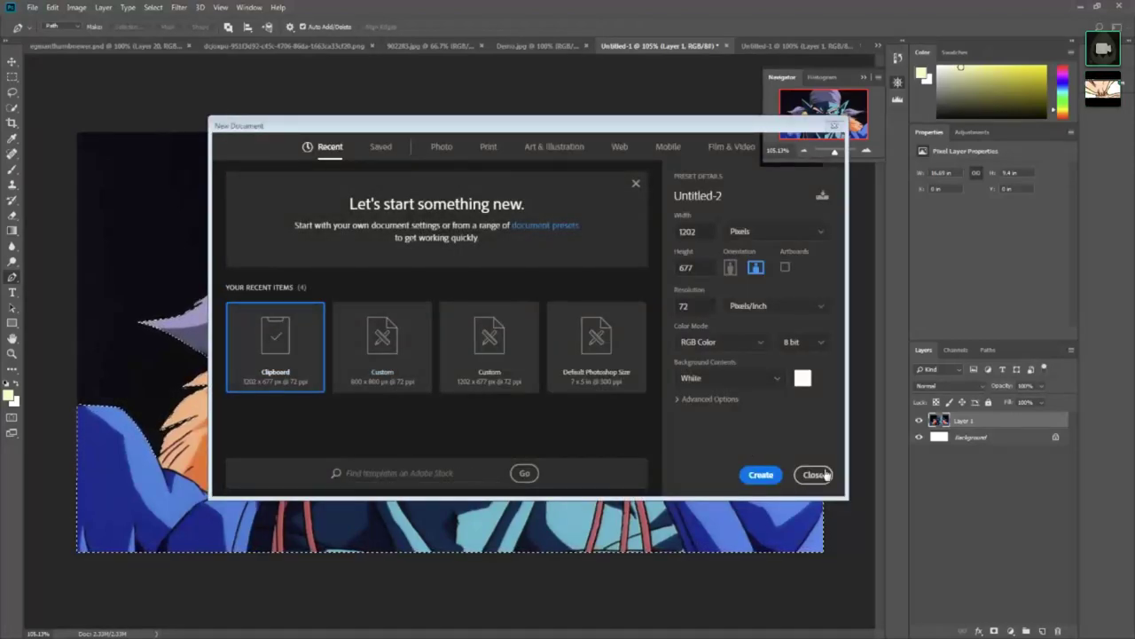
# Step: In a new Untitled-2 document, replace the Background with an empty layer, paste the character, and load its outline
pyautogui.click(759, 474)
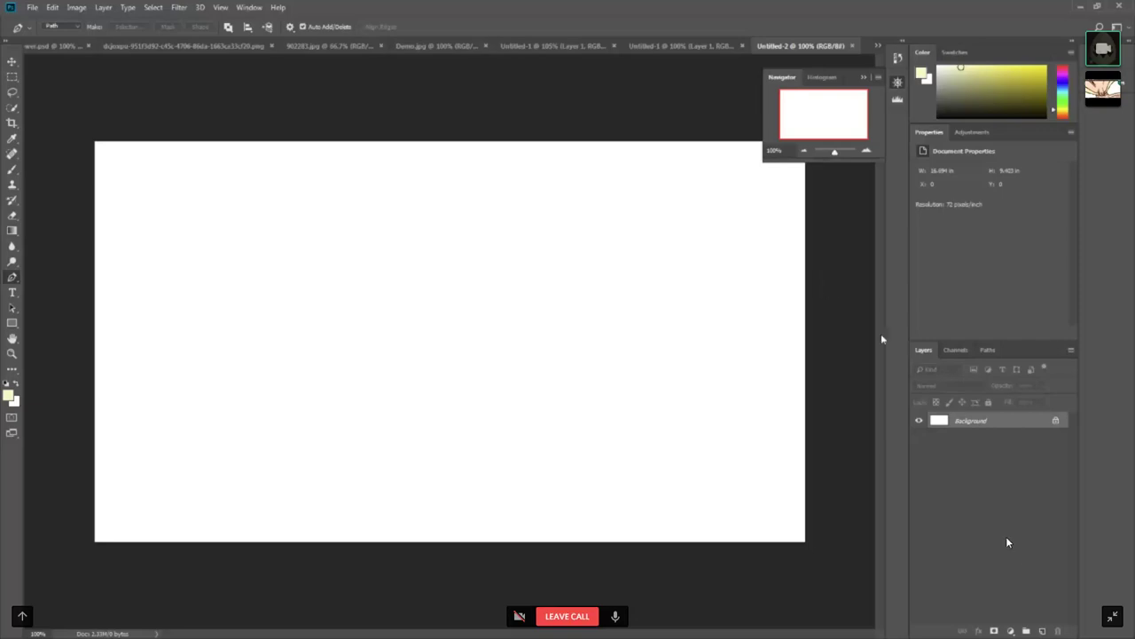
pyautogui.click(1043, 631)
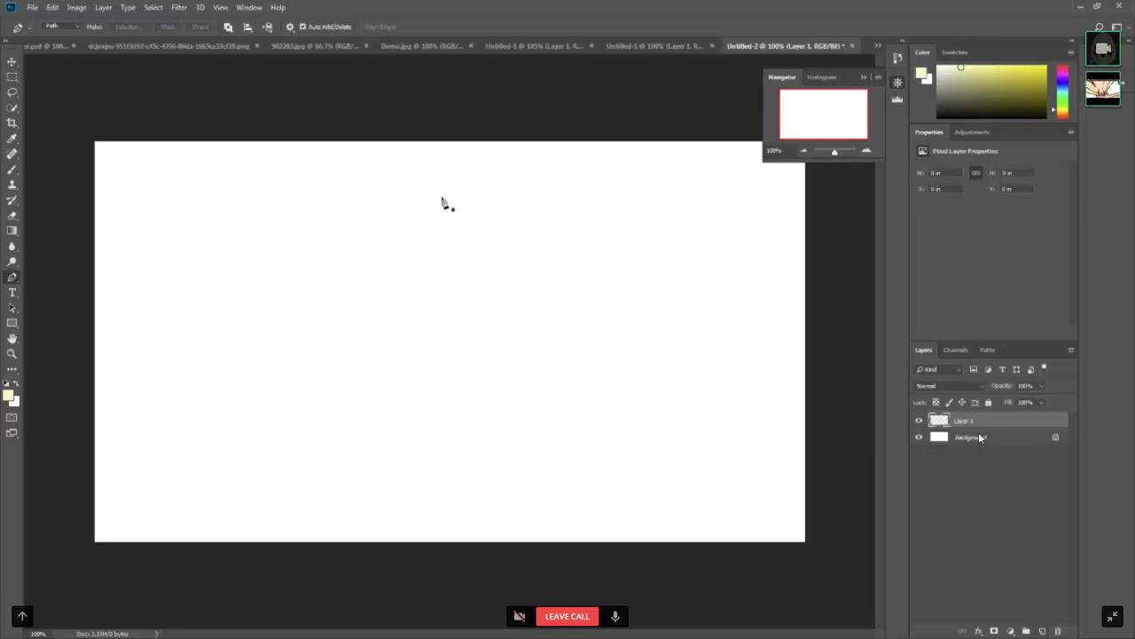
pyautogui.click(993, 438)
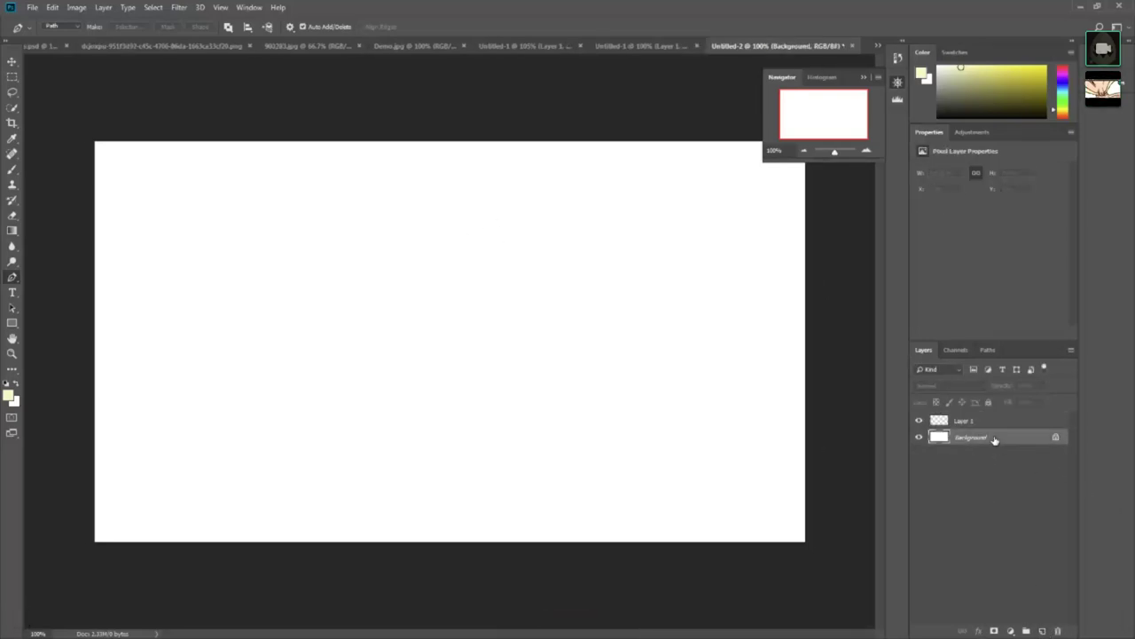
pyautogui.press('Delete')
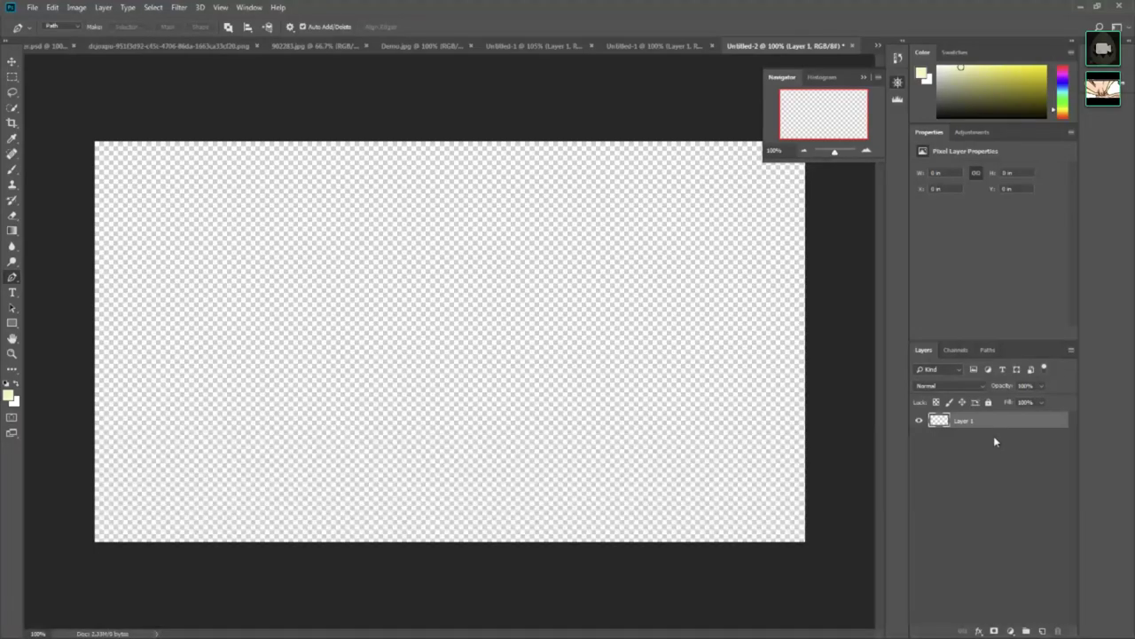
pyautogui.hotkey('ctrl', 'v')
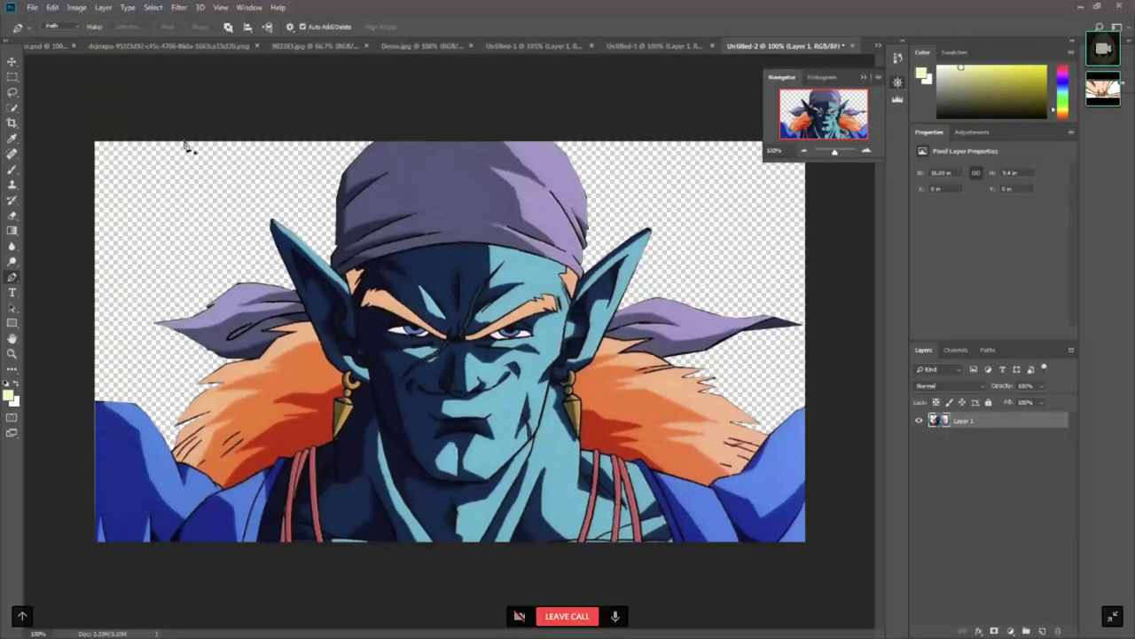
pyautogui.keyDown('ctrl'); pyautogui.click(942, 421); pyautogui.keyUp('ctrl')
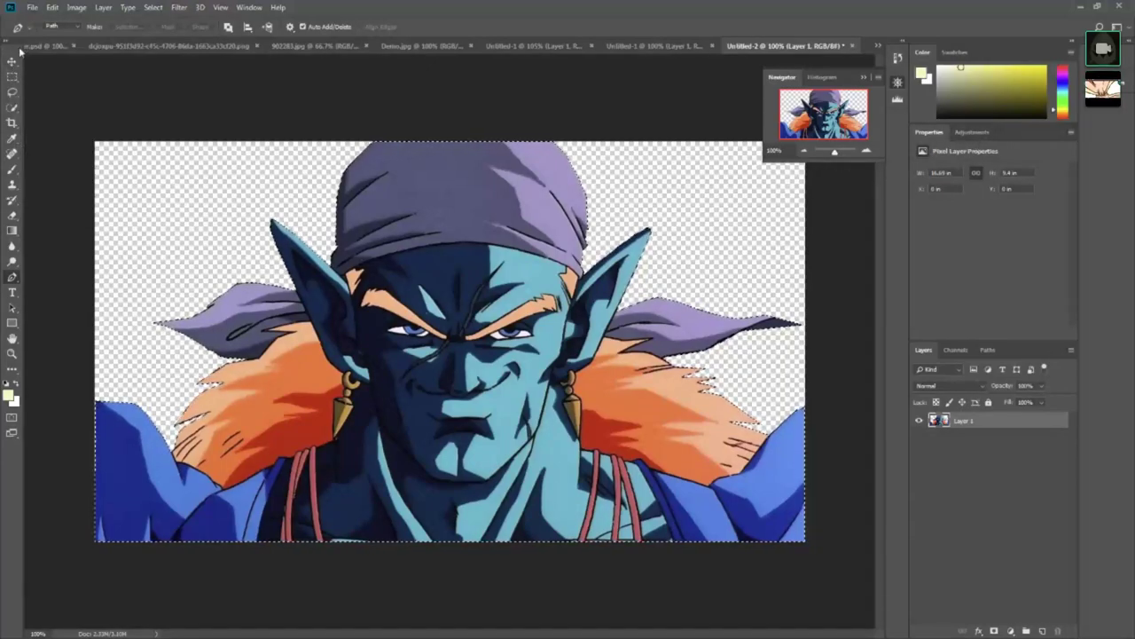
# Step: Contract the character's selection inward with Select > Modify > Contract
pyautogui.click(155, 8)
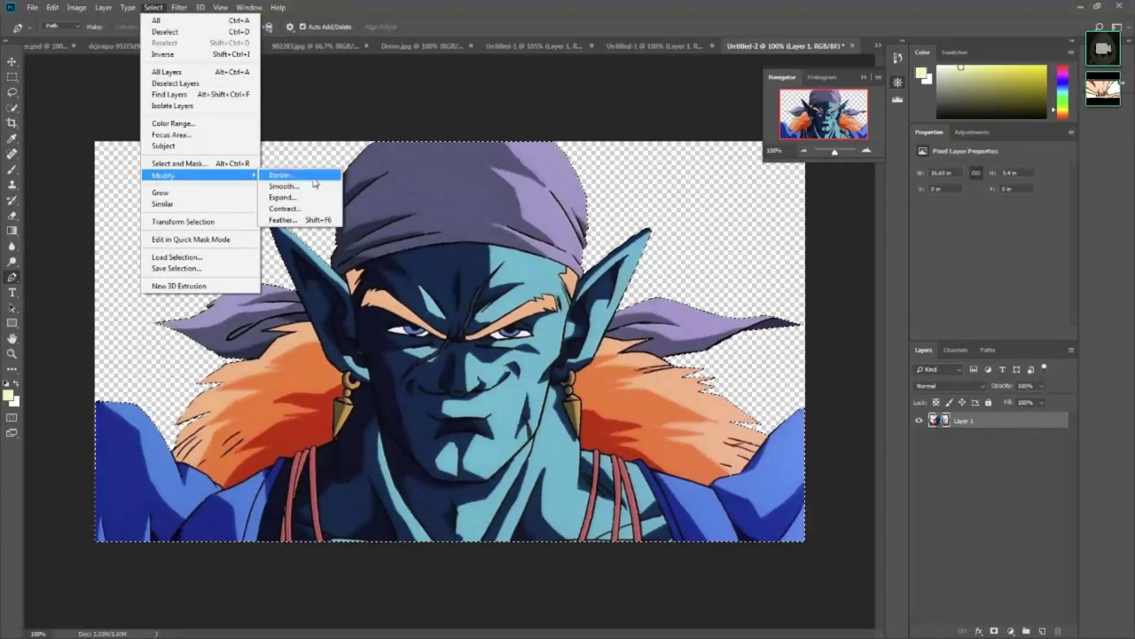
pyautogui.moveTo(164, 174)
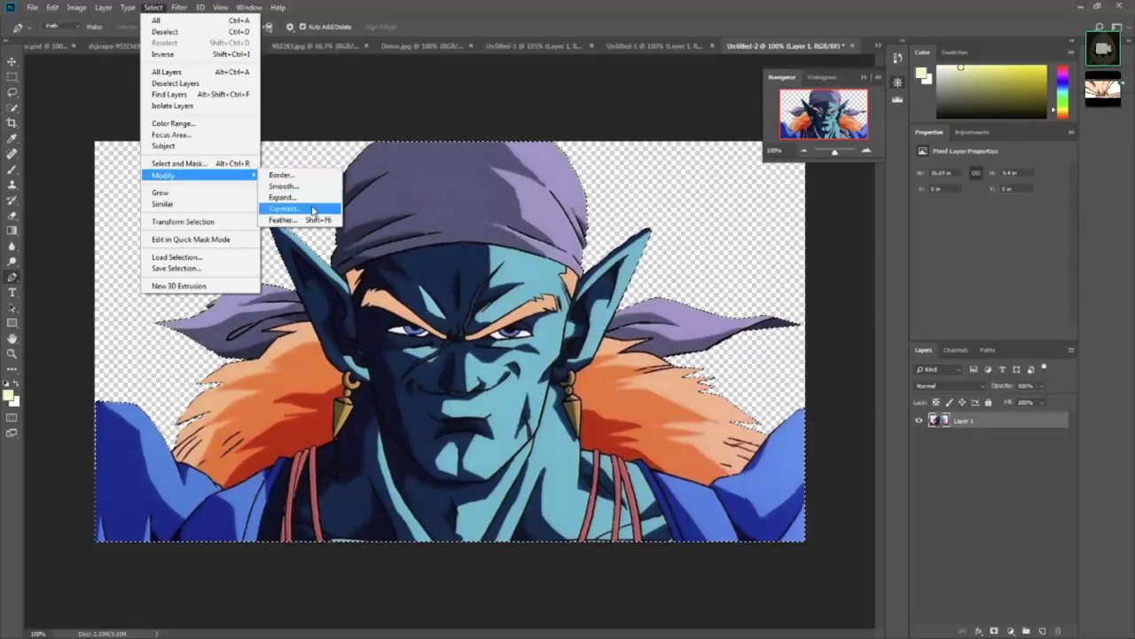
pyautogui.click(289, 209)
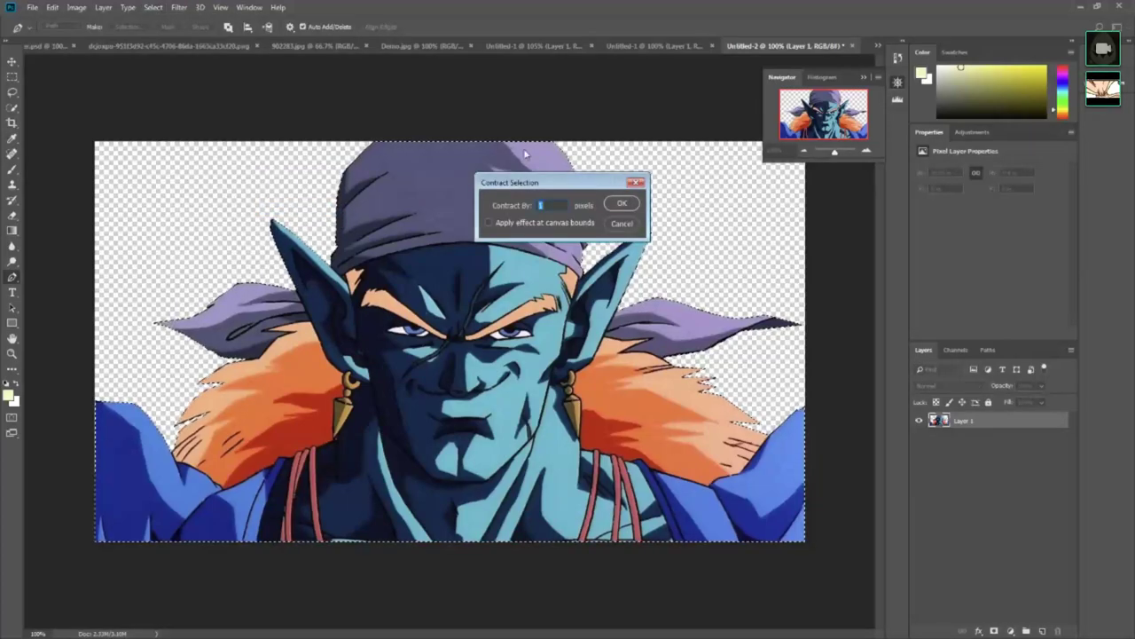
pyautogui.click(630, 205)
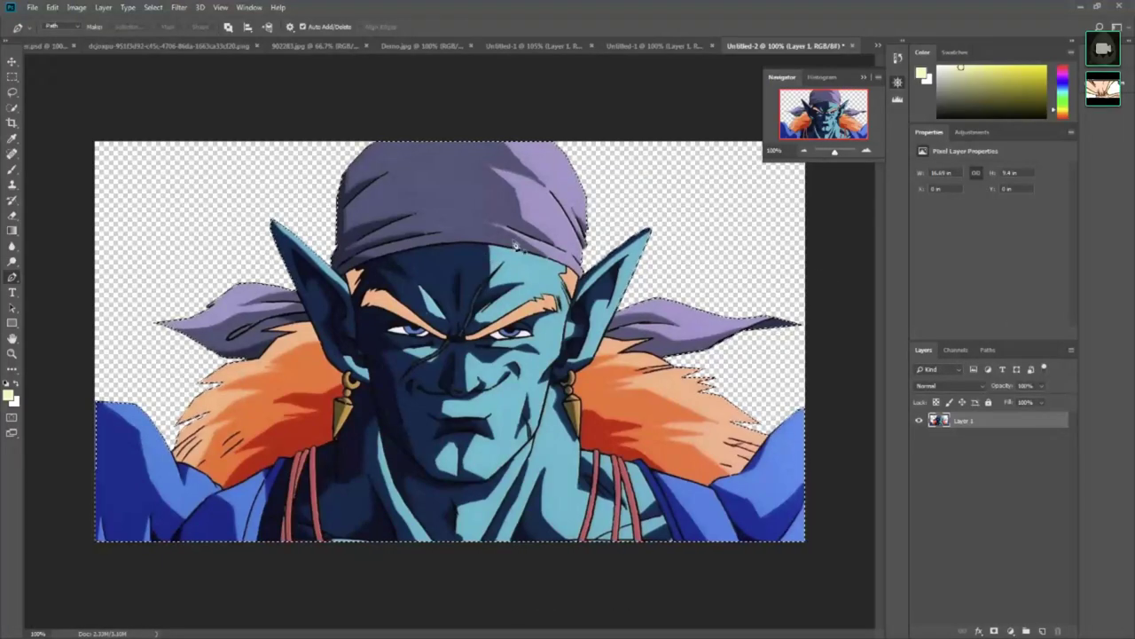
# Step: Invert the selection around the character, deselect, select the whole canvas, and return to egmanthumbnewer.psd
pyautogui.press('m')
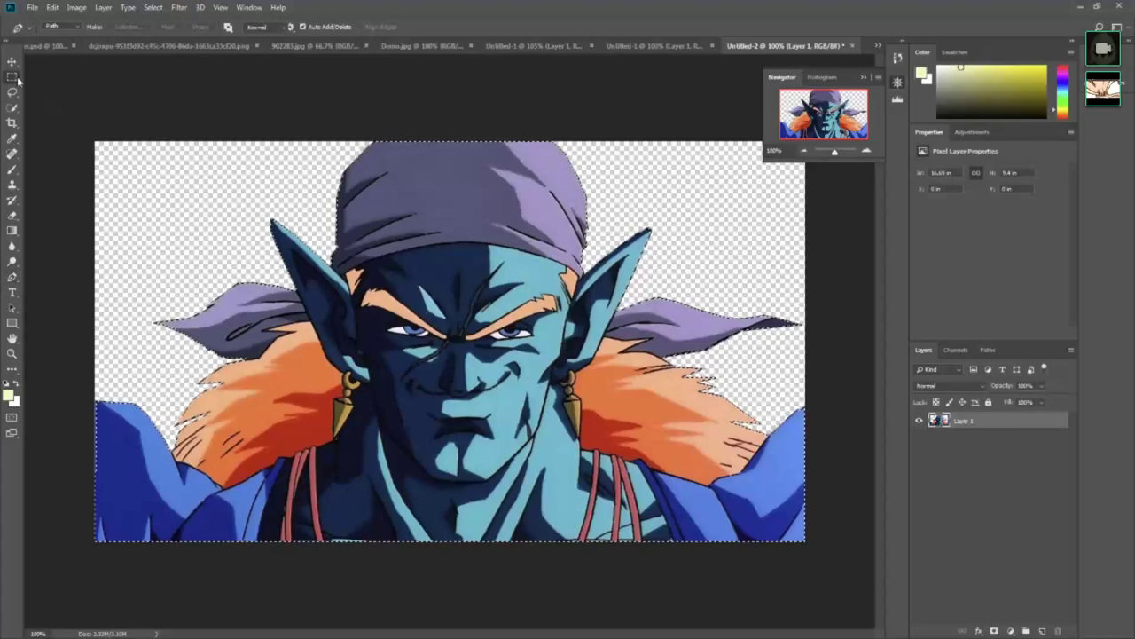
pyautogui.rightClick(384, 228)
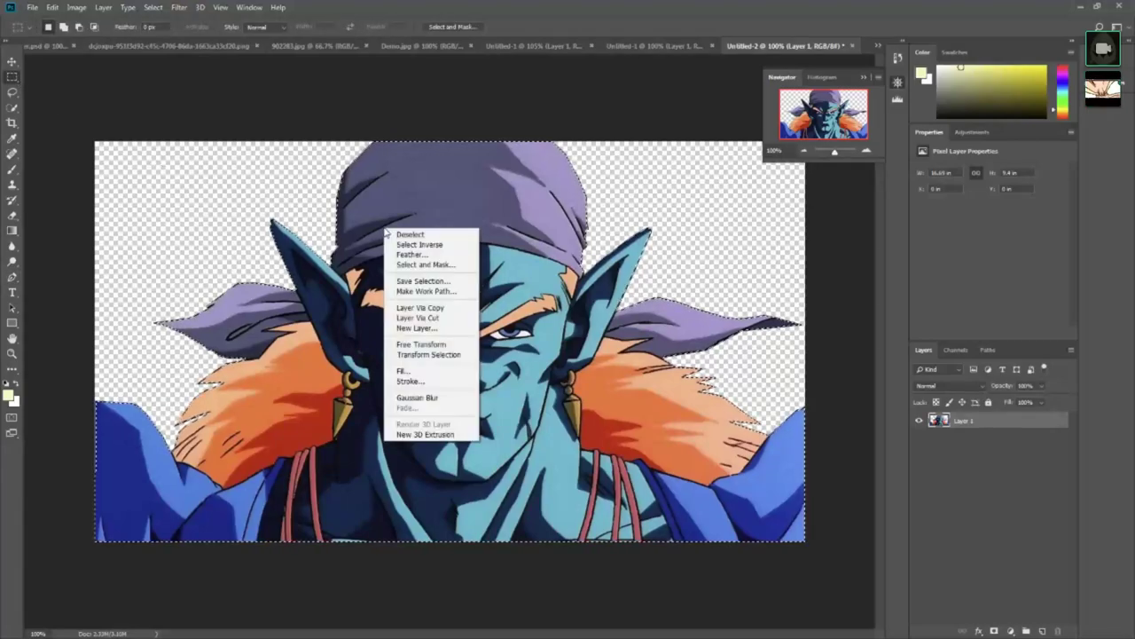
pyautogui.click(436, 244)
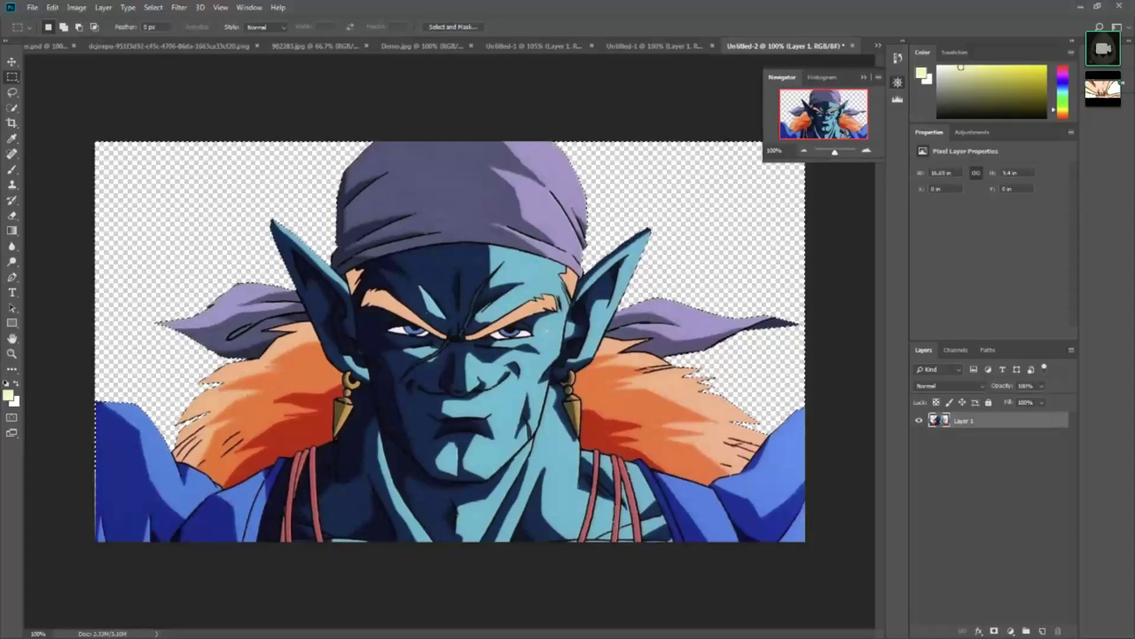
pyautogui.hotkey('ctrl', 'd')
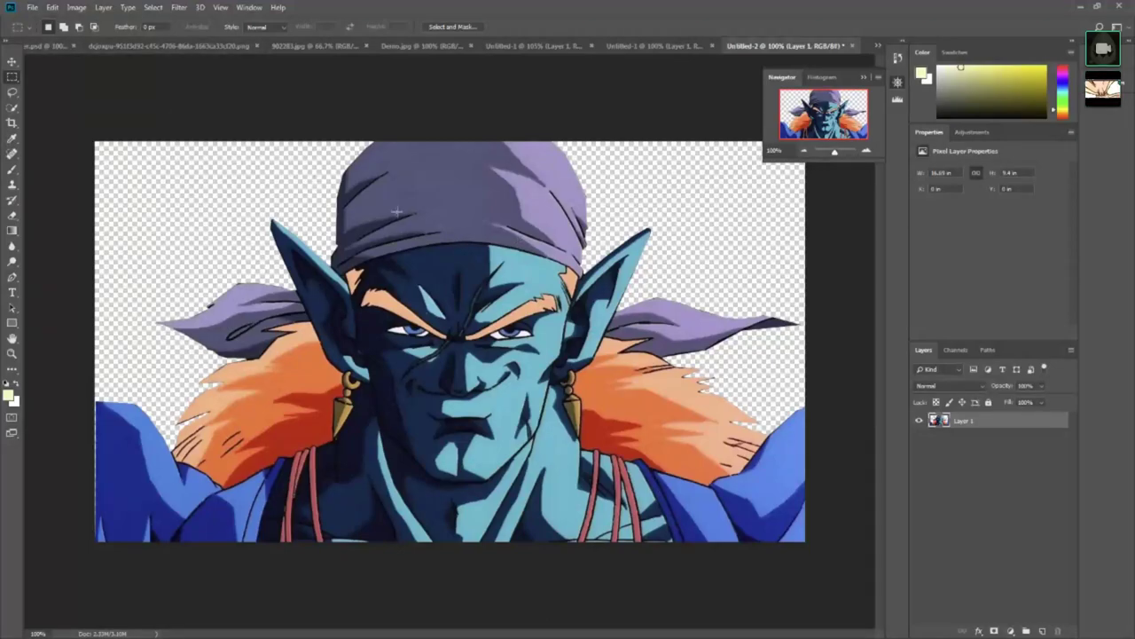
pyautogui.hotkey('ctrl', 'a')
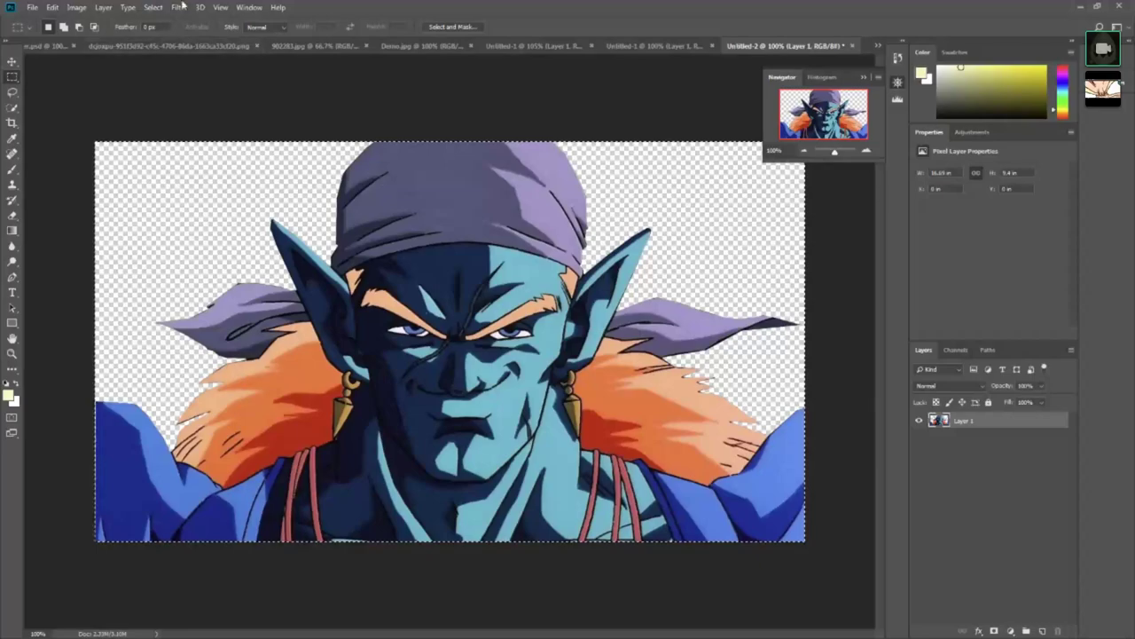
pyautogui.click(53, 47)
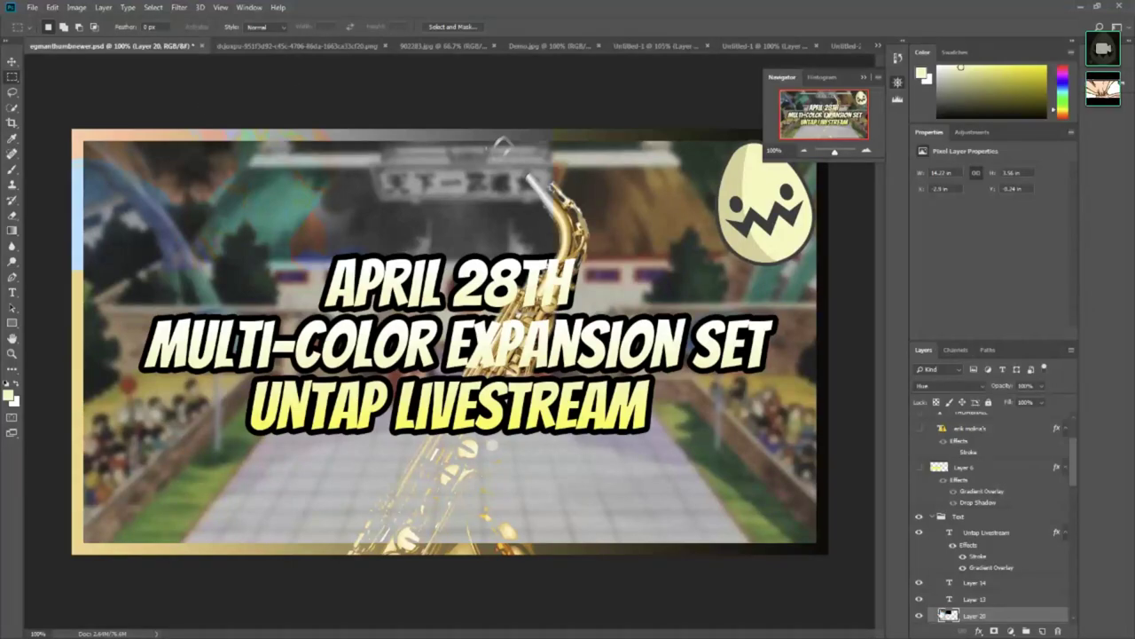
# Step: Hide Layer 20's colourful overlay and Layer 19's saxophone
pyautogui.click(923, 614)
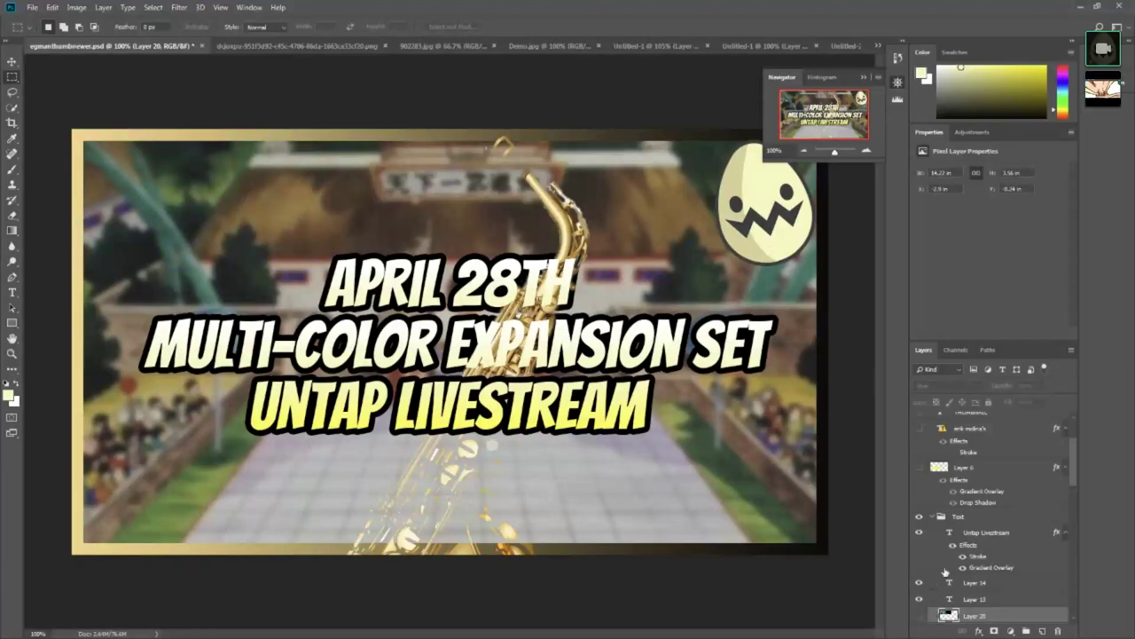
pyautogui.scroll(-3, 956, 559)
pyautogui.scroll(-4, 954, 562)
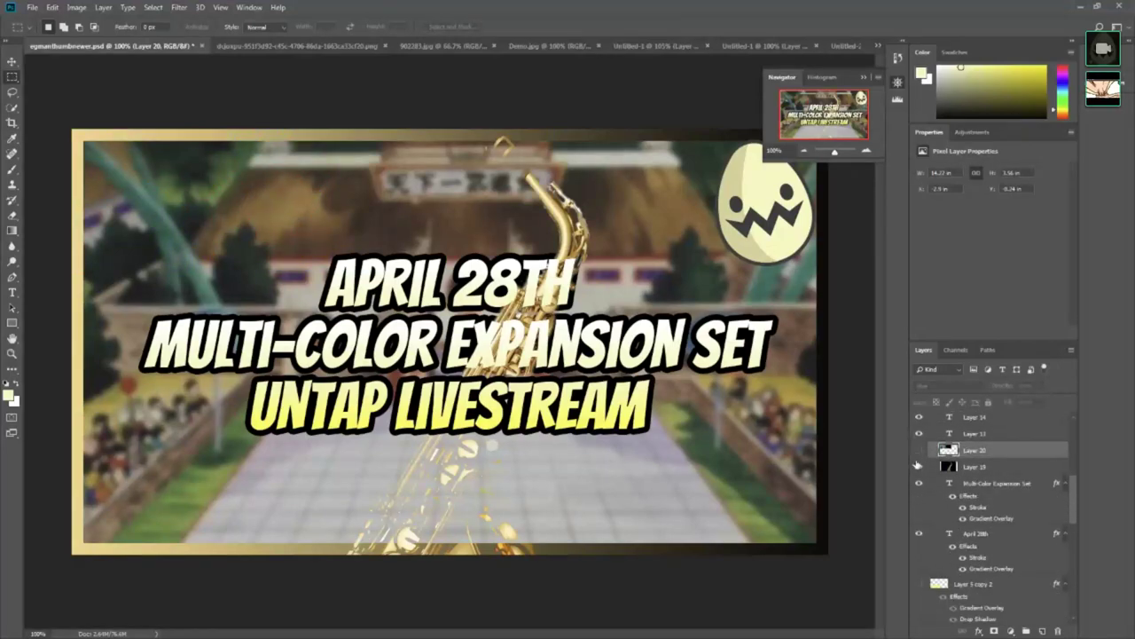
pyautogui.click(920, 468)
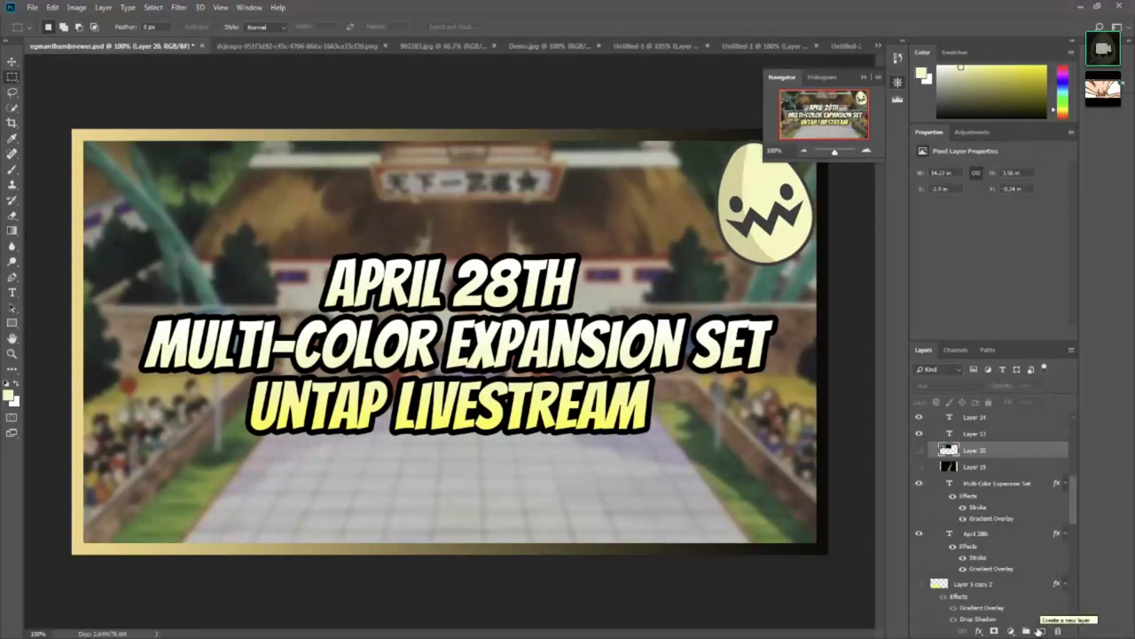
# Step: Paste the character artwork onto a new Layer 21 above Layer 20
pyautogui.click(1043, 631)
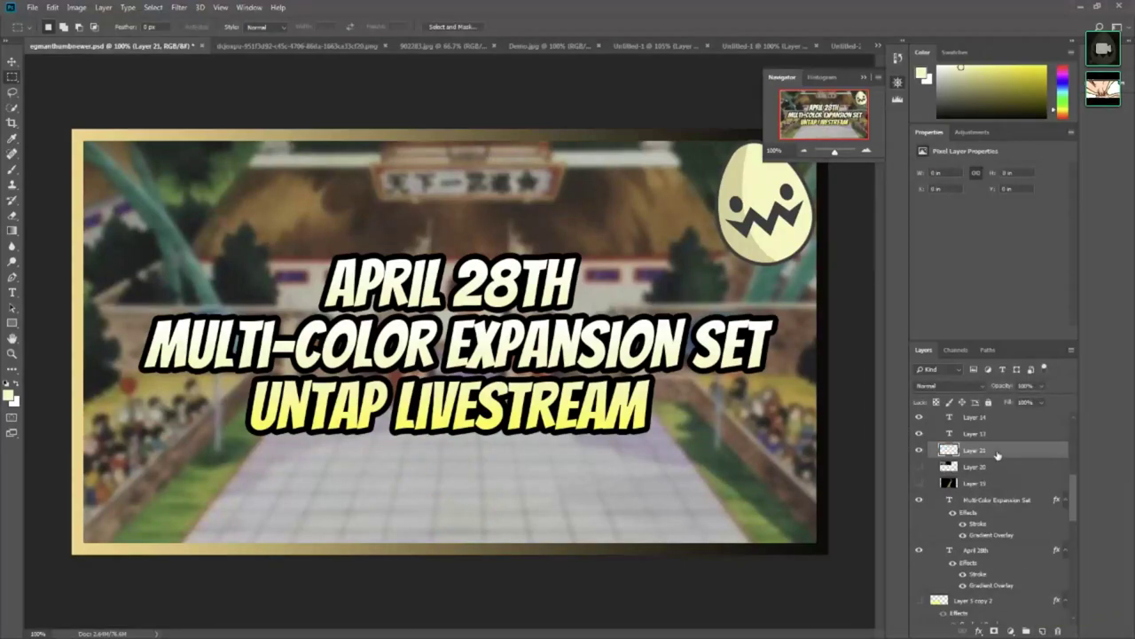
pyautogui.hotkey('ctrl', 'v')
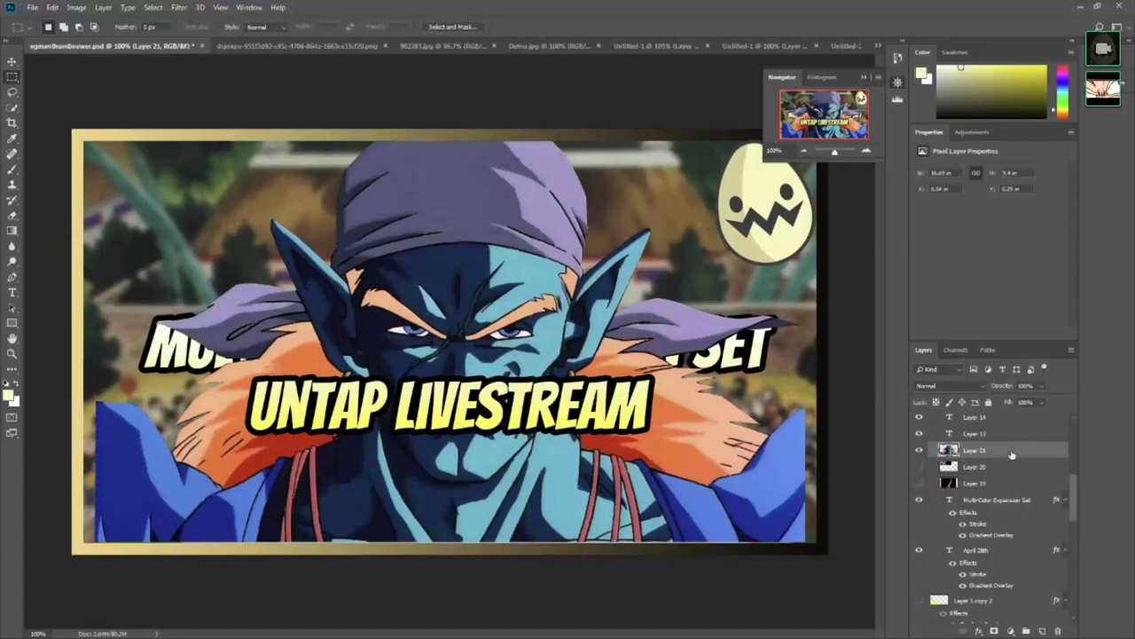
pyautogui.scroll(2, 985, 461)
pyautogui.scroll(2, 1005, 481)
pyautogui.scroll(2, 1008, 485)
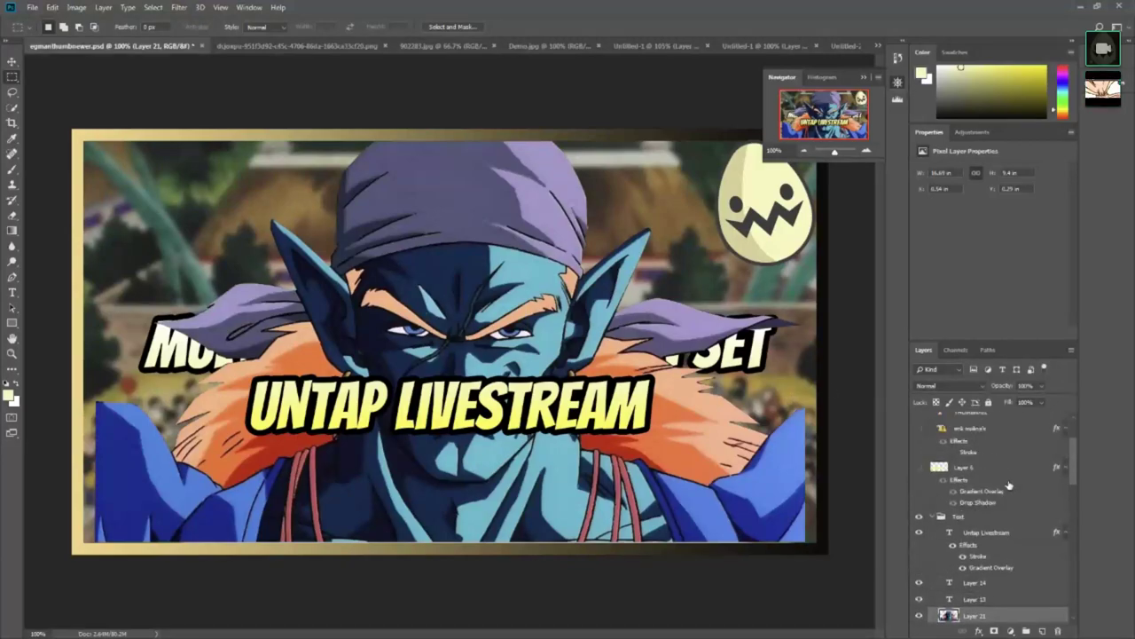
pyautogui.scroll(-1, 1007, 488)
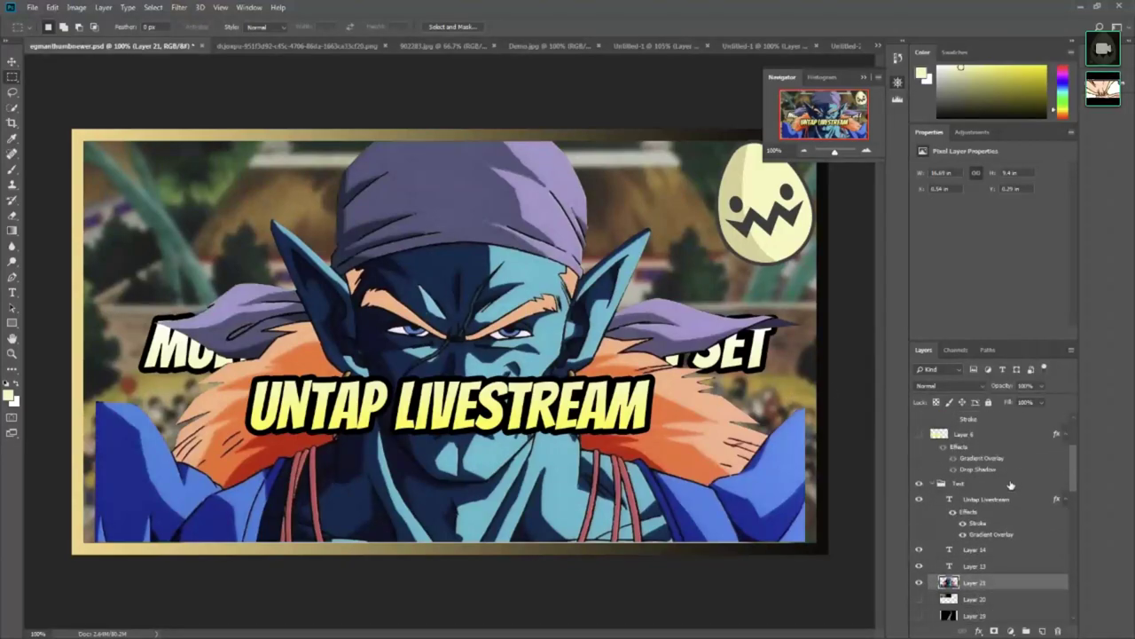
pyautogui.scroll(-2, 998, 499)
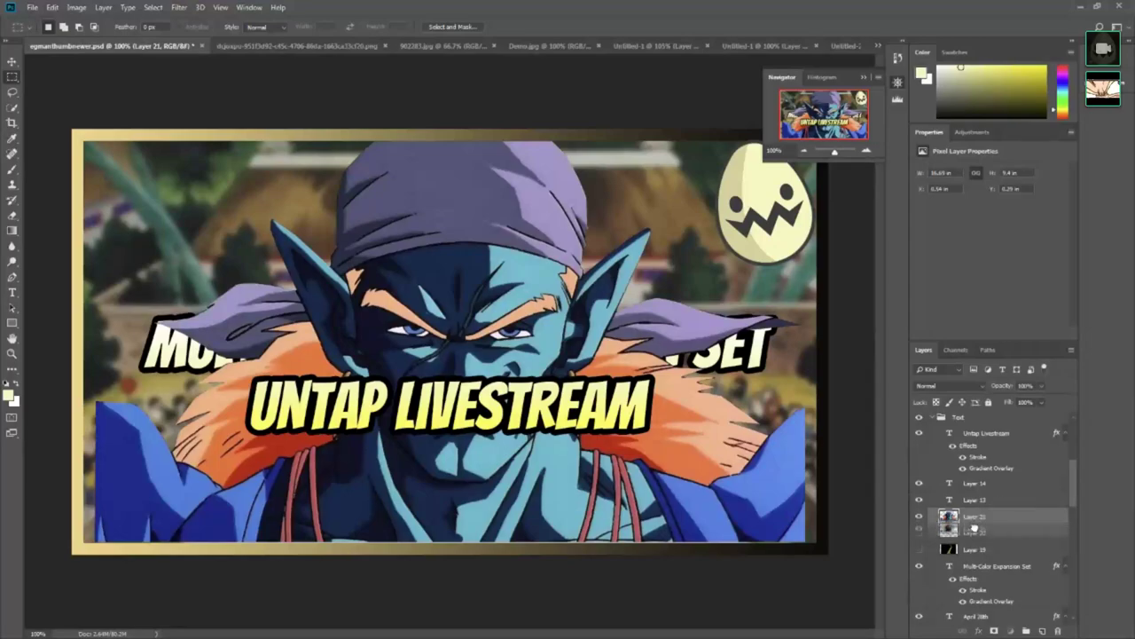
# Step: Move Layer 21 up into the Text group, above the Untap Livestream title layers
pyautogui.moveTo(972, 519); pyautogui.dragTo(989, 608)
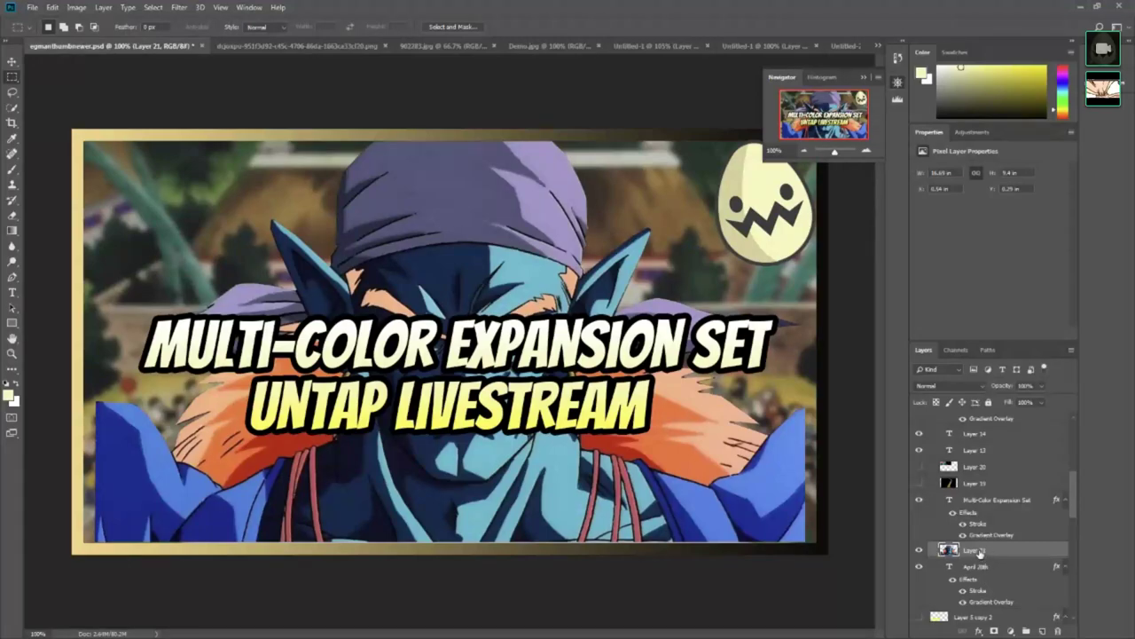
pyautogui.moveTo(980, 553); pyautogui.dragTo(992, 607)
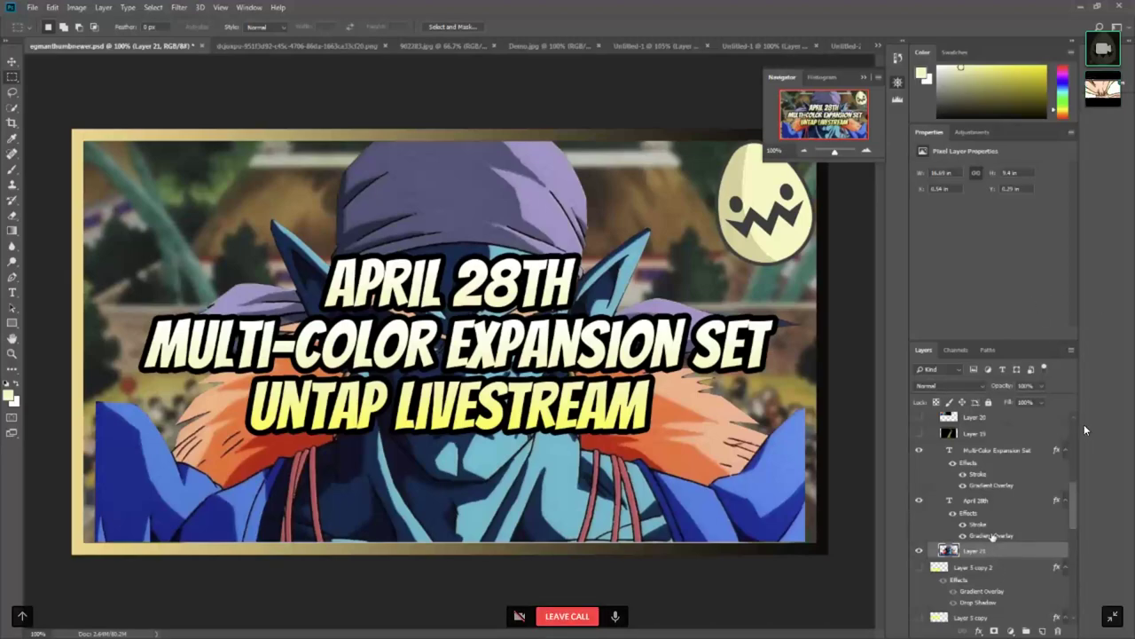
pyautogui.scroll(3, 996, 559)
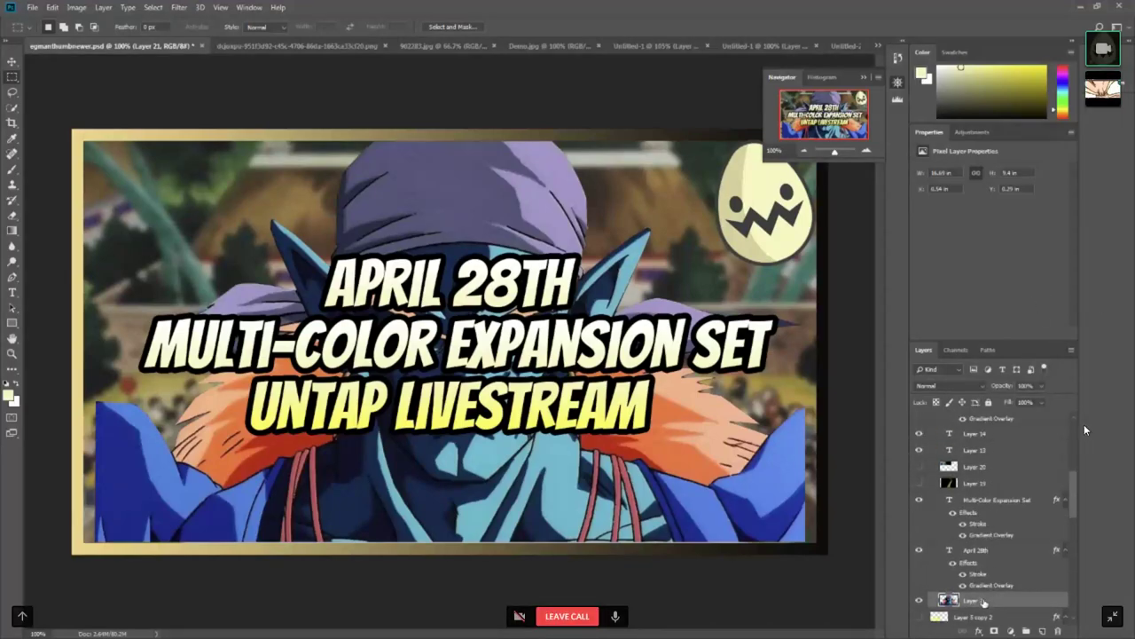
pyautogui.moveTo(982, 601)
pyautogui.mouseDown()
pyautogui.moveTo(1001, 606)
pyautogui.moveTo(1006, 425)
pyautogui.mouseUp()
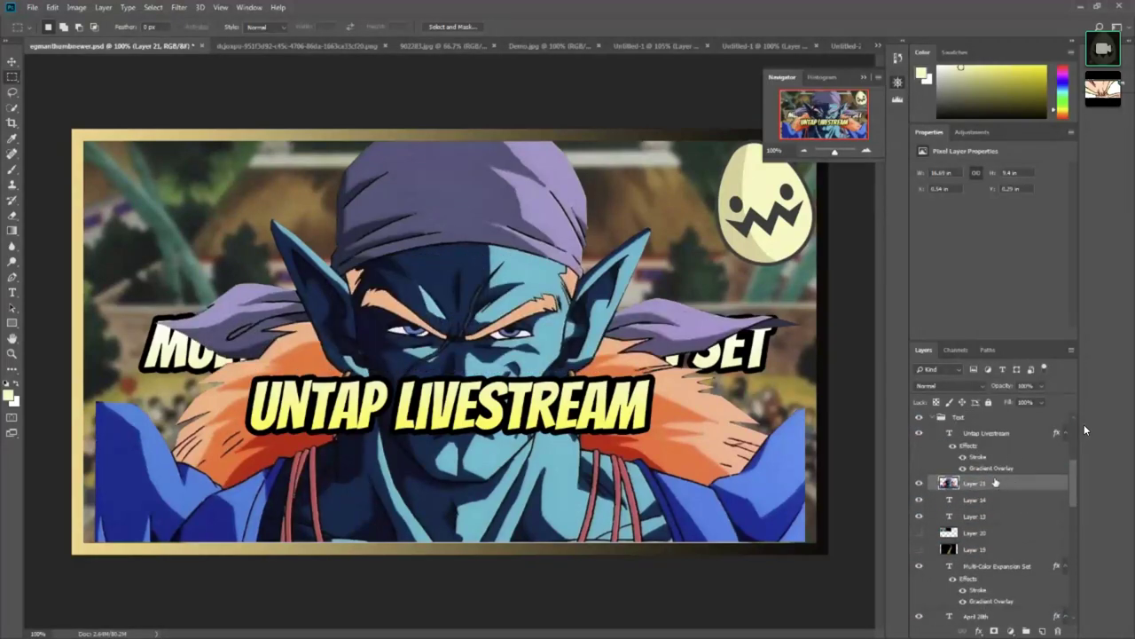
pyautogui.moveTo(998, 483); pyautogui.dragTo(996, 433)
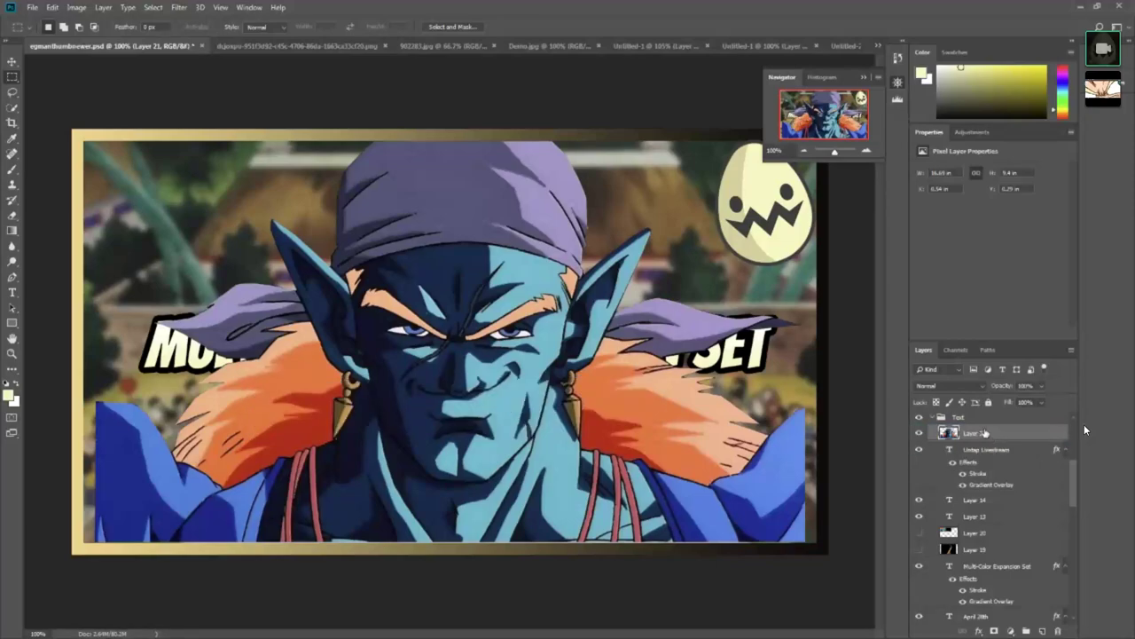
pyautogui.rightClick(986, 433)
pyautogui.click(1026, 262)
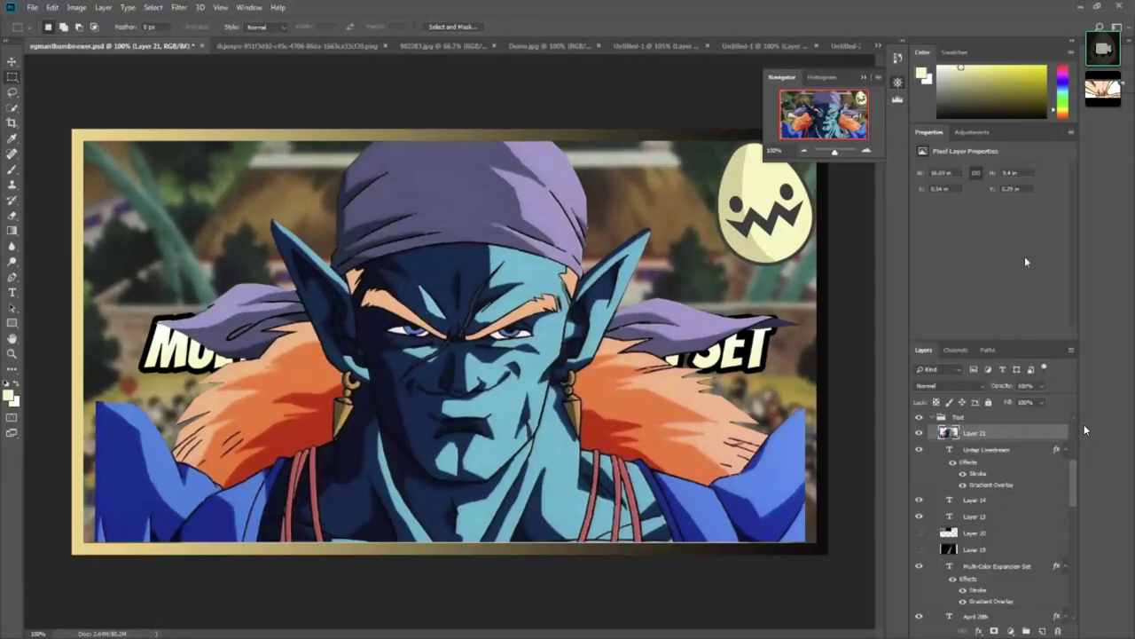
pyautogui.click(1042, 385)
# Step: Fade Layer 21 to about 58% opacity and set its blend mode to Soft Light
pyautogui.moveTo(1043, 401)
pyautogui.mouseDown()
pyautogui.moveTo(1002, 401)
pyautogui.moveTo(1020, 405)
pyautogui.mouseUp()
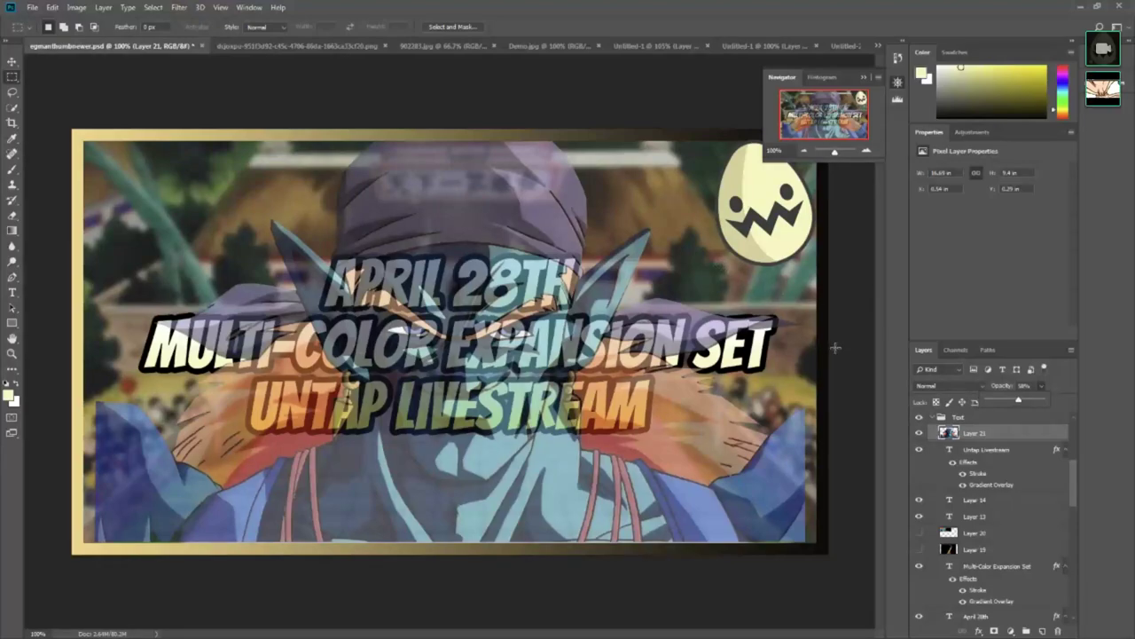
pyautogui.click(936, 387)
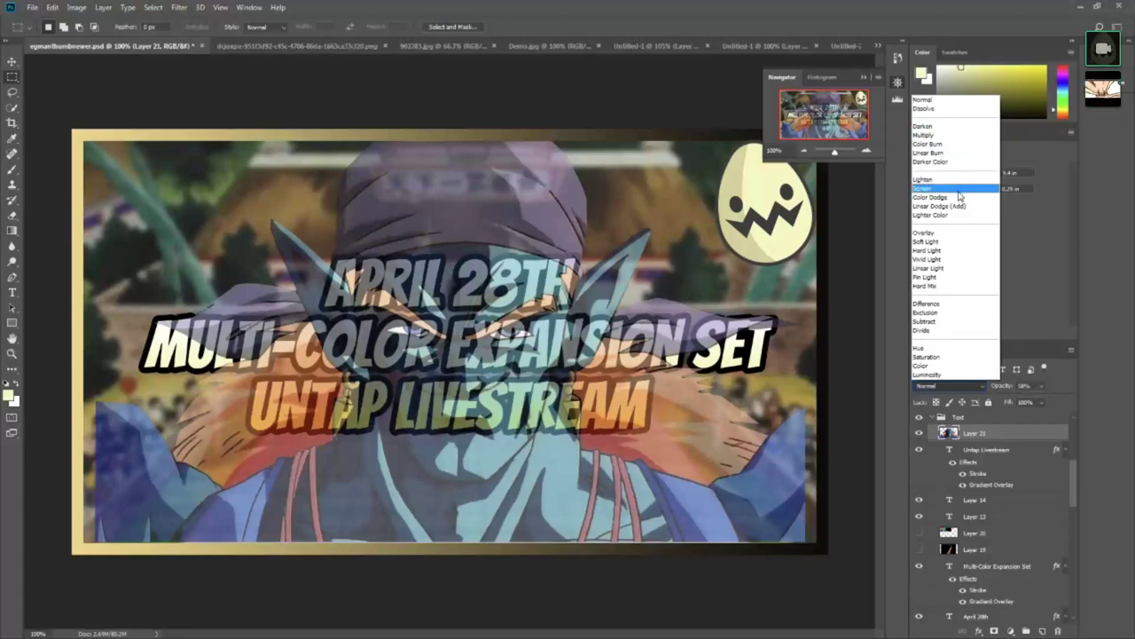
pyautogui.click(944, 243)
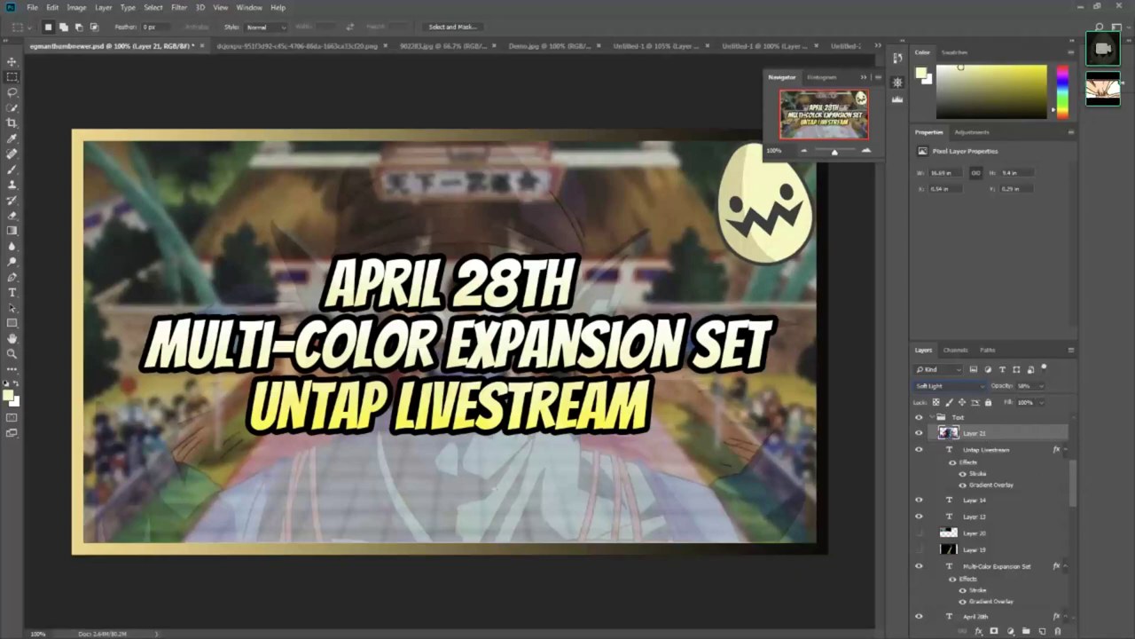
# Step: Enlarge Layer 21's character overlay to about 115% and shift it across the thumbnail background
pyautogui.press('v')
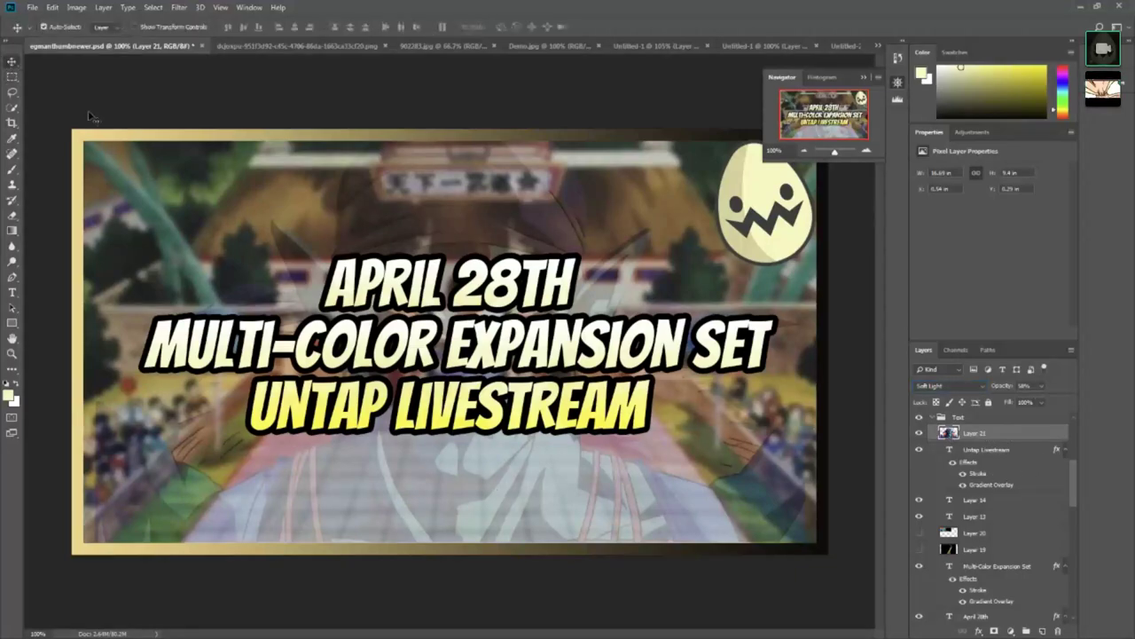
pyautogui.moveTo(421, 487); pyautogui.dragTo(339, 490)
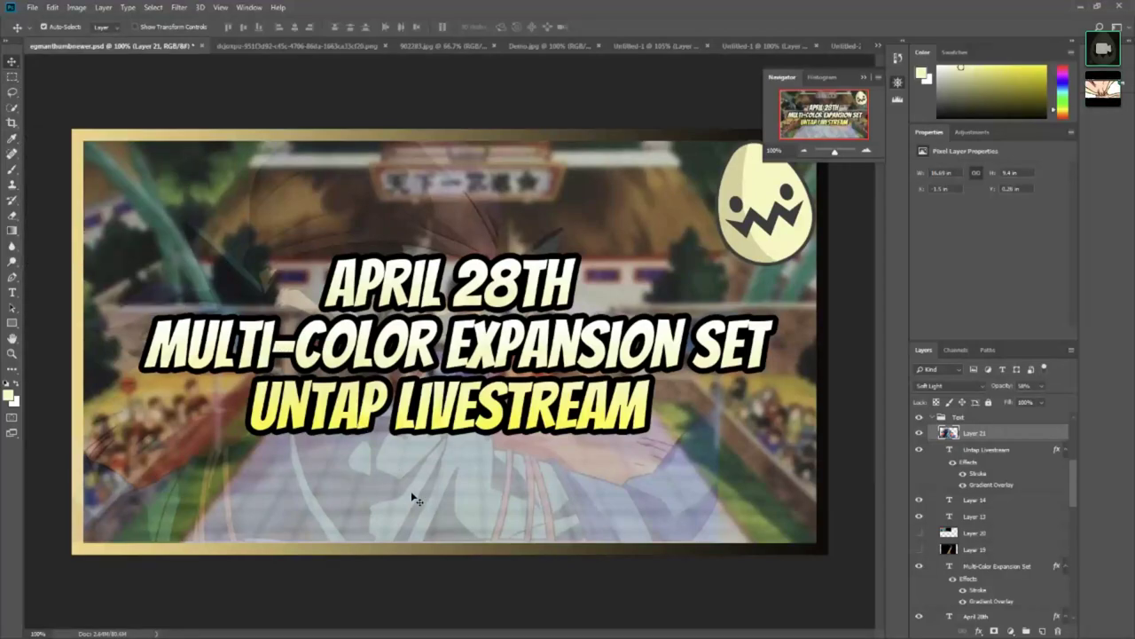
pyautogui.hotkey('ctrl', 't')
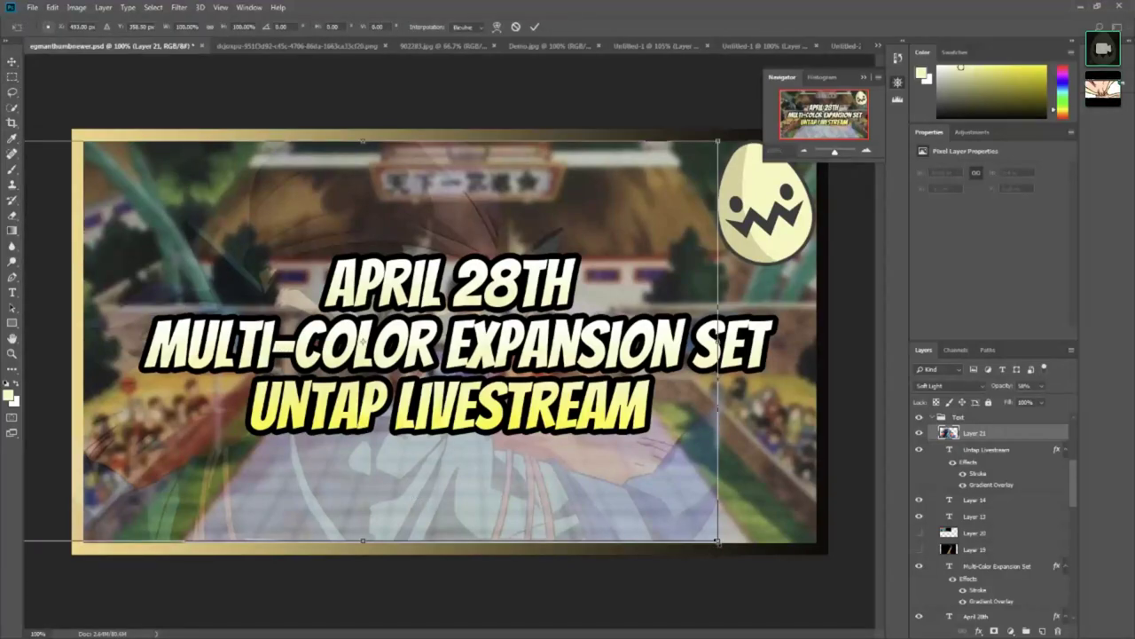
pyautogui.moveTo(716, 540); pyautogui.dragTo(790, 595)
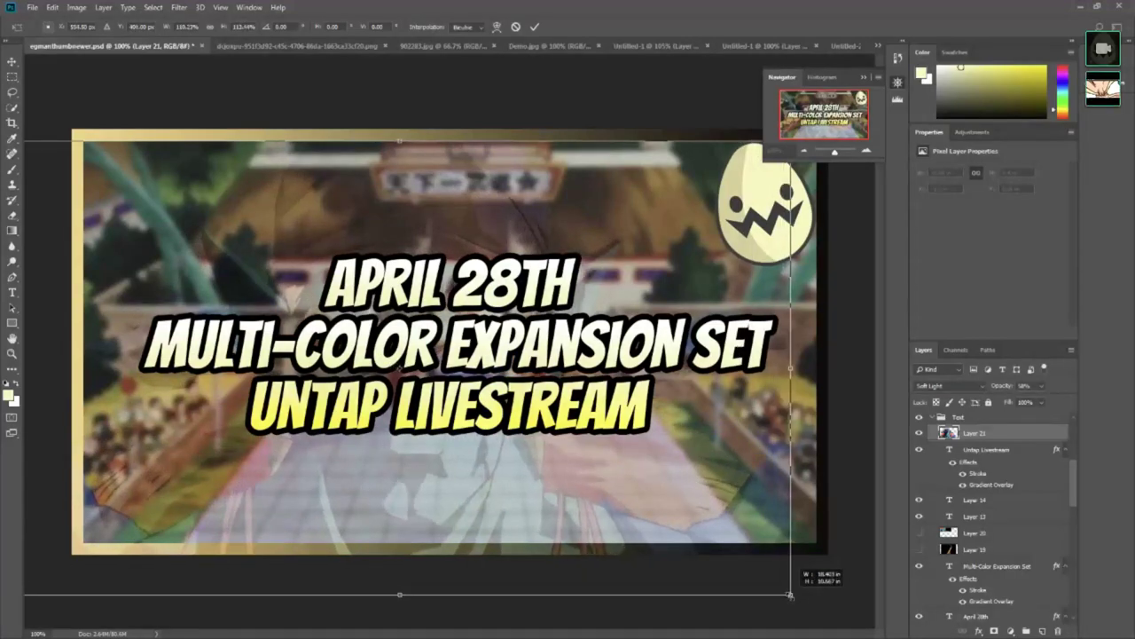
pyautogui.hotkey('ctrl', 'z')
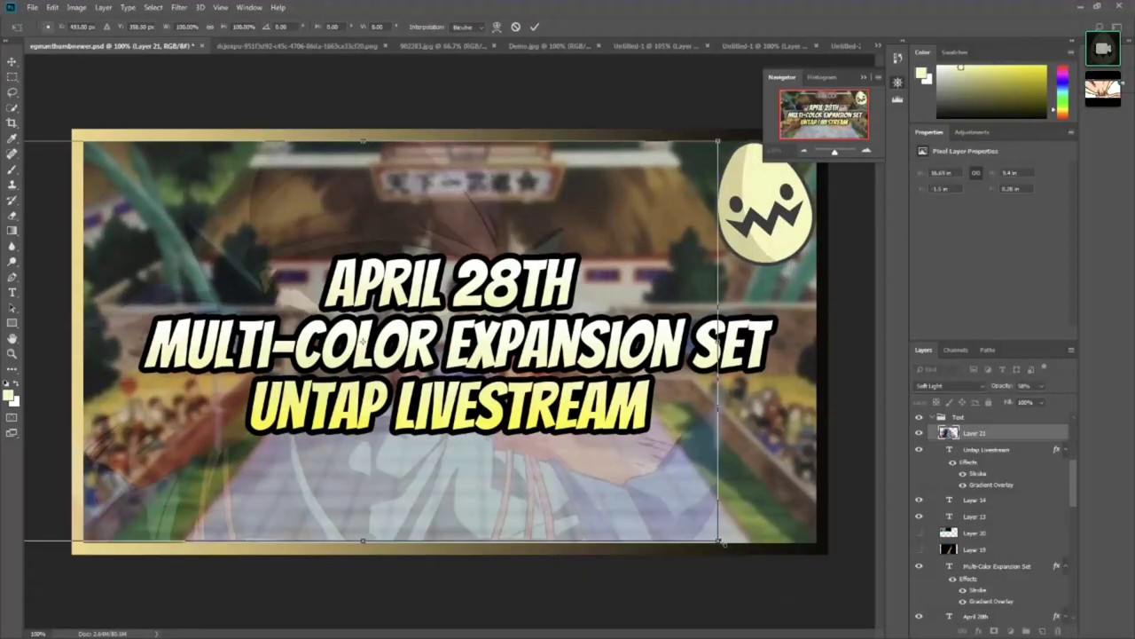
pyautogui.moveTo(720, 541); pyautogui.dragTo(811, 616)
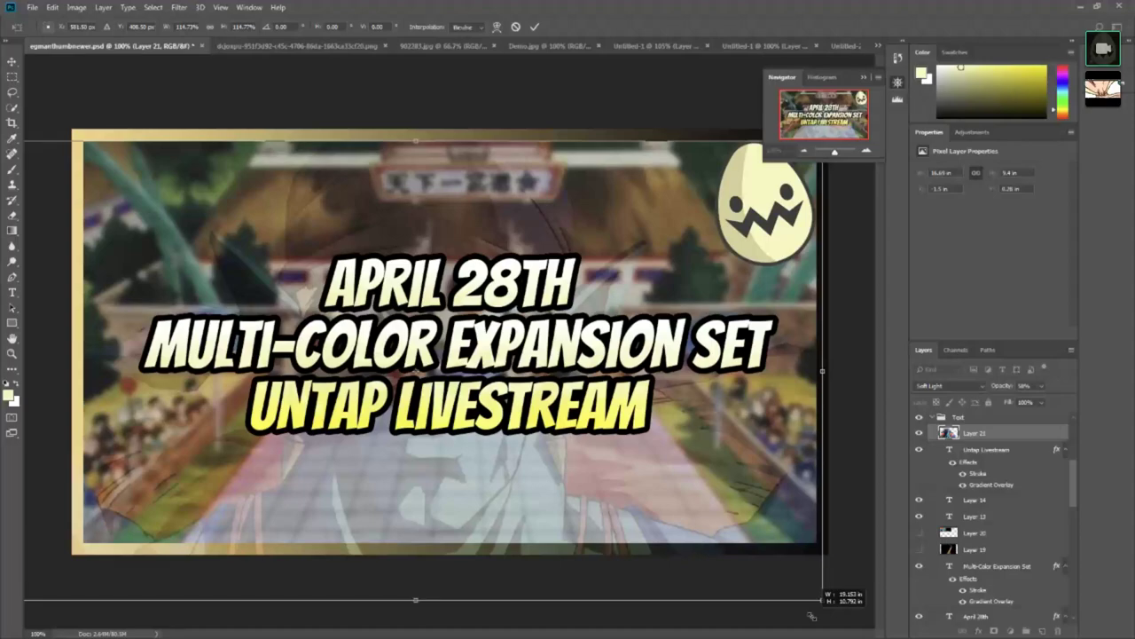
pyautogui.click(14, 67)
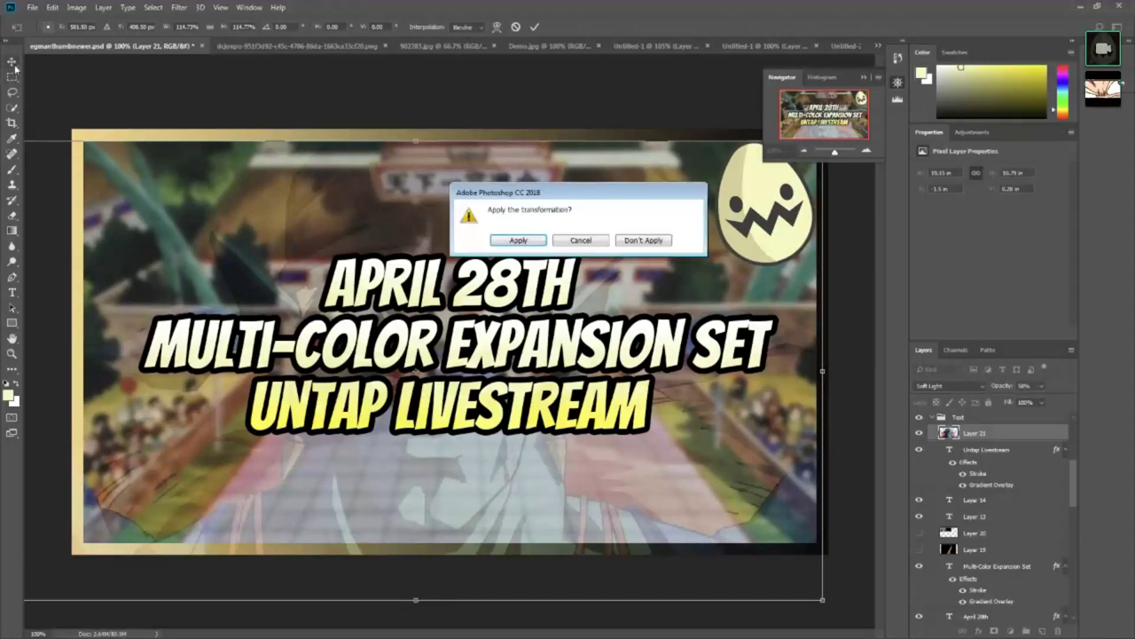
pyautogui.click(518, 240)
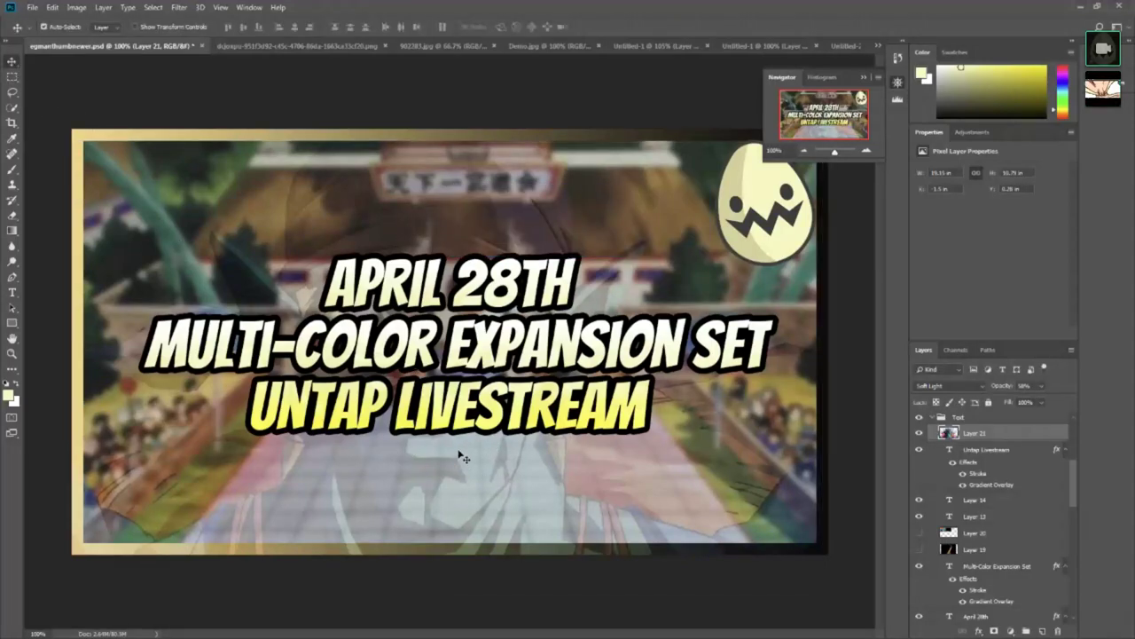
pyautogui.moveTo(461, 456); pyautogui.dragTo(492, 454)
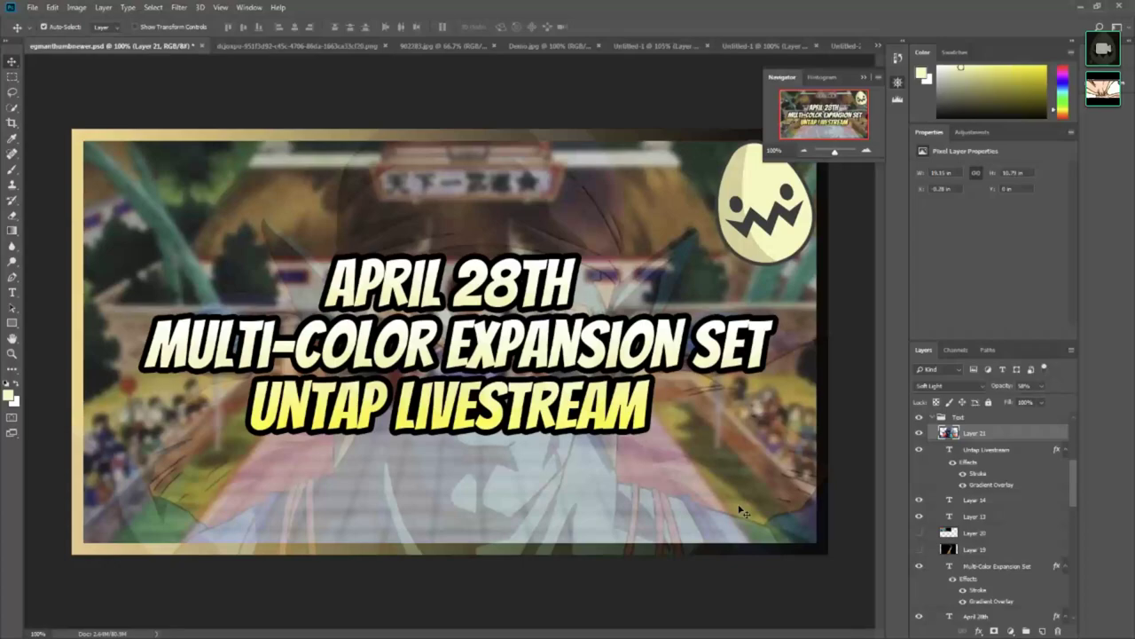
pyautogui.scroll(-3, 985, 513)
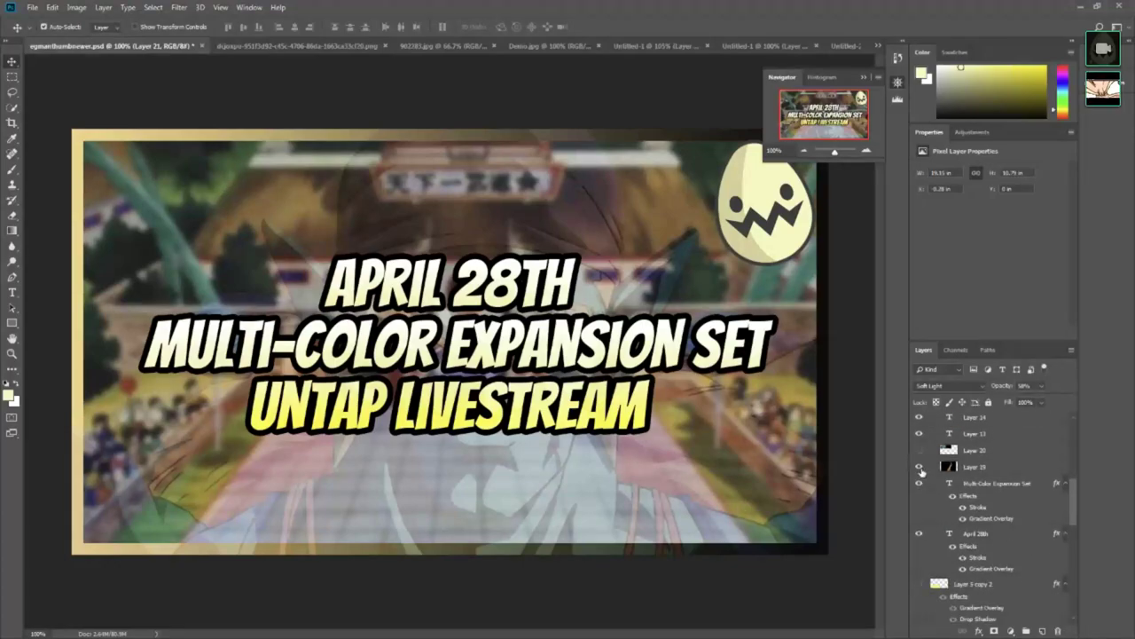
# Step: Turn Layer 19 and Layer 20 back on so the golden saxophone shows
pyautogui.click(920, 468)
pyautogui.click(920, 468)
pyautogui.click(920, 466)
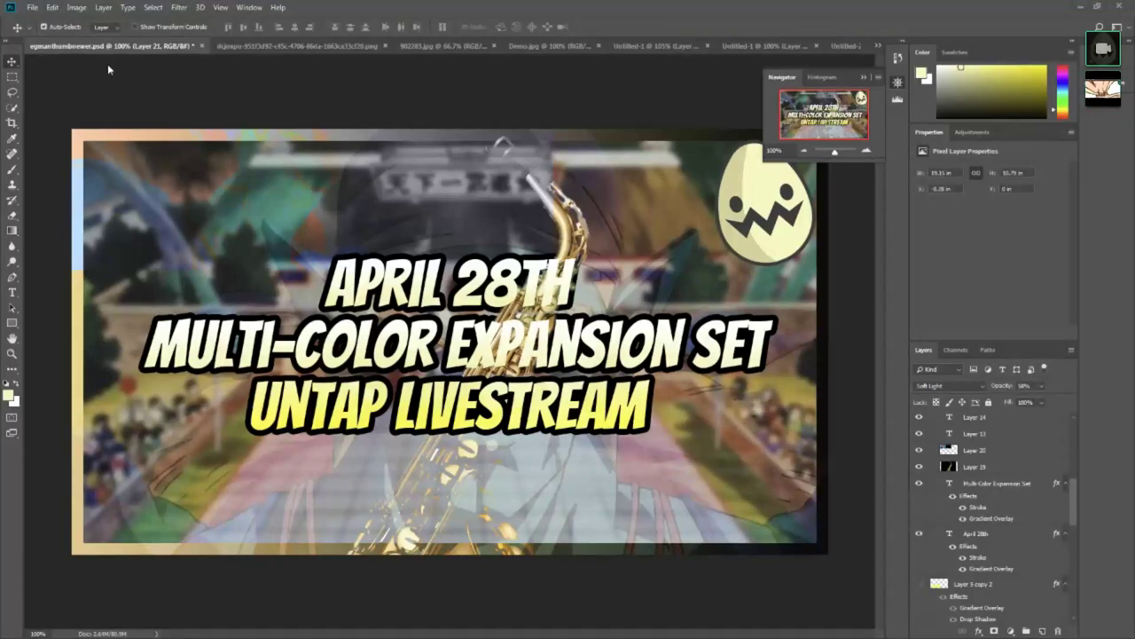
# Step: Save a copy of the thumbnail under the name 'sax time'
pyautogui.click(32, 7)
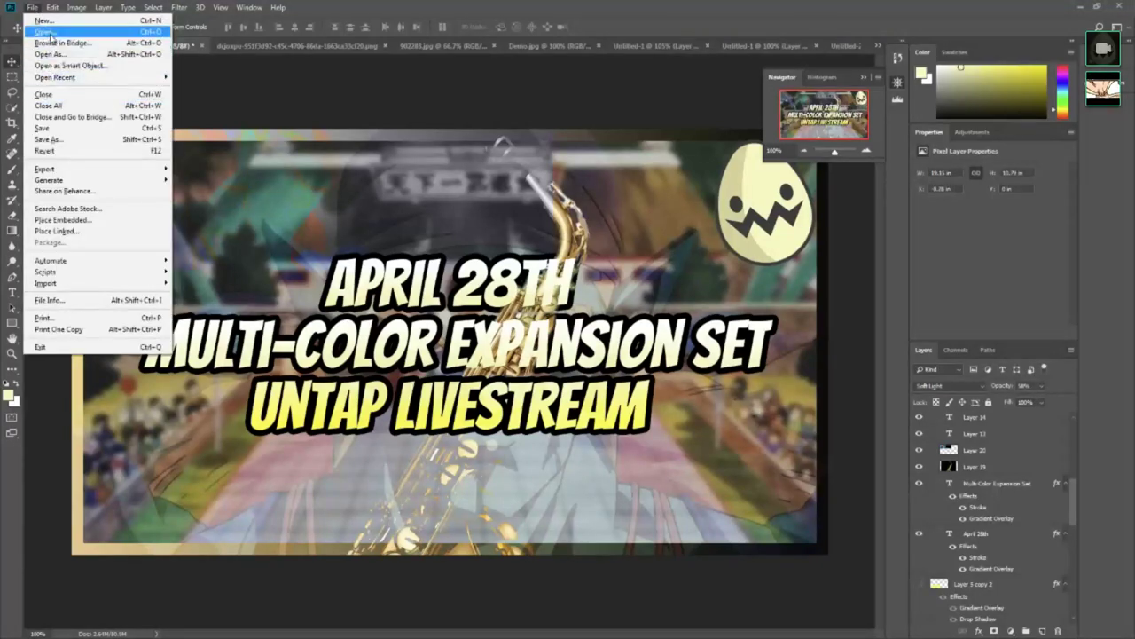
pyautogui.click(211, 88)
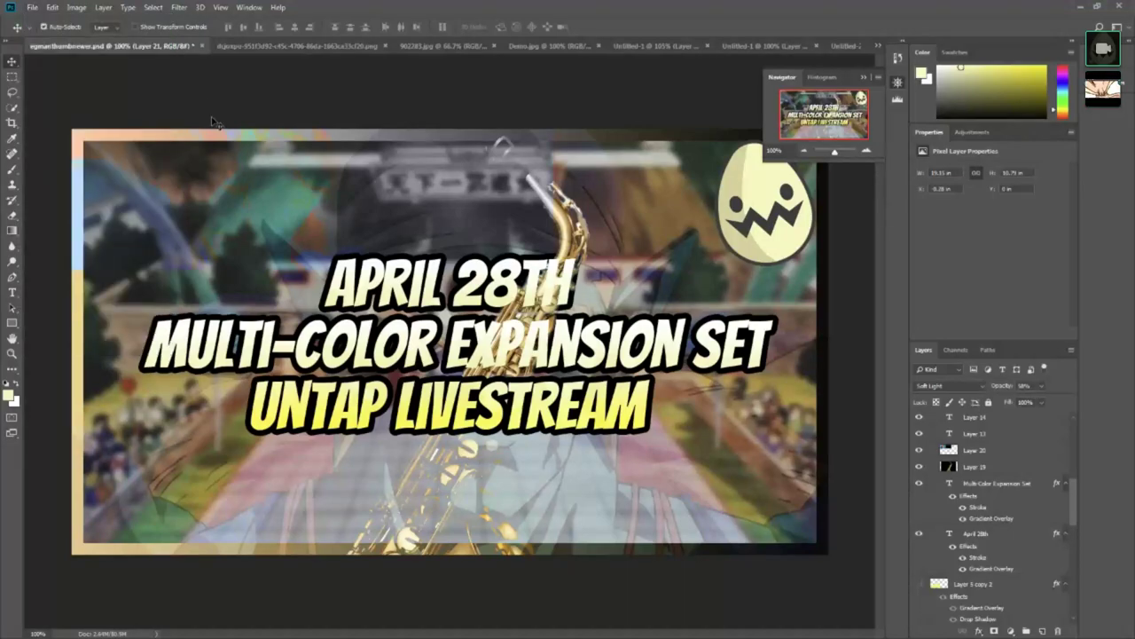
pyautogui.click(32, 7)
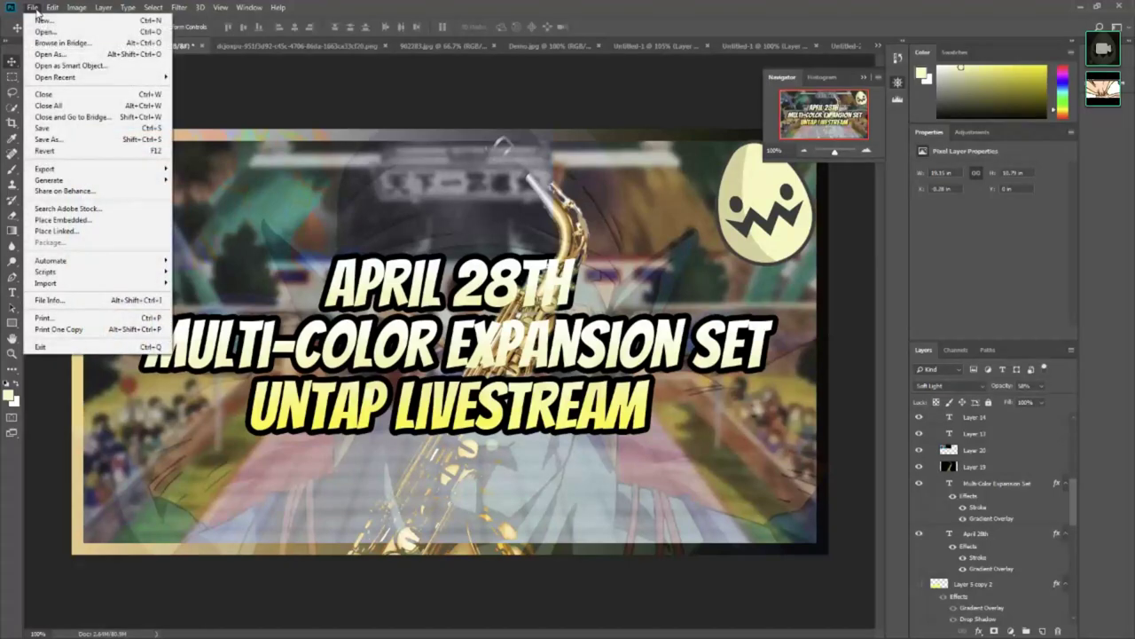
pyautogui.click(61, 141)
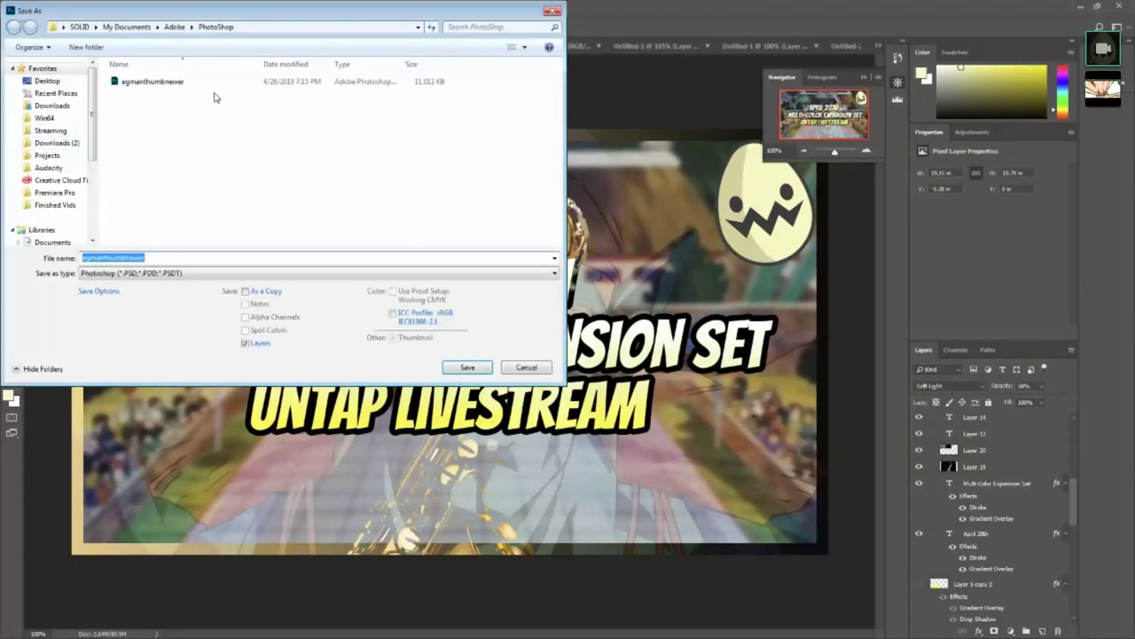
pyautogui.write('s')
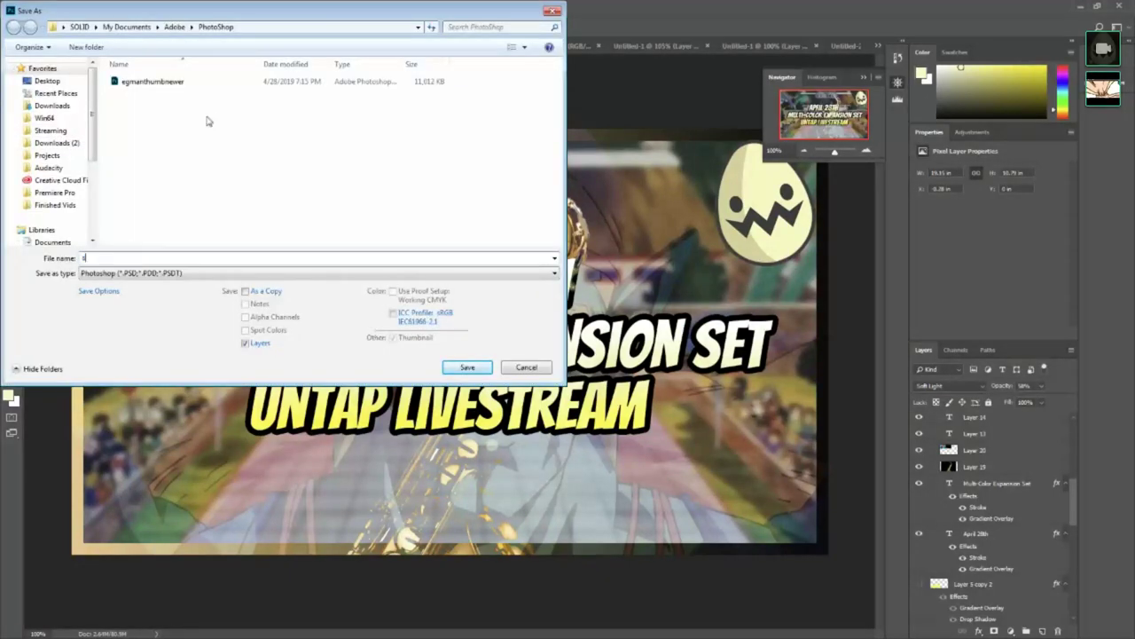
pyautogui.write('az t')
pyautogui.press('BackSpace')
pyautogui.press('BackSpace')
pyautogui.press('BackSpace')
pyautogui.write('x time')
pyautogui.press('Return')
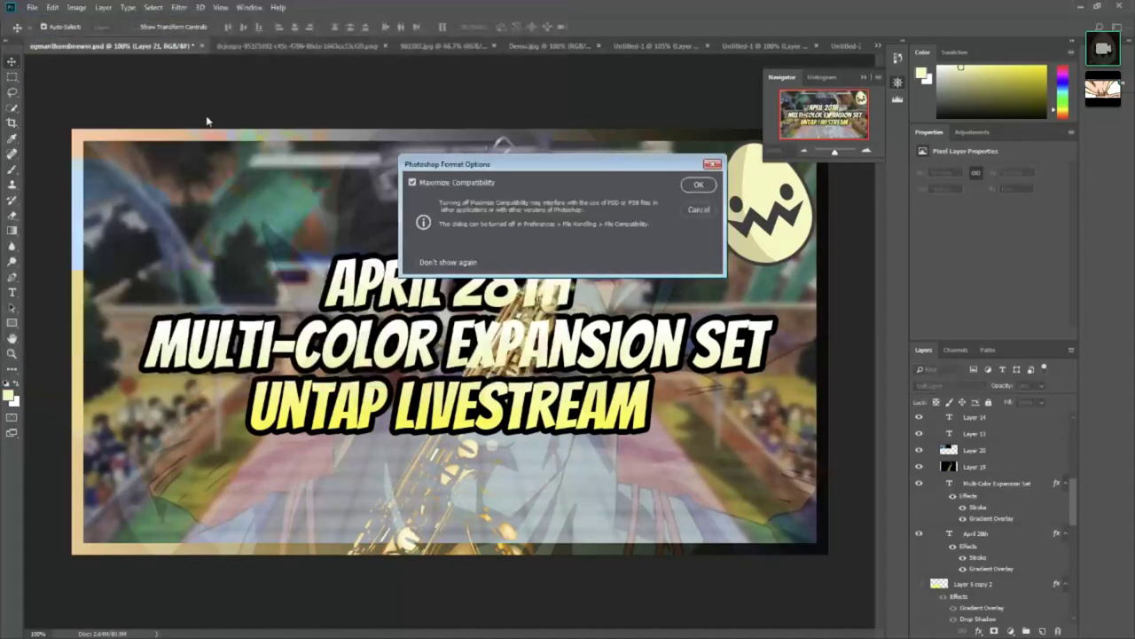
pyautogui.click(699, 181)
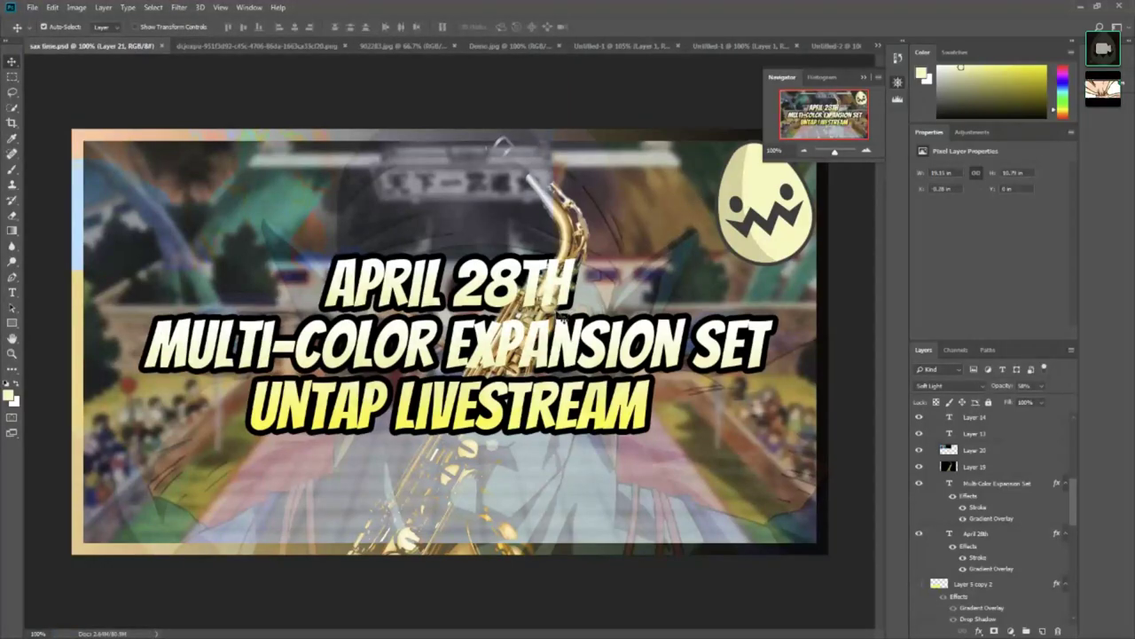
# Step: Save the thumbnail again as a JPEG at Quality 12 Maximum
pyautogui.click(33, 9)
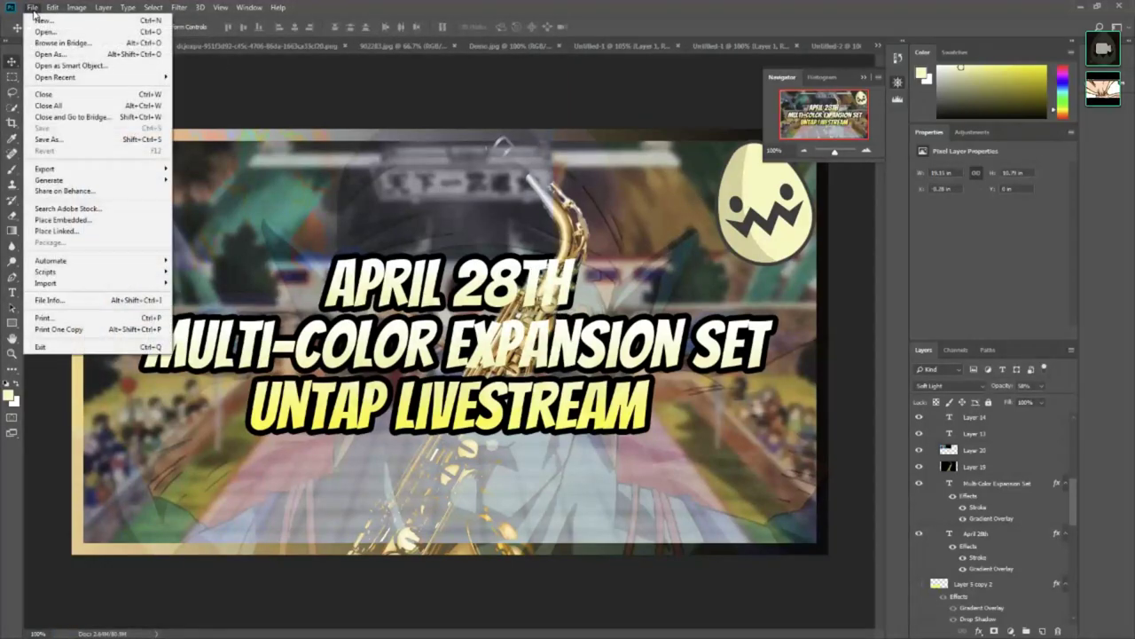
pyautogui.click(49, 139)
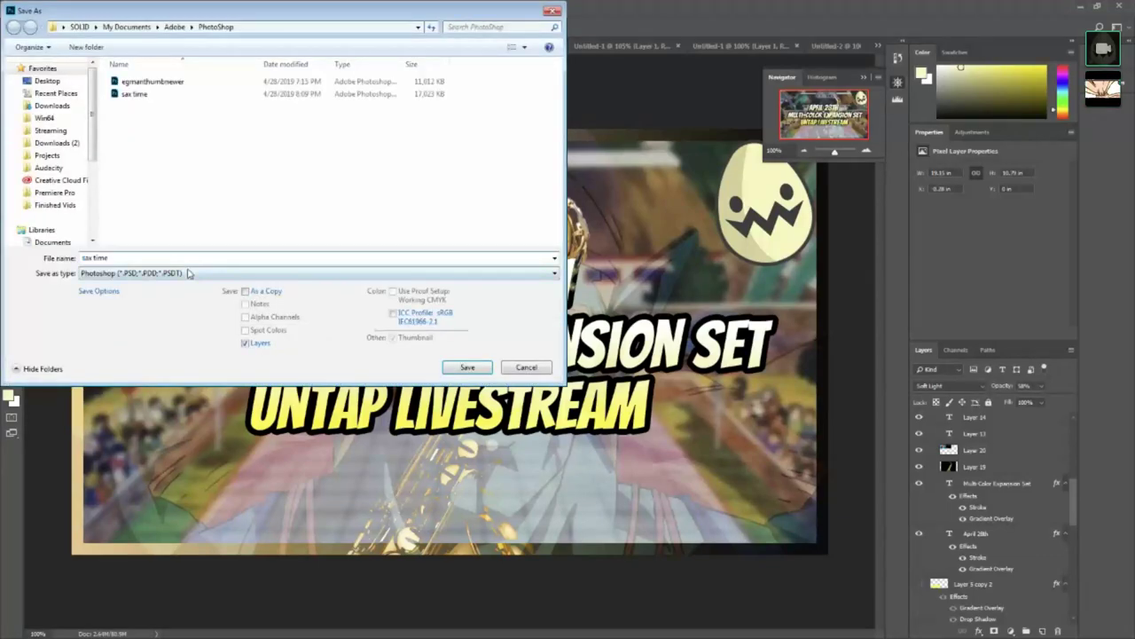
pyautogui.click(195, 272)
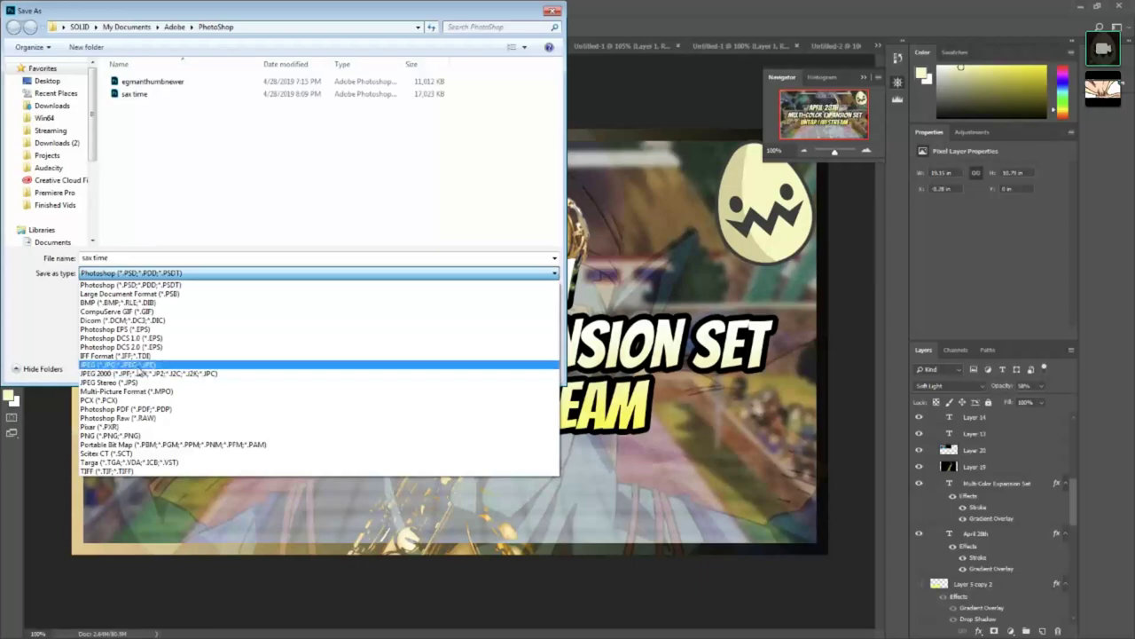
pyautogui.click(133, 365)
pyautogui.click(467, 370)
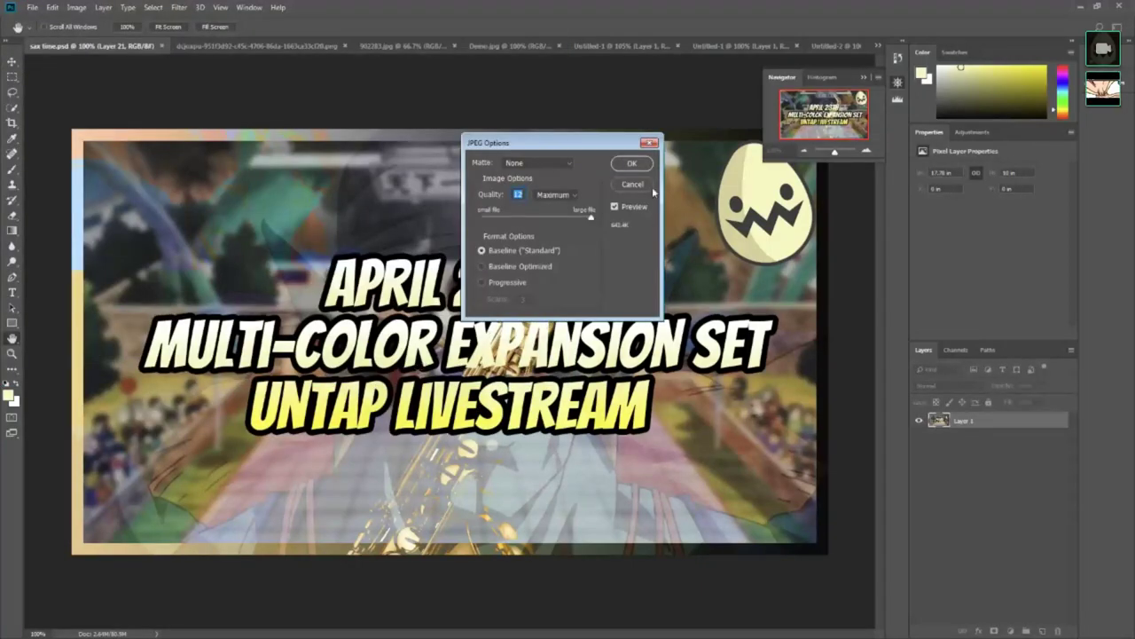
pyautogui.click(632, 163)
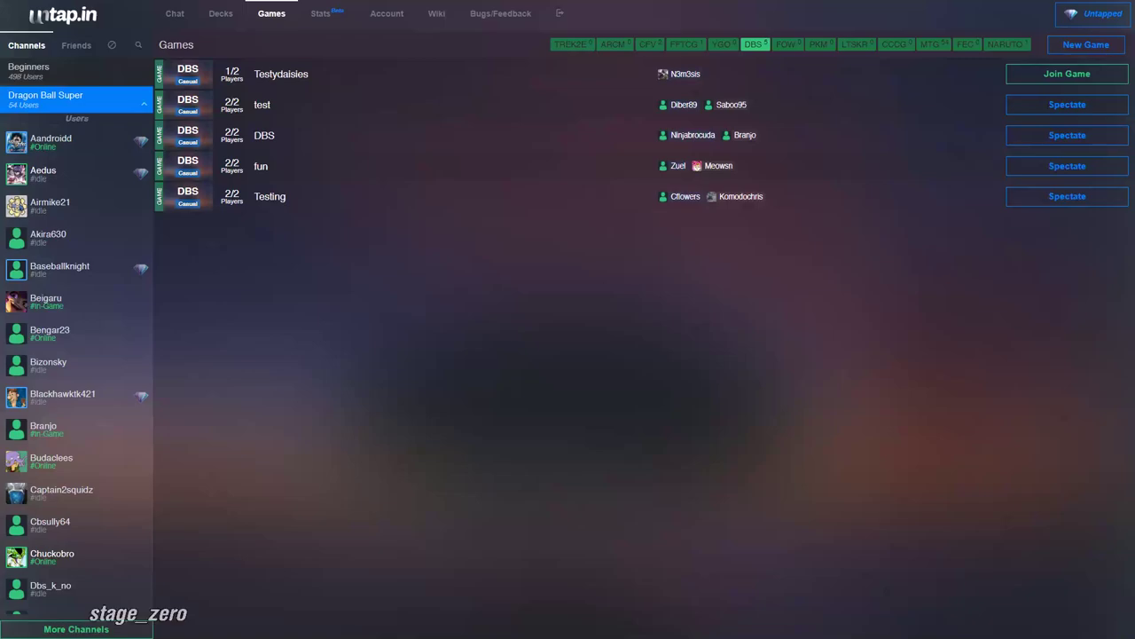
# Step: Create a new game titled with the opponent's name, then end the empty game
pyautogui.click(1068, 52)
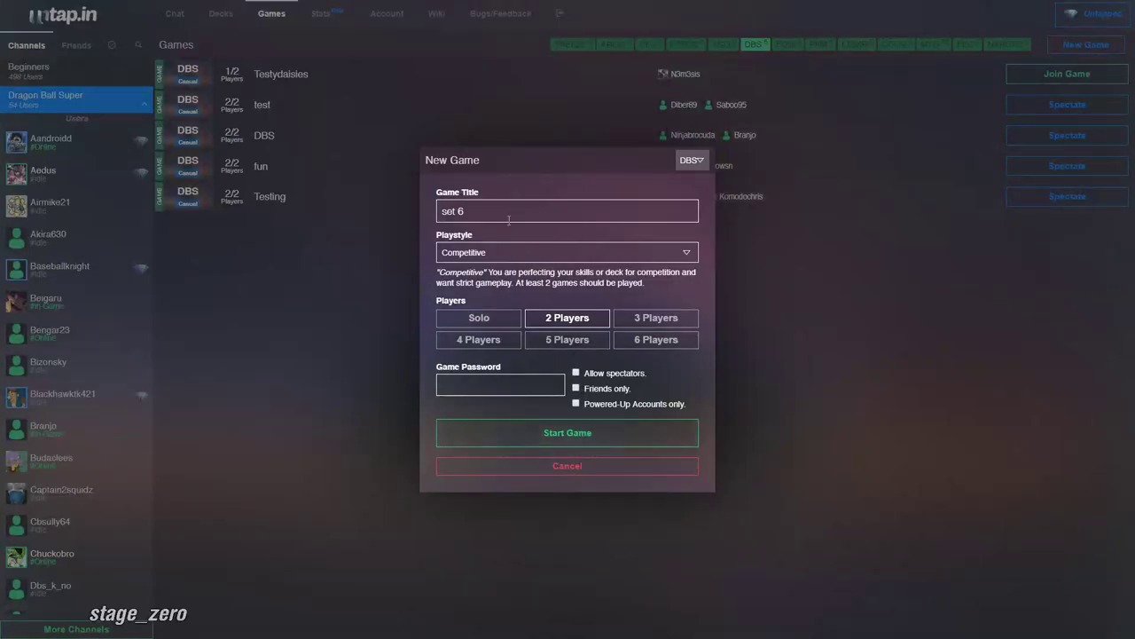
pyautogui.moveTo(533, 211); pyautogui.dragTo(338, 210)
pyautogui.write('egman')
pyautogui.click(648, 436)
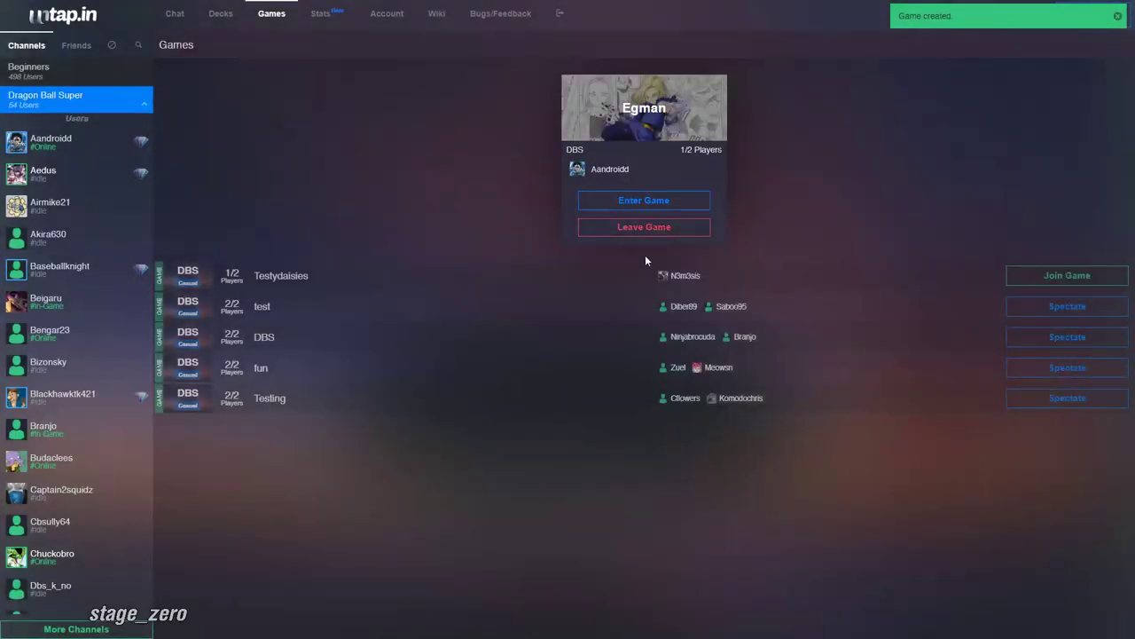
pyautogui.click(645, 223)
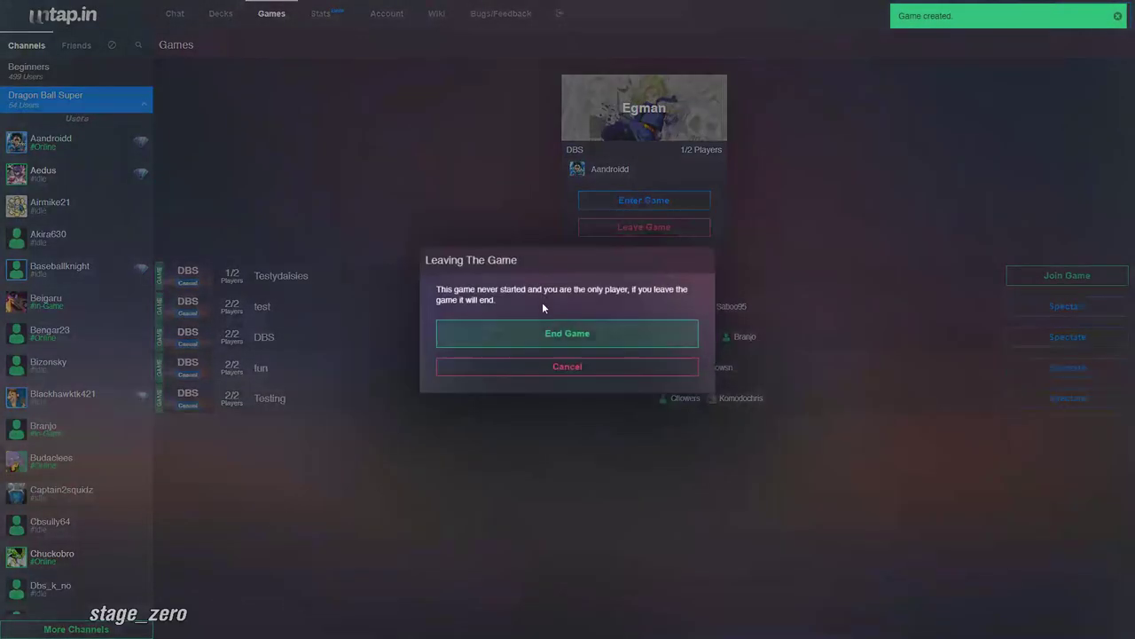
pyautogui.click(554, 329)
# Step: Recreate the game with spectators allowed and enter its table
pyautogui.click(1086, 45)
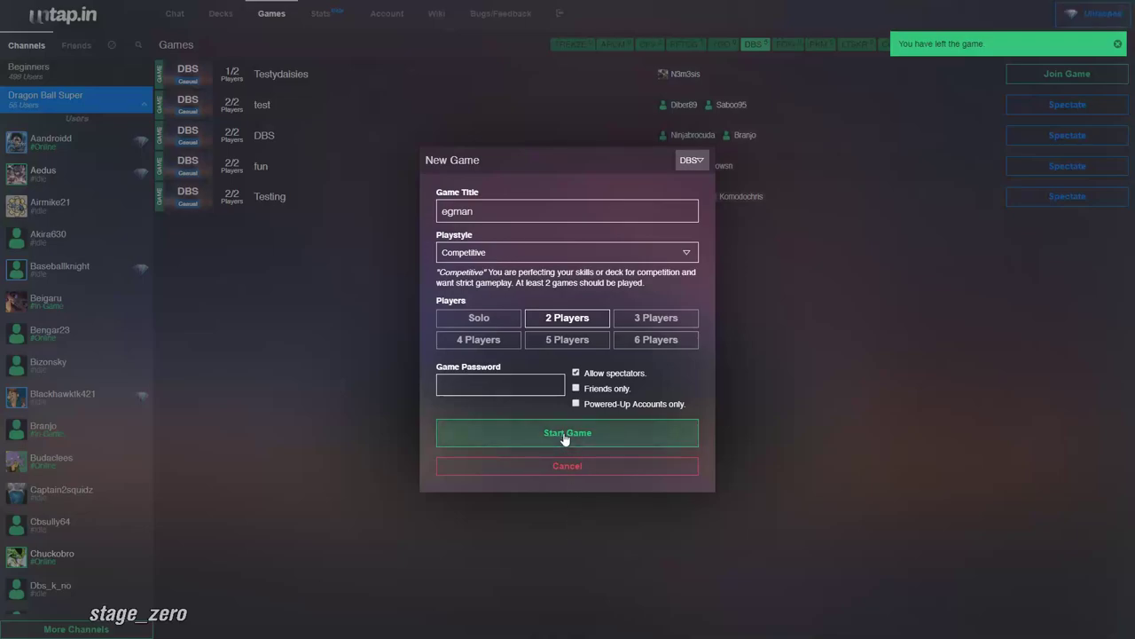
pyautogui.click(636, 435)
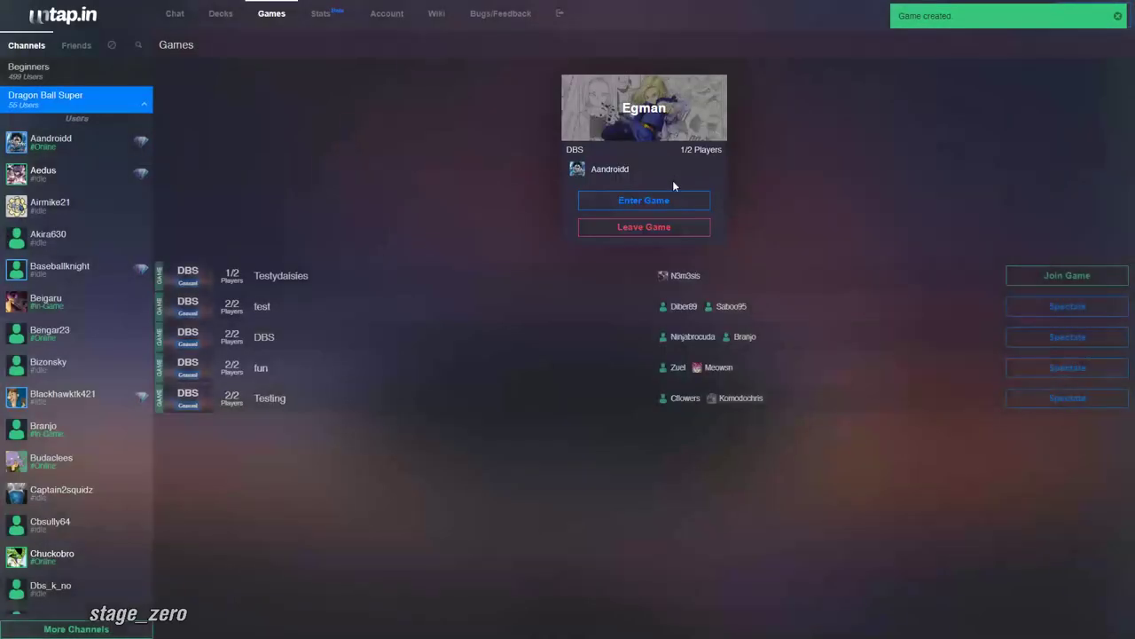
pyautogui.click(668, 201)
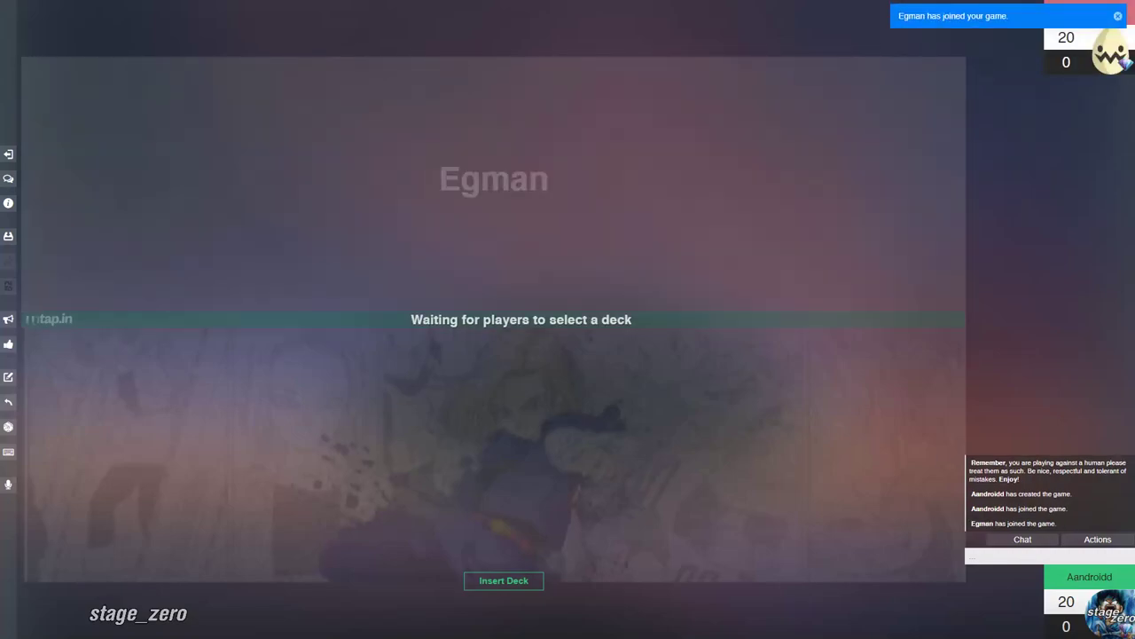
# Step: Choose a deck, roll a D20 for turn order, and draw the opening hand
pyautogui.click(504, 580)
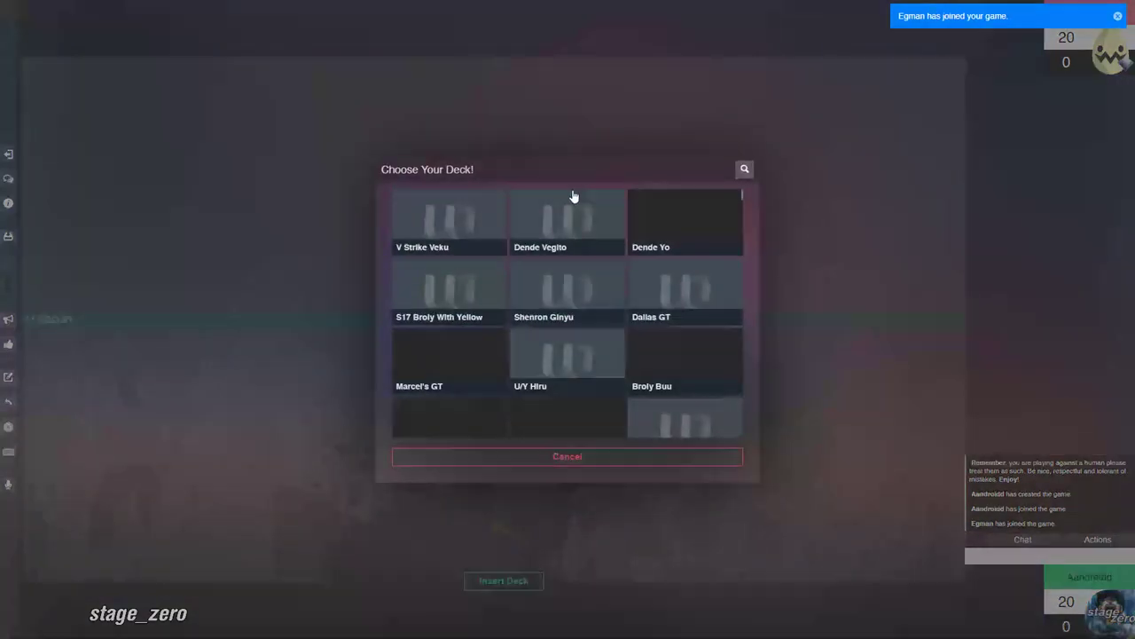
pyautogui.click(669, 226)
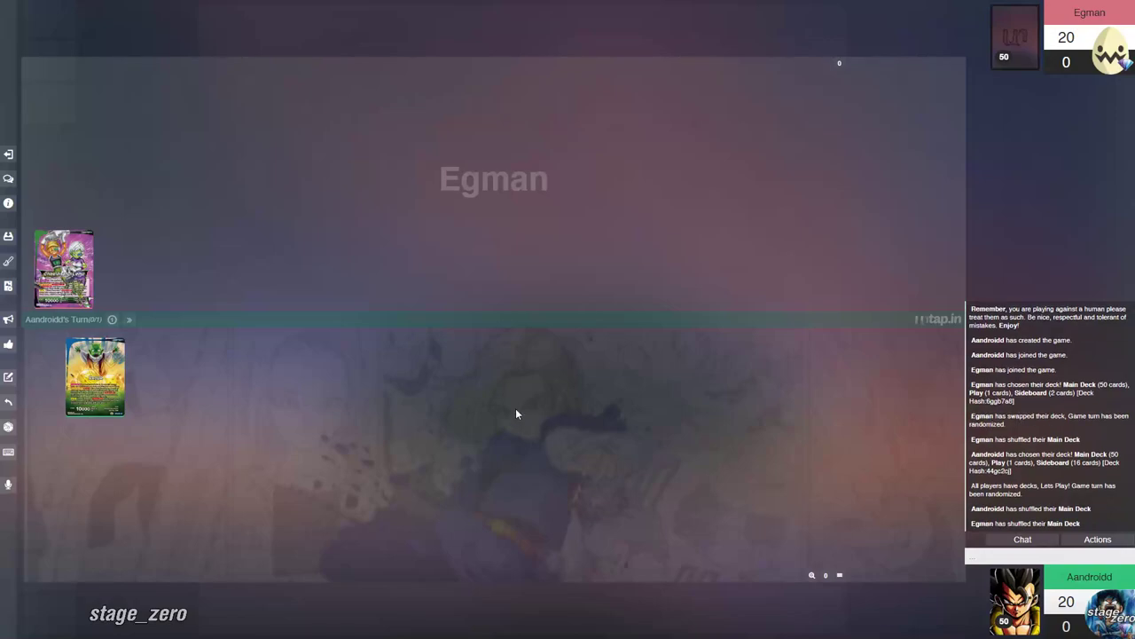
pyautogui.click(8, 427)
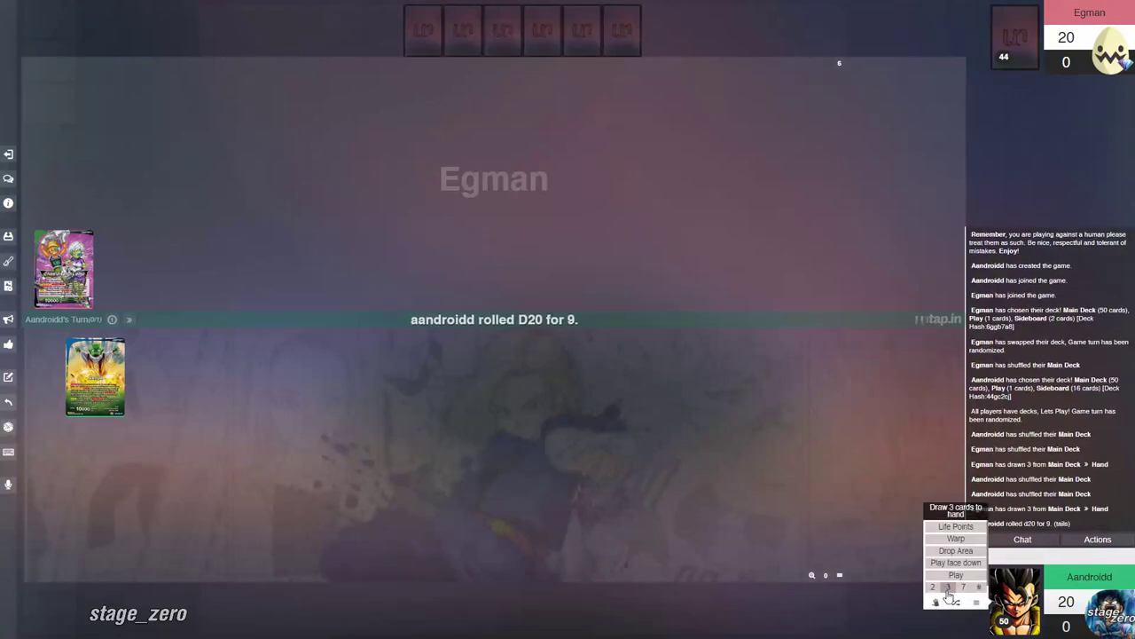
pyautogui.doubleClick(948, 588)
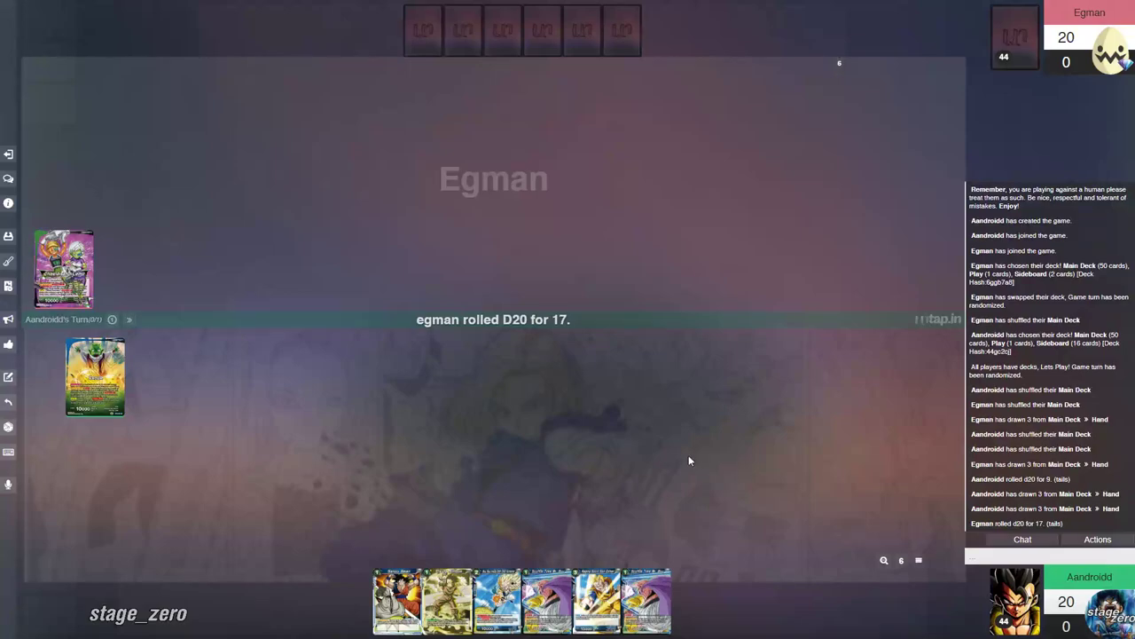
pyautogui.click(129, 319)
pyautogui.moveTo(597, 601)
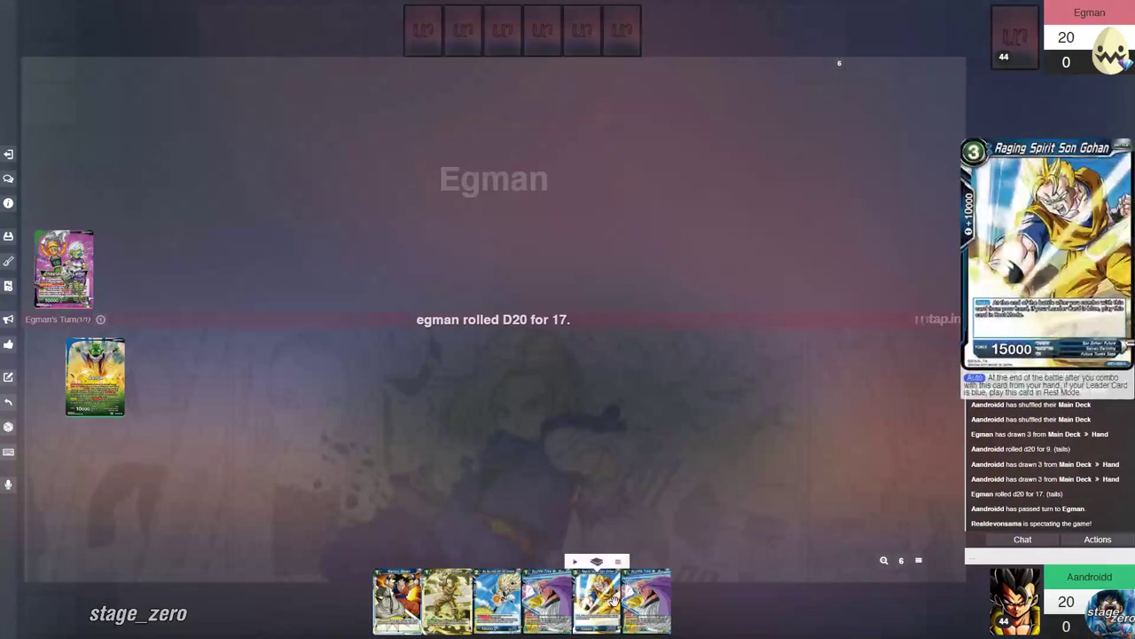
# Step: Return the hand cards to the deck, then shuffle and draw a fresh hand
pyautogui.moveTo(397, 603); pyautogui.dragTo(596, 603)
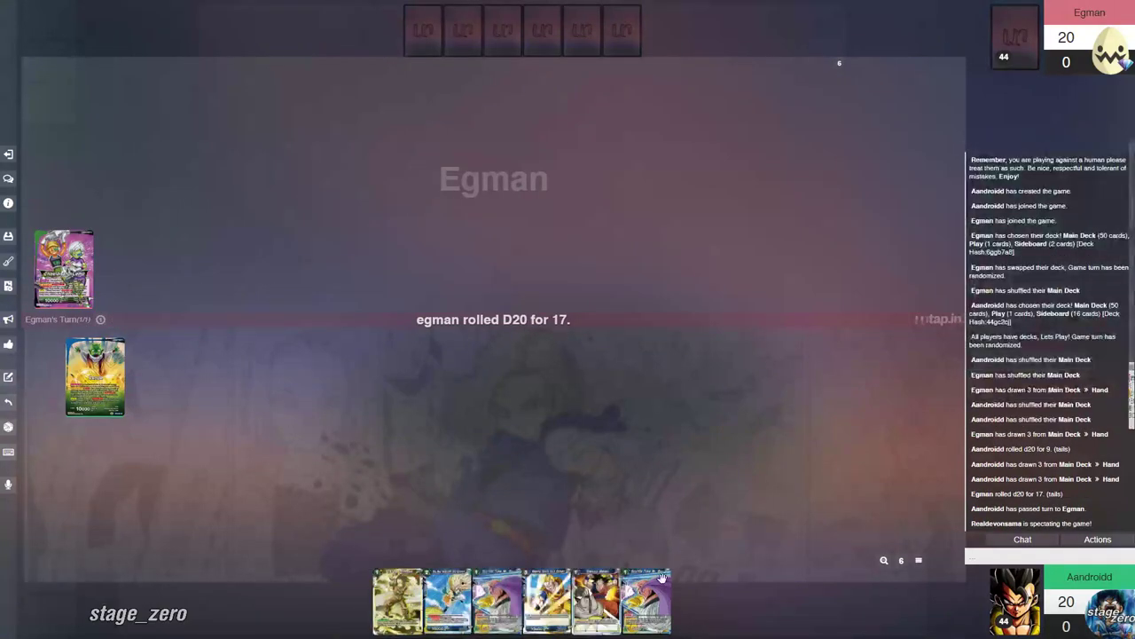
pyautogui.rightClick(596, 603)
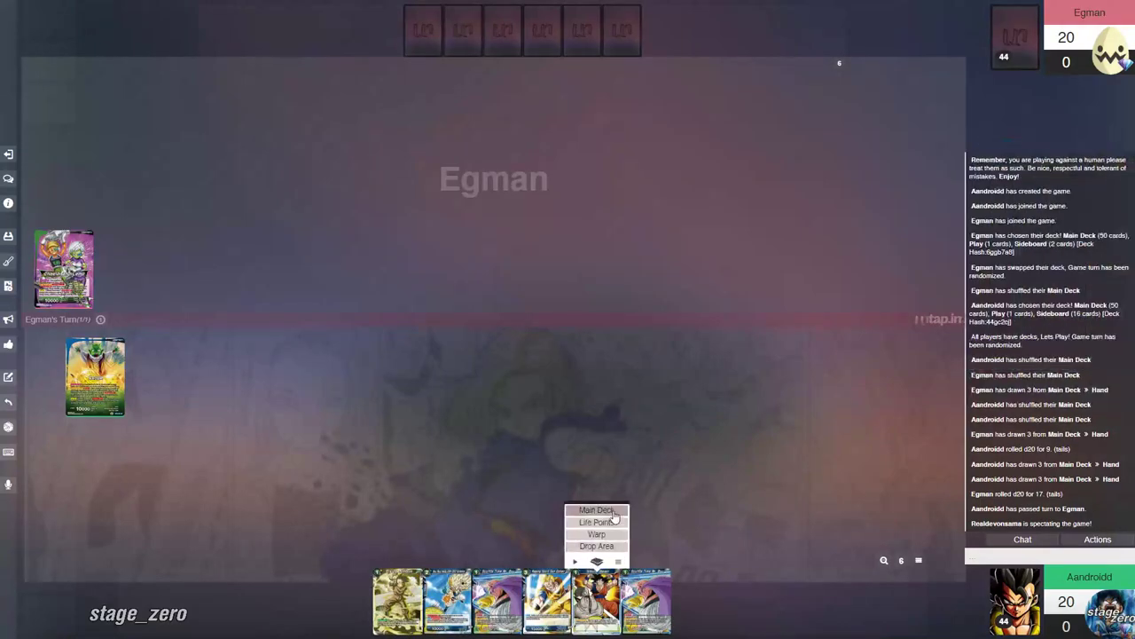
pyautogui.click(596, 521)
pyautogui.moveTo(570, 612); pyautogui.dragTo(985, 607)
pyautogui.moveTo(546, 612)
pyautogui.mouseDown()
pyautogui.moveTo(985, 607)
pyautogui.moveTo(973, 610)
pyautogui.mouseUp()
pyautogui.moveTo(497, 603); pyautogui.dragTo(981, 607)
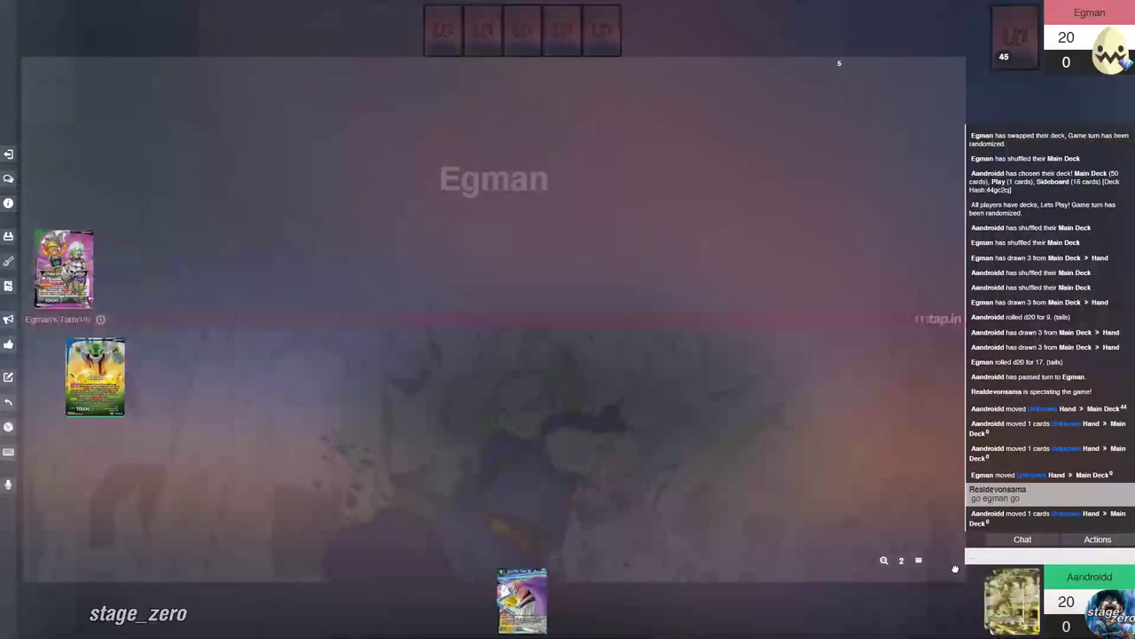
pyautogui.click(1016, 599)
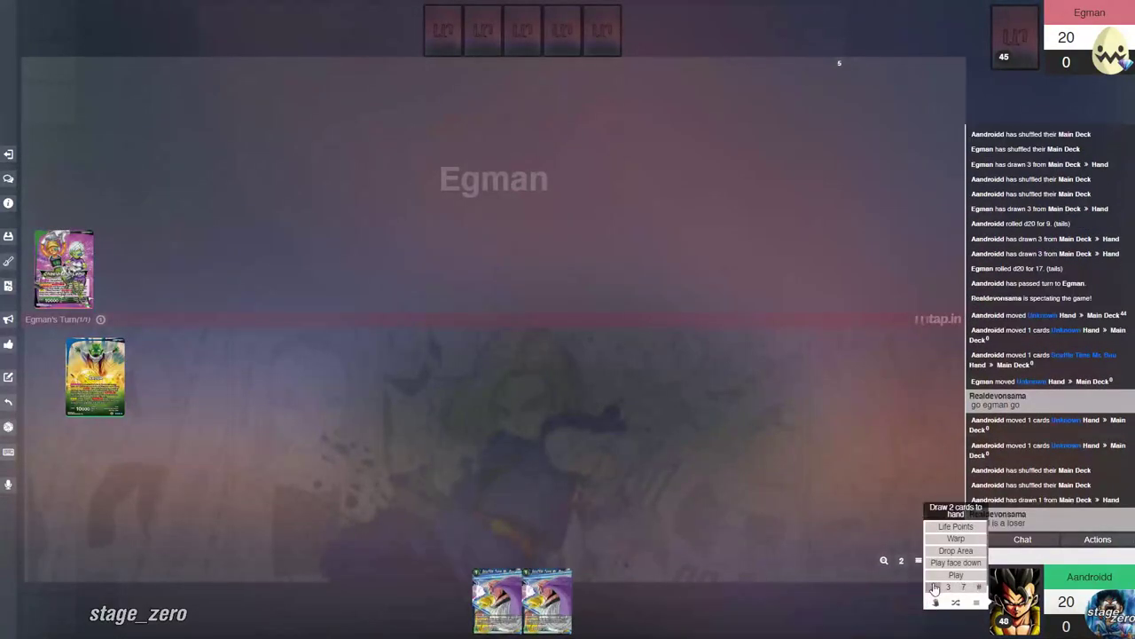
pyautogui.click(1016, 599)
# Step: Deal 8 cards into life points and move the Dragon Ball card to the hand's end
pyautogui.click(958, 526)
pyautogui.write('8')
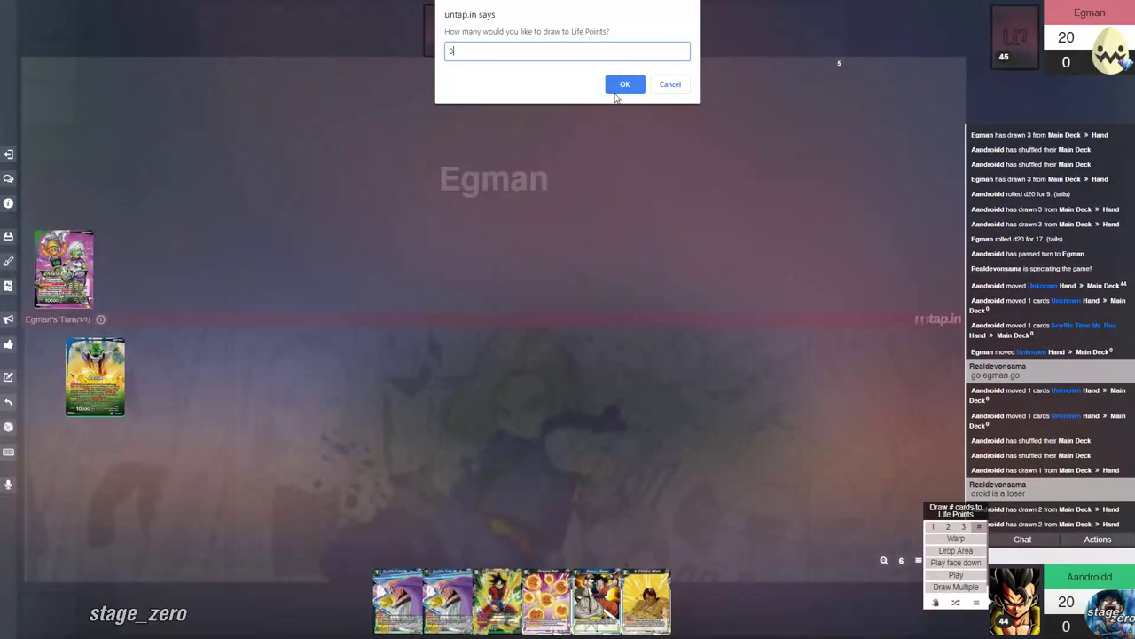
pyautogui.press('Return')
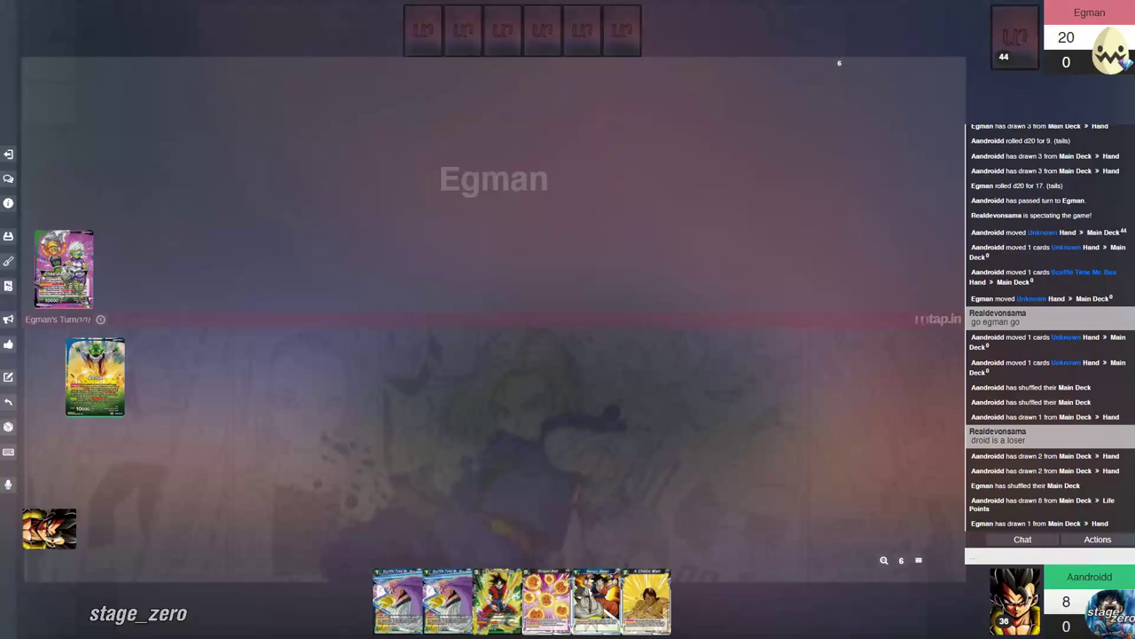
pyautogui.press('Return')
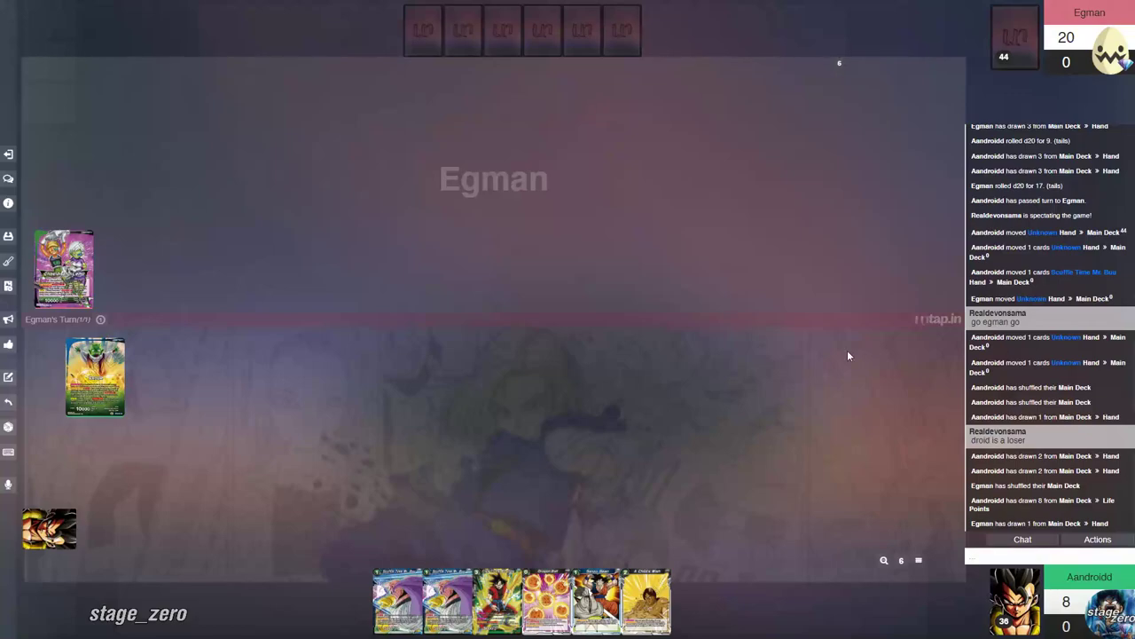
pyautogui.moveTo(546, 602); pyautogui.dragTo(661, 603)
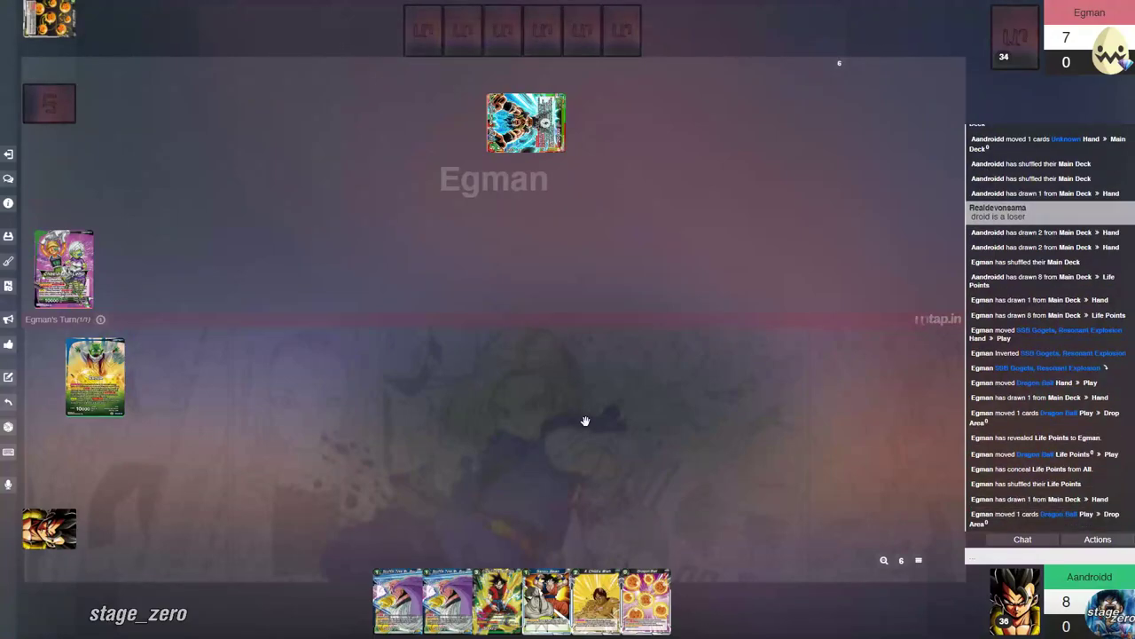
# Step: Draw a card, play and rest Senzu Bean, rest Dende, and send two deck cards to the Drop Area
pyautogui.rightClick(1016, 601)
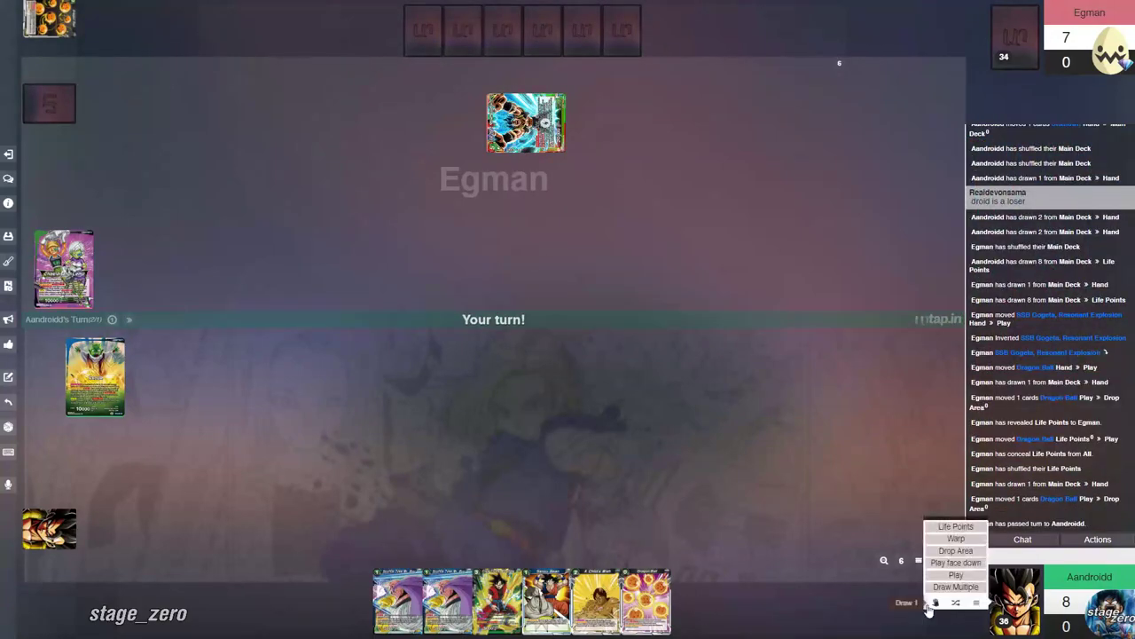
pyautogui.click(929, 607)
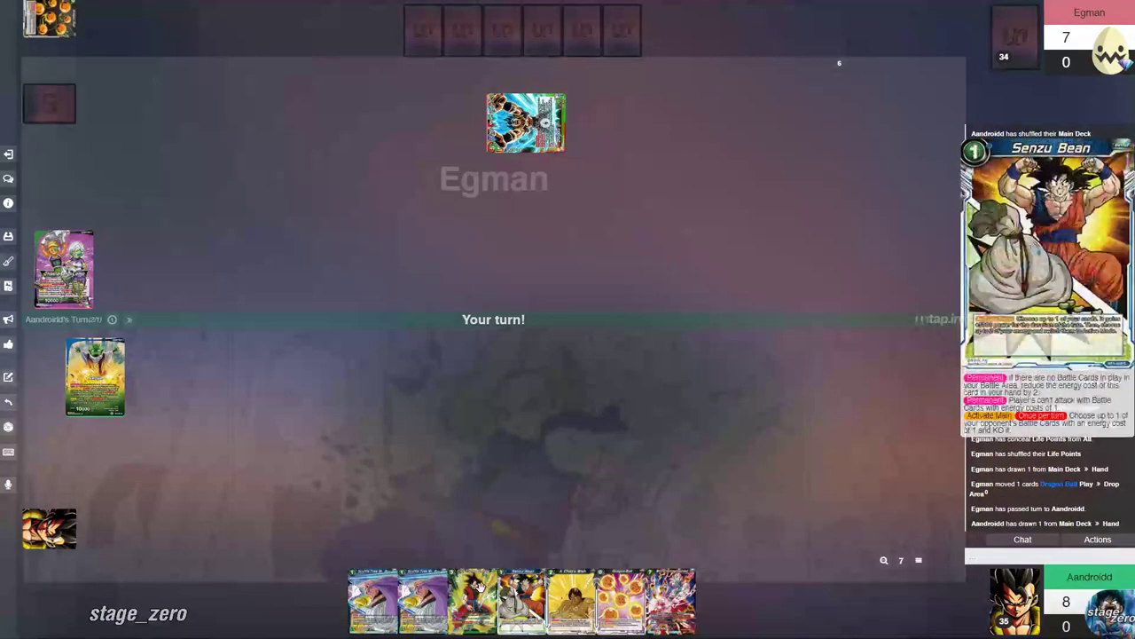
pyautogui.moveTo(528, 614); pyautogui.dragTo(516, 528)
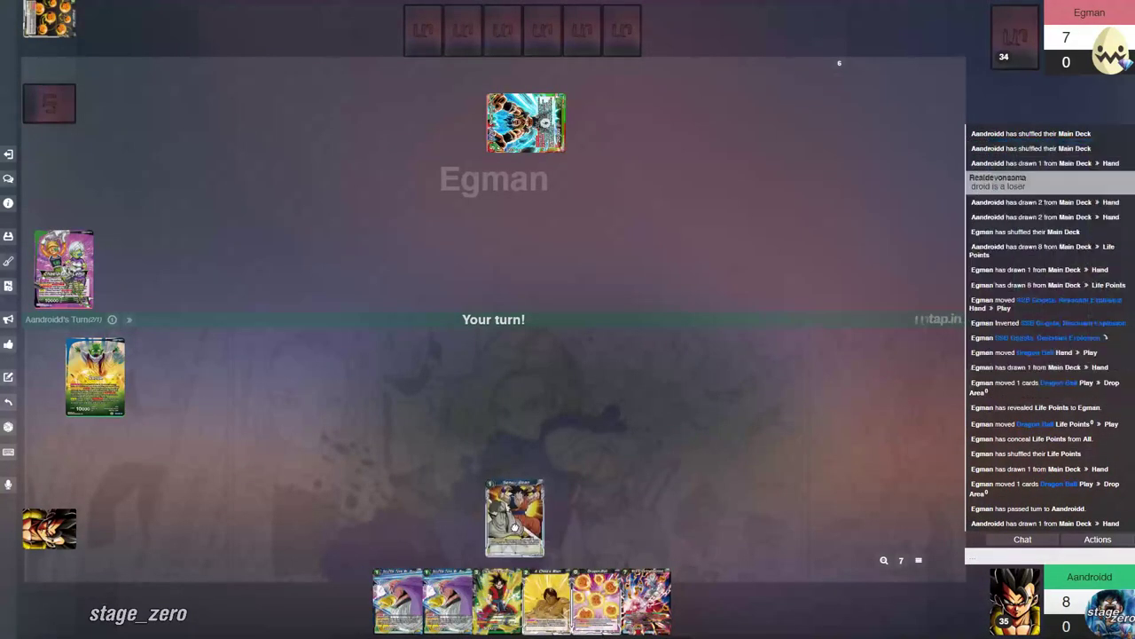
pyautogui.click(521, 554)
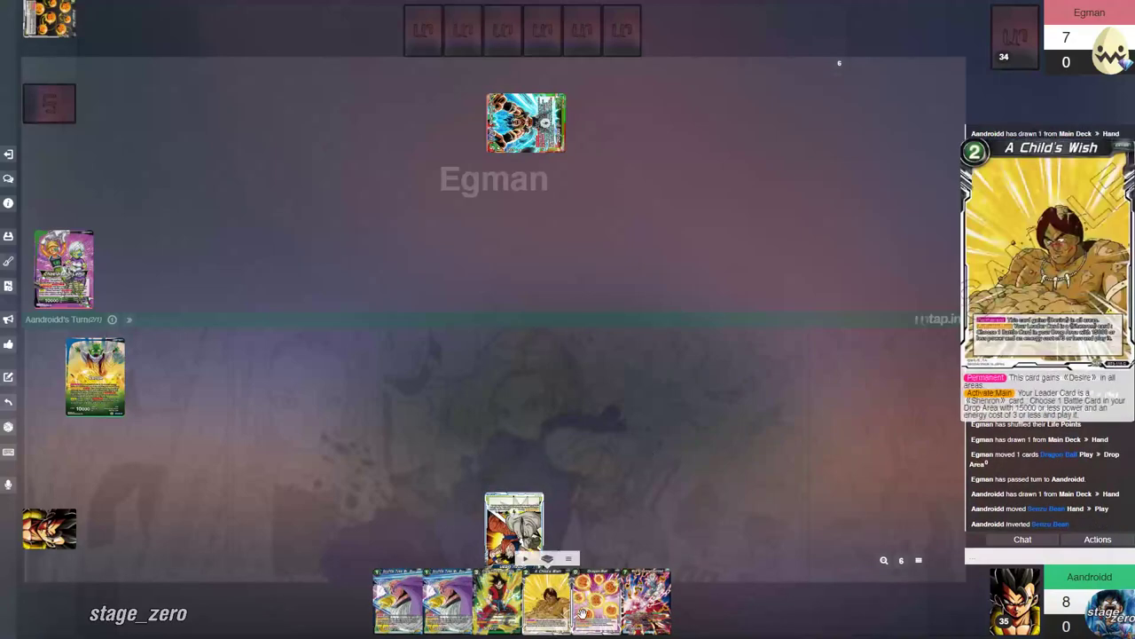
pyautogui.click(95, 379)
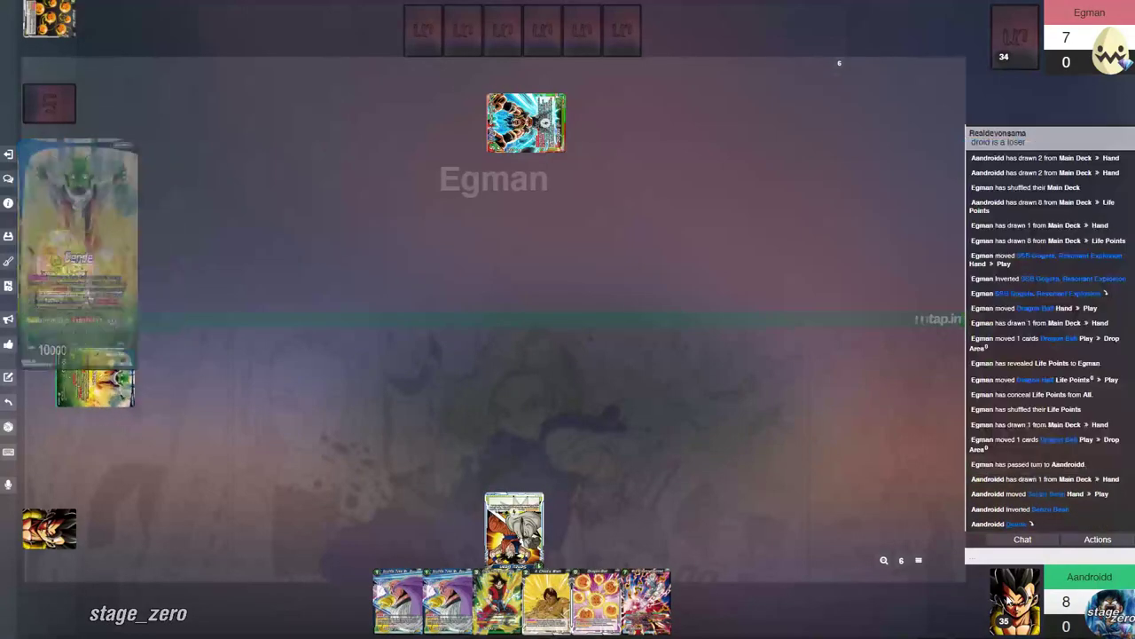
pyautogui.click(979, 599)
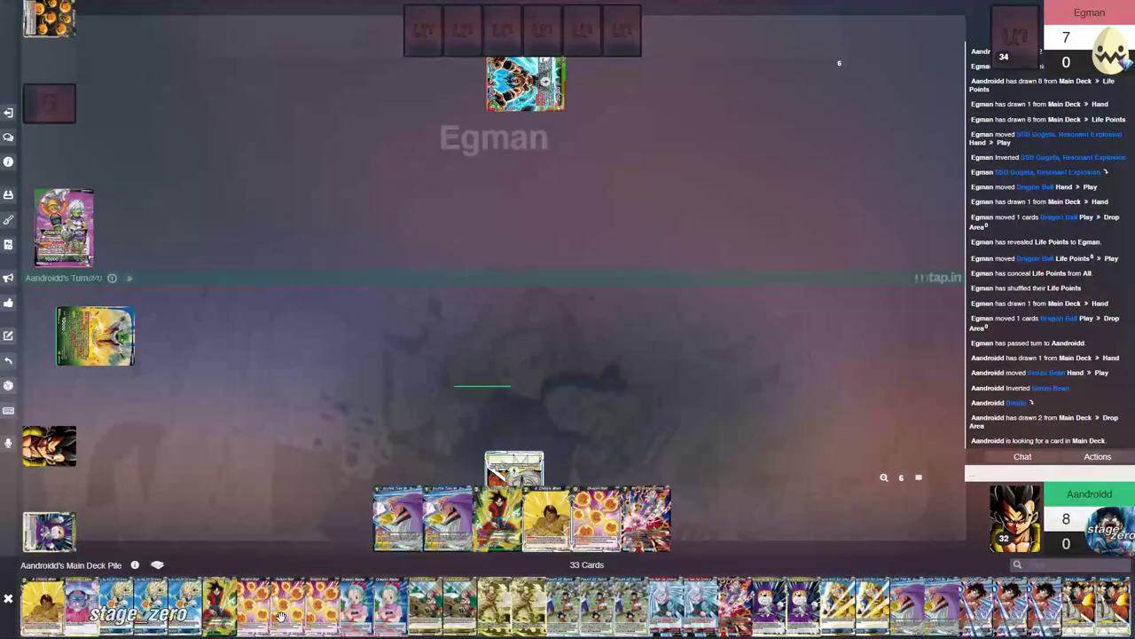
# Step: Put two Dragon Balls from the deck into play, shuffle the deck, and draw two cards
pyautogui.moveTo(281, 616); pyautogui.dragTo(481, 347)
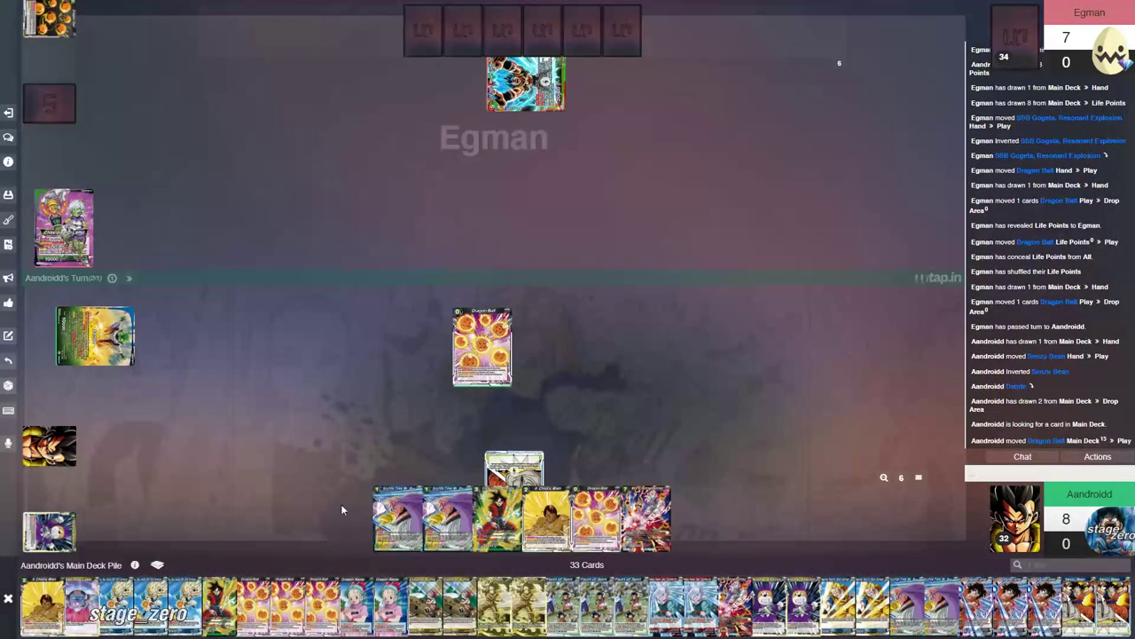
pyautogui.moveTo(288, 612); pyautogui.dragTo(544, 347)
pyautogui.press('Escape')
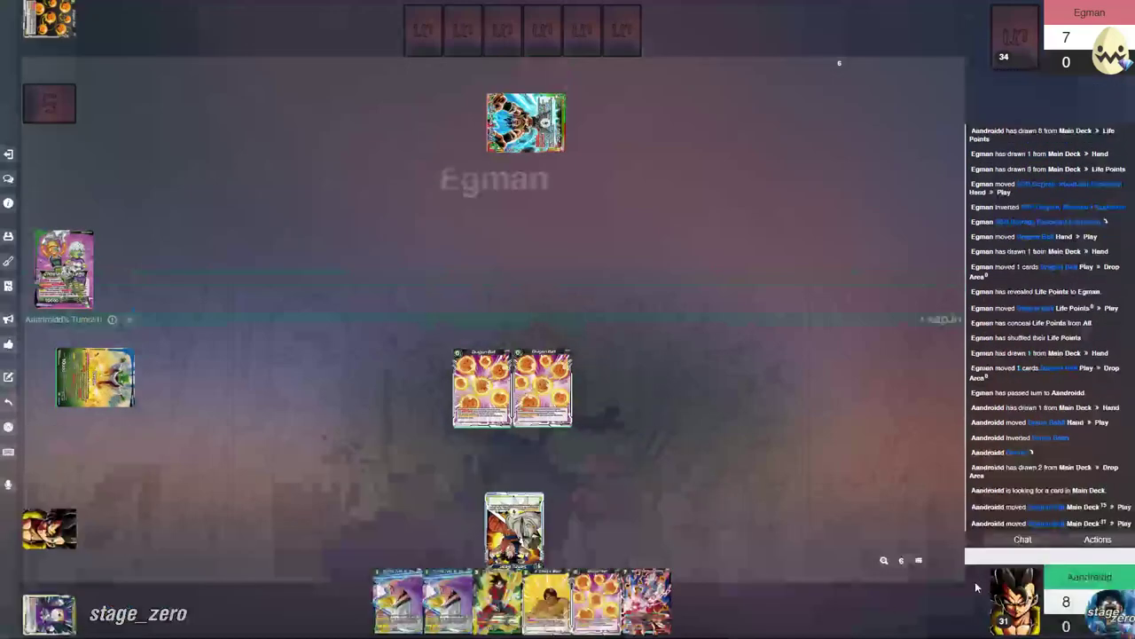
pyautogui.rightClick(1021, 590)
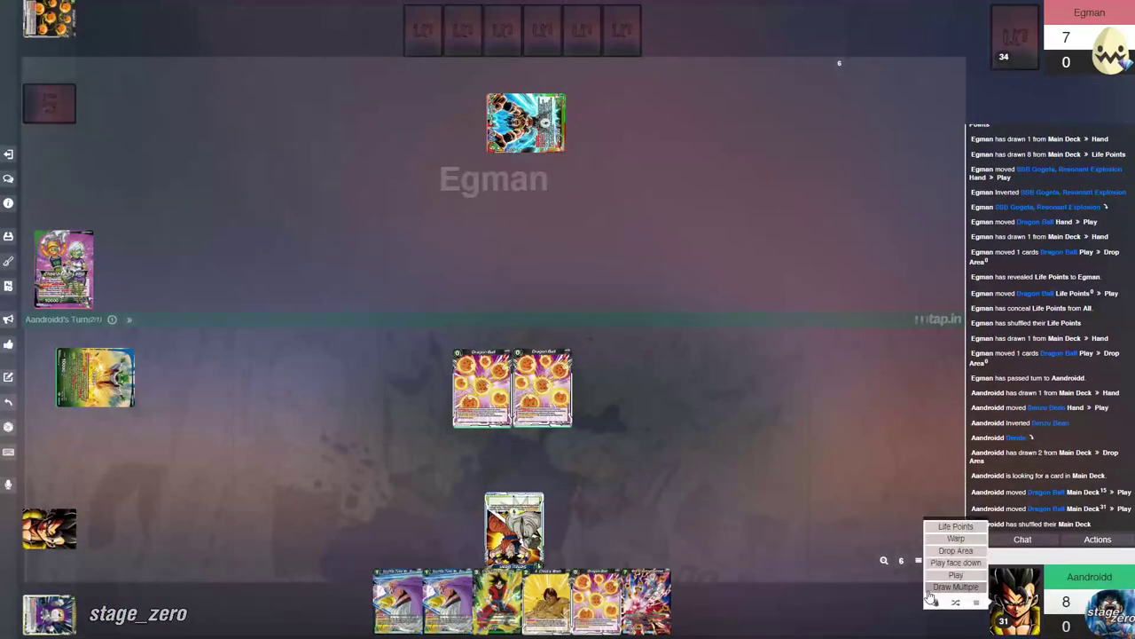
pyautogui.click(956, 550)
# Step: Play a third Dragon Ball from hand, draw one card, and send all three Dragon Balls to the Drop Area
pyautogui.moveTo(545, 595)
pyautogui.mouseDown()
pyautogui.moveTo(601, 359)
pyautogui.moveTo(583, 391)
pyautogui.mouseUp()
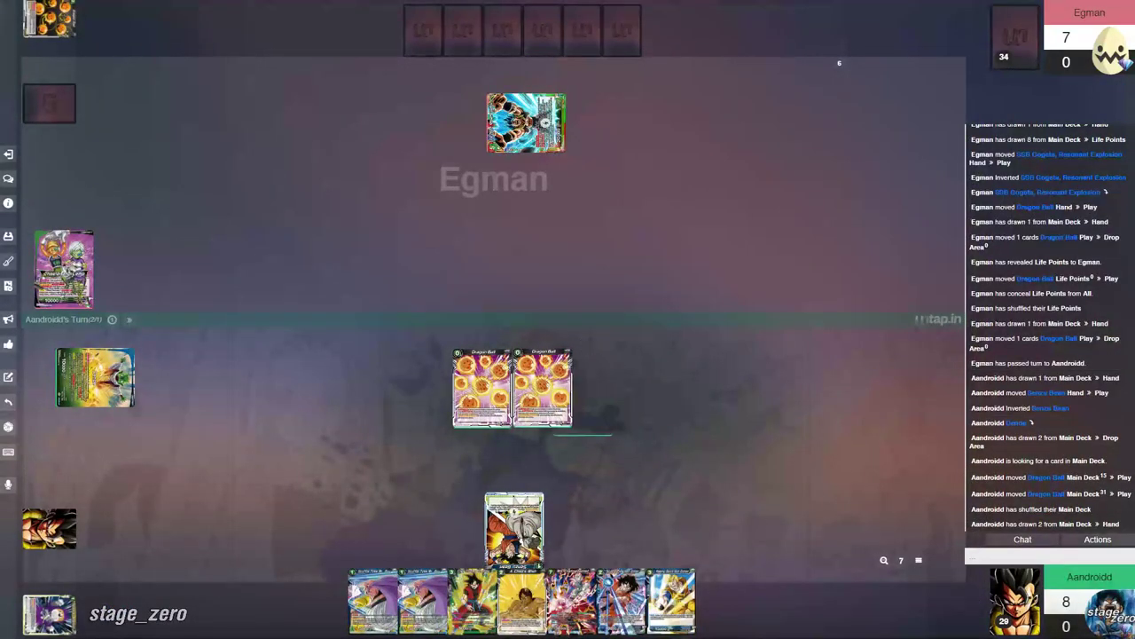
pyautogui.rightClick(1020, 595)
pyautogui.click(956, 550)
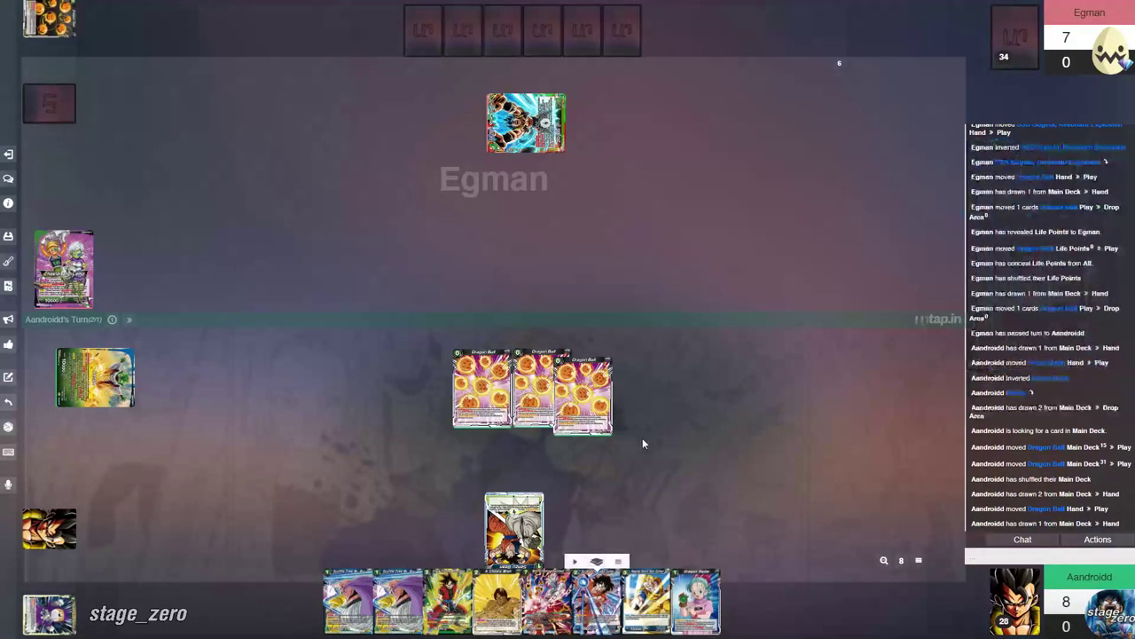
pyautogui.moveTo(638, 435); pyautogui.dragTo(431, 342)
pyautogui.rightClick(532, 381)
pyautogui.click(537, 370)
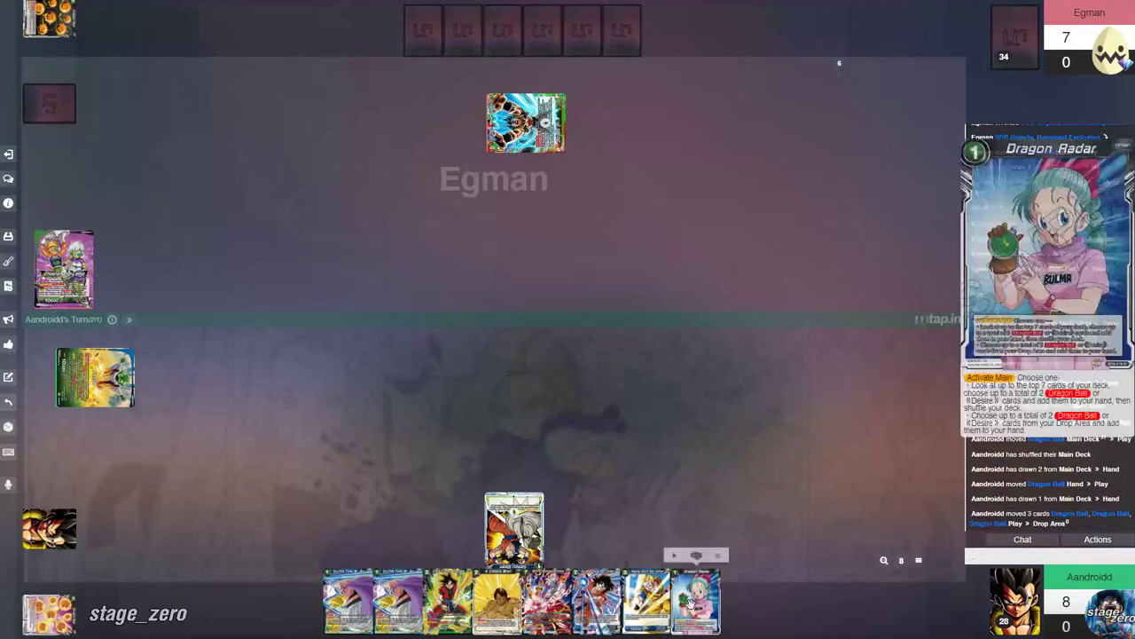
# Step: Play Dragon Radar, tap Senzu Bean, draw two cards, drop Dragon Radar, and pass the turn
pyautogui.moveTo(696, 600); pyautogui.dragTo(557, 424)
pyautogui.doubleClick(514, 528)
pyautogui.rightClick(1021, 596)
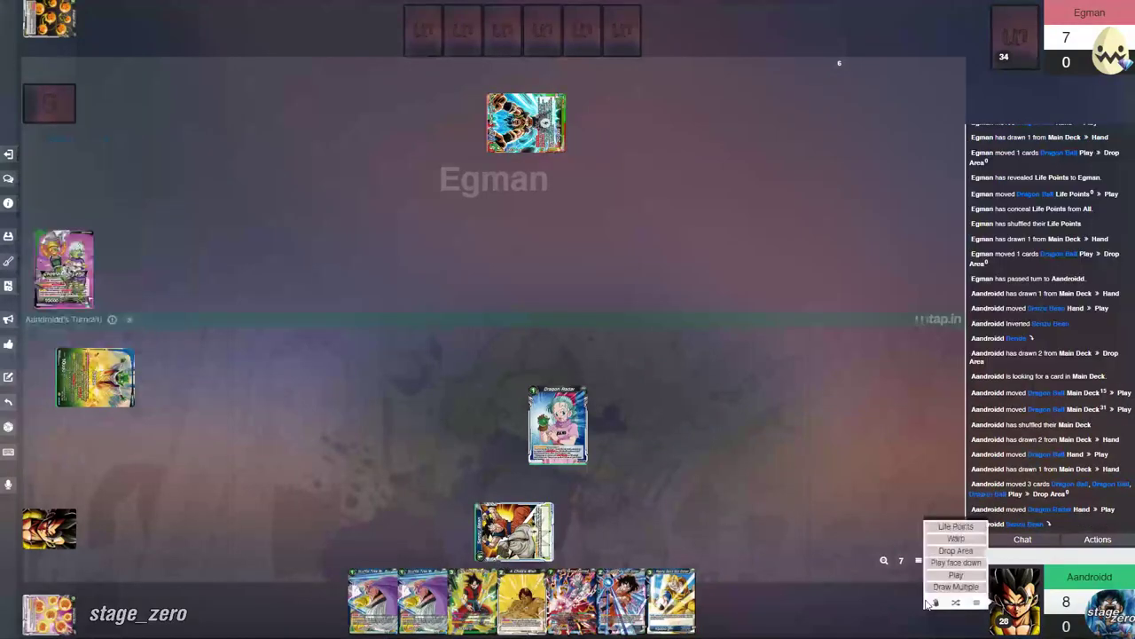
pyautogui.click(957, 541)
pyautogui.rightClick(557, 412)
pyautogui.click(558, 351)
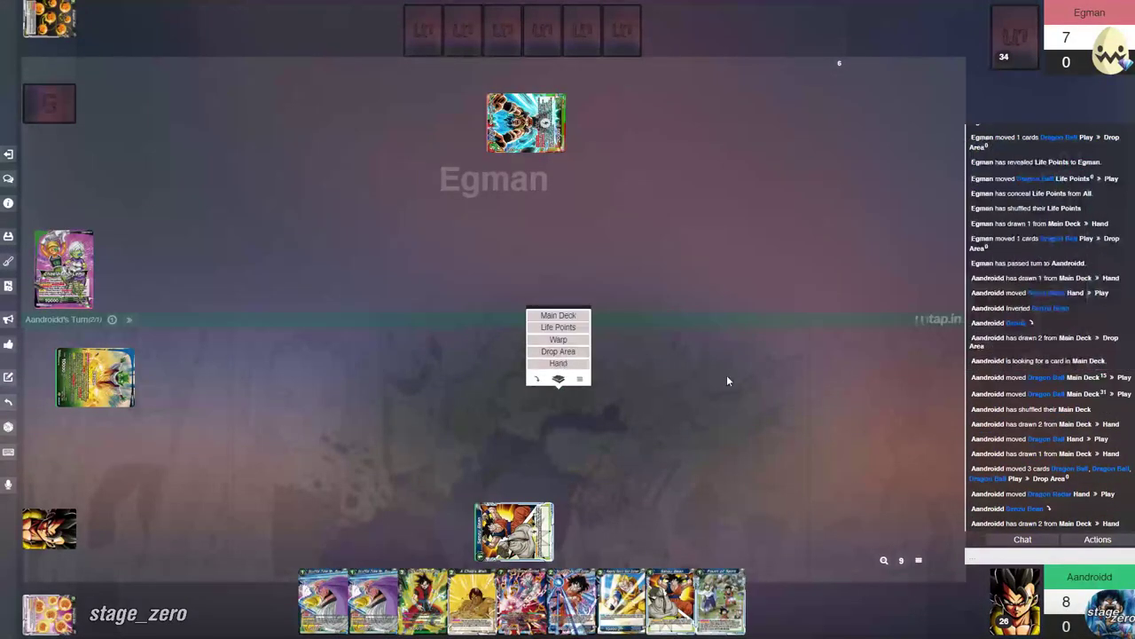
pyautogui.click(128, 319)
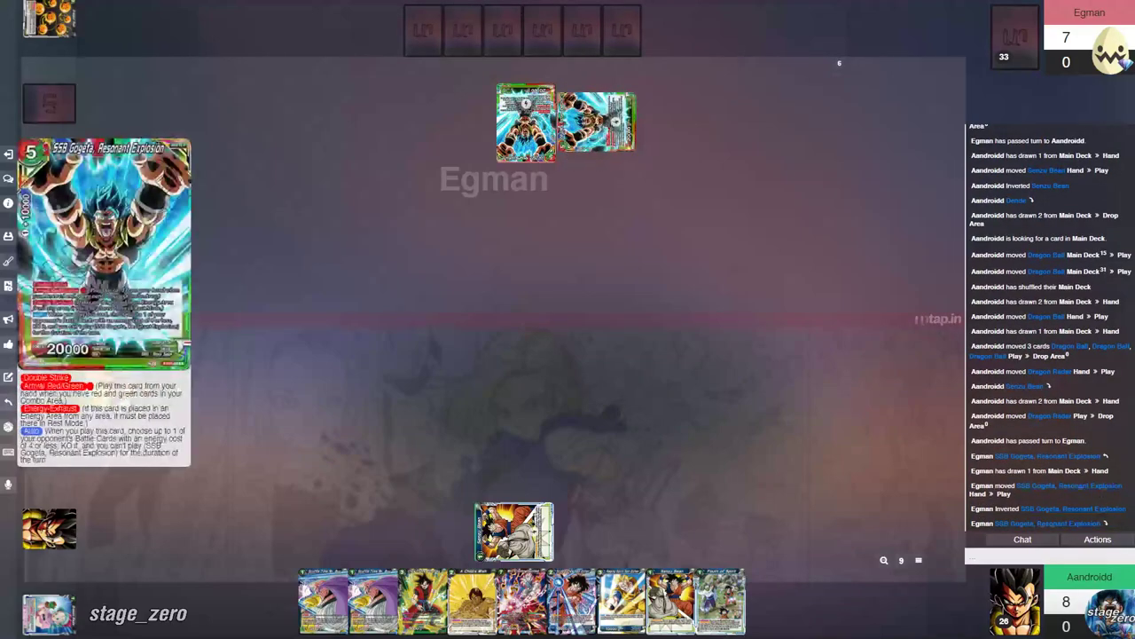
# Step: Dismiss the enlarged Gogeta preview and wait out the opponent's turn
pyautogui.click(1036, 554)
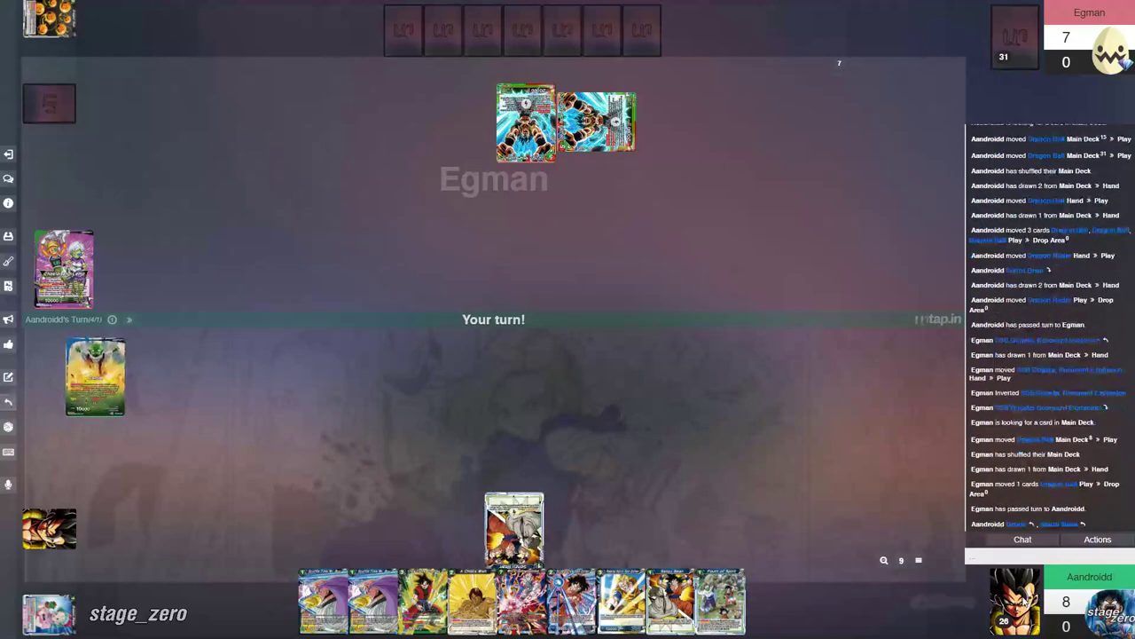
# Step: Draw, play and invert Scuffle Time Mr. Buu, tap Dende, and send the top two deck cards to the Drop Area
pyautogui.click(940, 532)
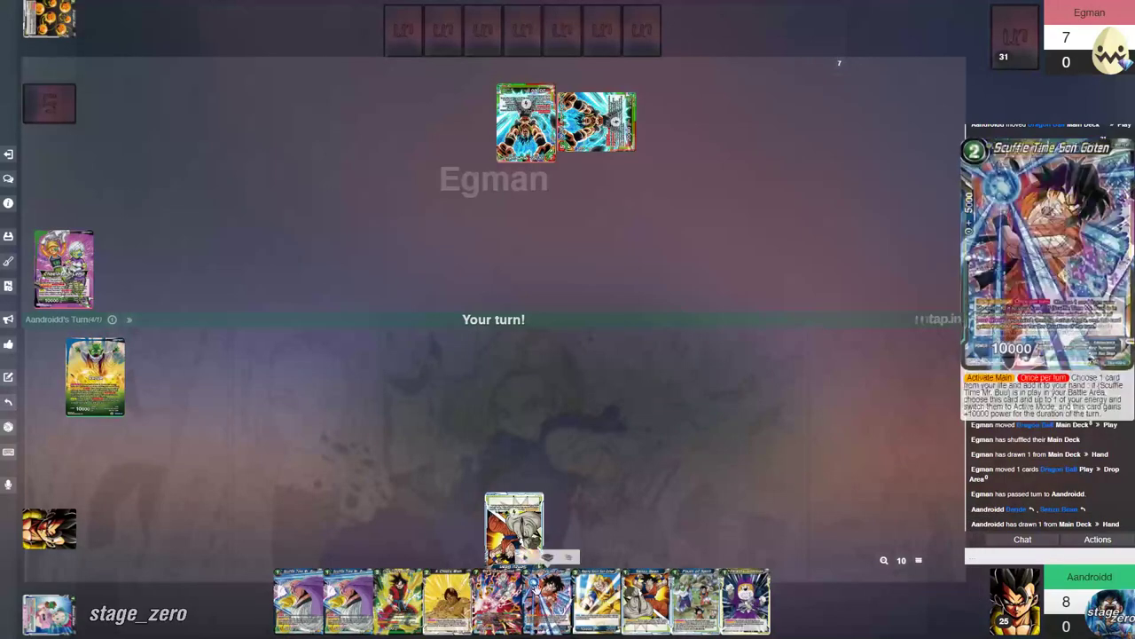
pyautogui.moveTo(746, 603)
pyautogui.mouseDown()
pyautogui.moveTo(676, 616)
pyautogui.moveTo(749, 608)
pyautogui.mouseUp()
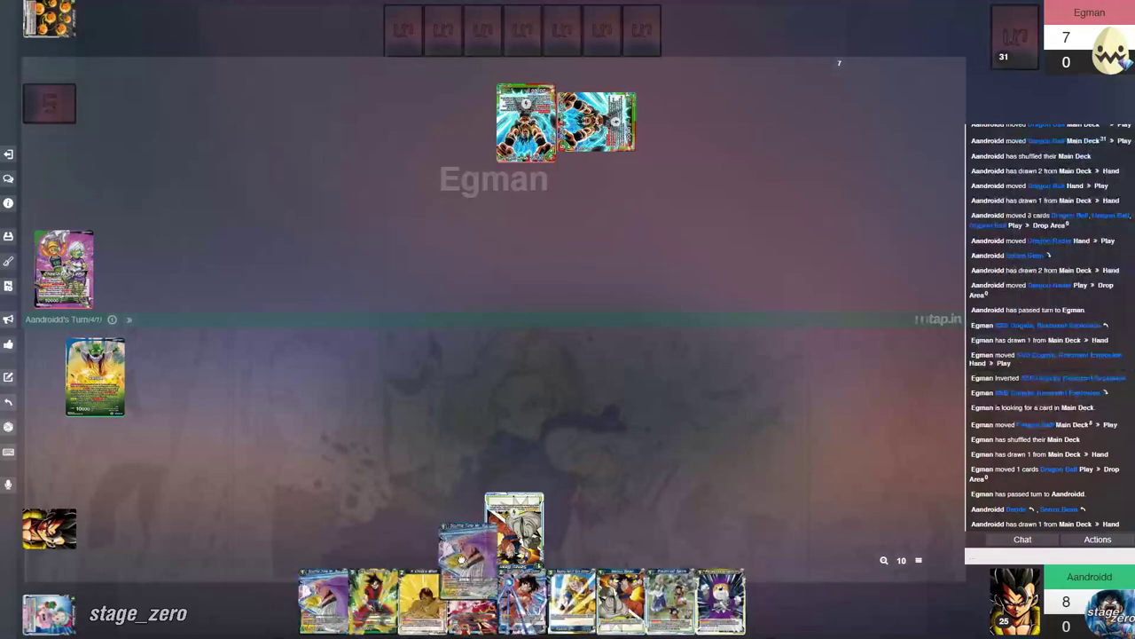
pyautogui.moveTo(353, 596); pyautogui.dragTo(455, 532)
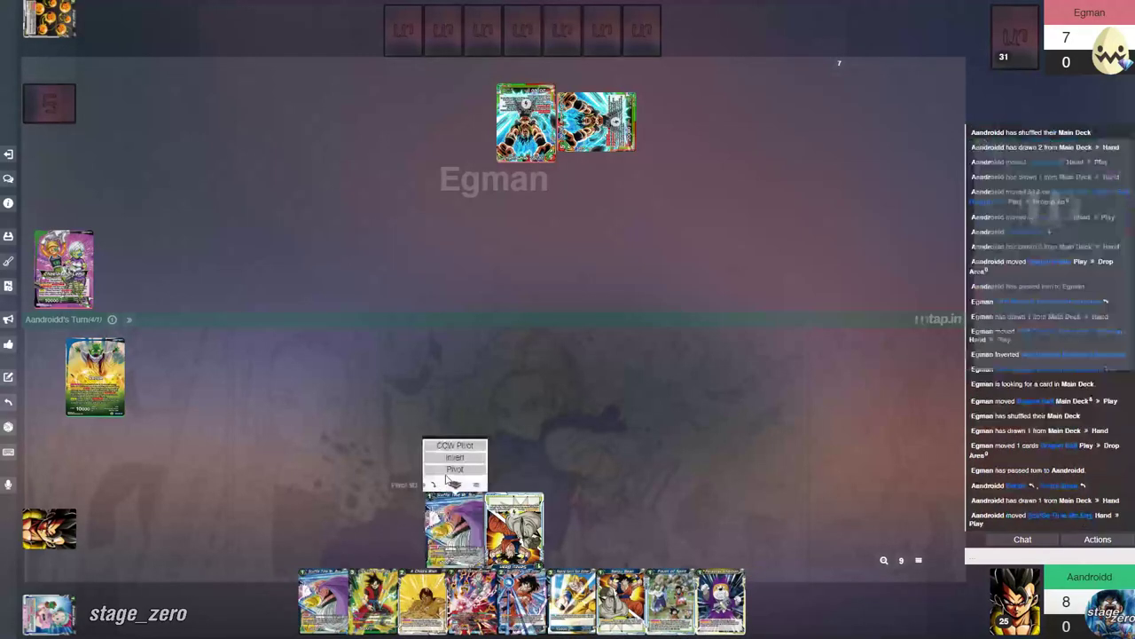
pyautogui.click(455, 471)
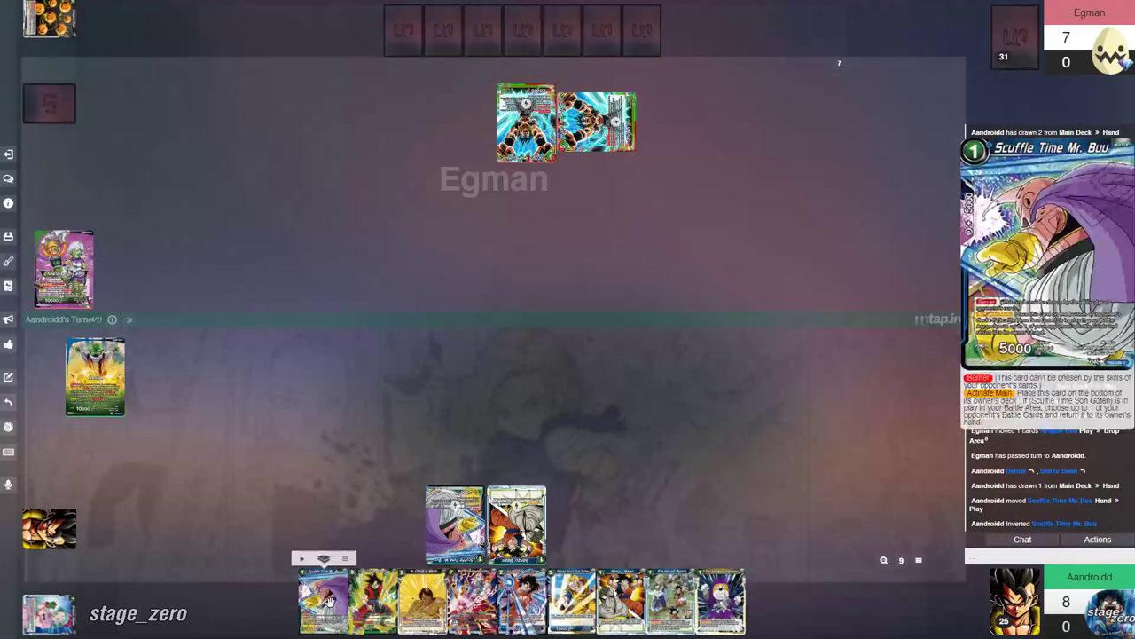
pyautogui.click(95, 376)
pyautogui.rightClick(1016, 605)
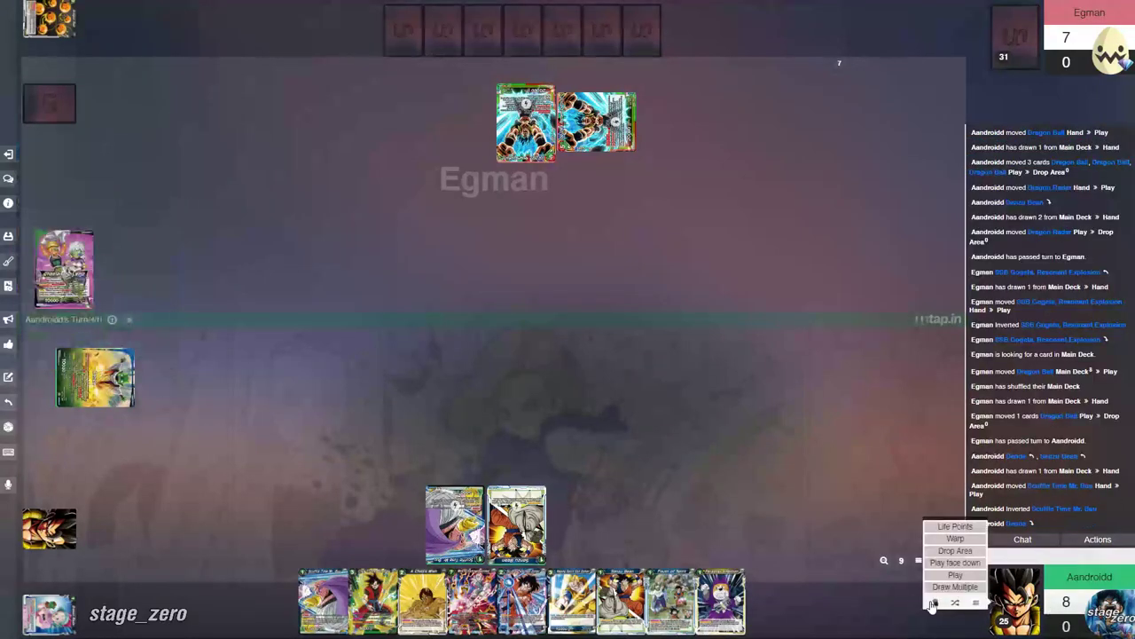
pyautogui.click(949, 551)
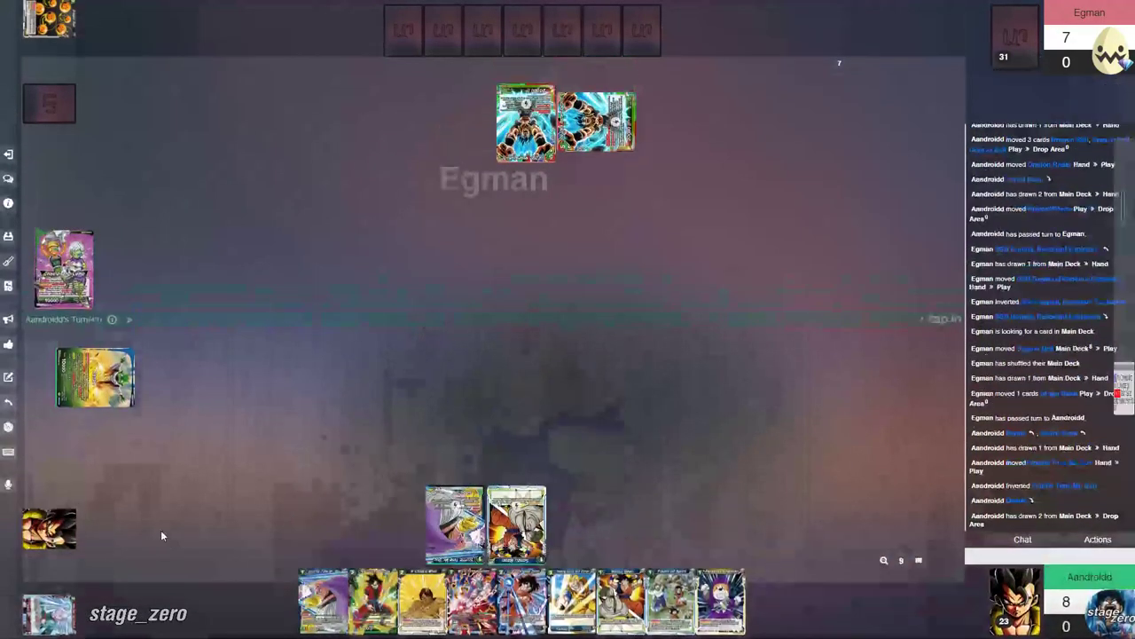
# Step: Move two Dragon Balls from Life Points into play, then shuffle and hide the Life Points face-down
pyautogui.click(49, 612)
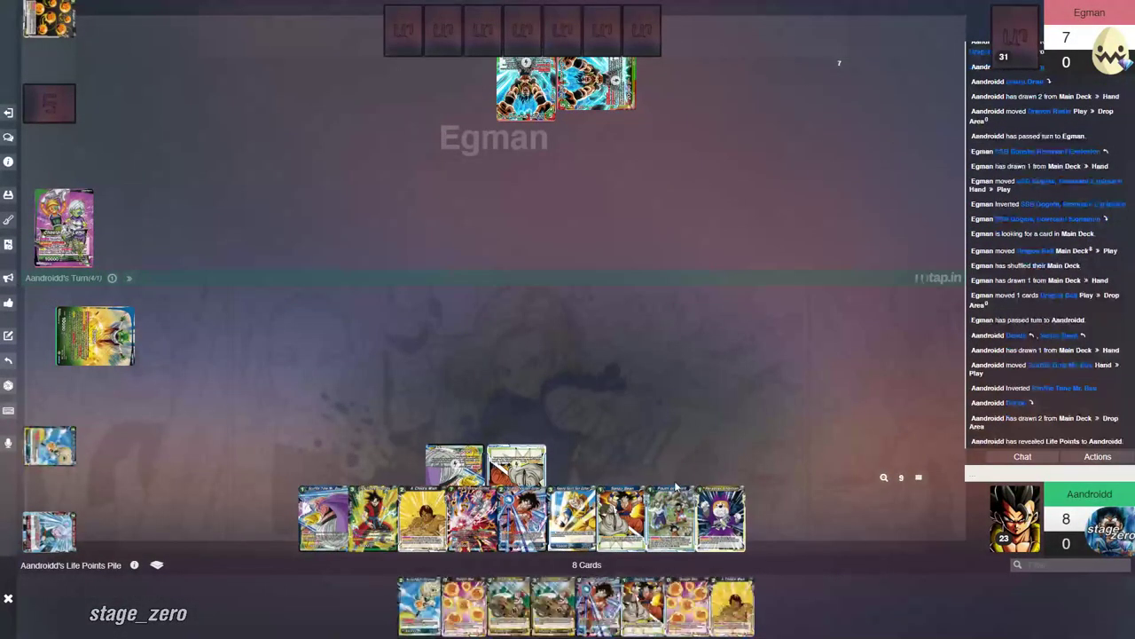
pyautogui.moveTo(687, 608); pyautogui.dragTo(529, 337)
pyautogui.moveTo(497, 602); pyautogui.dragTo(565, 337)
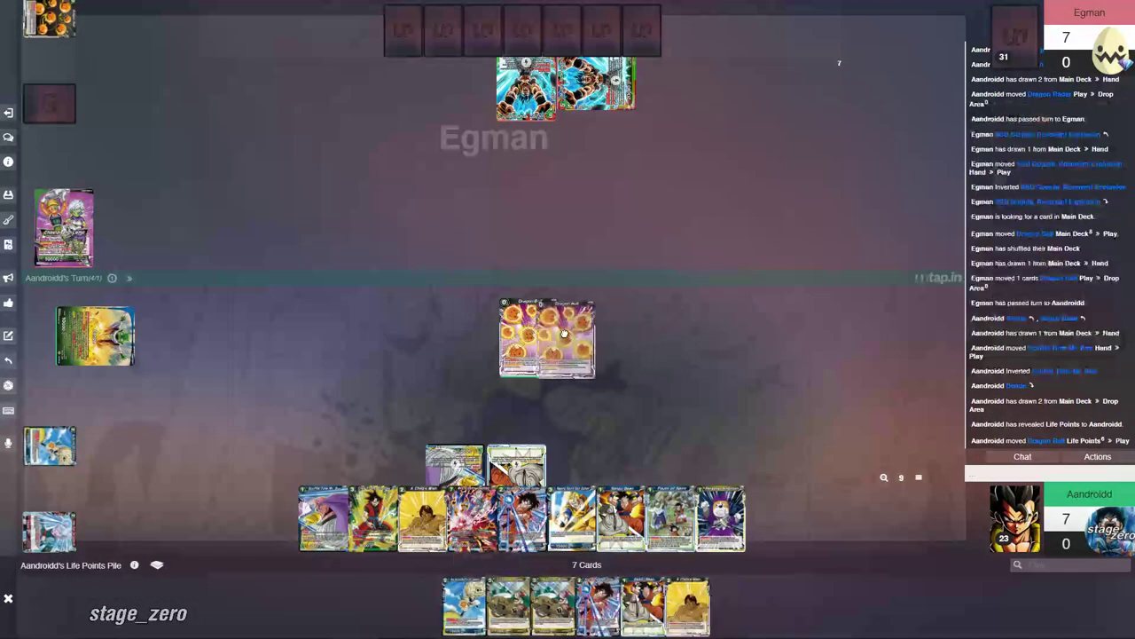
pyautogui.rightClick(47, 444)
pyautogui.click(109, 418)
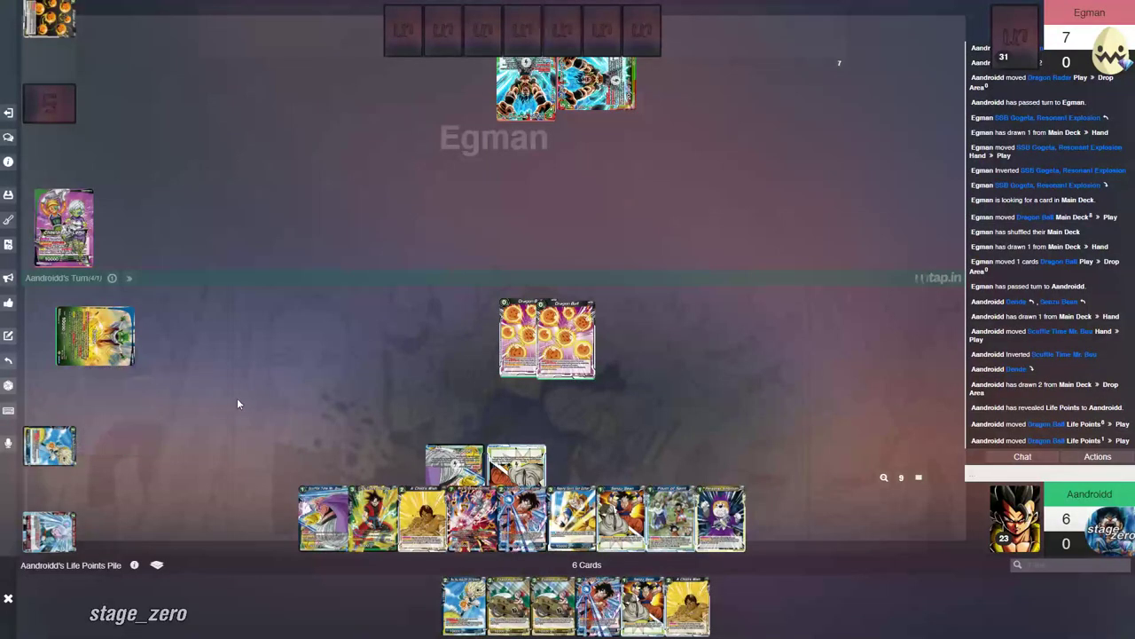
pyautogui.click(108, 395)
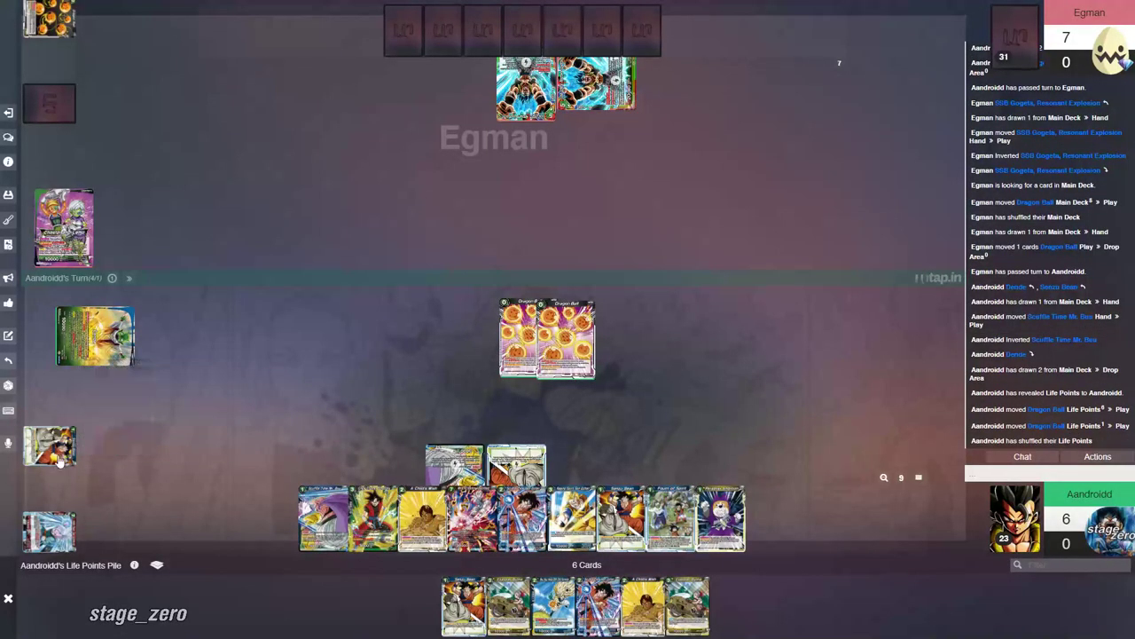
pyautogui.click(109, 419)
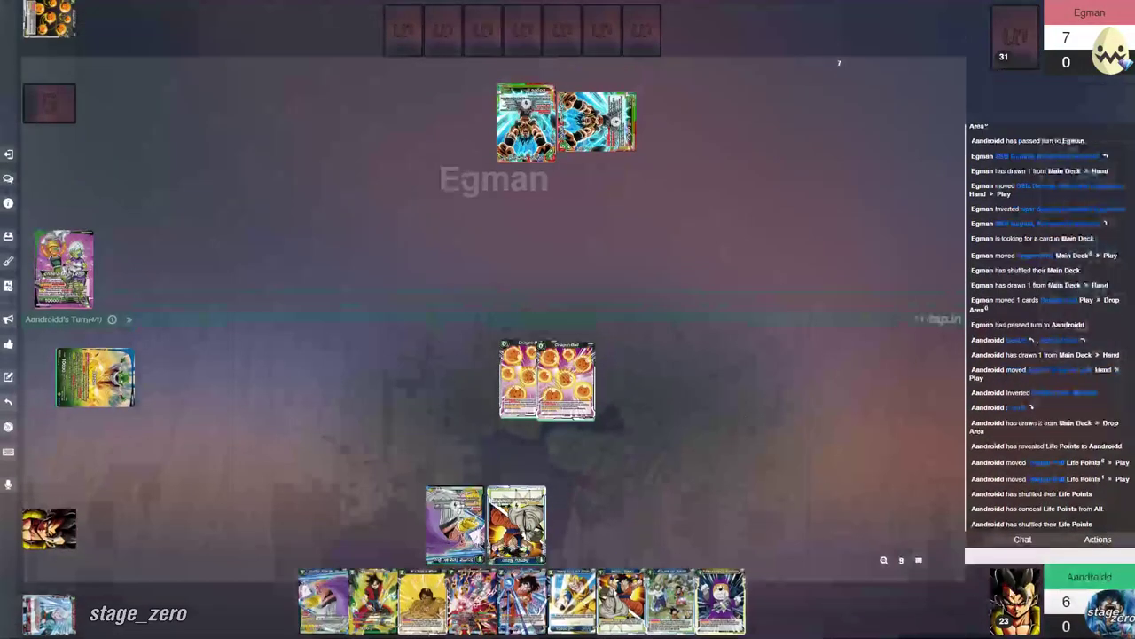
# Step: Draw two cards, send both Dragon Balls to the Drop Area, and field Son Goku and Scuffle Time Mr. Buu
pyautogui.click(929, 590)
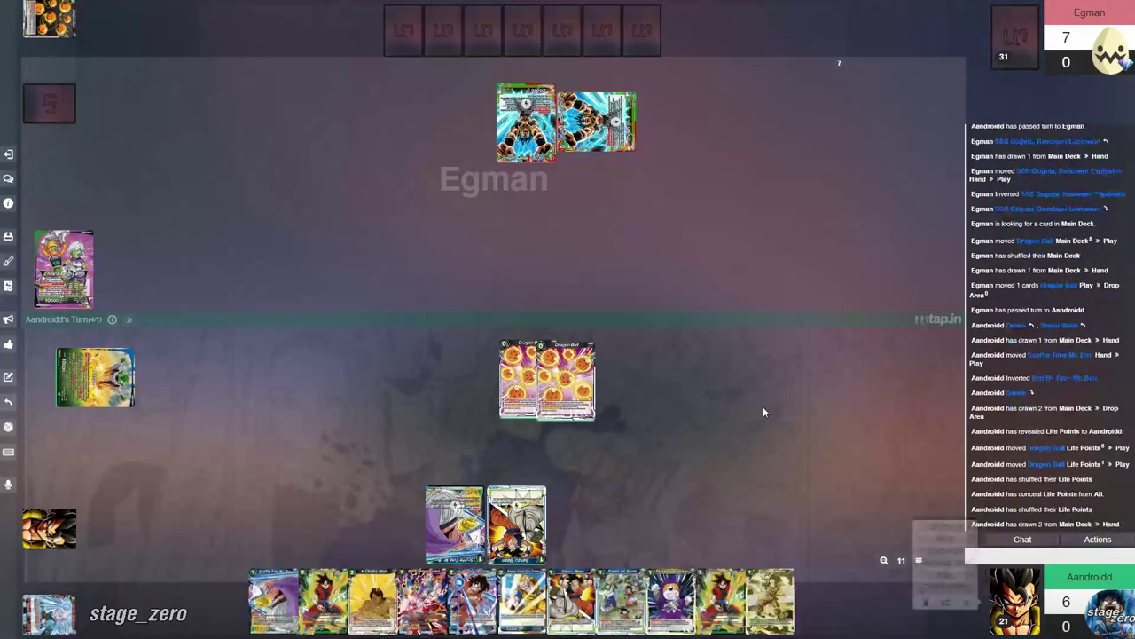
pyautogui.click(553, 343)
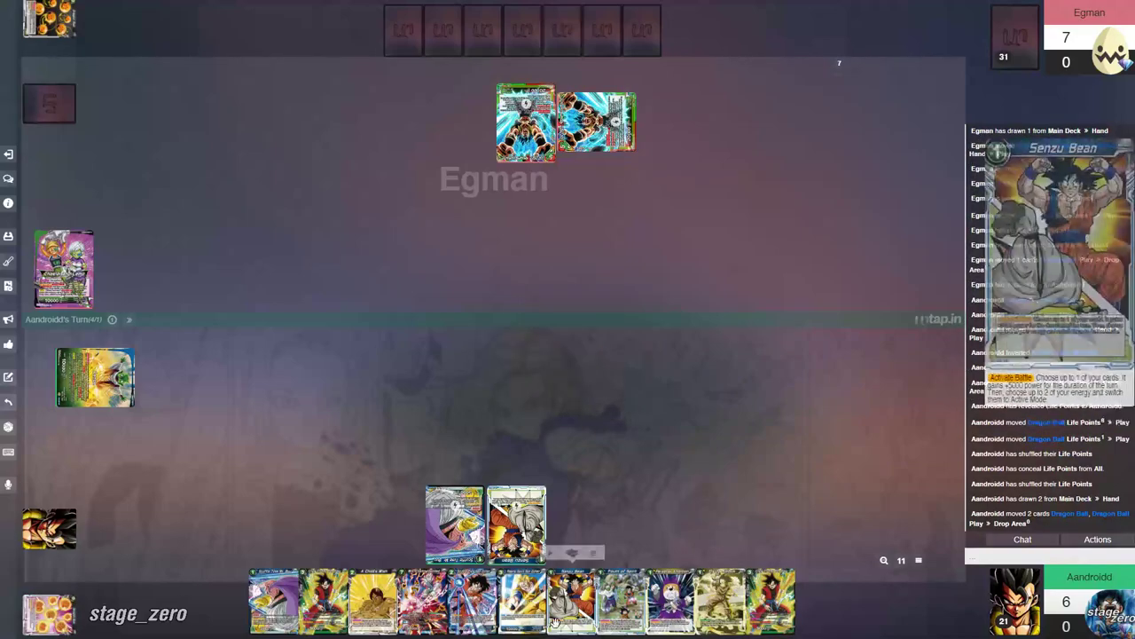
pyautogui.moveTo(721, 602)
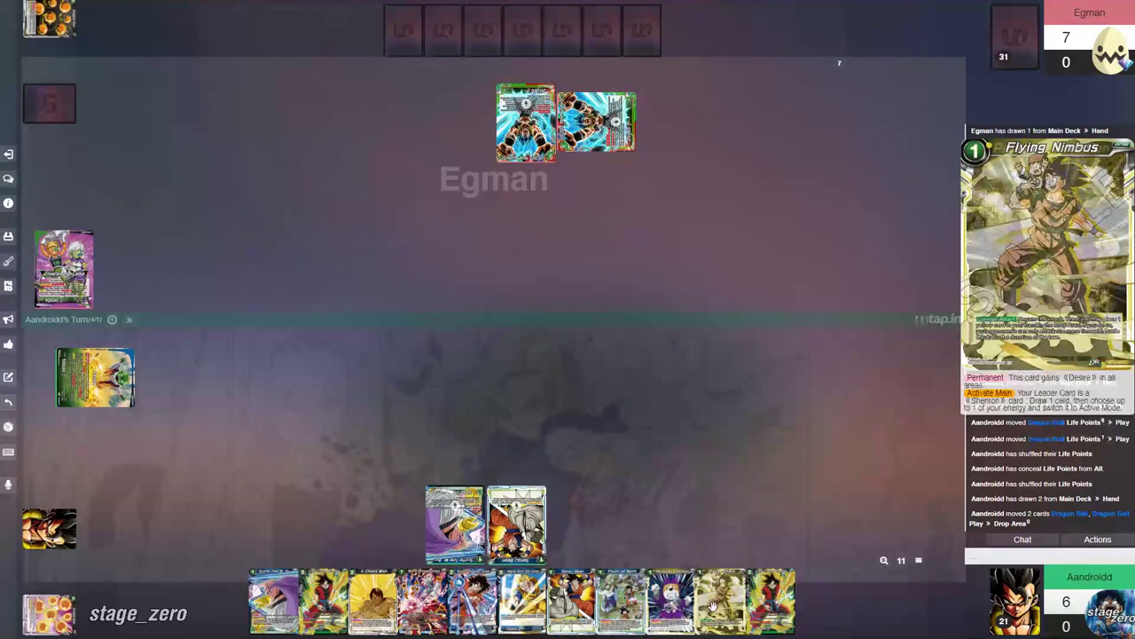
pyautogui.moveTo(772, 602); pyautogui.dragTo(426, 385)
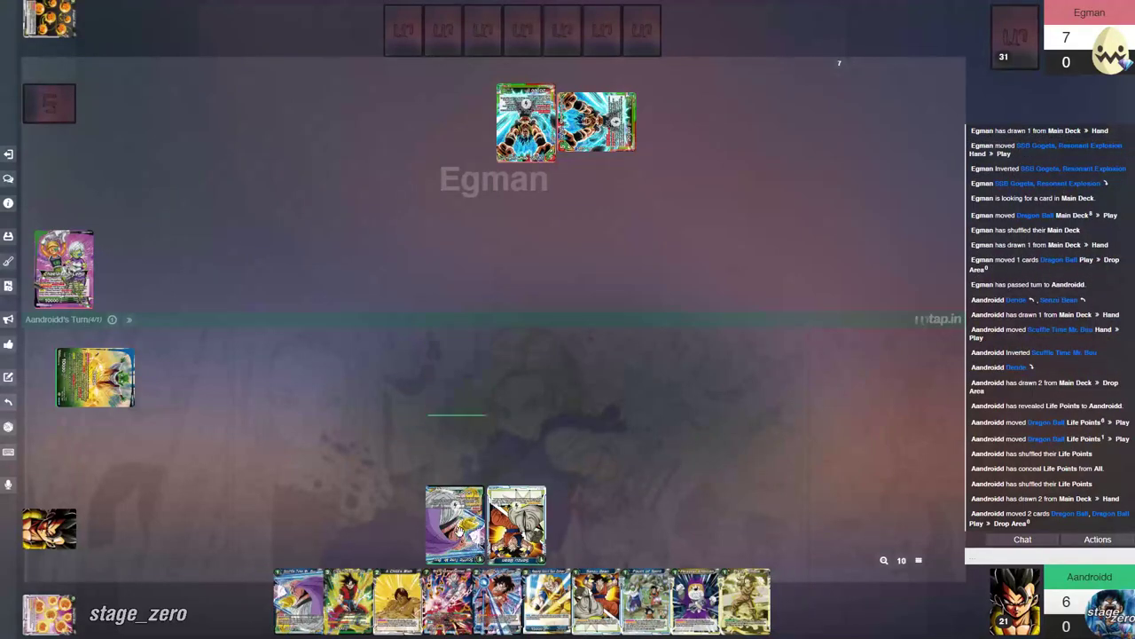
pyautogui.moveTo(297, 603); pyautogui.dragTo(518, 375)
# Step: Tap an energy card to pay, pass the turn, then move one Life Points card to hand
pyautogui.click(517, 524)
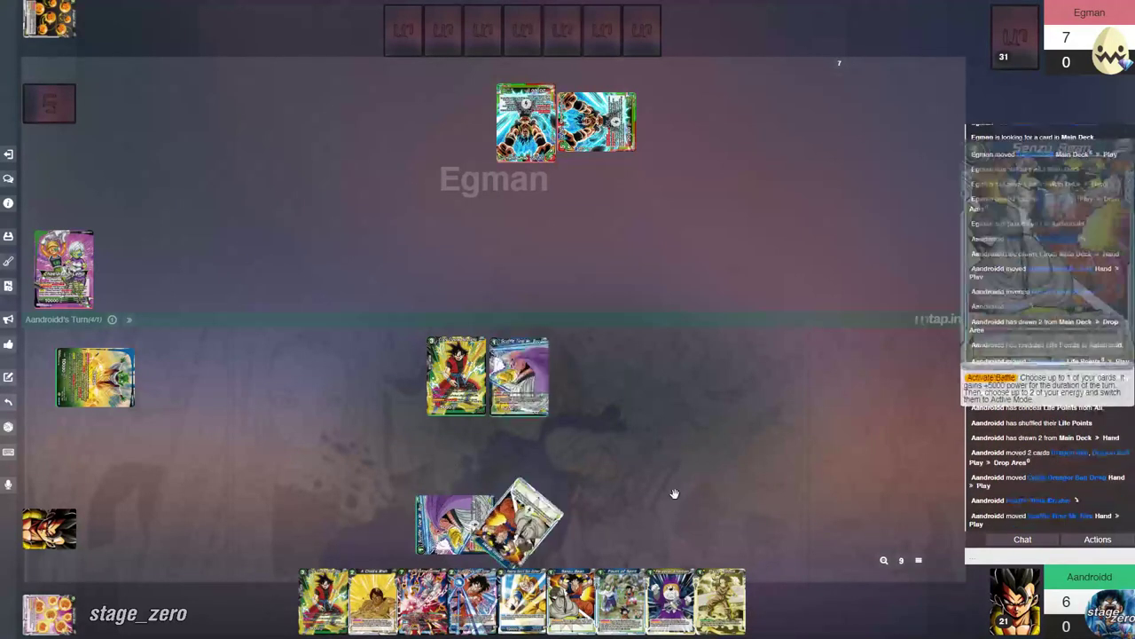
pyautogui.click(129, 319)
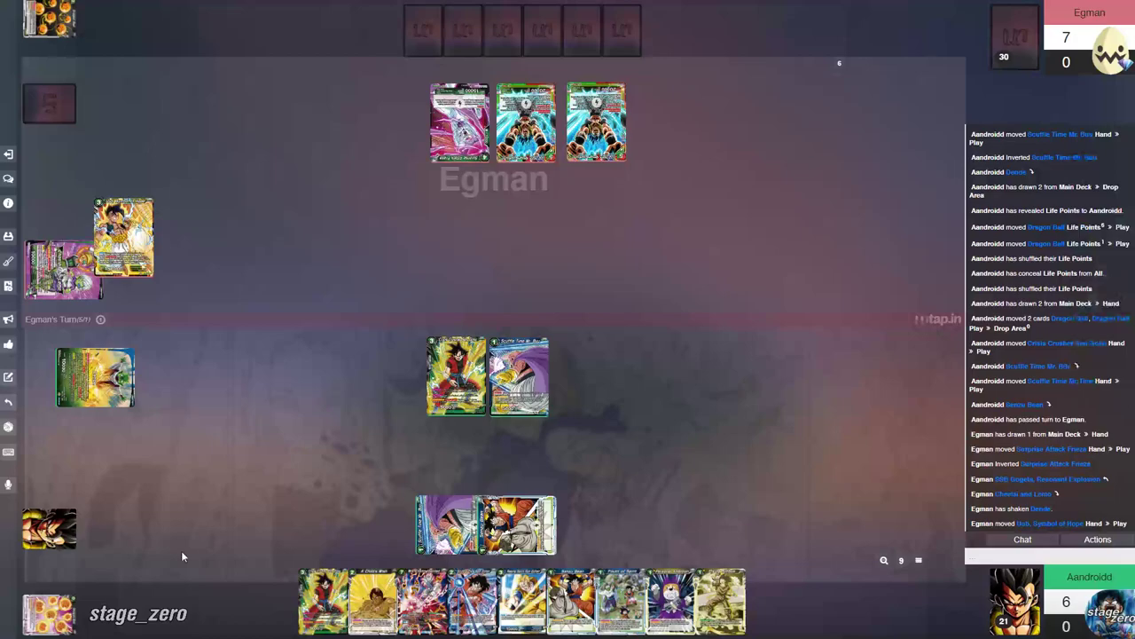
pyautogui.click(89, 531)
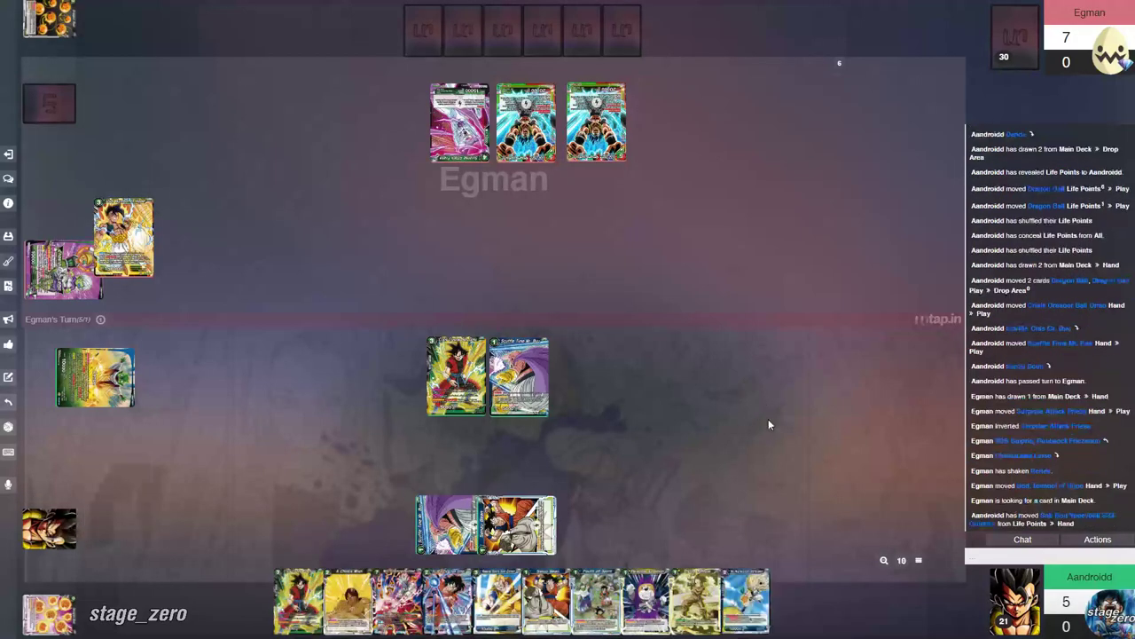
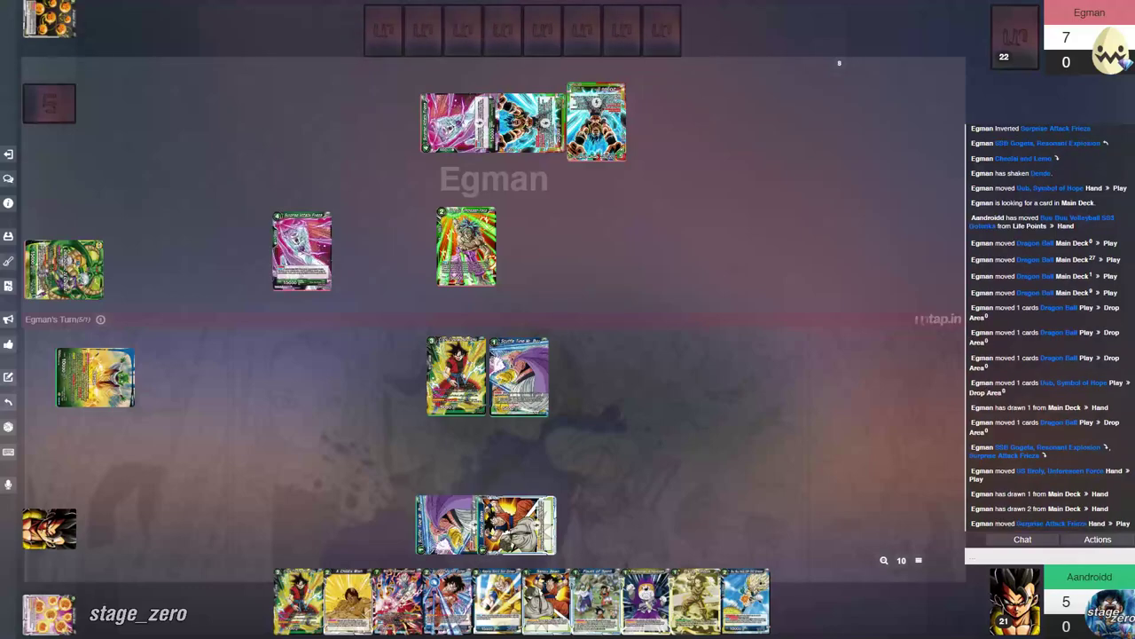
# Step: Move the Son Goku card from the battle area into the Drop Area
pyautogui.rightClick(461, 267)
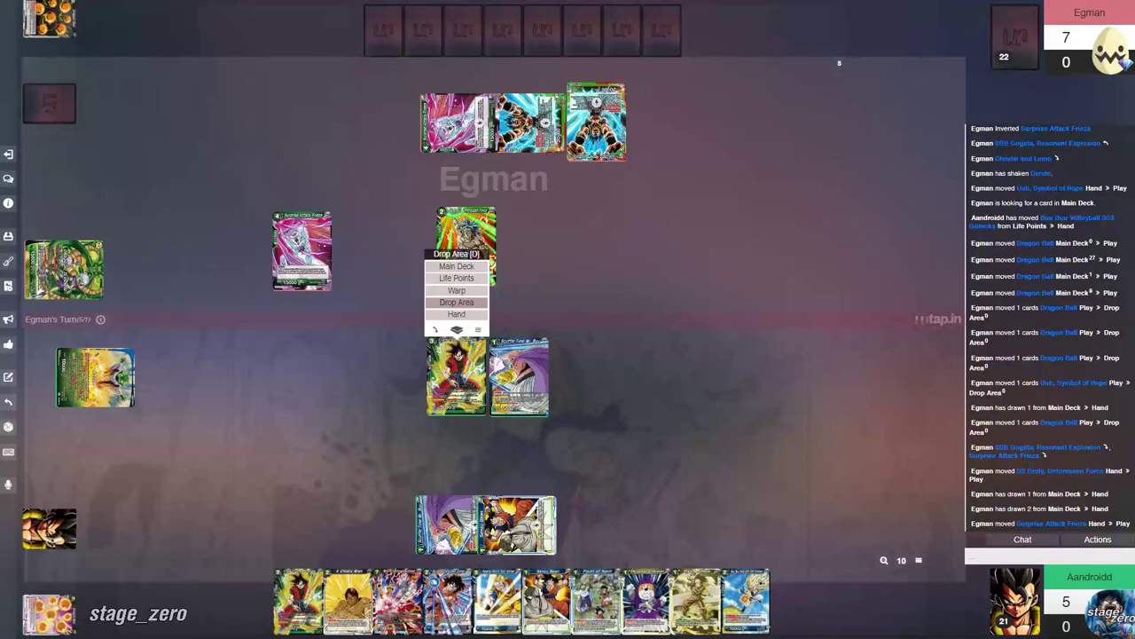
pyautogui.click(456, 302)
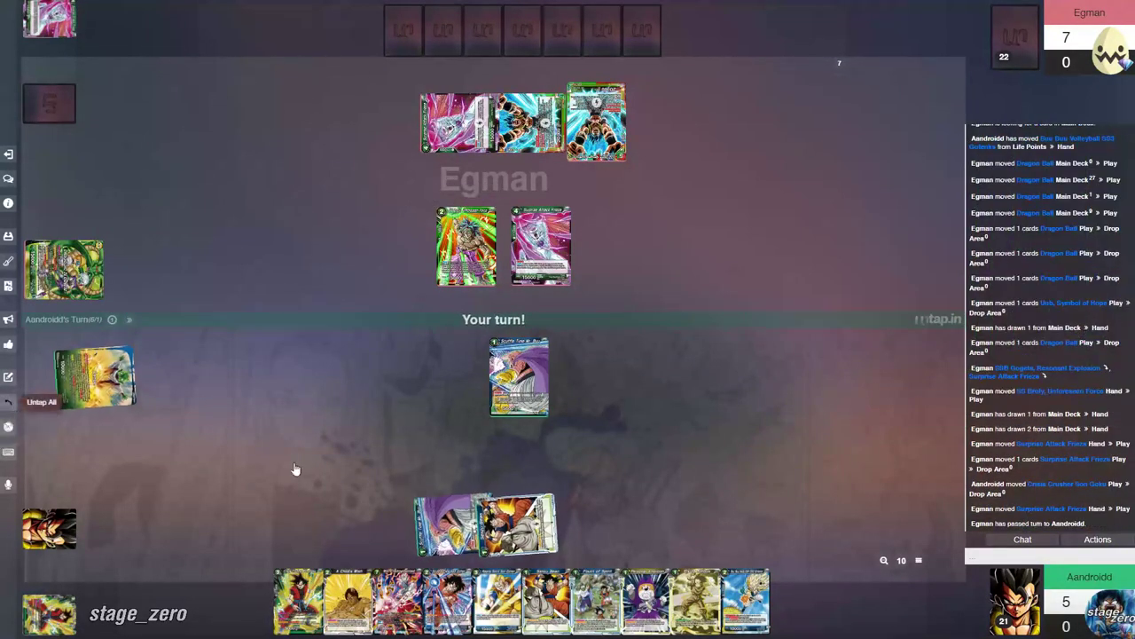
# Step: Draw a card for the turn and play Flying Nimbus onto the field
pyautogui.rightClick(1013, 599)
pyautogui.click(940, 525)
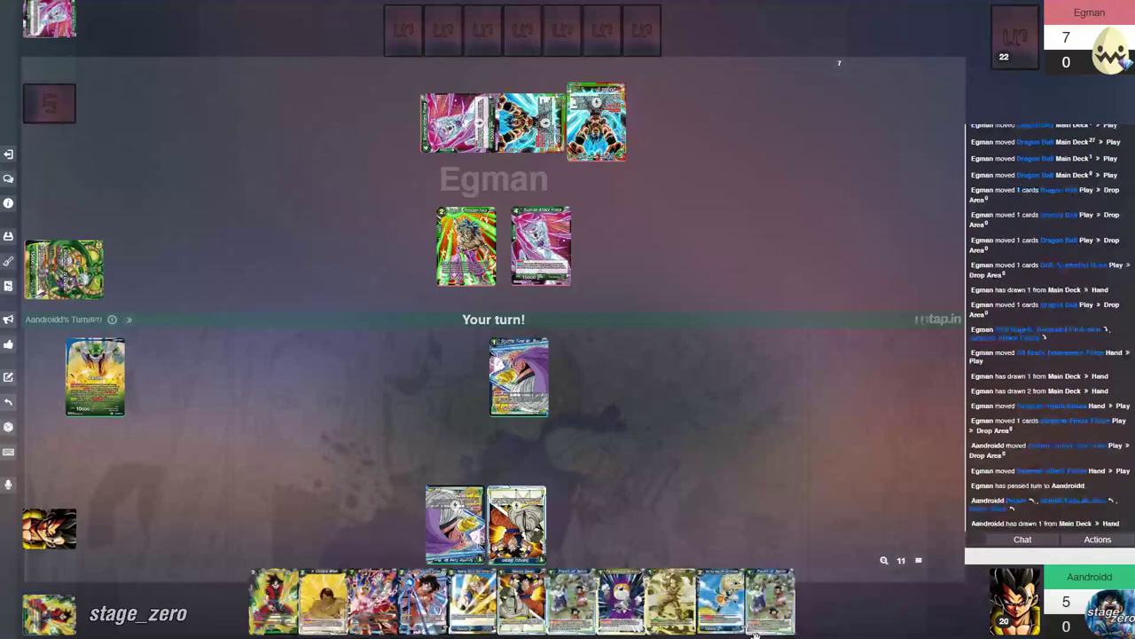
pyautogui.moveTo(774, 594); pyautogui.dragTo(621, 599)
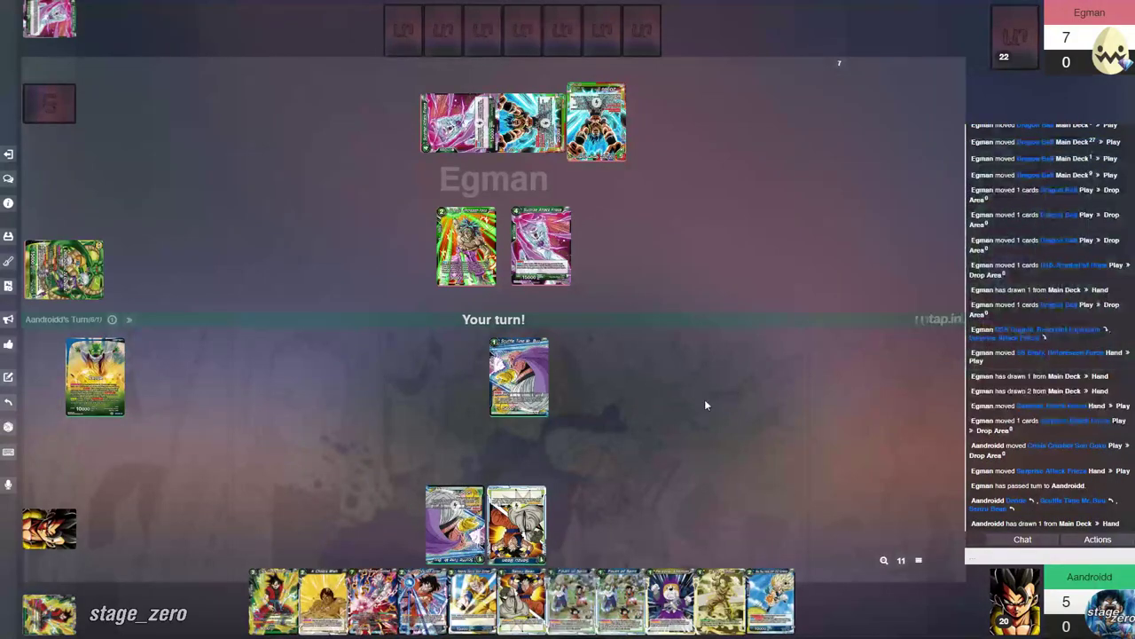
pyautogui.moveTo(714, 608); pyautogui.dragTo(388, 525)
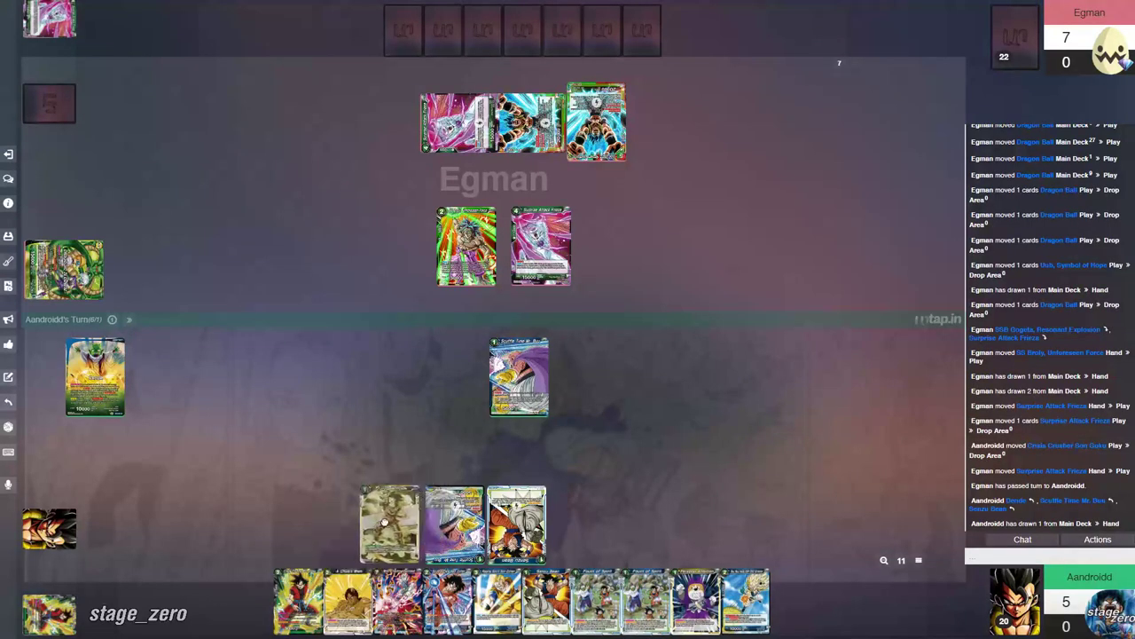
# Step: Rotate Dende for its skill and send the top 2 deck cards to the Drop Area
pyautogui.rightClick(390, 496)
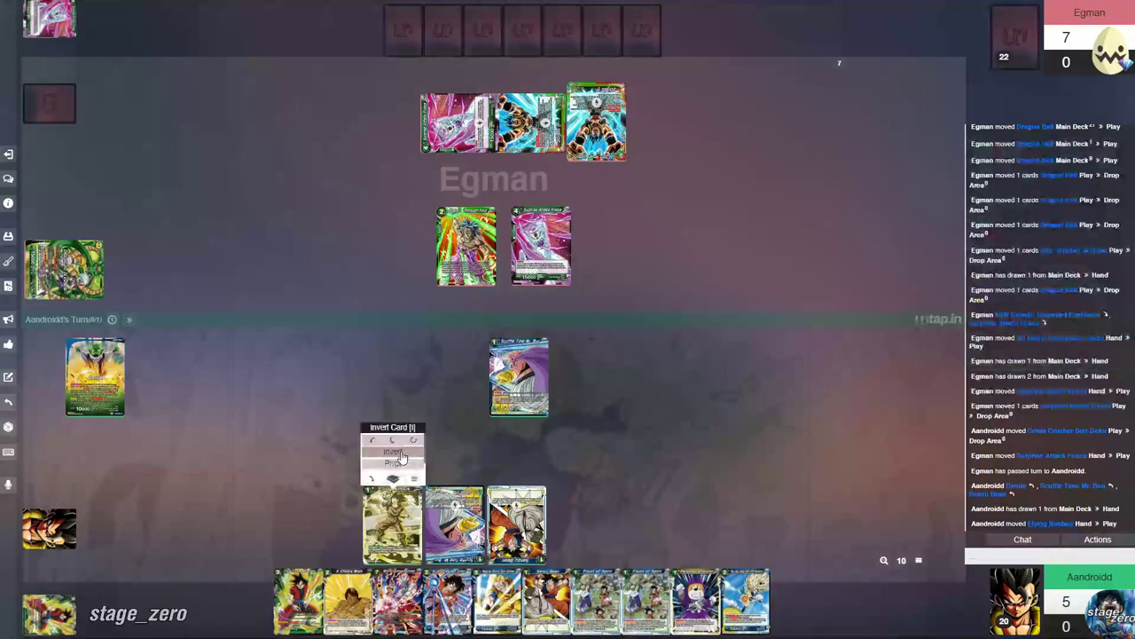
pyautogui.click(94, 377)
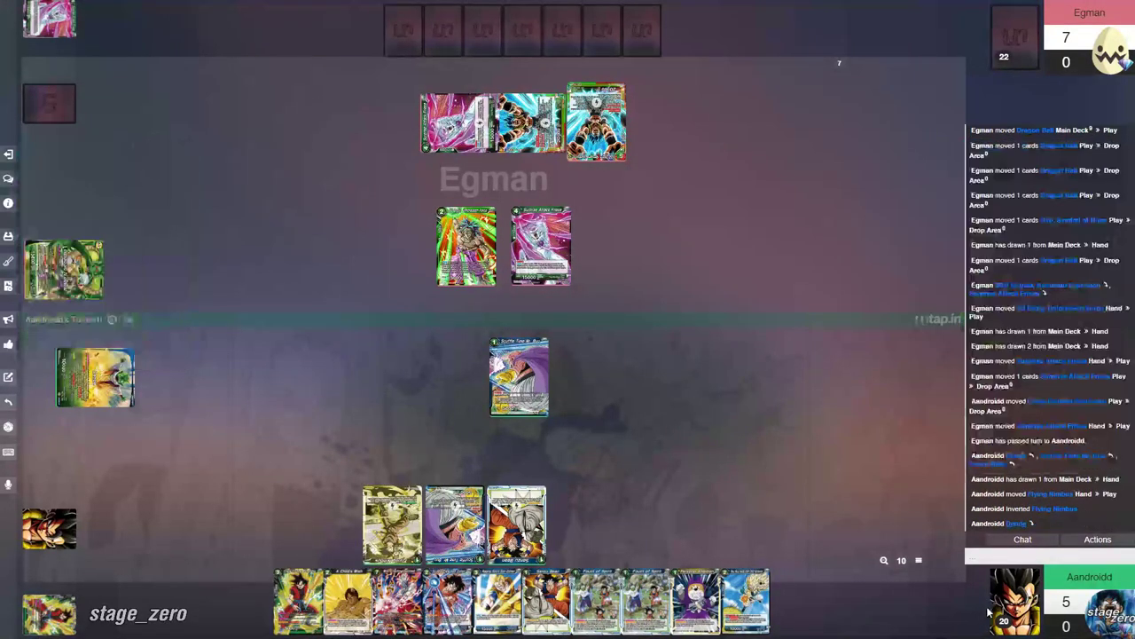
pyautogui.click(956, 550)
pyautogui.click(951, 557)
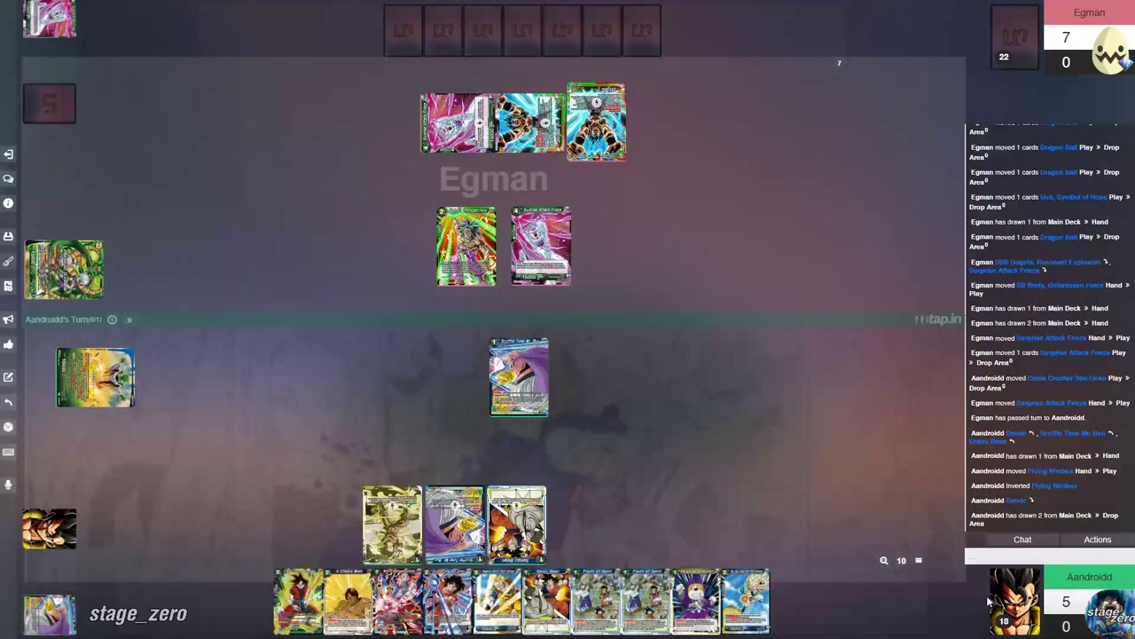
# Step: Fetch two Dragon Balls from the deck, shuffle, draw 2 cards, then drop both Dragon Balls
pyautogui.click(955, 586)
pyautogui.moveTo(435, 612); pyautogui.dragTo(611, 343)
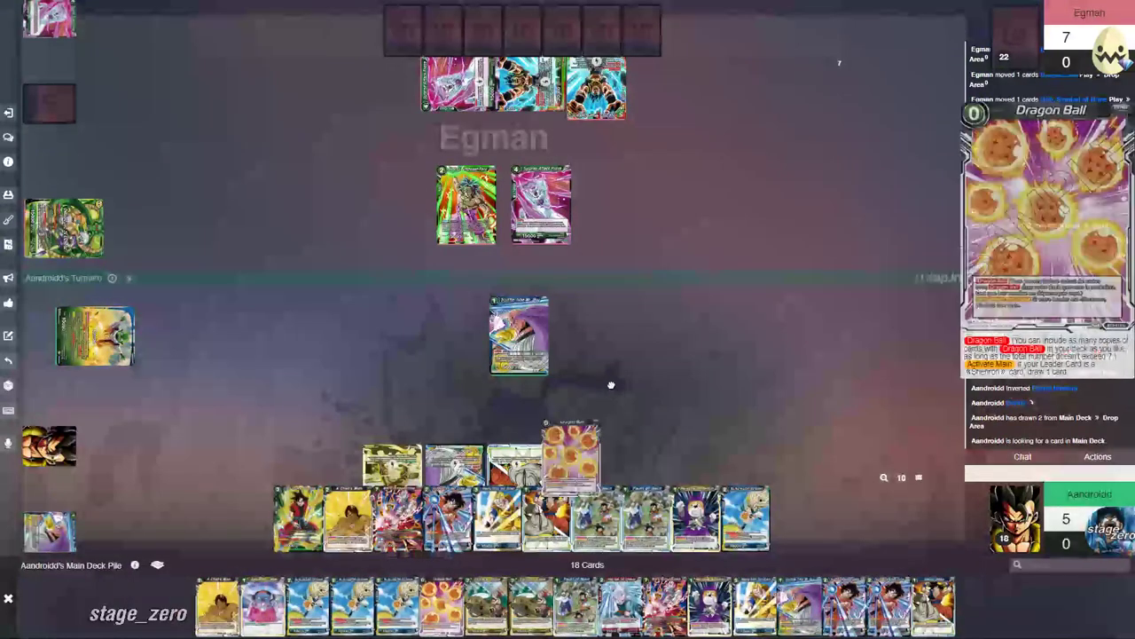
pyautogui.moveTo(461, 586); pyautogui.dragTo(640, 345)
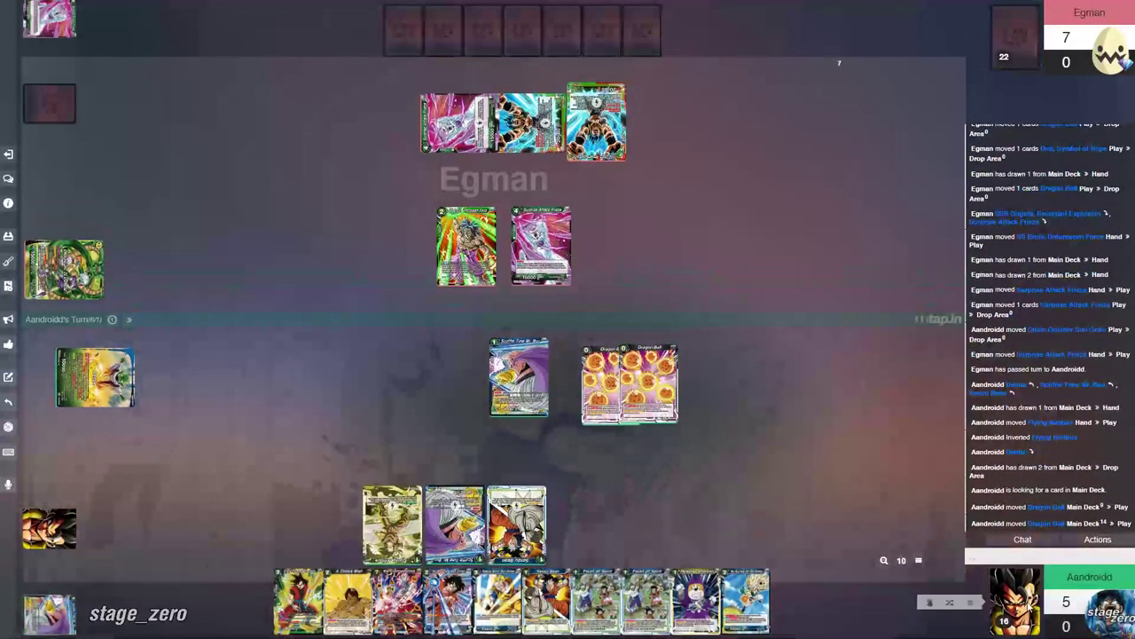
pyautogui.click(956, 603)
pyautogui.moveTo(934, 599)
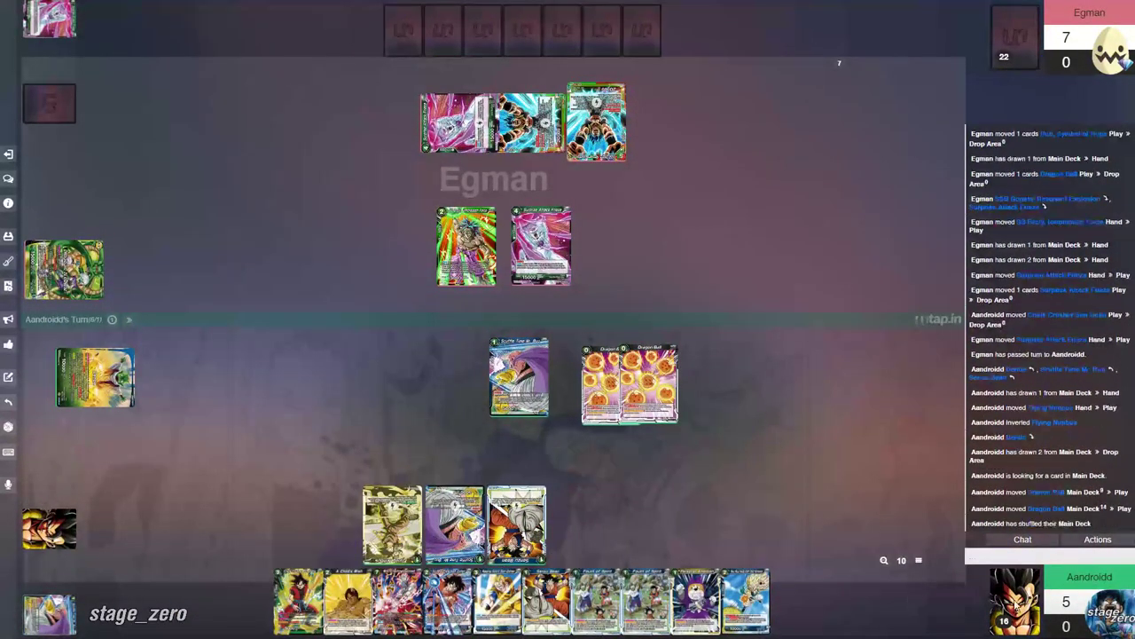
pyautogui.click(941, 588)
pyautogui.write('2')
pyautogui.press('Return')
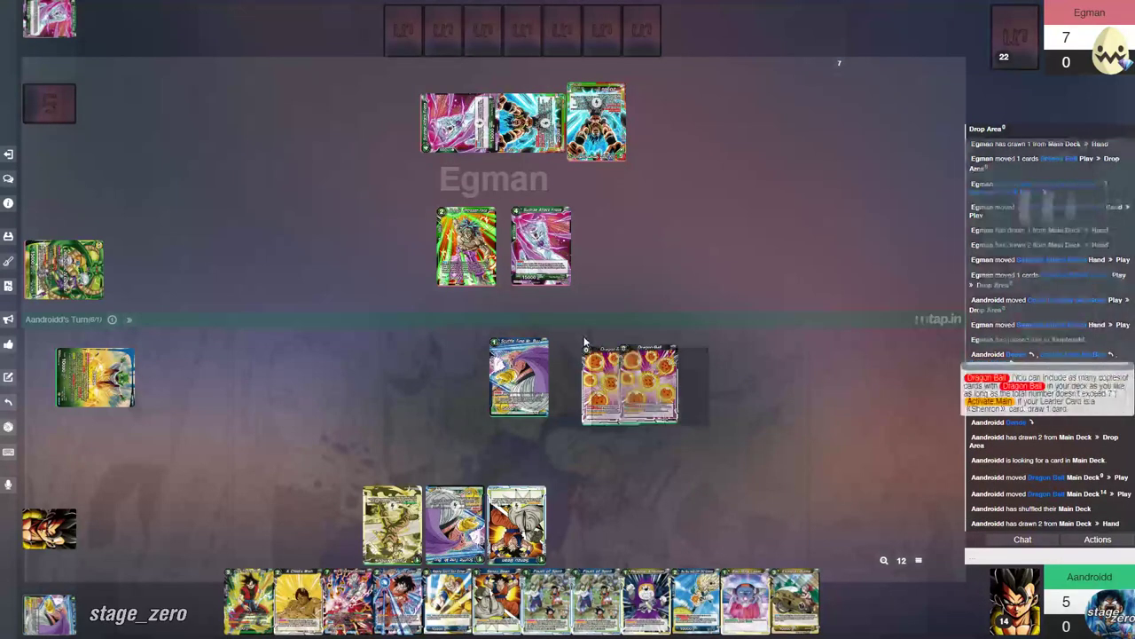
pyautogui.click(646, 348)
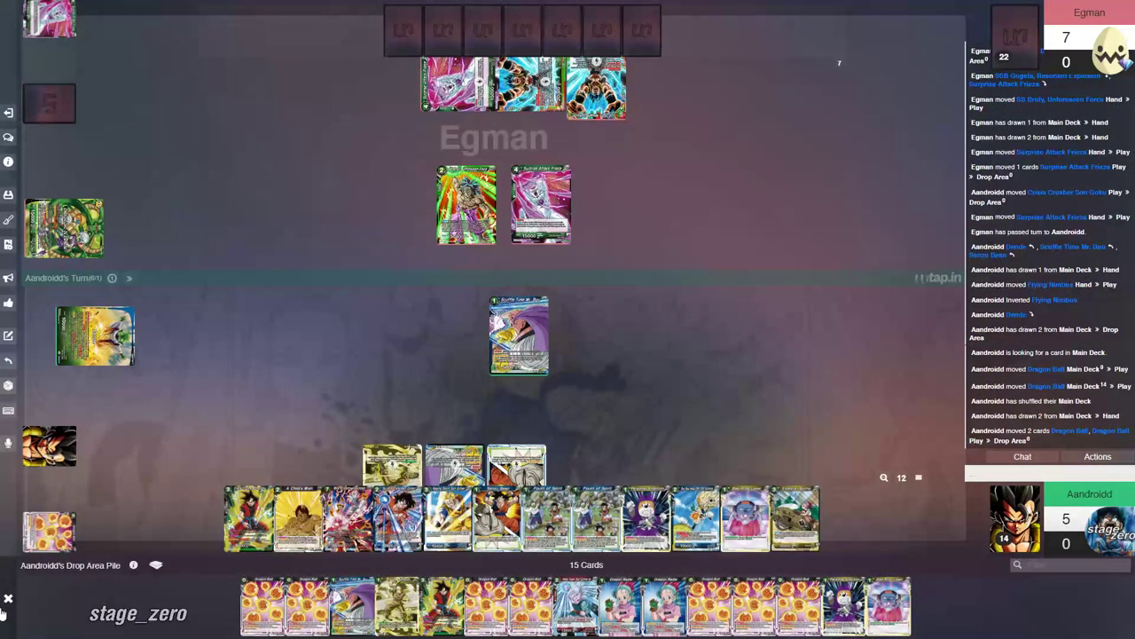
pyautogui.click(7, 600)
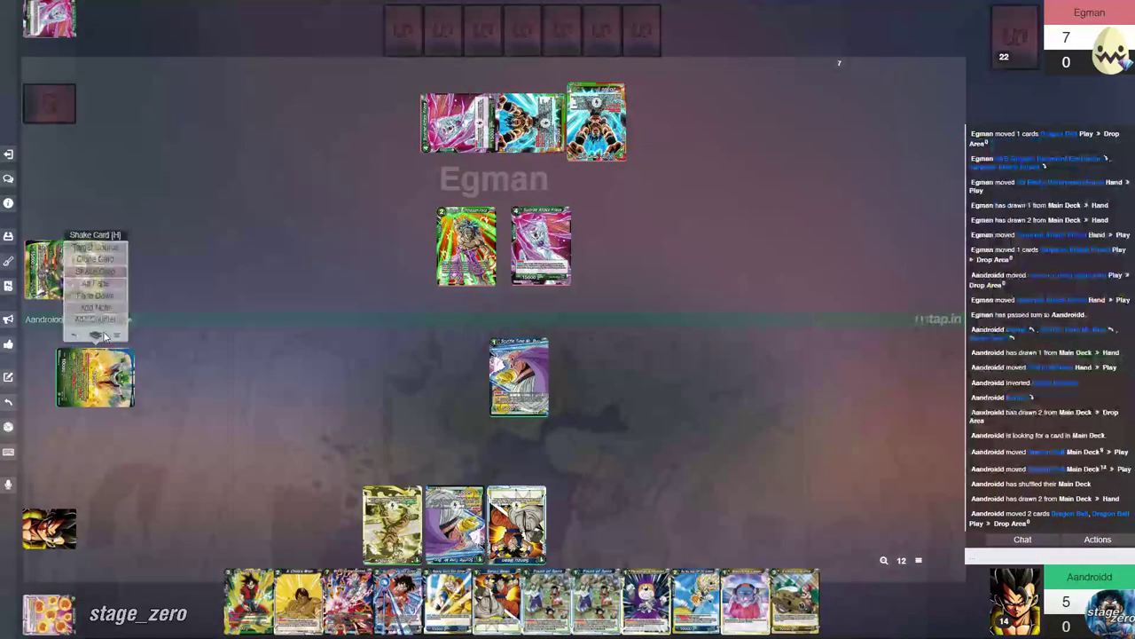
pyautogui.press('h')
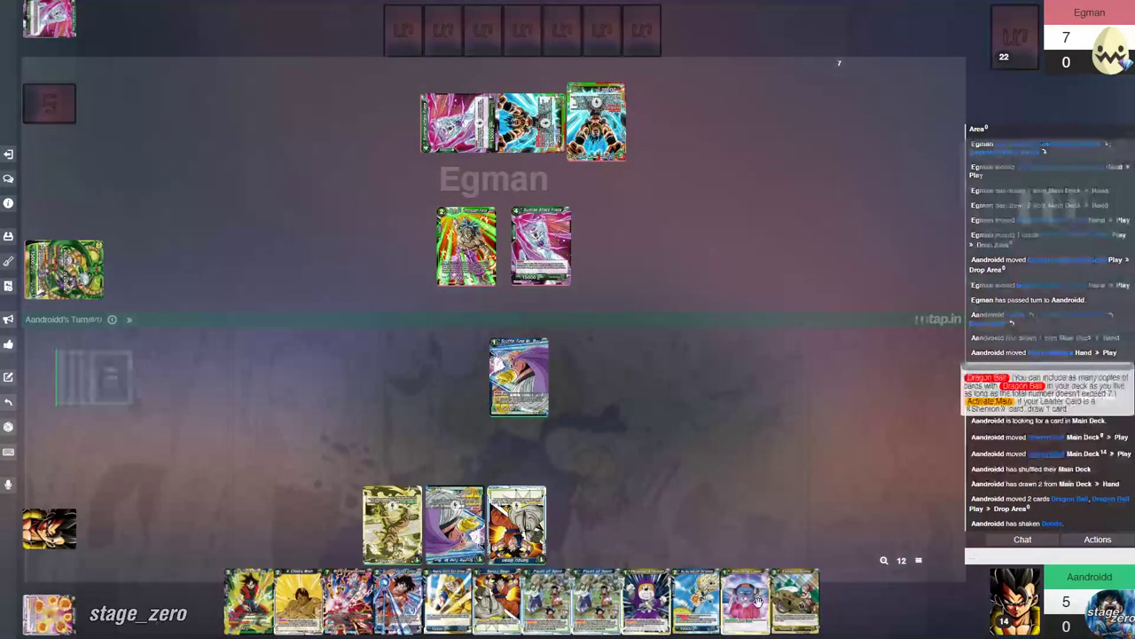
# Step: Play two Personal Ambition cards from the Drop Area, draw one, then discard both Ambitions
pyautogui.click(49, 613)
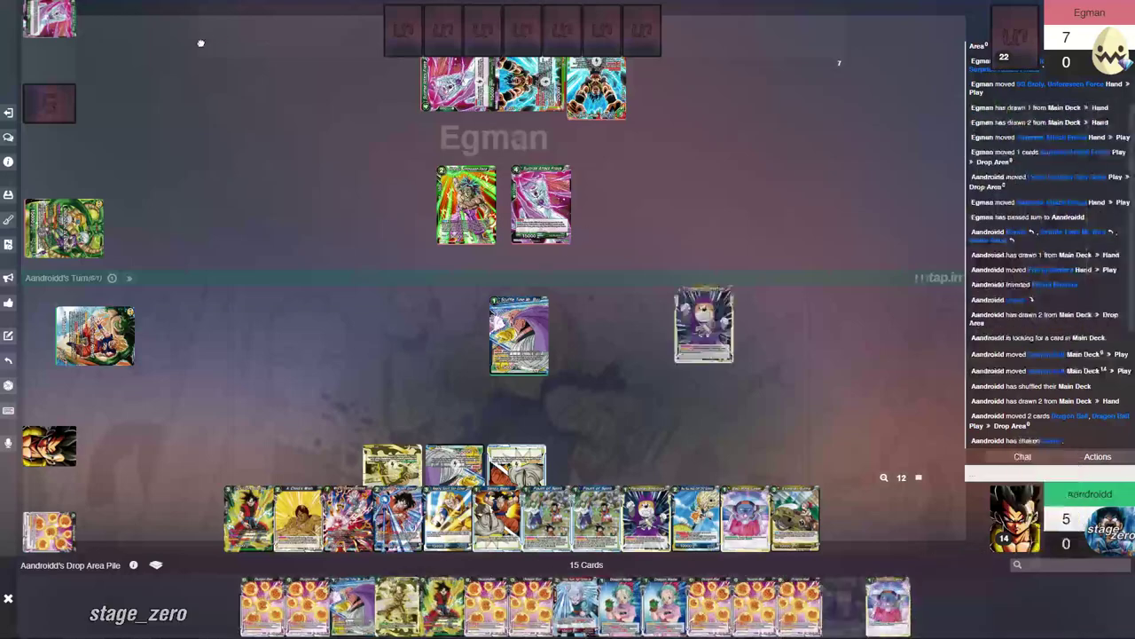
pyautogui.moveTo(704, 324); pyautogui.dragTo(710, 330)
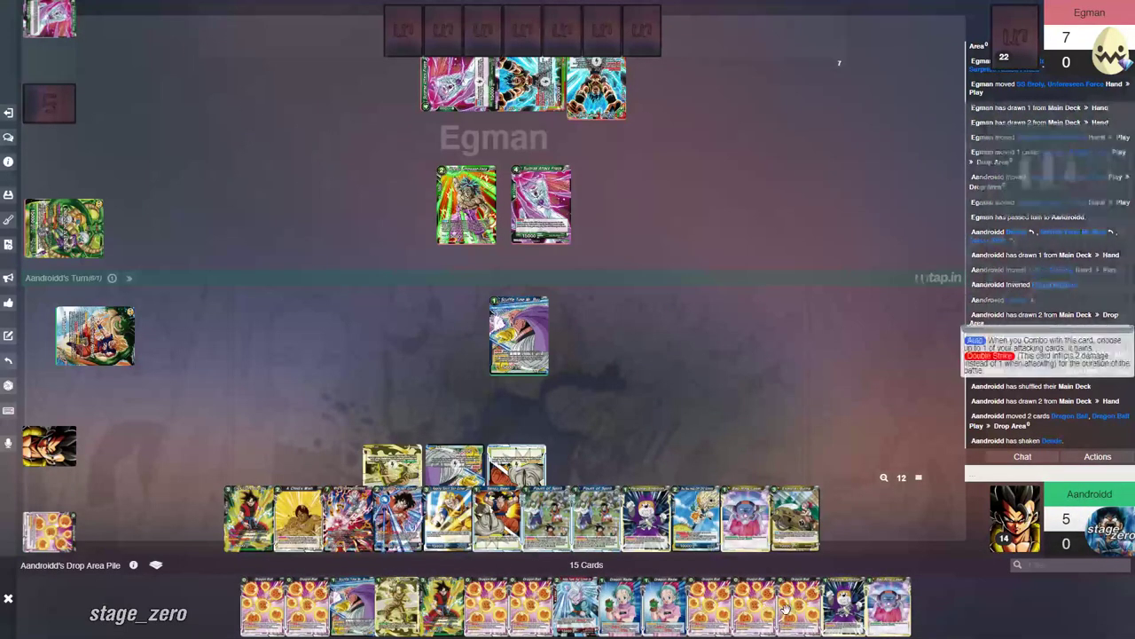
pyautogui.moveTo(843, 607); pyautogui.dragTo(365, 351)
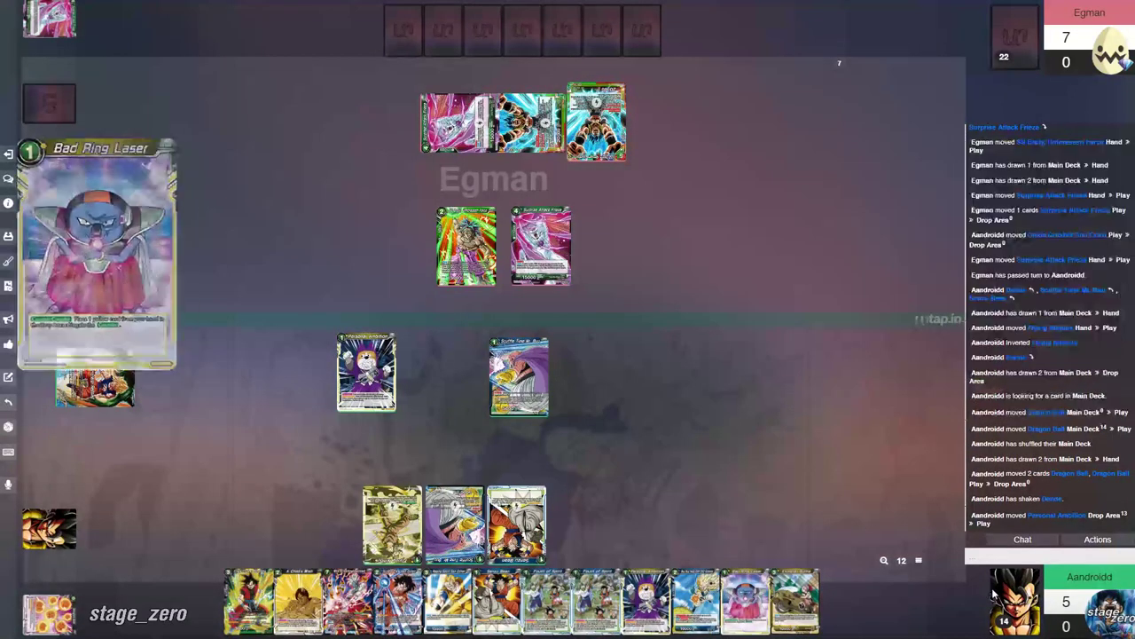
pyautogui.moveTo(621, 595); pyautogui.dragTo(396, 372)
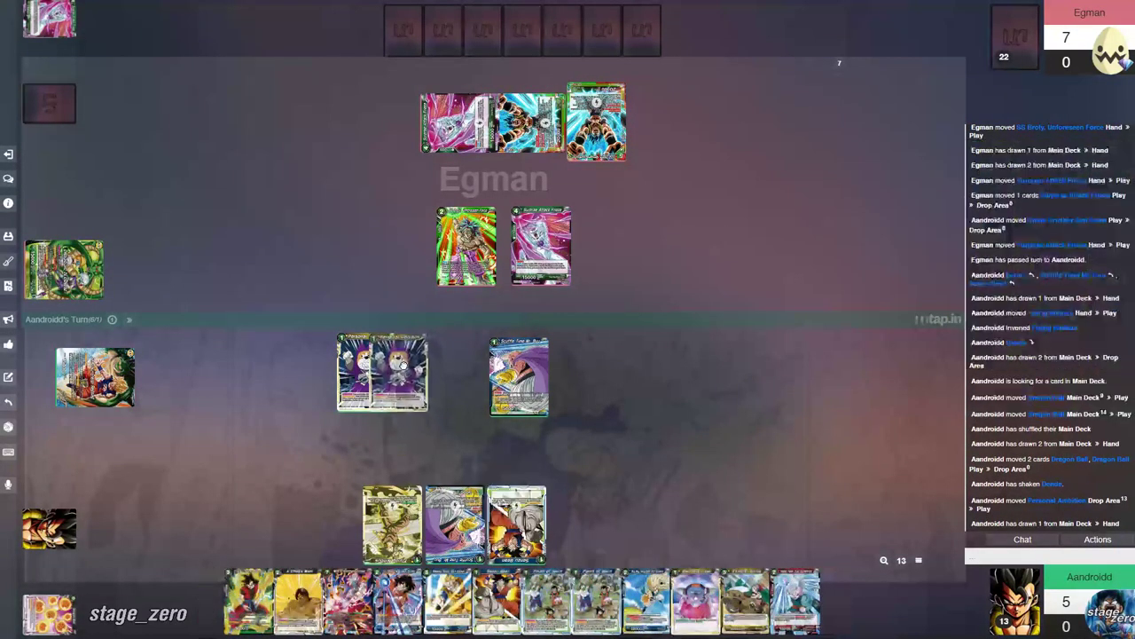
pyautogui.press('d')
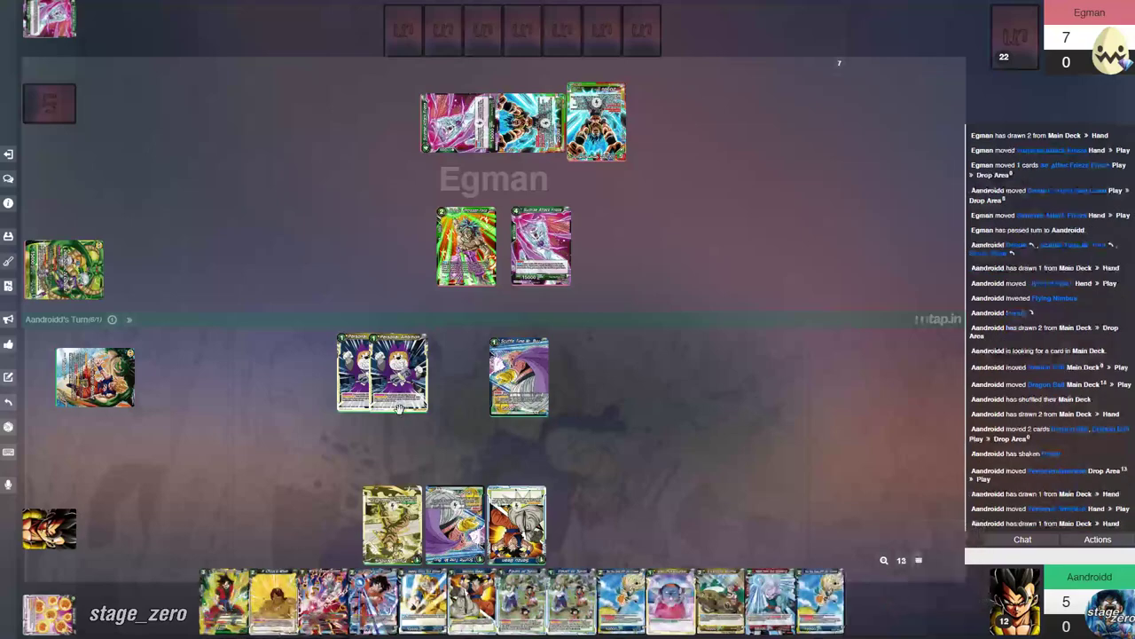
pyautogui.rightClick(388, 377)
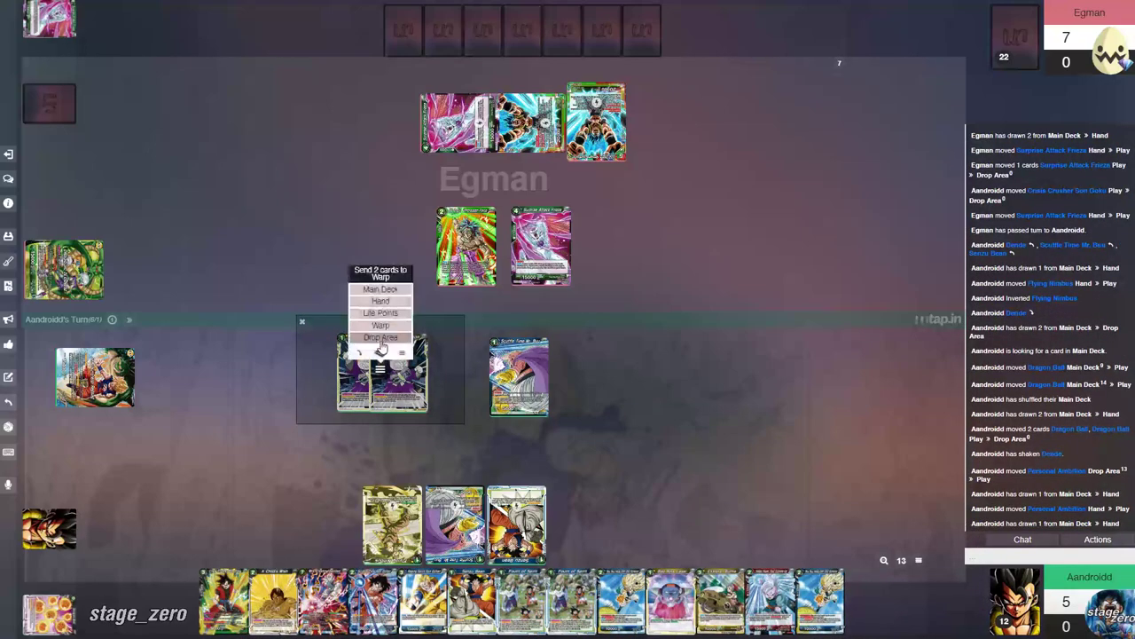
pyautogui.click(382, 339)
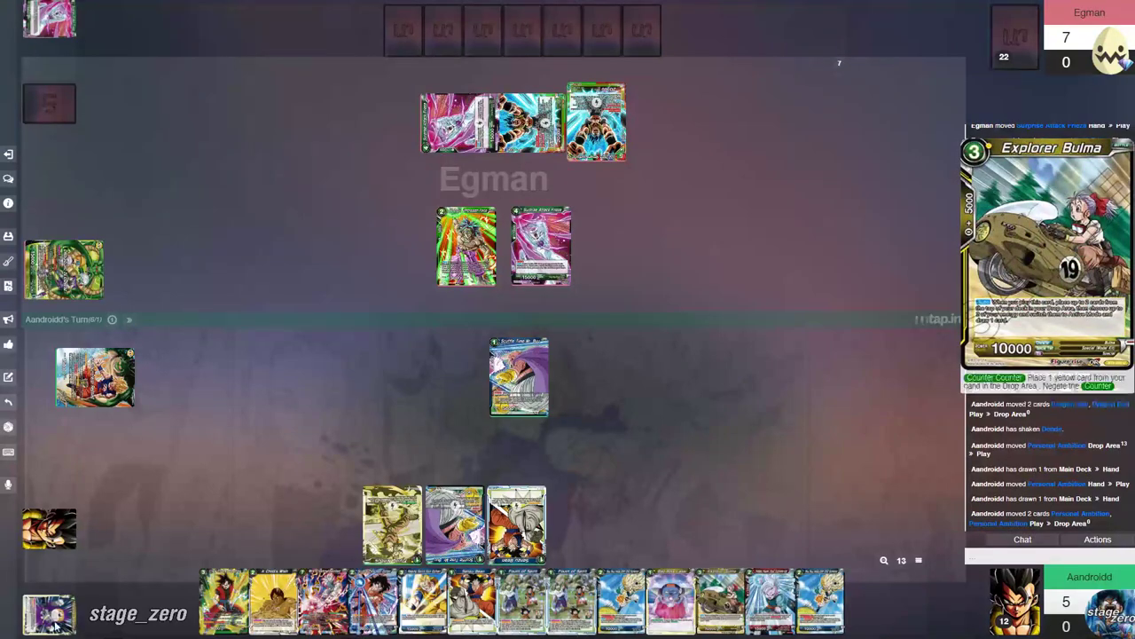
pyautogui.moveTo(709, 599)
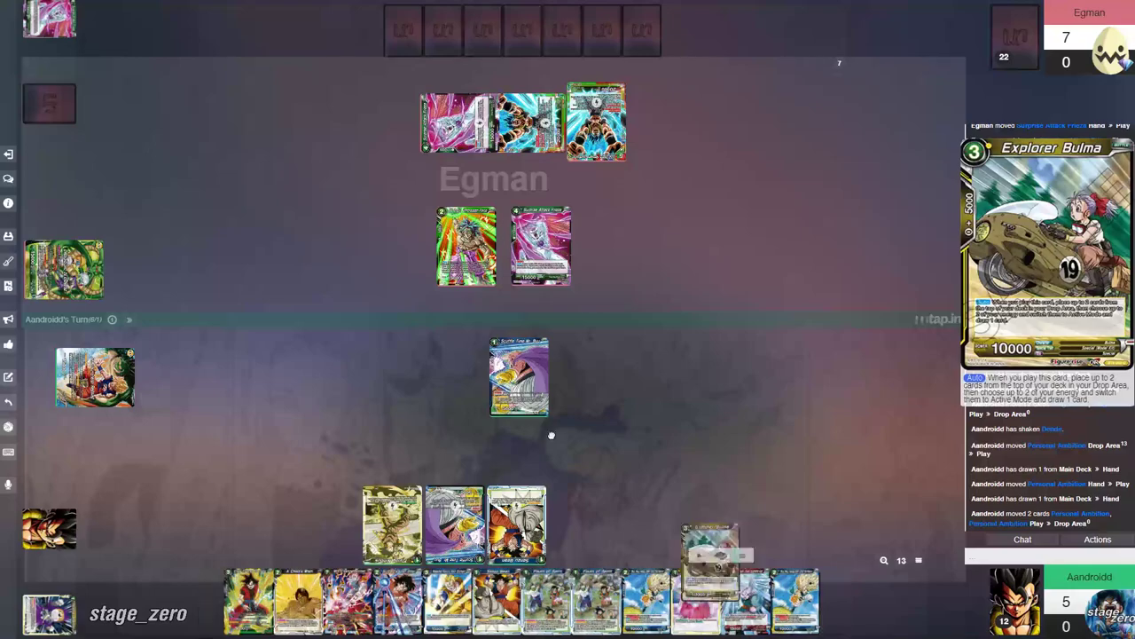
# Step: Play Explorer Bulma, paying by resting Scuffle Time Mr. Buu, and shake Bulma for its skill
pyautogui.moveTo(713, 607); pyautogui.dragTo(434, 375)
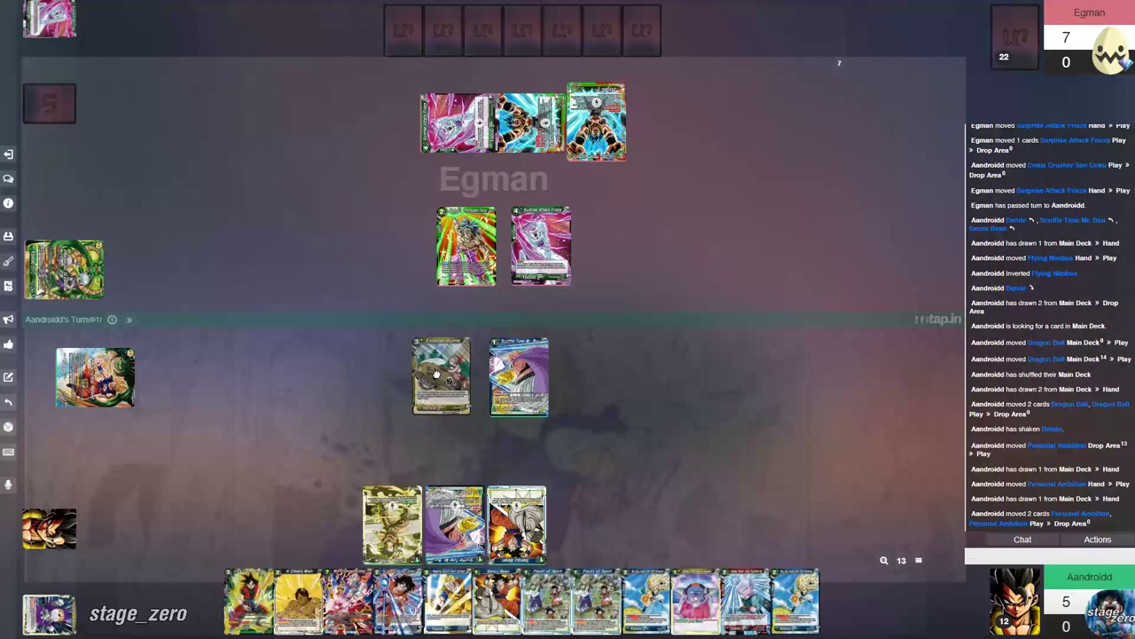
pyautogui.click(454, 523)
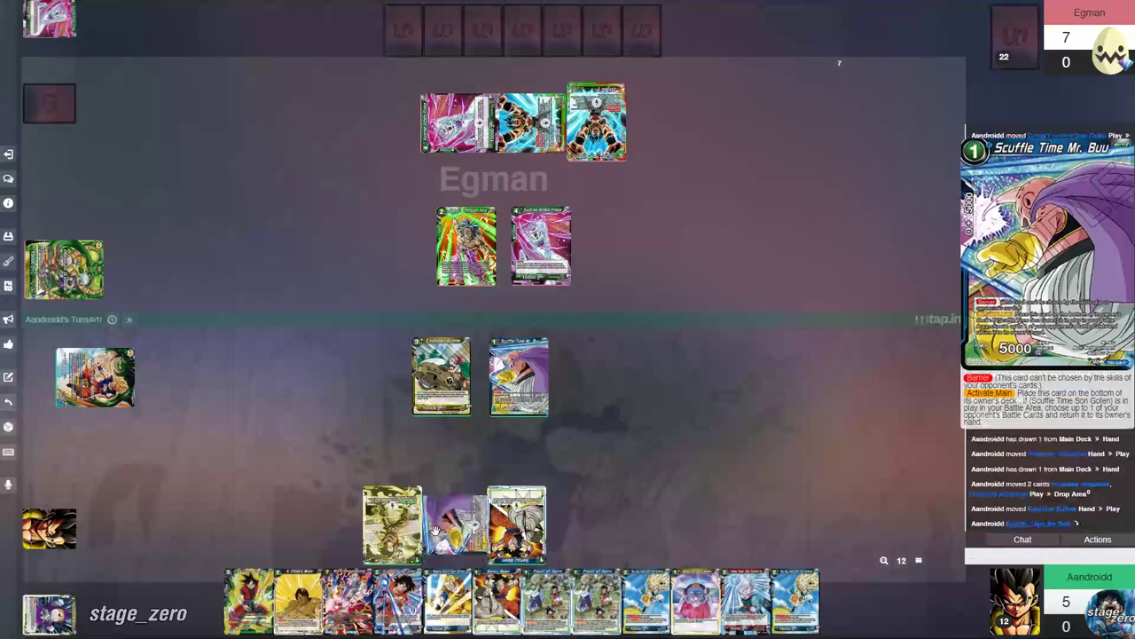
pyautogui.click(405, 532)
pyautogui.click(441, 330)
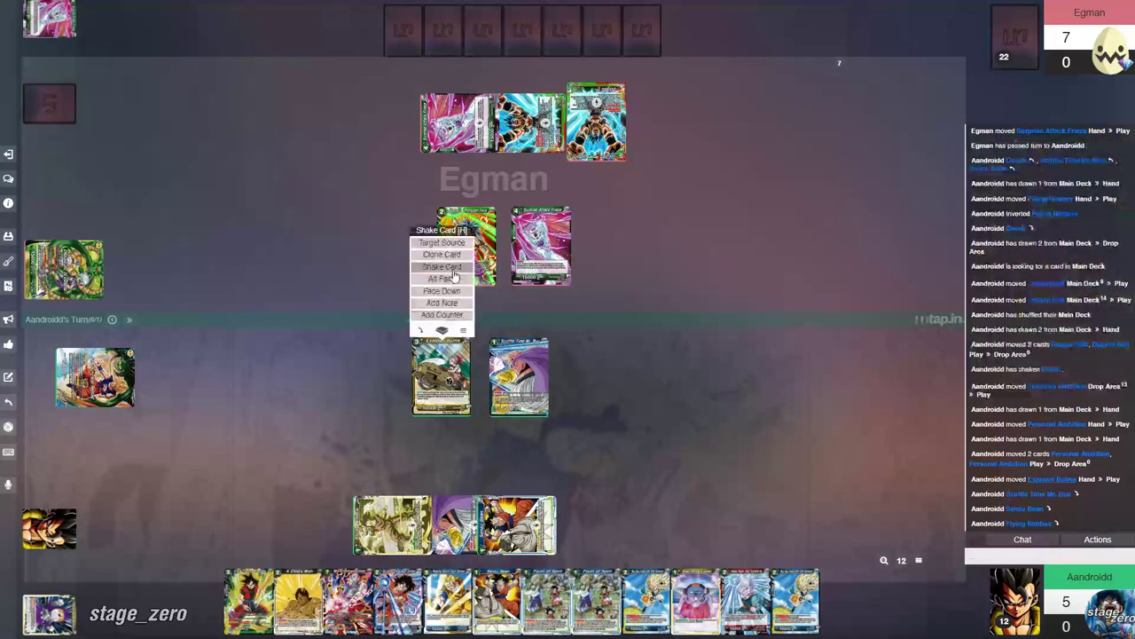
pyautogui.click(443, 266)
pyautogui.click(401, 514)
# Step: Draw Scuffle Time Son Goten, play it beside Mr. Buu, and rest Mr. Buu and Flying Nimbus
pyautogui.click(454, 526)
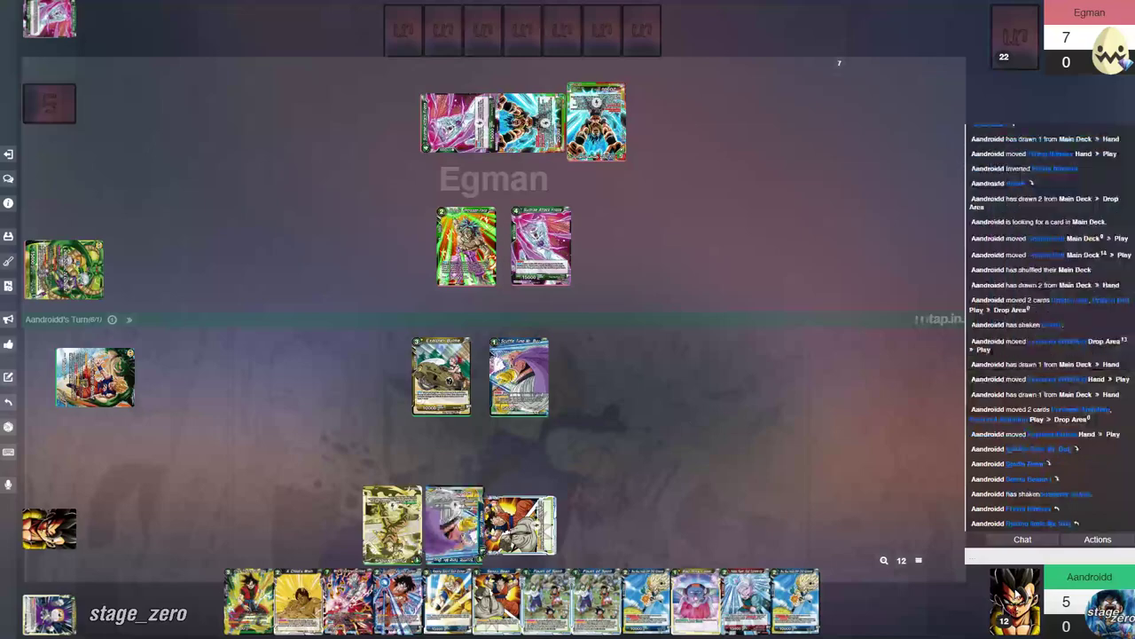
pyautogui.press('d')
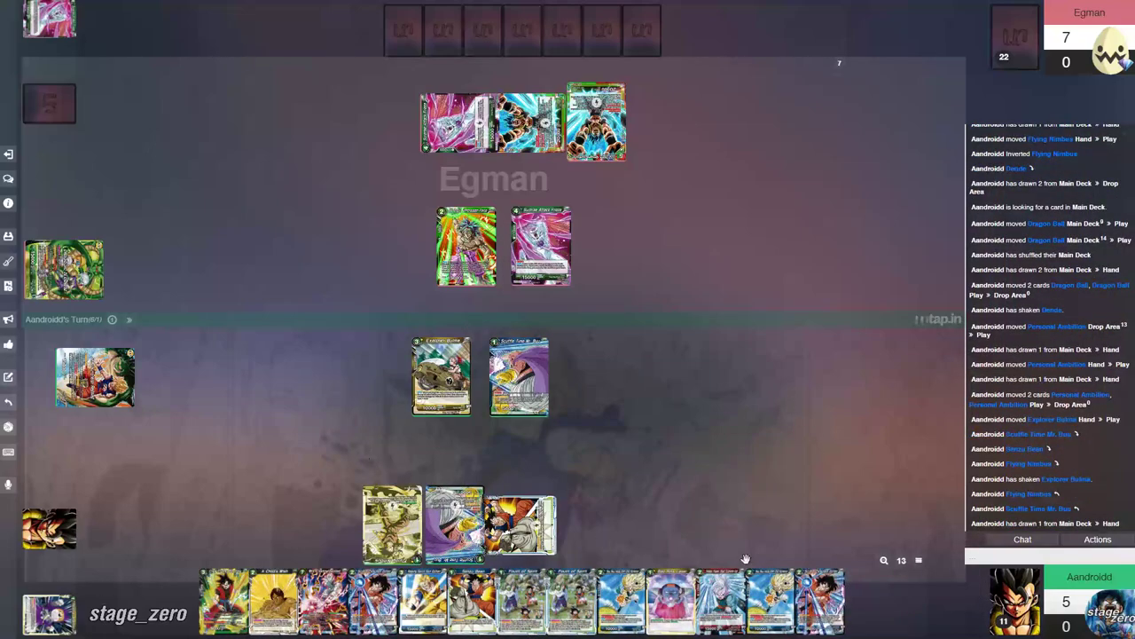
pyautogui.moveTo(745, 564); pyautogui.dragTo(584, 372)
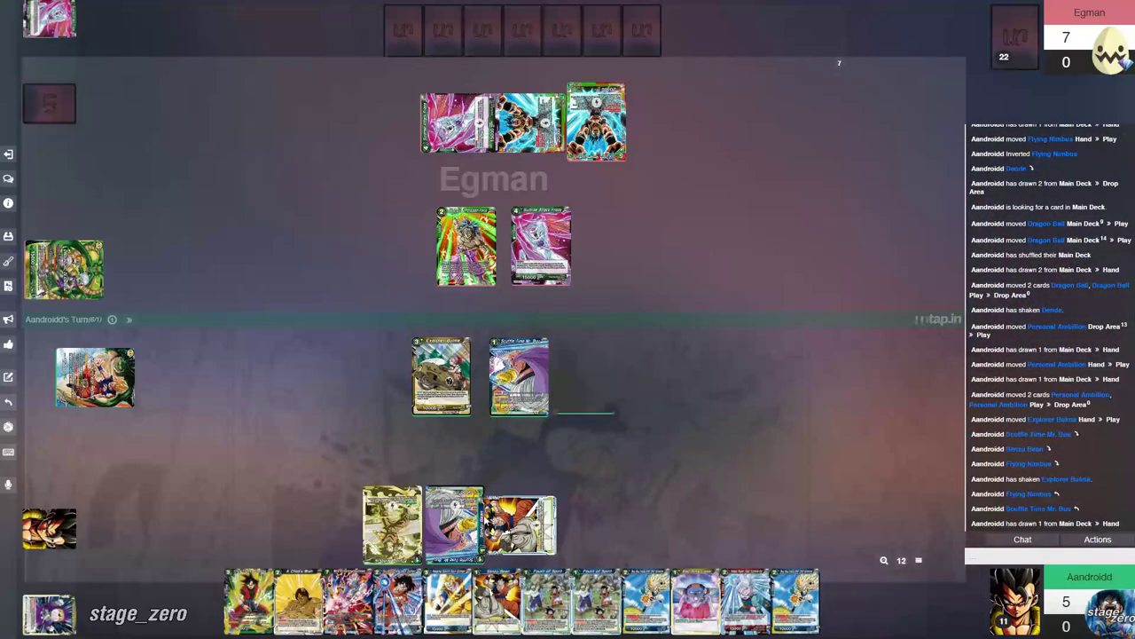
pyautogui.click(454, 514)
pyautogui.click(417, 515)
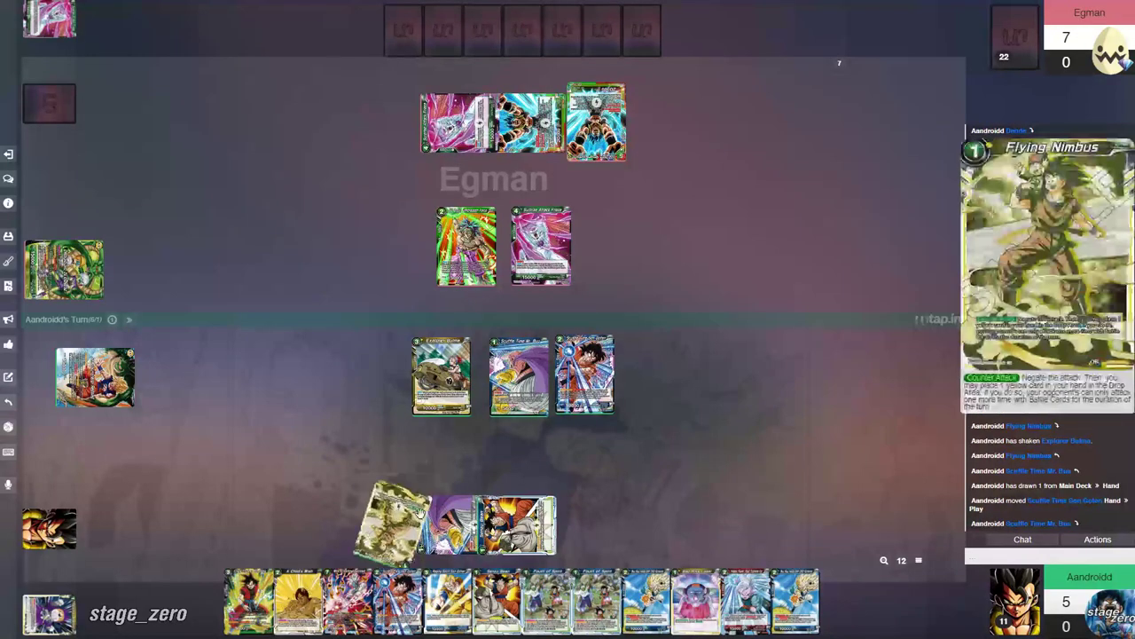
pyautogui.click(584, 373)
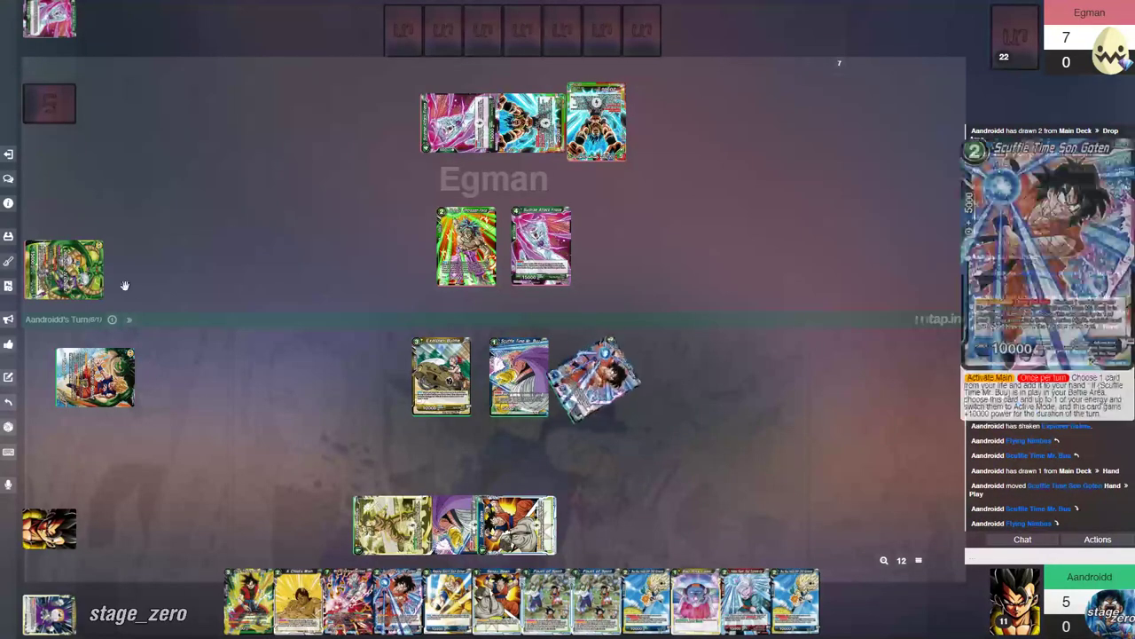
pyautogui.click(64, 266)
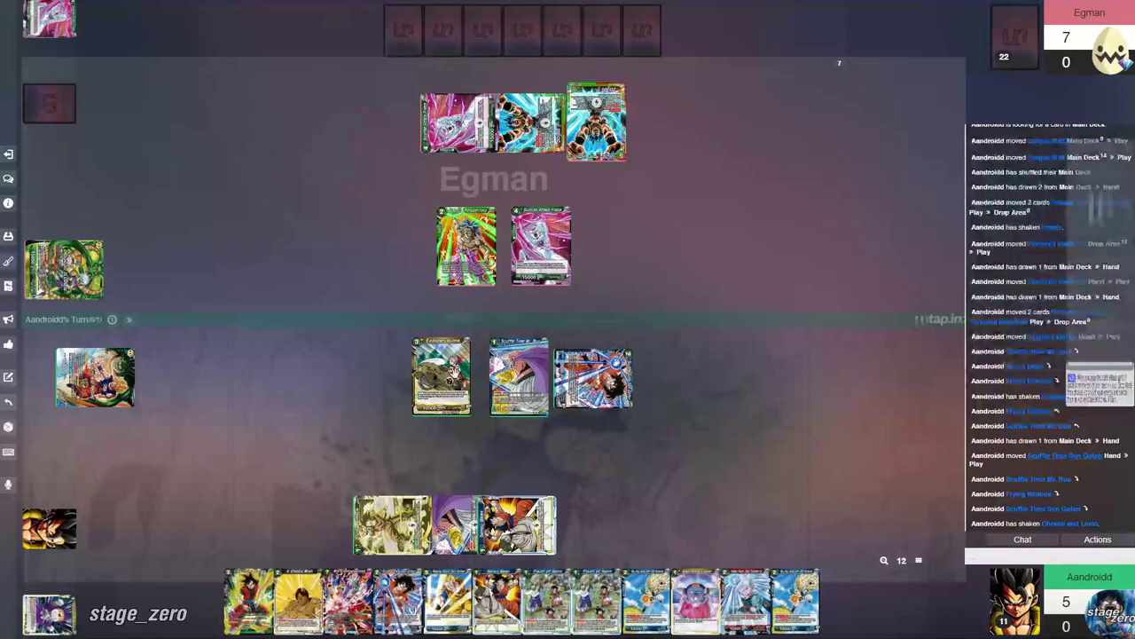
# Step: Send Explorer Bulma to the Drop Area and shake Son Goten to announce its ability
pyautogui.moveTo(441, 376); pyautogui.dragTo(629, 358)
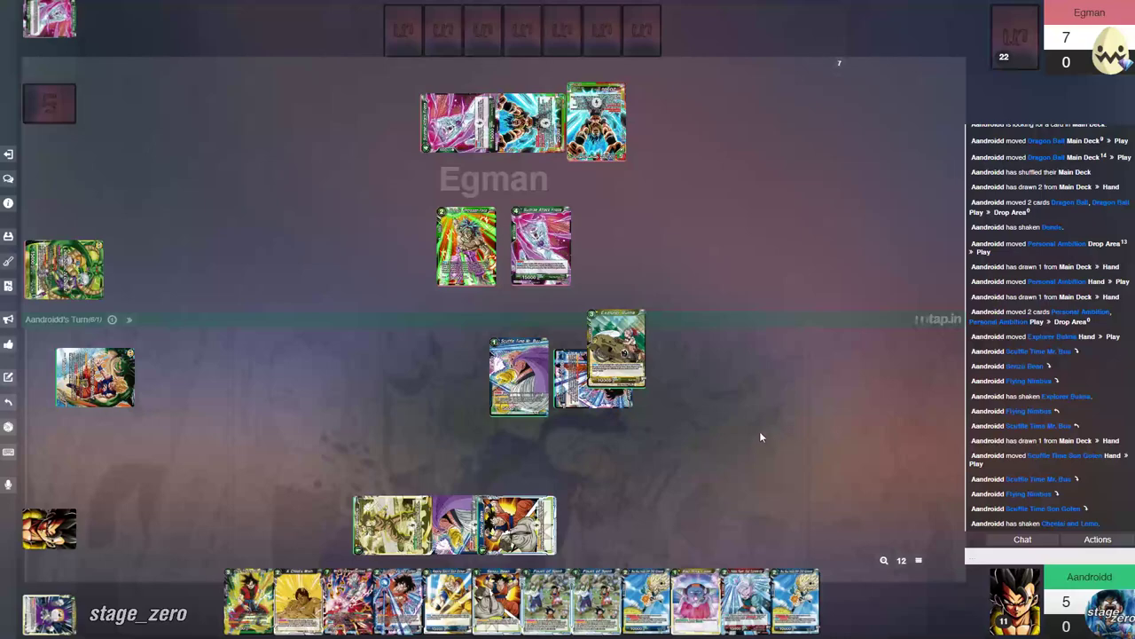
pyautogui.rightClick(621, 355)
pyautogui.click(615, 233)
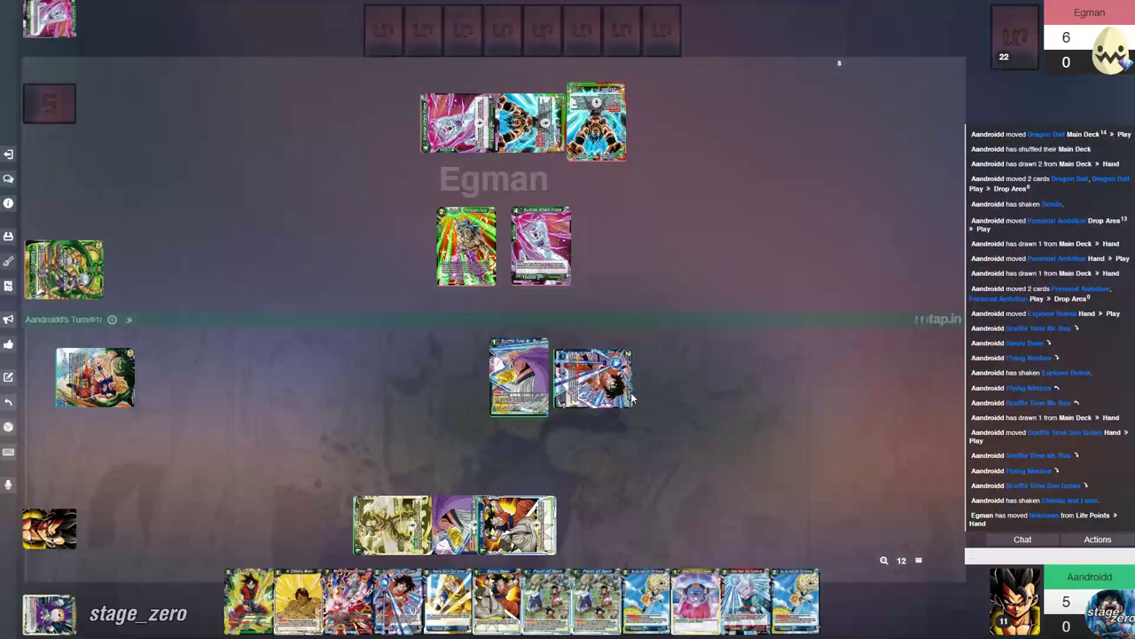
pyautogui.rightClick(621, 390)
pyautogui.click(595, 297)
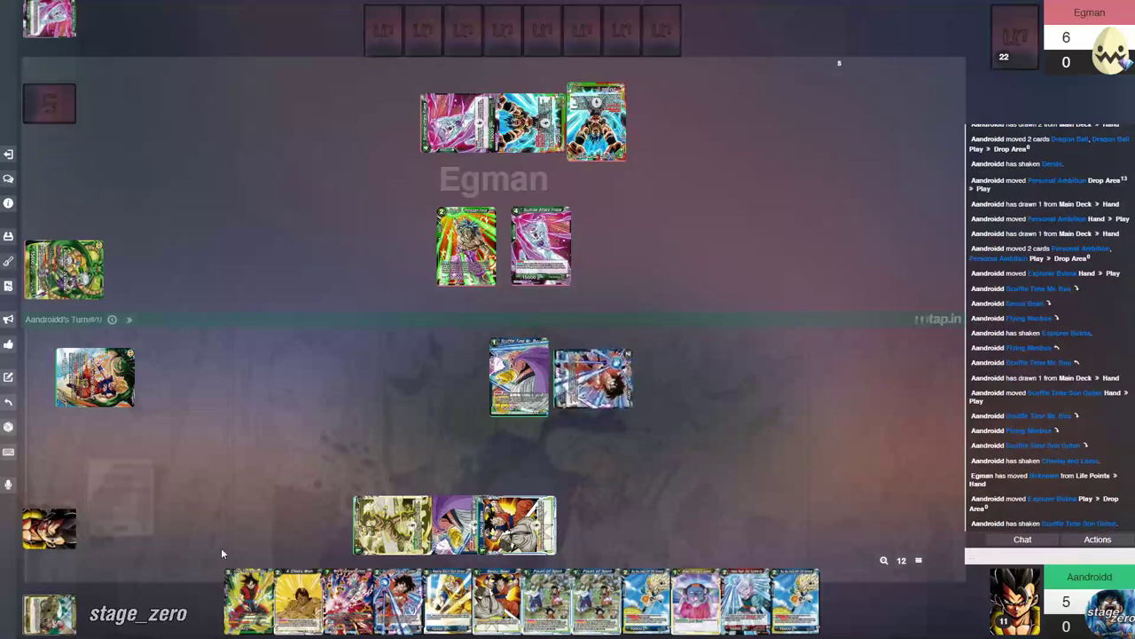
# Step: Take a life card into hand, rest Son Goten, and add a counter to it
pyautogui.moveTo(120, 496); pyautogui.dragTo(266, 603)
pyautogui.click(516, 524)
pyautogui.click(592, 377)
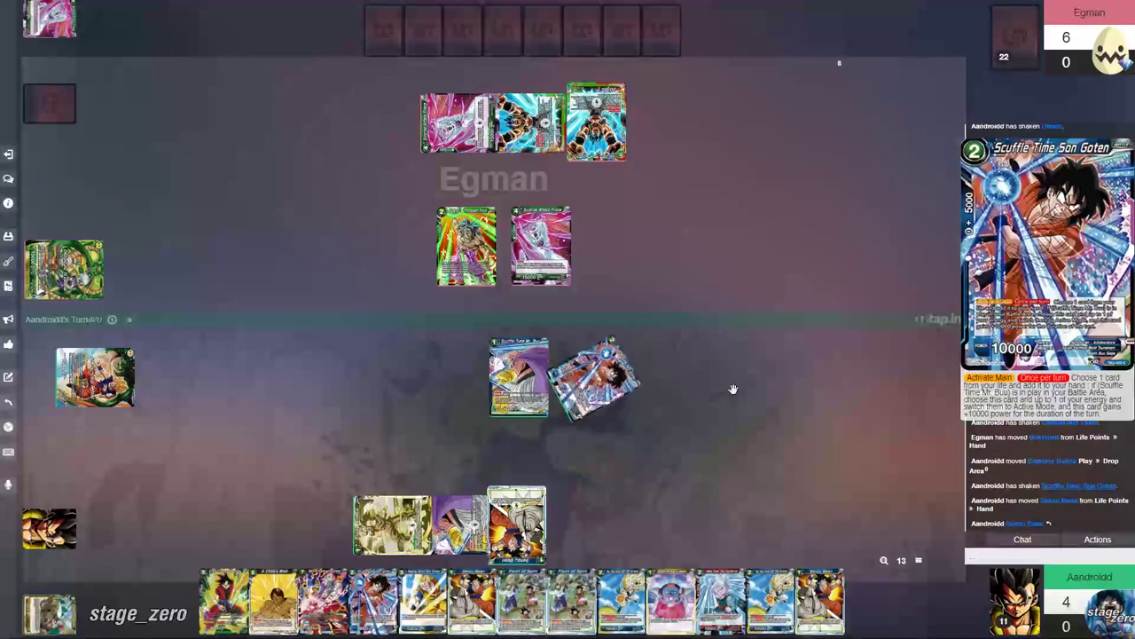
pyautogui.rightClick(612, 351)
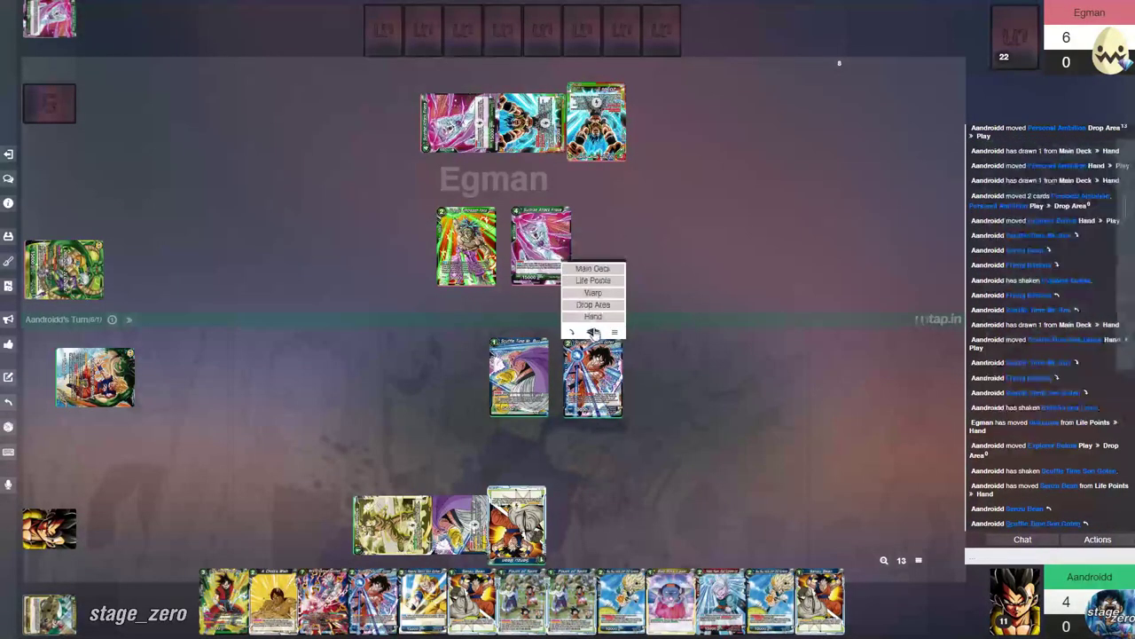
pyautogui.click(594, 316)
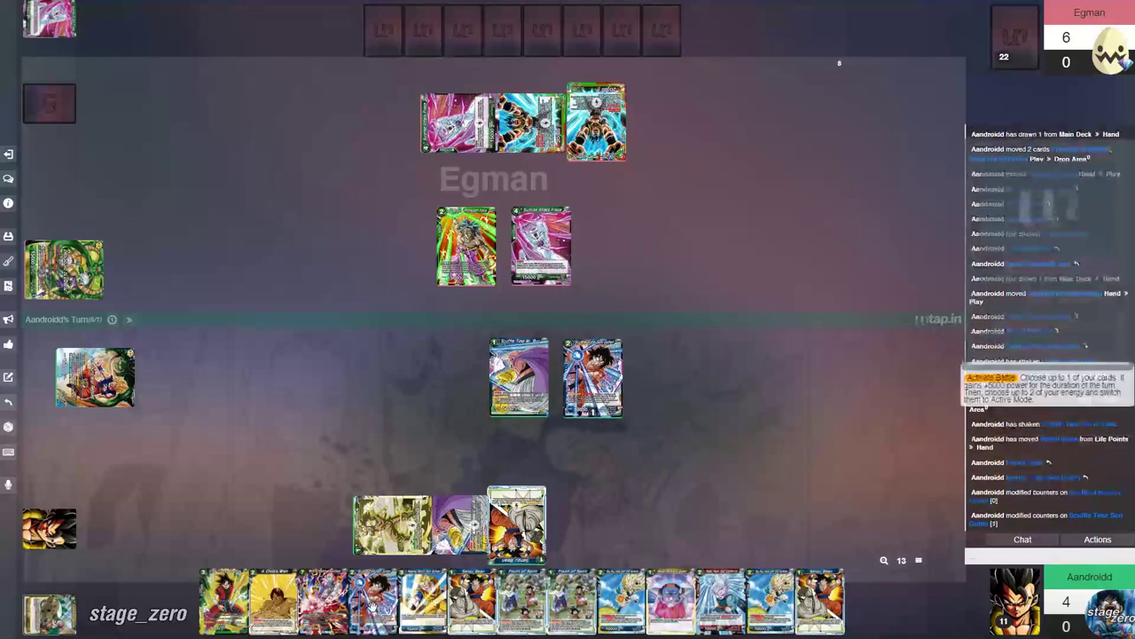
pyautogui.click(48, 612)
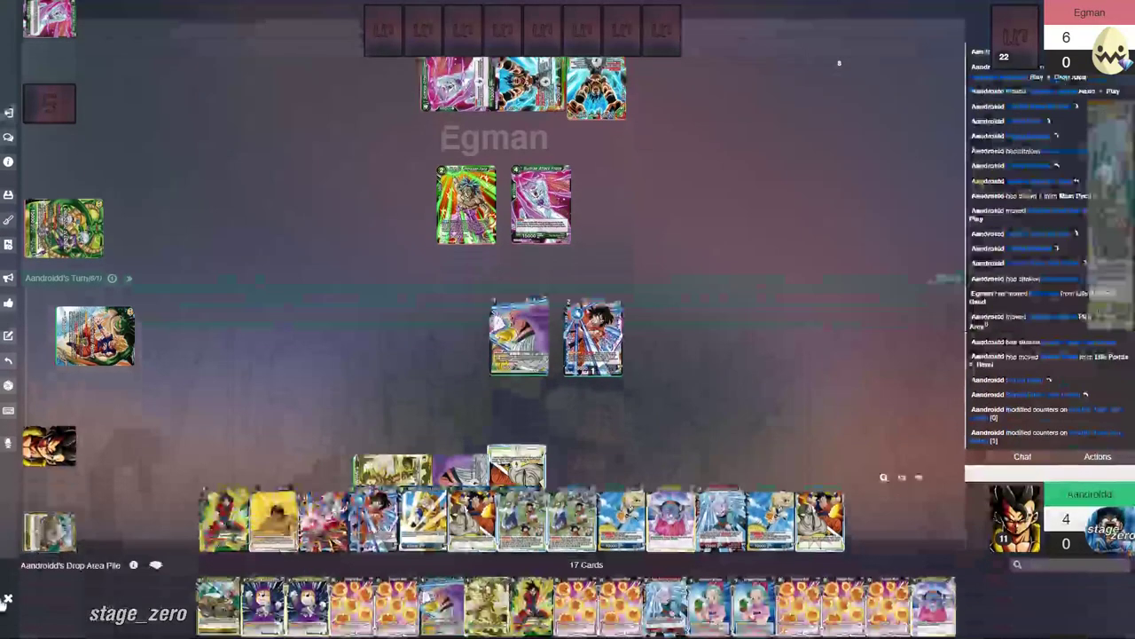
pyautogui.click(155, 564)
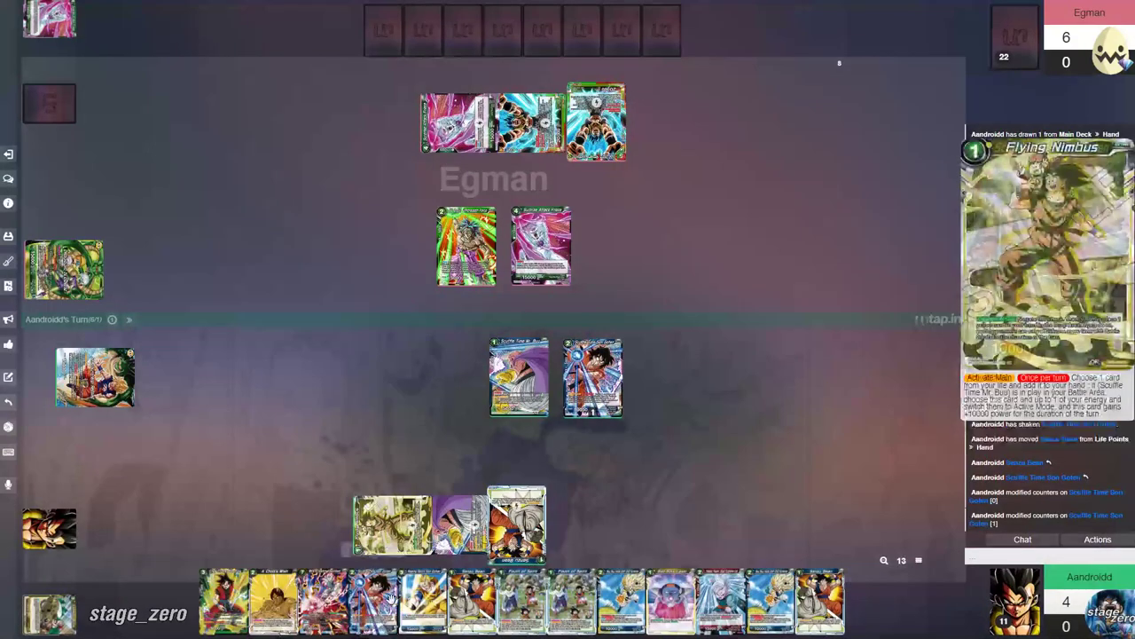
# Step: Play Senzu Bean onto Son Goten, then stack a second Scuffle Time Son Goten over it
pyautogui.doubleClick(566, 365)
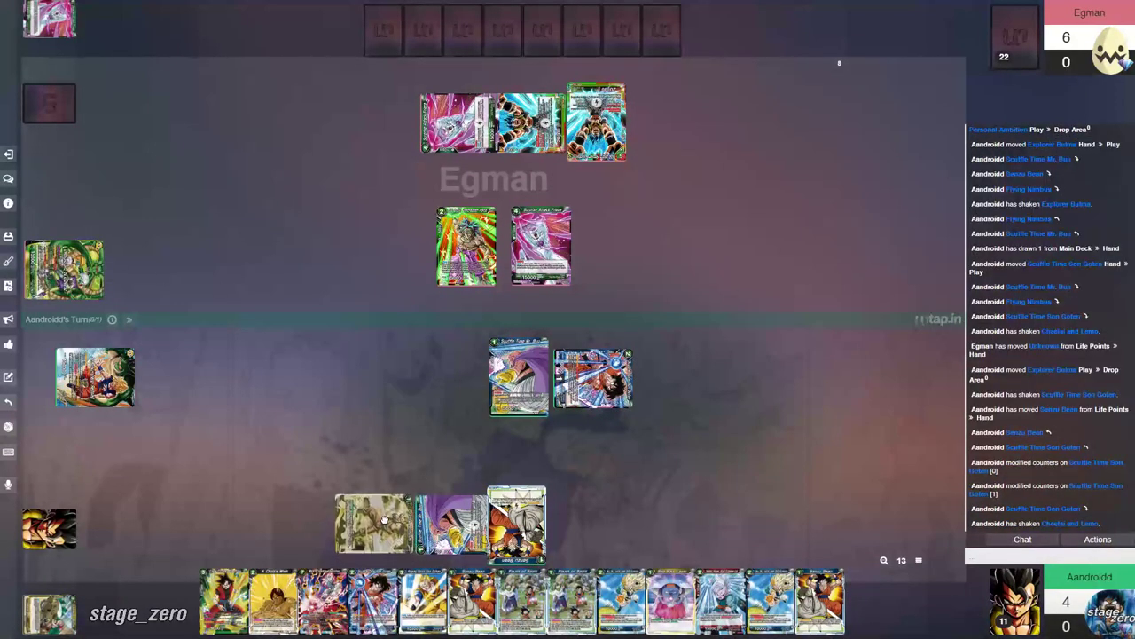
pyautogui.moveTo(834, 621); pyautogui.dragTo(610, 421)
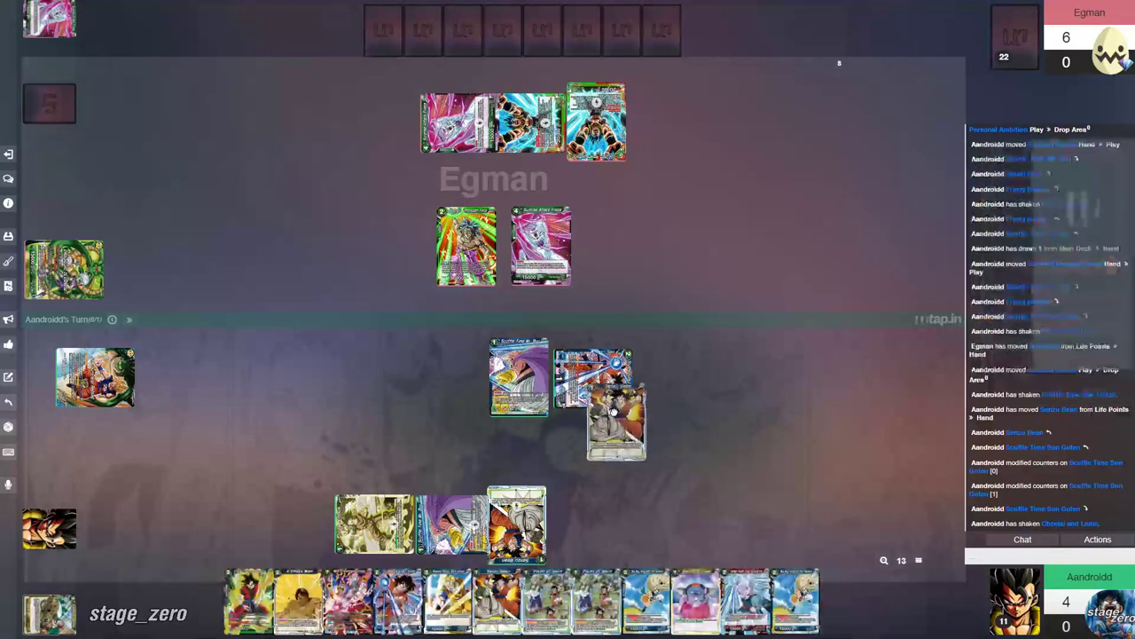
pyautogui.doubleClick(372, 523)
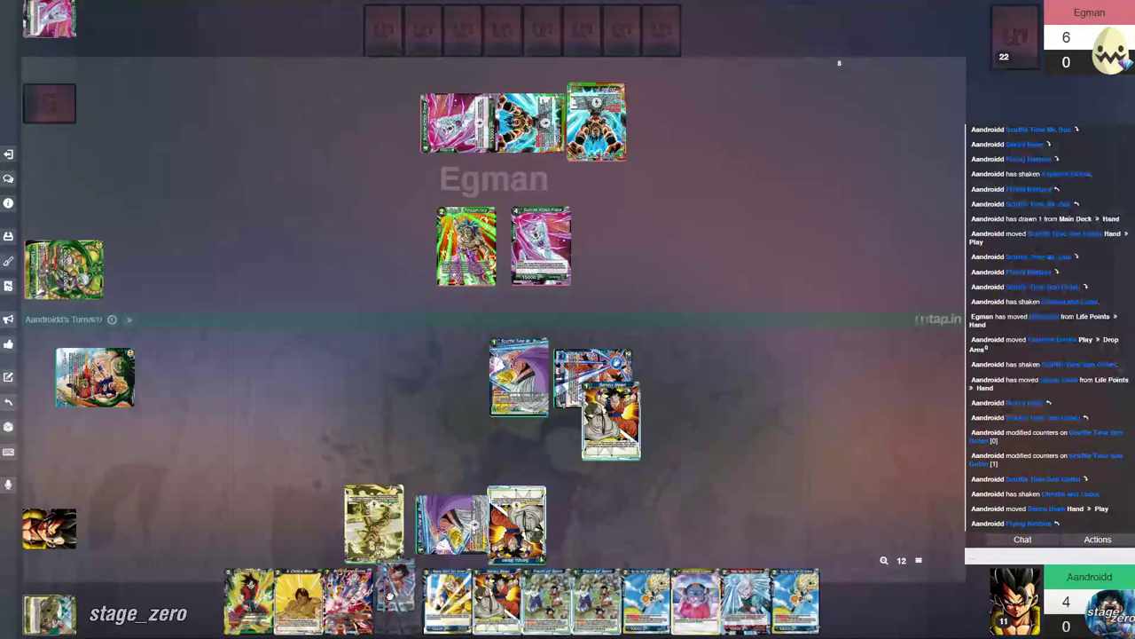
pyautogui.moveTo(391, 596); pyautogui.dragTo(625, 420)
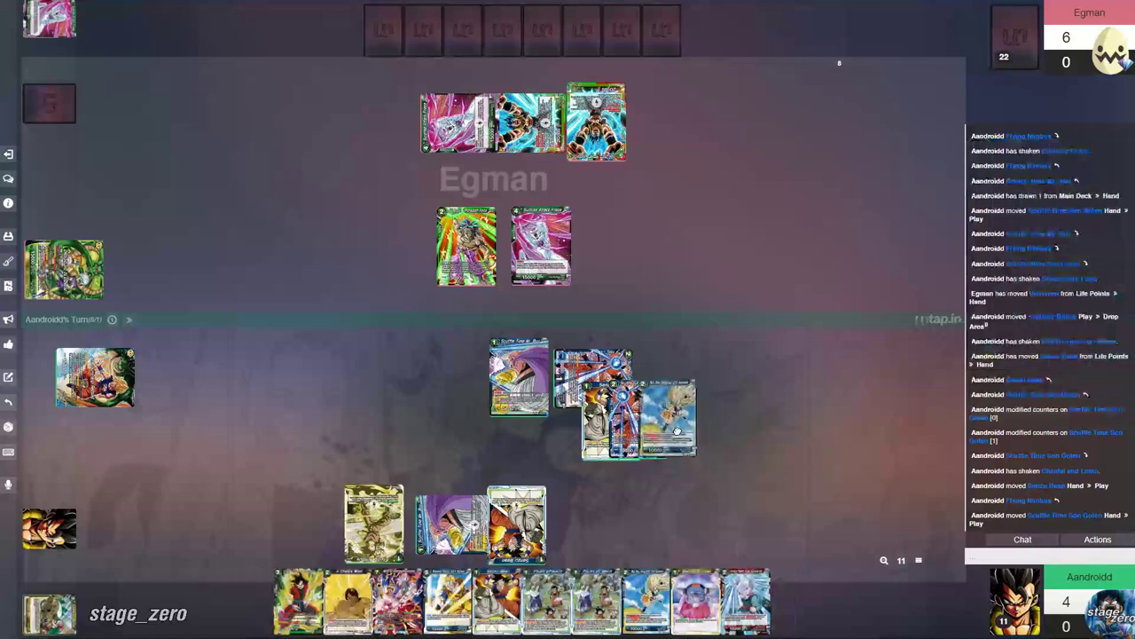
pyautogui.moveTo(775, 606)
pyautogui.mouseDown()
pyautogui.moveTo(672, 415)
pyautogui.moveTo(793, 371)
pyautogui.mouseUp()
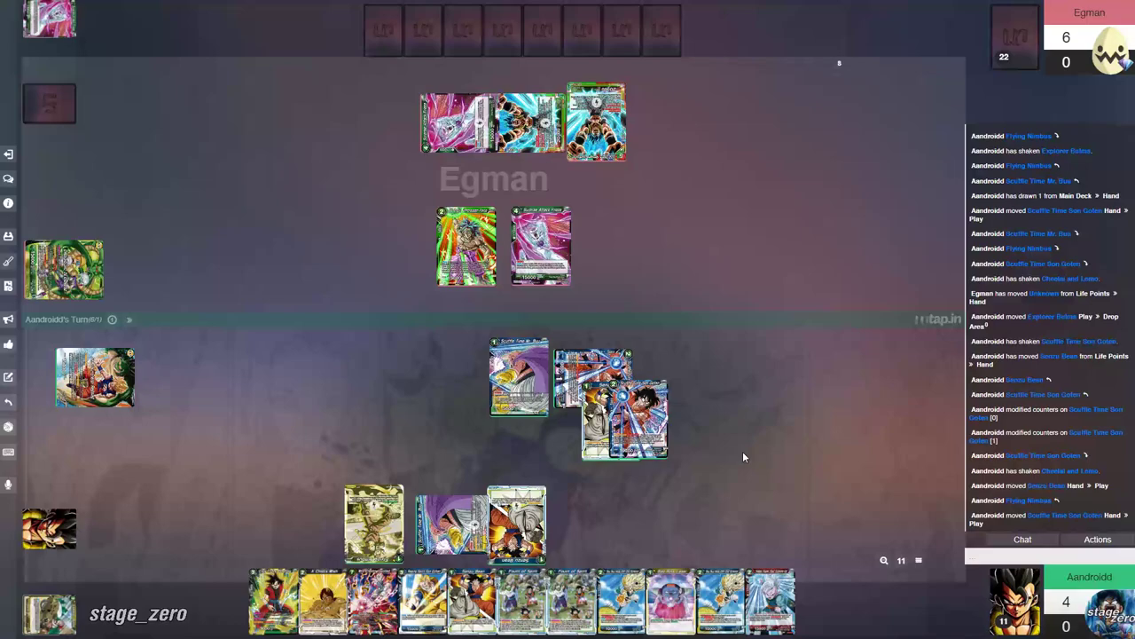
# Step: Drop the top Son Goten, play Fount of Spirit, and return Scuffle Time Son Goten to play
pyautogui.rightClick(635, 435)
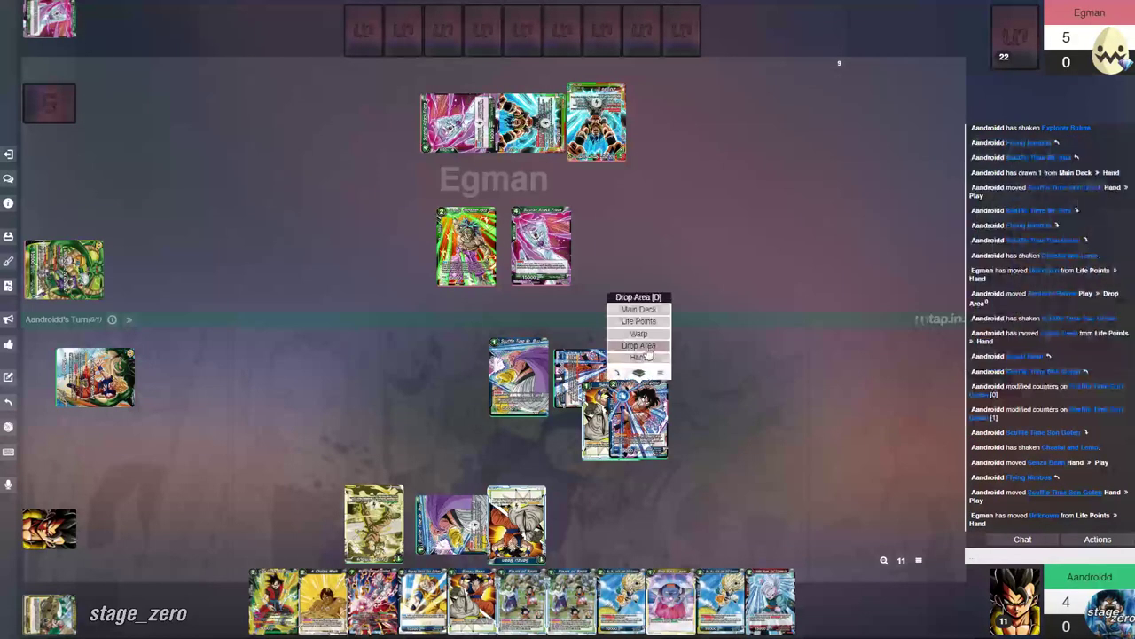
pyautogui.click(645, 354)
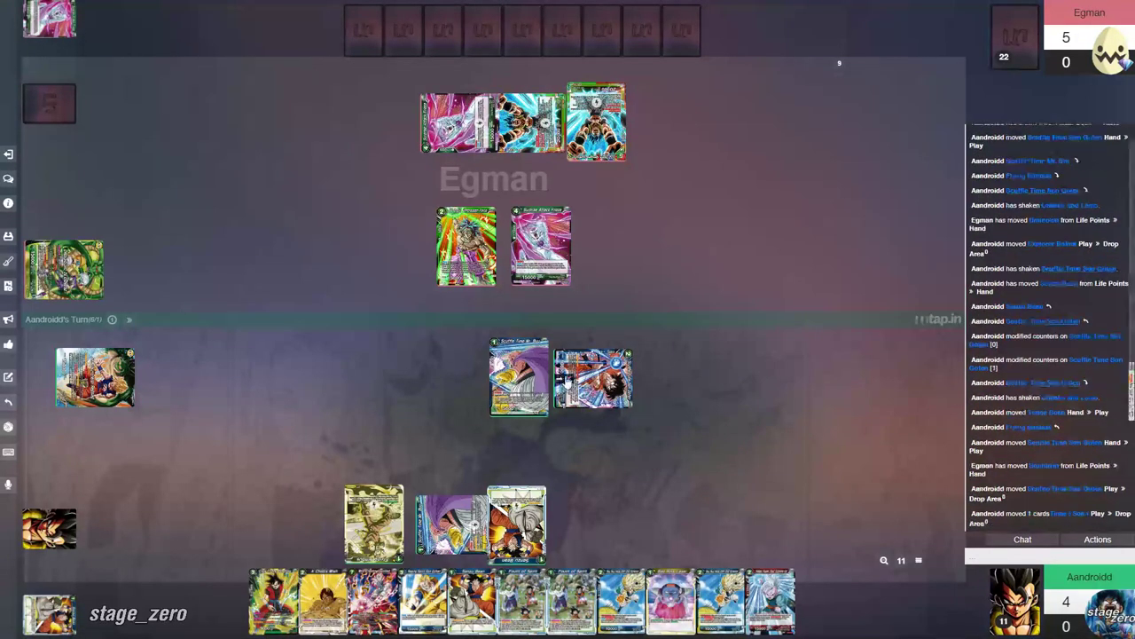
pyautogui.moveTo(571, 590); pyautogui.dragTo(687, 417)
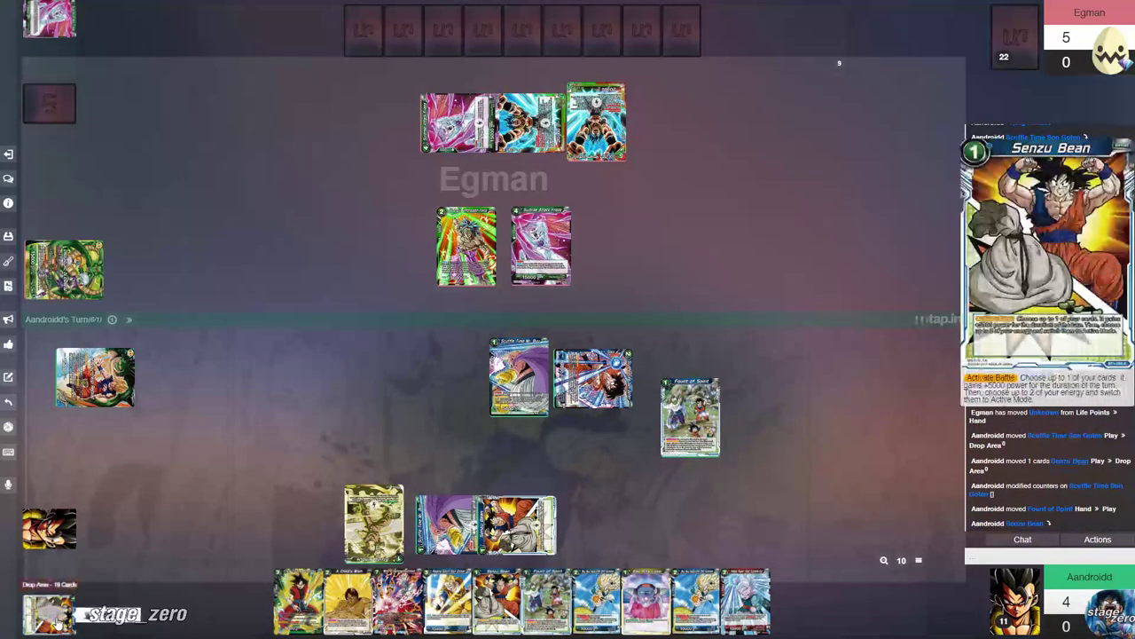
pyautogui.click(49, 614)
pyautogui.moveTo(218, 608); pyautogui.dragTo(446, 332)
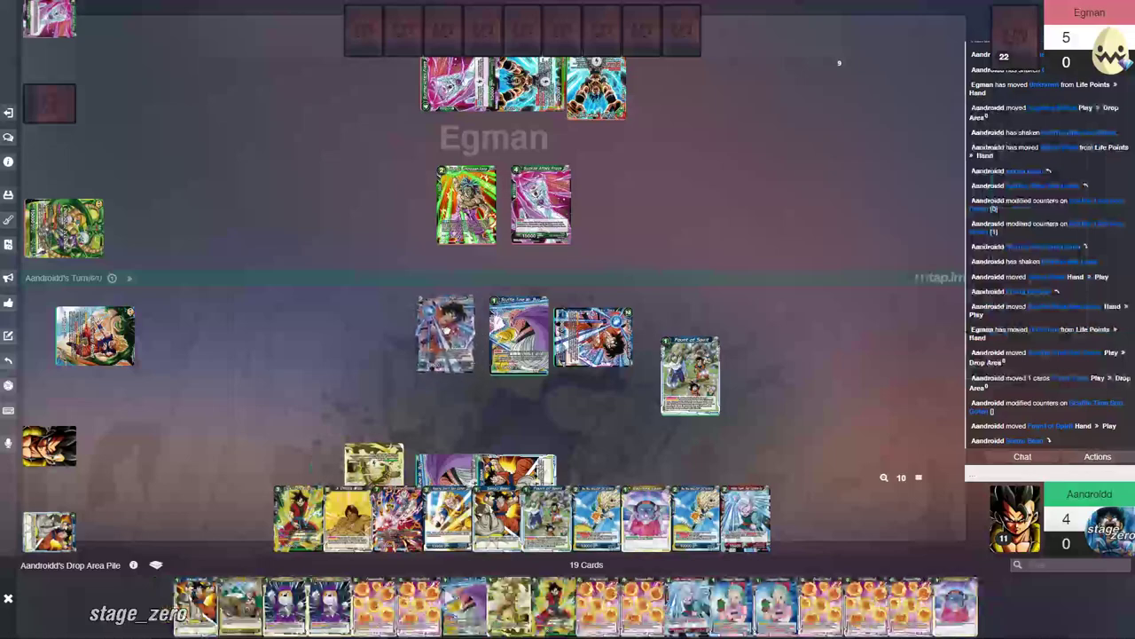
pyautogui.click(8, 598)
# Step: Discard Fount of Spirit and place the top main-deck card face down beside Son Goten
pyautogui.rightClick(724, 449)
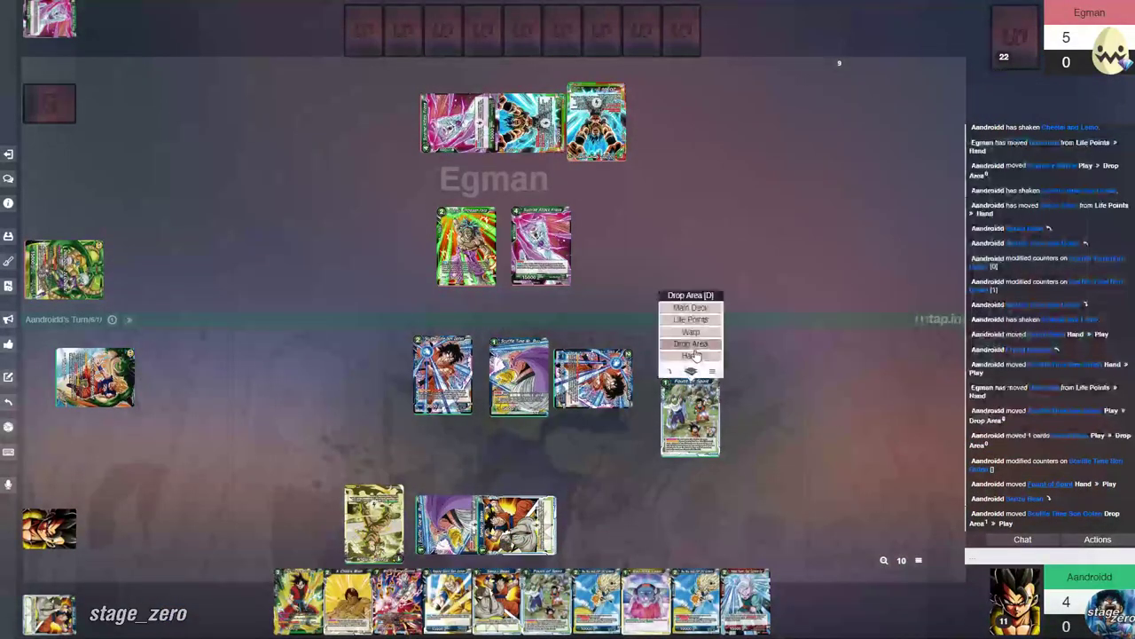
pyautogui.click(690, 383)
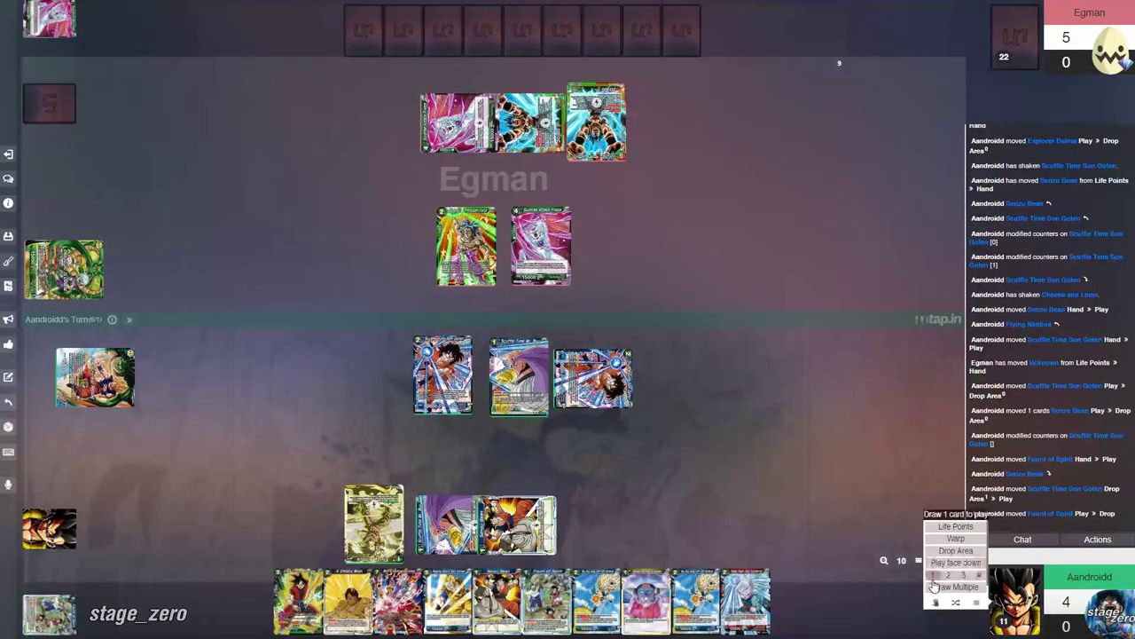
pyautogui.click(932, 577)
pyautogui.moveTo(193, 377); pyautogui.dragTo(426, 396)
pyautogui.click(325, 298)
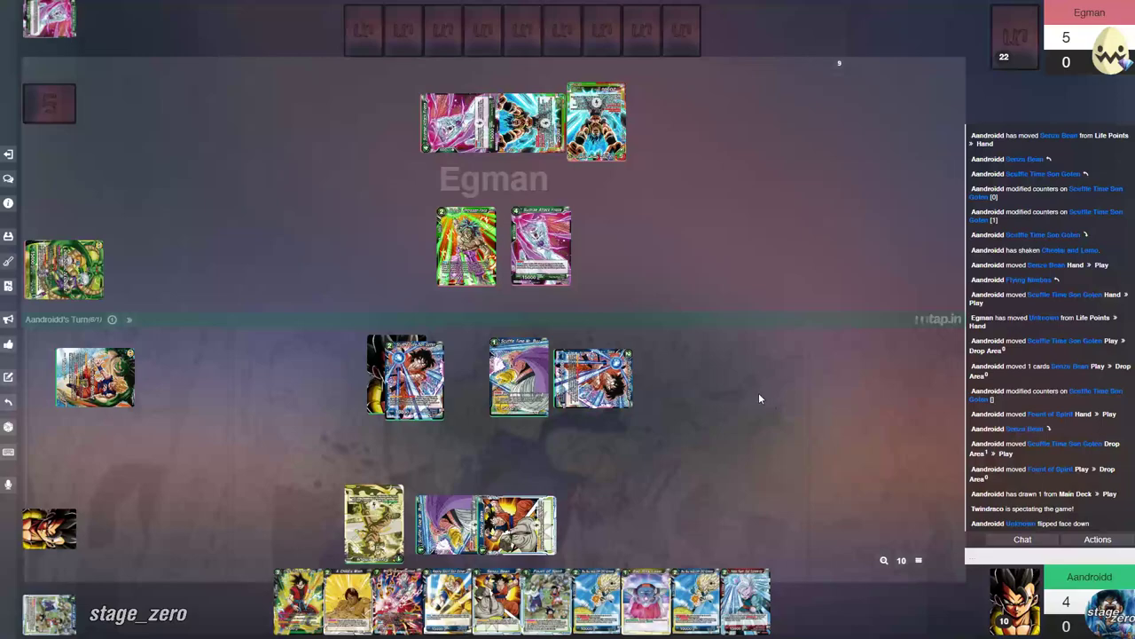
# Step: Tap the Gohan stack, play and drop Crisis Crusher Son Goku, then shake the Scuffle Time Son Gohan stack
pyautogui.moveTo(691, 594)
pyautogui.mouseDown()
pyautogui.moveTo(593, 609)
pyautogui.moveTo(284, 609)
pyautogui.moveTo(342, 607)
pyautogui.mouseUp()
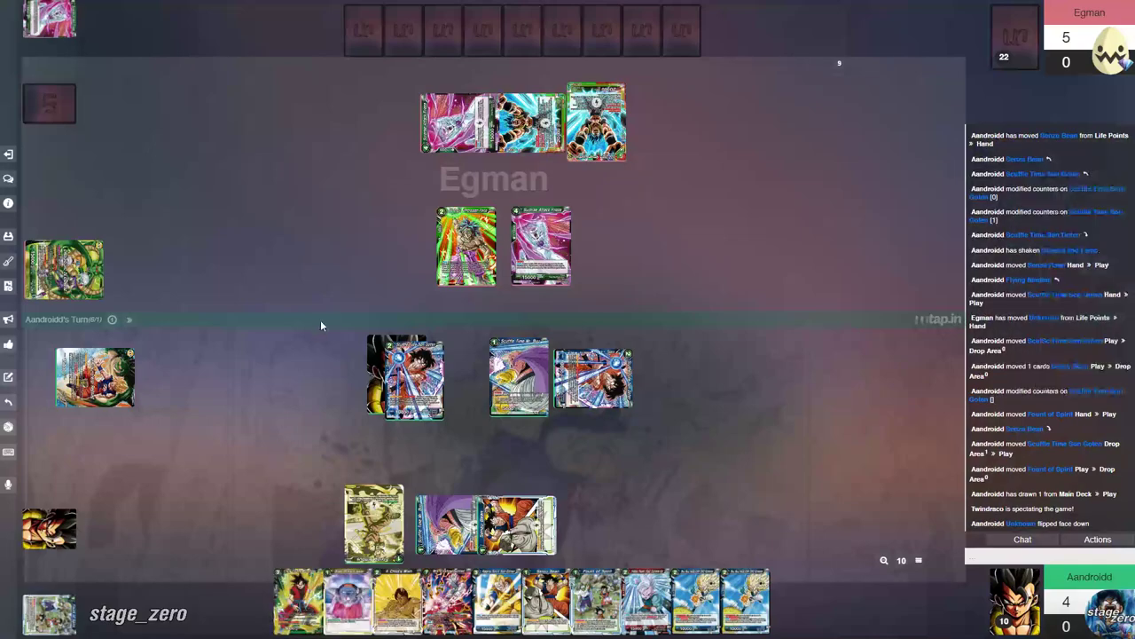
pyautogui.doubleClick(399, 377)
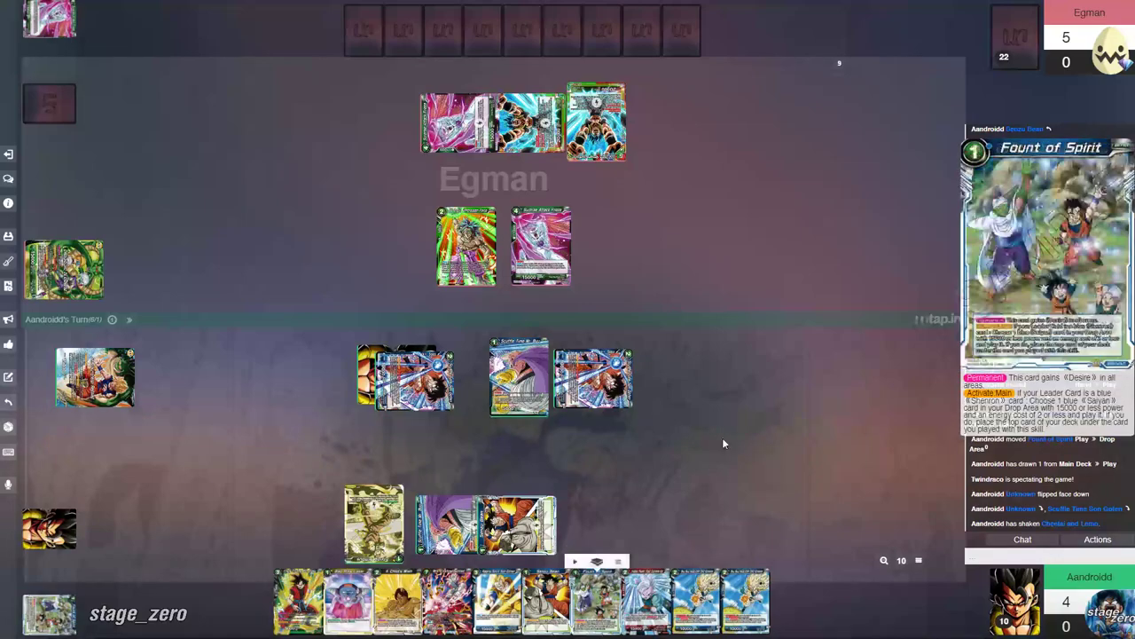
pyautogui.moveTo(746, 603)
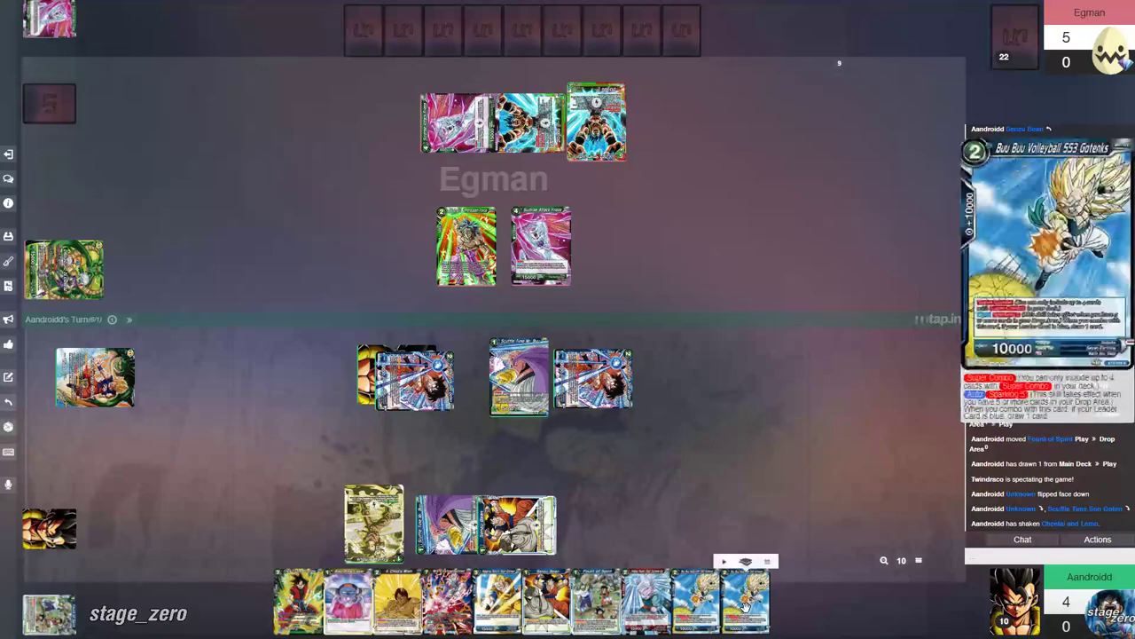
pyautogui.moveTo(745, 603); pyautogui.dragTo(410, 410)
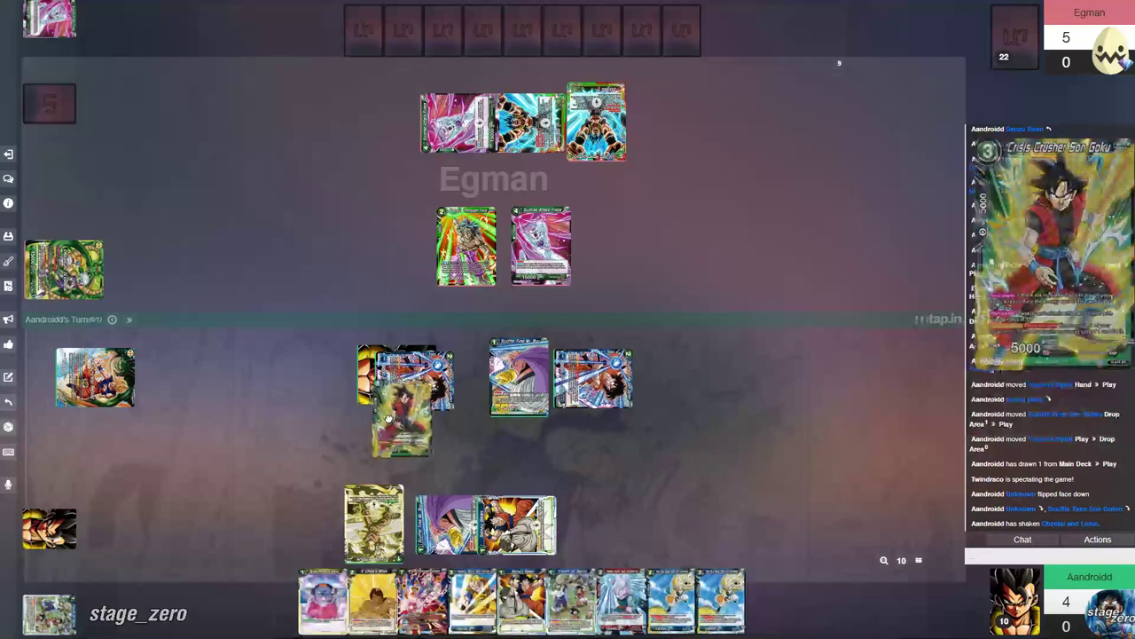
pyautogui.rightClick(410, 410)
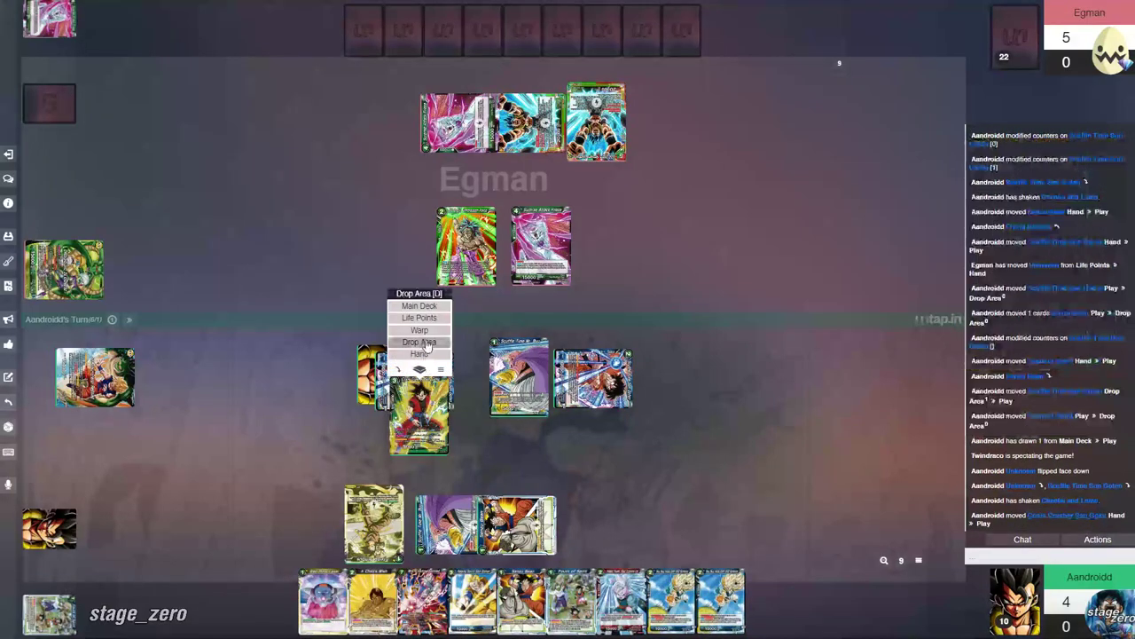
pyautogui.click(421, 342)
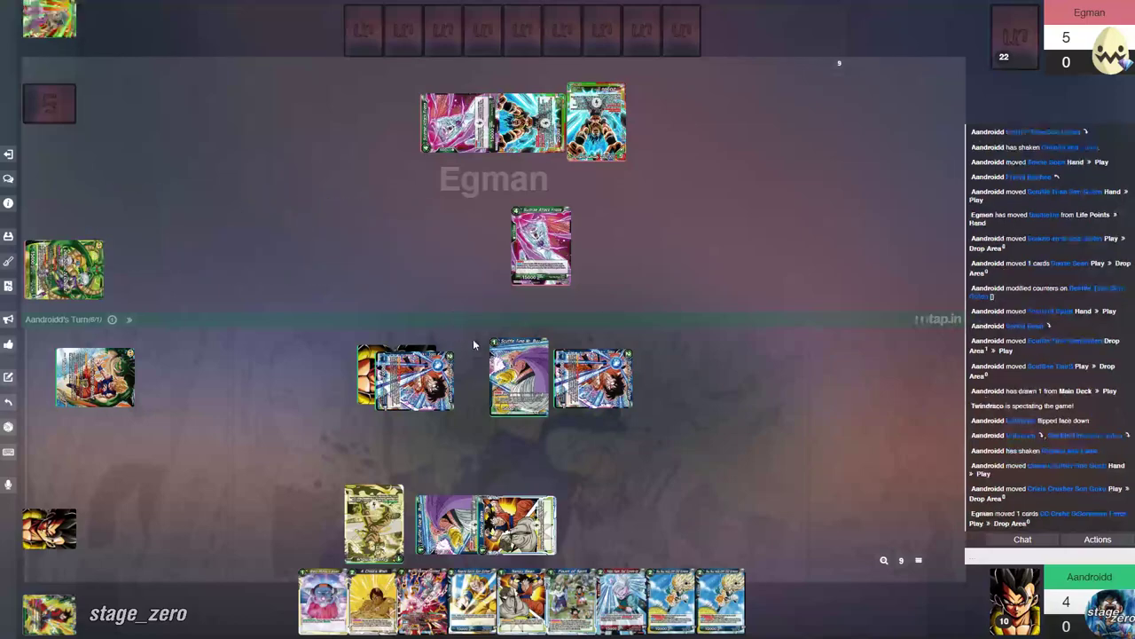
pyautogui.moveTo(473, 339); pyautogui.dragTo(304, 438)
pyautogui.click(414, 280)
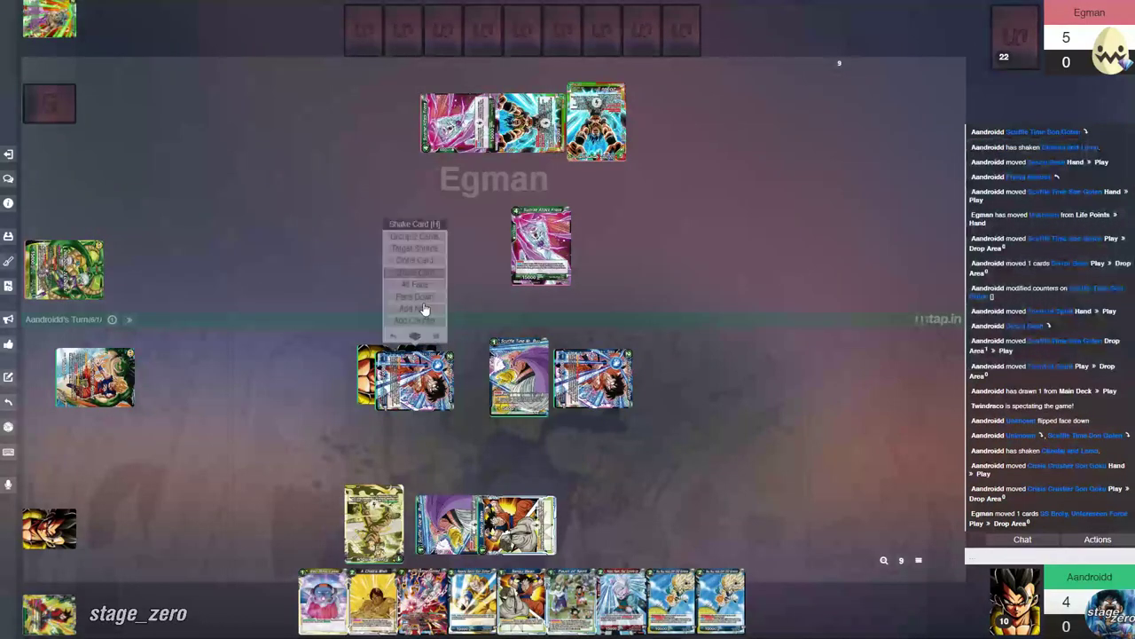
# Step: Use Scuffle Time Mr. Buu's skill, tap the Son Goten stack, and set 2 counters on it
pyautogui.doubleClick(434, 521)
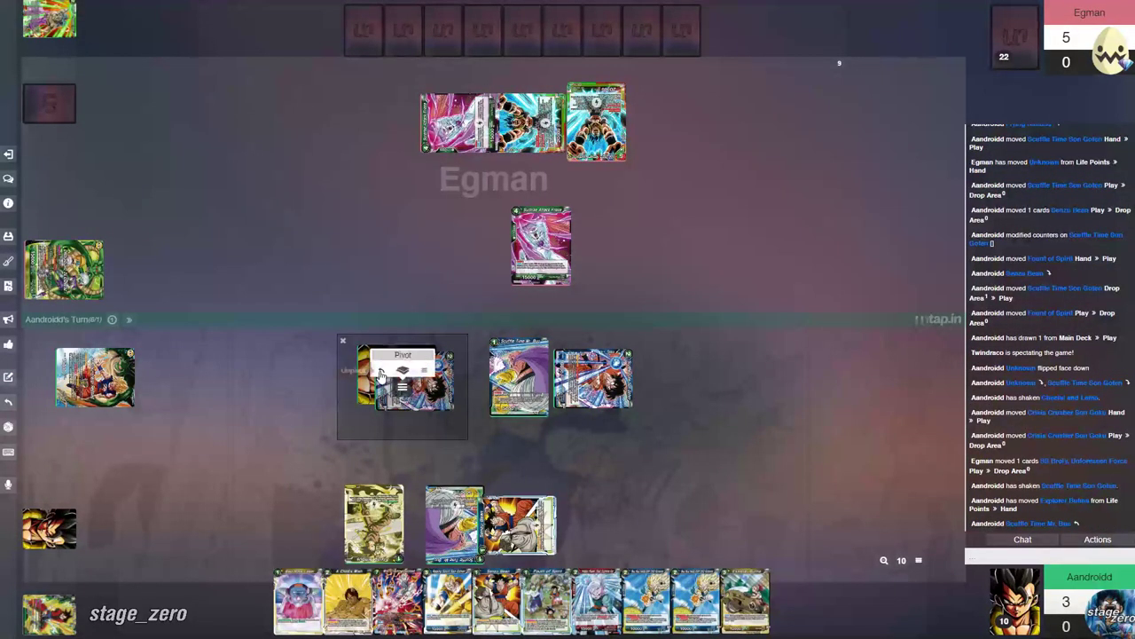
pyautogui.click(380, 374)
pyautogui.rightClick(406, 377)
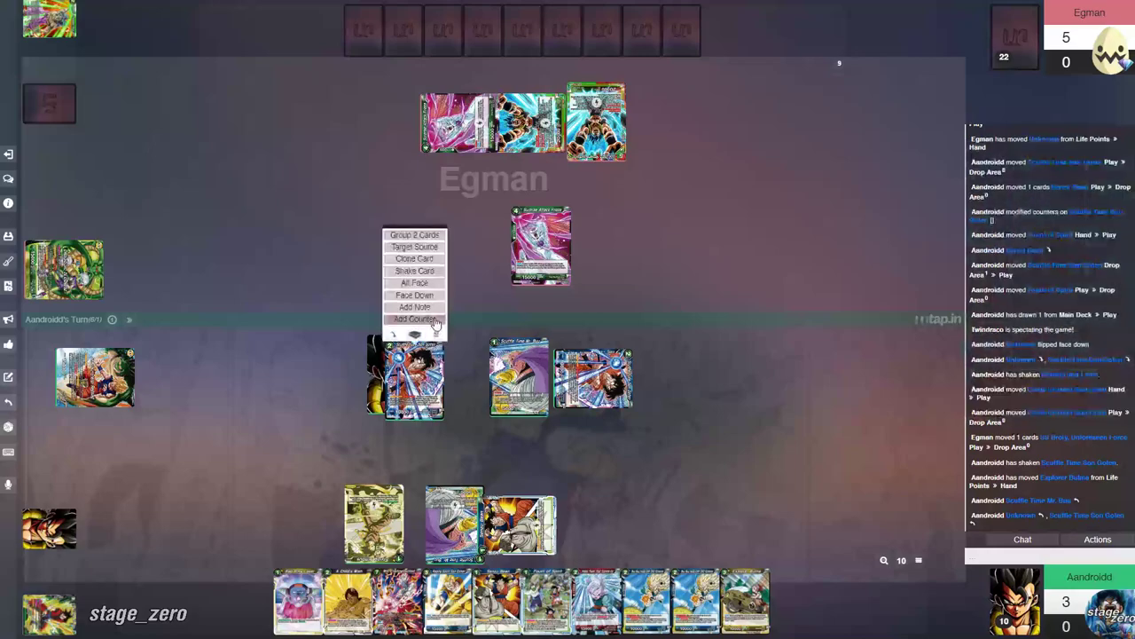
pyautogui.click(417, 266)
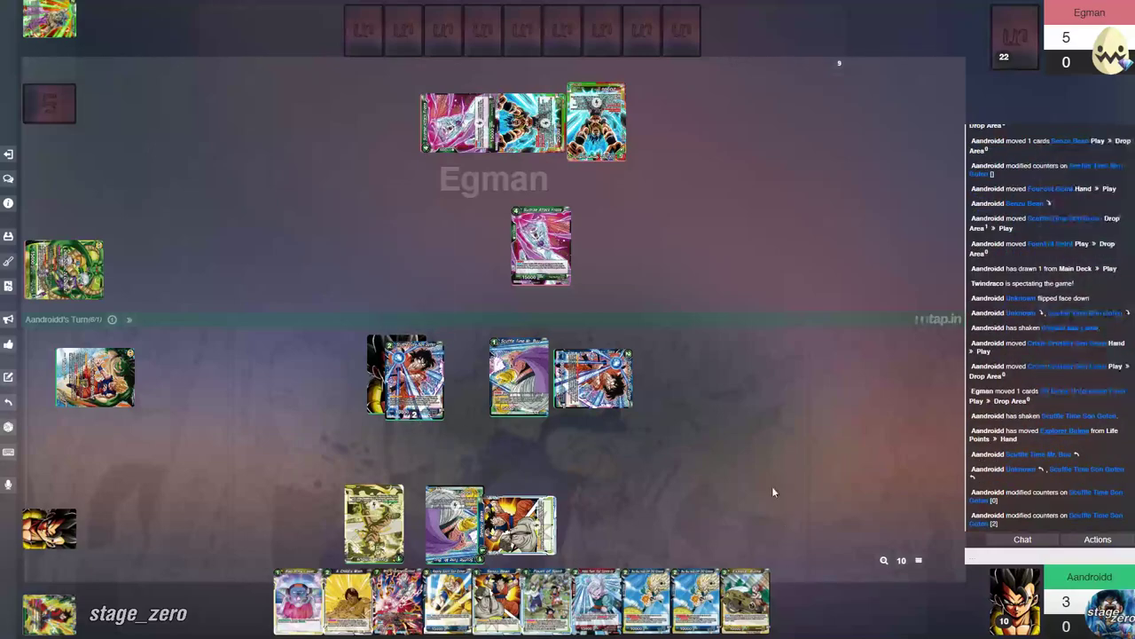
pyautogui.moveTo(744, 602)
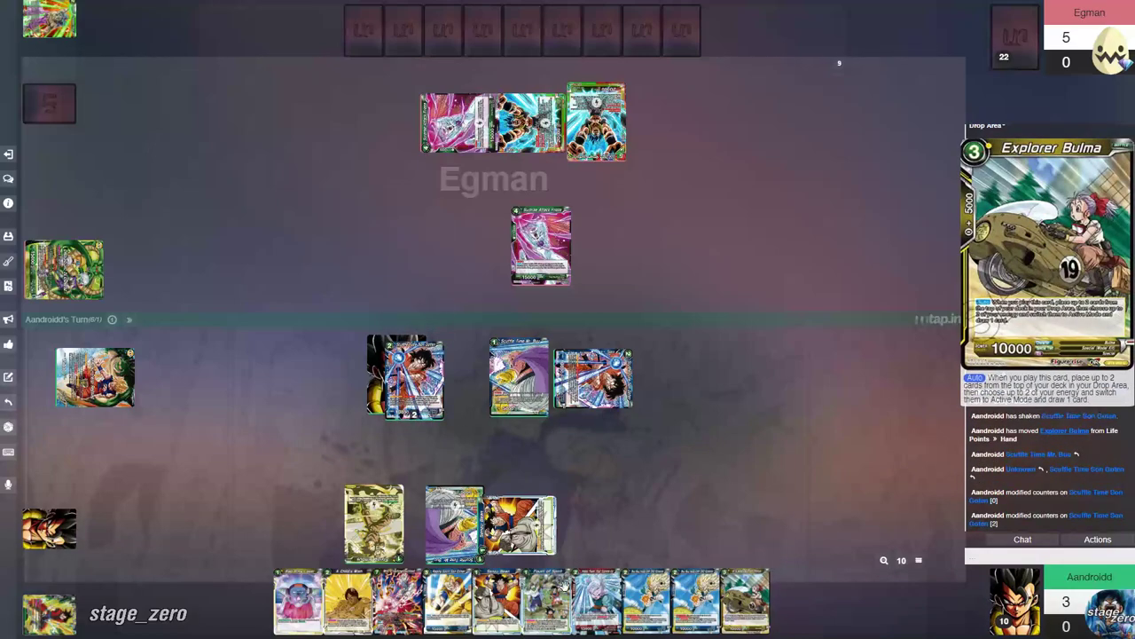
pyautogui.click(59, 622)
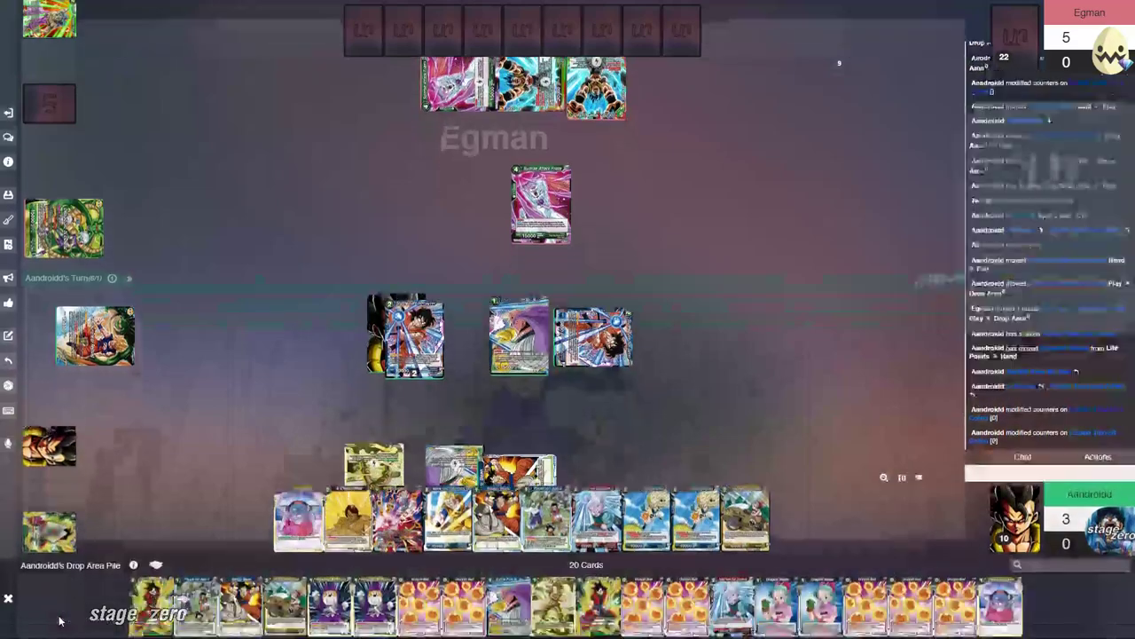
pyautogui.click(7, 600)
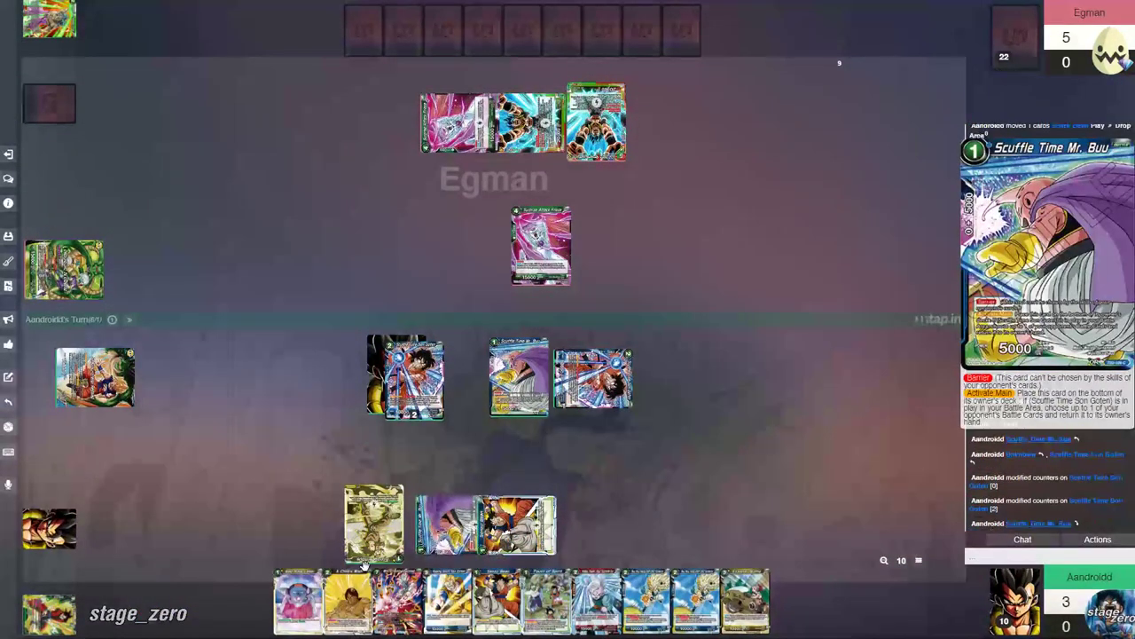
# Step: Play A Child's Wish to return Explorer Bulma from the Drop Area, then drop the Wish
pyautogui.moveTo(345, 609); pyautogui.dragTo(221, 444)
pyautogui.click(41, 621)
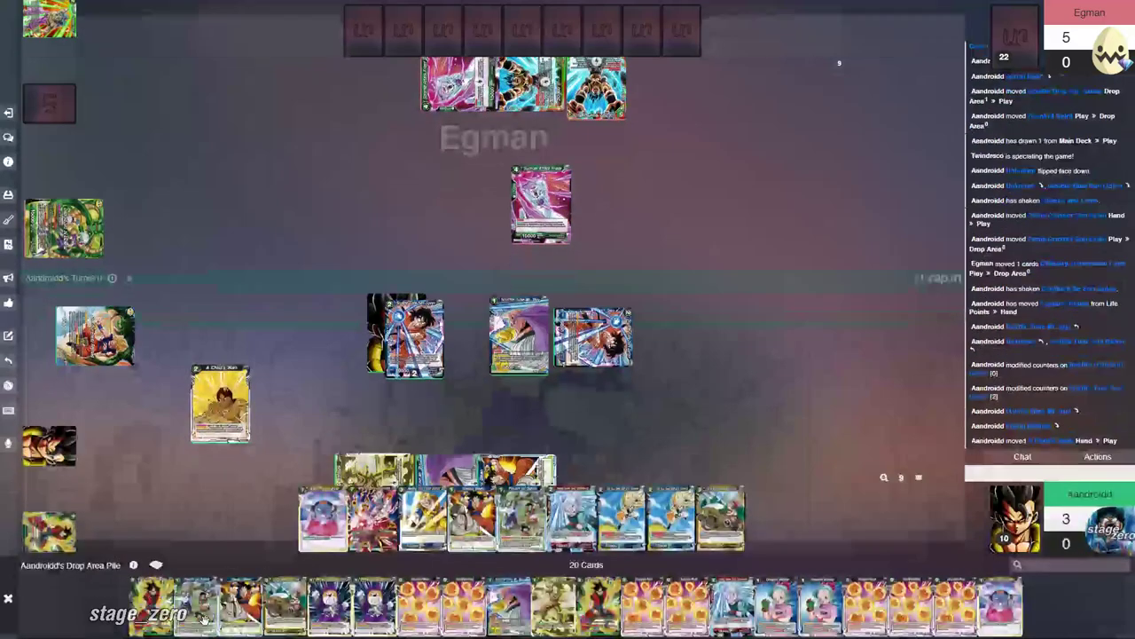
pyautogui.moveTo(286, 609); pyautogui.dragTo(322, 334)
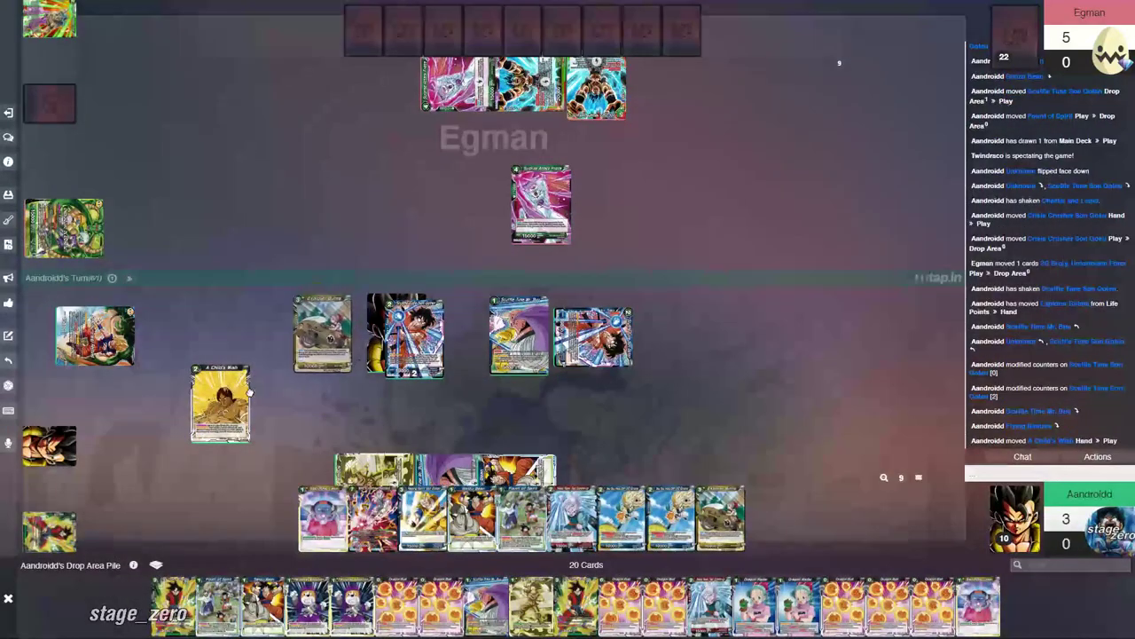
pyautogui.rightClick(235, 383)
pyautogui.click(222, 339)
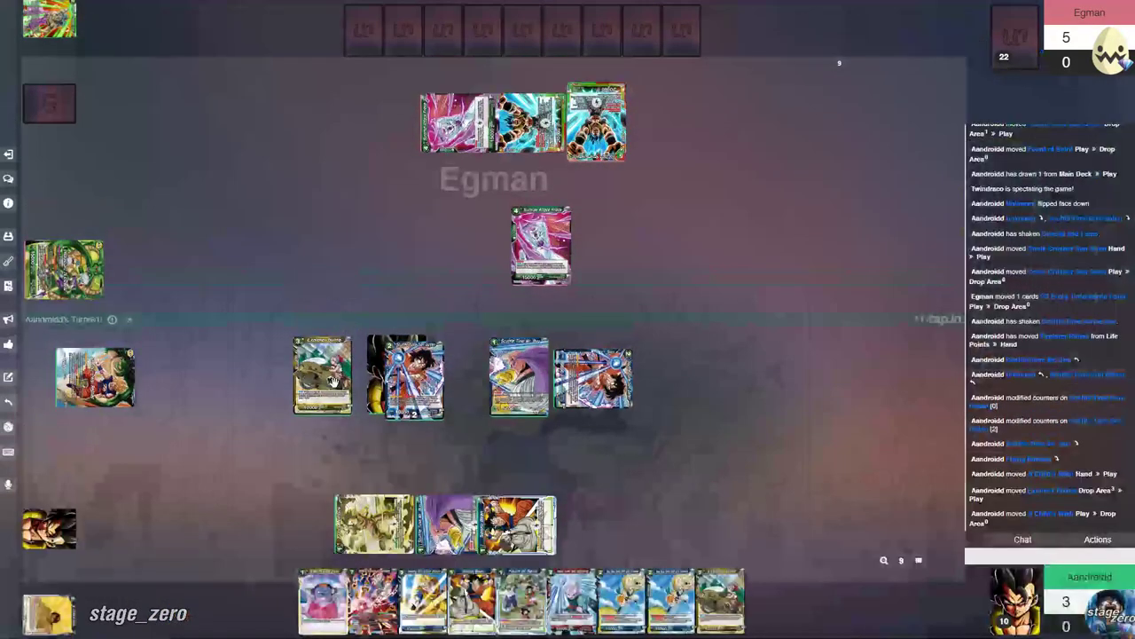
pyautogui.rightClick(334, 382)
pyautogui.click(325, 281)
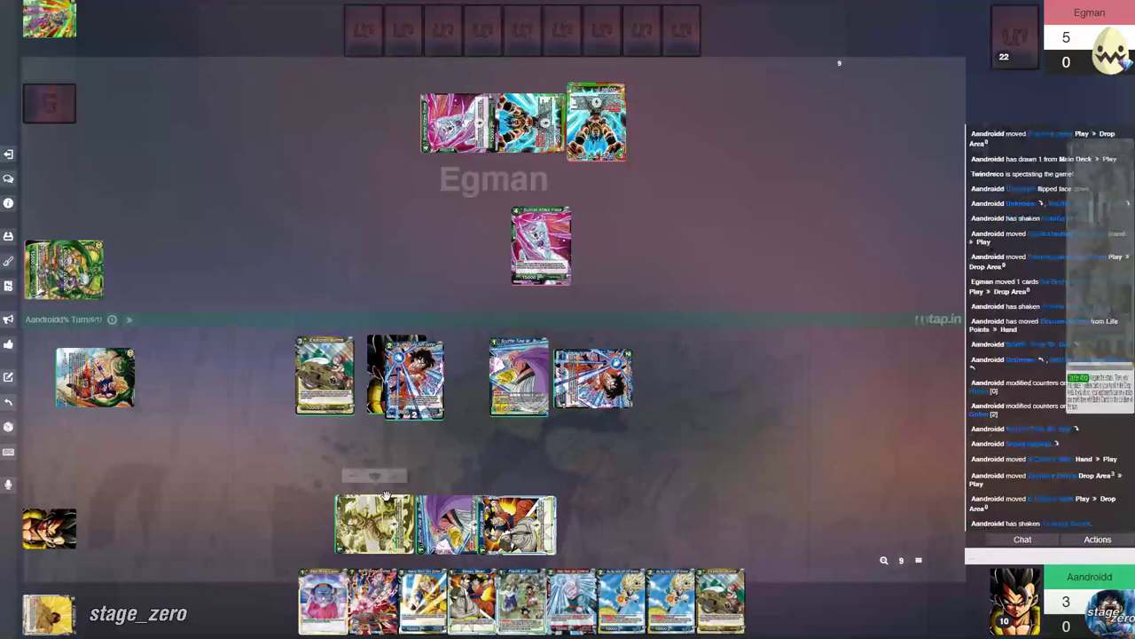
# Step: Tap Flying Nimbus, draw a card, and tap the Goku and Son Gohan stack for Cheelai and Lemo
pyautogui.doubleClick(373, 523)
pyautogui.click(919, 560)
pyautogui.click(953, 530)
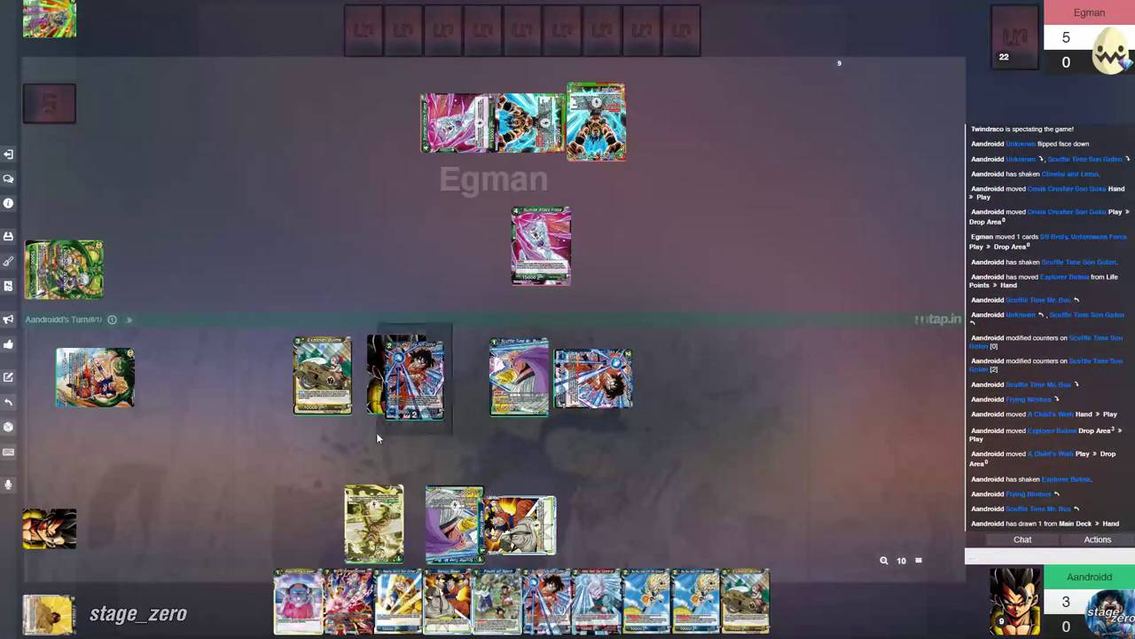
pyautogui.doubleClick(412, 383)
pyautogui.press('s')
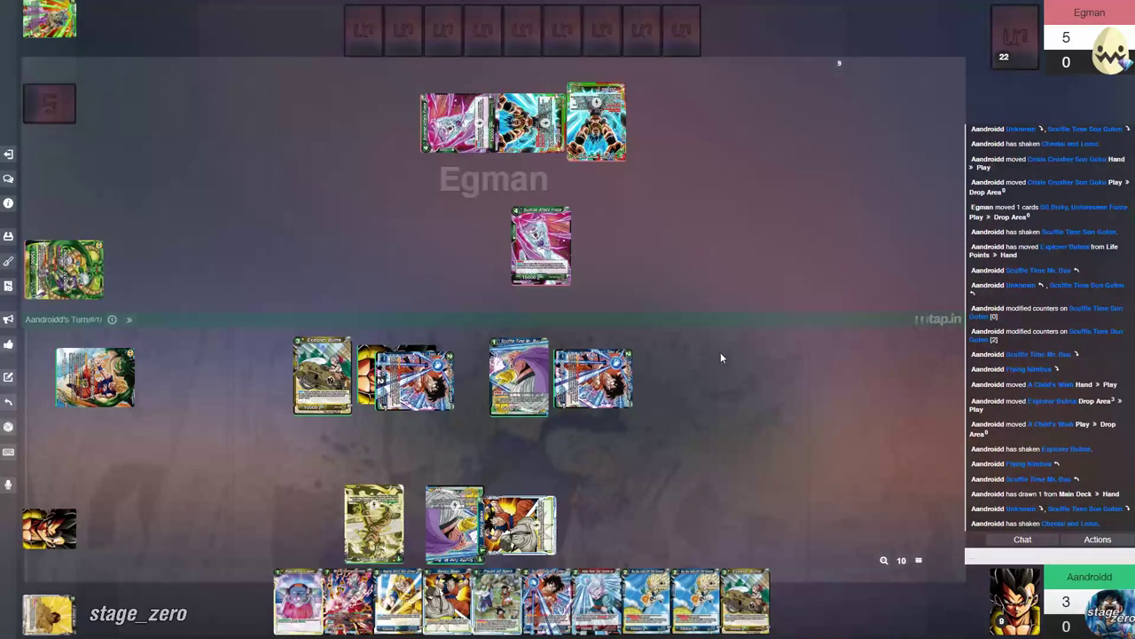
# Step: Rearrange the hand, briefly place Senzu Bean in play and take it back
pyautogui.moveTo(746, 601); pyautogui.dragTo(348, 601)
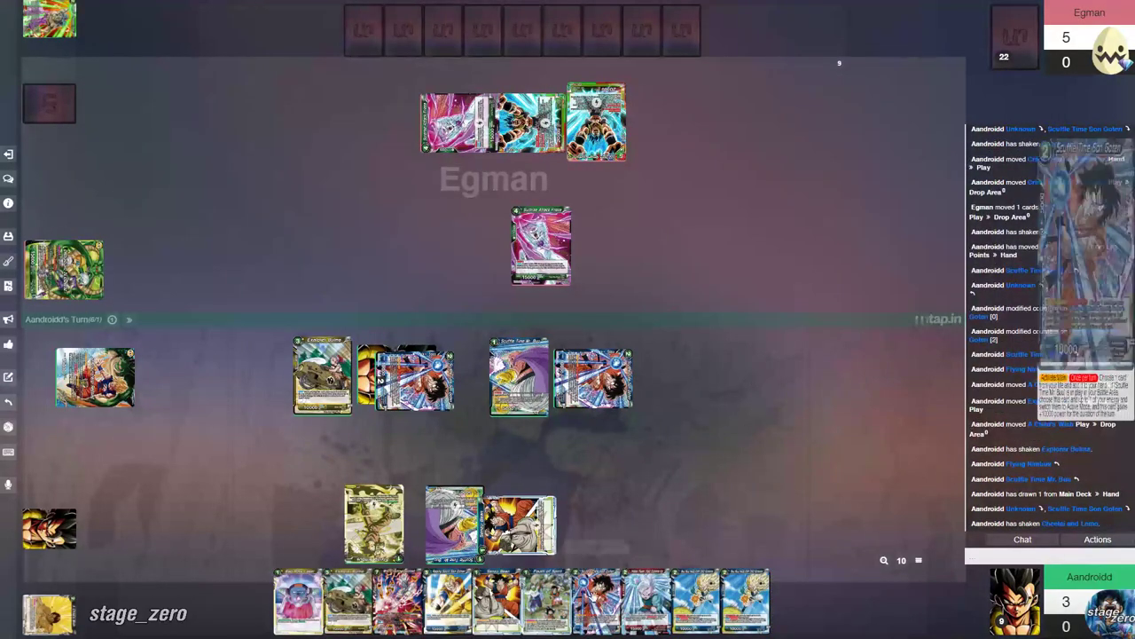
pyautogui.moveTo(496, 601)
pyautogui.mouseDown()
pyautogui.moveTo(433, 433)
pyautogui.moveTo(415, 428)
pyautogui.mouseUp()
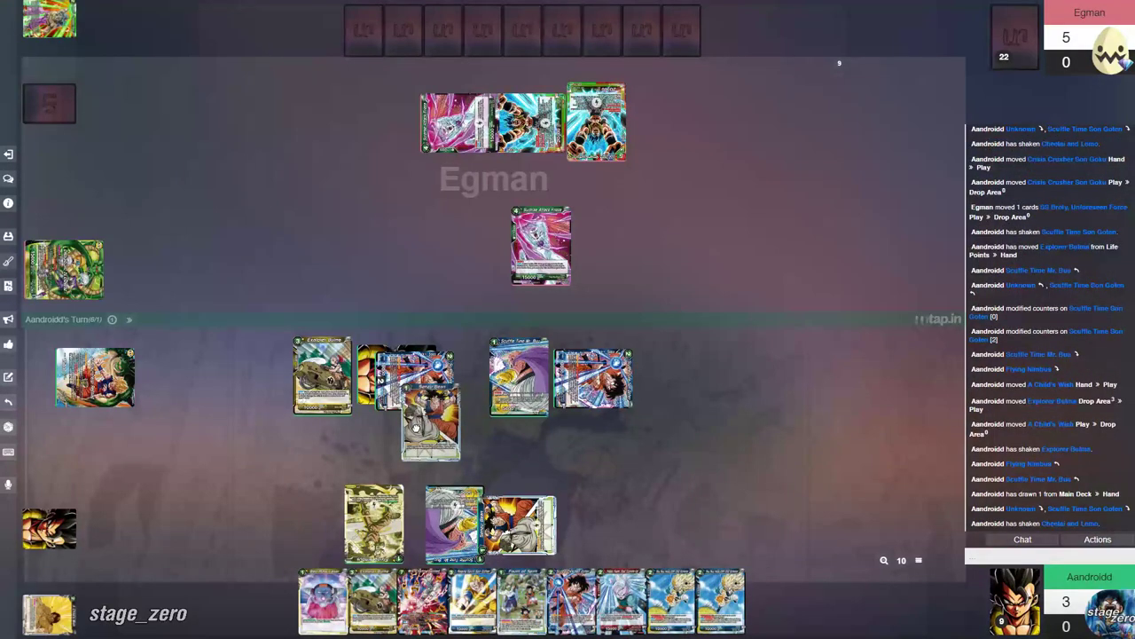
pyautogui.moveTo(415, 429); pyautogui.dragTo(488, 568)
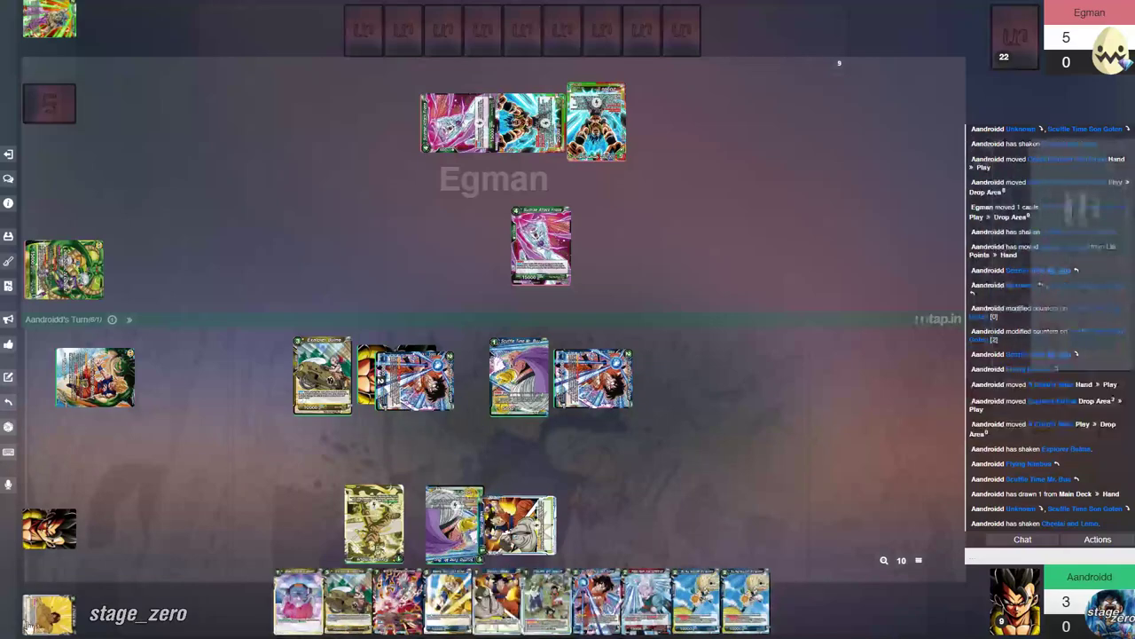
pyautogui.click(49, 614)
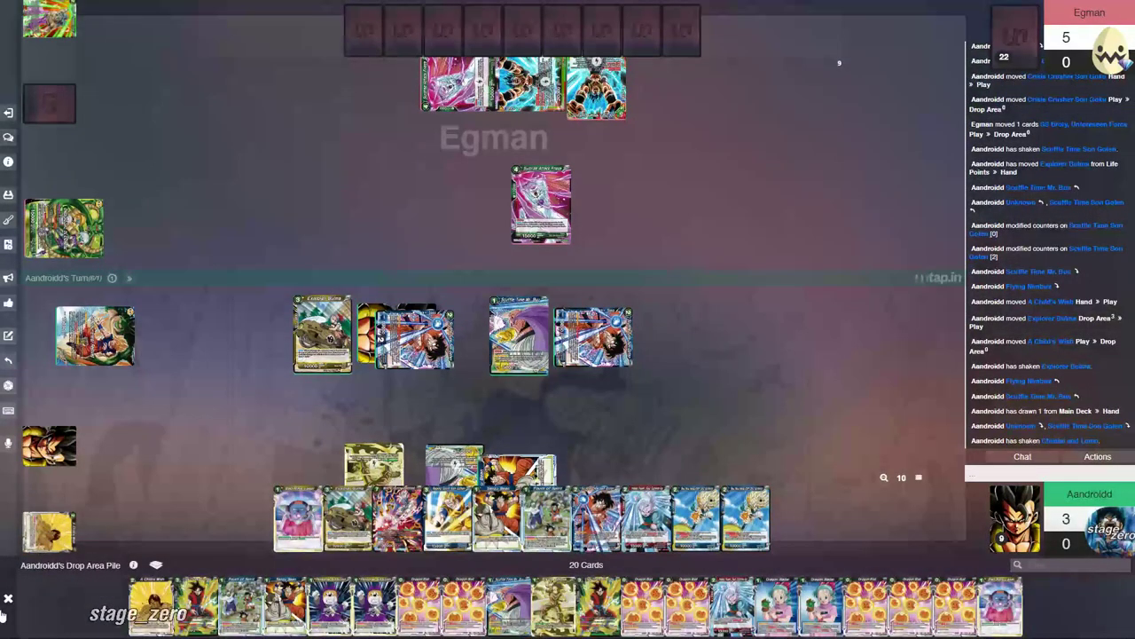
pyautogui.click(8, 600)
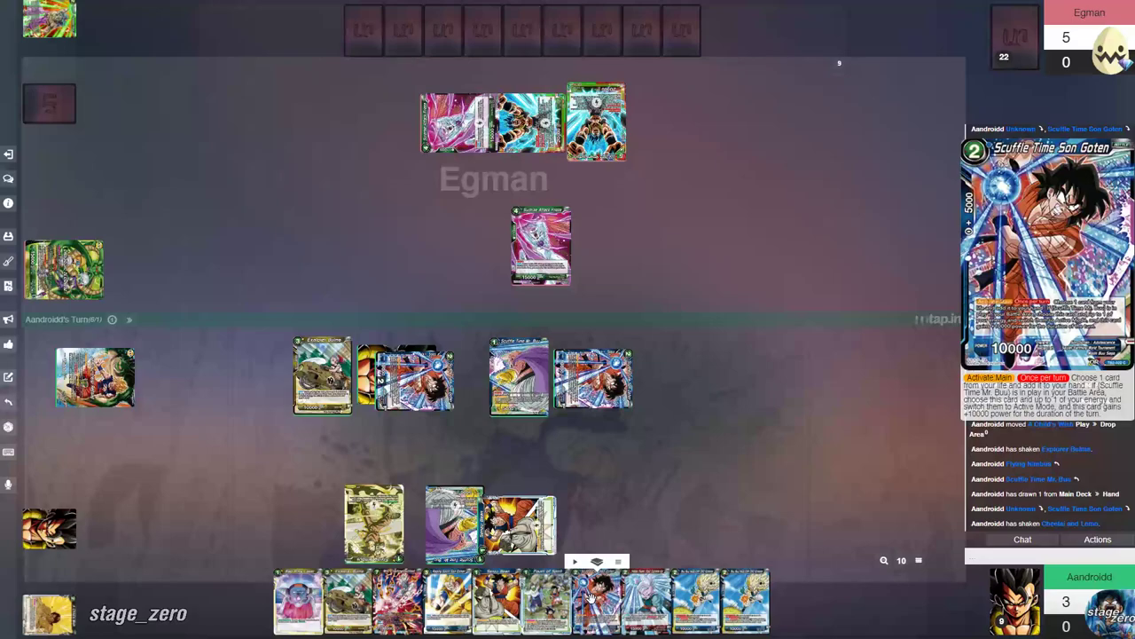
# Step: Stack Scuffle Time Son Goten and Hidden Power, East Supreme Kai in play, tapping Flying Nimbus and shaking the Kai
pyautogui.moveTo(592, 602); pyautogui.dragTo(414, 410)
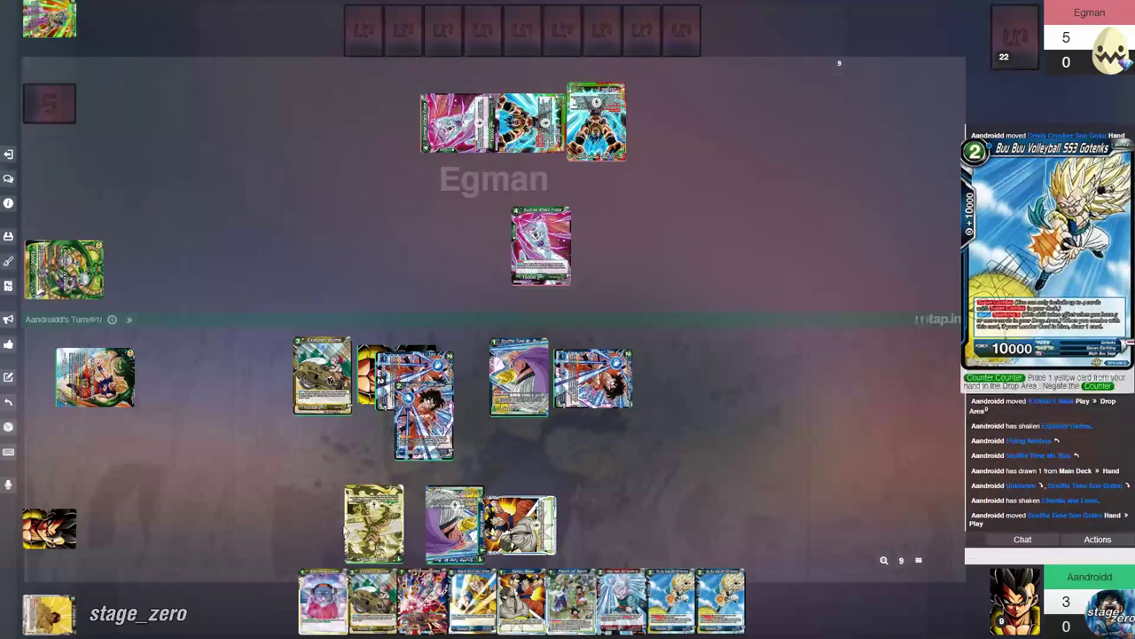
pyautogui.moveTo(696, 601)
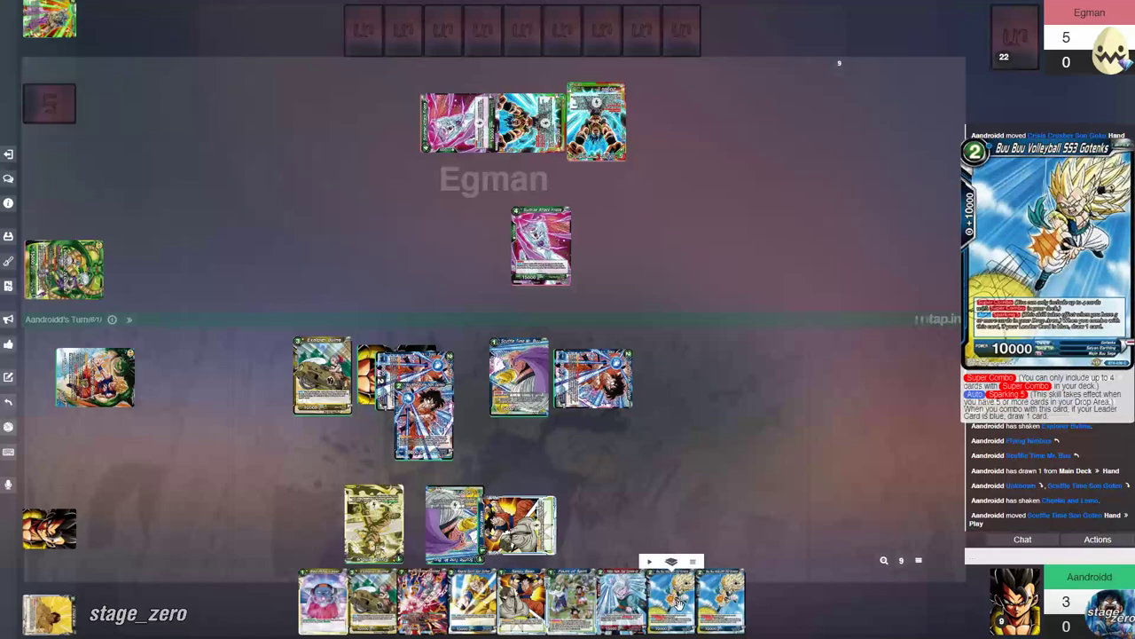
pyautogui.moveTo(621, 604); pyautogui.dragTo(435, 424)
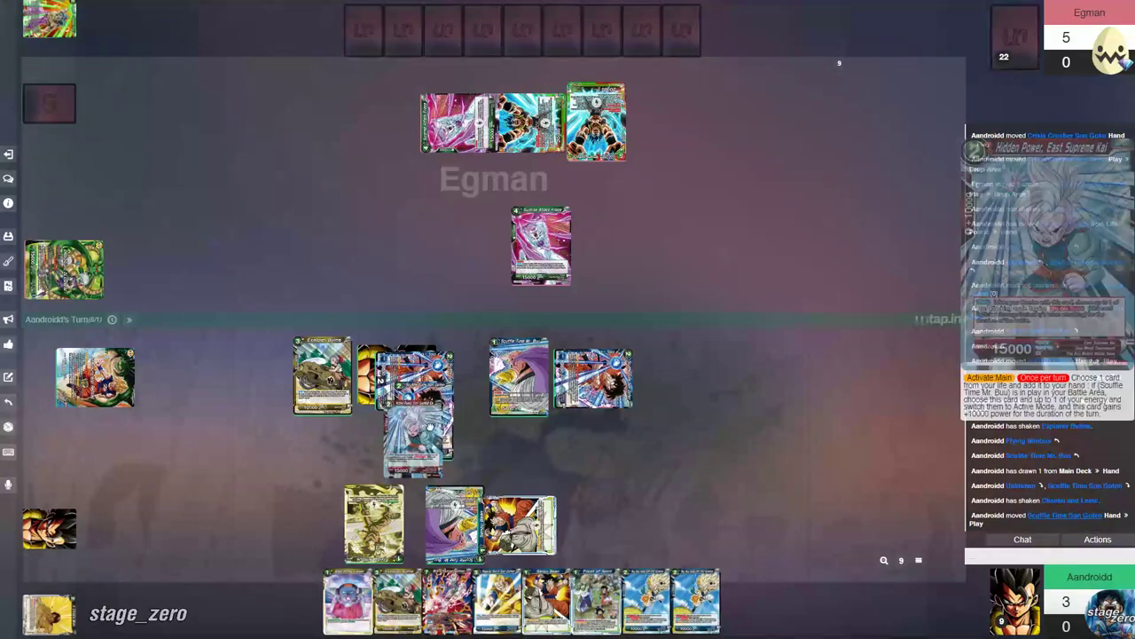
pyautogui.doubleClick(373, 523)
pyautogui.rightClick(435, 417)
pyautogui.click(430, 293)
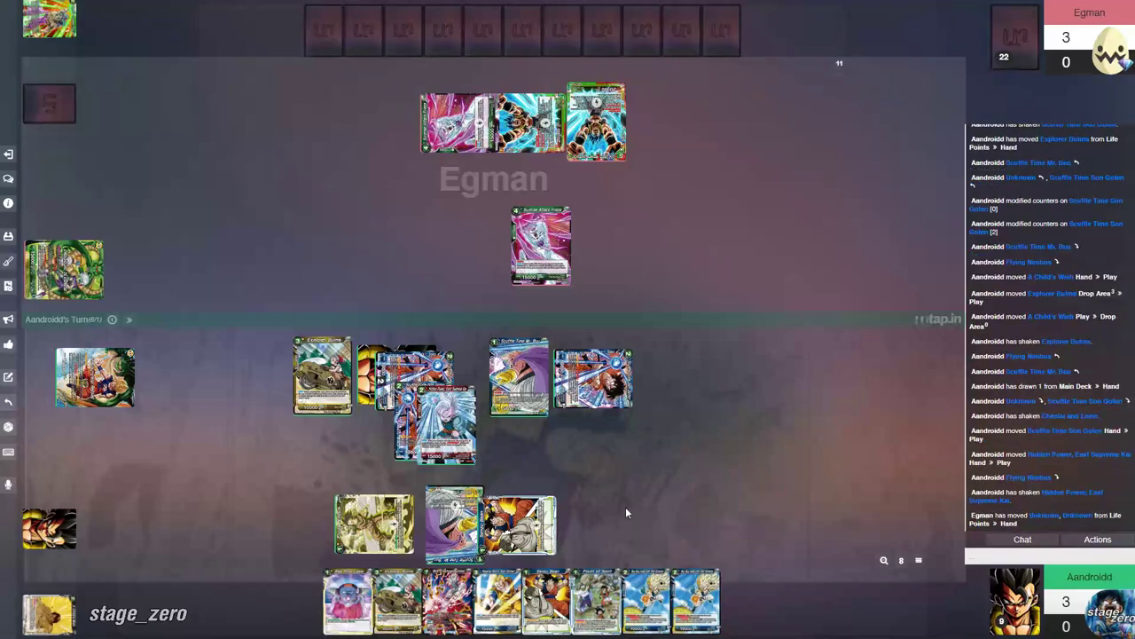
# Step: Send Hidden Power, East Supreme Kai and a Son Goten to the Drop Area
pyautogui.rightClick(426, 395)
pyautogui.click(434, 368)
pyautogui.rightClick(423, 426)
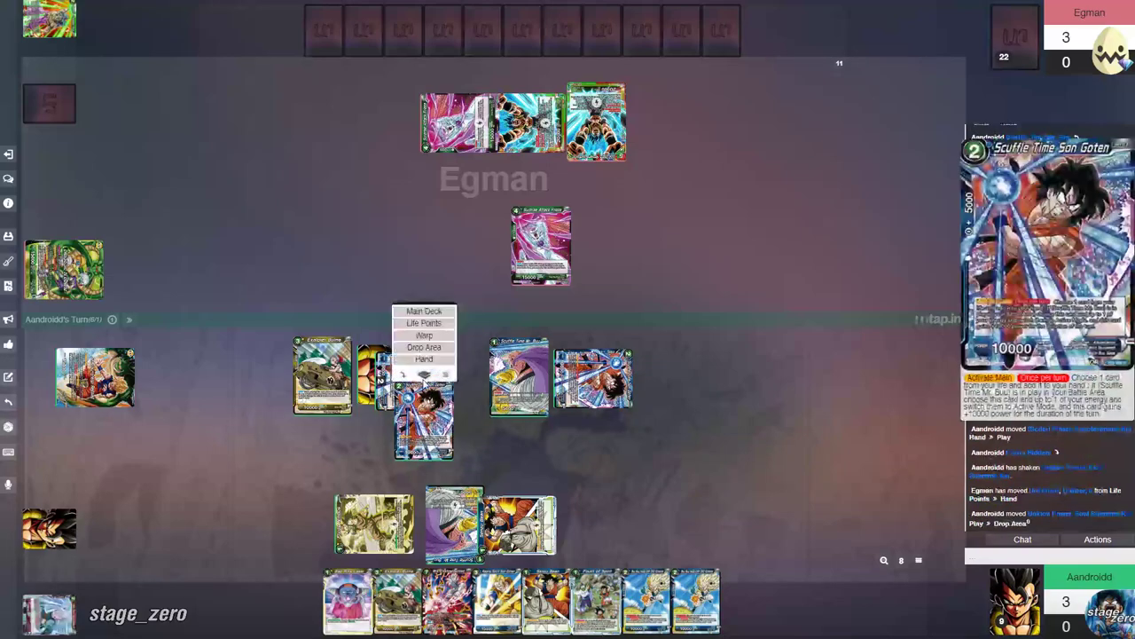
pyautogui.click(426, 350)
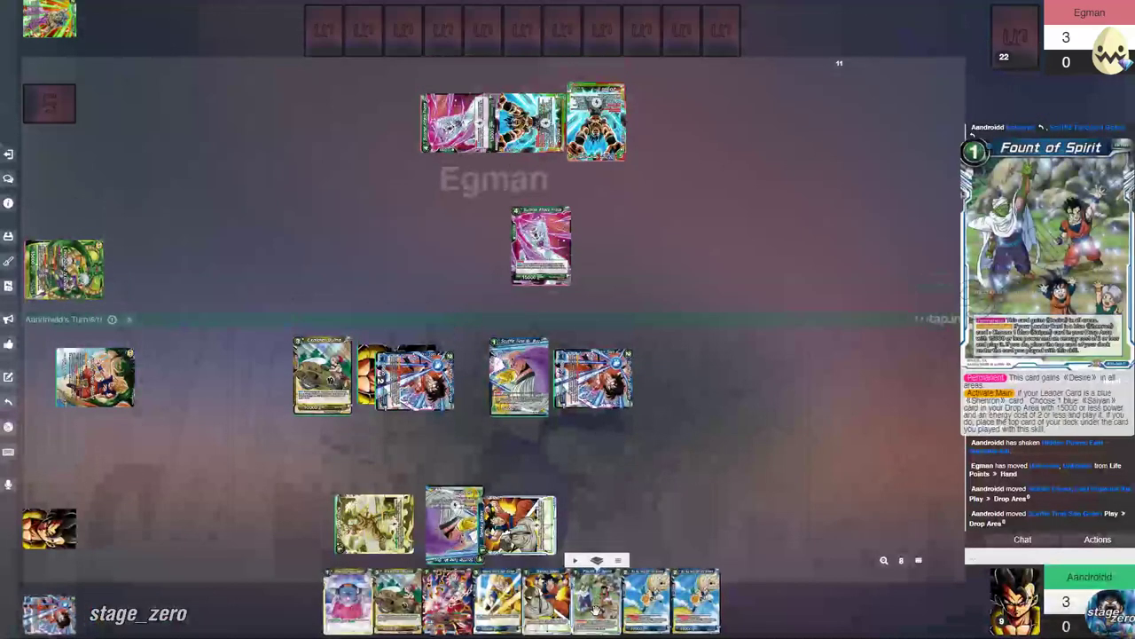
# Step: Play Fount of Spirit to bring Son Goten back from the Drop Area, then drop Fount
pyautogui.moveTo(595, 590); pyautogui.dragTo(684, 404)
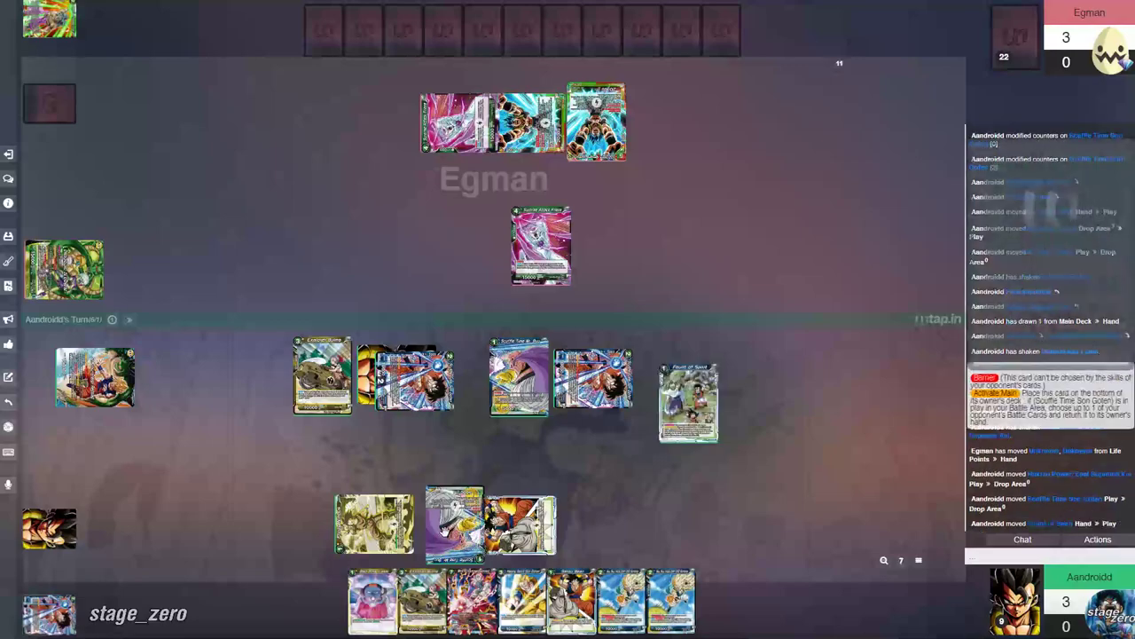
pyautogui.click(49, 612)
pyautogui.moveTo(107, 604); pyautogui.dragTo(689, 360)
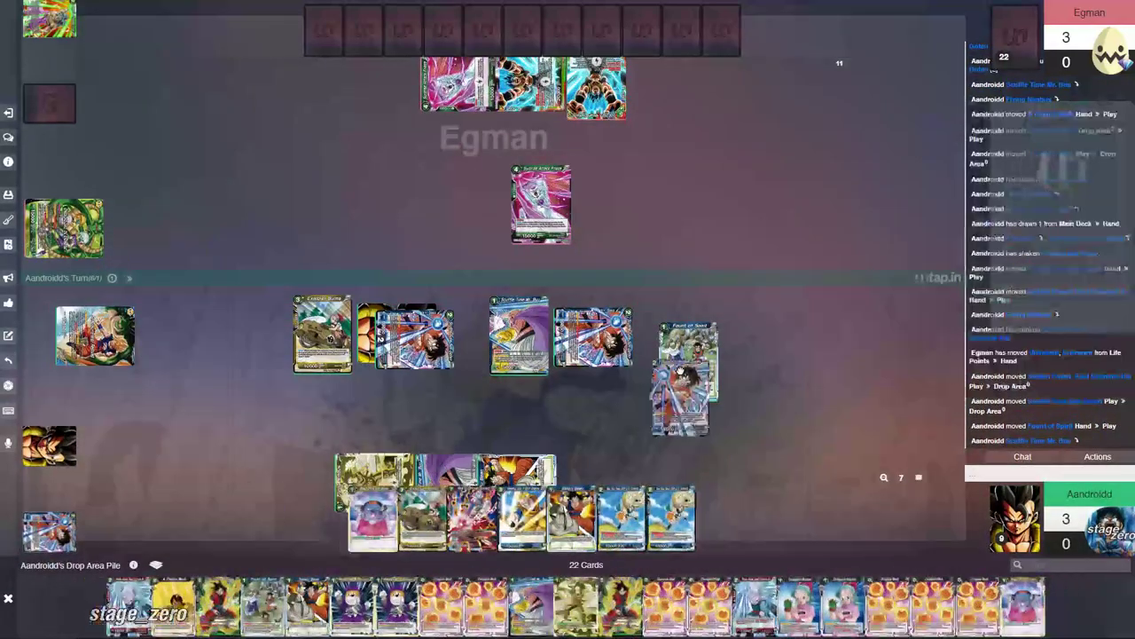
pyautogui.click(690, 315)
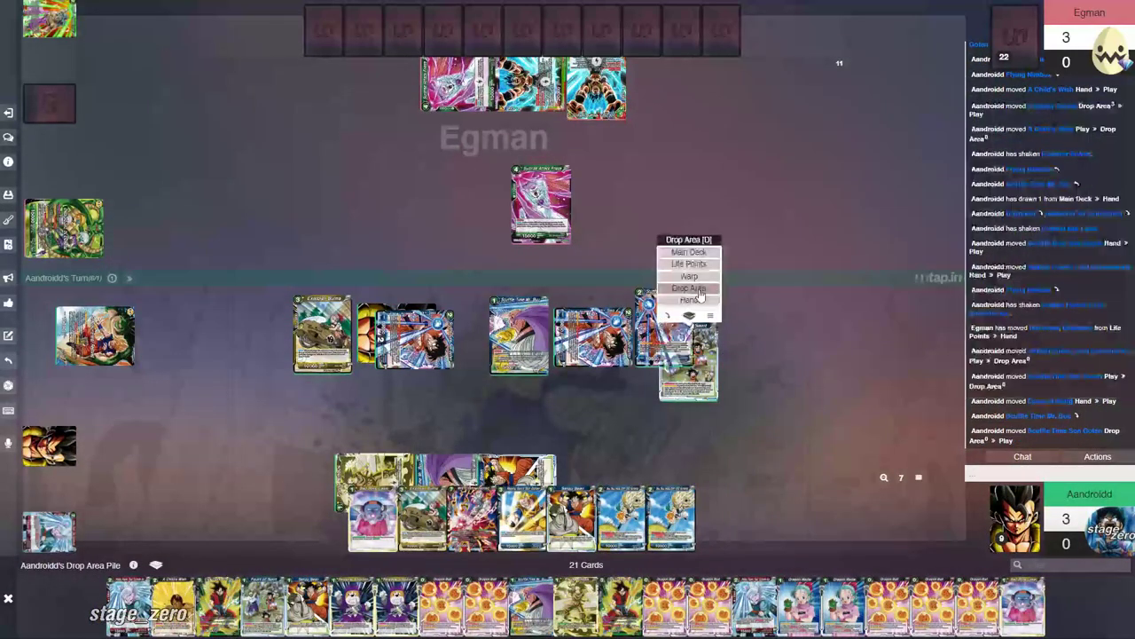
pyautogui.click(685, 266)
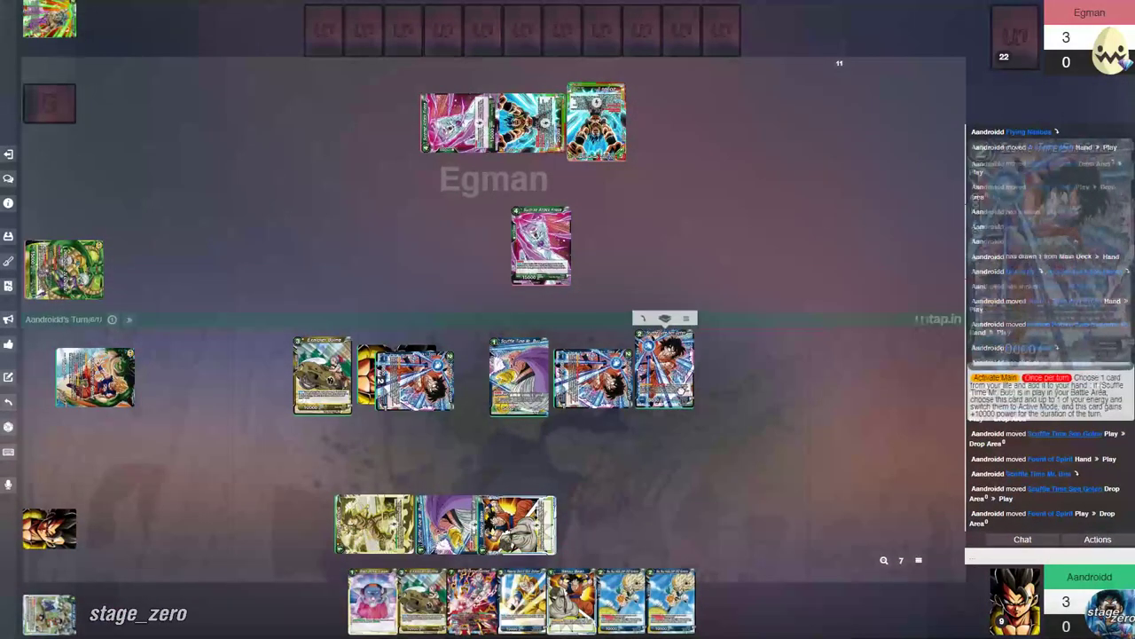
# Step: Place the top deck card face down on the battle area and drop A Child's Wish
pyautogui.click(1016, 606)
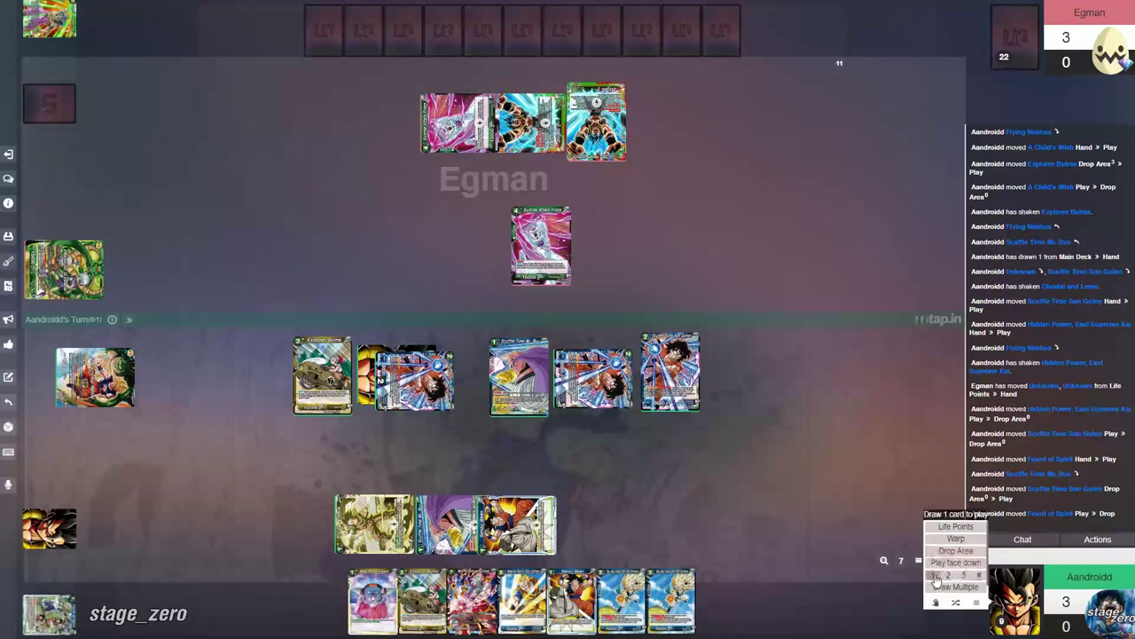
pyautogui.click(955, 575)
pyautogui.moveTo(193, 373); pyautogui.dragTo(678, 380)
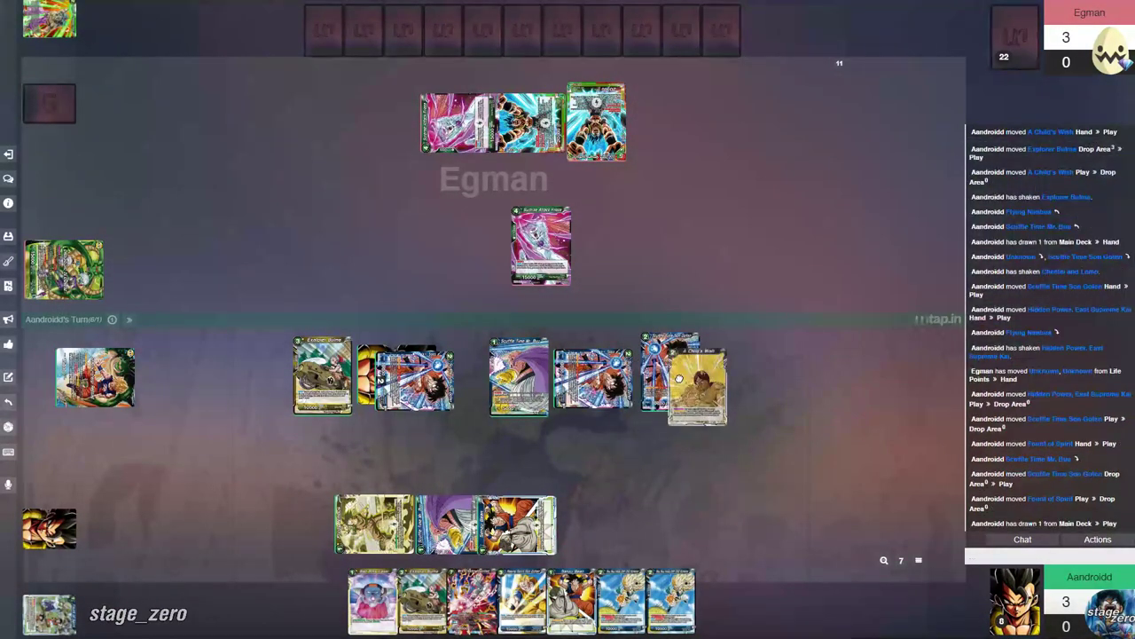
pyautogui.click(678, 380)
pyautogui.click(701, 295)
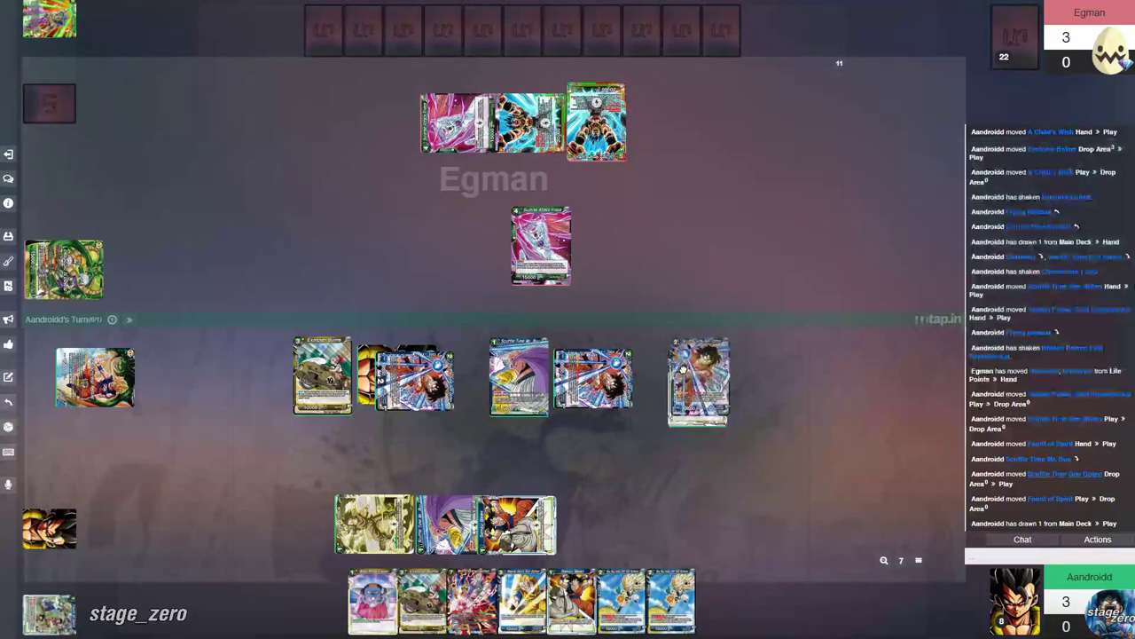
pyautogui.click(698, 377)
pyautogui.click(707, 303)
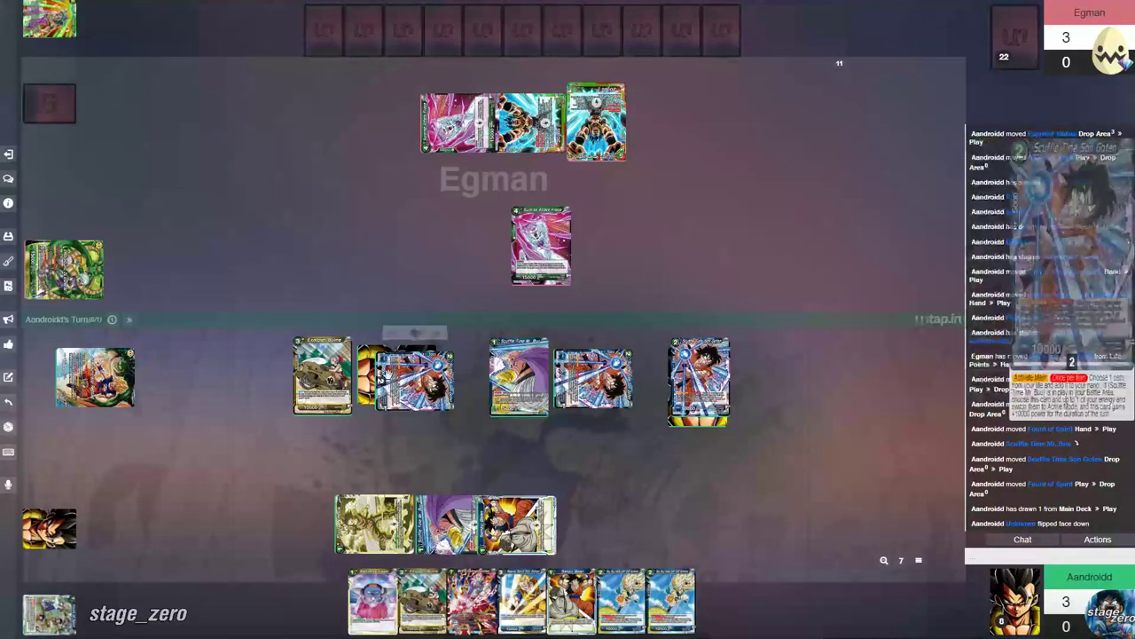
# Step: Turn Son Goten sideways, play Explorer Bulma and Buu Buu Volleyball SS3 Gotenks, and draw a card
pyautogui.click(441, 346)
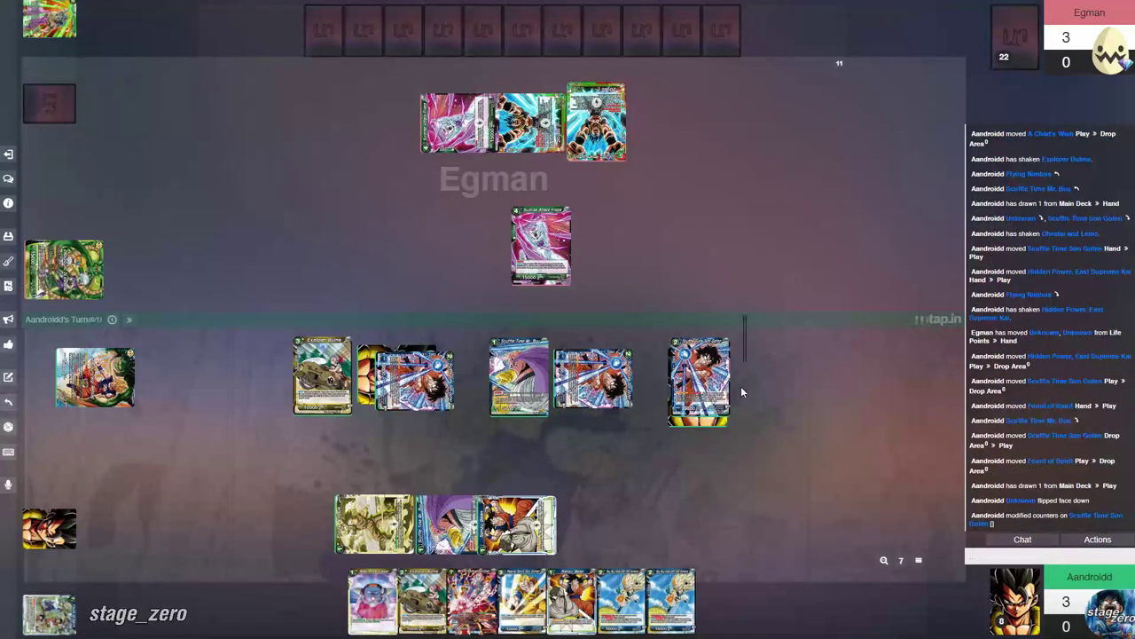
pyautogui.moveTo(699, 381)
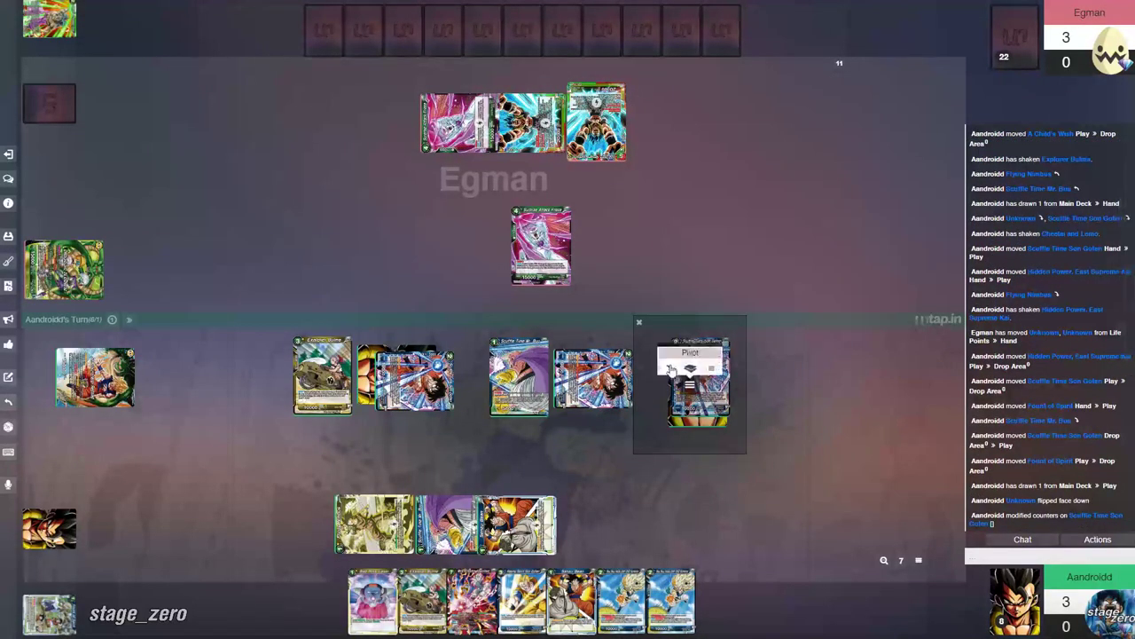
pyautogui.click(671, 369)
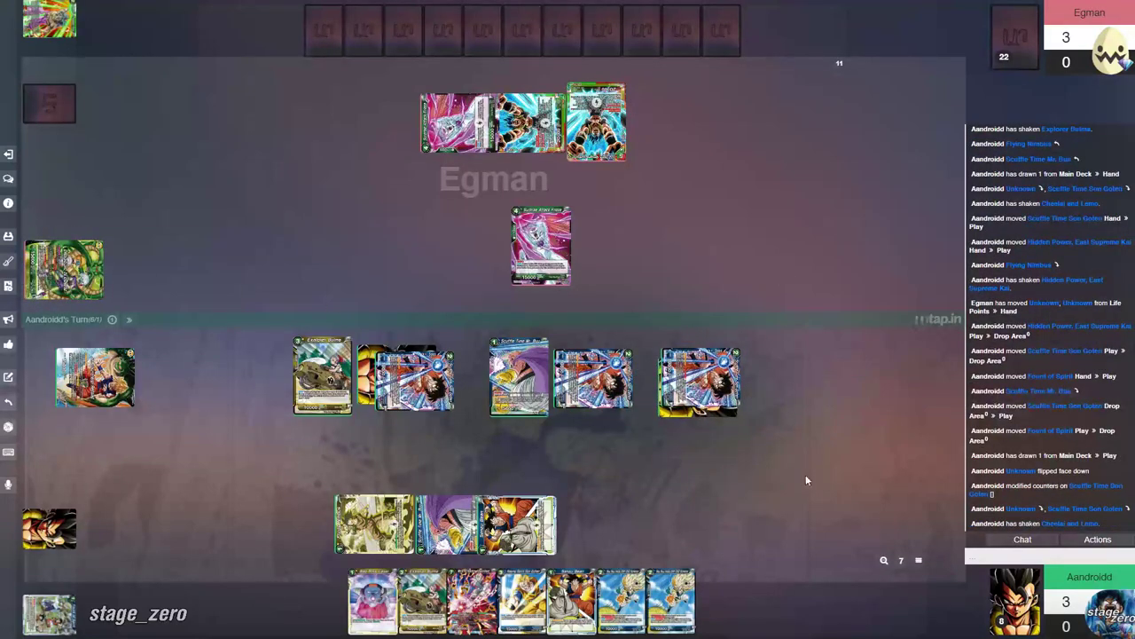
pyautogui.moveTo(670, 601); pyautogui.dragTo(721, 368)
pyautogui.moveTo(320, 381); pyautogui.dragTo(715, 364)
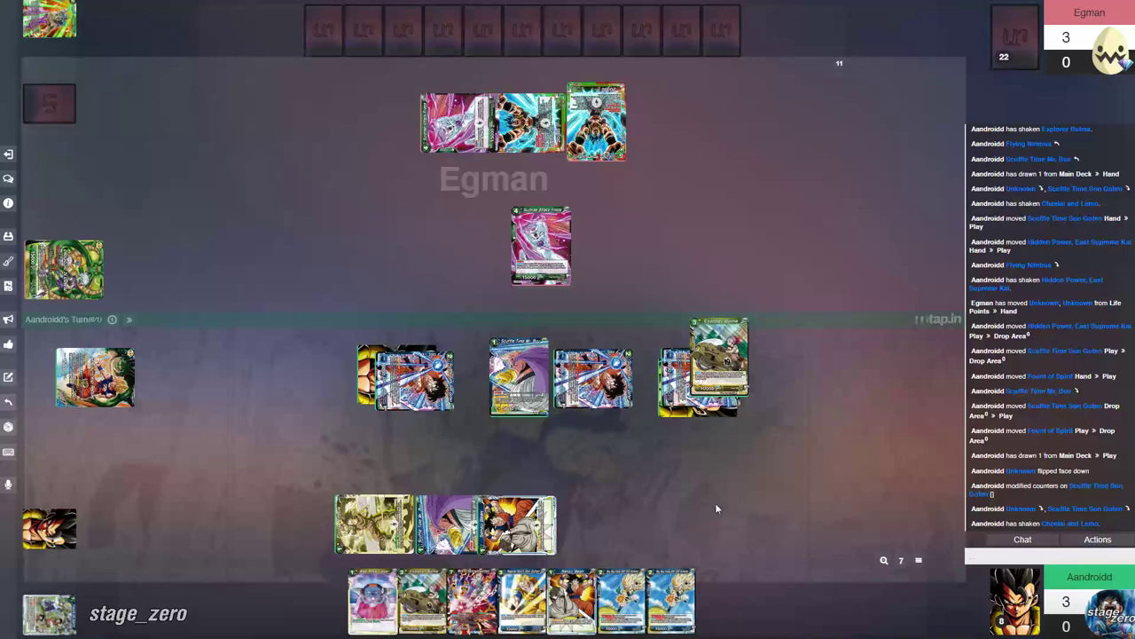
pyautogui.moveTo(674, 602); pyautogui.dragTo(766, 366)
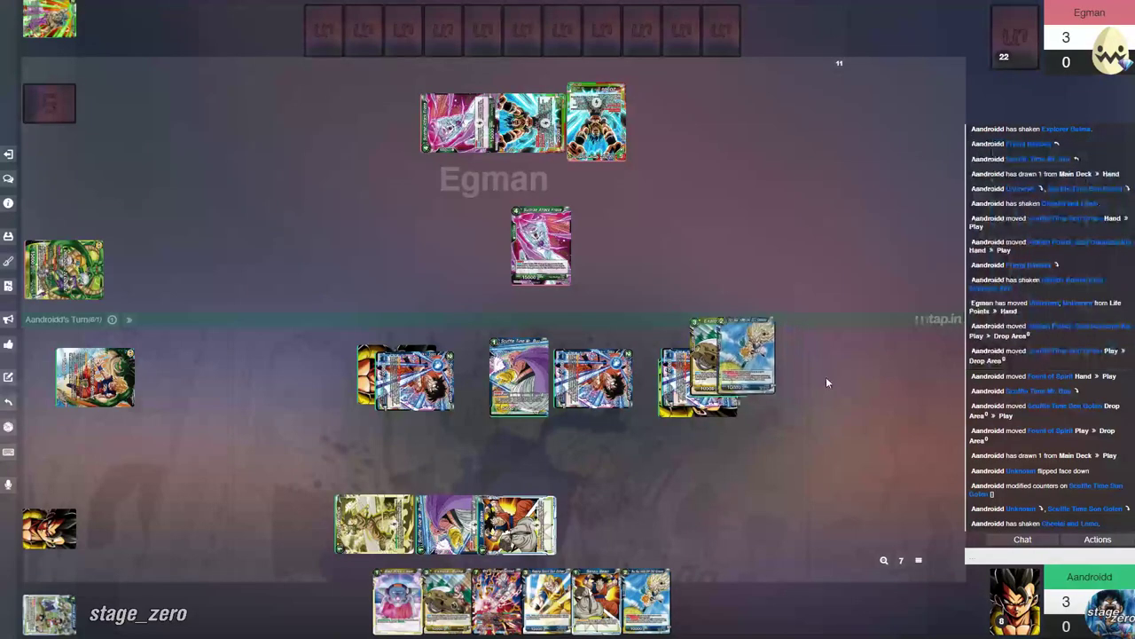
pyautogui.click(905, 602)
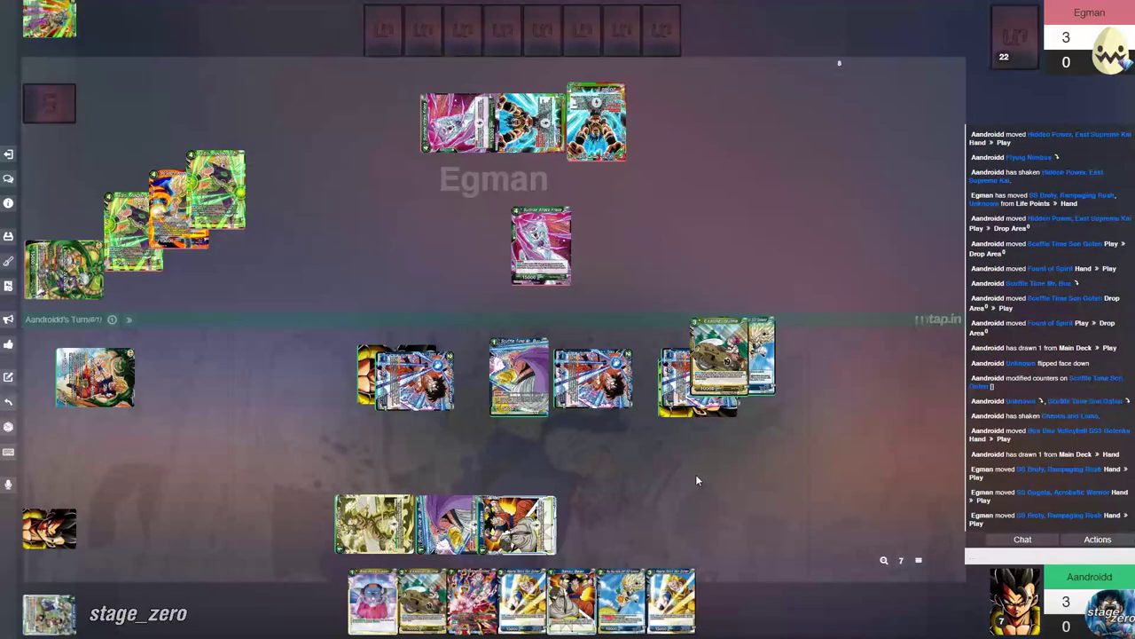
# Step: Drop Explorer Bulma with a shake and take one life card into hand
pyautogui.moveTo(727, 363); pyautogui.dragTo(753, 351)
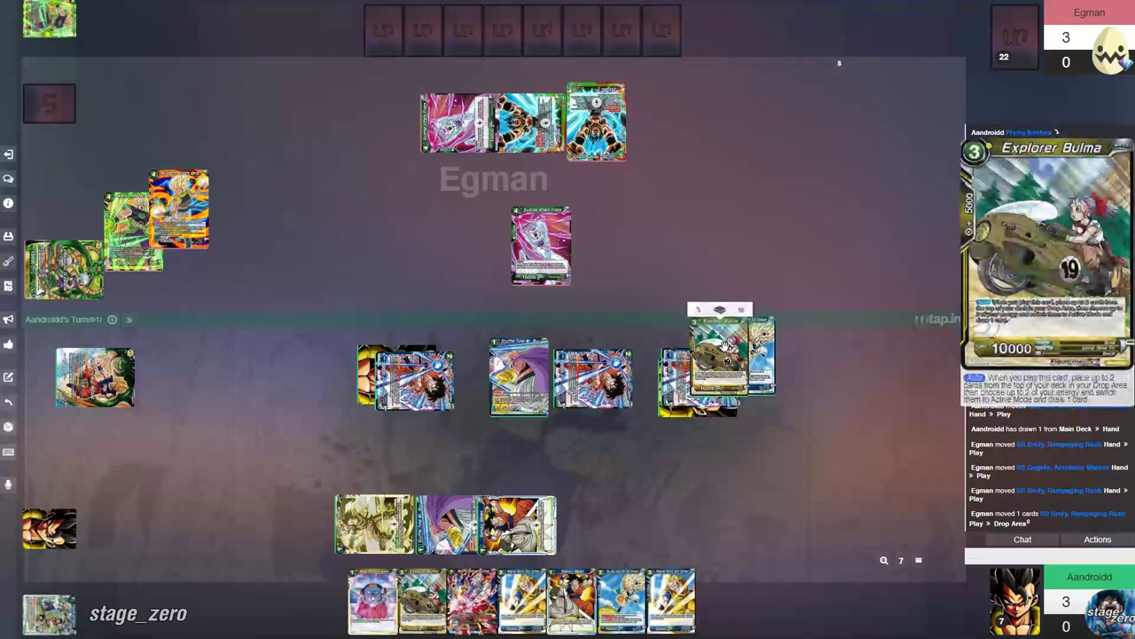
pyautogui.rightClick(698, 377)
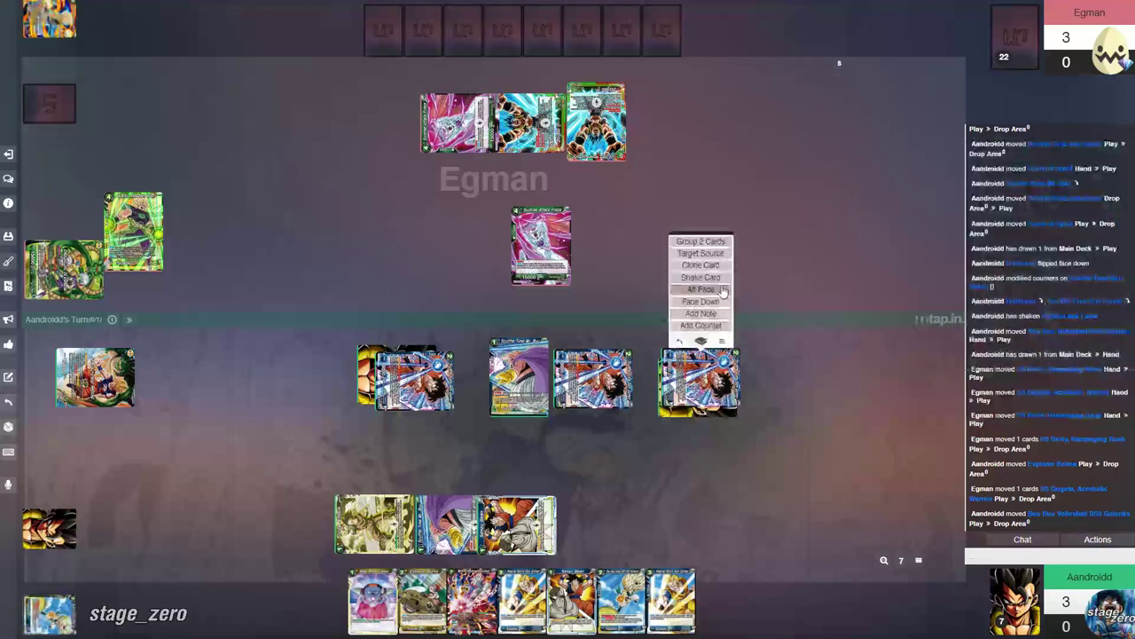
pyautogui.press('h')
pyautogui.click(98, 530)
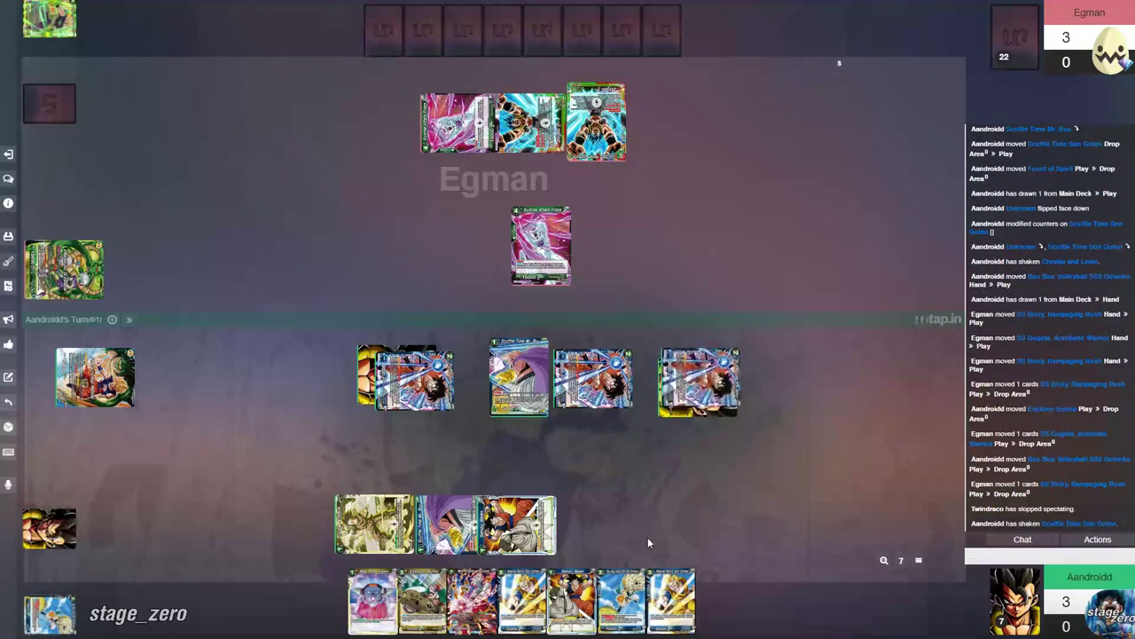
# Step: Untap the Scuffle Time stack and Senzu Bean, and give Scuffle Time Son Goten 2 counters
pyautogui.doubleClick(712, 364)
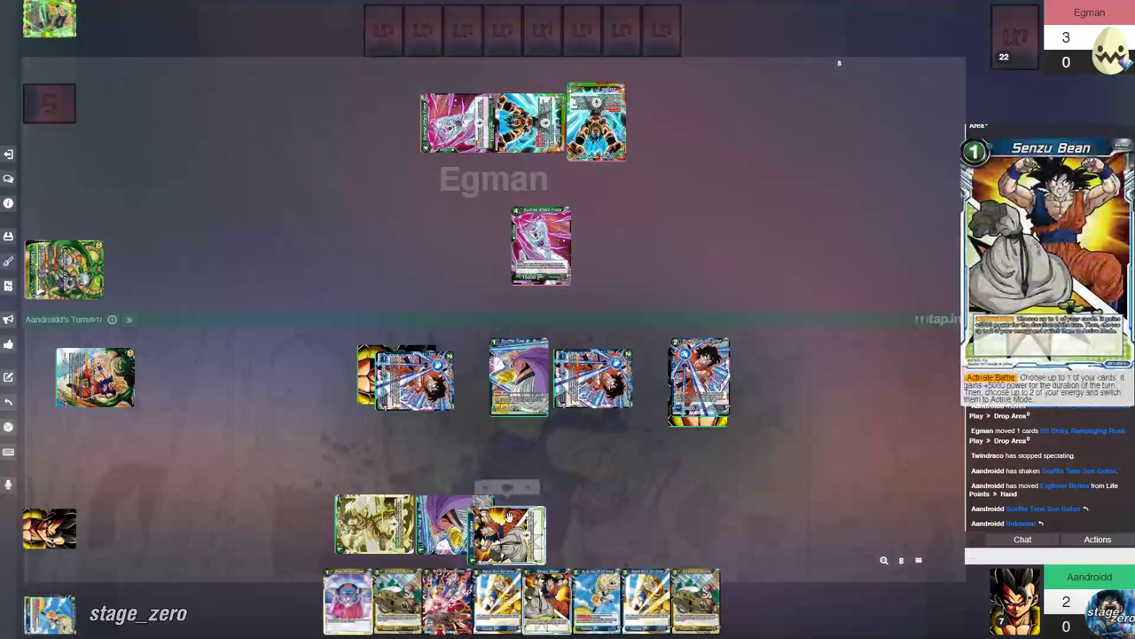
pyautogui.doubleClick(523, 531)
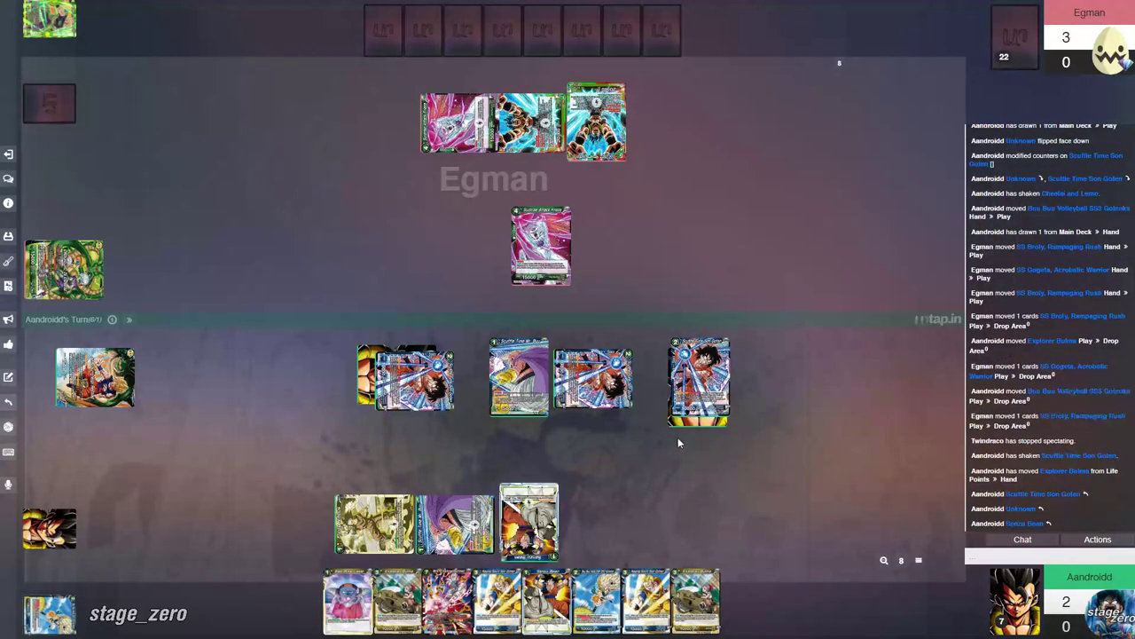
pyautogui.rightClick(717, 350)
pyautogui.click(724, 332)
pyautogui.click(698, 411)
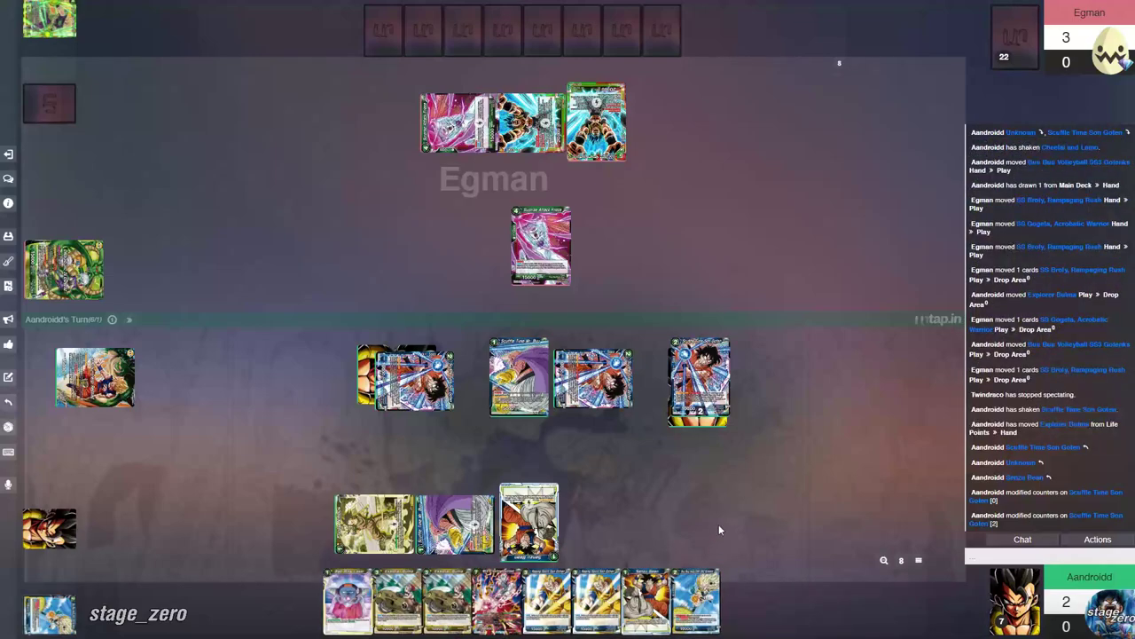
pyautogui.moveTo(699, 381)
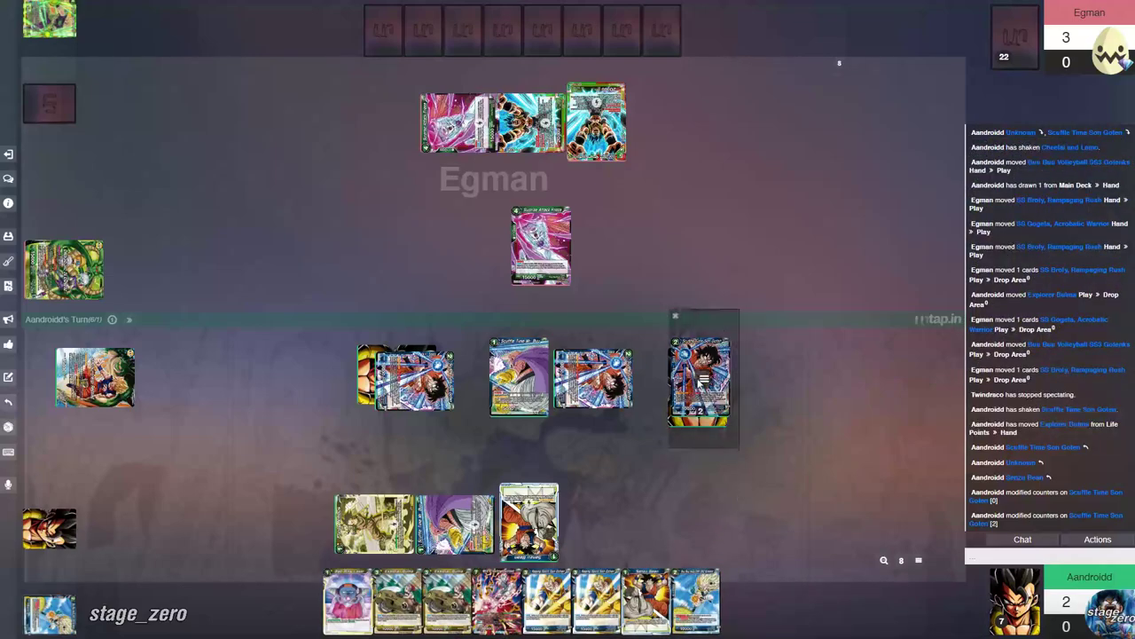
# Step: Turn the right battle card sideways, play the last hand card, and draw one card
pyautogui.click(704, 346)
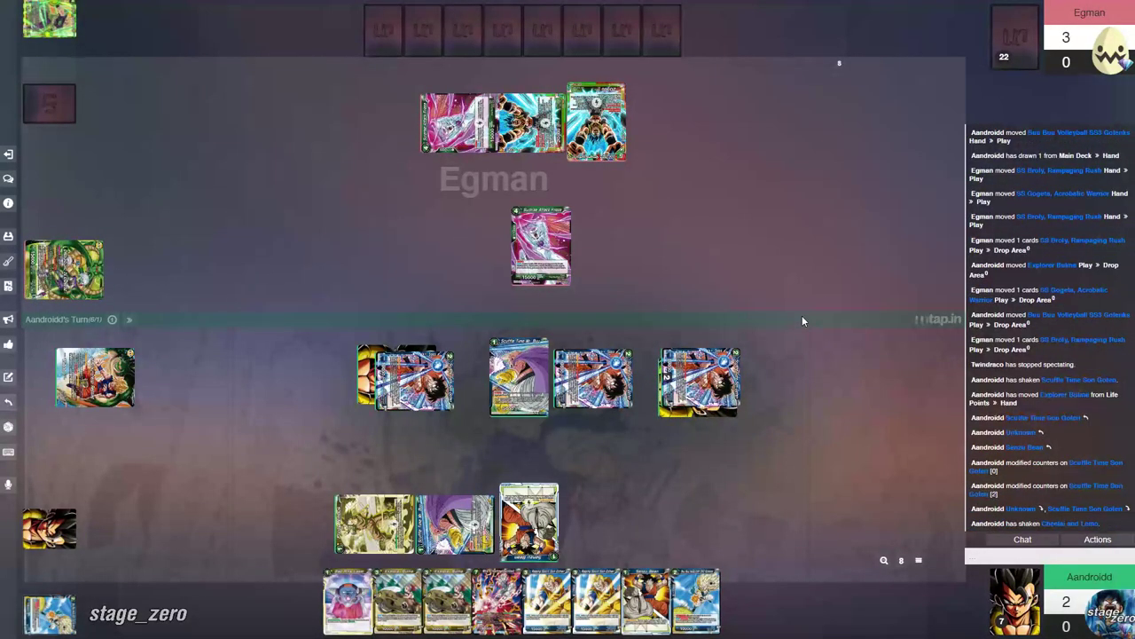
pyautogui.moveTo(701, 603); pyautogui.dragTo(716, 428)
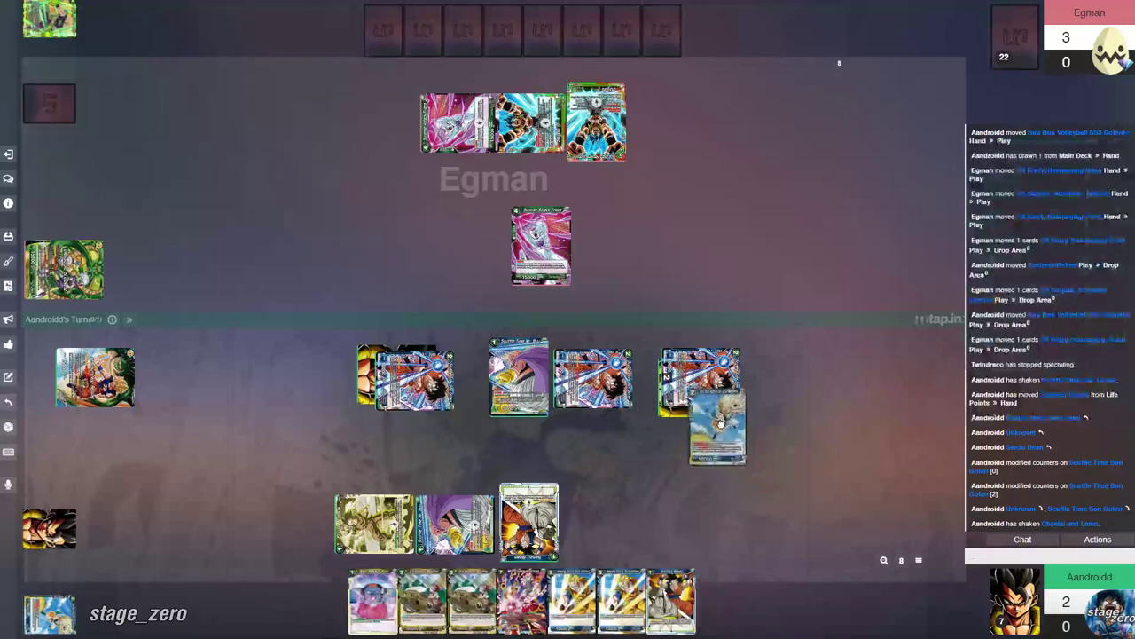
pyautogui.rightClick(999, 612)
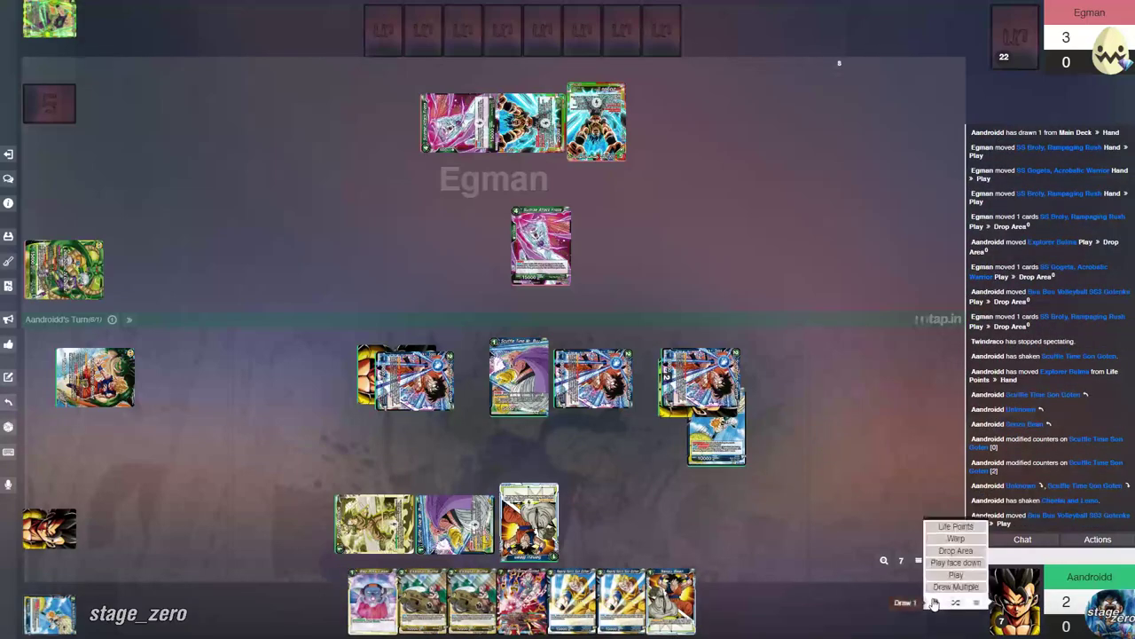
pyautogui.click(936, 532)
pyautogui.moveTo(699, 604); pyautogui.dragTo(497, 603)
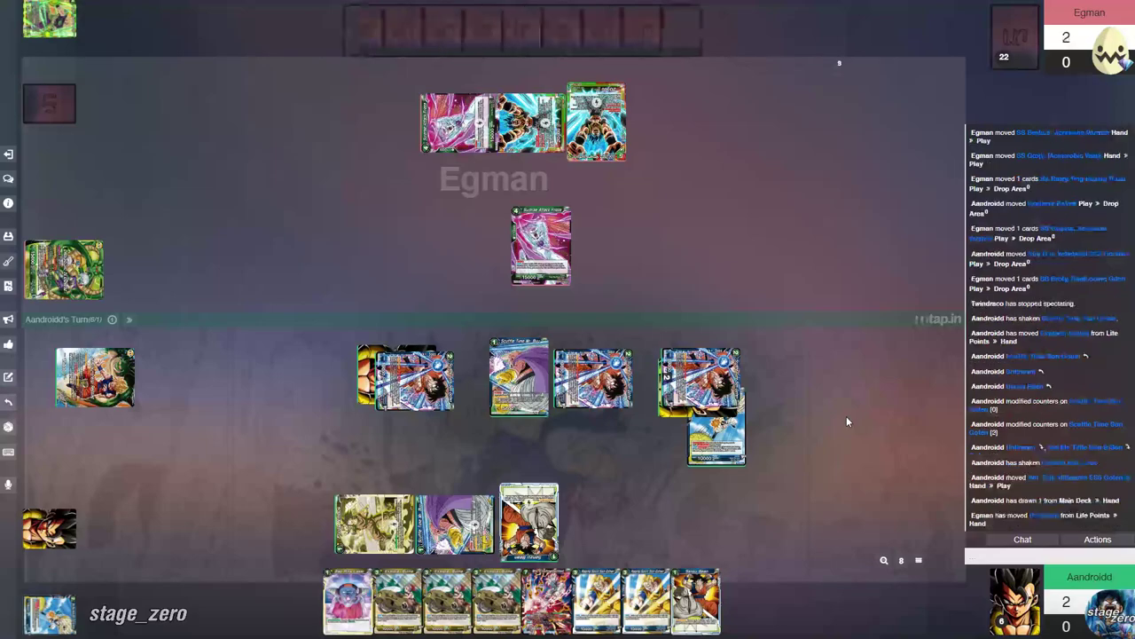
# Step: Send Buu Buu Volleyball SS3 Gotenks to the Drop Area, tap Scuffle Time, and adjust its counters
pyautogui.click(737, 379)
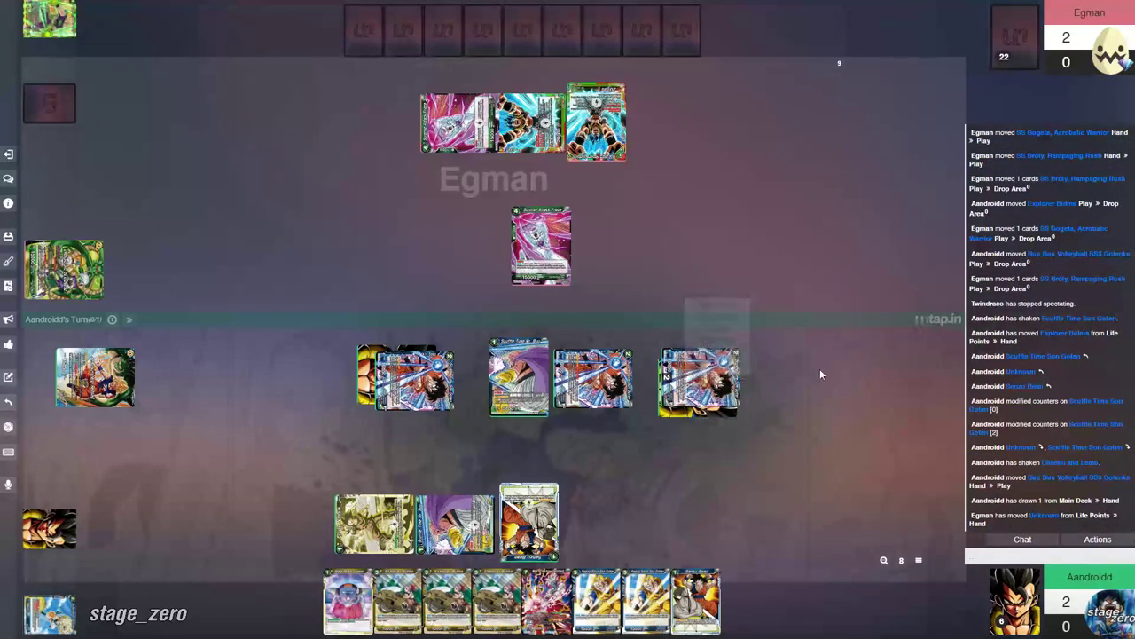
pyautogui.doubleClick(524, 394)
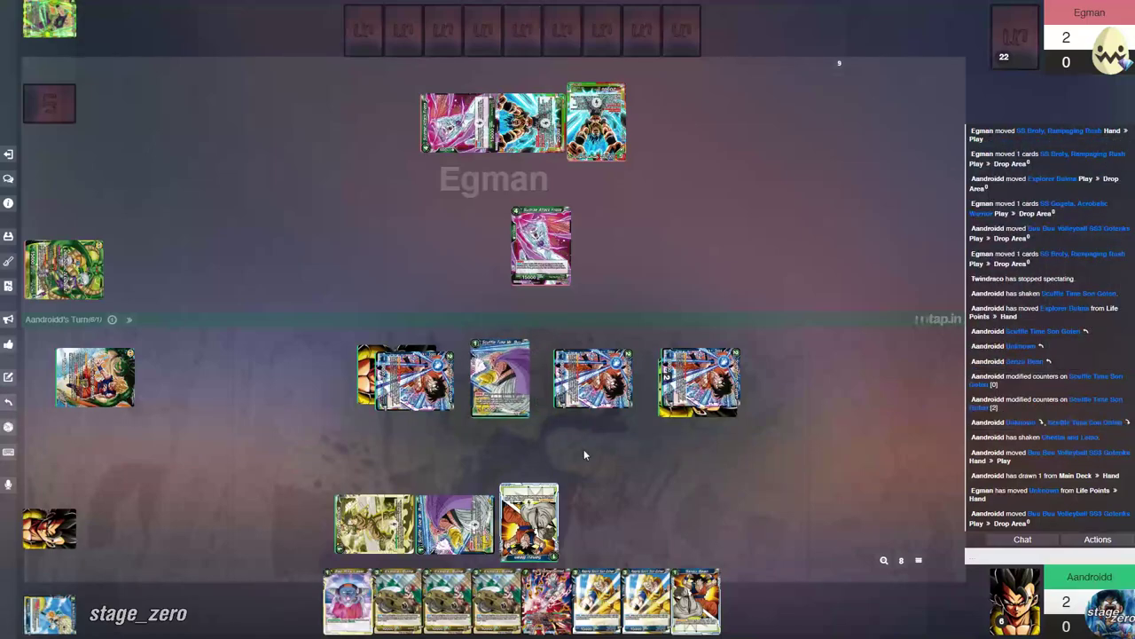
pyautogui.rightClick(64, 257)
pyautogui.click(683, 342)
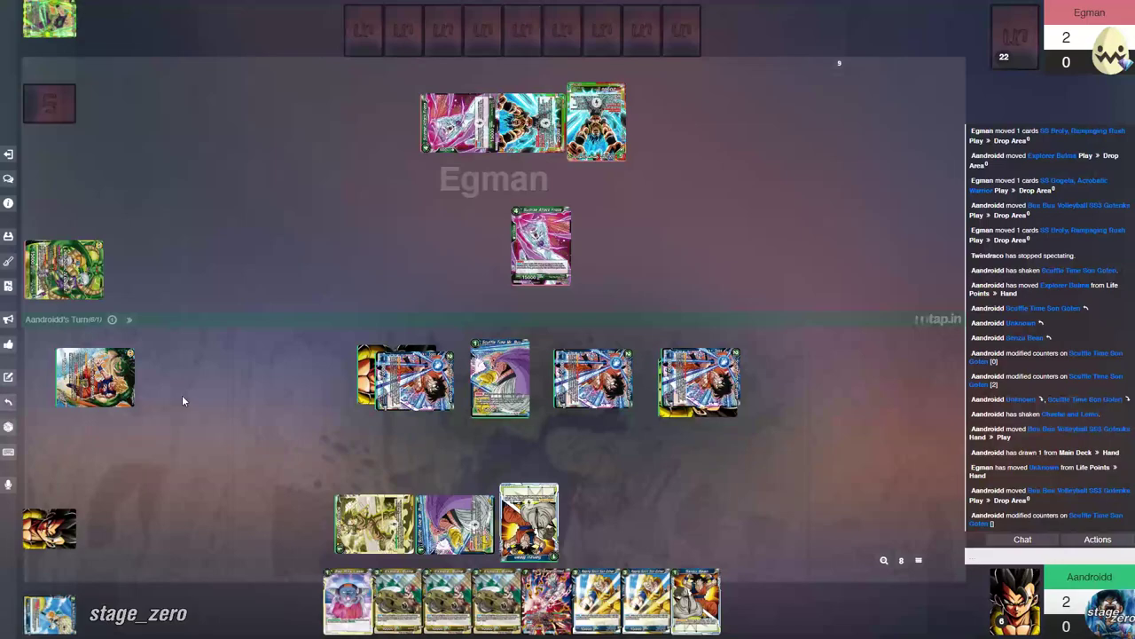
# Step: Use Dende's effect to draw Personal Ambition, bringing the hand to nine cards
pyautogui.click(93, 377)
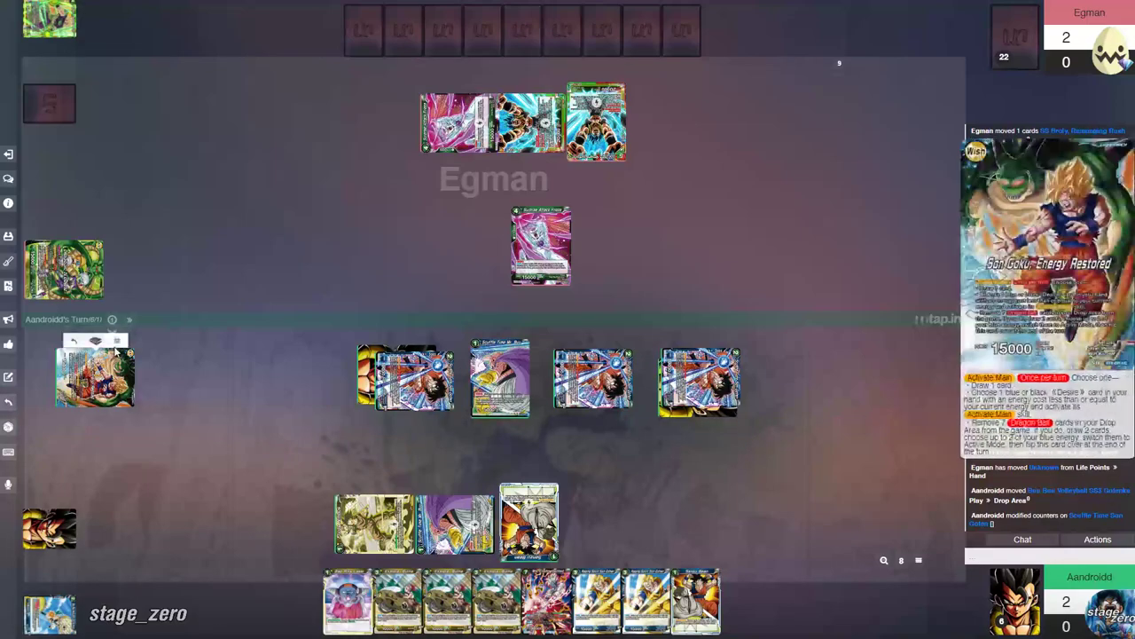
pyautogui.rightClick(89, 372)
pyautogui.click(76, 276)
pyautogui.click(91, 377)
pyautogui.click(918, 560)
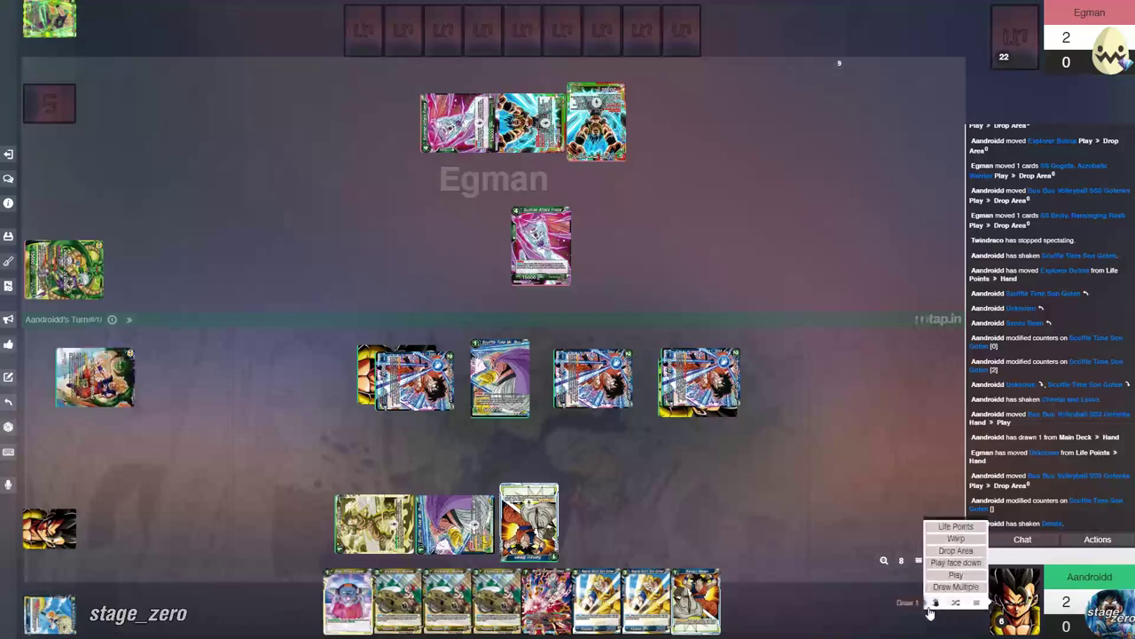
pyautogui.click(940, 603)
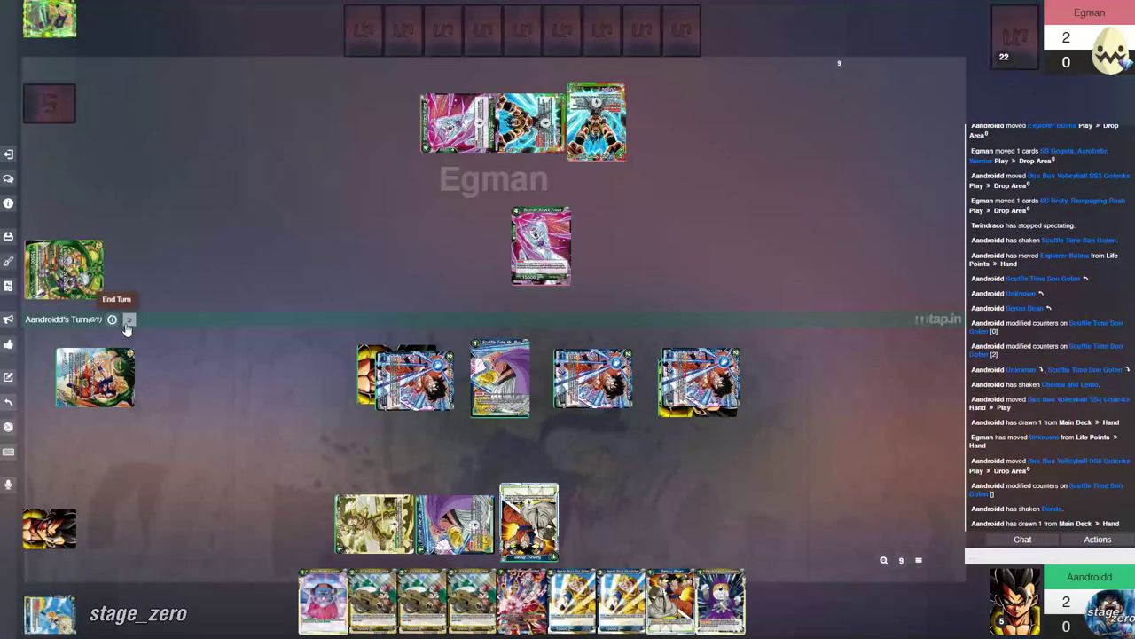
# Step: Use Scuffle Time's effect, put it on the bottom of the deck, and end the turn
pyautogui.rightClick(500, 355)
pyautogui.click(501, 266)
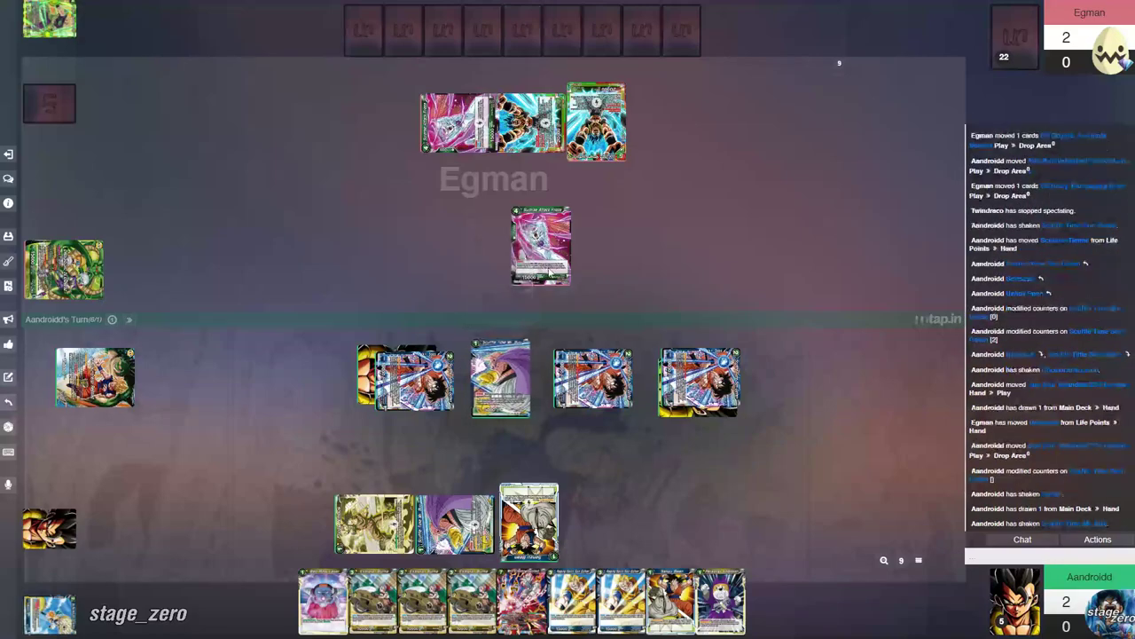
pyautogui.rightClick(501, 363)
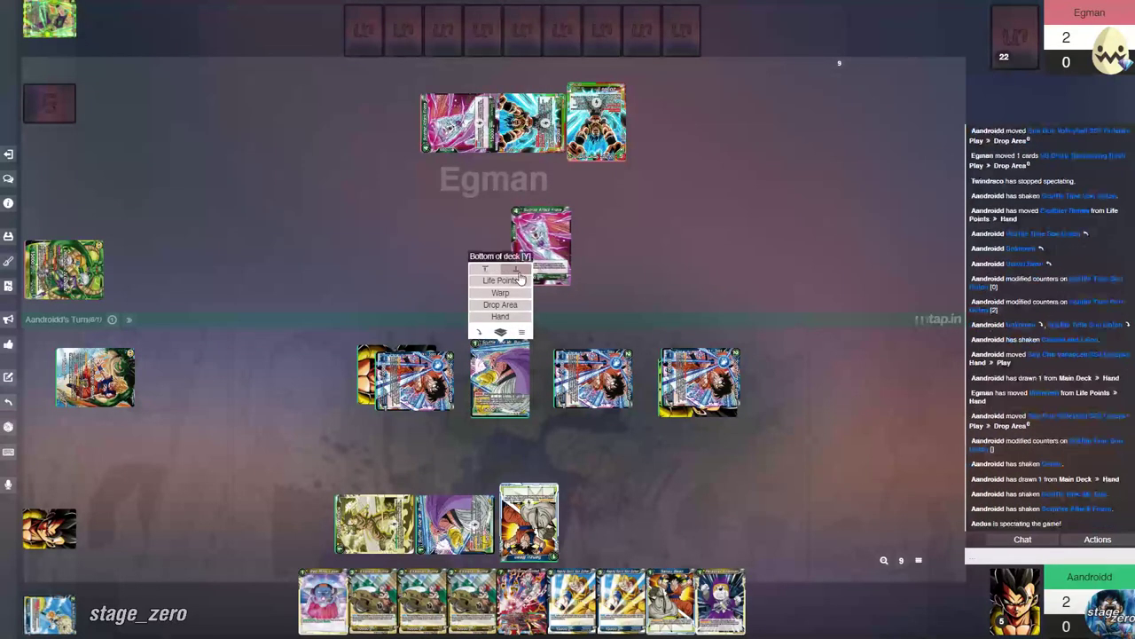
pyautogui.click(519, 271)
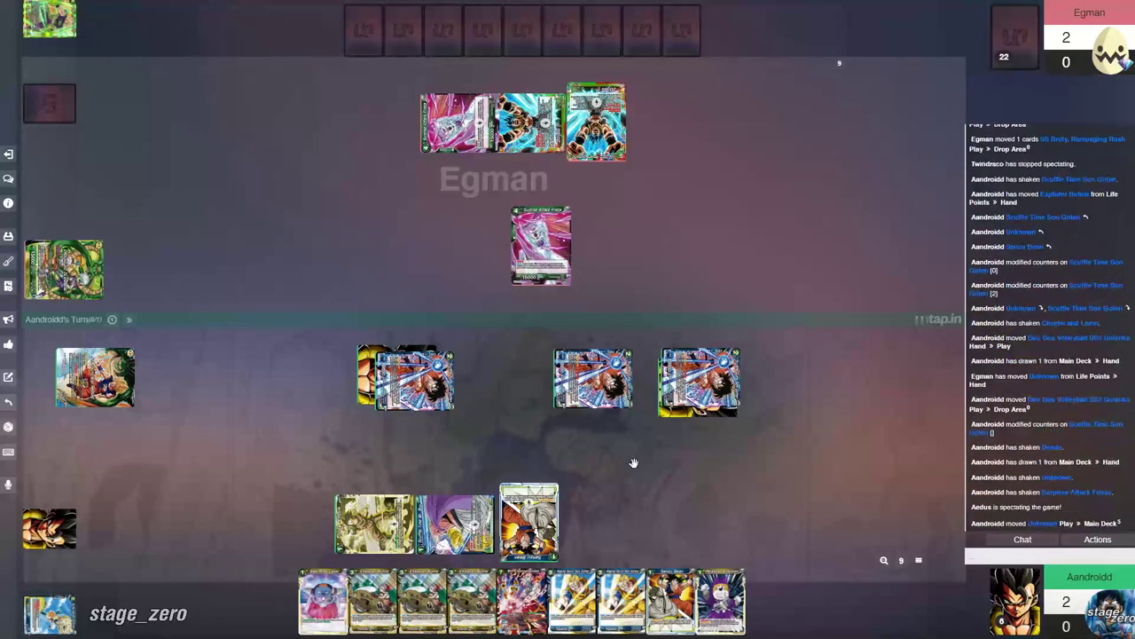
pyautogui.click(130, 319)
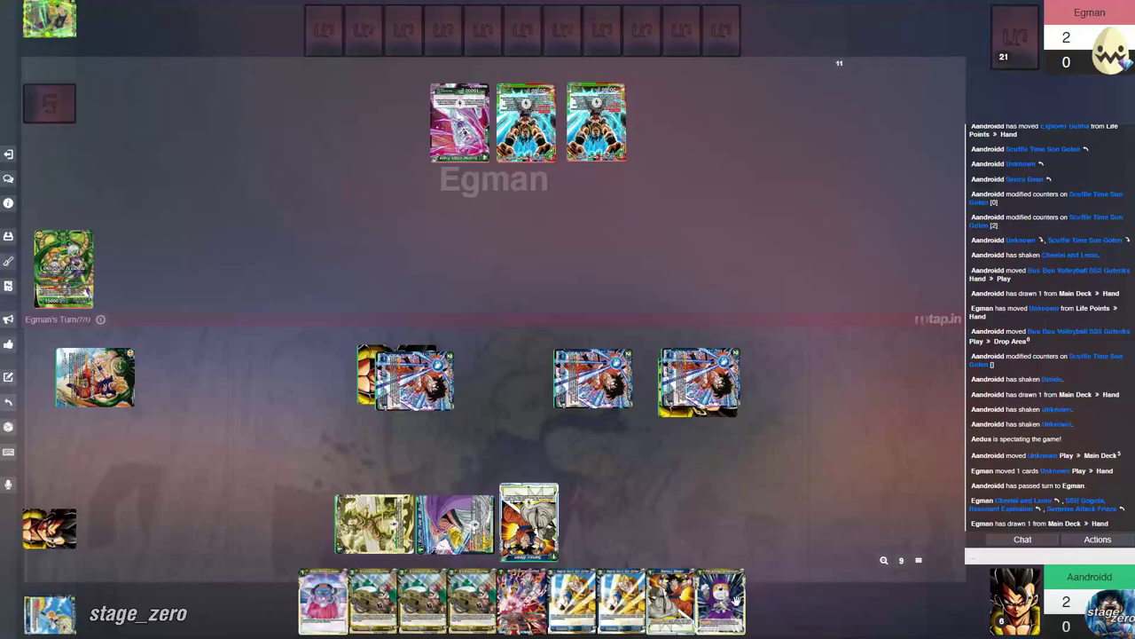
# Step: Reorder the purple hand card, drop the yellow battle card, and return three blue cards to the deck
pyautogui.moveTo(720, 601); pyautogui.dragTo(373, 600)
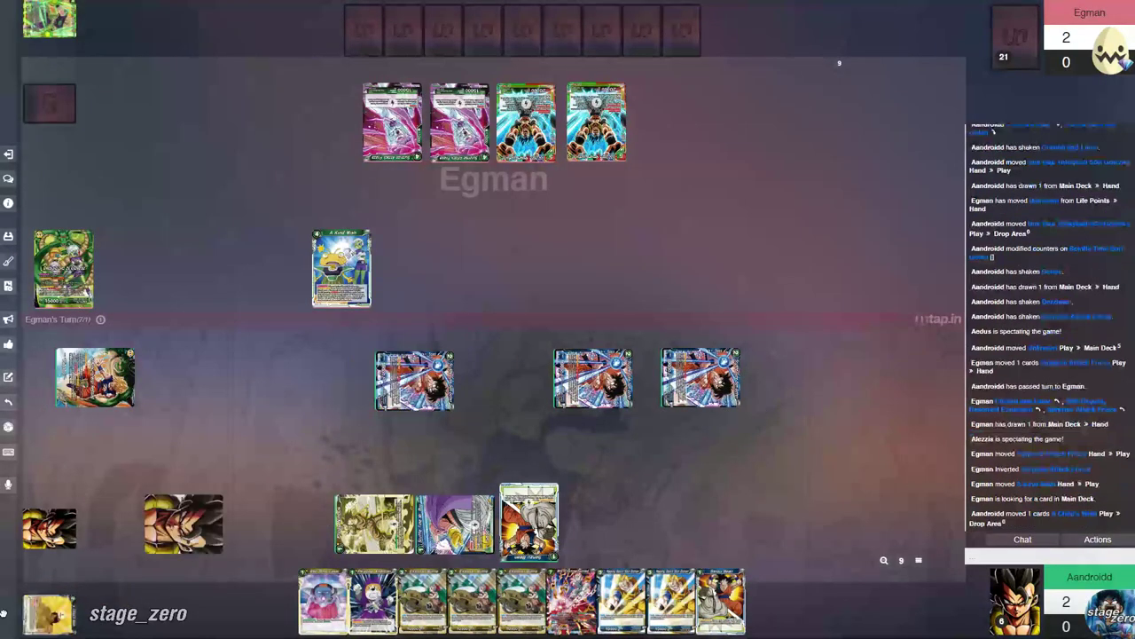
pyautogui.moveTo(368, 383); pyautogui.dragTo(49, 613)
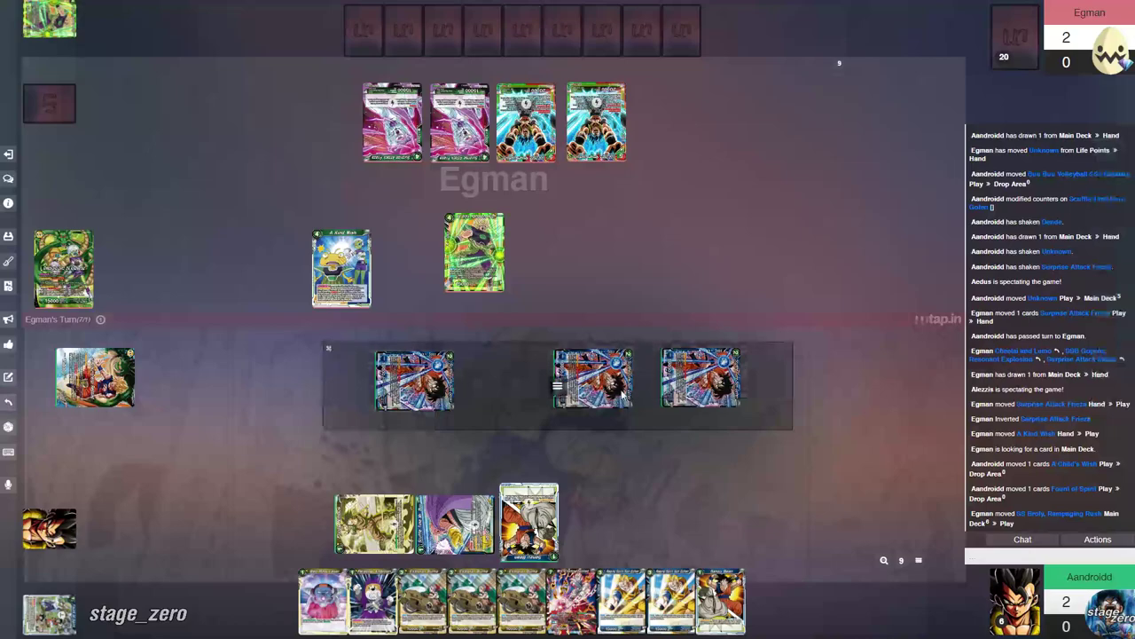
pyautogui.rightClick(554, 371)
pyautogui.click(558, 312)
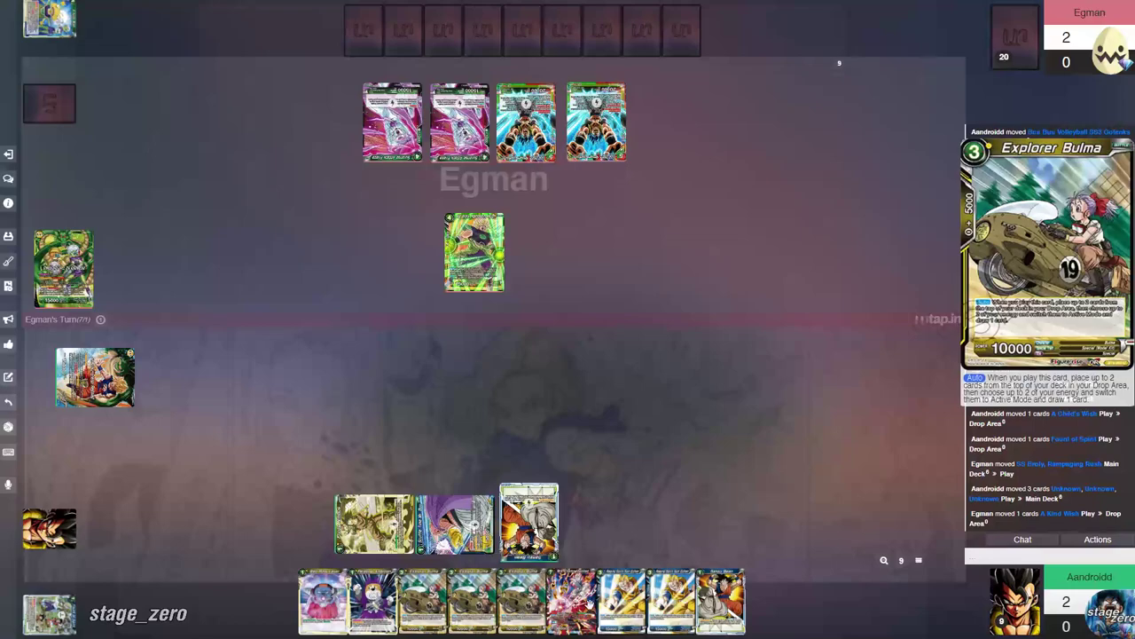
pyautogui.moveTo(521, 603)
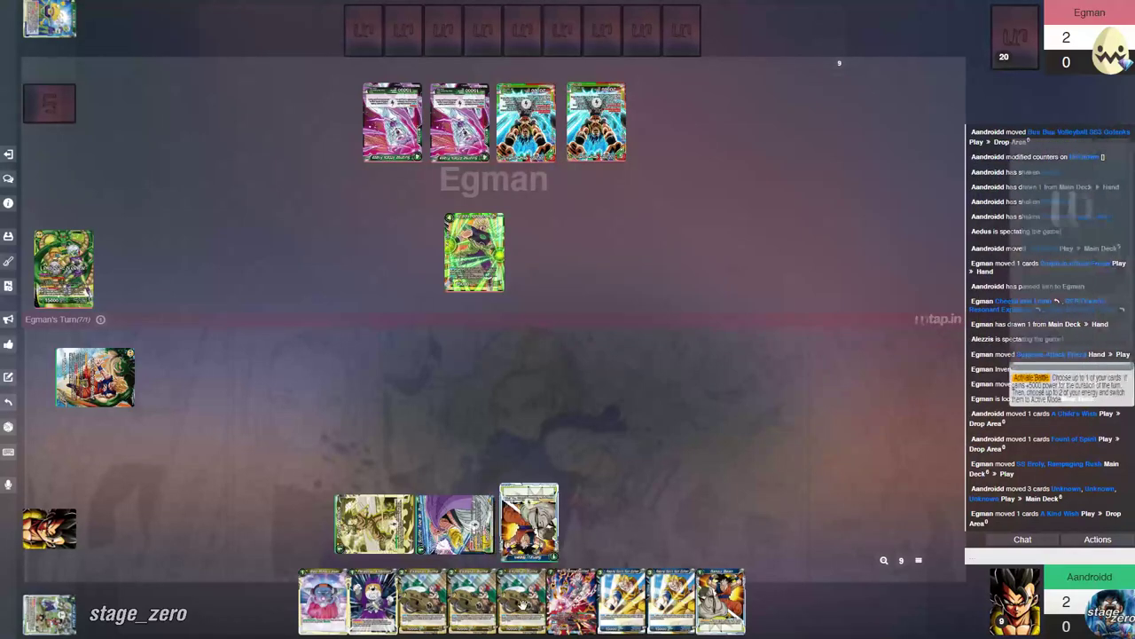
# Step: Discard Explorer Bulma to the Drop Area and move one life card into hand, leaving 1 life
pyautogui.moveTo(422, 602)
pyautogui.moveTo(410, 556); pyautogui.dragTo(49, 614)
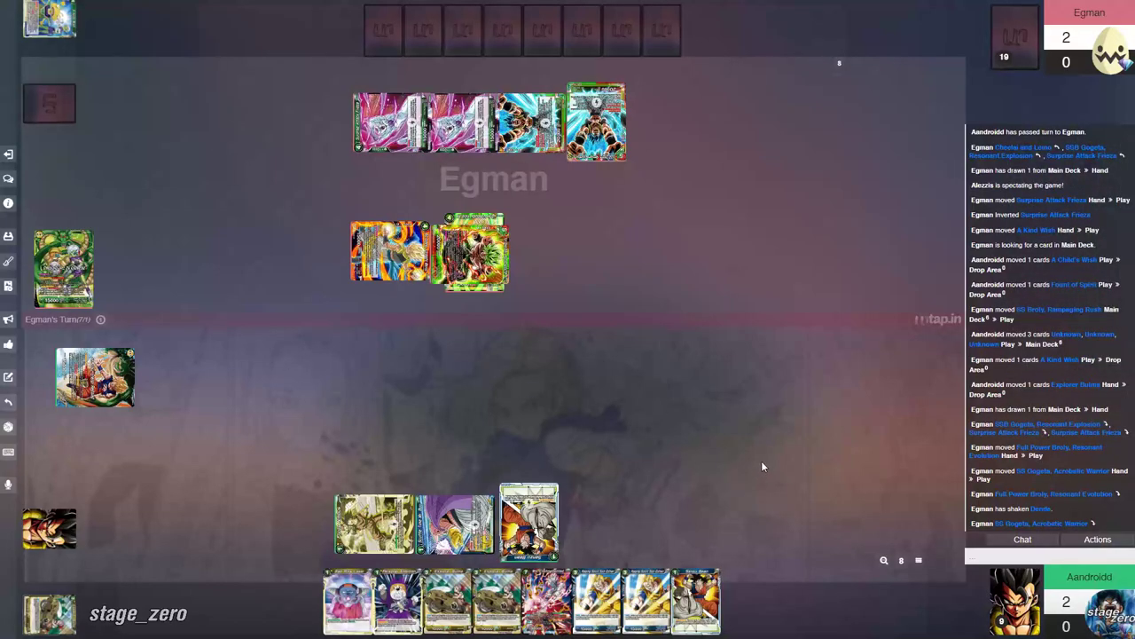
pyautogui.rightClick(49, 529)
pyautogui.click(106, 470)
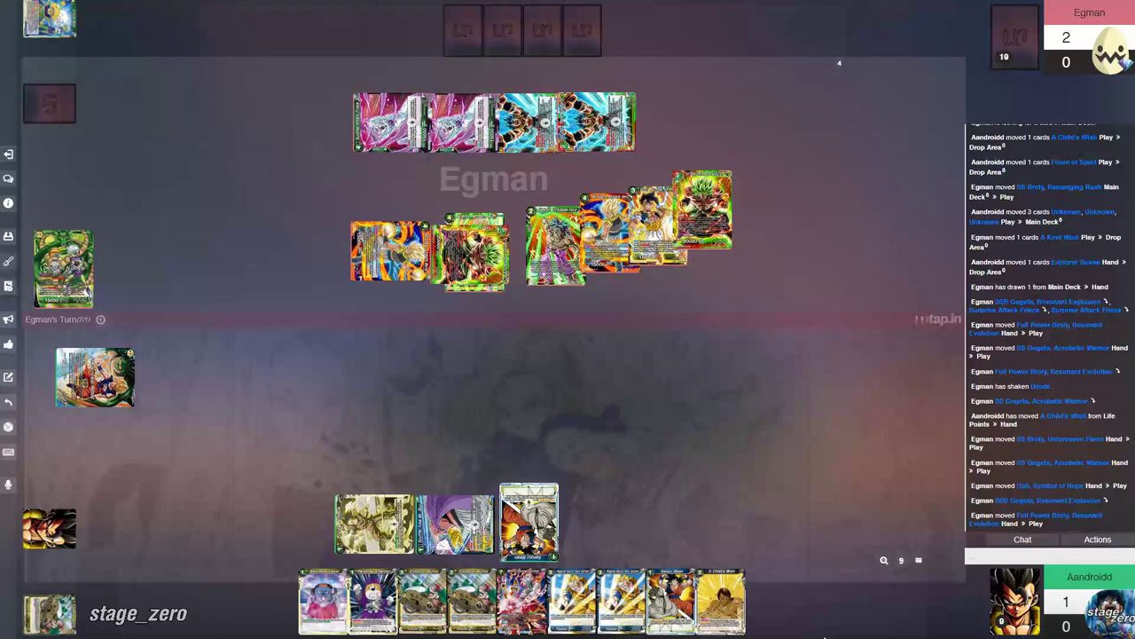
pyautogui.moveTo(670, 604)
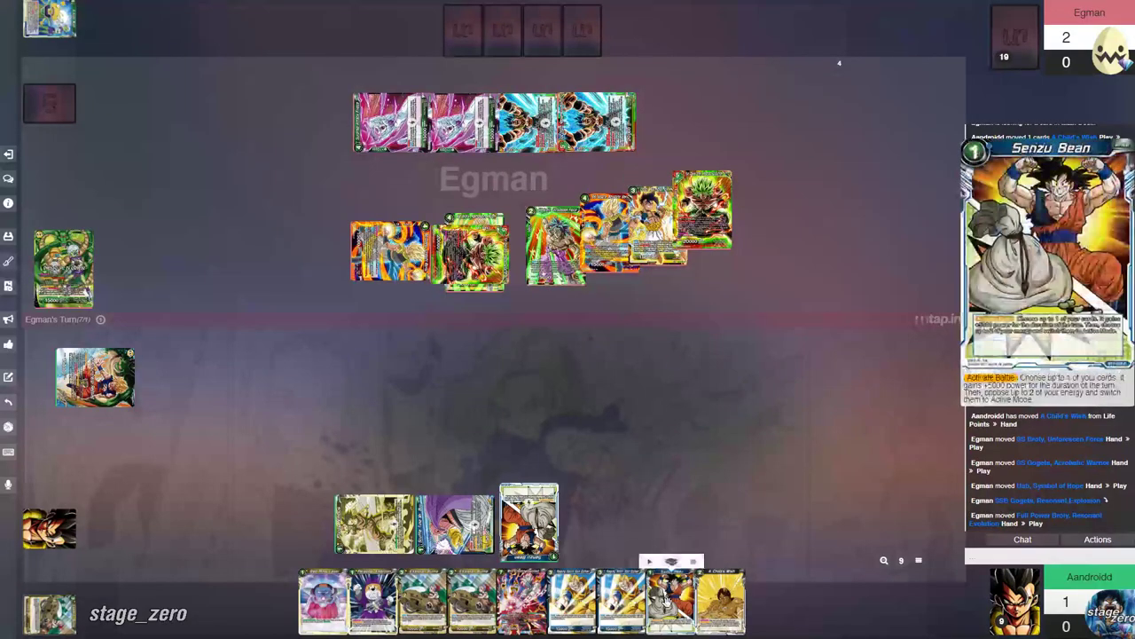
# Step: Rest Mr. Buu and Flying Nimbus, and combo Senzu Bean, two Explorer Bulmas and Raging Spirit Son Gohan
pyautogui.moveTo(667, 602); pyautogui.dragTo(114, 415)
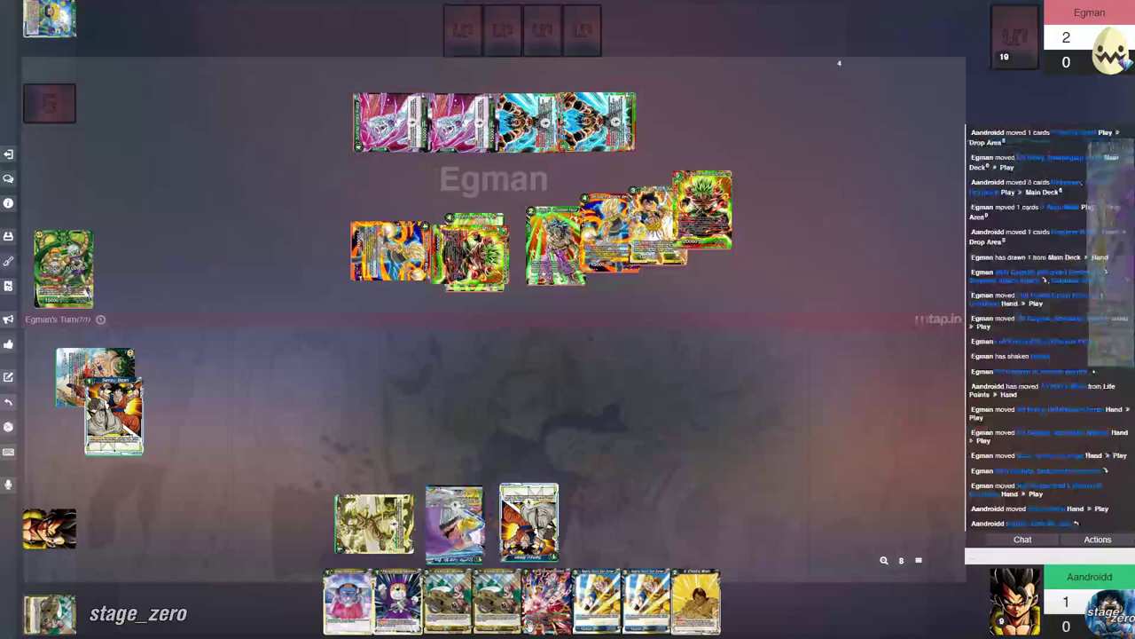
pyautogui.doubleClick(454, 528)
pyautogui.doubleClick(377, 545)
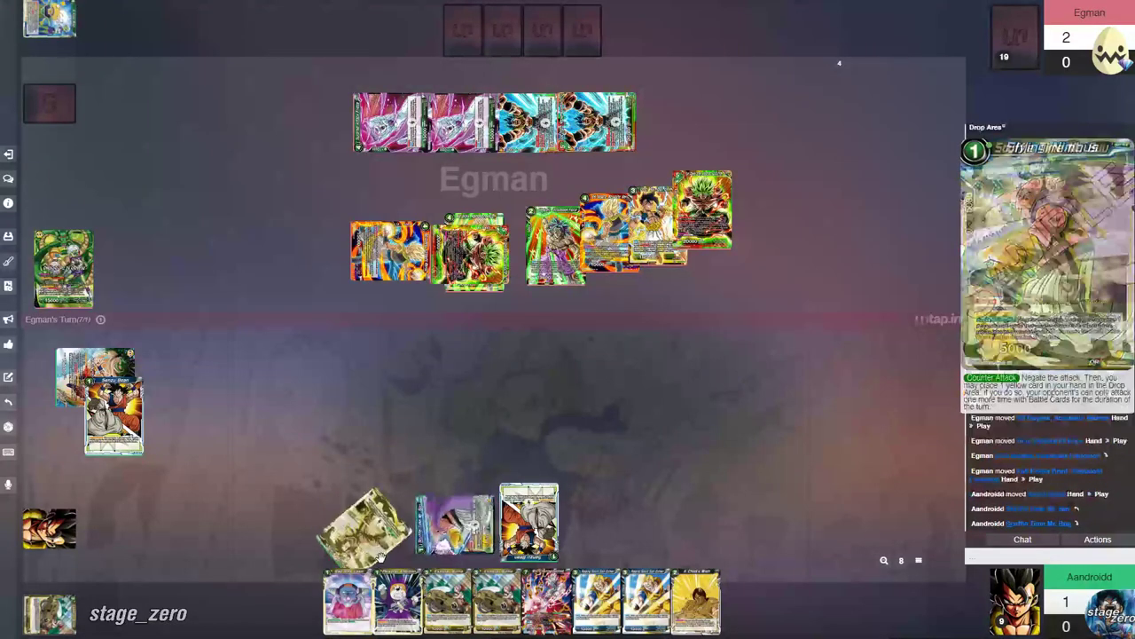
pyautogui.moveTo(446, 599); pyautogui.dragTo(135, 417)
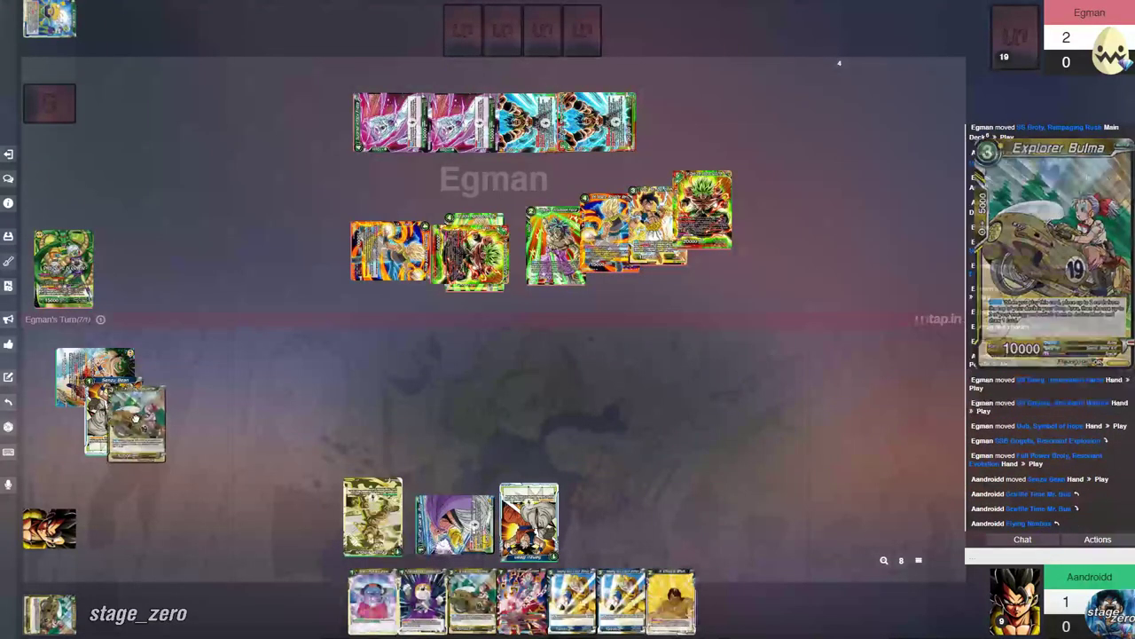
pyautogui.moveTo(472, 601); pyautogui.dragTo(167, 414)
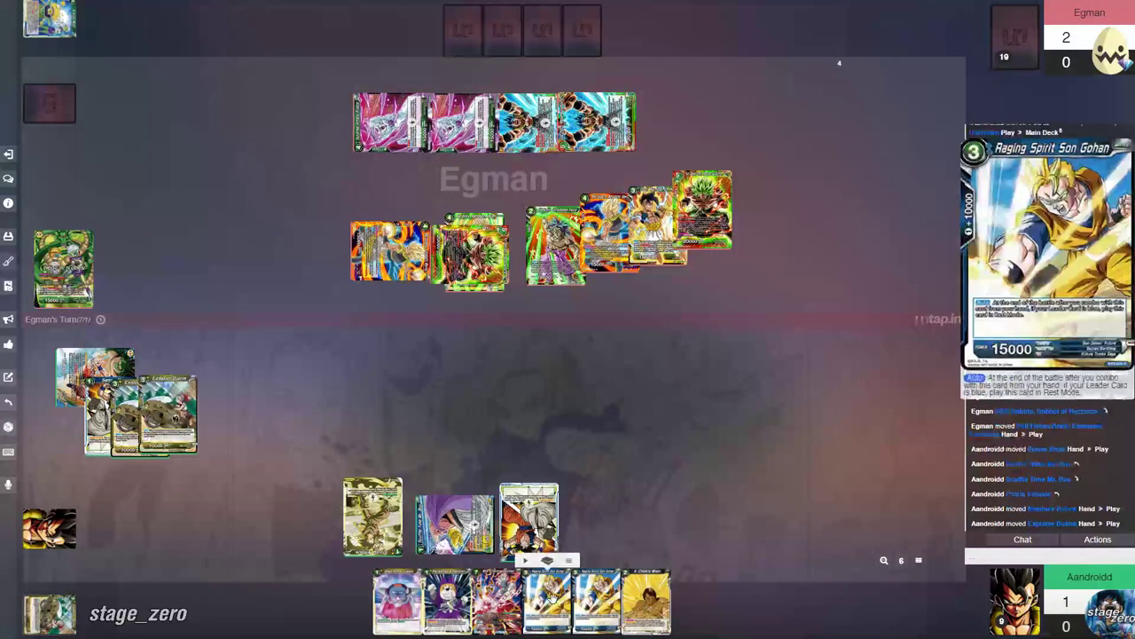
pyautogui.moveTo(550, 598); pyautogui.dragTo(197, 417)
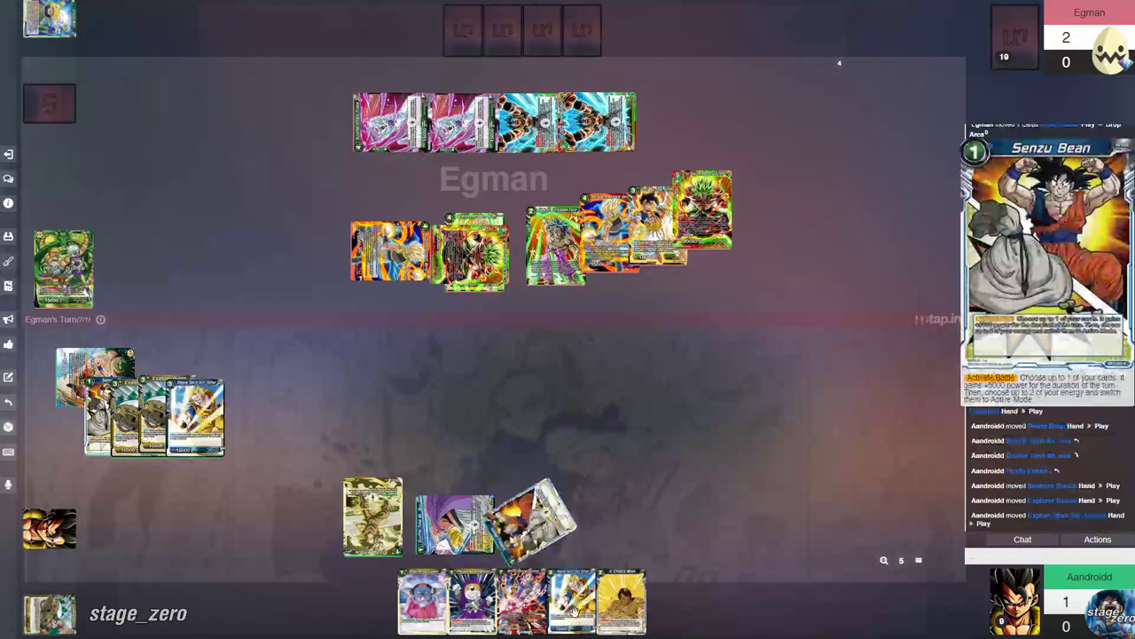
pyautogui.moveTo(573, 605); pyautogui.dragTo(222, 412)
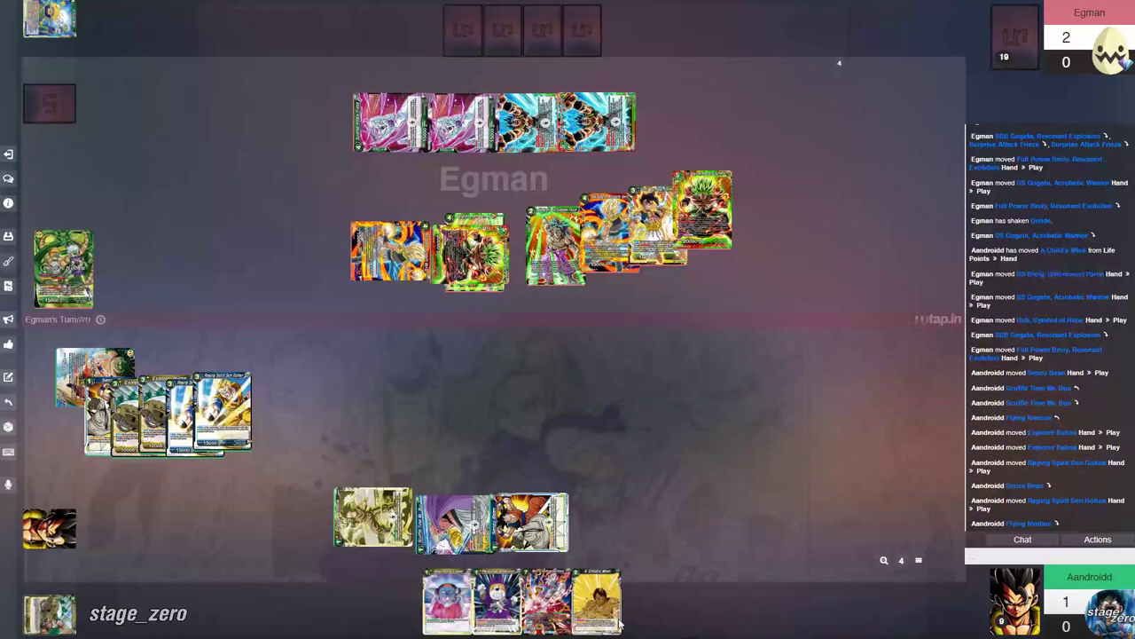
# Step: Play A Child's Wish, Bat Ring Laser, Personal Ambition and Mira, Creator Absorbed to the field centre
pyautogui.moveTo(596, 601); pyautogui.dragTo(523, 387)
pyautogui.moveTo(472, 618); pyautogui.dragTo(568, 395)
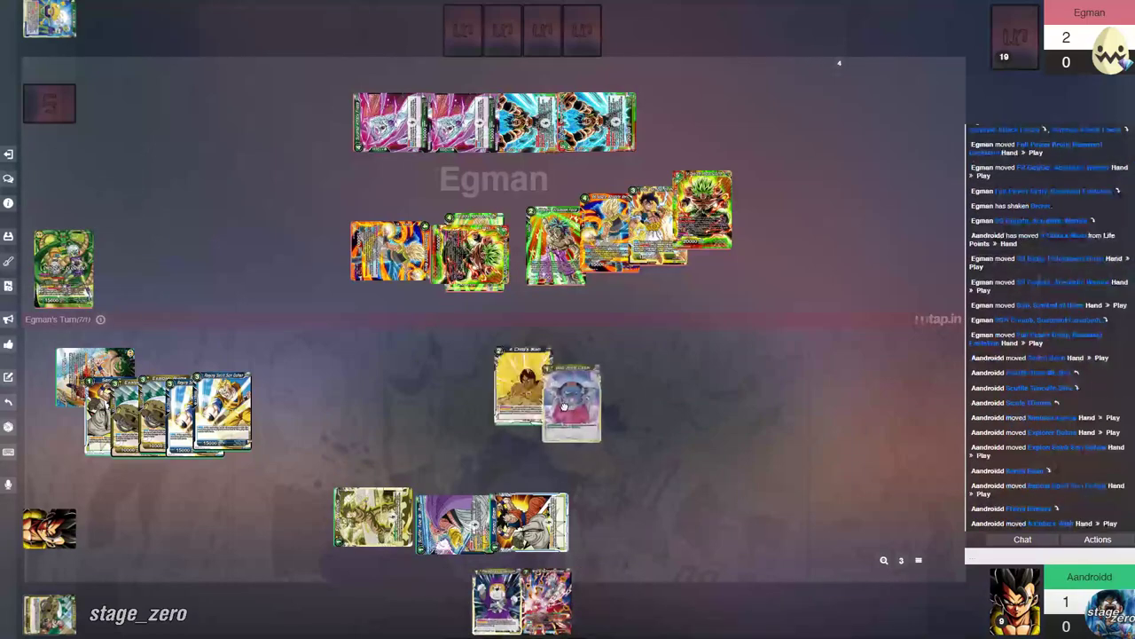
pyautogui.moveTo(499, 603); pyautogui.dragTo(592, 410)
pyautogui.moveTo(538, 593); pyautogui.dragTo(621, 418)
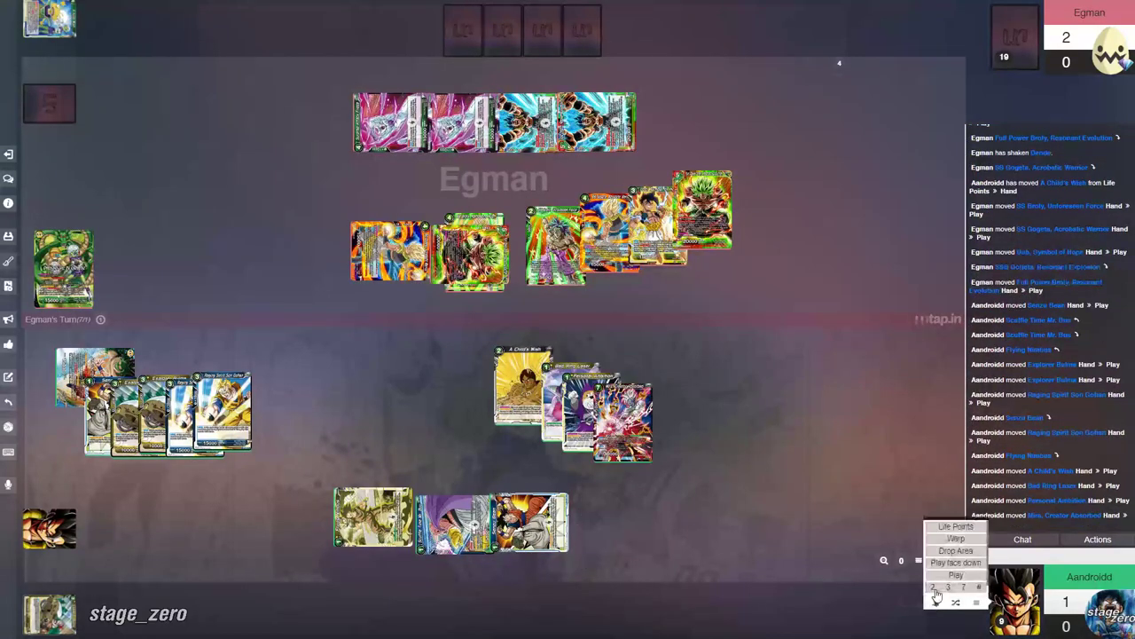
# Step: Draw extra cards from the main deck and play two of them onto the field
pyautogui.click(934, 588)
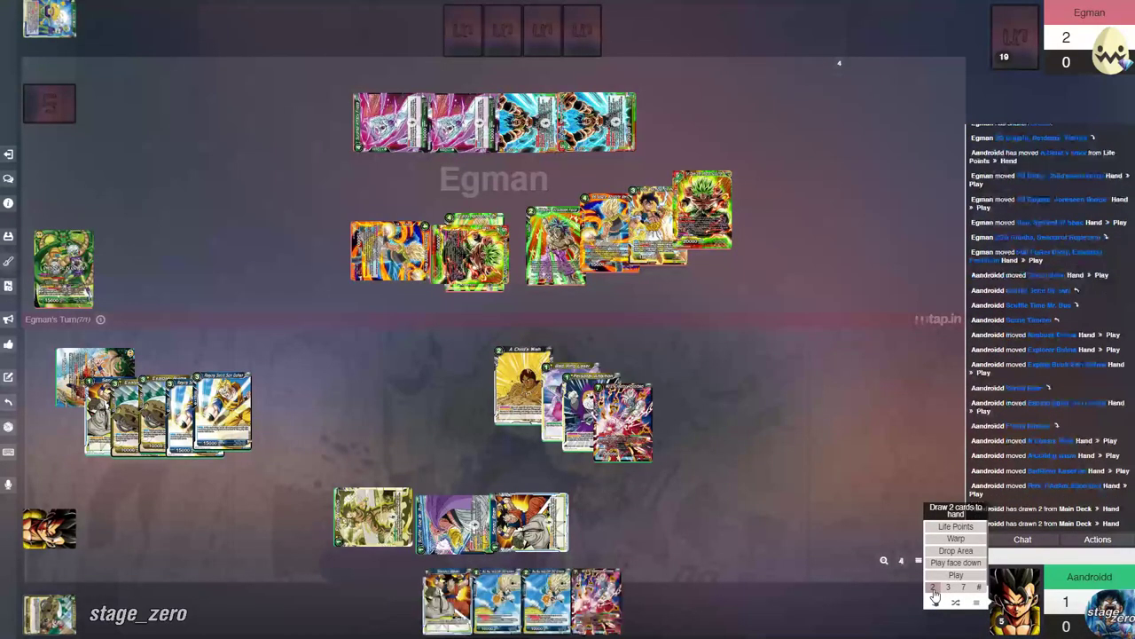
pyautogui.click(934, 590)
pyautogui.moveTo(508, 612); pyautogui.dragTo(378, 383)
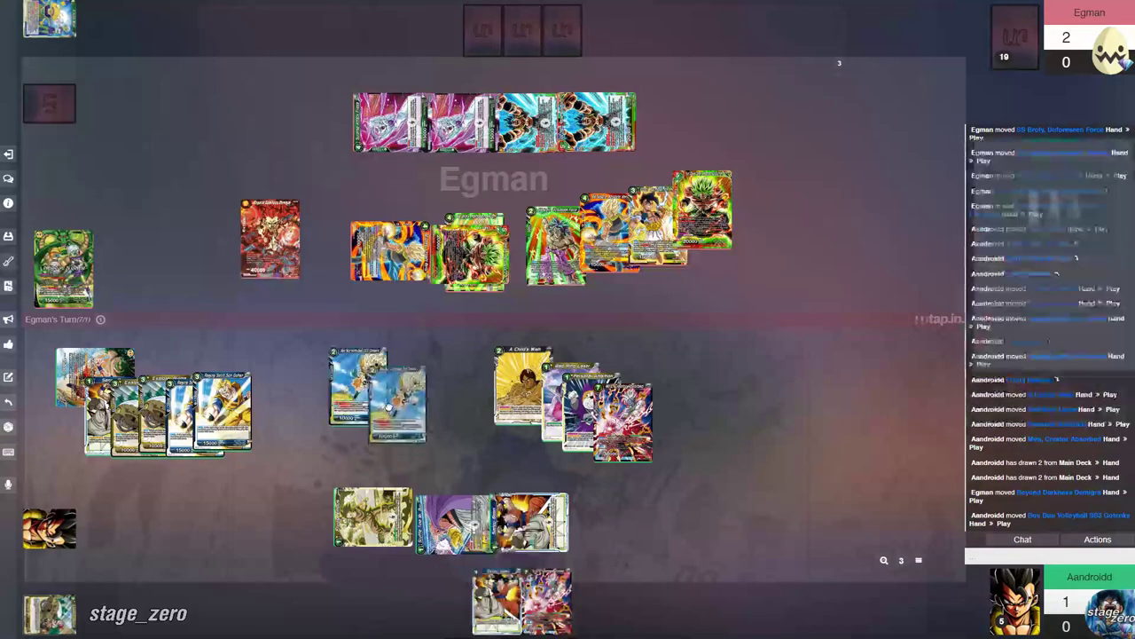
pyautogui.click(934, 588)
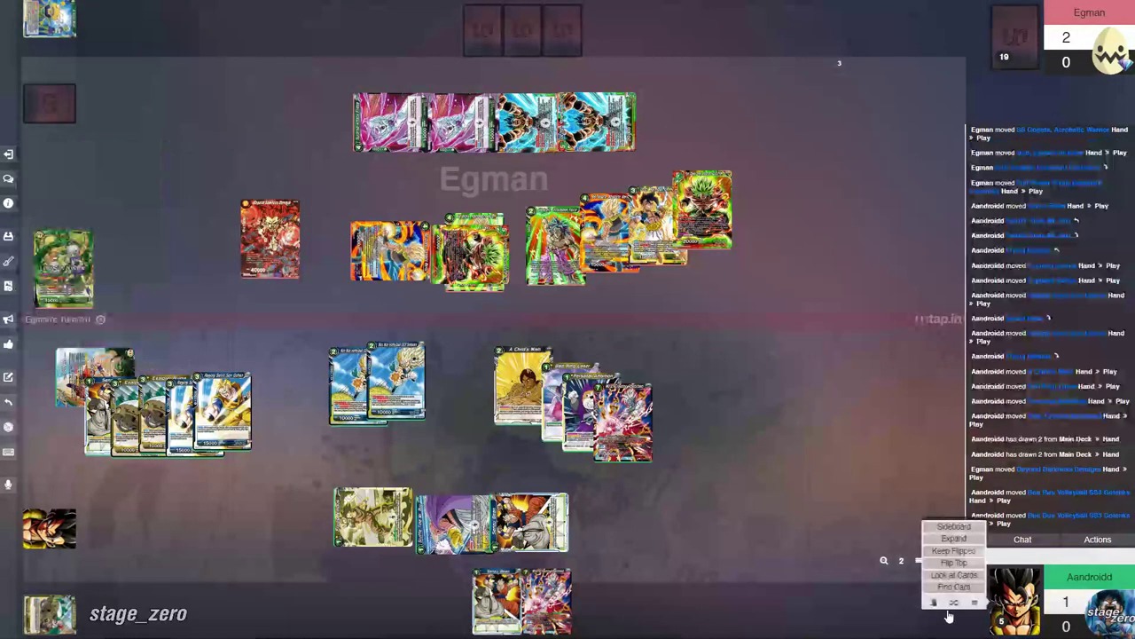
pyautogui.click(955, 507)
pyautogui.click(709, 370)
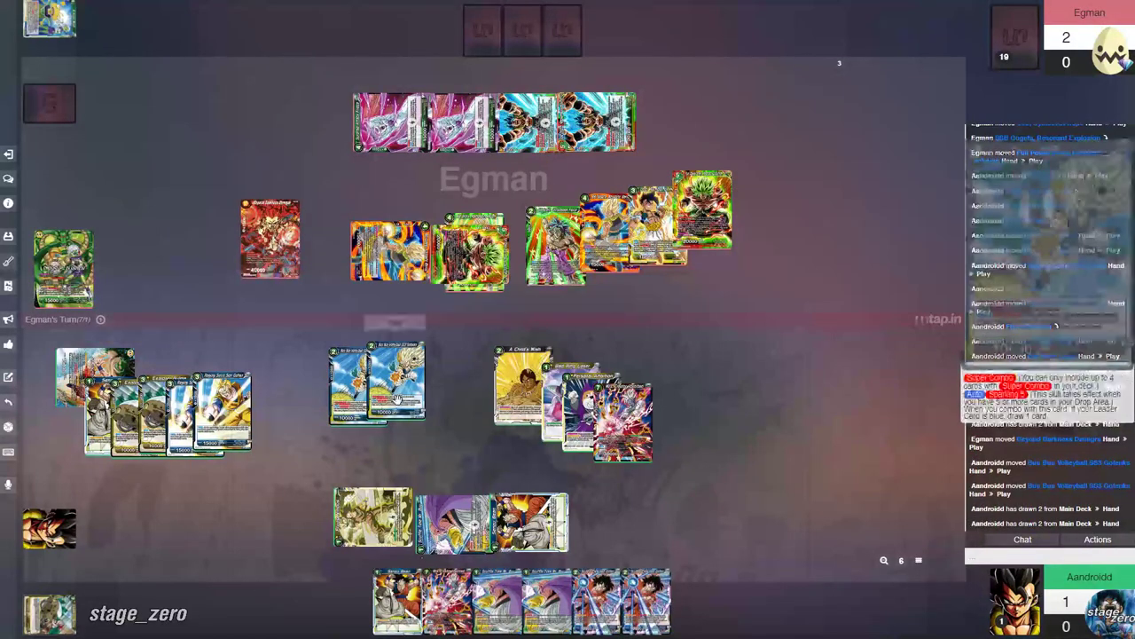
pyautogui.moveTo(397, 603); pyautogui.dragTo(439, 386)
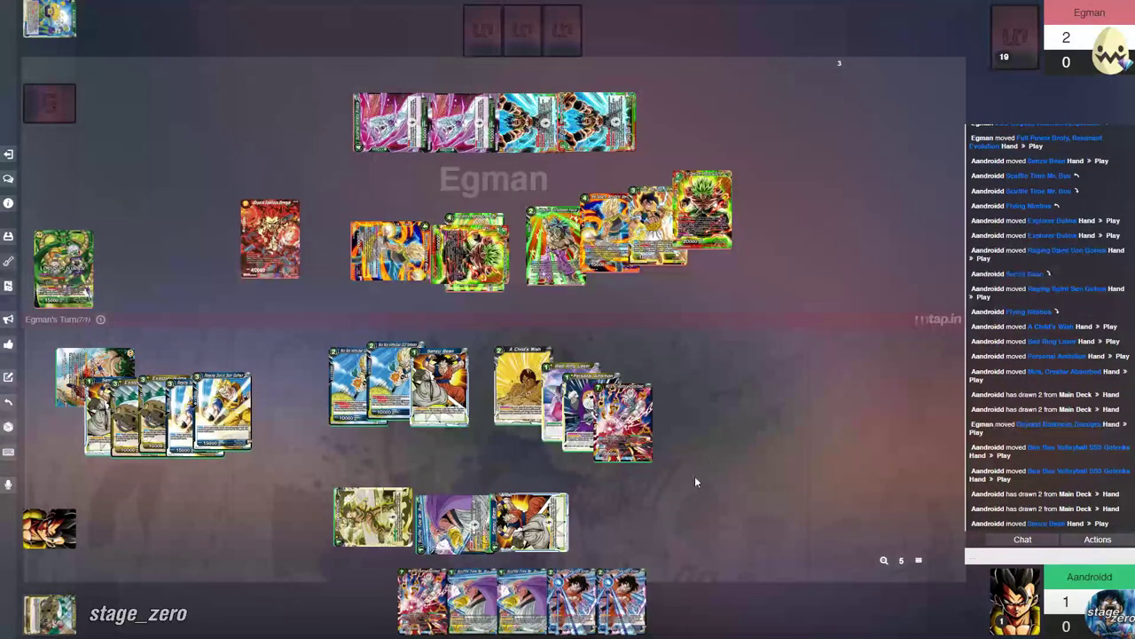